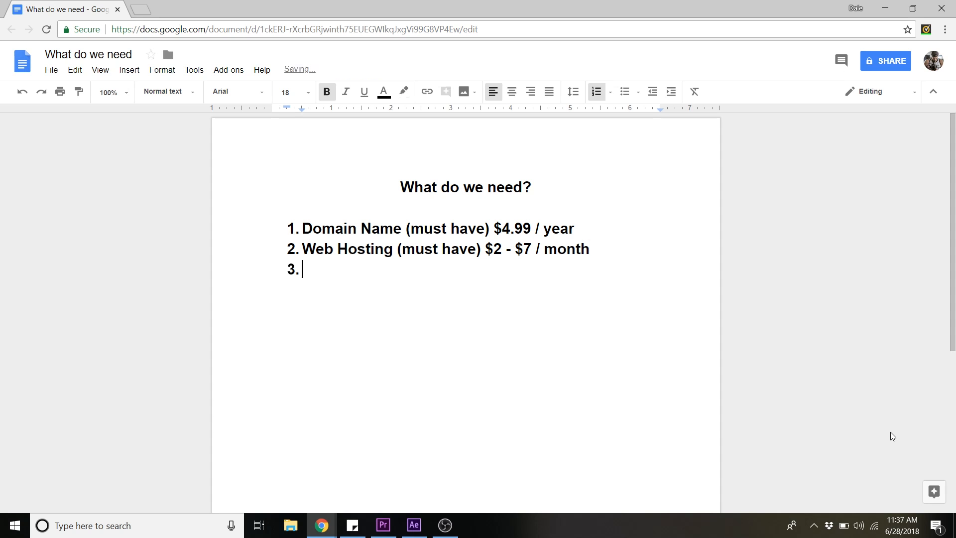
- Type 'Install WordPress FREE' as item 3 and 'Activate a New Theme FREE' as item 4 of the list
type("Install Word")
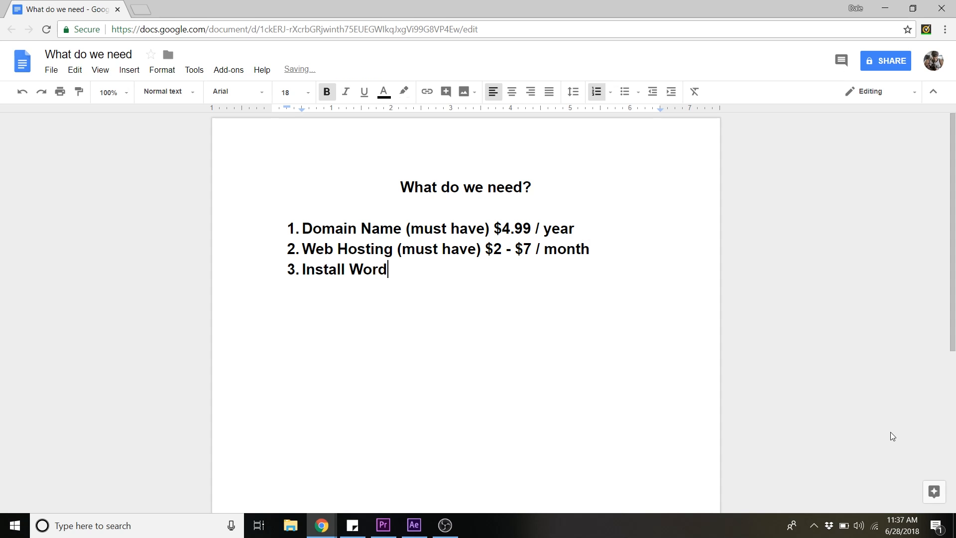
type("Press FREE")
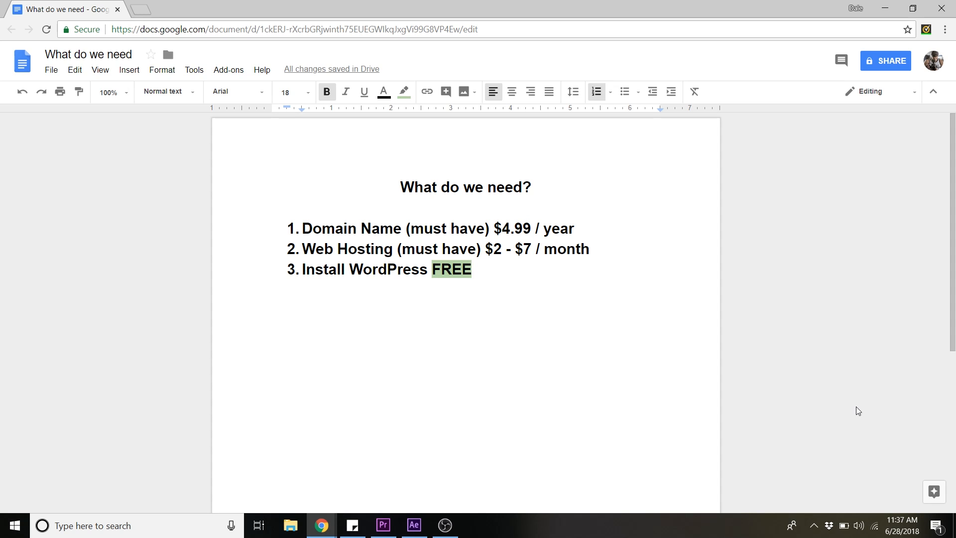
key("Return")
type("Activate a")
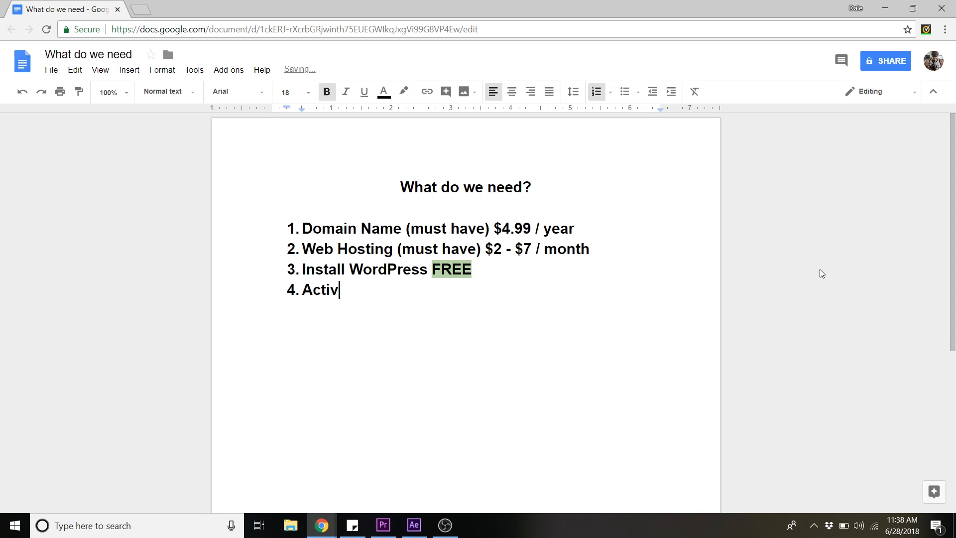
type(" New Theme FREE")
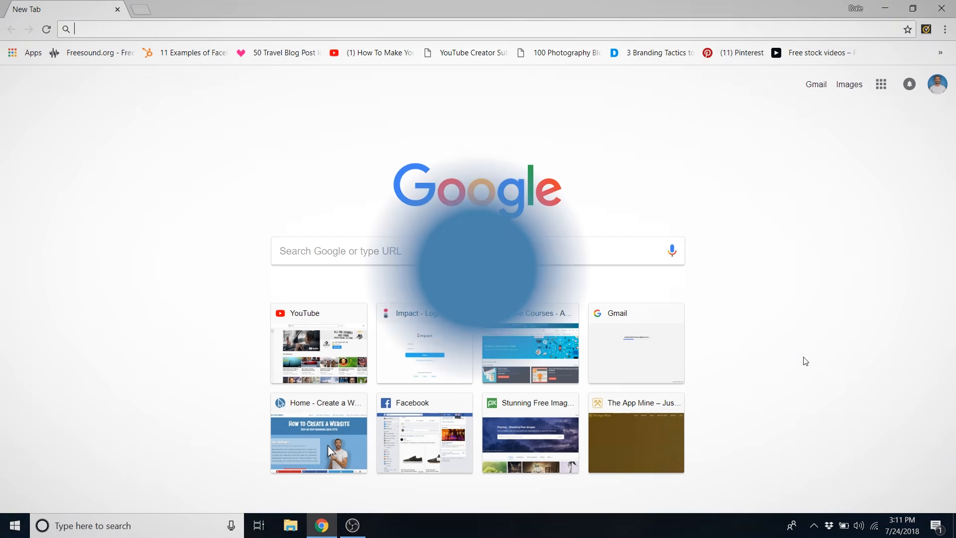
- Go to hostgator.com and open the Web Hosting plans page showing Hatchling, Baby and Business
type("hostgator.com")
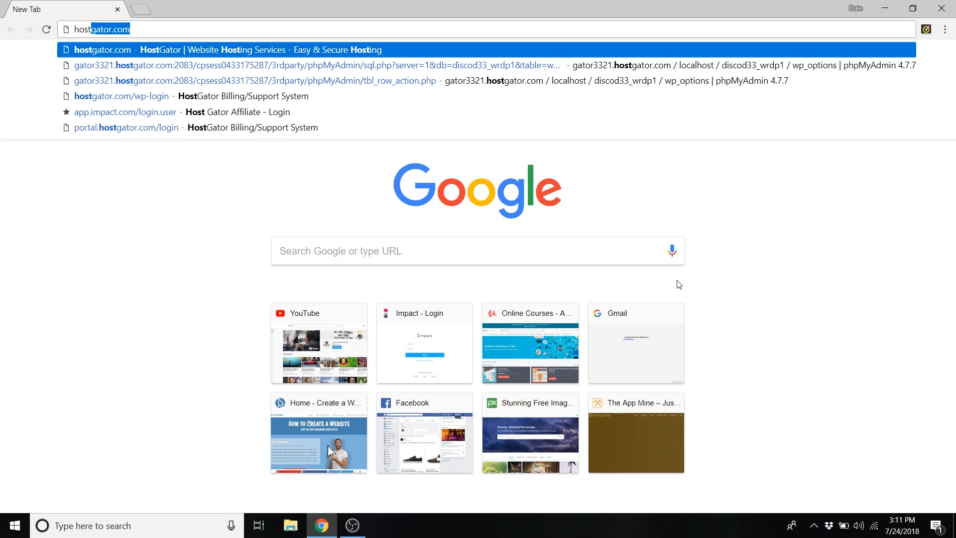
key("Return")
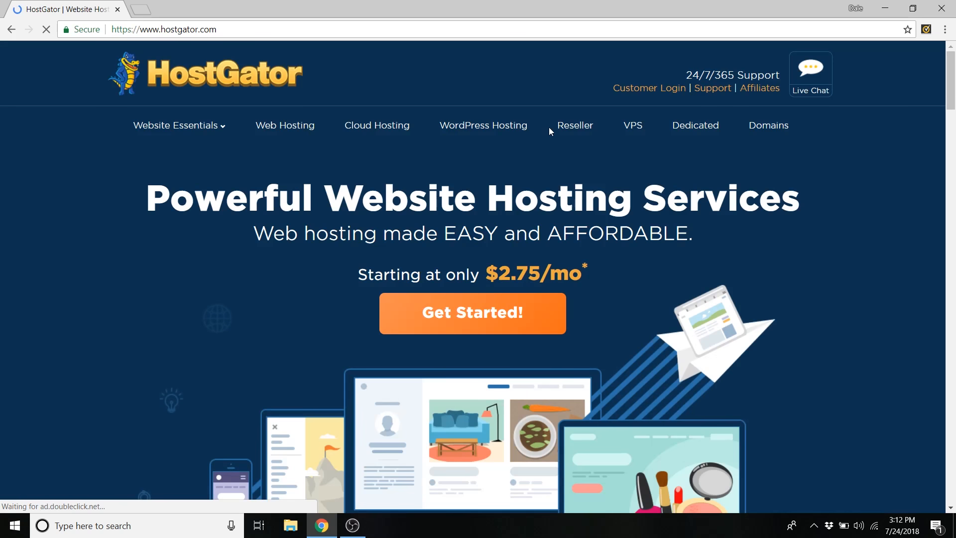
left_click(293, 132)
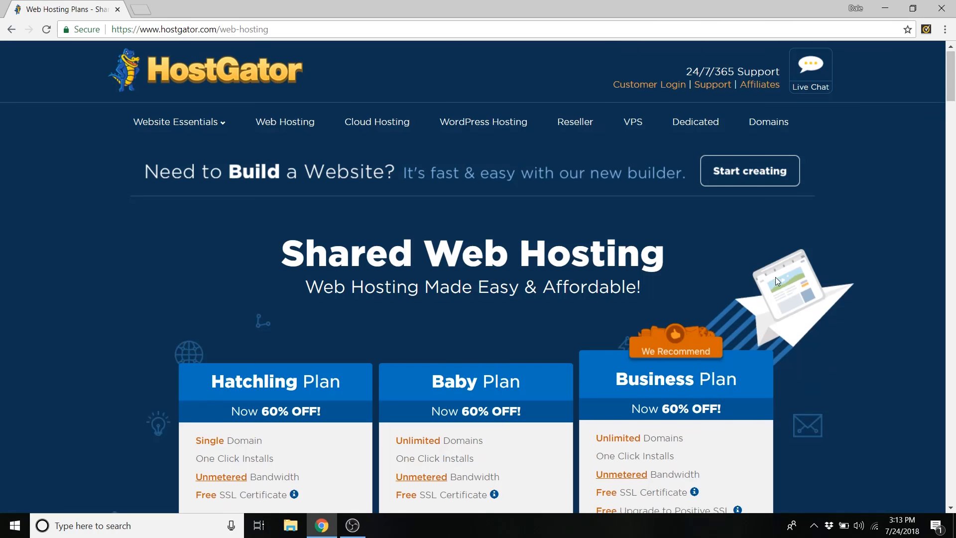
scroll(775, 277, "down", 3)
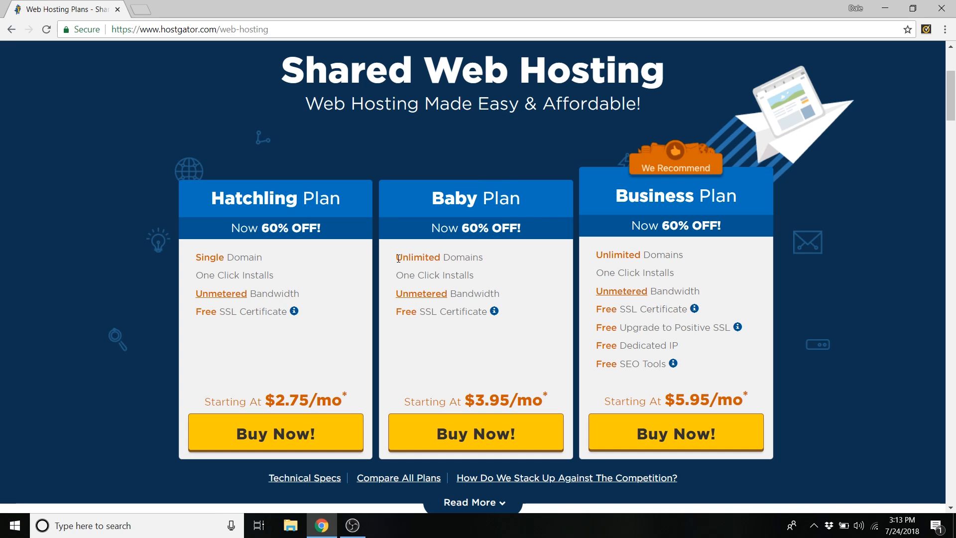
- Point out the Baby plan's Unlimited Domains, then order the Hatchling plan
left_click_drag(402, 258, 478, 258)
left_click(491, 260)
left_click(270, 434)
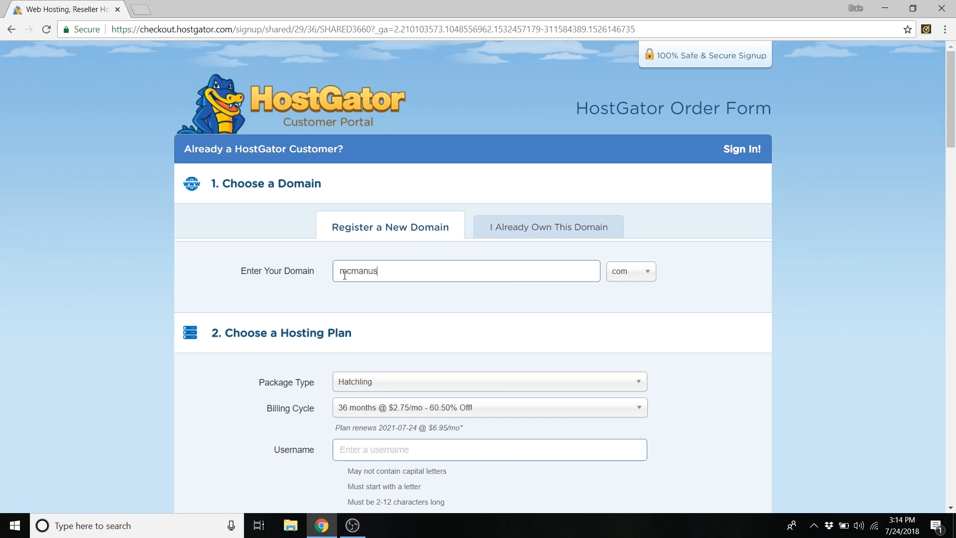
- Check the entered domain name's availability with the .com extension
left_click(629, 277)
left_click(628, 314)
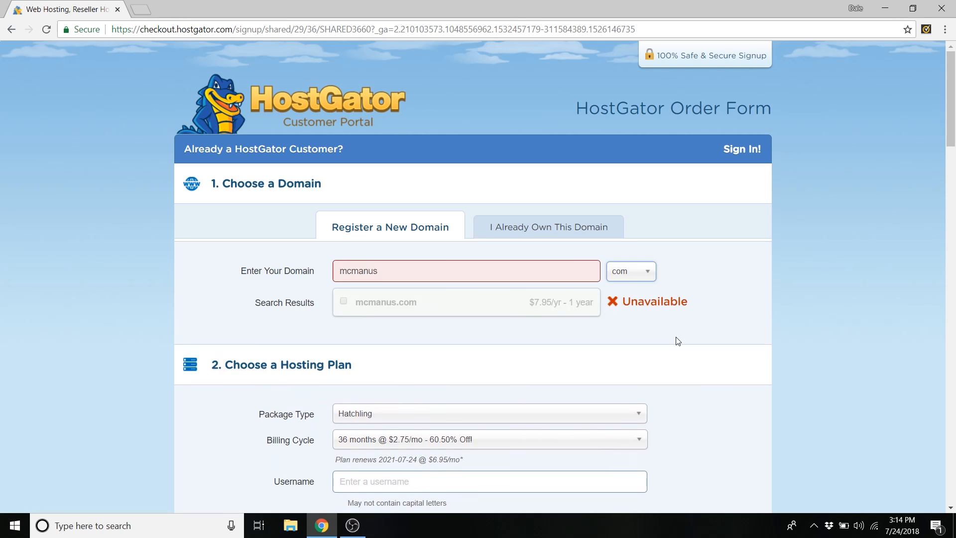
scroll(600, 288, "down", 1)
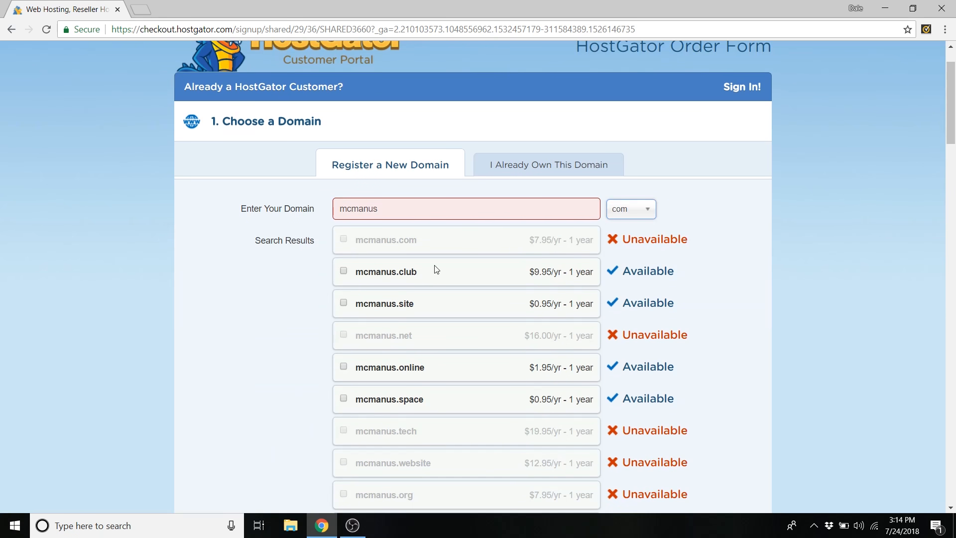
scroll(405, 295, "down", 1)
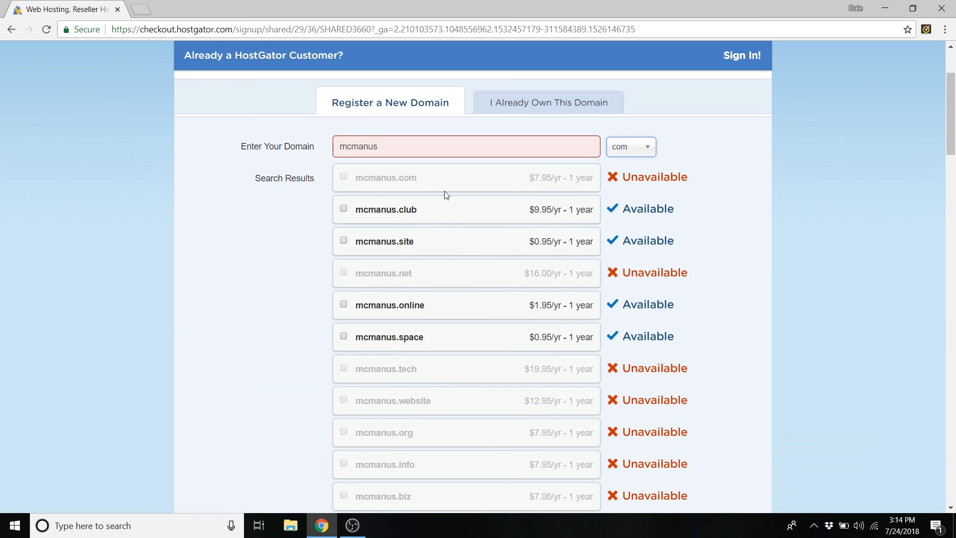
scroll(427, 166, "up", 1)
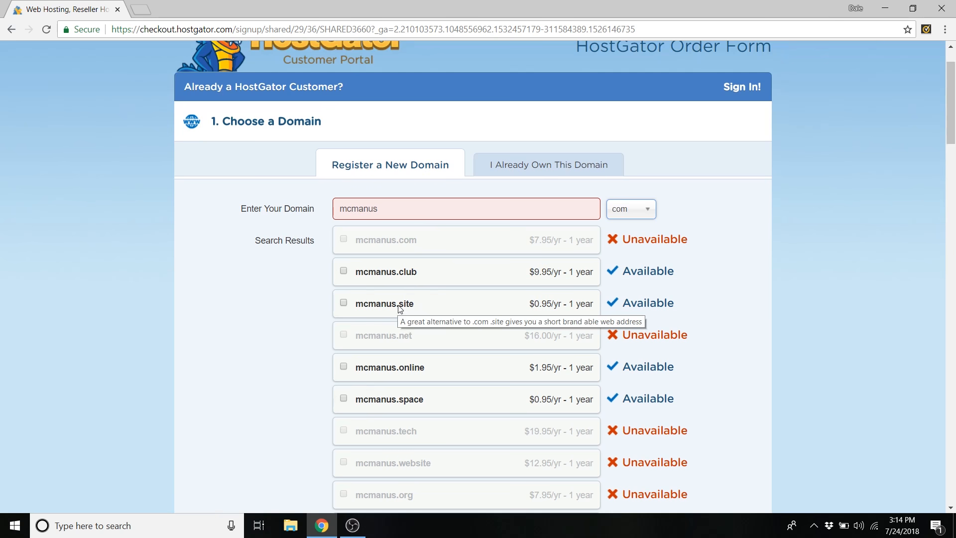
- Shorten the domain name by deleting its last letters and add it with .com as primary
left_click(390, 213)
left_click_drag(384, 207, 363, 212)
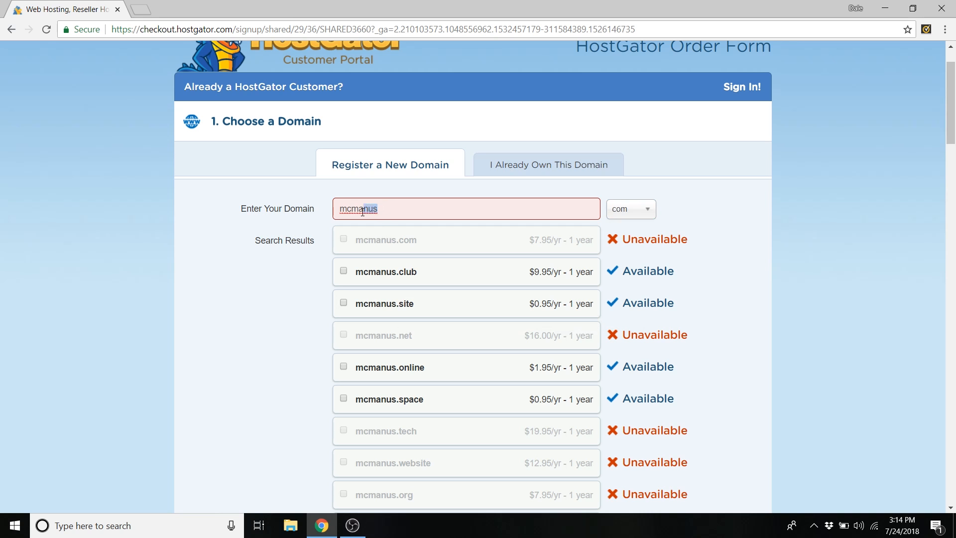
key("BackSpace")
left_click(635, 219)
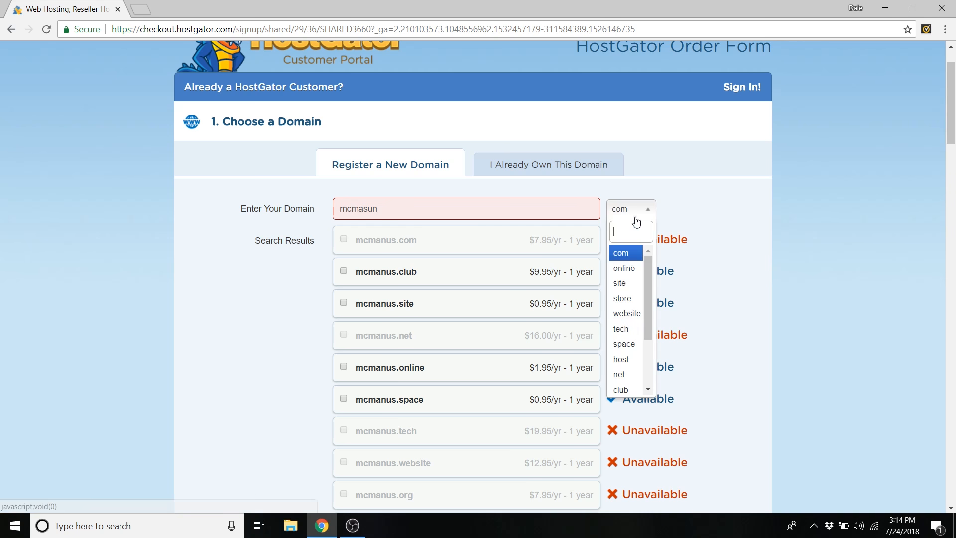
left_click(626, 252)
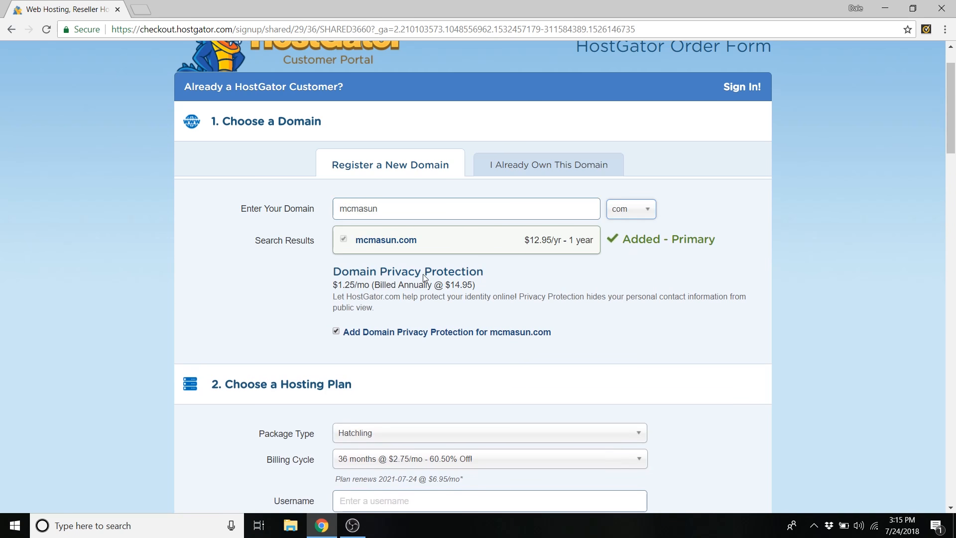
scroll(313, 272, "down", 10)
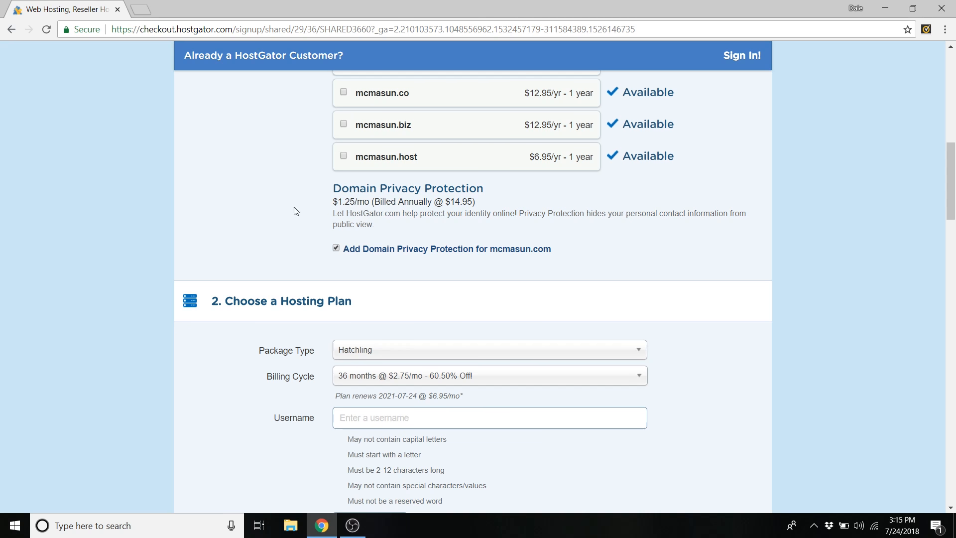
- Keep the Hatchling package and set billing to 1 month at $10.95/mo
scroll(297, 212, "down", 3)
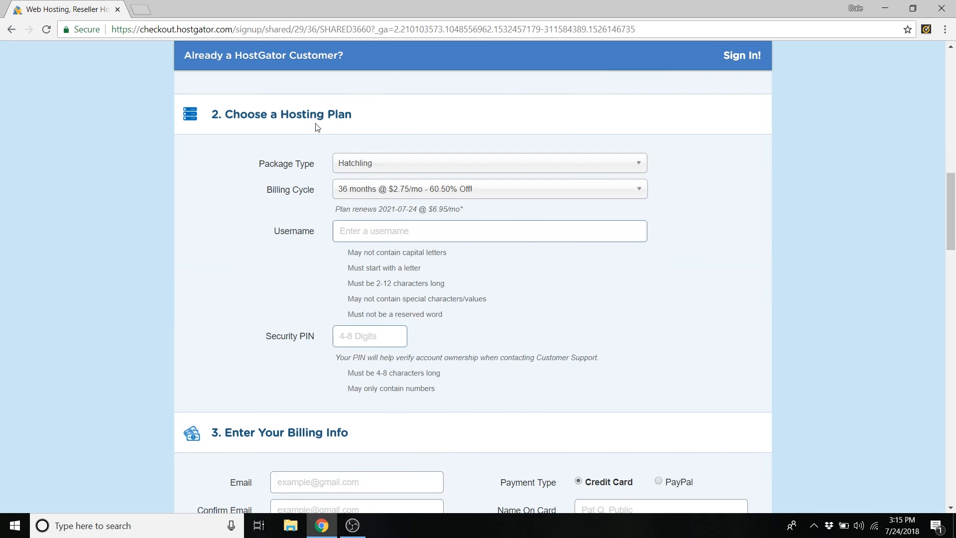
left_click(382, 168)
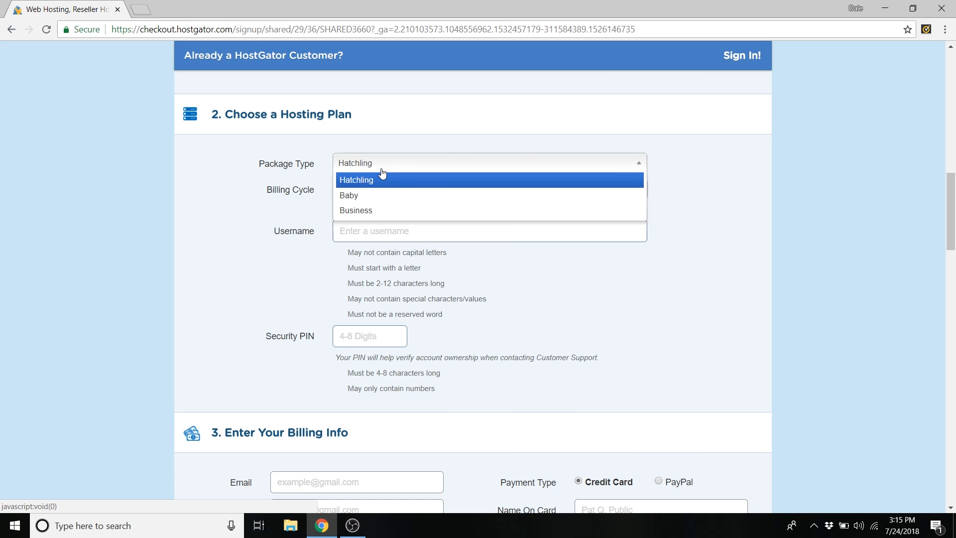
left_click(382, 180)
left_click(364, 193)
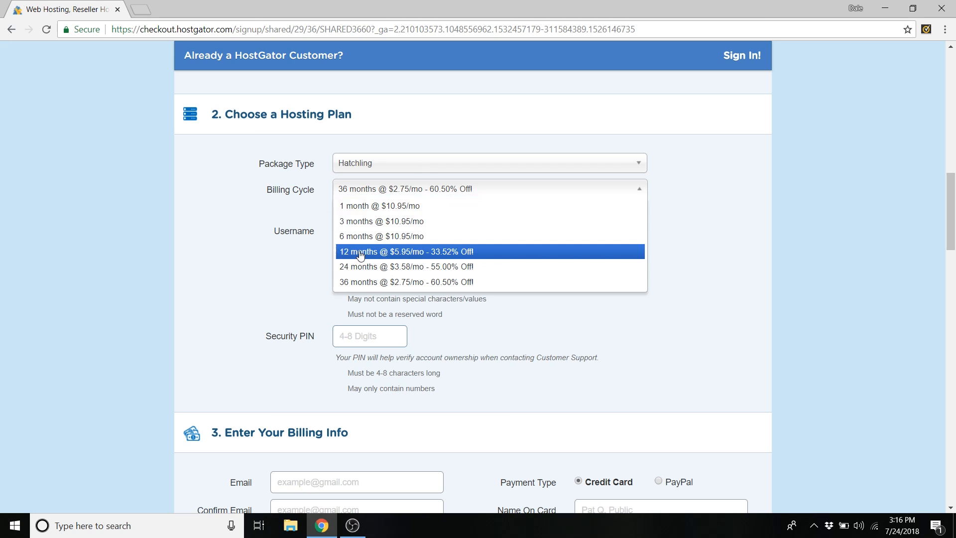
left_click(384, 253)
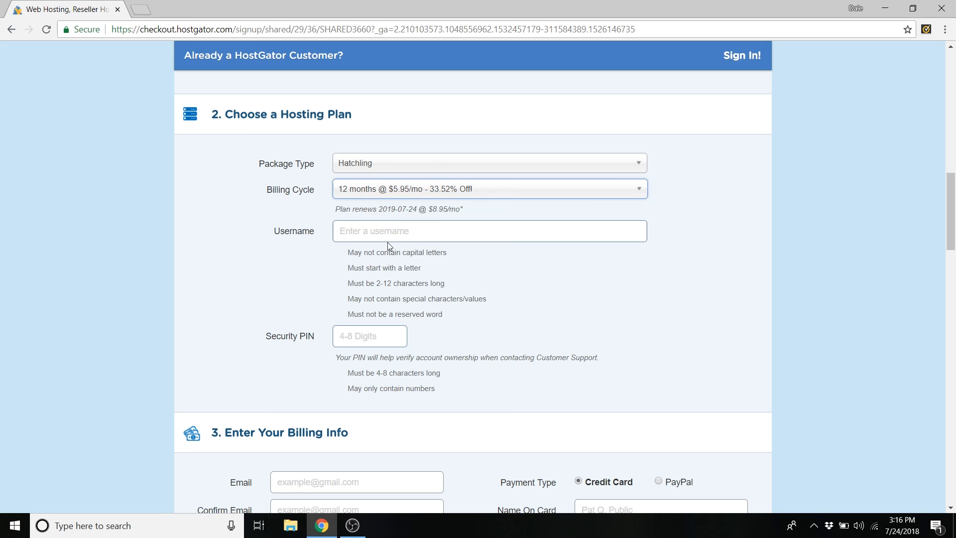
left_click(403, 195)
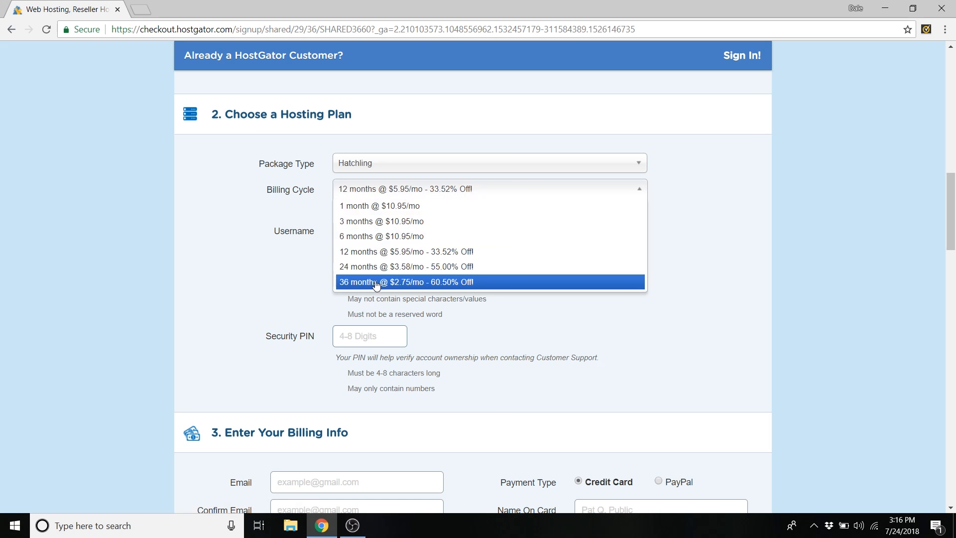
left_click(361, 206)
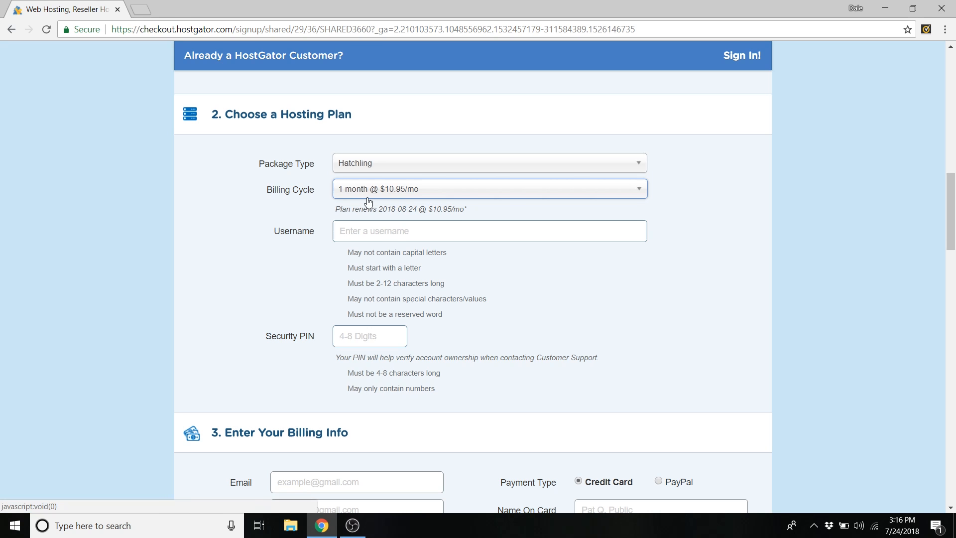
- Enter the account username and move to the security PIN field
left_click(362, 230)
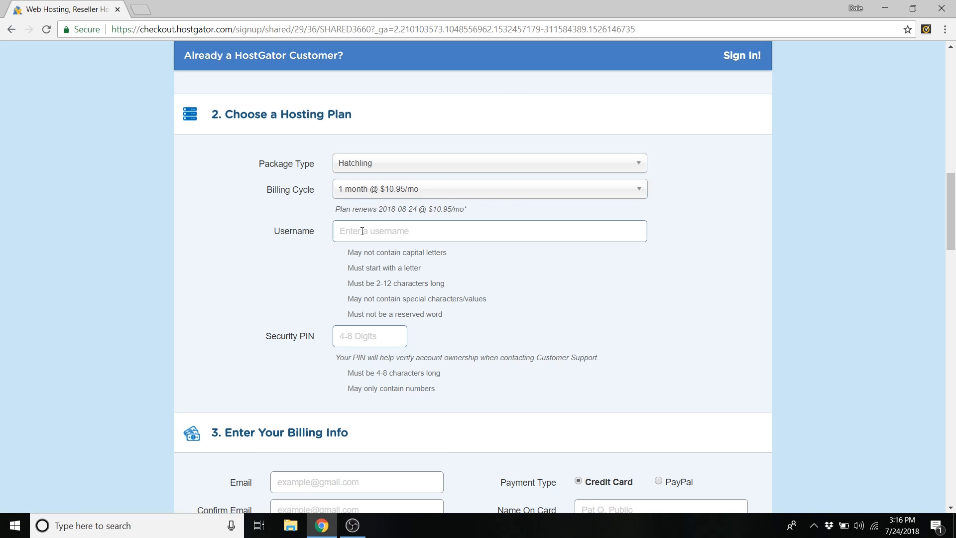
type("dalemcmanus")
left_click(364, 335)
- Enter the security PIN, keep credit card as payment type, and scroll to Additional Services
type("1234")
scroll(471, 186, "down", 5)
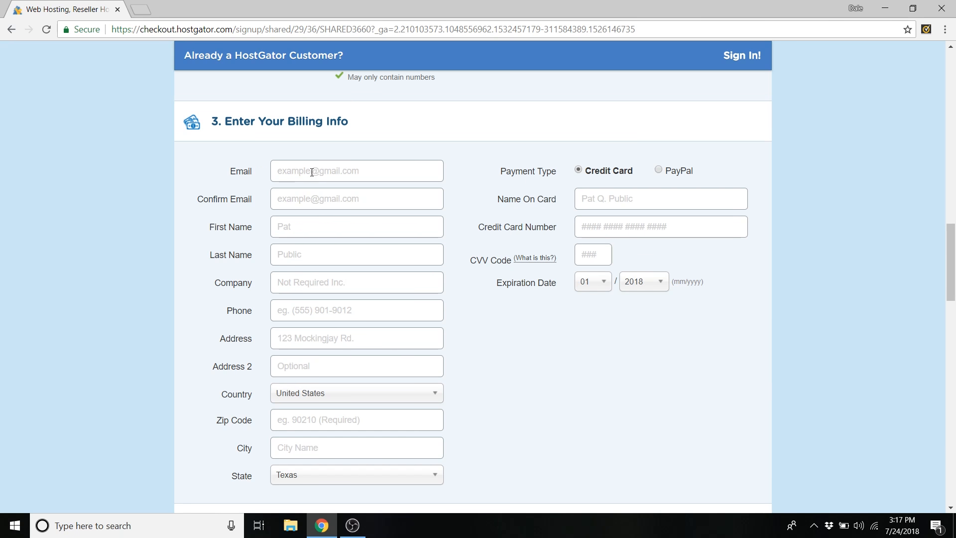
left_click(660, 171)
left_click(578, 169)
scroll(461, 169, "down", 1)
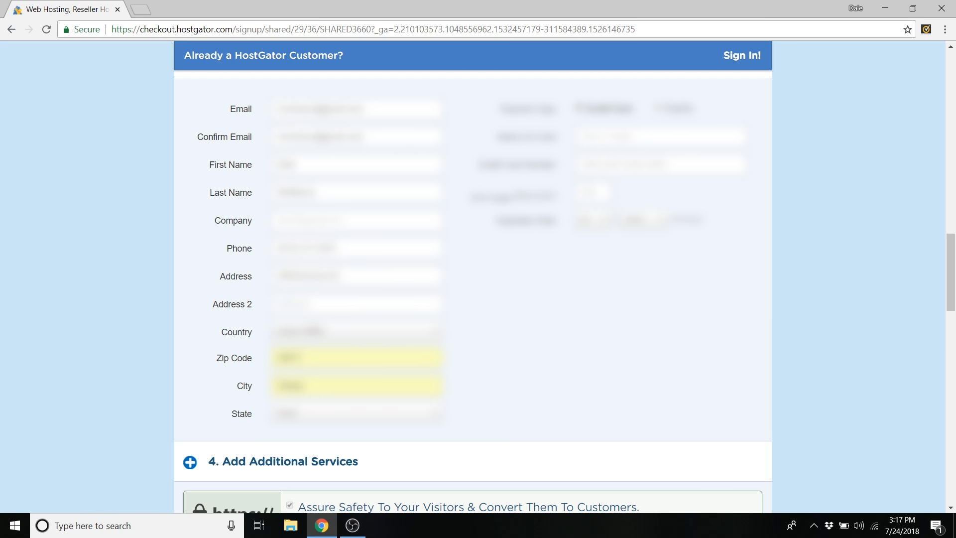
scroll(663, 280, "down", 6)
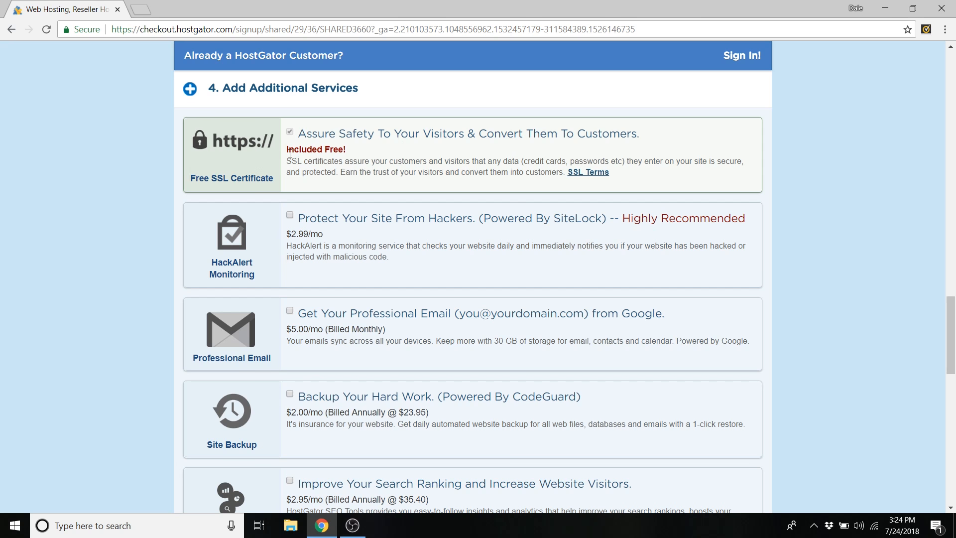
- Highlight the included free SSL certificate, then scroll down to the coupon and order review
left_click_drag(287, 149, 343, 150)
left_click(326, 167)
left_click_drag(298, 163, 339, 163)
left_click(337, 162)
scroll(401, 154, "down", 1)
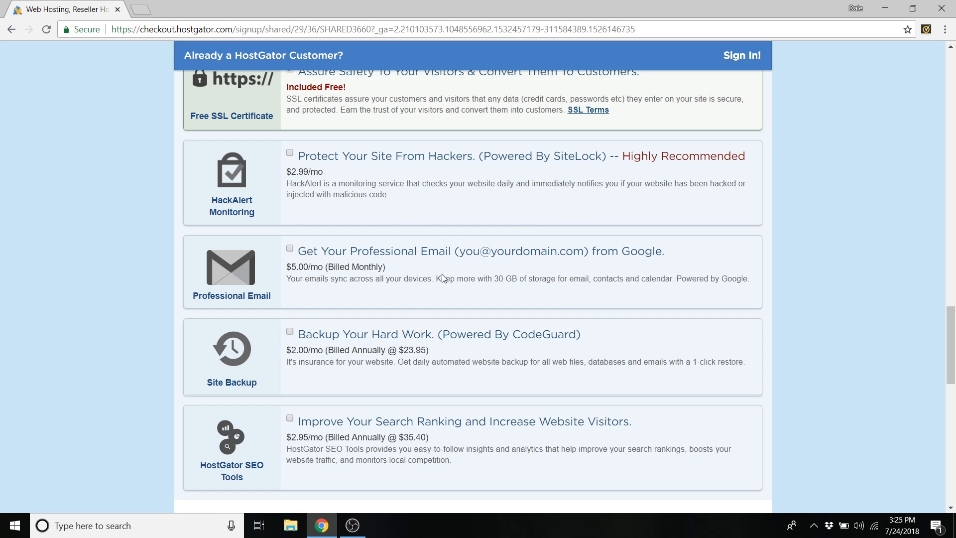
scroll(433, 287, "down", 2)
scroll(432, 286, "down", 5)
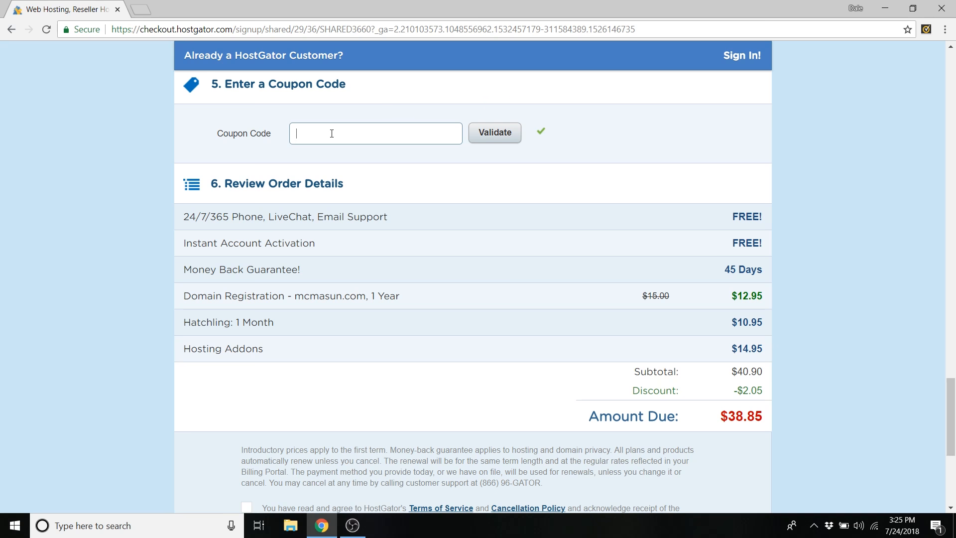
- Apply coupon 'createaprowebsite', dropping the domain to $4.99 and Hatchling to $7.67
left_click(332, 134)
type("createa")
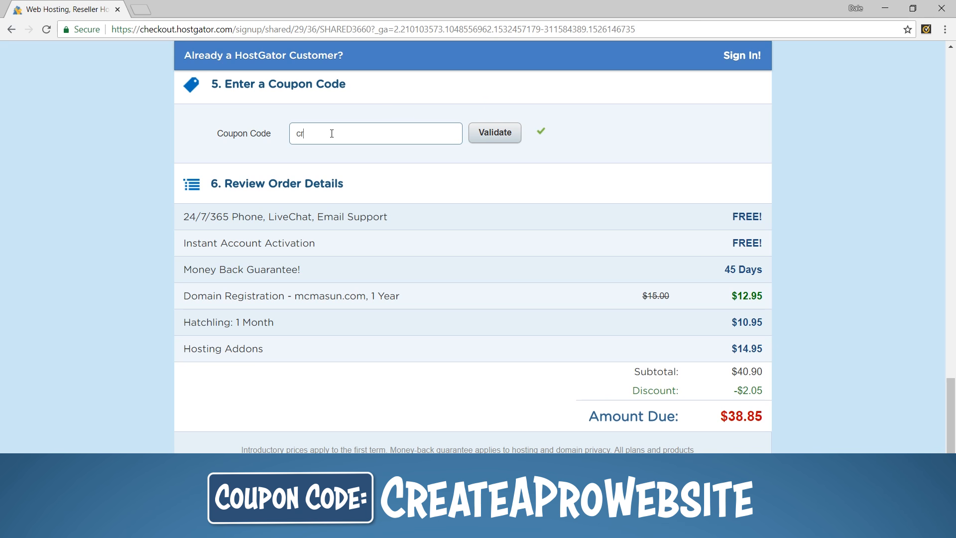
type("prowebsite")
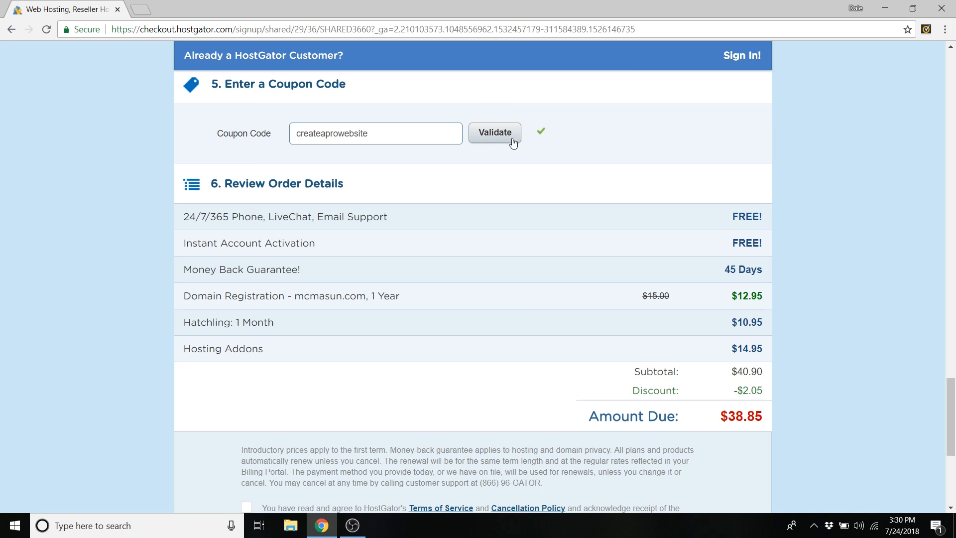
left_click(511, 137)
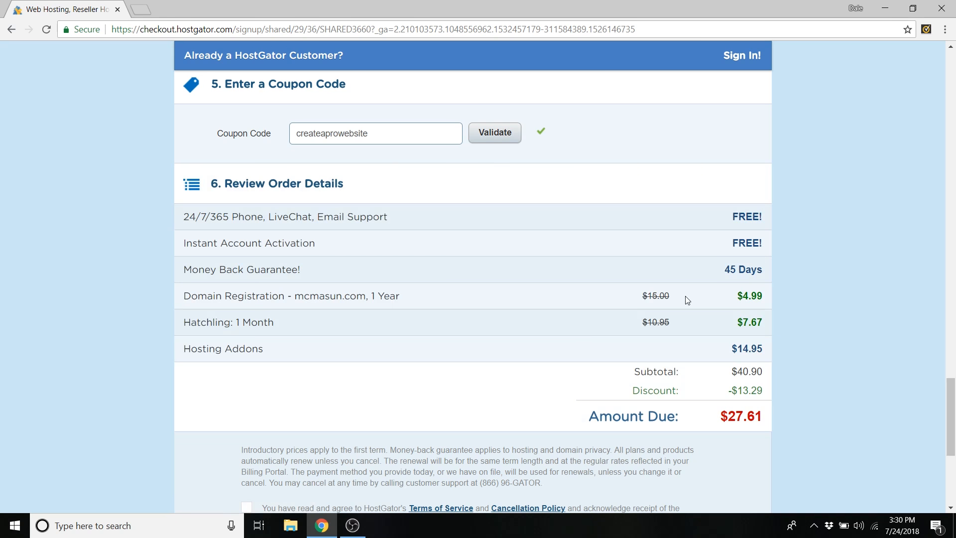
left_click_drag(647, 296, 663, 294)
left_click_drag(743, 296, 766, 298)
left_click_drag(650, 324, 669, 321)
left_click_drag(742, 323, 764, 323)
left_click(666, 321)
- Scroll to the bottom and agree to the terms of service
scroll(483, 253, "down", 1)
scroll(484, 257, "down", 5)
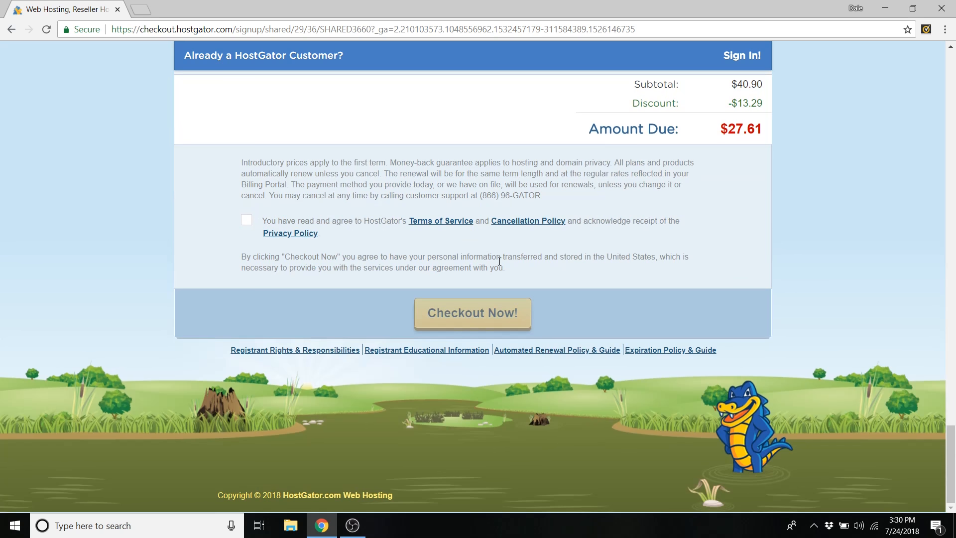
left_click(246, 221)
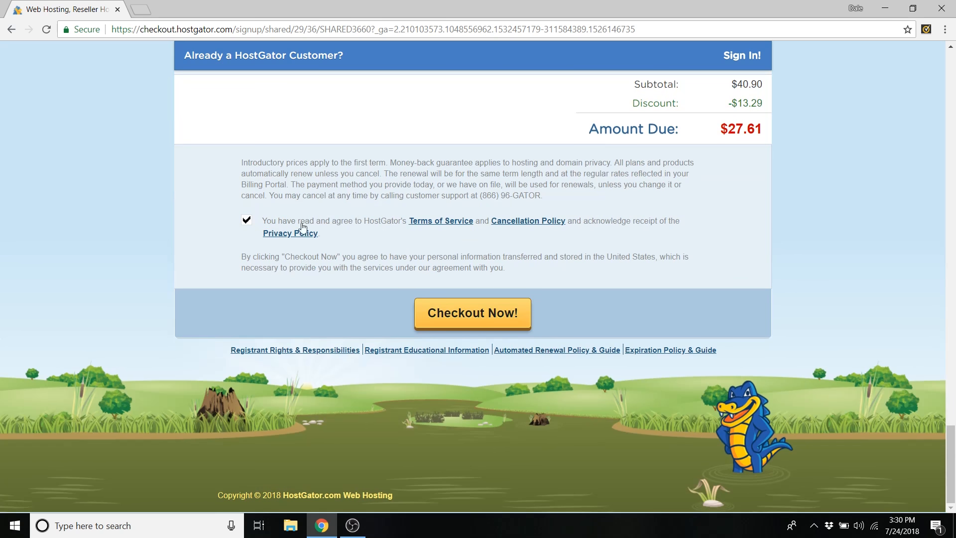
- Place the order with Checkout Now and open the Hosting tab for the new account
left_click(467, 323)
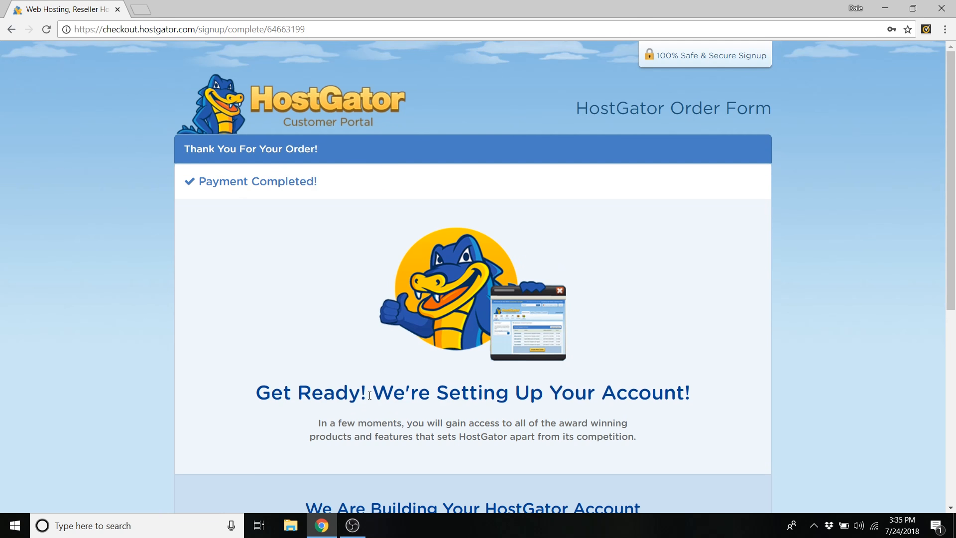
scroll(707, 349, "down", 2)
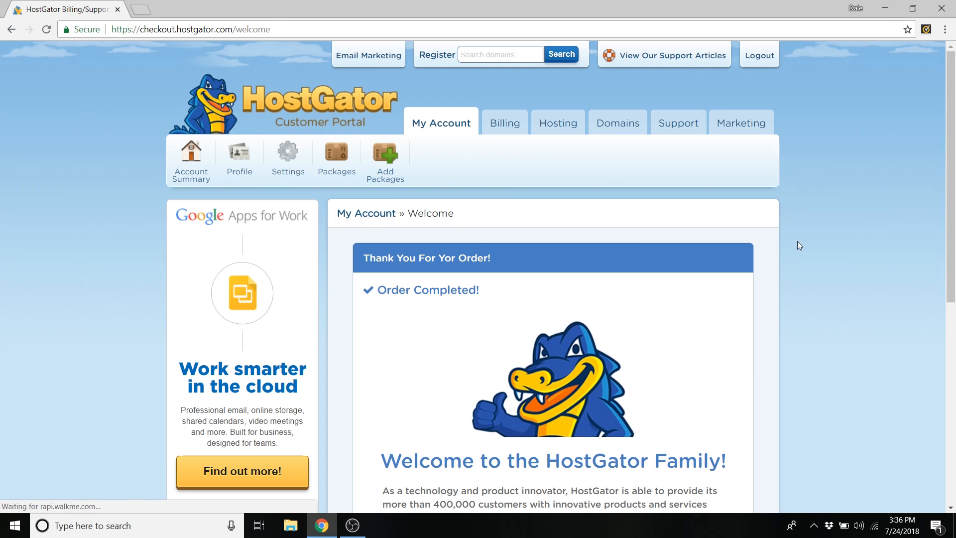
scroll(829, 245, "down", 4)
scroll(823, 247, "up", 4)
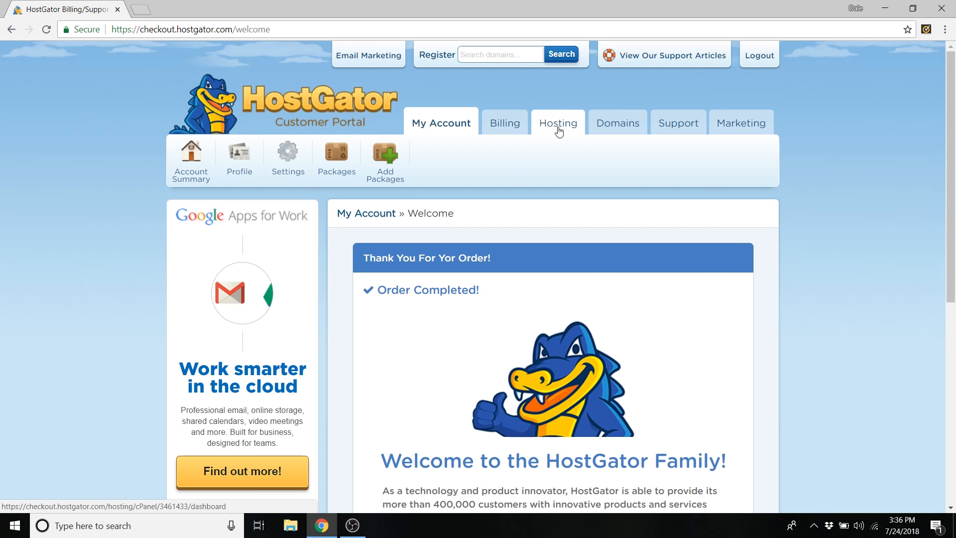
left_click(559, 128)
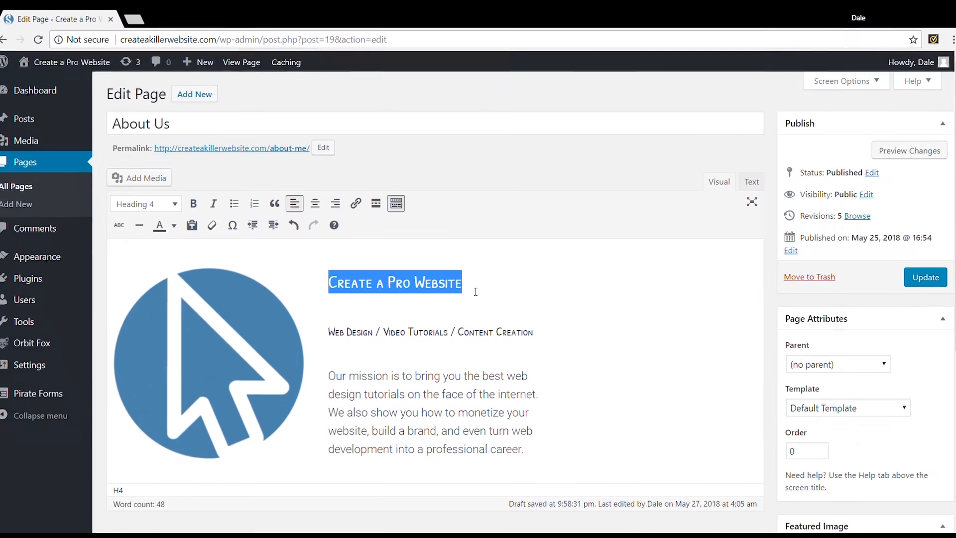
- Retype the heading as 'Create a Pro Website' and make it a bold Heading 1
key("BackSpace")
type("Create a Pro Website")
left_click_drag(473, 290, 324, 285)
left_click(170, 206)
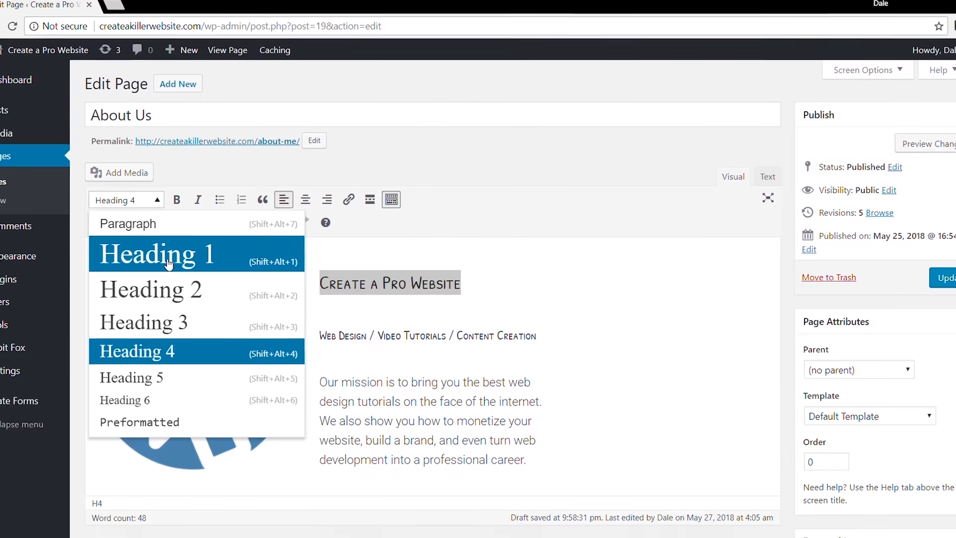
left_click(169, 264)
key("ctrl+b")
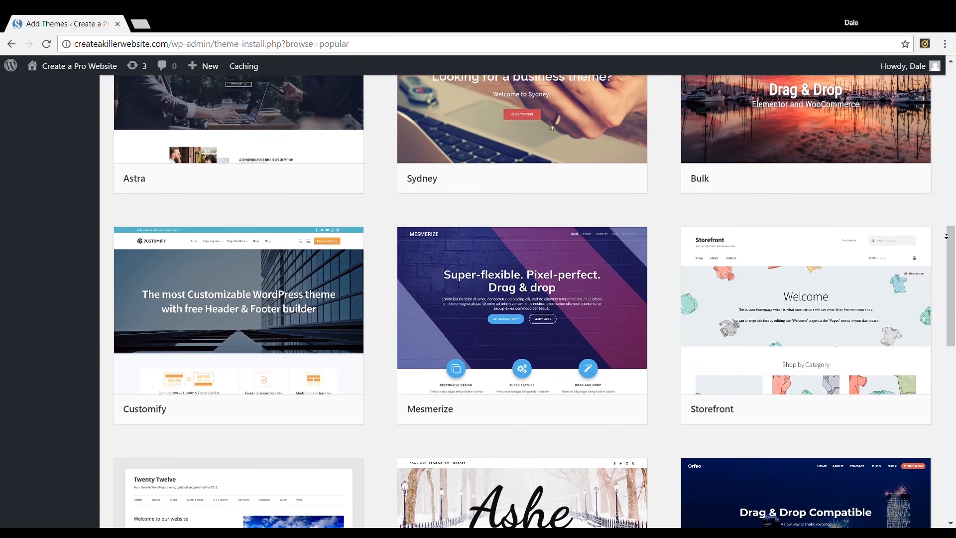
- Open Details & Preview for the Shop Isle theme
scroll(535, 301, "down", 3)
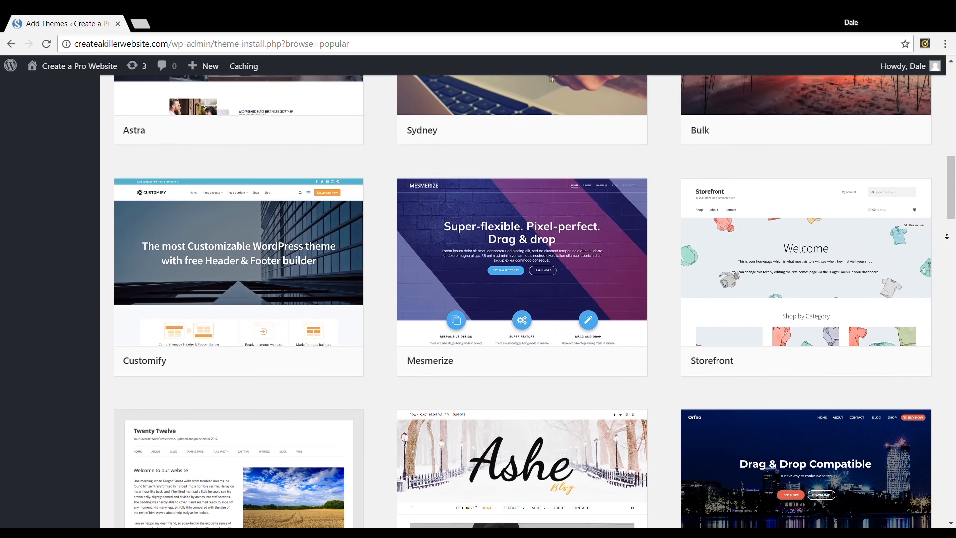
scroll(504, 367, "down", 15)
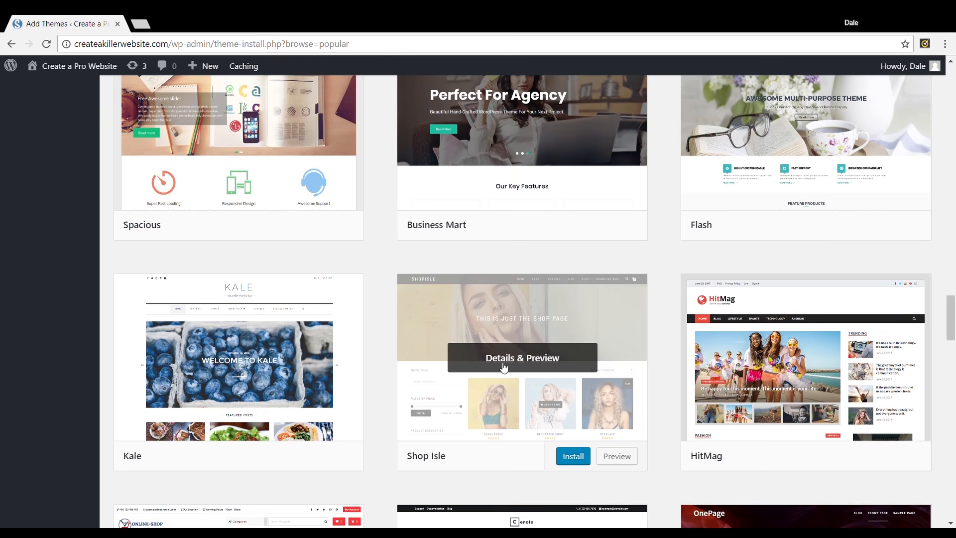
left_click(504, 367)
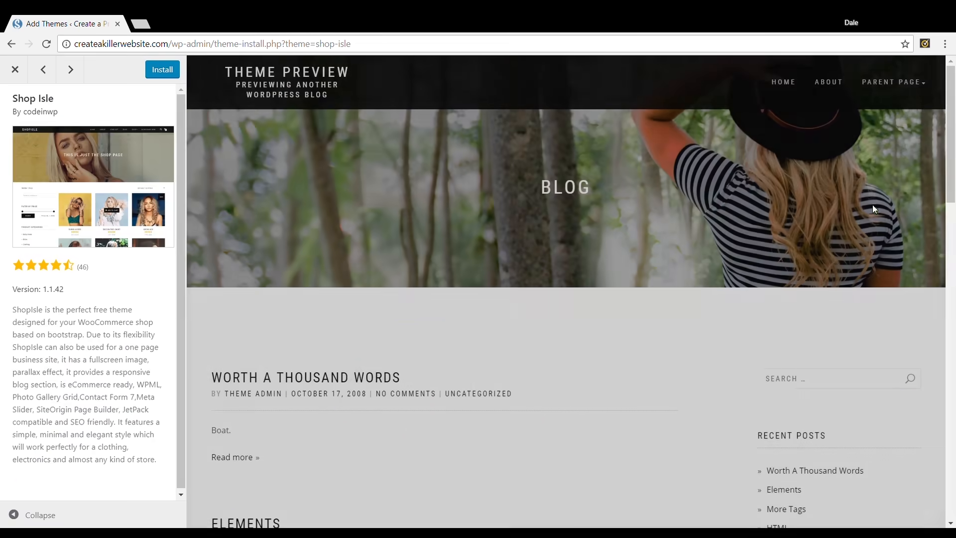
- Show the Popular plugins list on the Add Plugins page
scroll(803, 271, "down", 2)
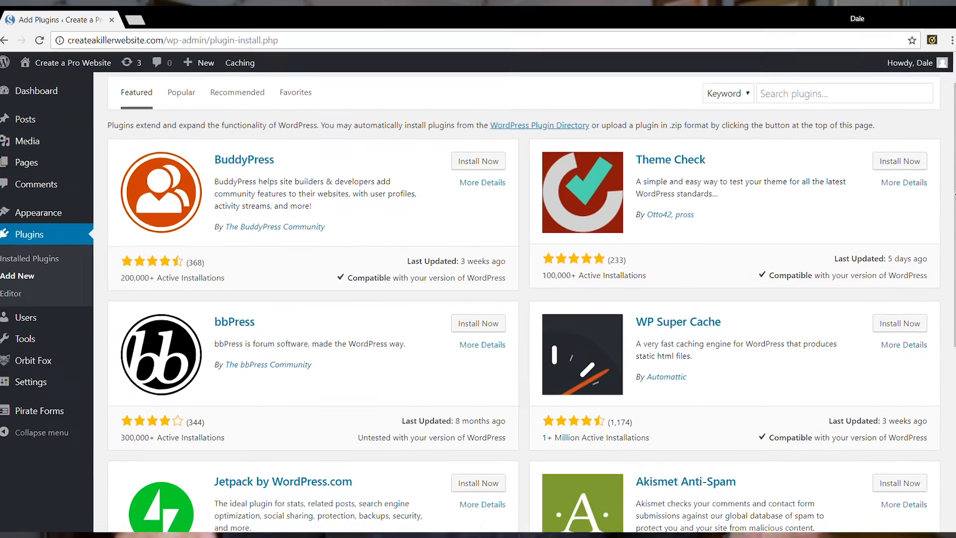
scroll(498, 299, "down", 3)
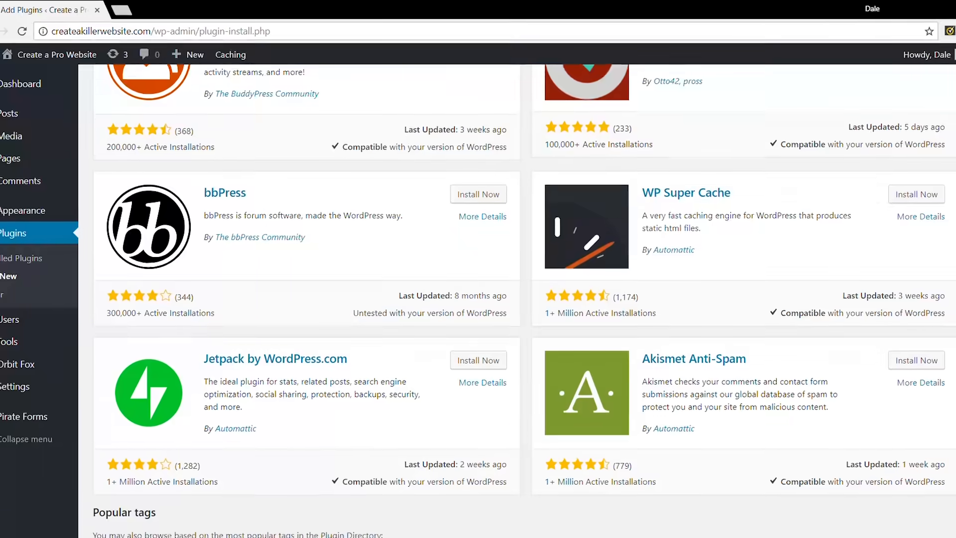
scroll(498, 299, "down", 2)
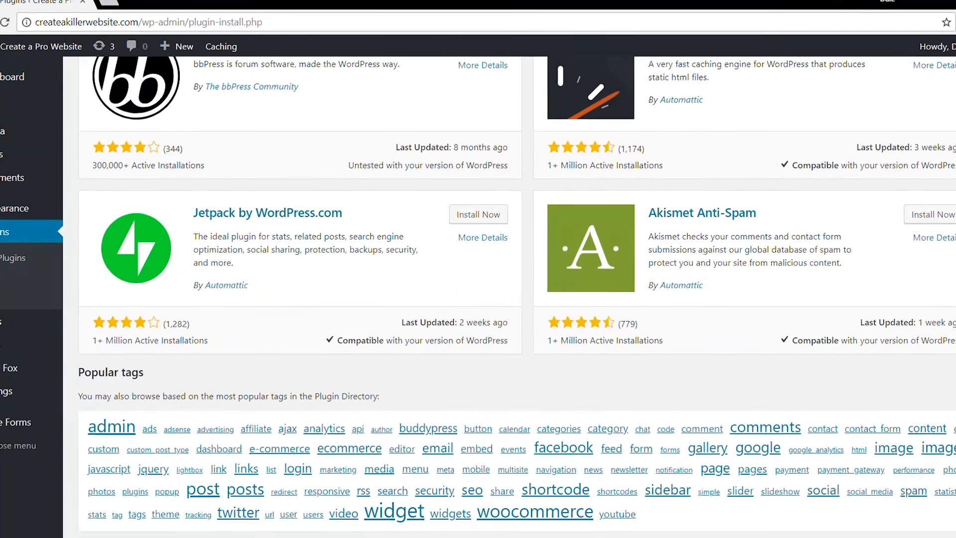
left_click(164, 122)
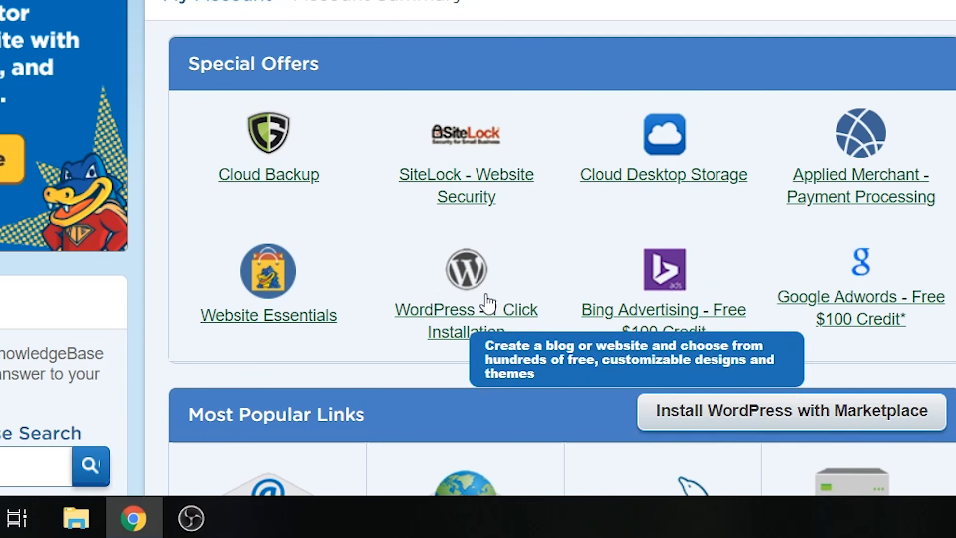
- Start the one-click WordPress install and choose mcmasun.com as the install domain
left_click(449, 313)
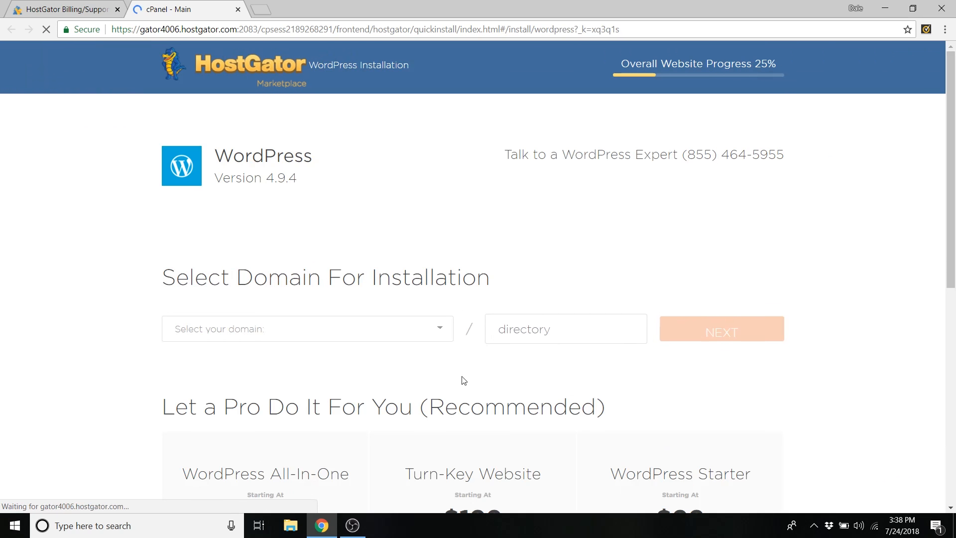
left_click(389, 335)
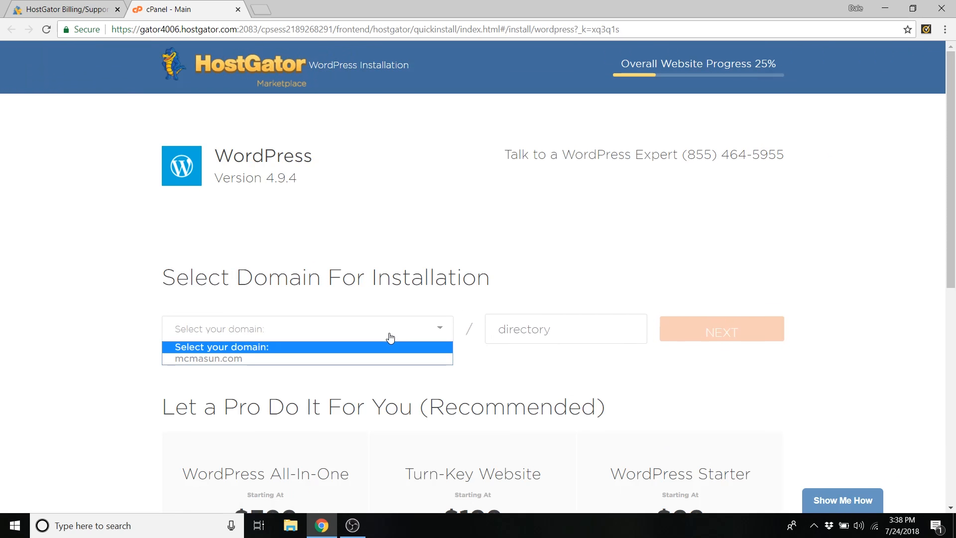
left_click(300, 359)
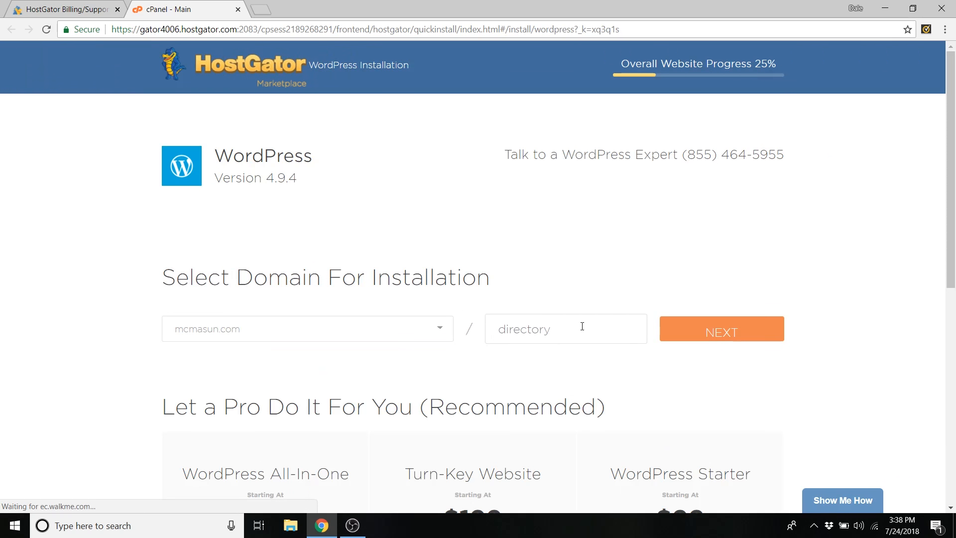
left_click(729, 339)
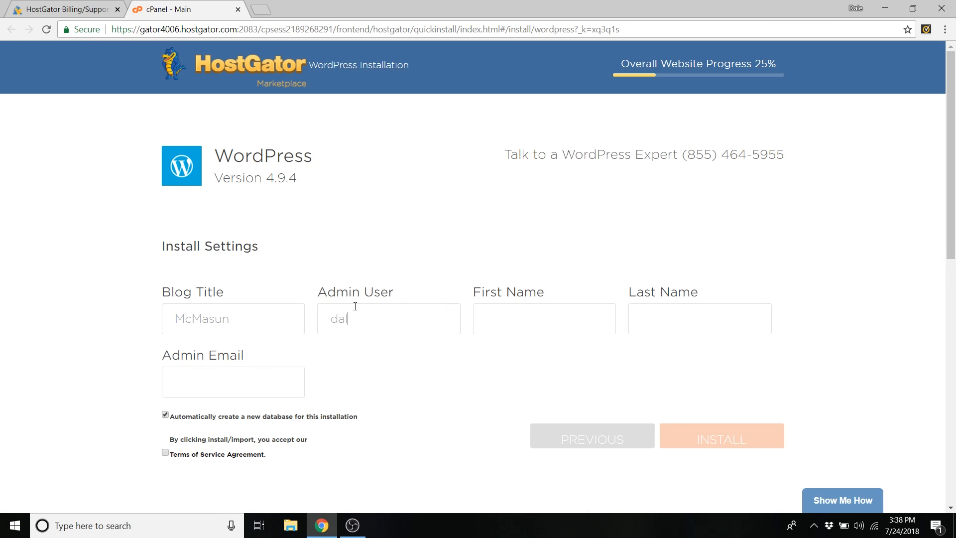
- Enter the admin's last name with a capital M and autofill the admin e-mail, then accept the terms and install
type("mcma")
type("manus")
left_click_drag(670, 318, 658, 319)
type("M")
left_click(222, 384)
left_click(222, 404)
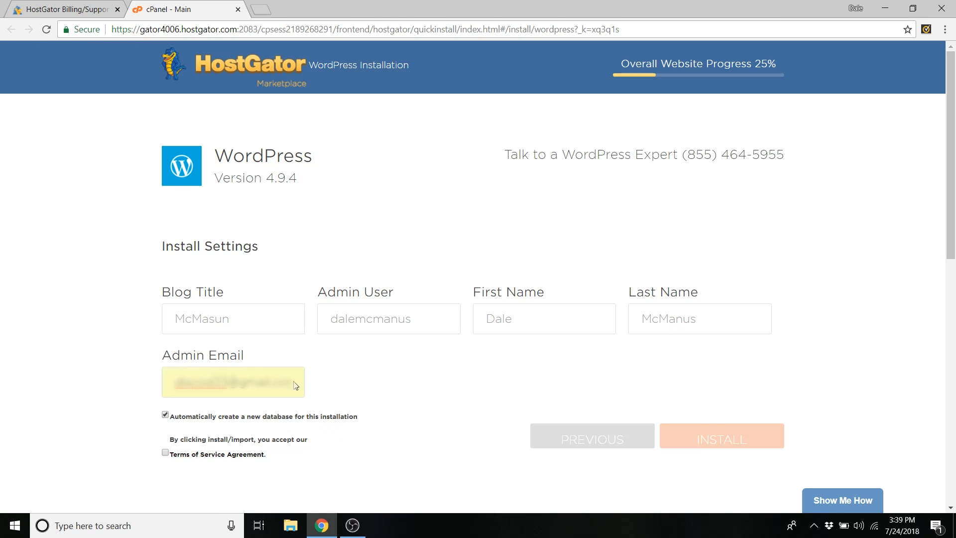
left_click(165, 454)
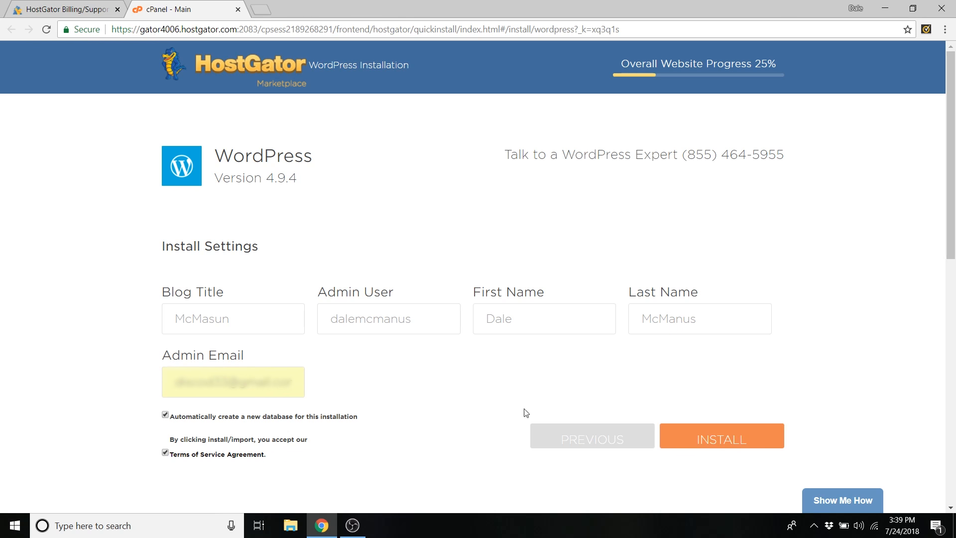
left_click(717, 436)
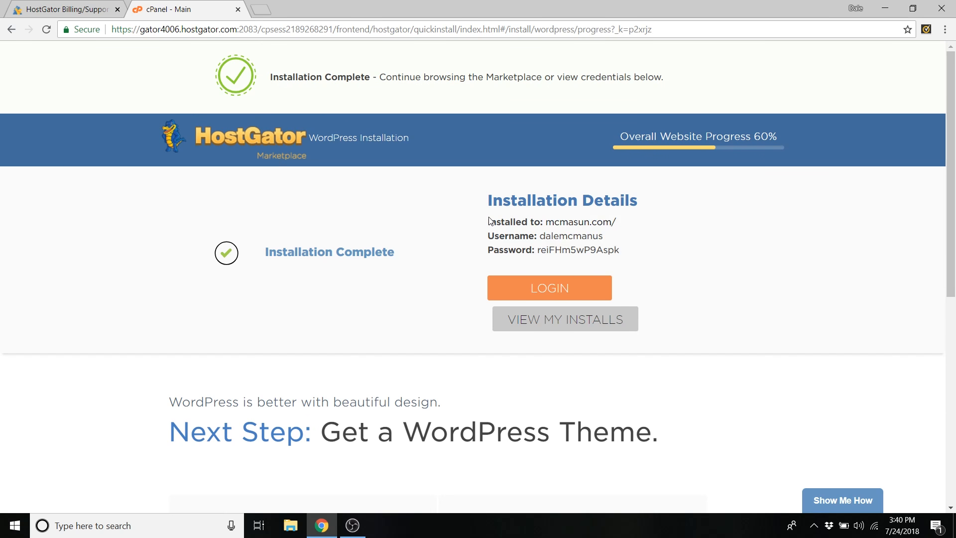
- Copy the installation details with the generated password, then go to the site's admin login
left_click_drag(488, 223, 633, 257)
right_click(557, 232)
left_click(637, 239)
left_click(761, 241)
left_click_drag(616, 252, 546, 250)
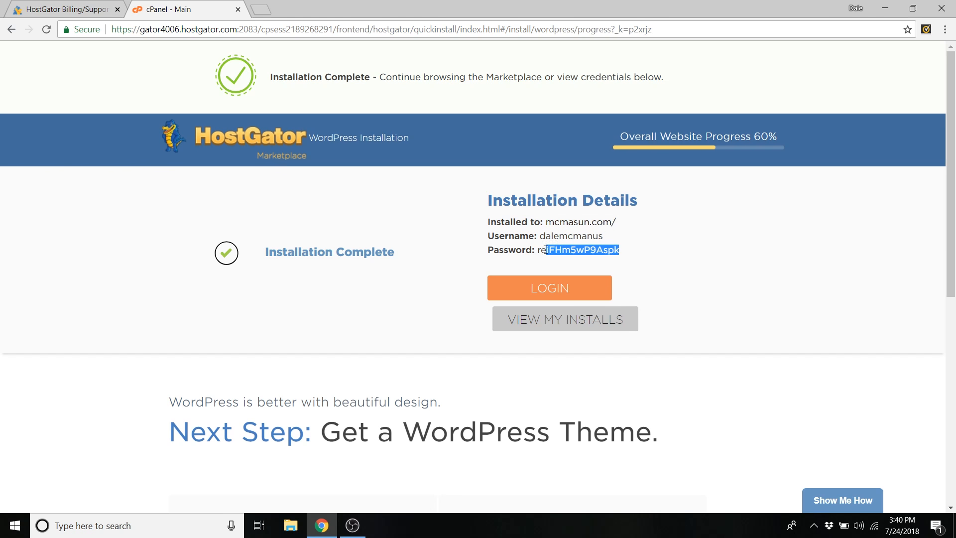
left_click(656, 251)
left_click(559, 296)
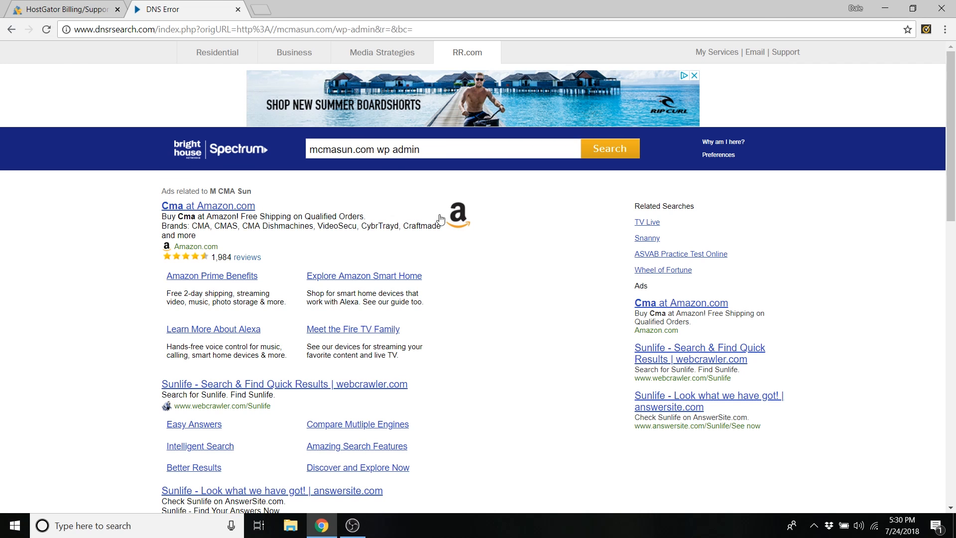
- Load mcmasun.com from the address bar instead of the error page
left_click(156, 31)
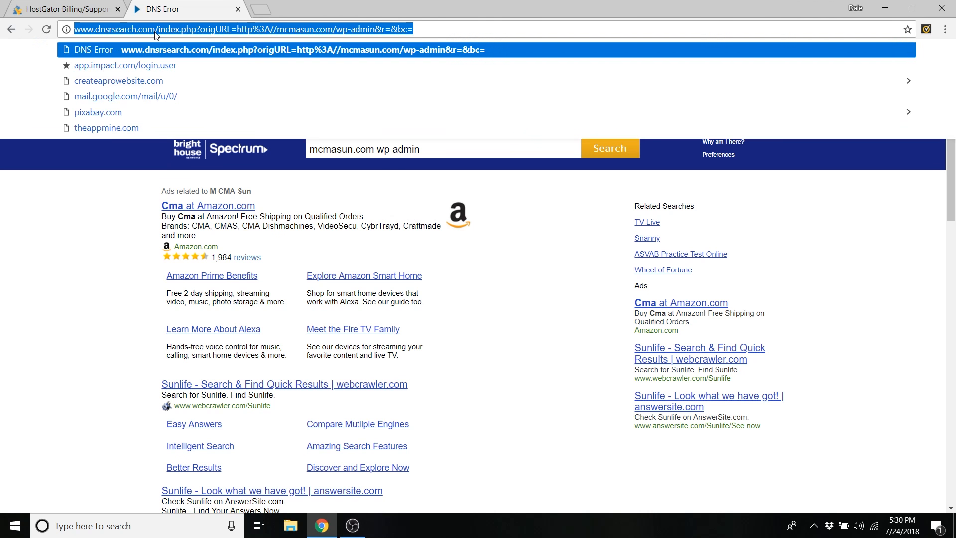
type("mcmasun")
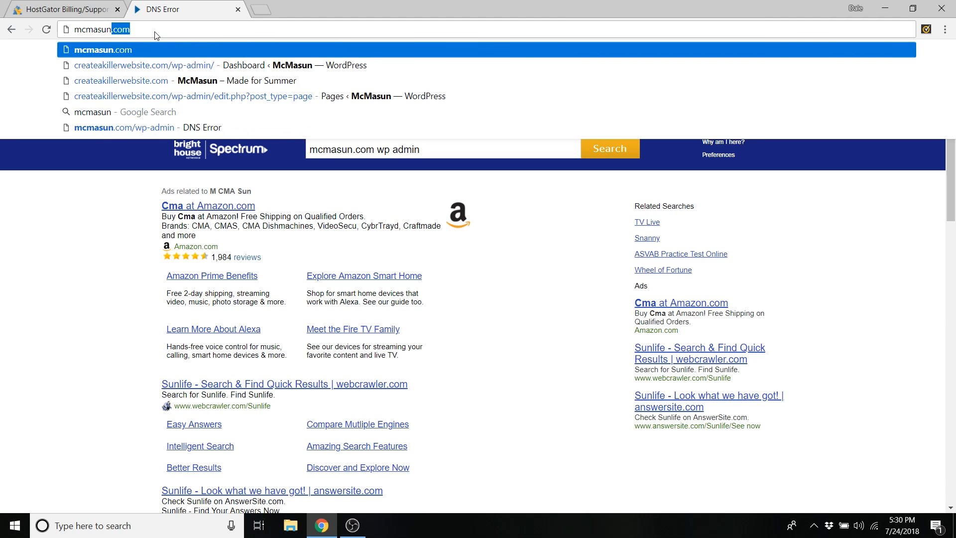
key("Return")
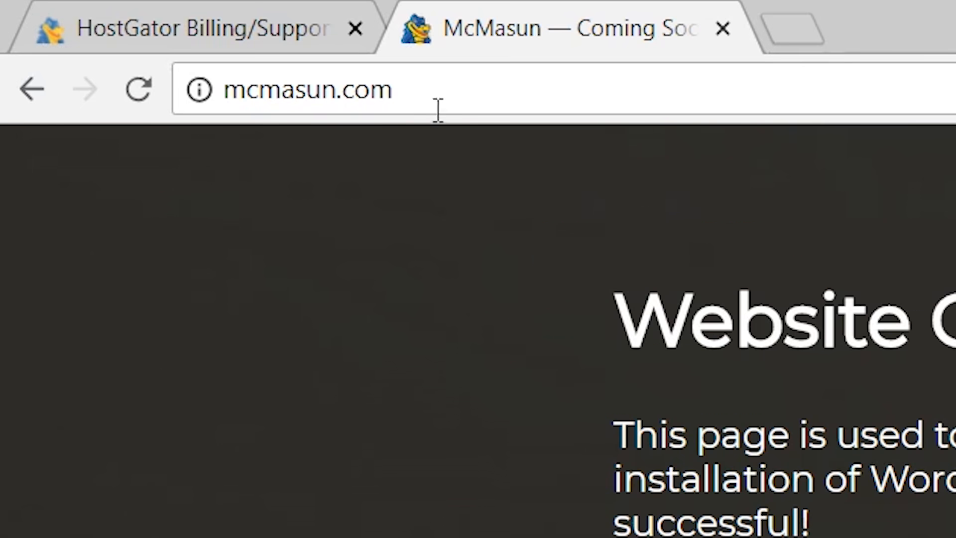
- Add /wp-admin to the mcmasun.com address to reach the login page
left_click(143, 34)
left_click(434, 104)
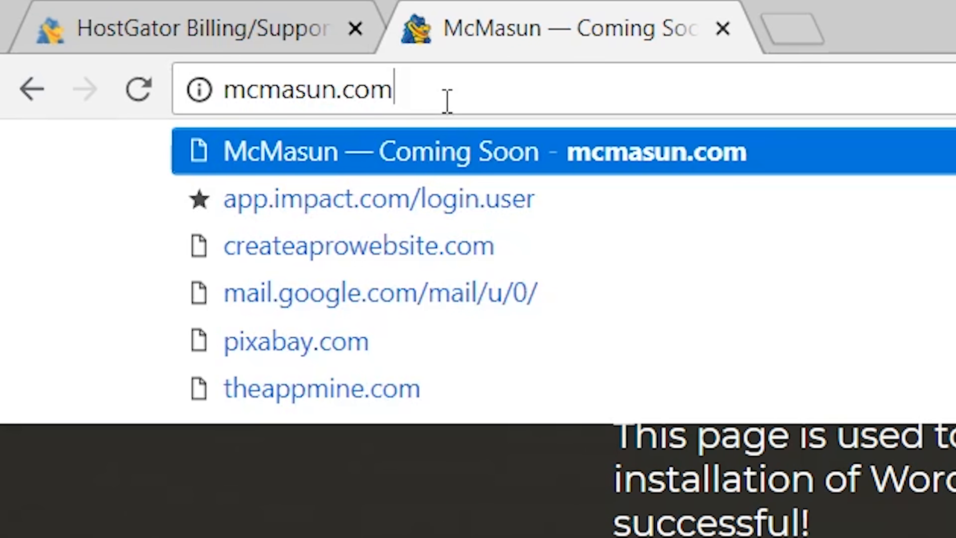
type("/")
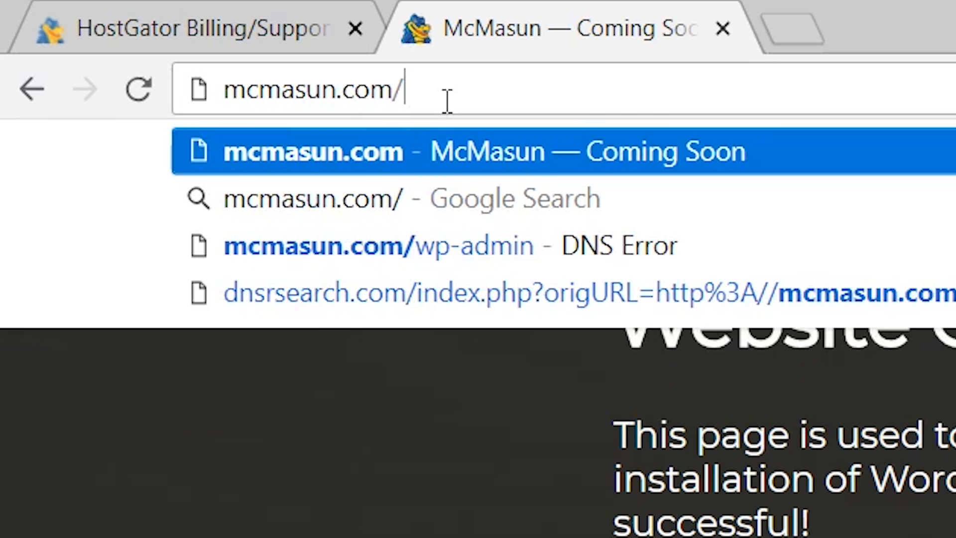
type("wp-admin")
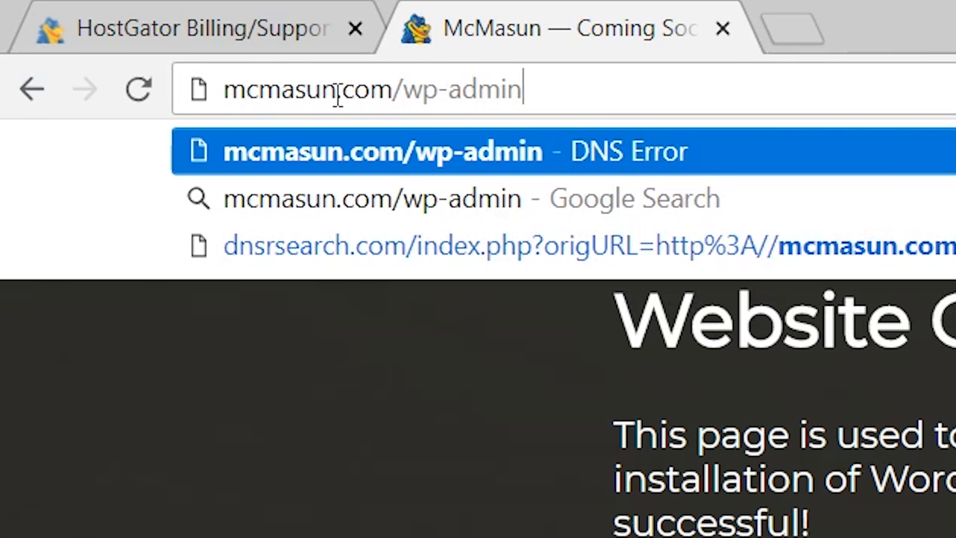
key("Return")
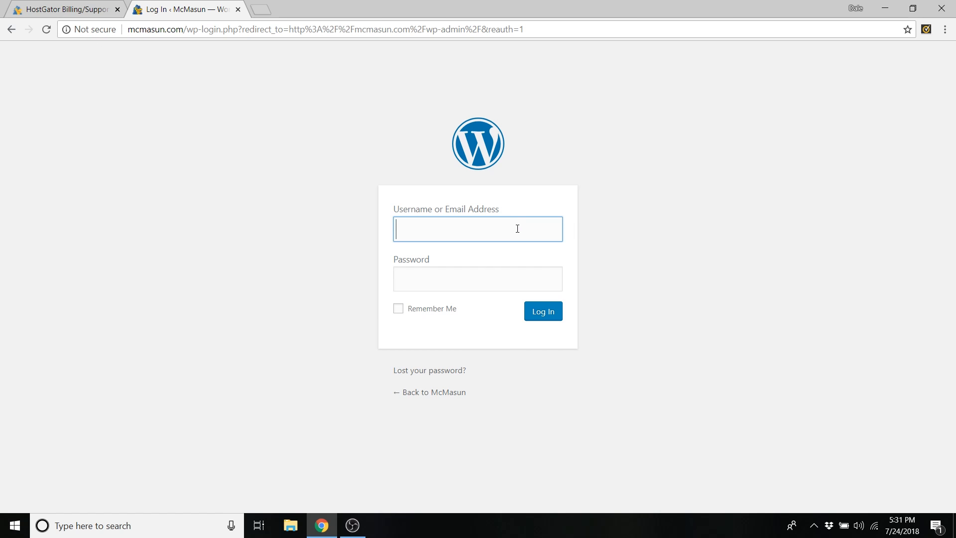
- Log in with the admin username and the pasted generated password
type("dalemcmanus")
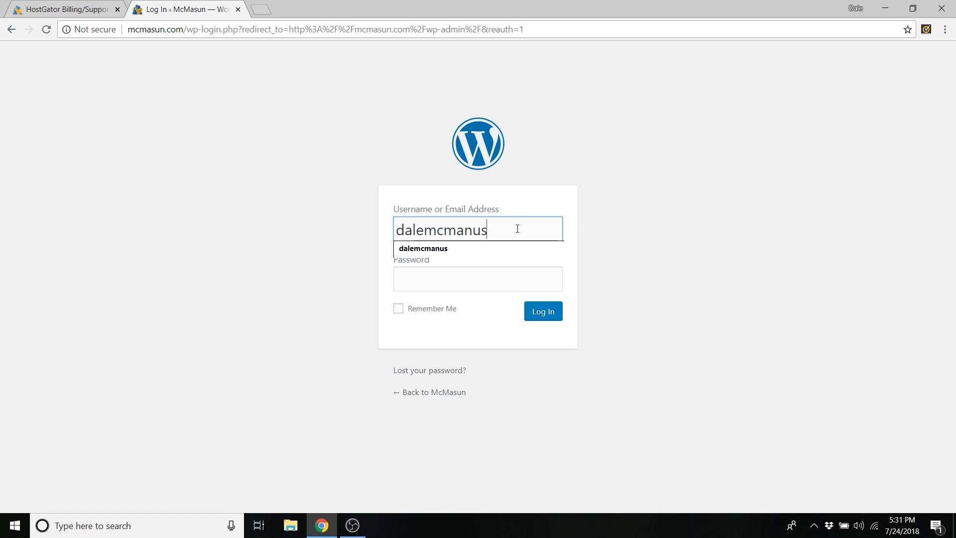
left_click(633, 244)
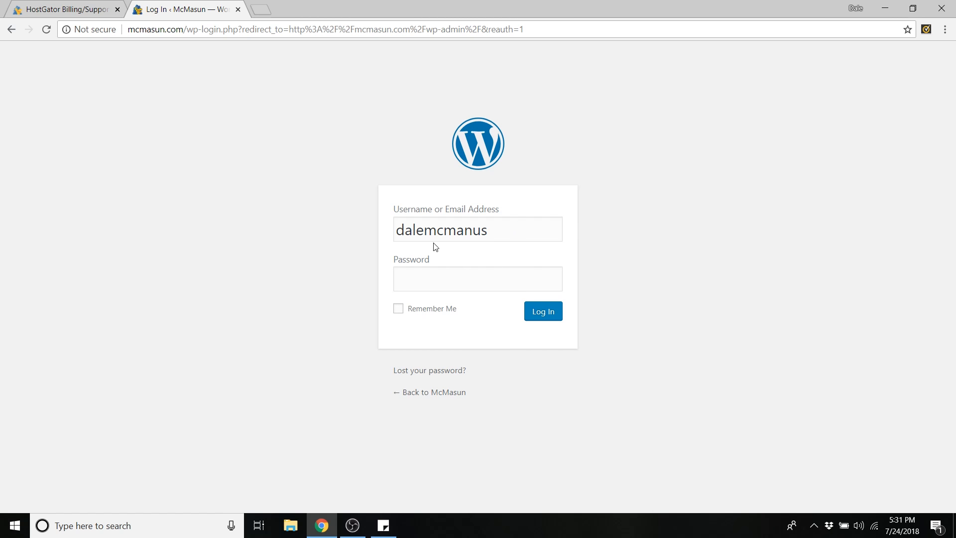
right_click(428, 276)
left_click(438, 352)
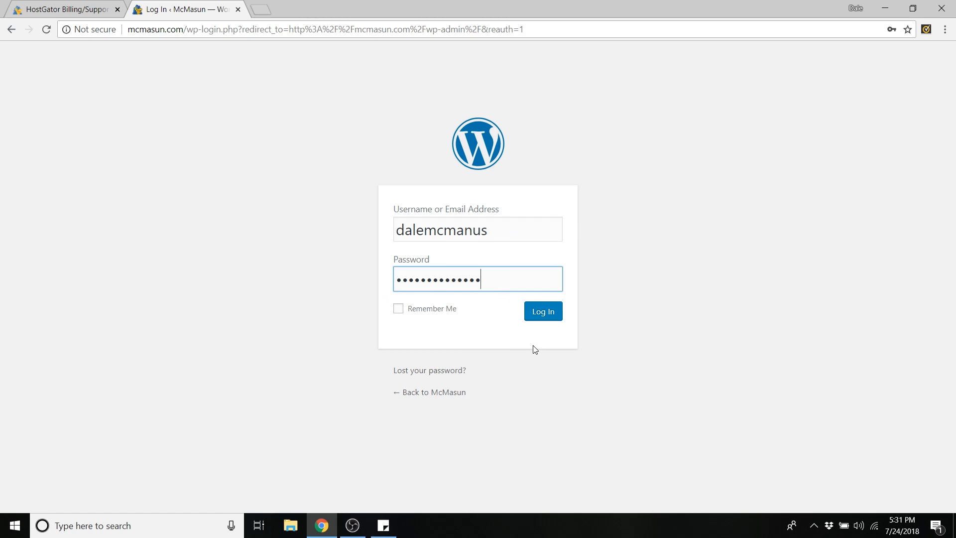
left_click(542, 313)
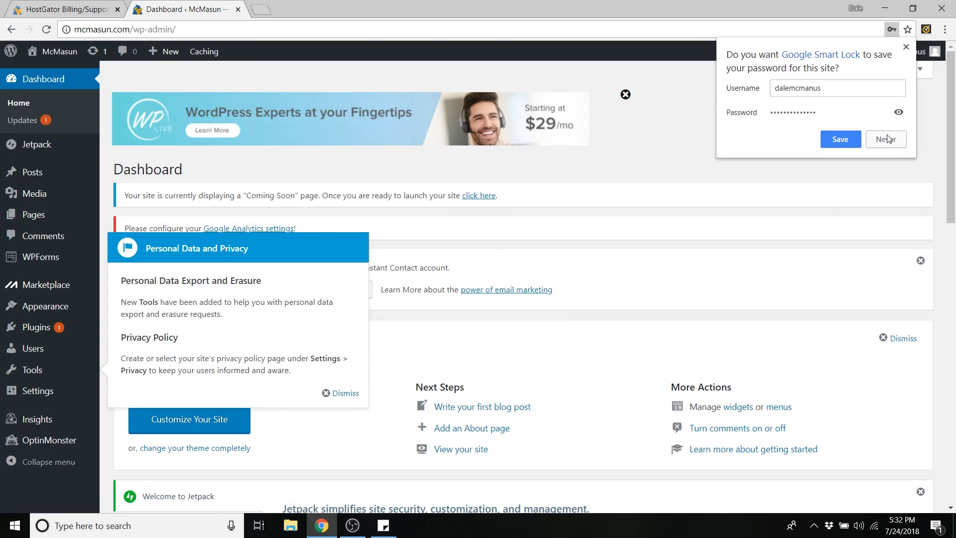
- Decline saving the password and dismiss the privacy notice and WordPress Experts banner
left_click(887, 139)
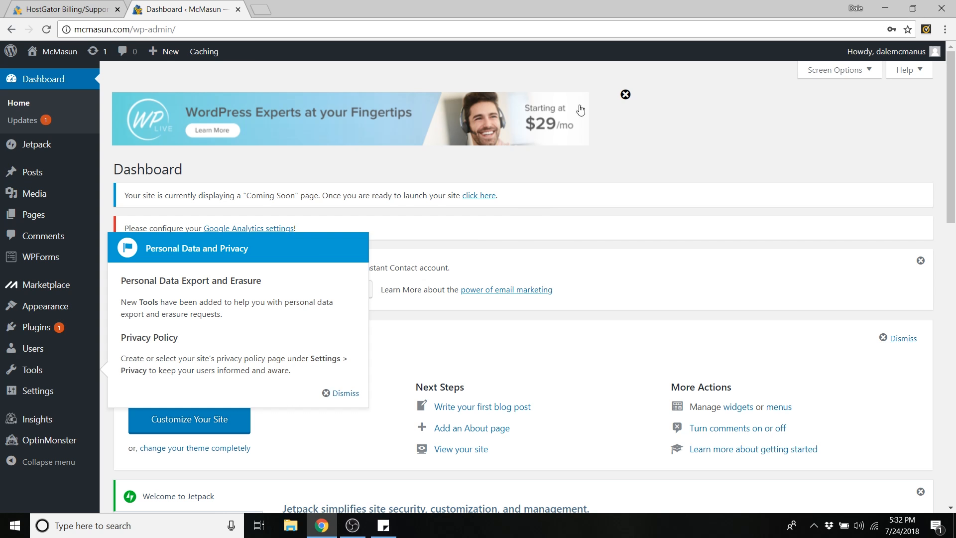
left_click(347, 395)
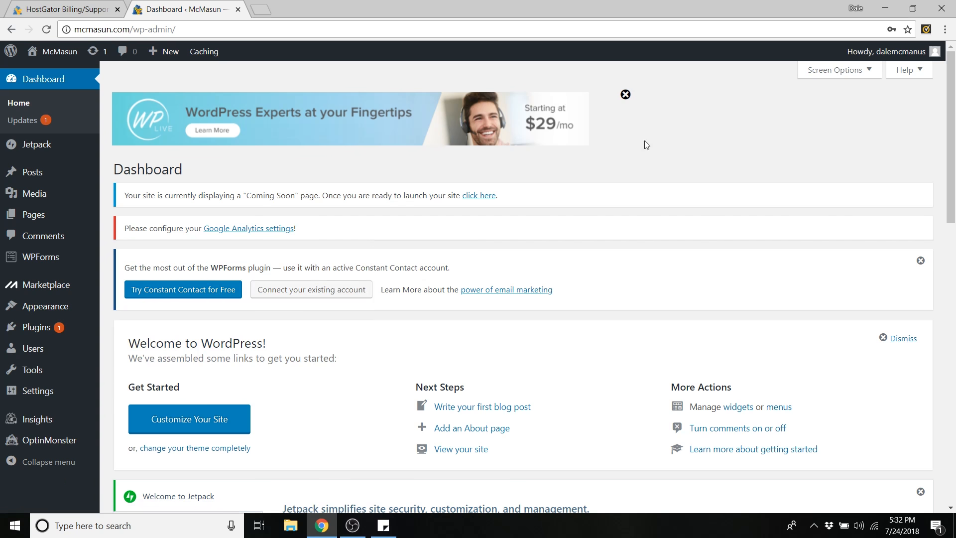
left_click(626, 97)
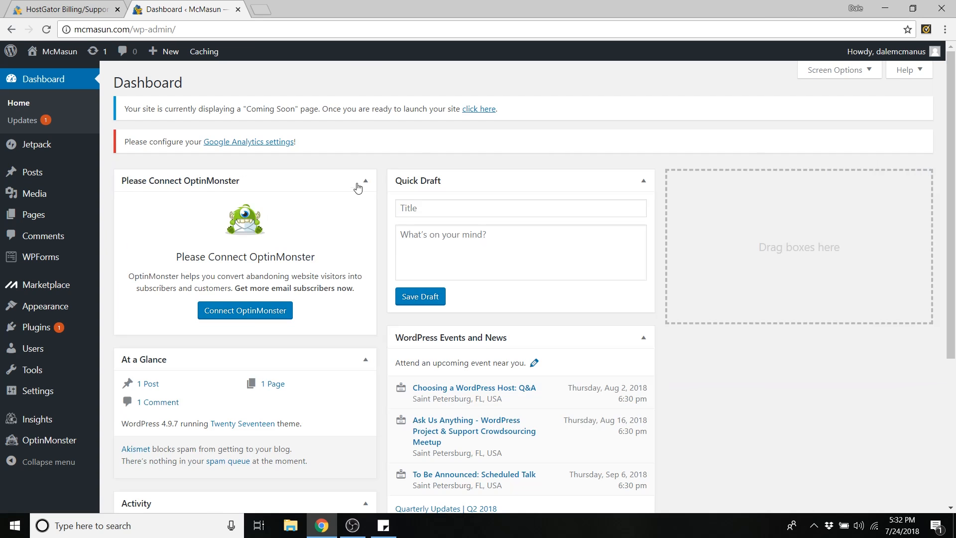
- Collapse the OptinMonster, Activity, Quick Draft and WordPress Events and News boxes
left_click(365, 182)
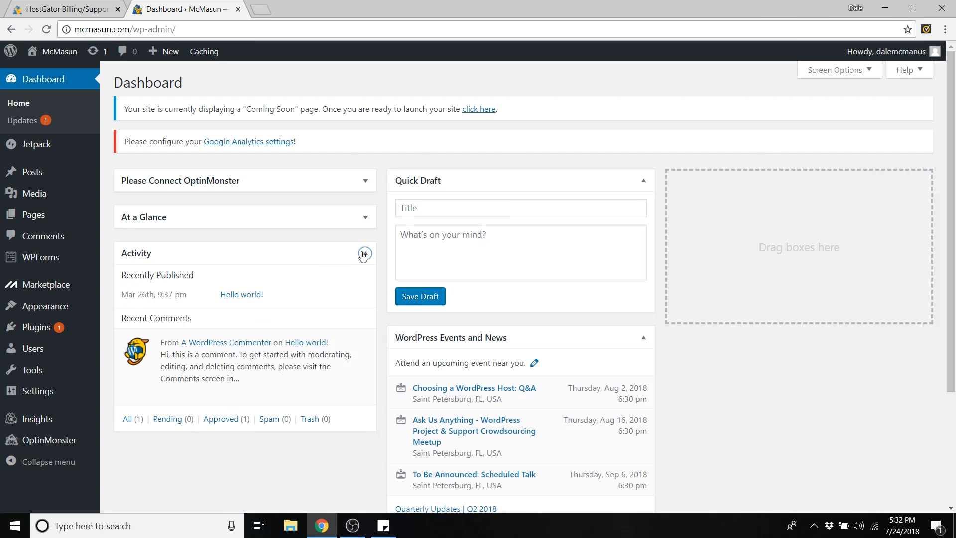
left_click(364, 254)
left_click(644, 181)
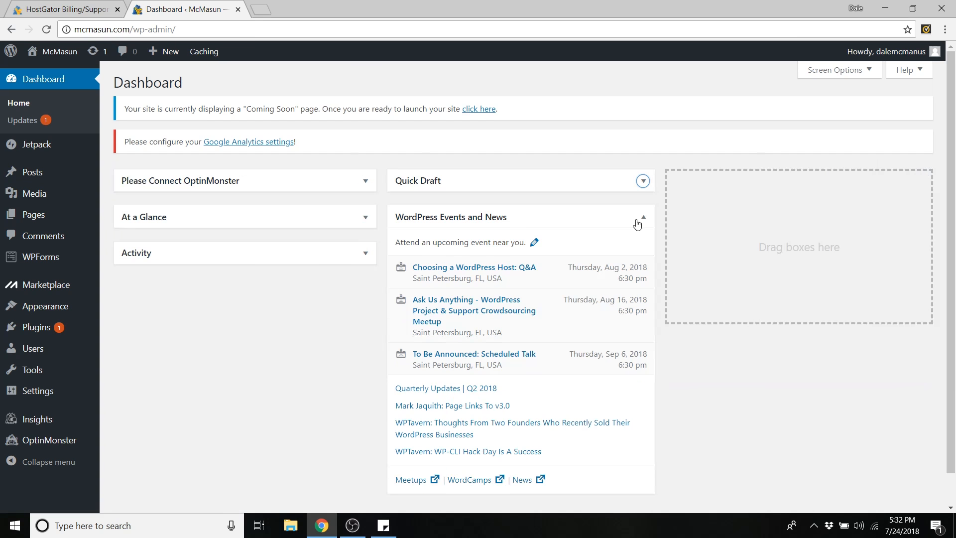
left_click(637, 222)
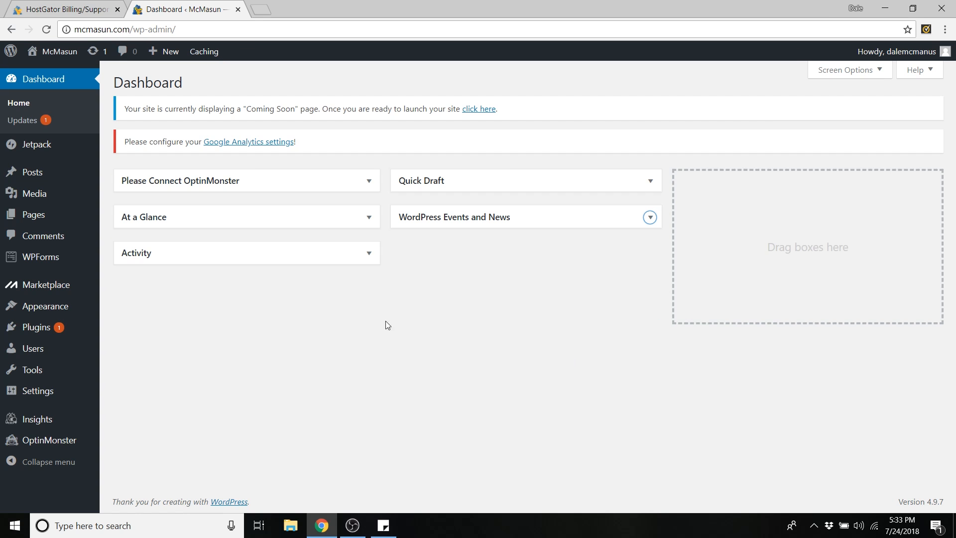
- Open the admin user's profile from the Users list
mouse_move(48, 351)
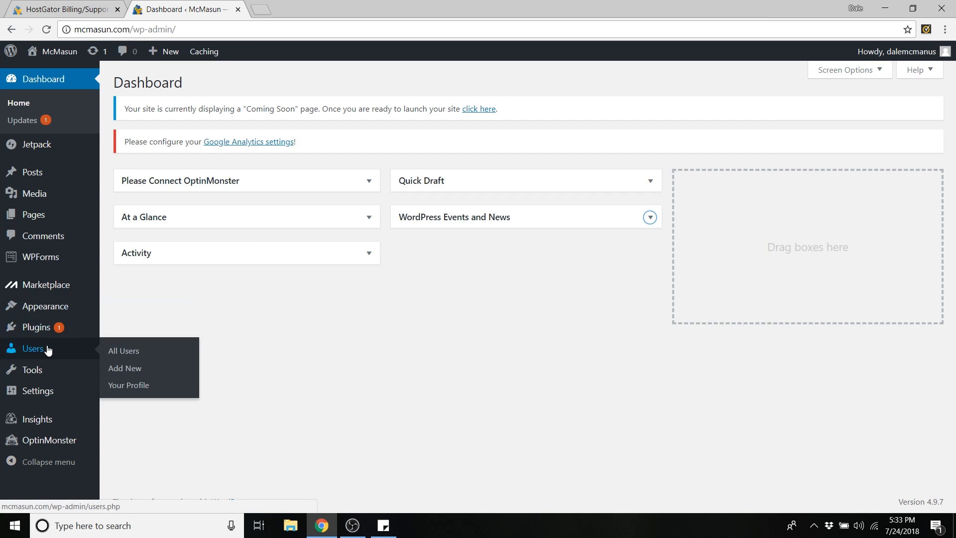
left_click(124, 351)
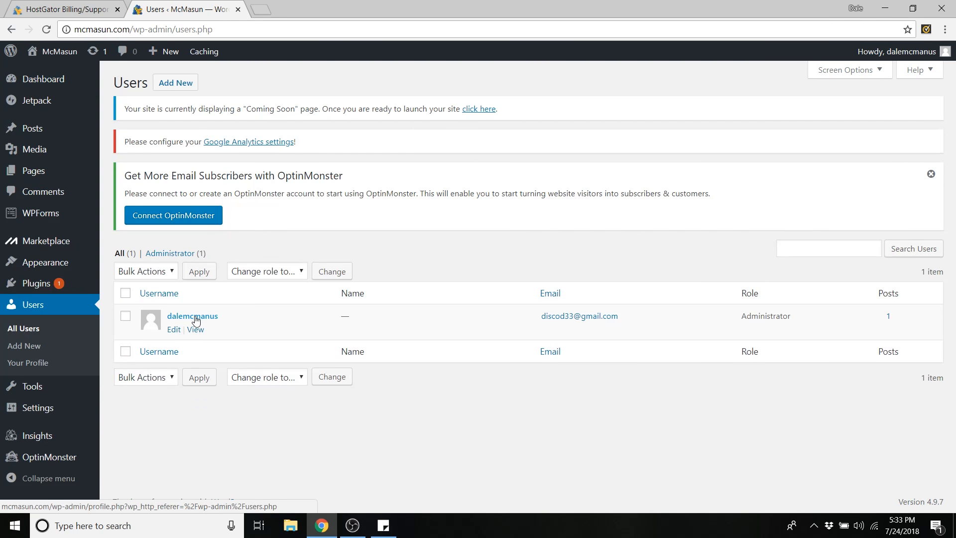
left_click(196, 319)
scroll(212, 298, "down", 12)
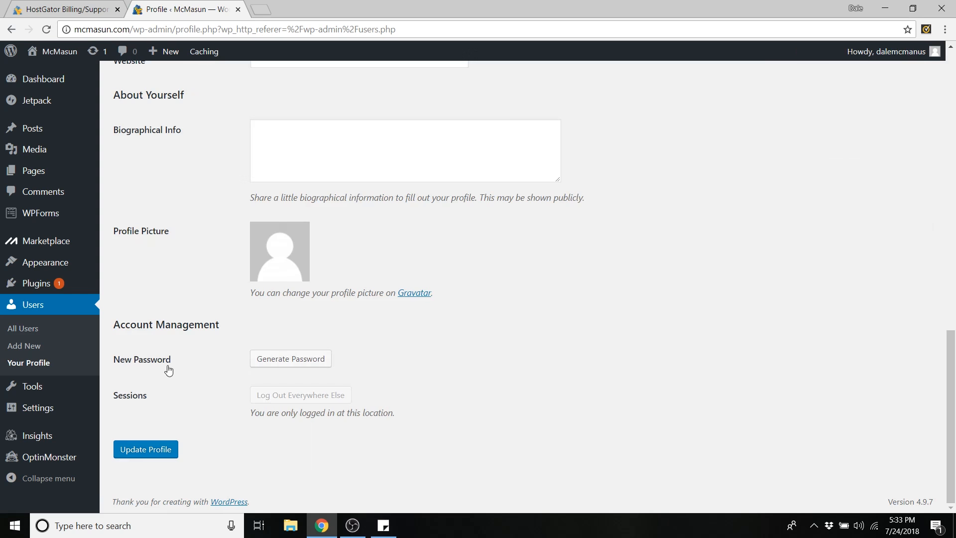
- Replace the generated password with your own new password and update the profile
left_click(295, 360)
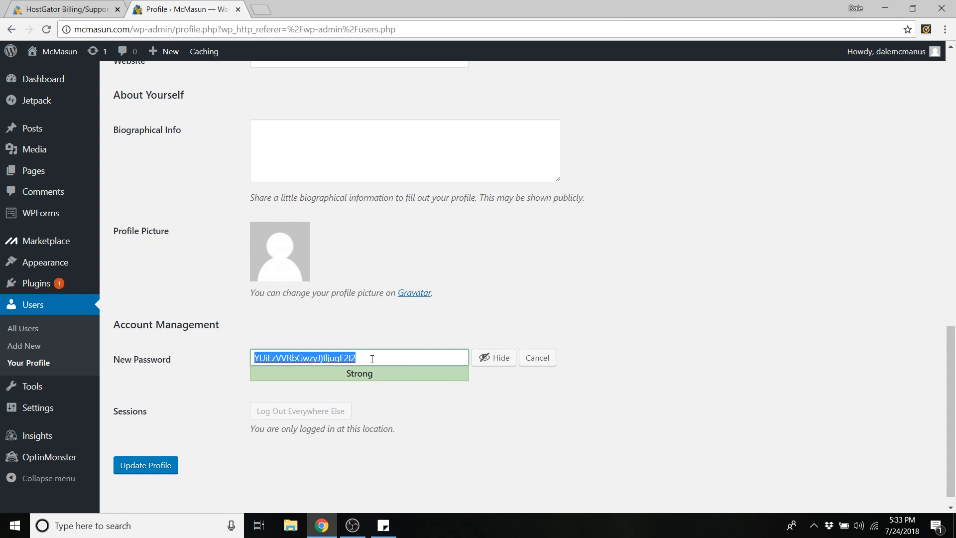
key("BackSpace")
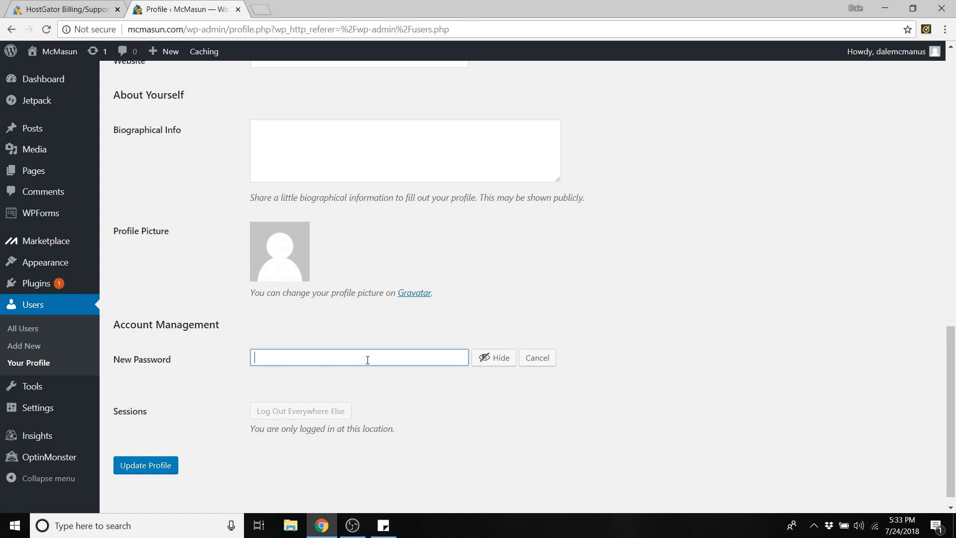
type("*************")
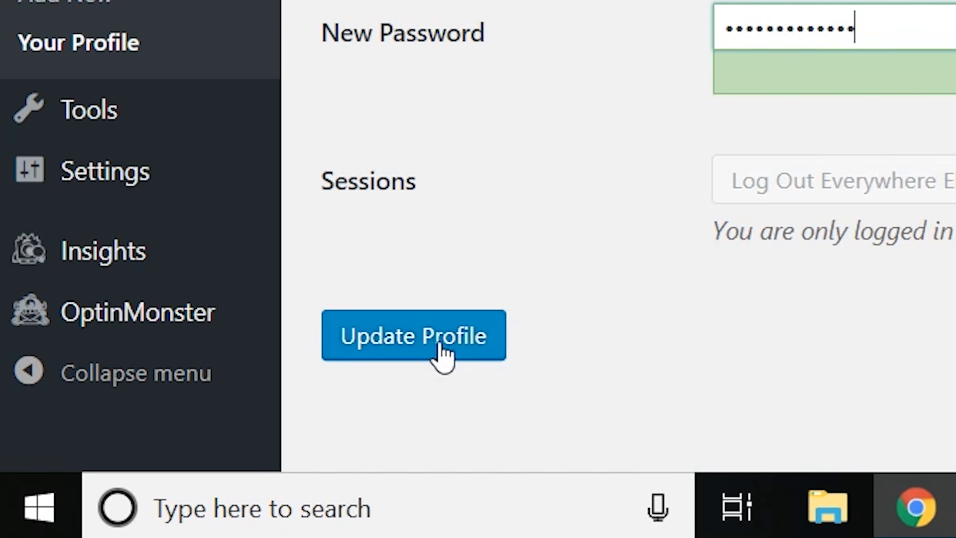
left_click(440, 349)
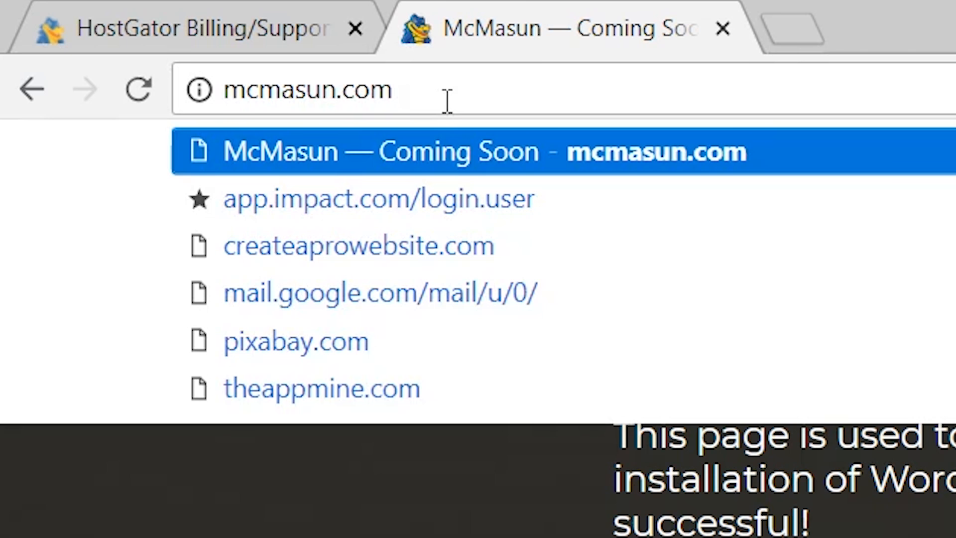
- Append /wp-admin to the mcmasun.com address
type("/wp")
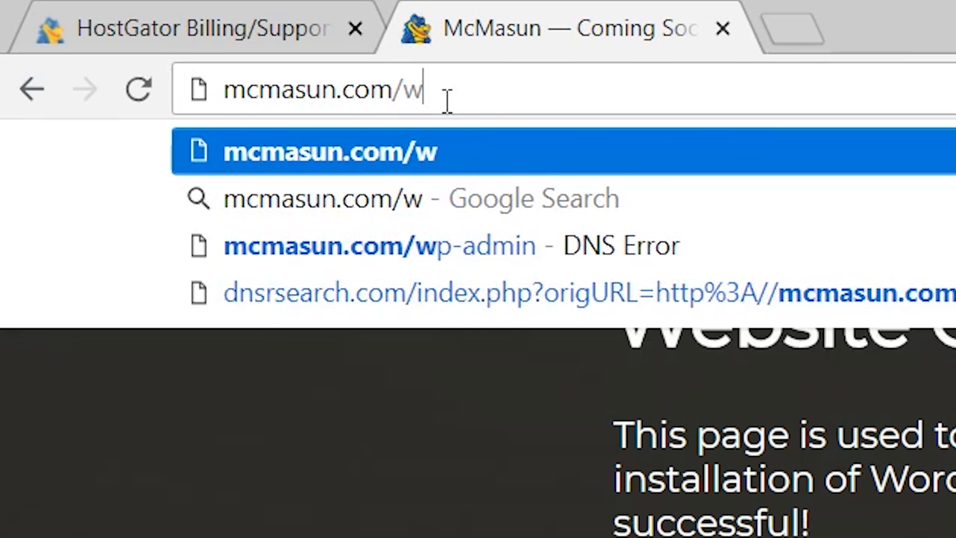
type("-admin")
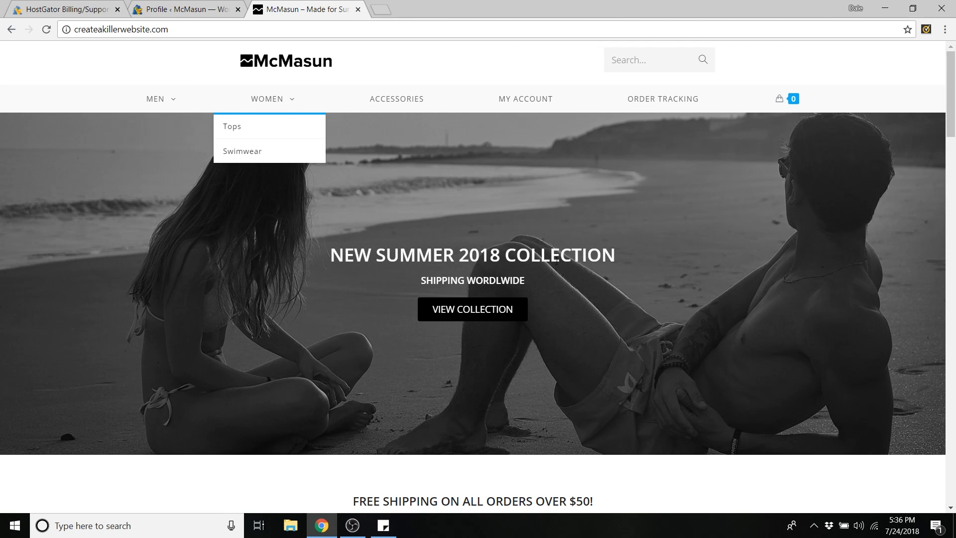
scroll(438, 294, "down", 4)
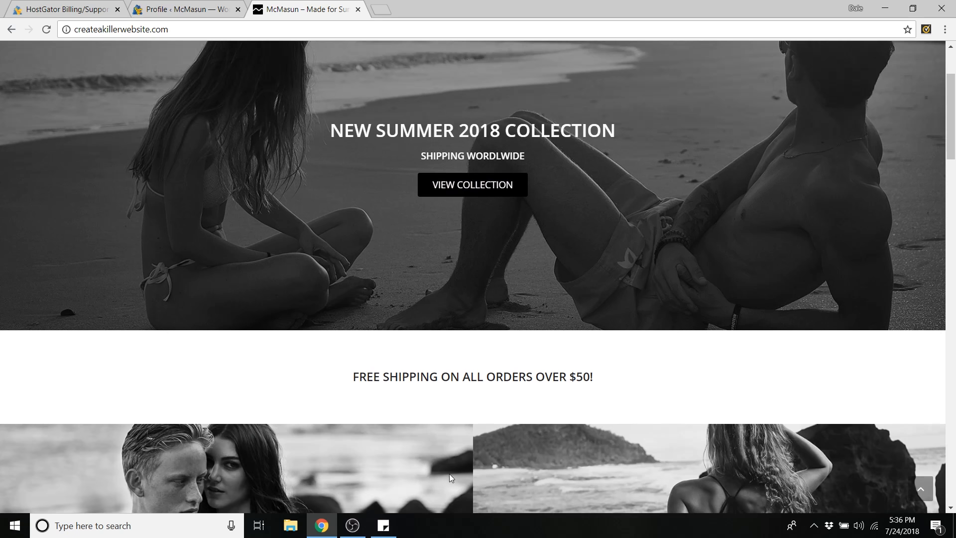
scroll(581, 263, "up", 4)
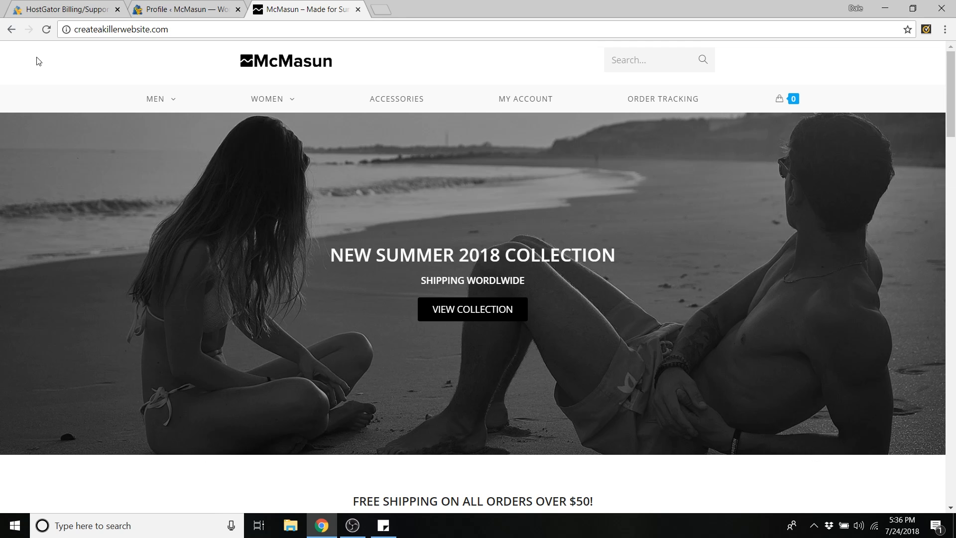
mouse_move(737, 98)
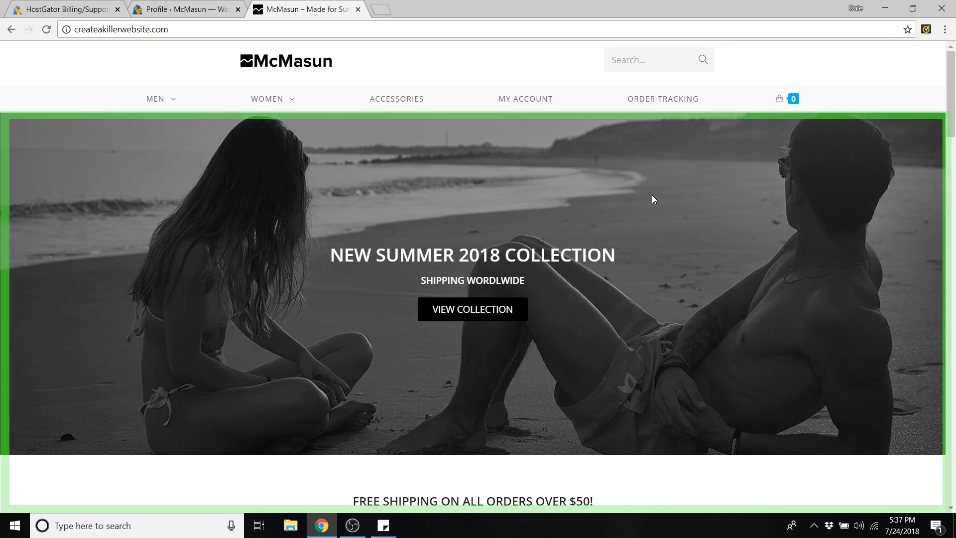
scroll(632, 151, "down", 1)
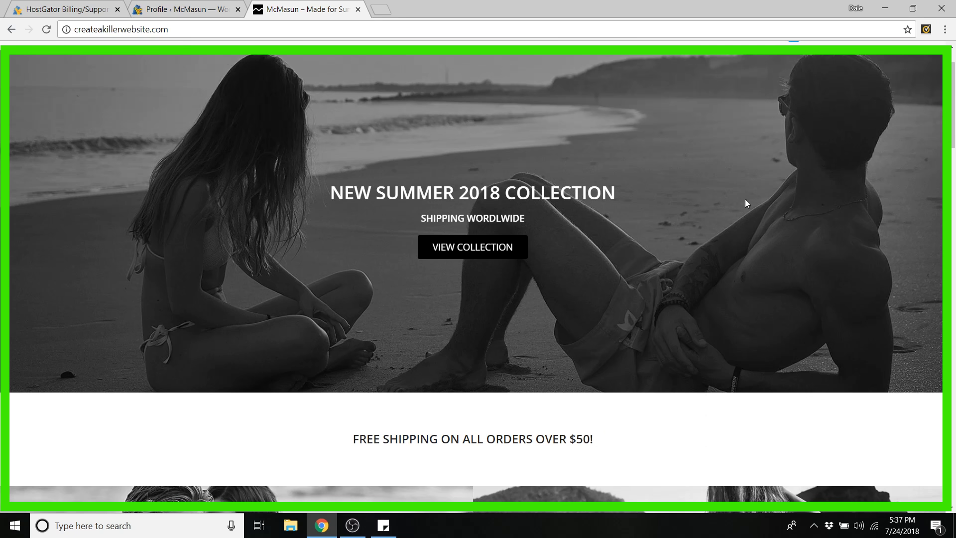
scroll(697, 239, "up", 1)
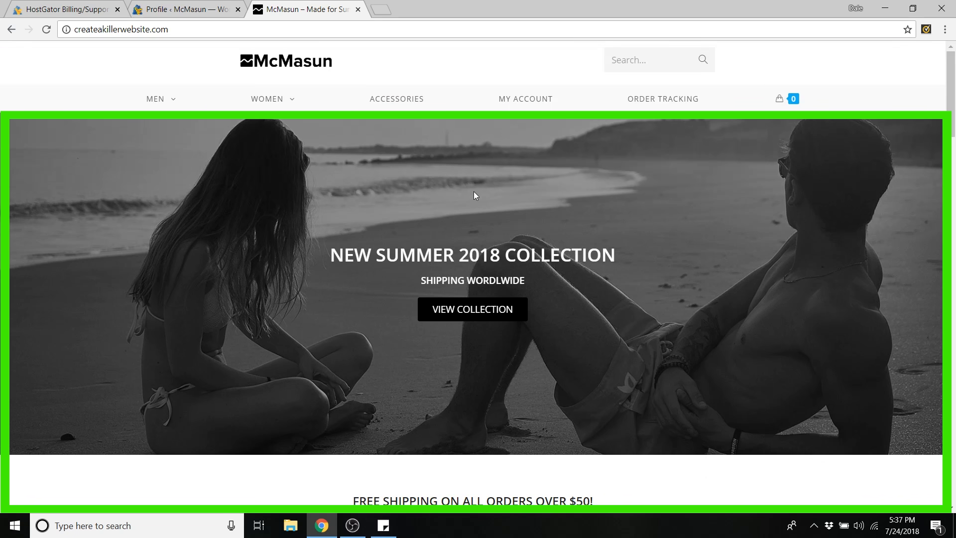
scroll(479, 274, "down", 1)
scroll(480, 273, "down", 20)
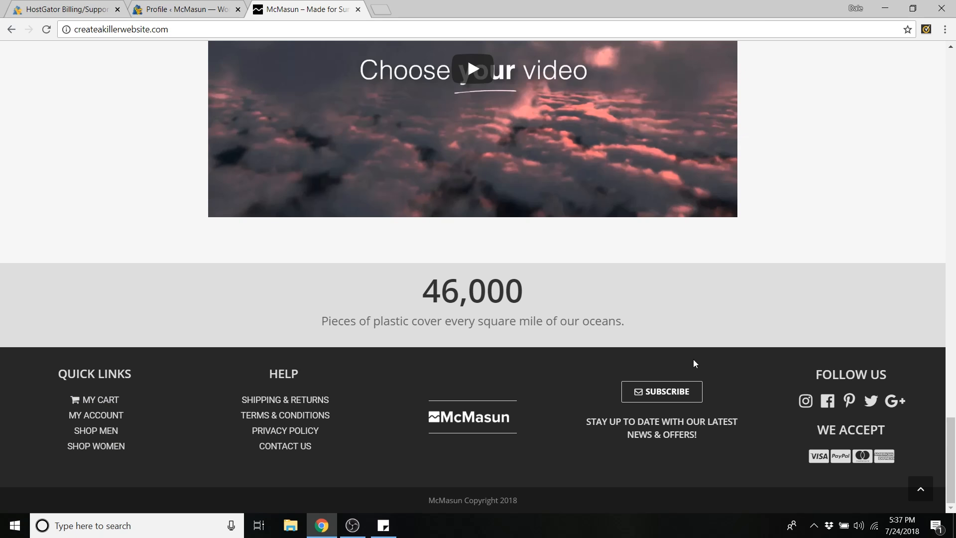
scroll(288, 414, "up", 15)
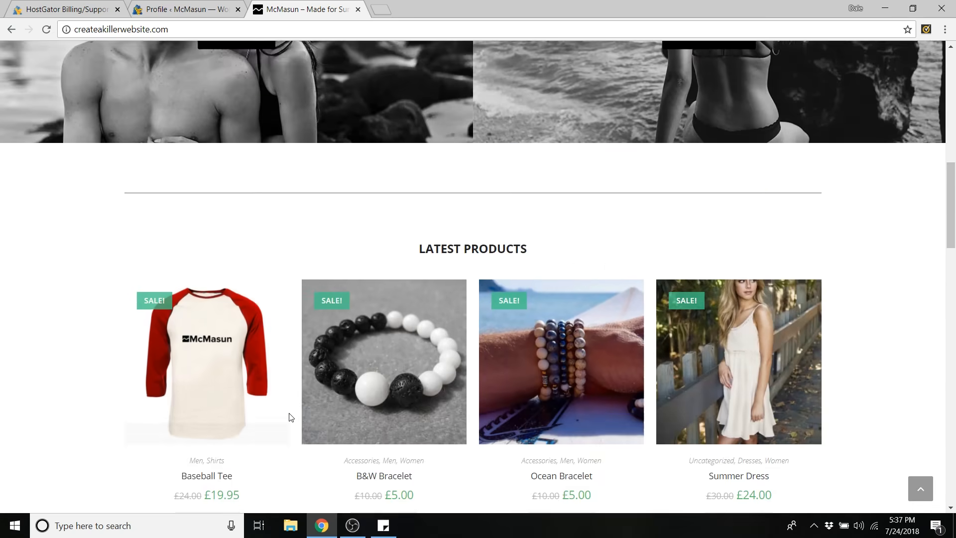
scroll(288, 414, "up", 4)
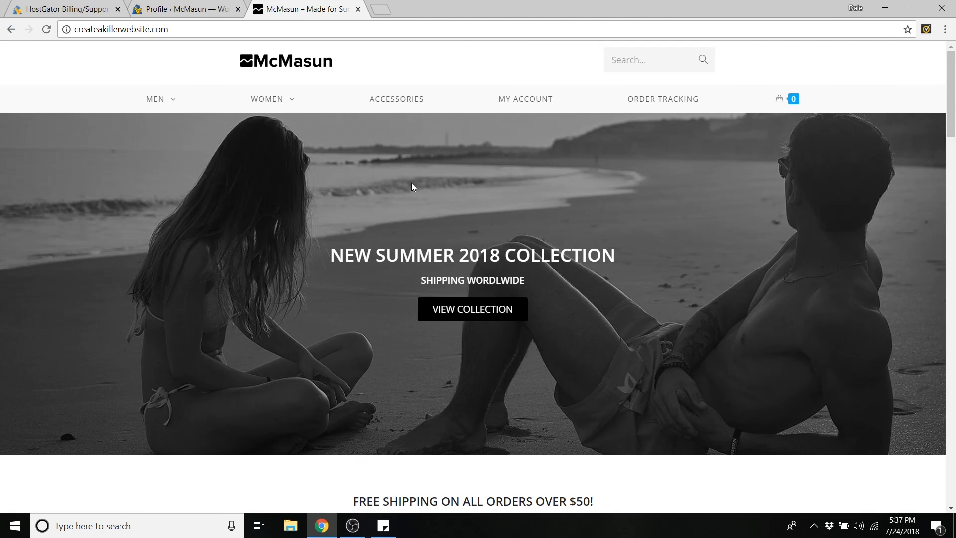
- Go to Appearance > Themes and dismiss the OptinMonster subscriber notice
left_click(199, 10)
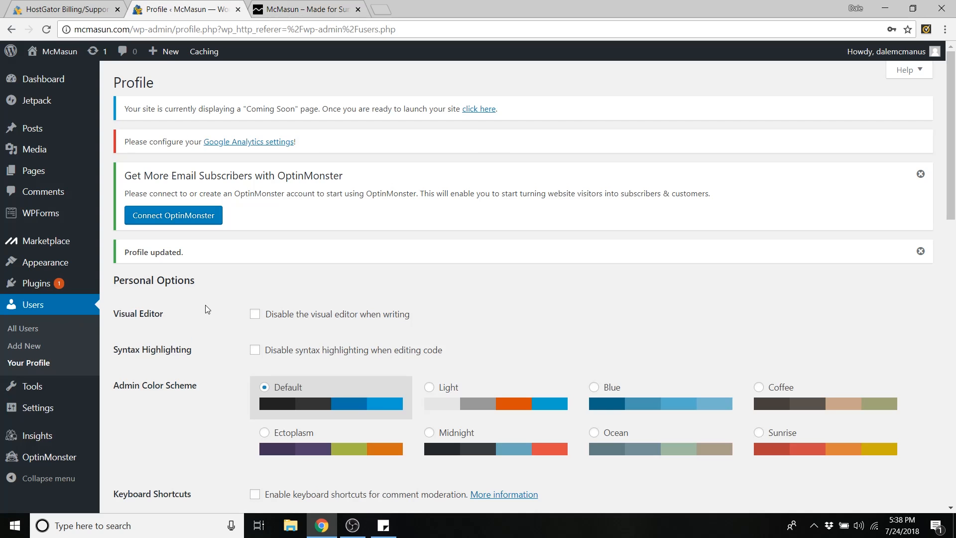
mouse_move(52, 263)
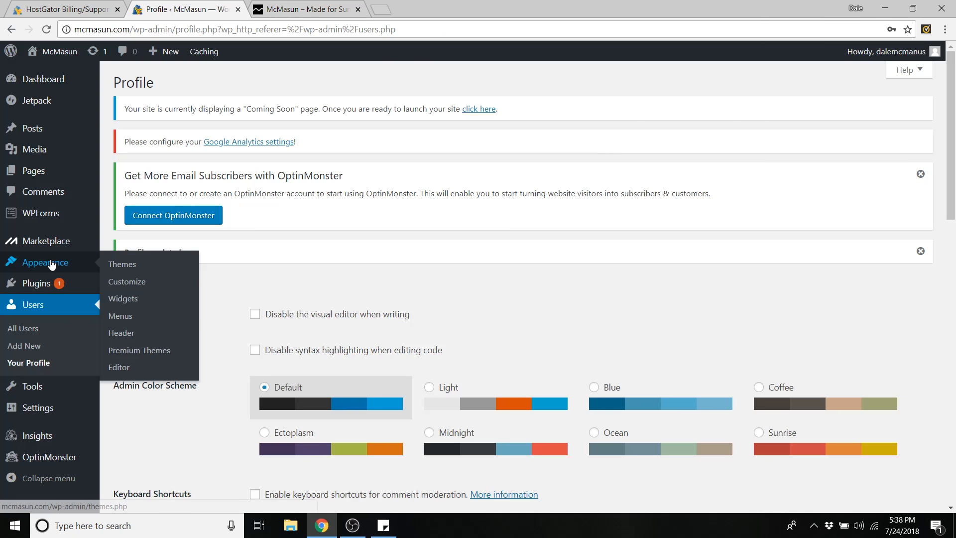
left_click(124, 266)
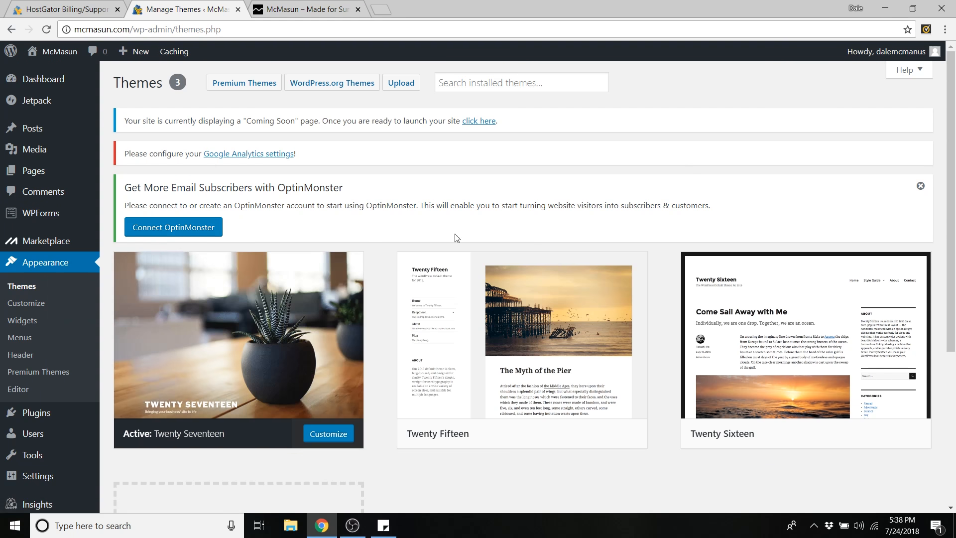
left_click(921, 187)
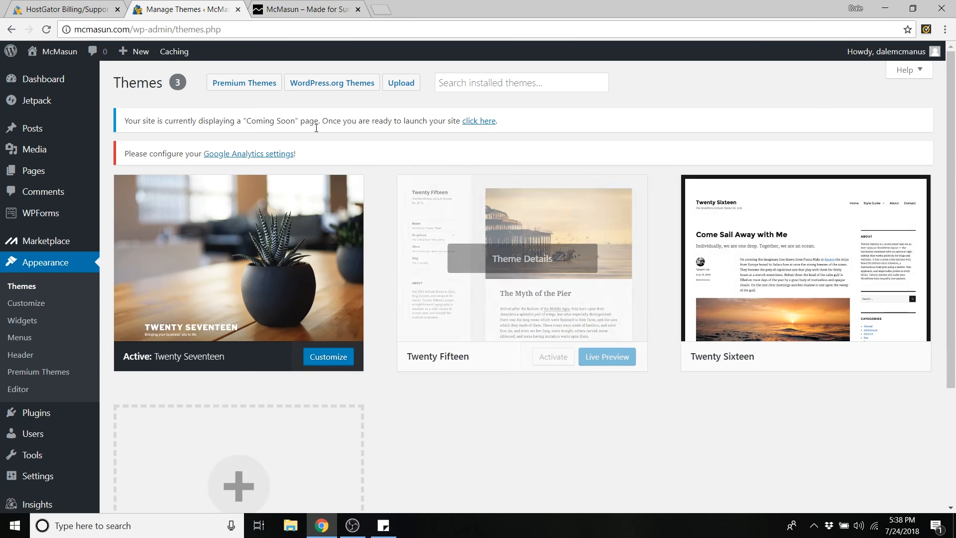
scroll(359, 282, "down", 1)
scroll(360, 282, "down", 1)
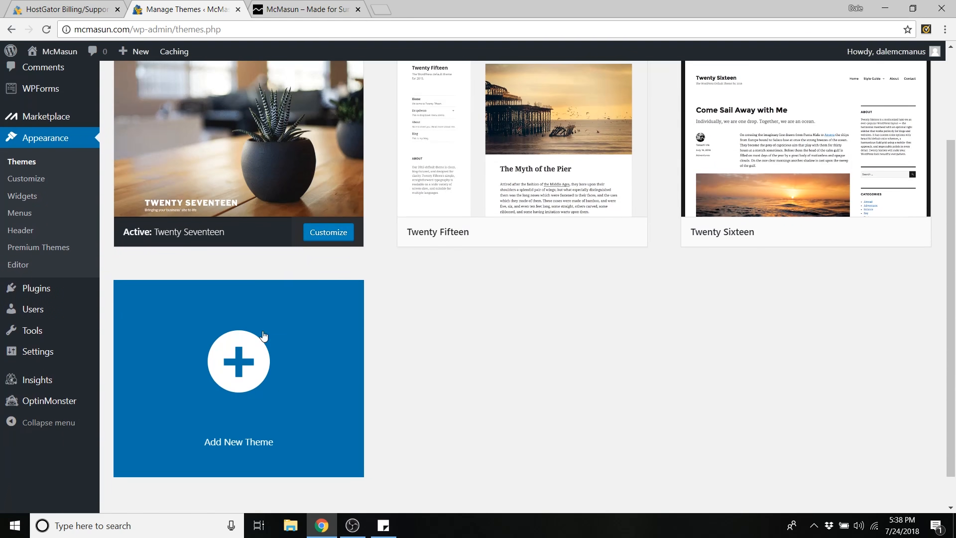
- Open Add New Theme and search the theme directory for 'ocean'
left_click(295, 306)
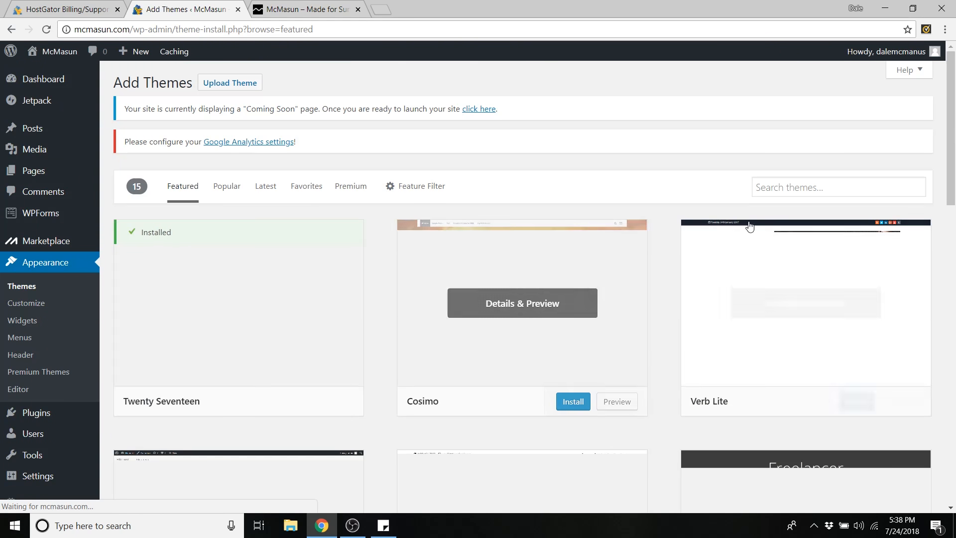
scroll(612, 239, "down", 8)
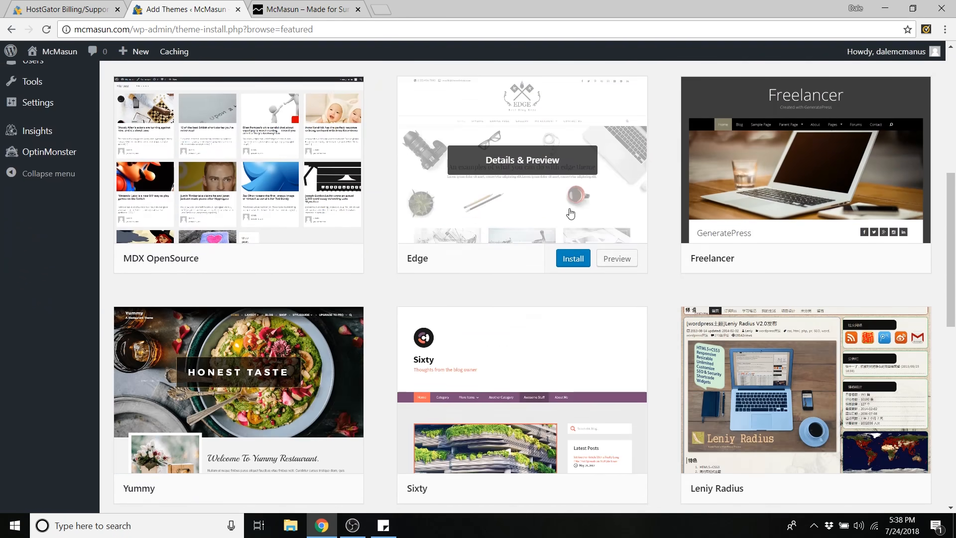
scroll(531, 271, "up", 7)
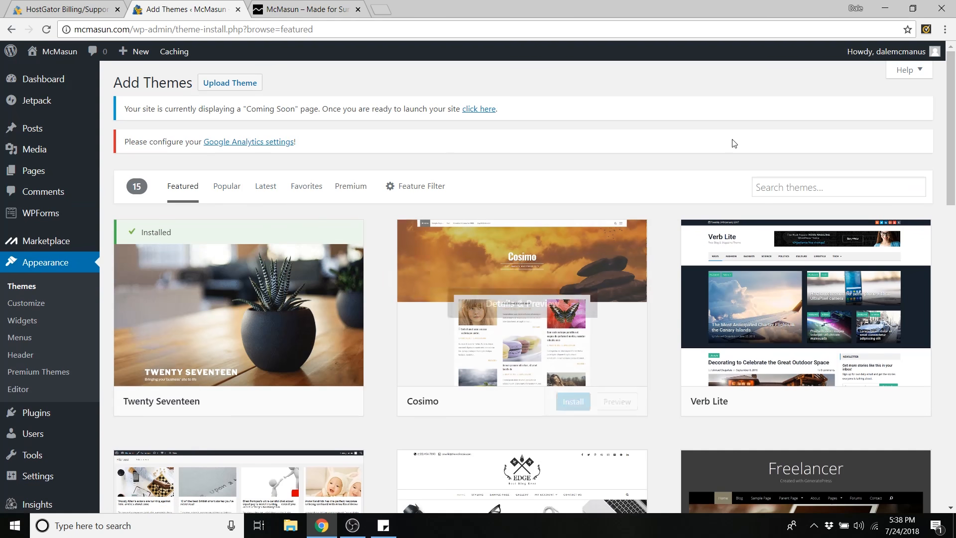
left_click(780, 192)
type("ocean")
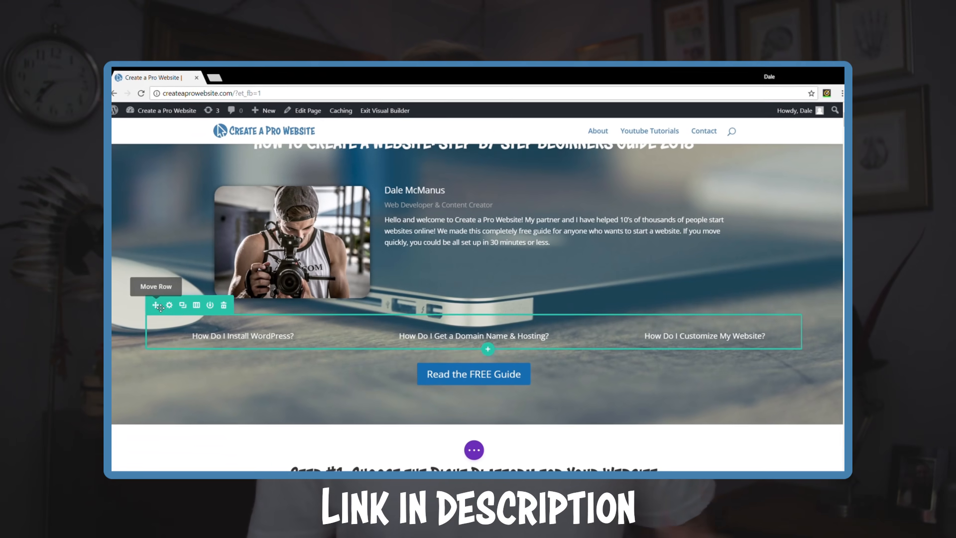
- Insert a new row below the guide links in the Divi visual builder
left_click(488, 397)
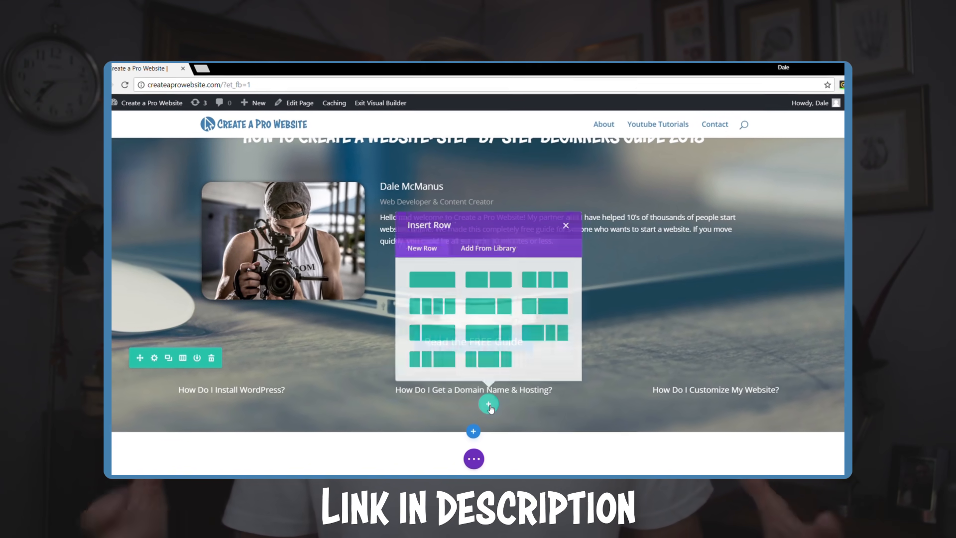
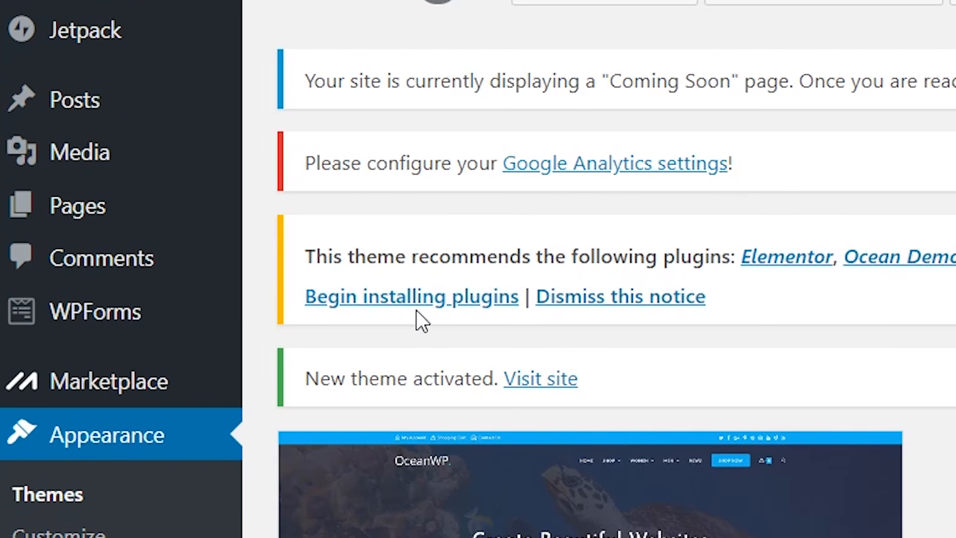
- Bulk-install Elementor, Ocean Demo Import and Ocean Extra from the theme's required-plugins list
left_click(410, 314)
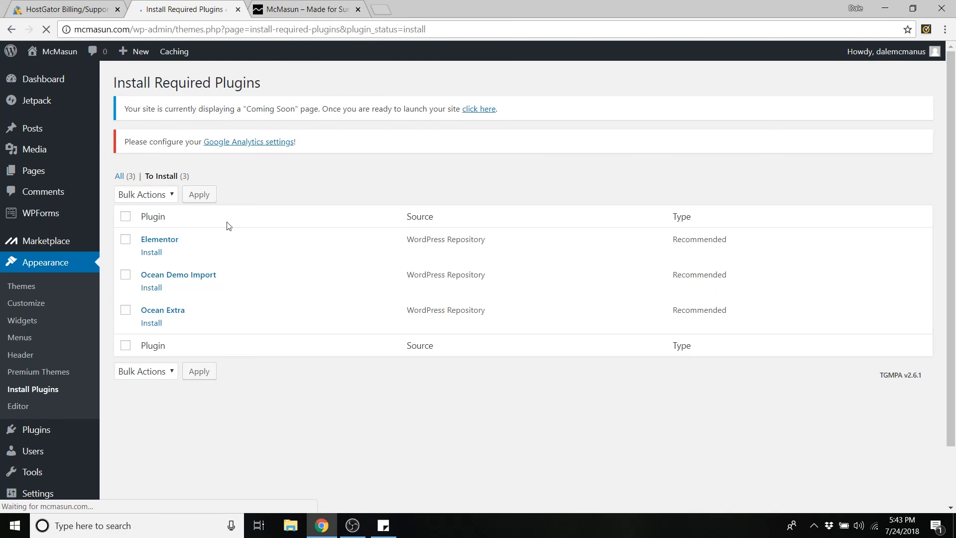
left_click(127, 217)
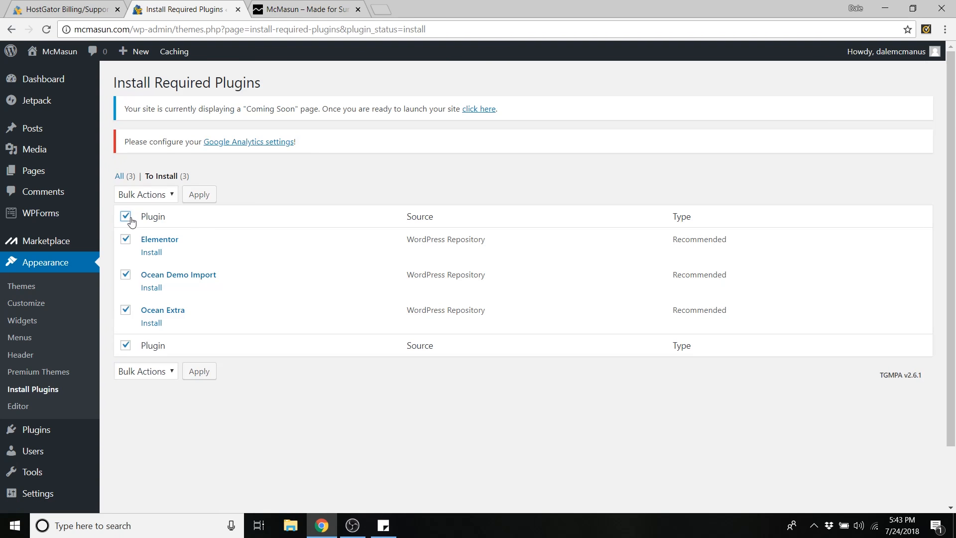
left_click(172, 194)
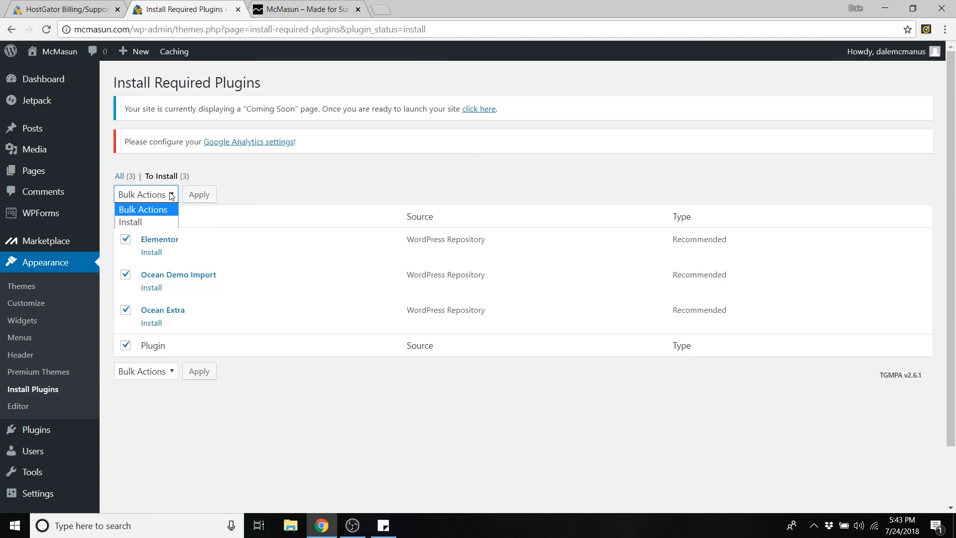
left_click(158, 221)
left_click(198, 195)
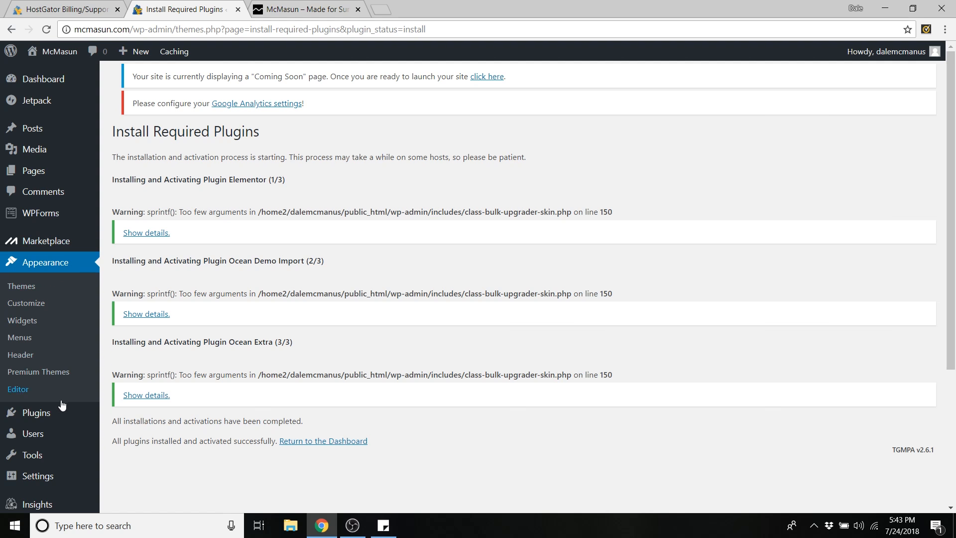
- Search Plugins > Add New for 'ele' to check the Elementor Page Builder plugin
mouse_move(49, 416)
left_click(125, 432)
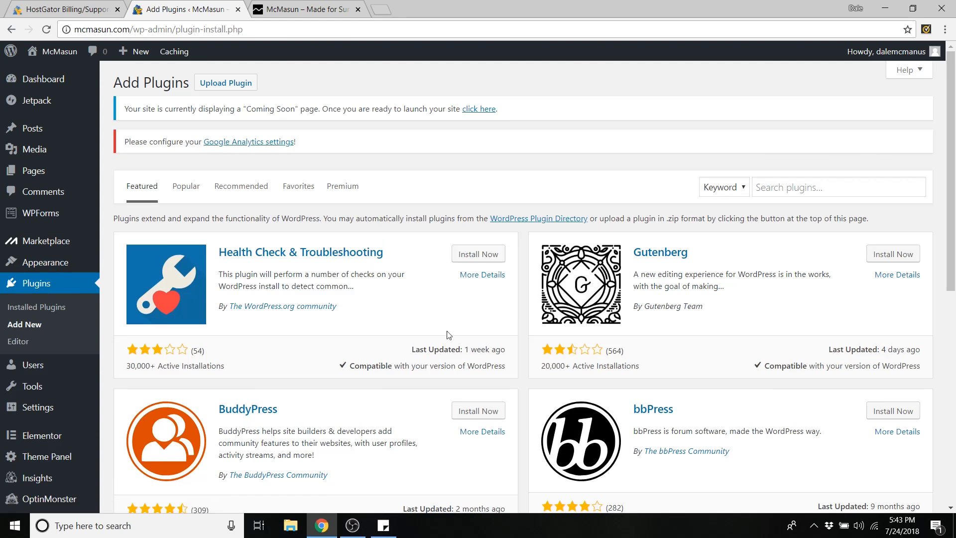
left_click(777, 184)
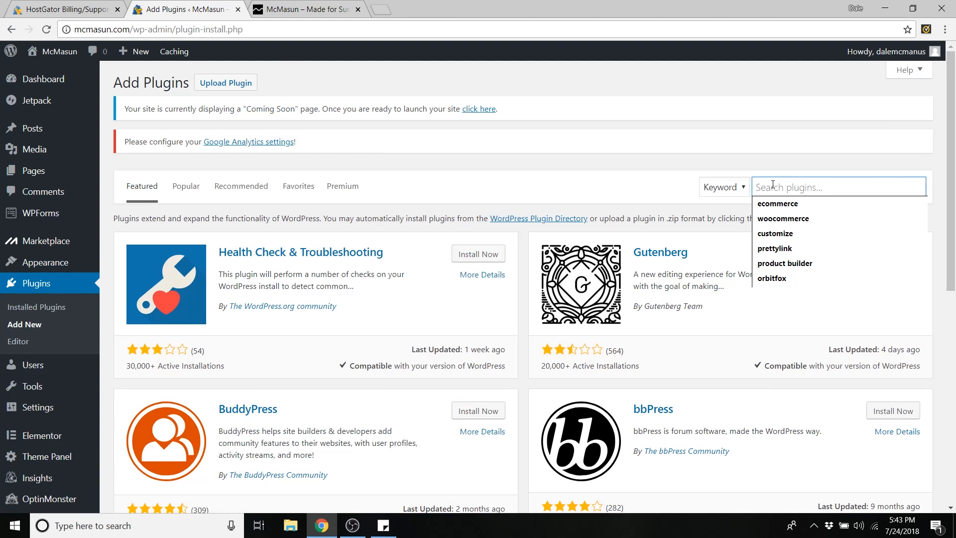
type("elementor")
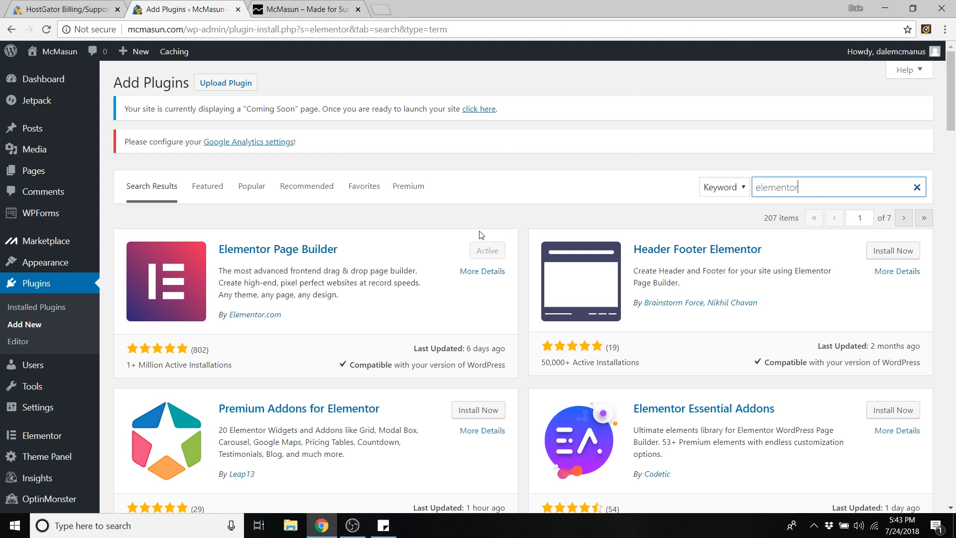
- Close the extra tab and view the live site's front page in a new tab
left_click(358, 9)
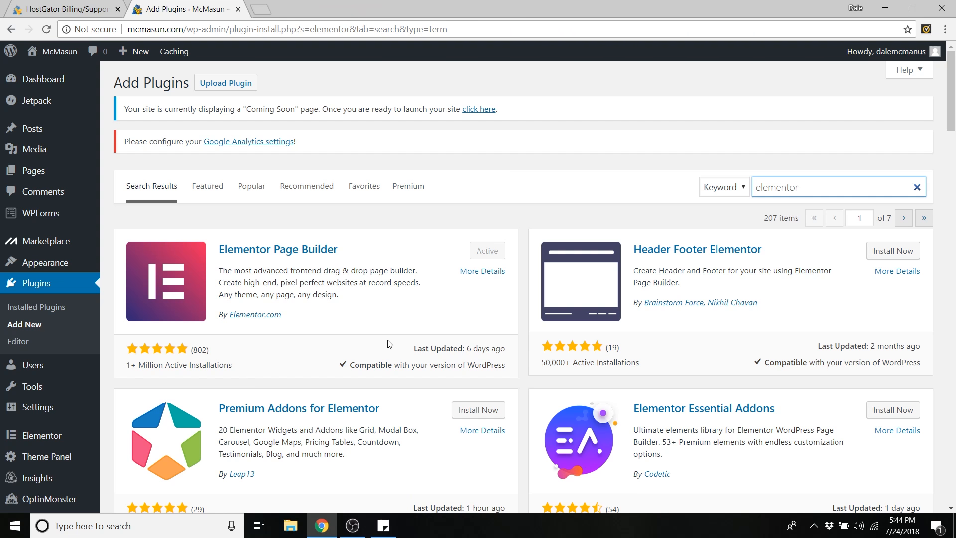
mouse_move(65, 55)
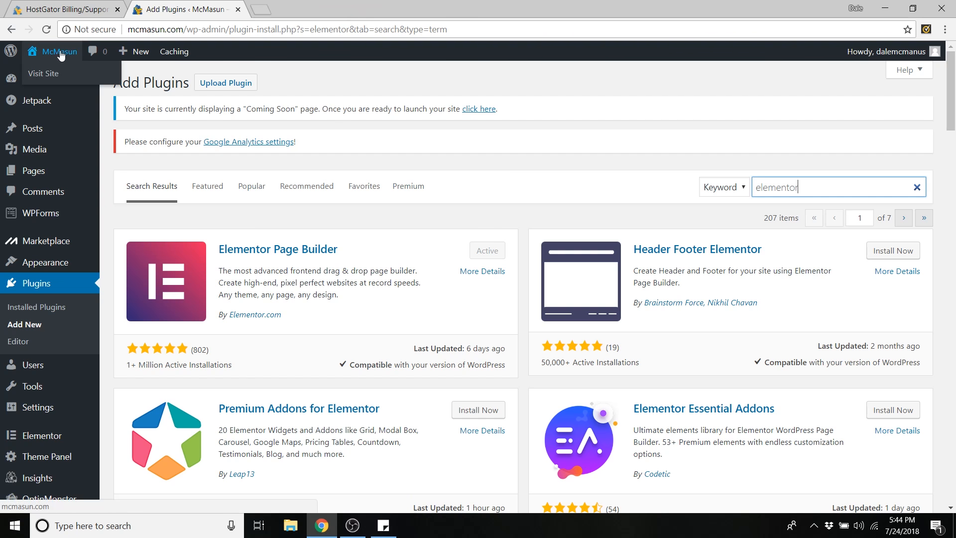
middle_click(49, 75)
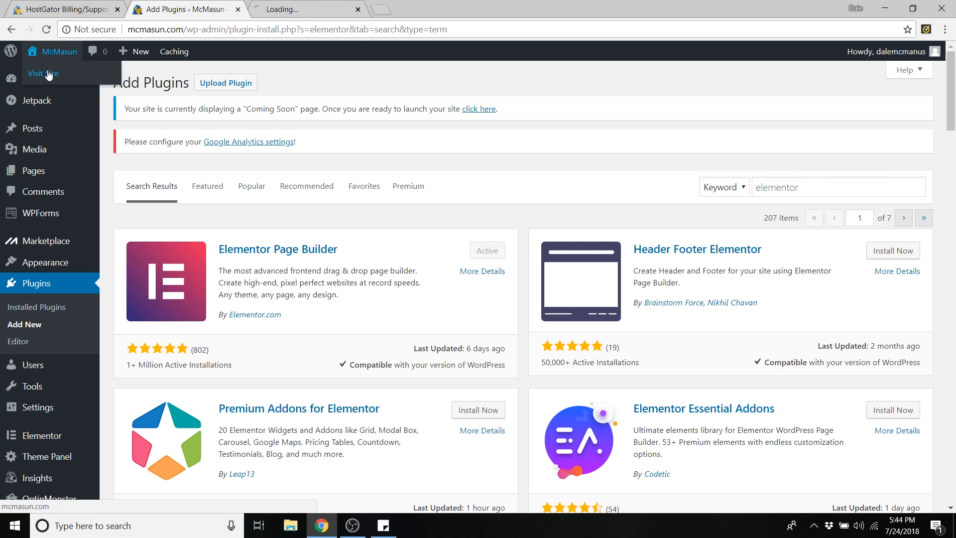
left_click(290, 5)
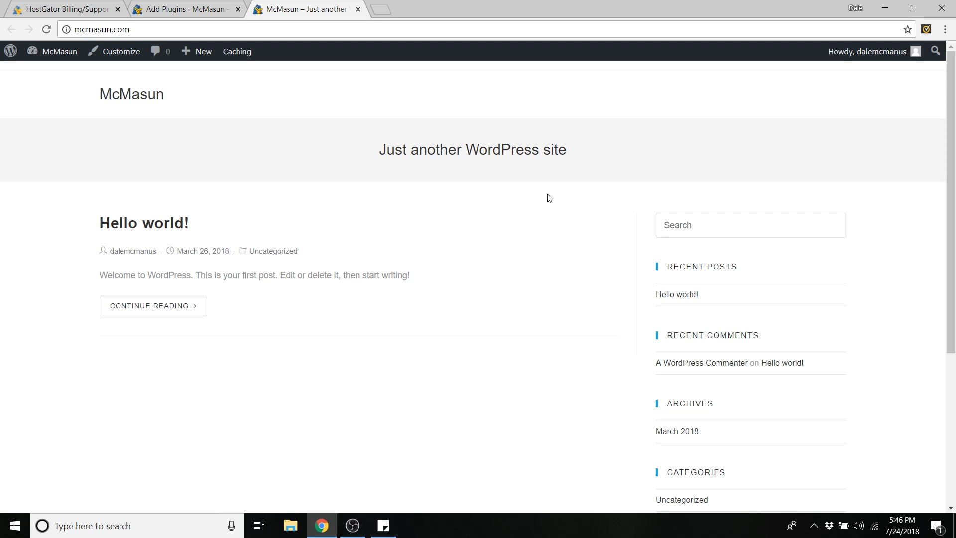
- Return to the admin Dashboard and go to Plugins > Add New
mouse_move(52, 52)
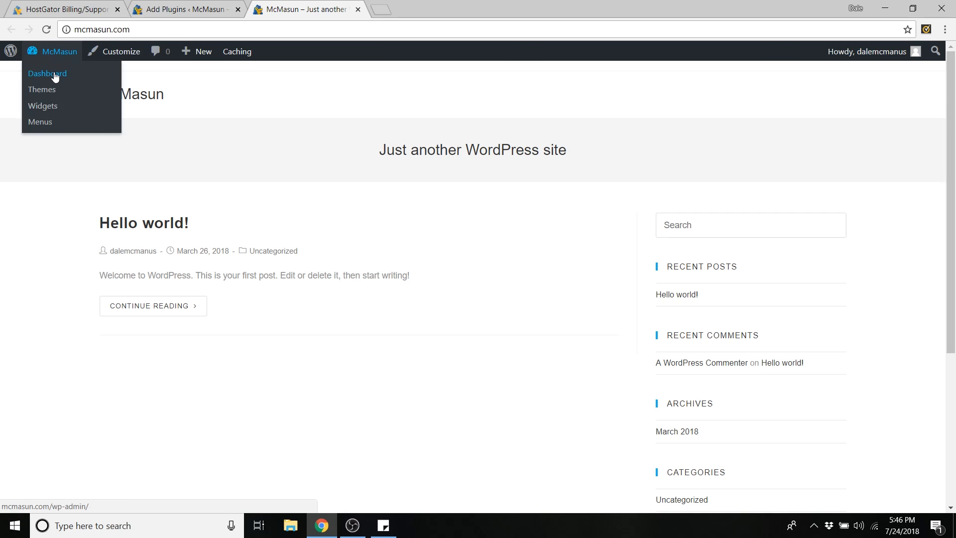
left_click(55, 75)
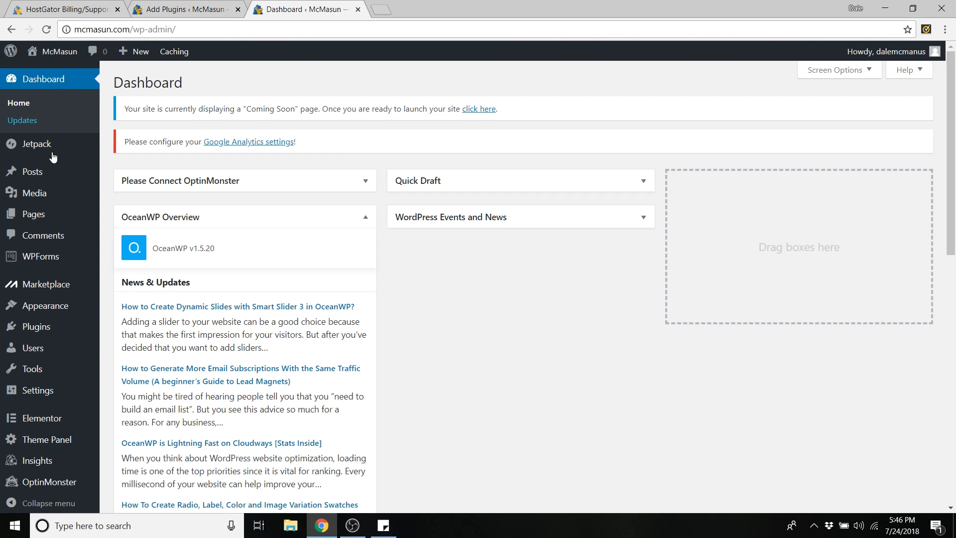
mouse_move(39, 324)
left_click(130, 347)
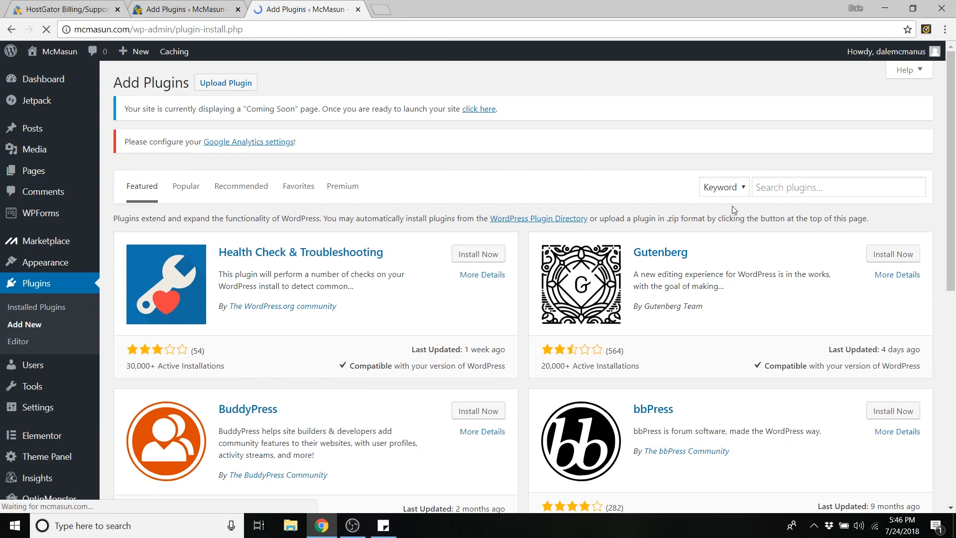
- Search for 'woocommerce', then install and activate the WooCommerce plugin
left_click(770, 187)
type("wo")
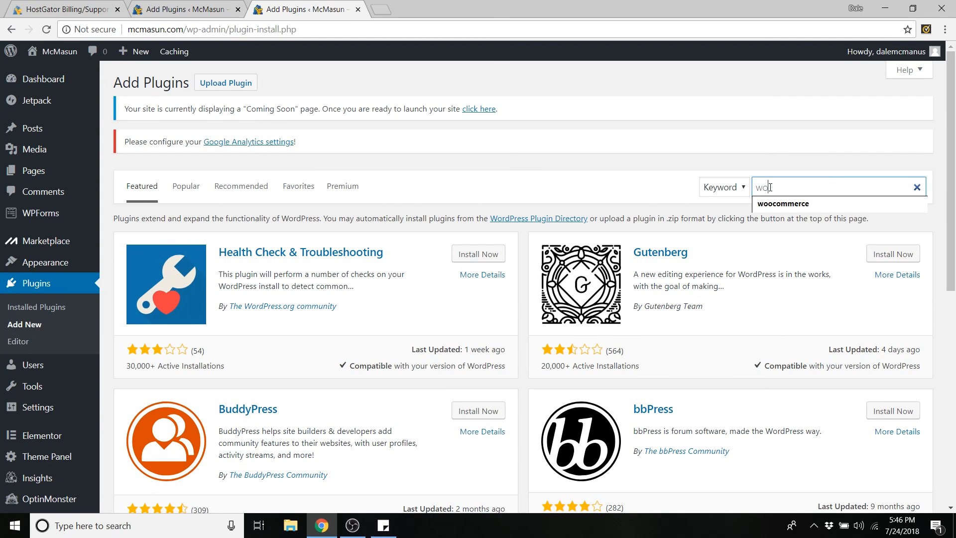
type("ocommerce")
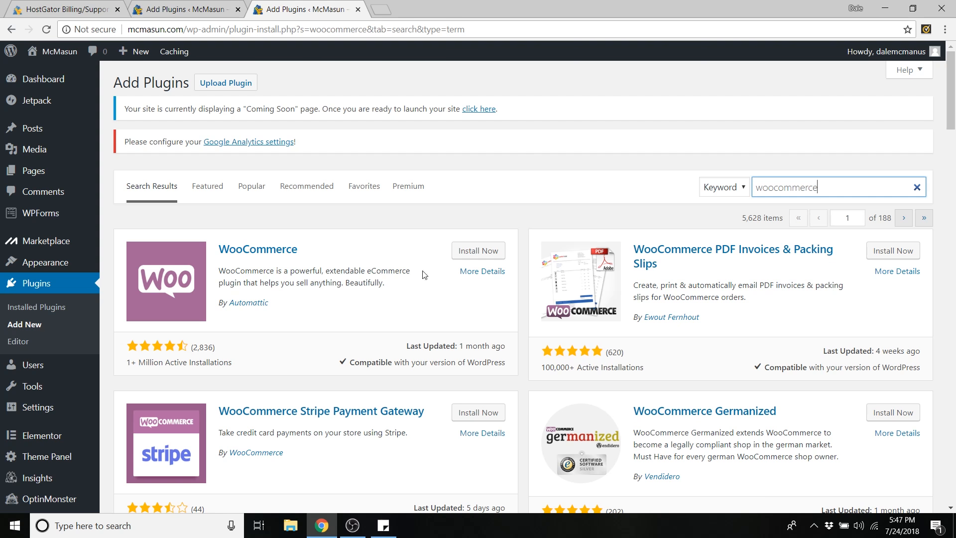
left_click(486, 254)
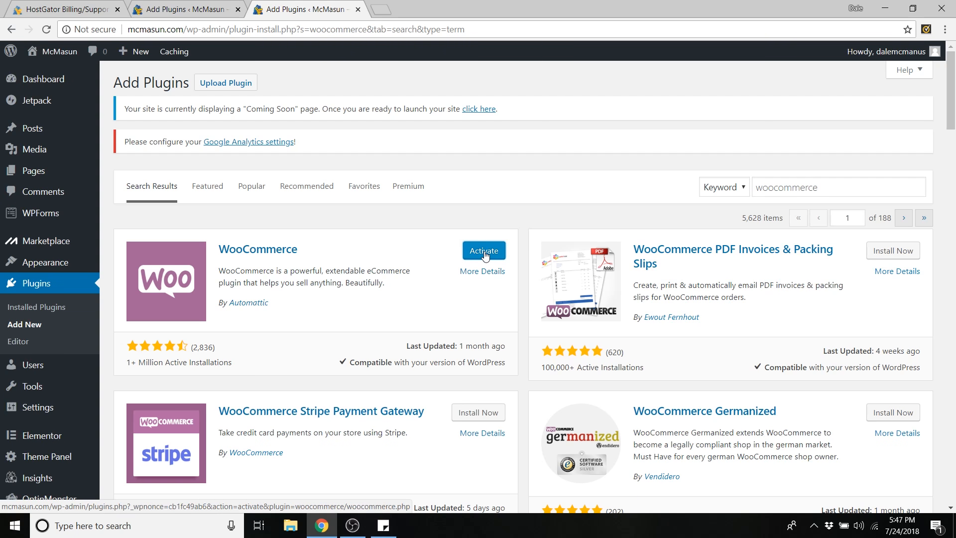
left_click(484, 253)
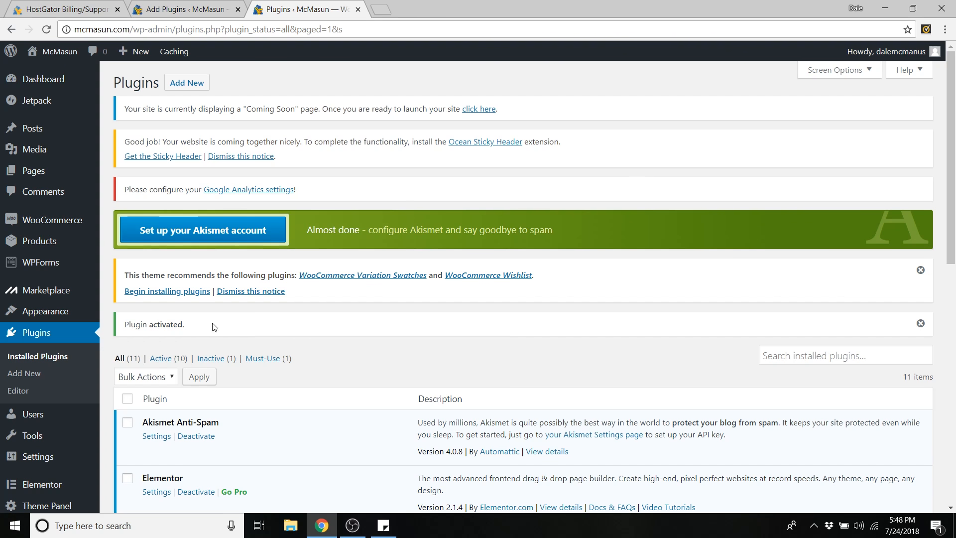
- Search Add Plugins for 'st', then install and activate WooCommerce Stripe Payment Gateway
left_click(29, 374)
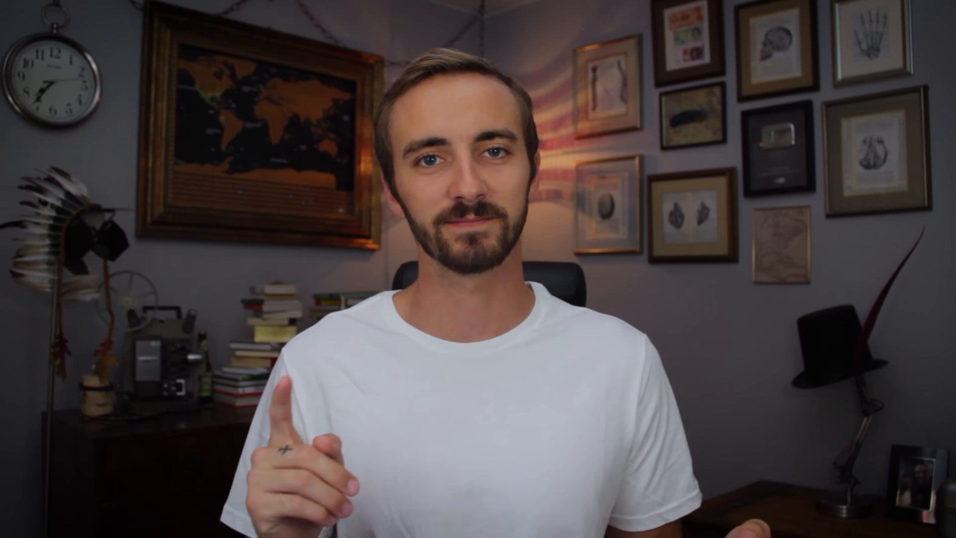
left_click(784, 239)
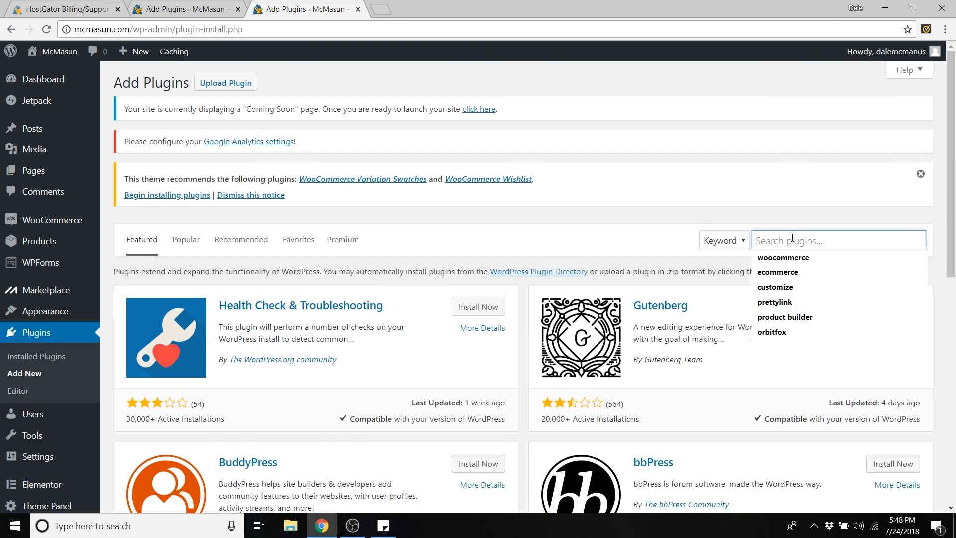
type("stripe")
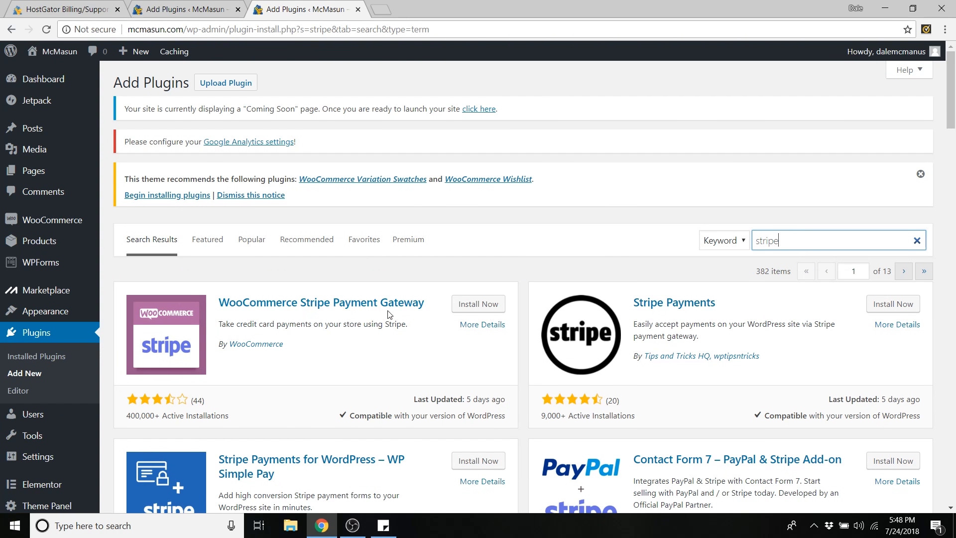
left_click(471, 307)
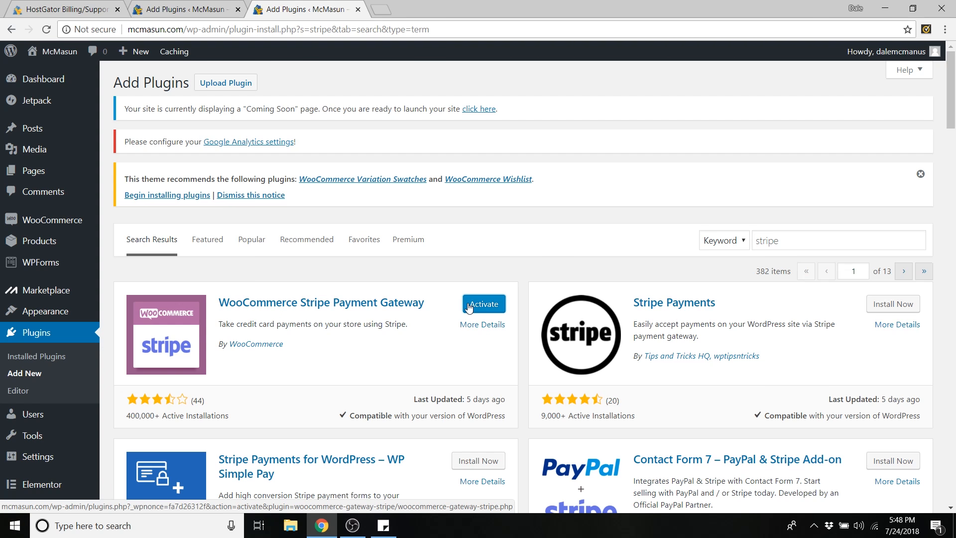
left_click(469, 307)
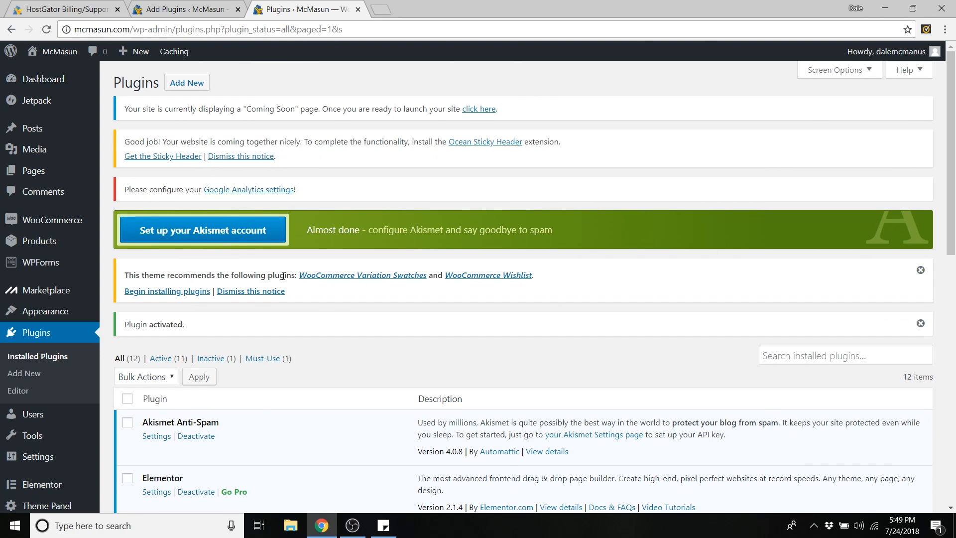
- Dismiss the theme's plugin recommendation notice and open WooCommerce Settings
left_click(921, 270)
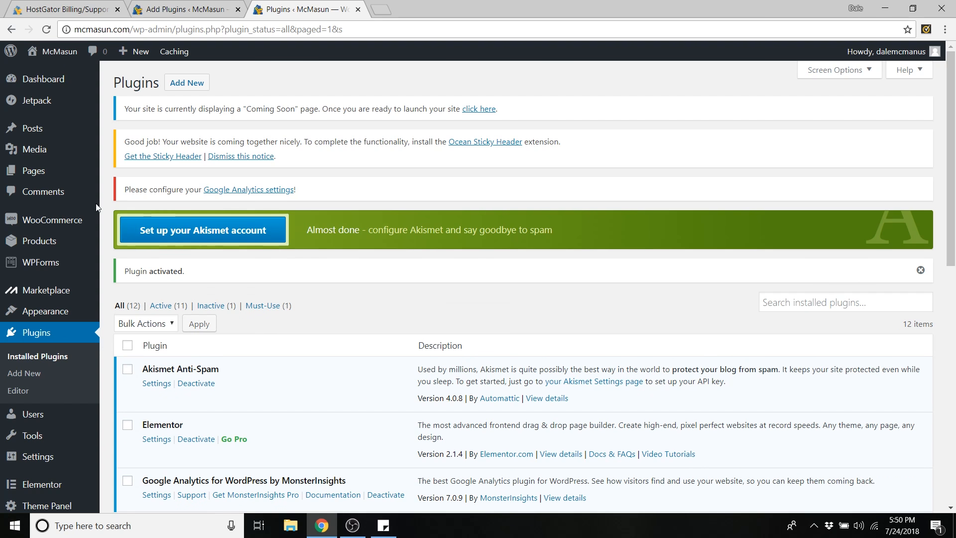
mouse_move(59, 222)
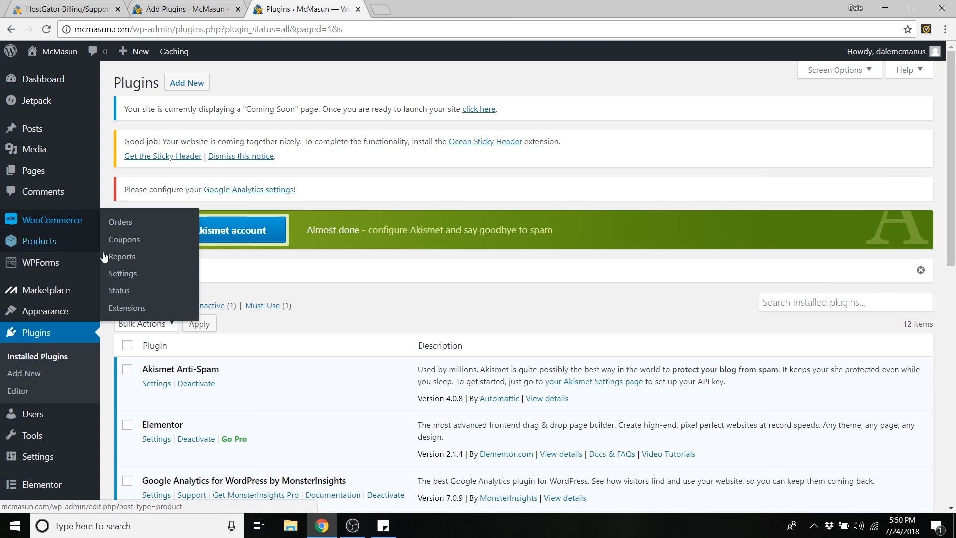
left_click(129, 278)
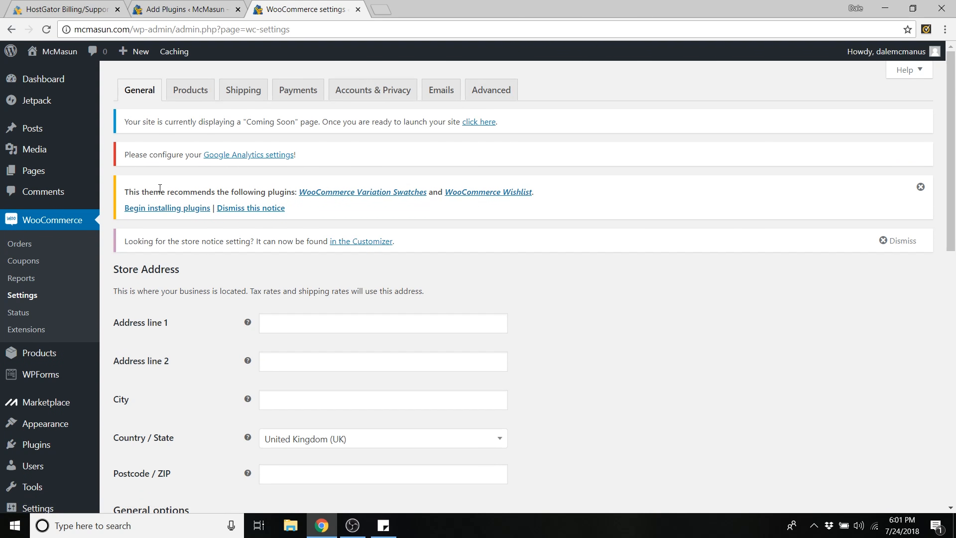
- Go past the store address fields, set to United States (US) — Florida, and open the Selling location(s) choices
scroll(172, 235, "down", 2)
scroll(171, 235, "down", 2)
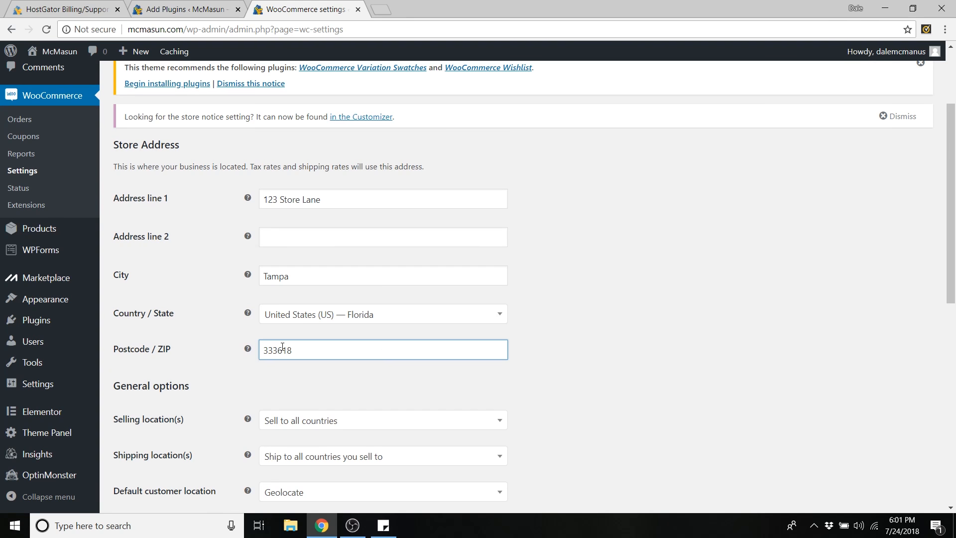
scroll(550, 343, "down", 4)
left_click(307, 235)
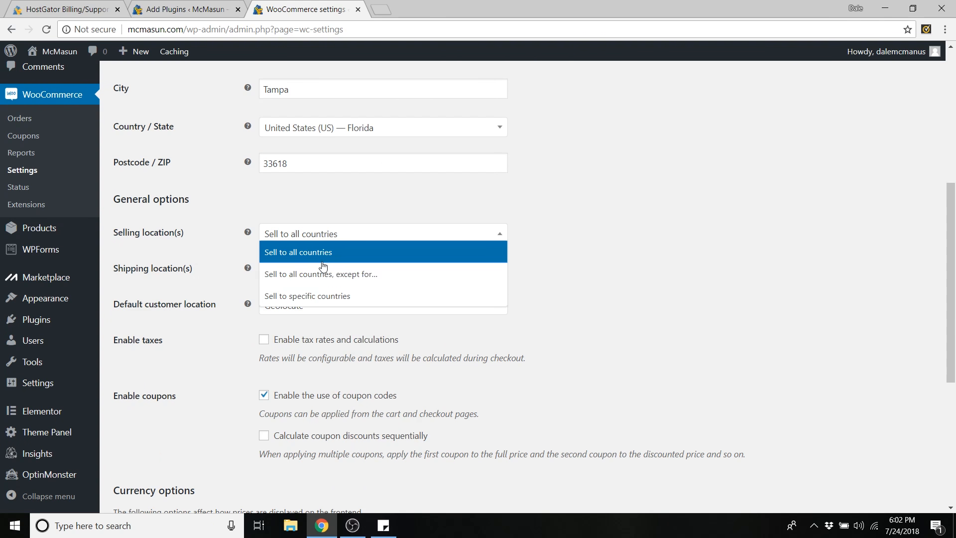
- Set Selling location(s) to 'Sell to all countries'
left_click(355, 276)
left_click(321, 273)
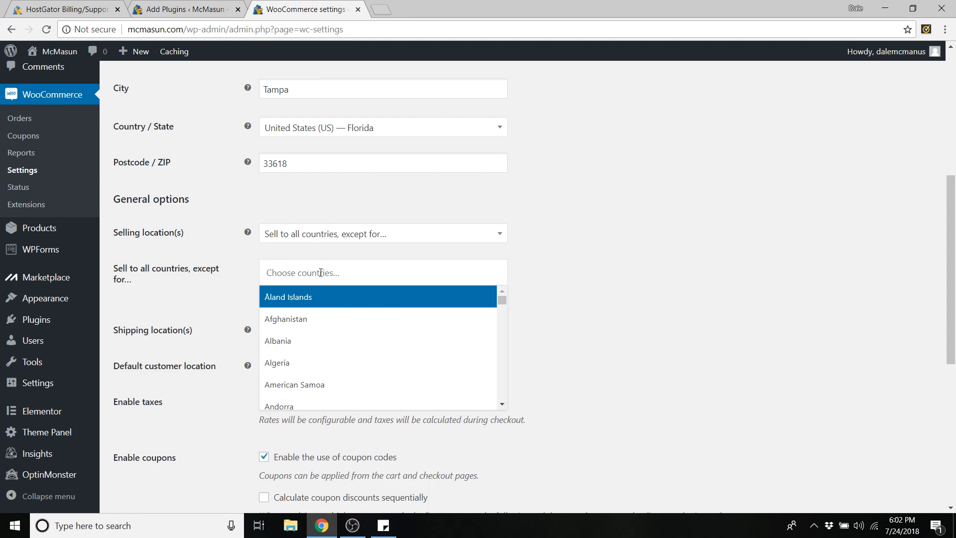
scroll(323, 304, "down", 1)
scroll(359, 306, "up", 1)
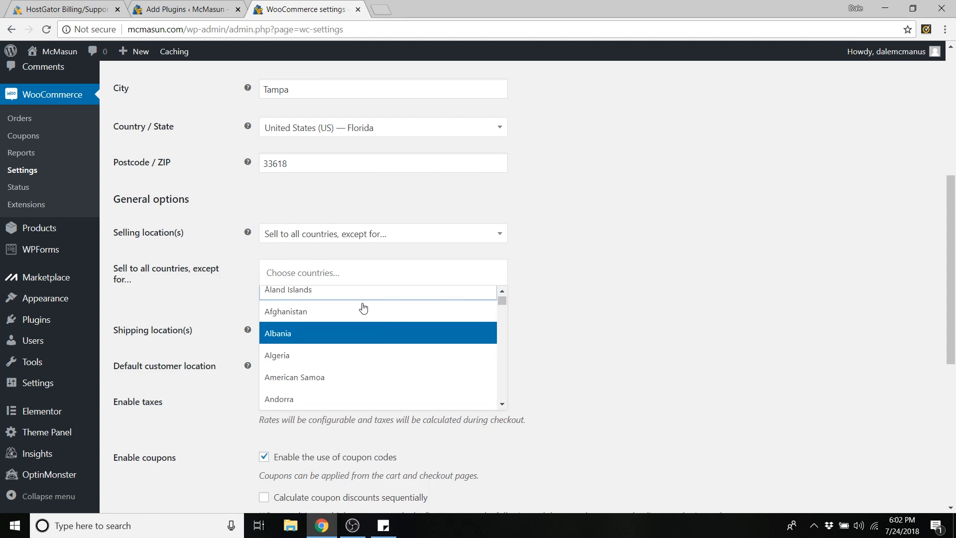
left_click(461, 233)
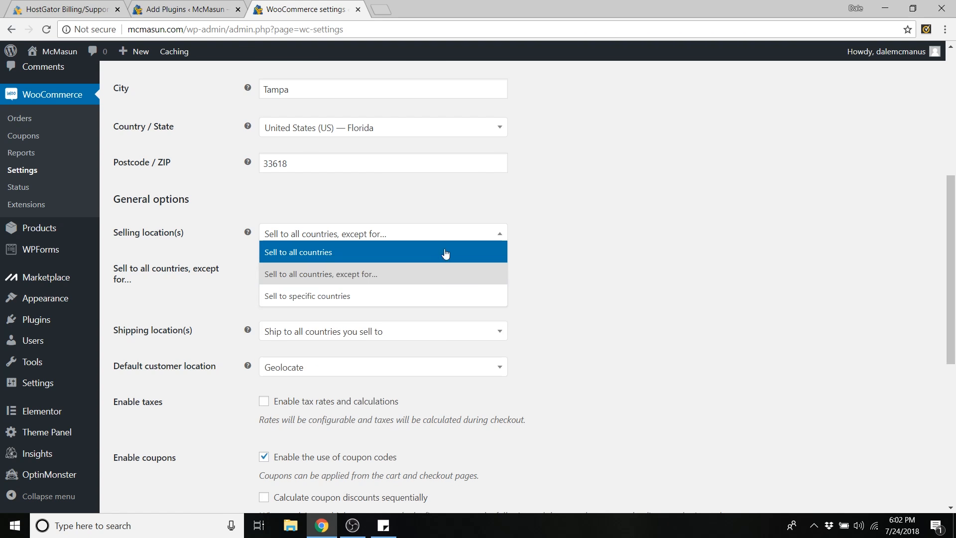
left_click(373, 301)
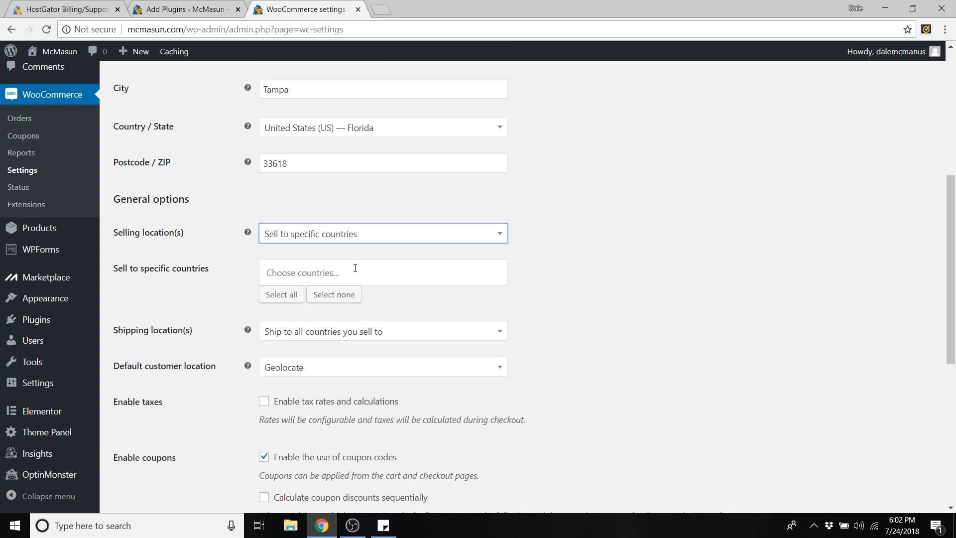
left_click(355, 240)
left_click(344, 274)
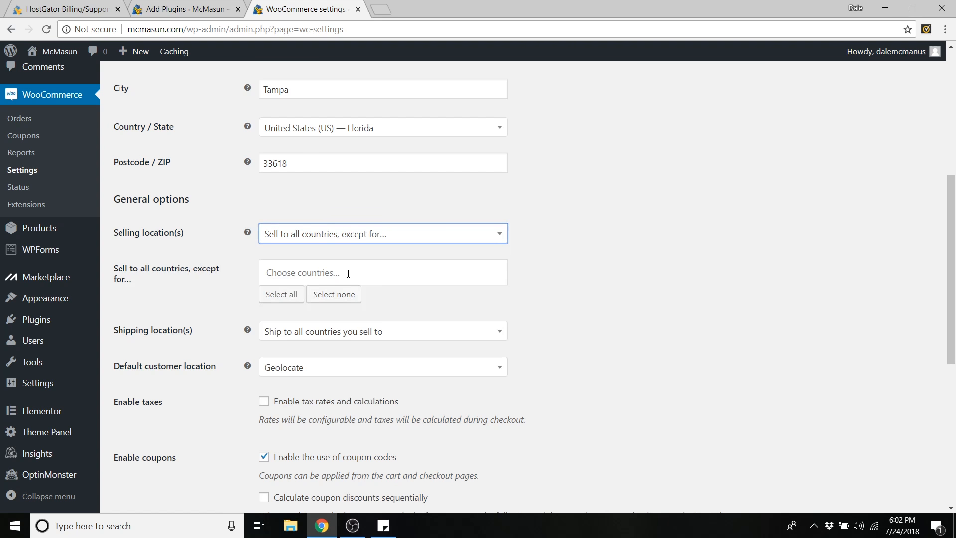
left_click(340, 240)
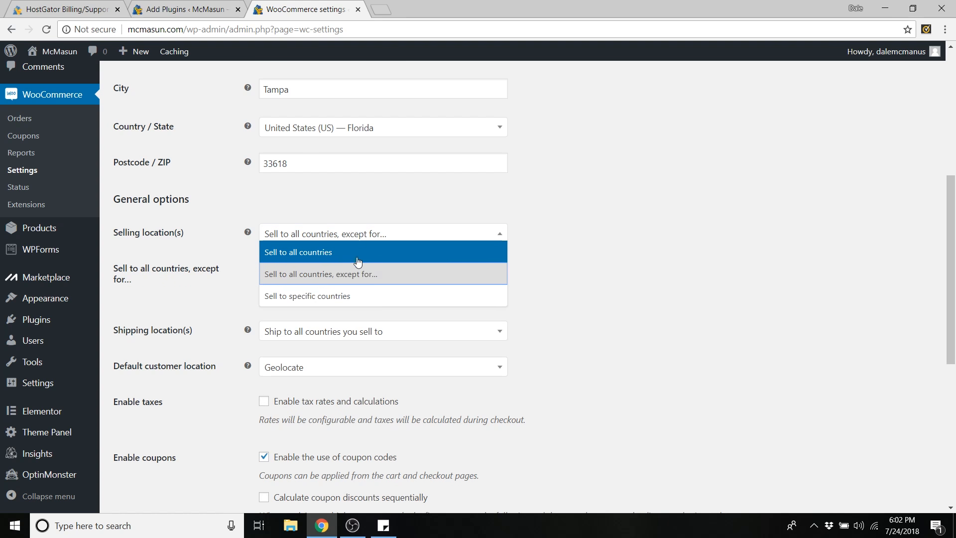
left_click(345, 253)
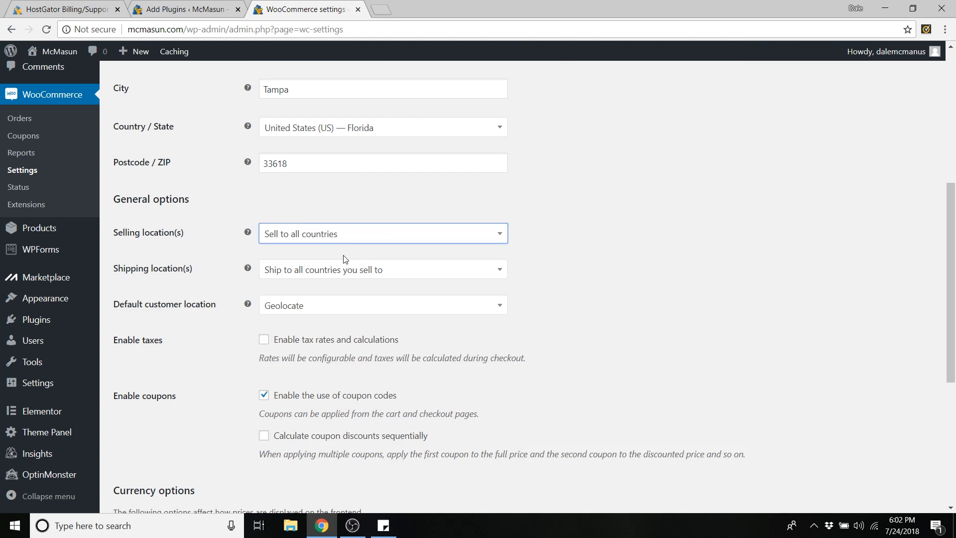
mouse_move(253, 272)
- Keep shipping to all selling countries and default customer location as Geolocate
left_click(327, 274)
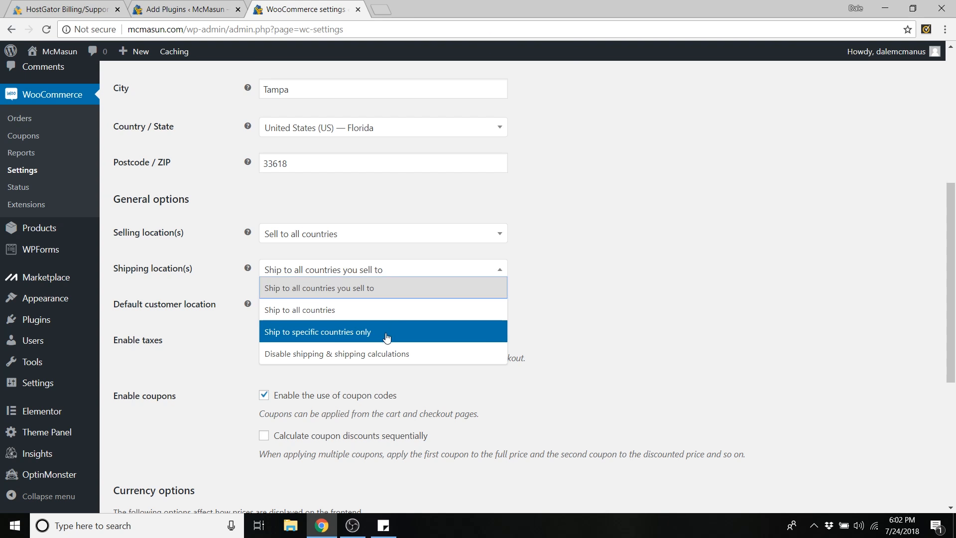
left_click(369, 285)
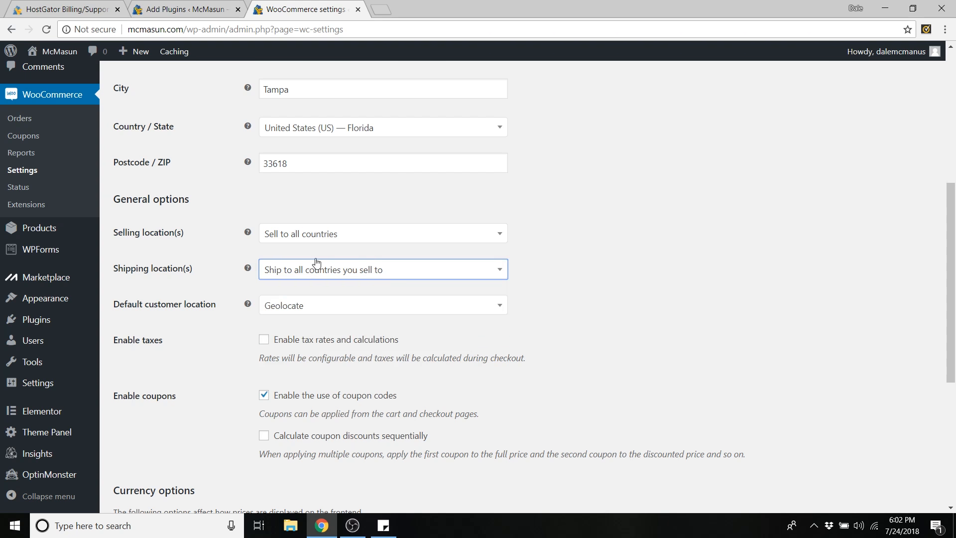
key("Tab")
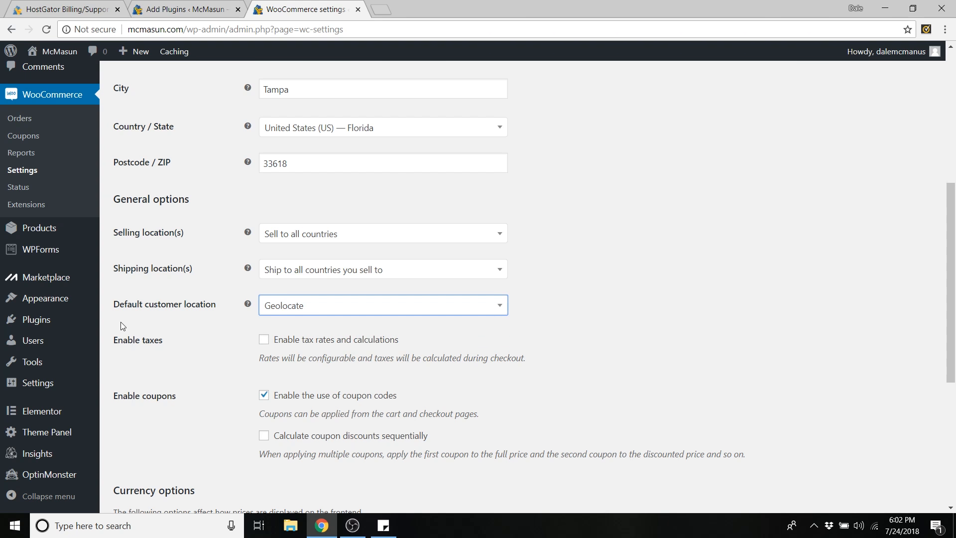
left_click(309, 306)
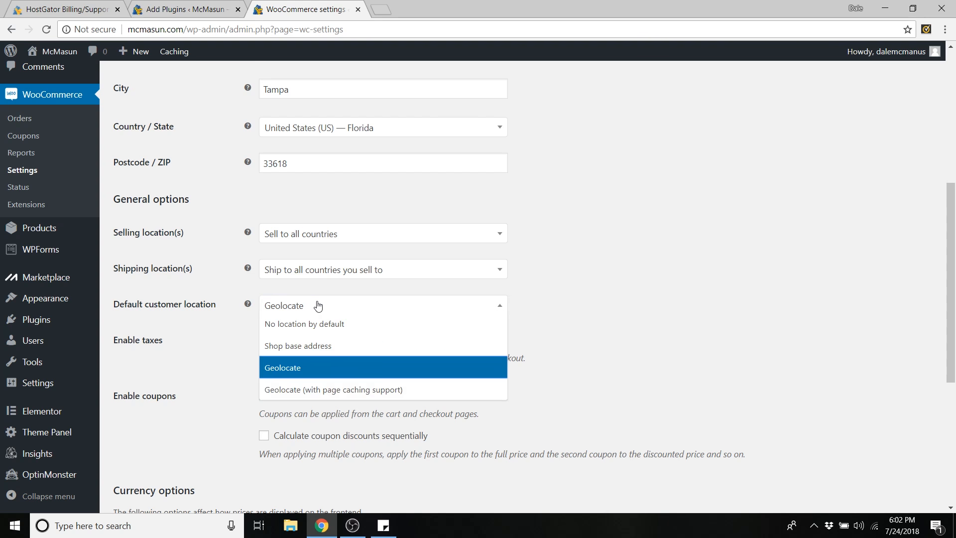
left_click(302, 370)
left_click(304, 312)
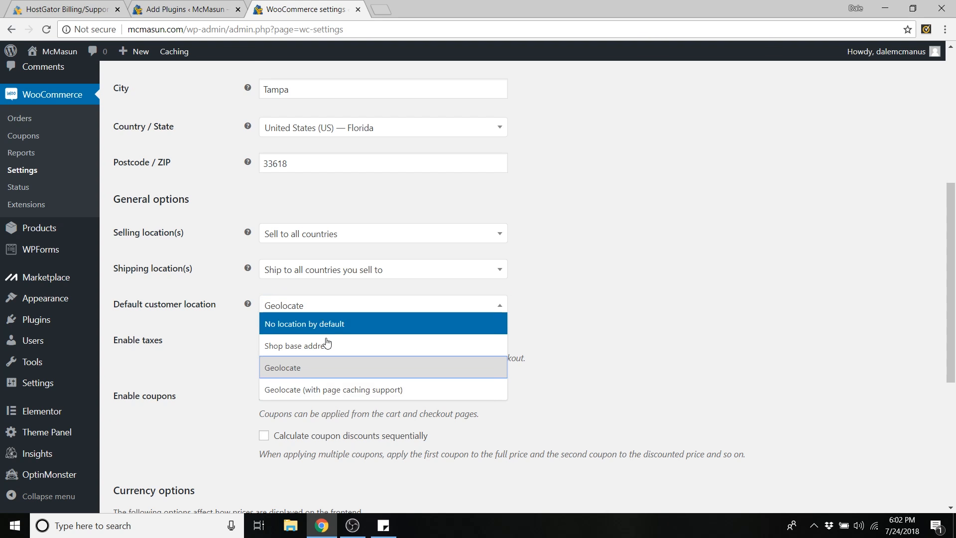
left_click(289, 305)
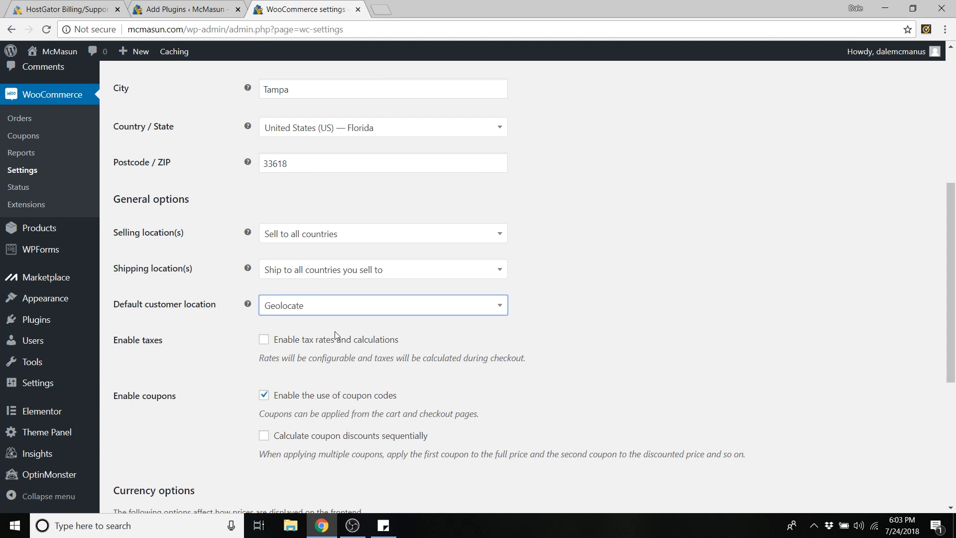
- Enable tax rates and calculations
left_click(264, 341)
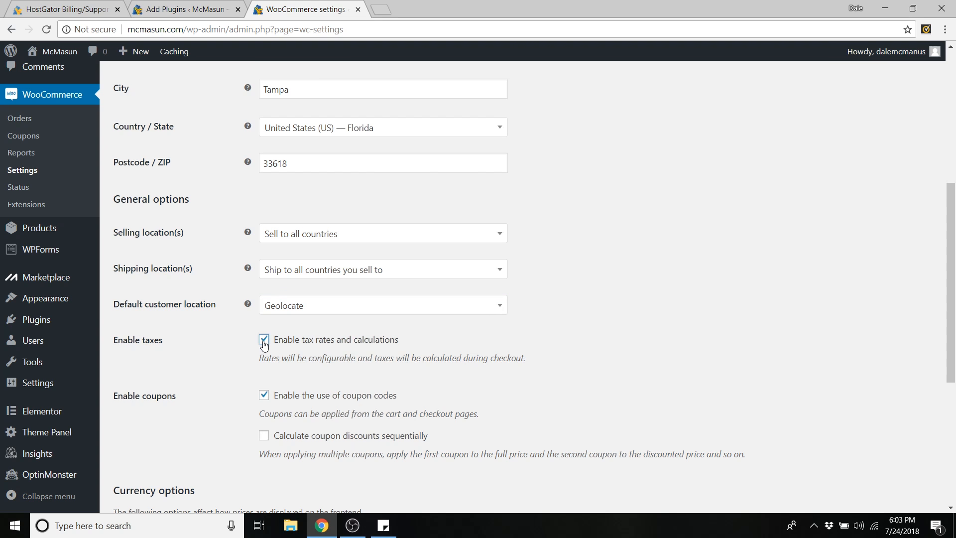
scroll(212, 334, "down", 1)
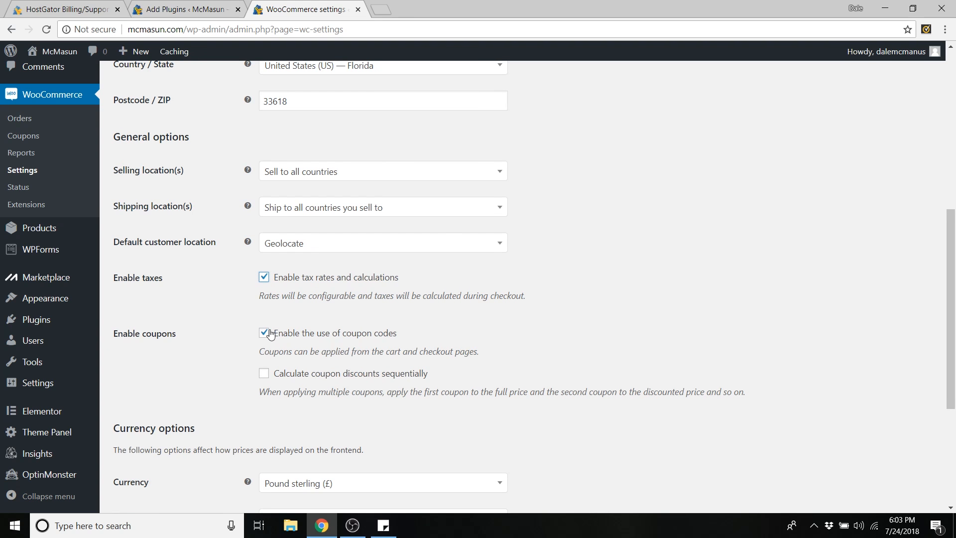
scroll(263, 341, "down", 2)
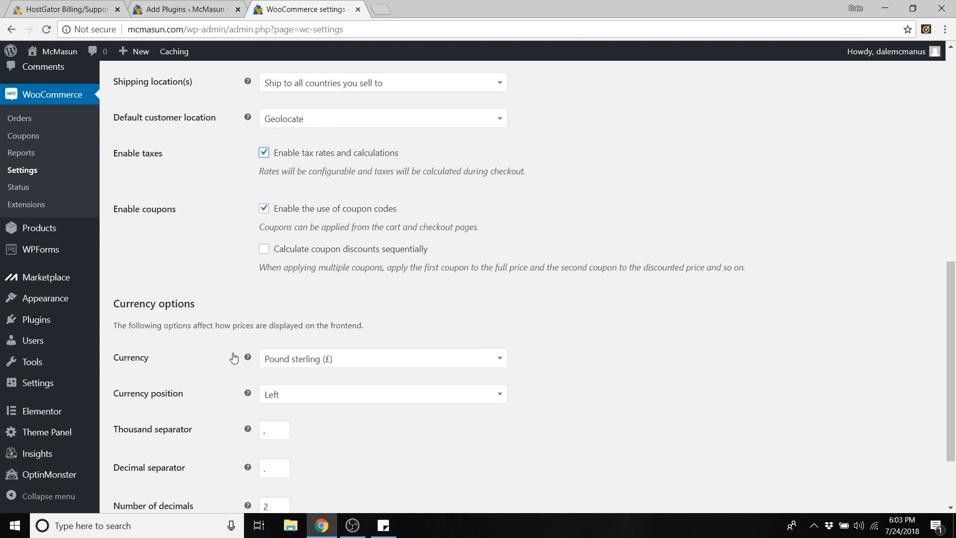
- Change the store currency to United States (US) dollar ($)
scroll(223, 292, "down", 1)
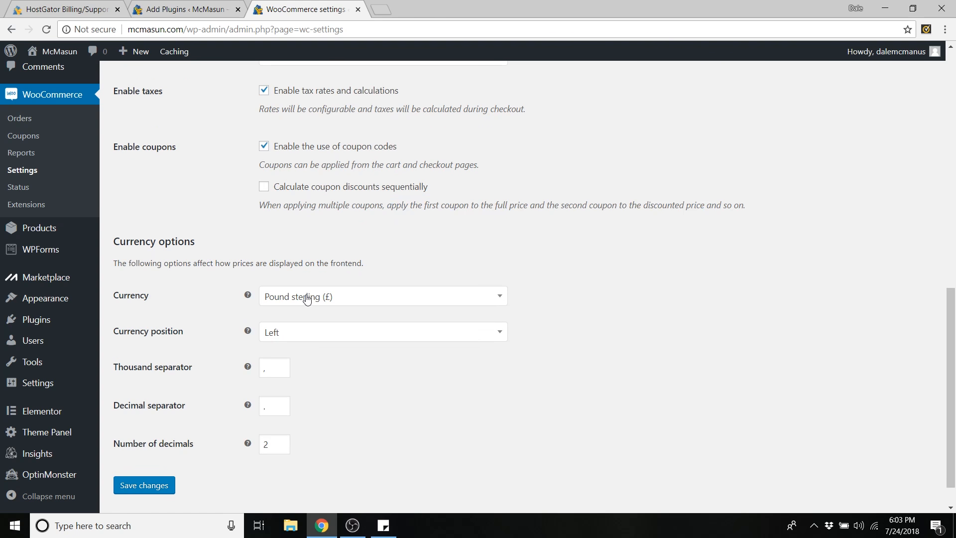
left_click(306, 299)
type("usa")
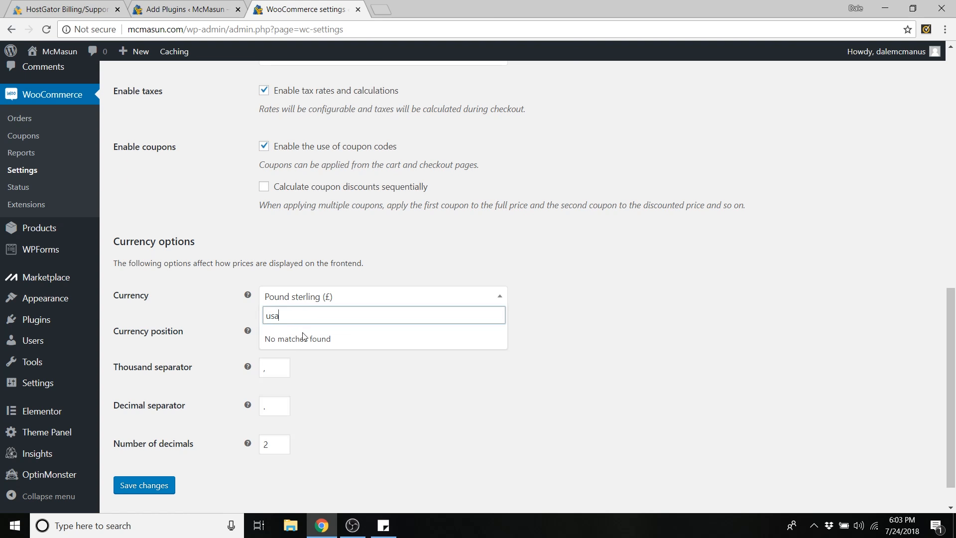
key("BackSpace")
key("BackSpace")
key("BackSpace")
type("doll")
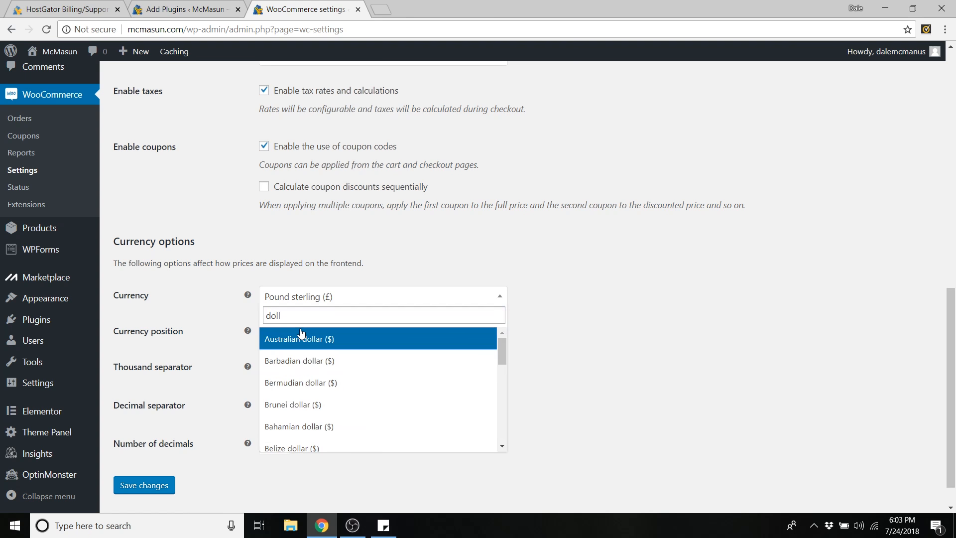
type("ar")
scroll(334, 389, "down", 5)
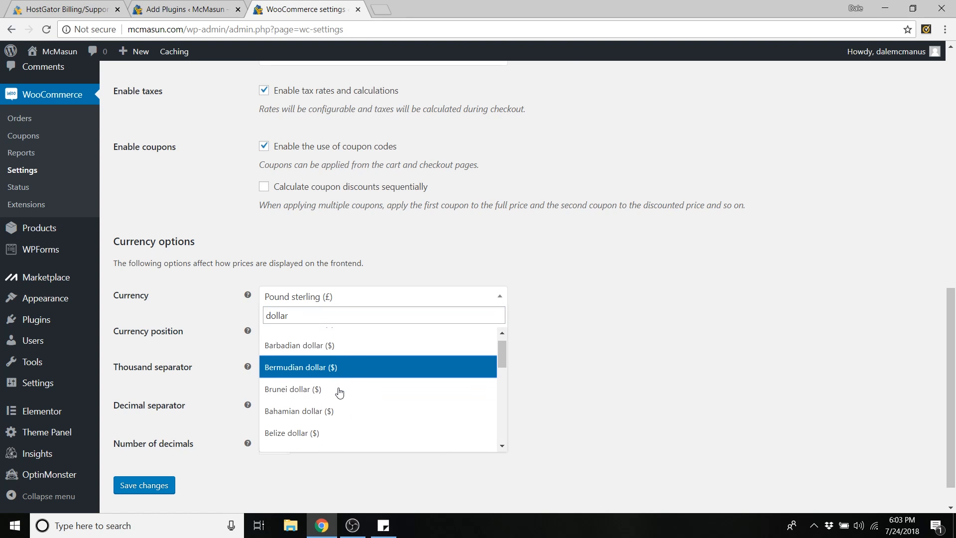
scroll(339, 392, "down", 3)
left_click(338, 417)
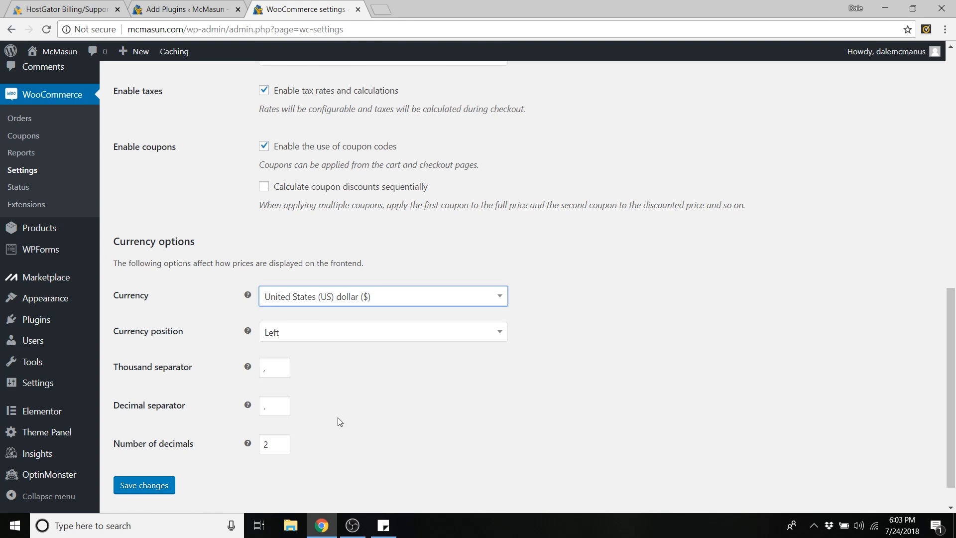
- Keep the currency position Left, review the separators, and save the general settings
left_click(292, 333)
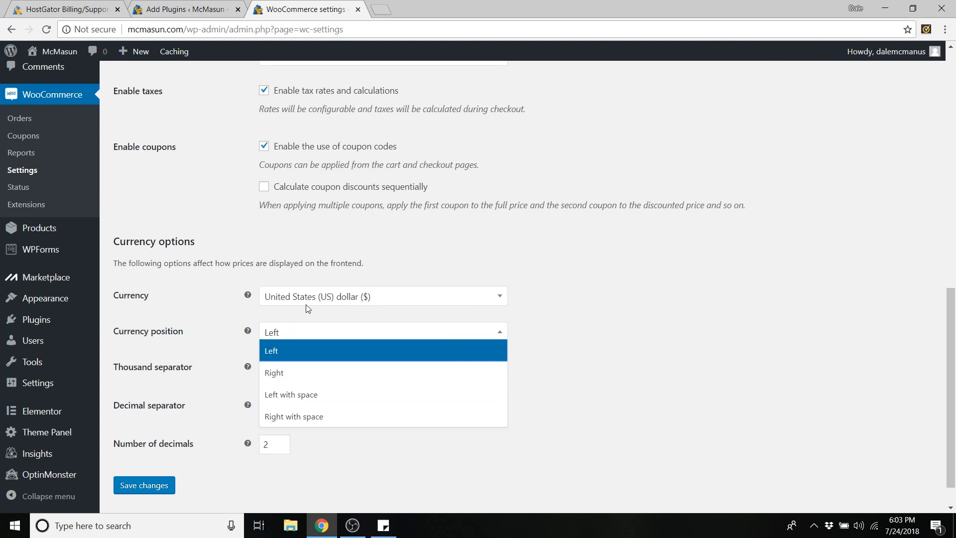
left_click(295, 350)
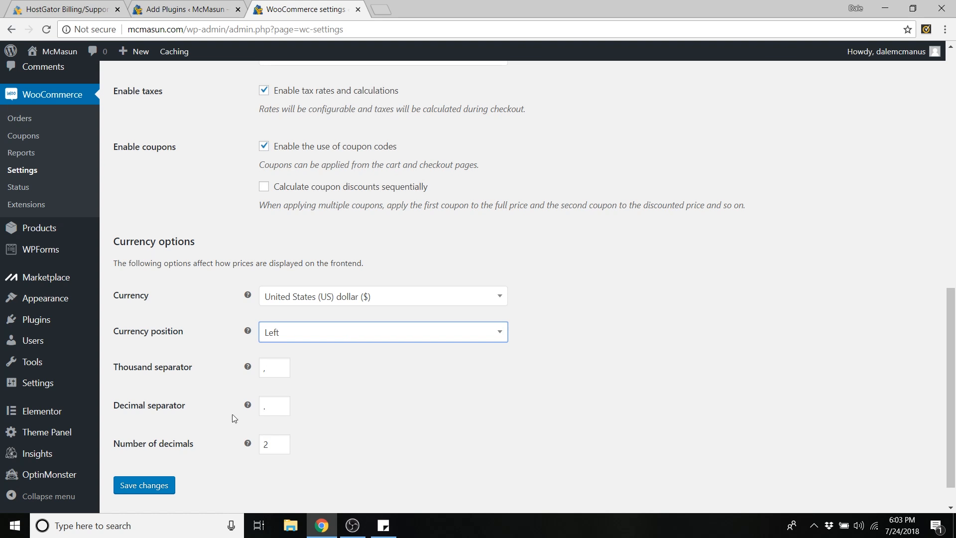
left_click(278, 375)
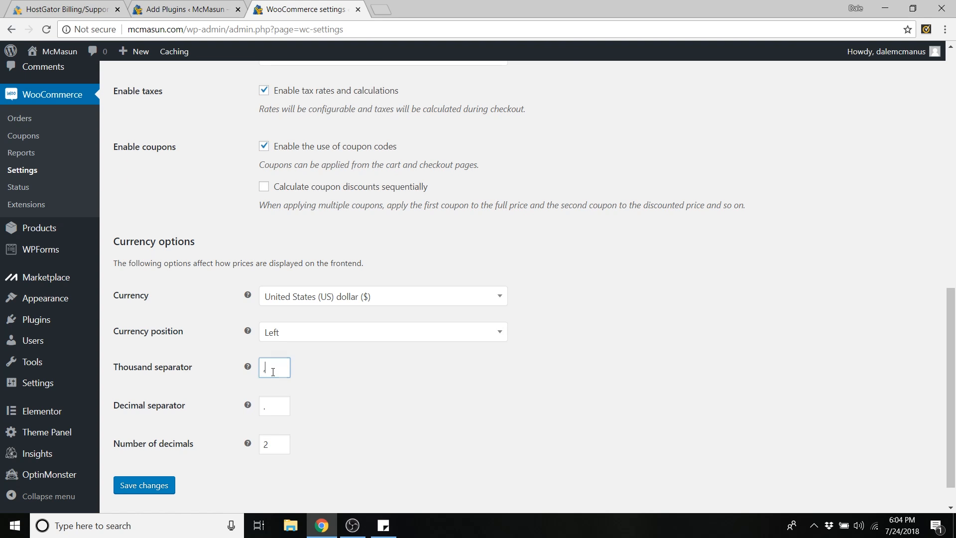
left_click(272, 421)
left_click(143, 486)
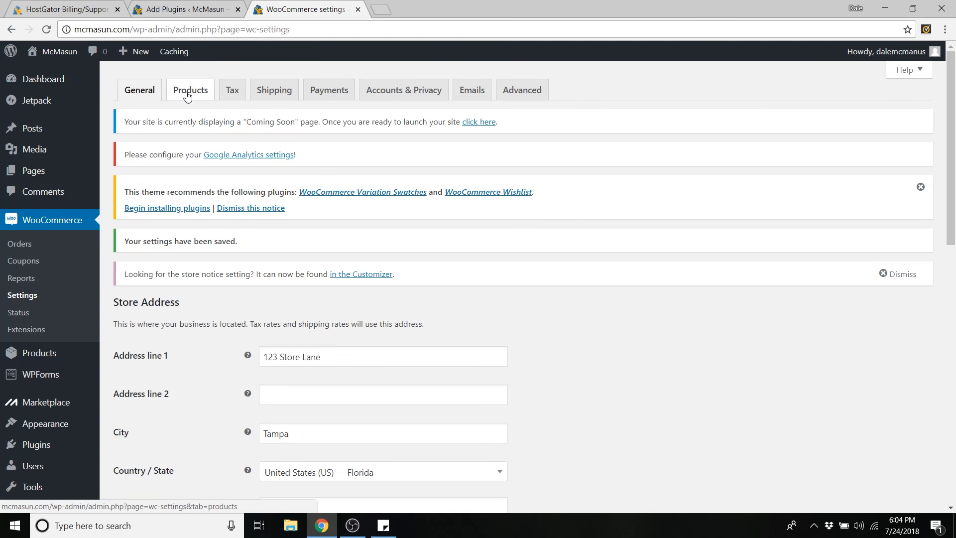
- Open the Products settings tab and check the Shop page dropdown, leaving it empty
left_click(192, 92)
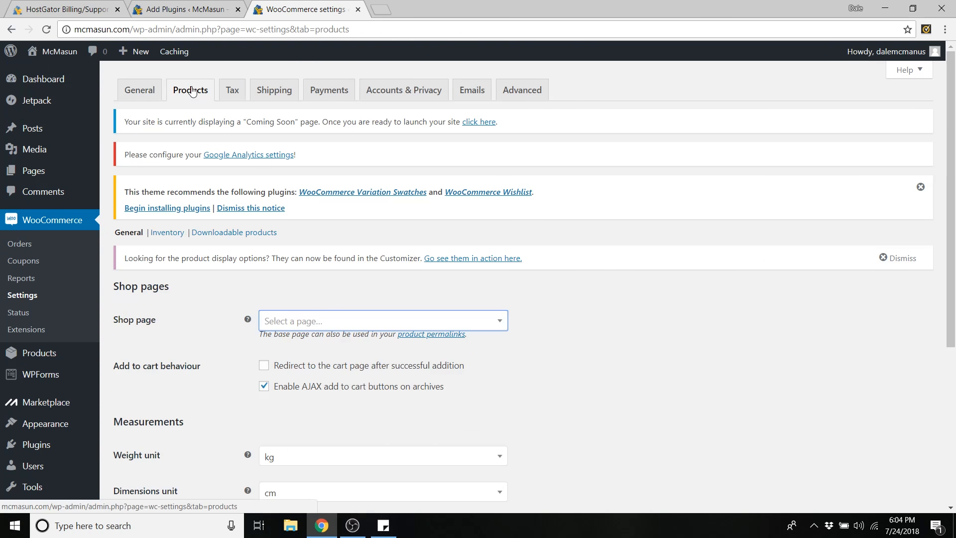
scroll(208, 149, "down", 3)
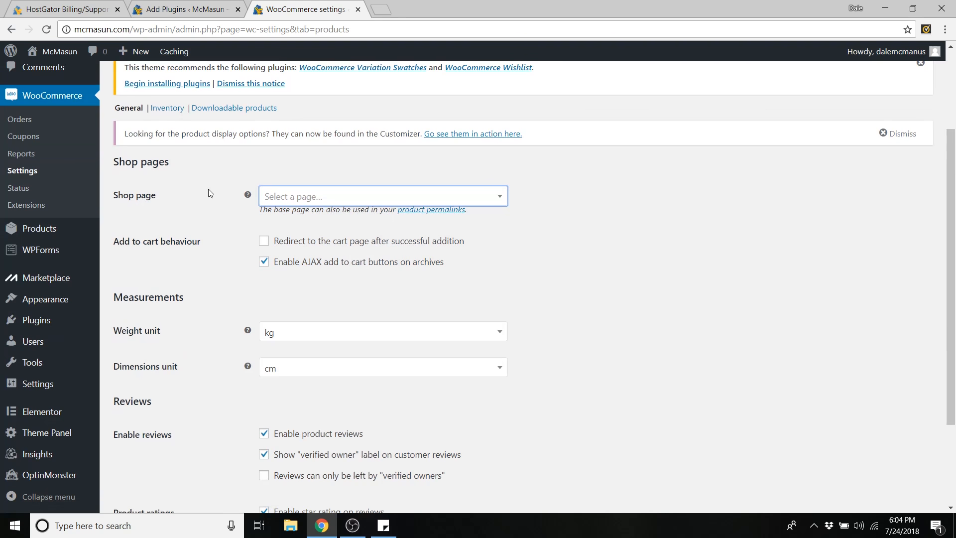
left_click(319, 202)
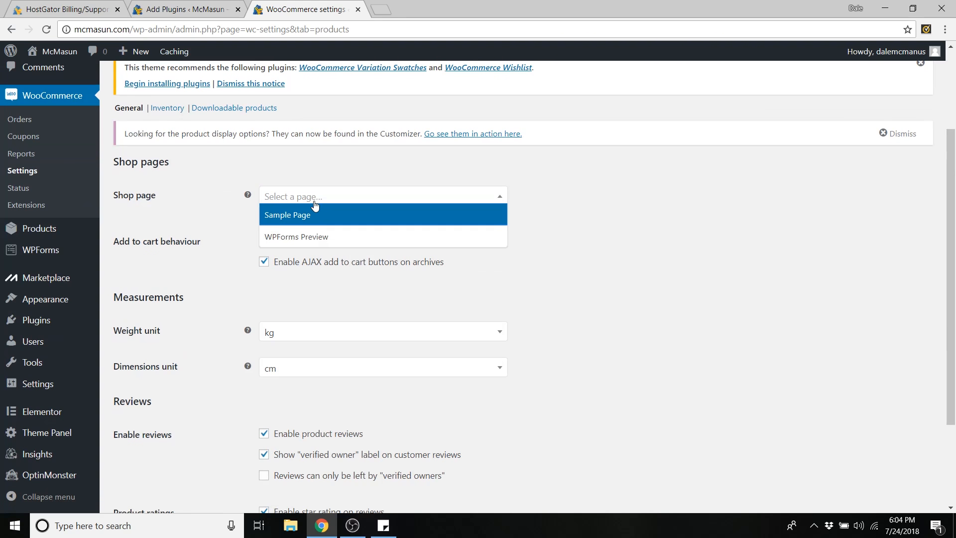
left_click(318, 200)
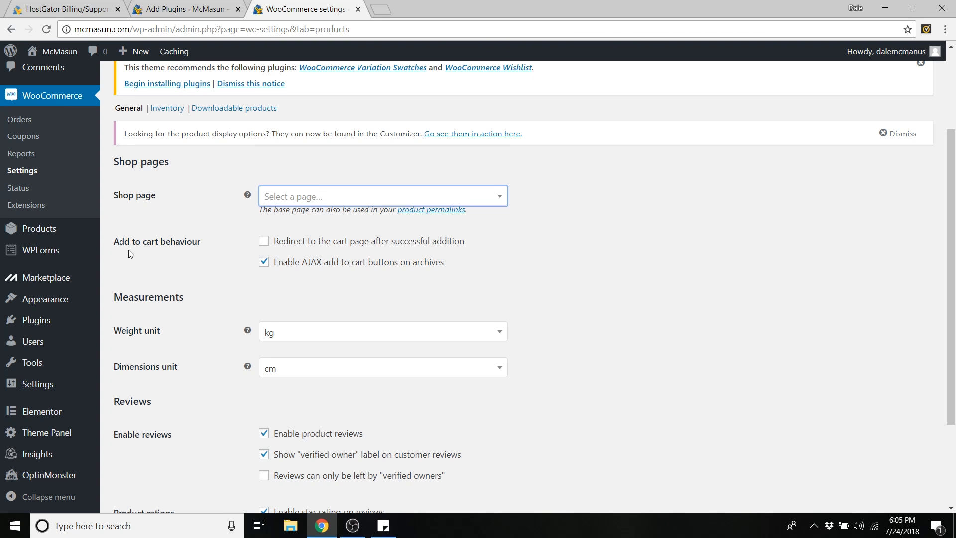
scroll(60, 266, "up", 3)
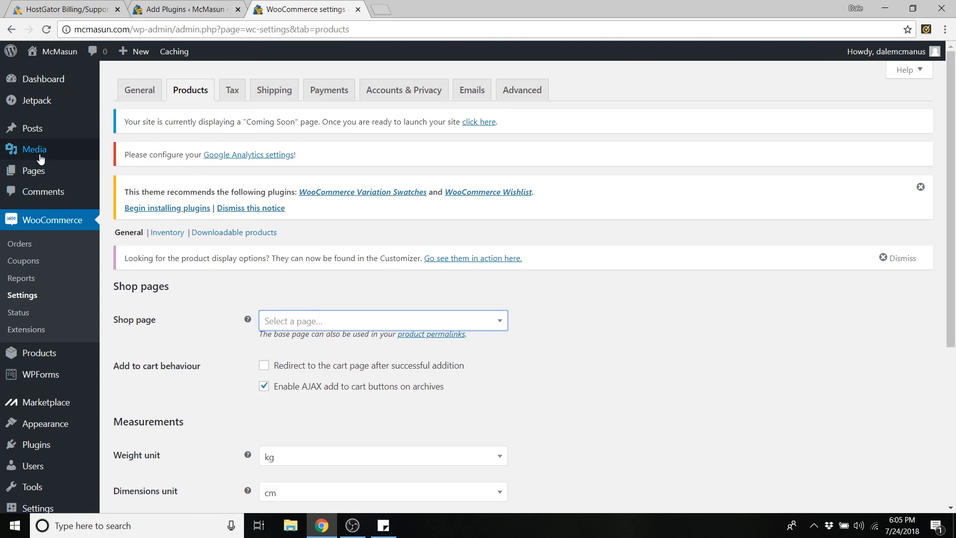
mouse_move(44, 175)
- Create a Full Width page titled 'Shop' and publish it
left_click(130, 191)
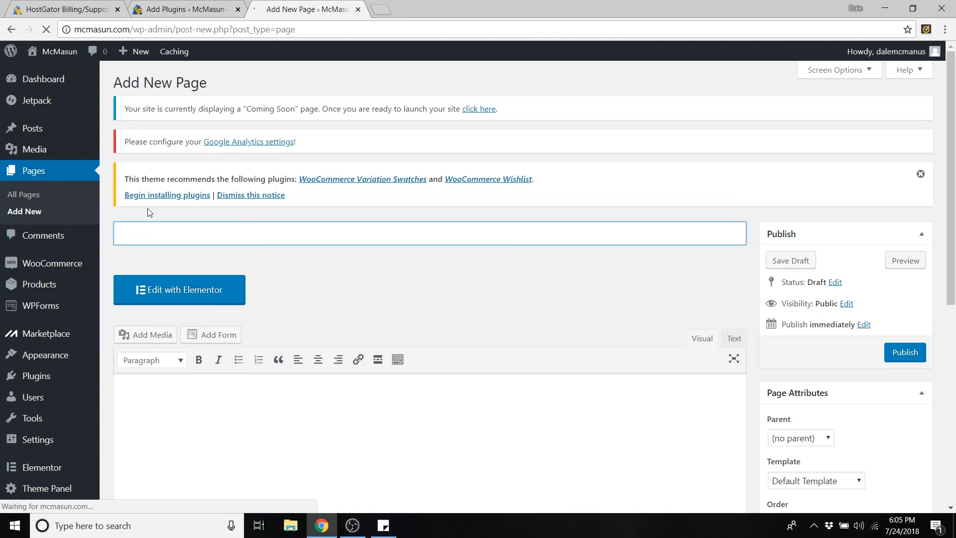
type("Shop")
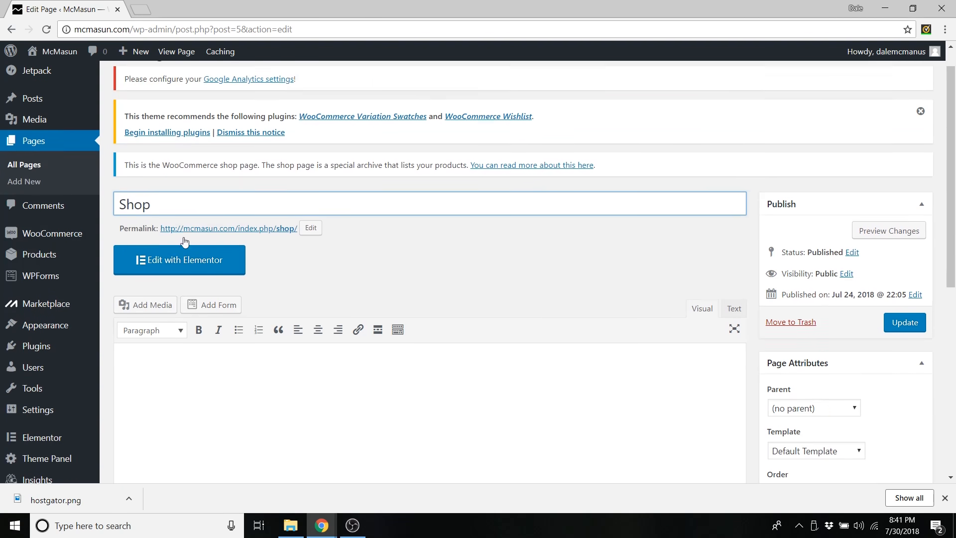
scroll(361, 245, "down", 3)
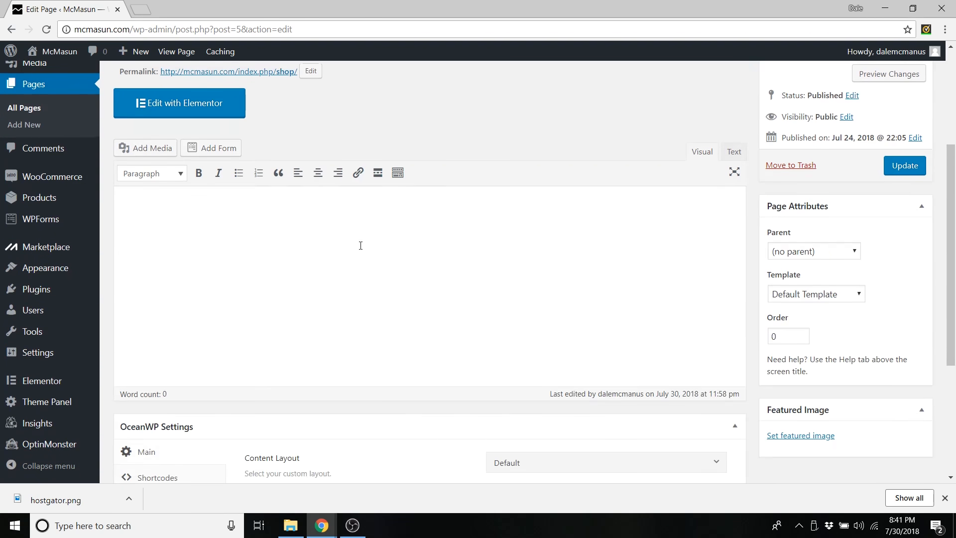
scroll(361, 245, "down", 4)
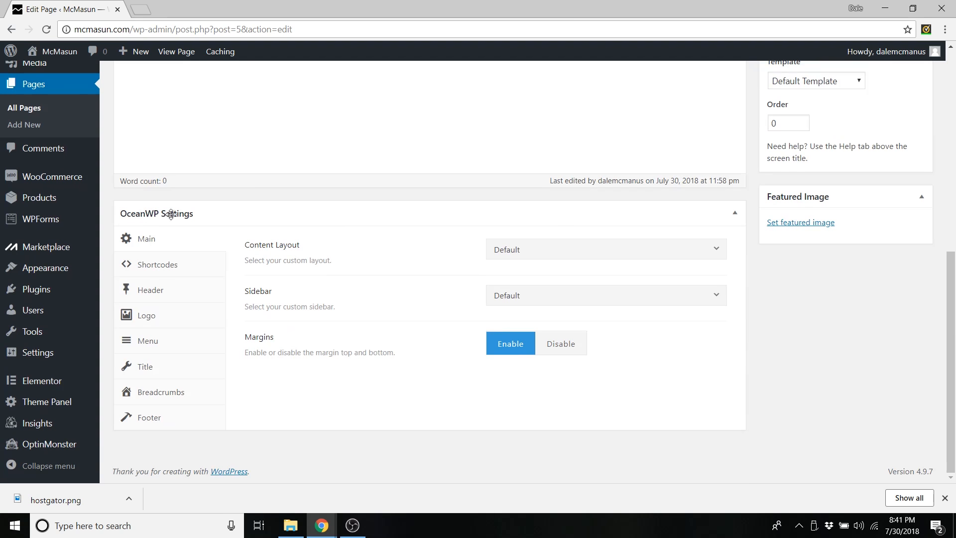
left_click(533, 258)
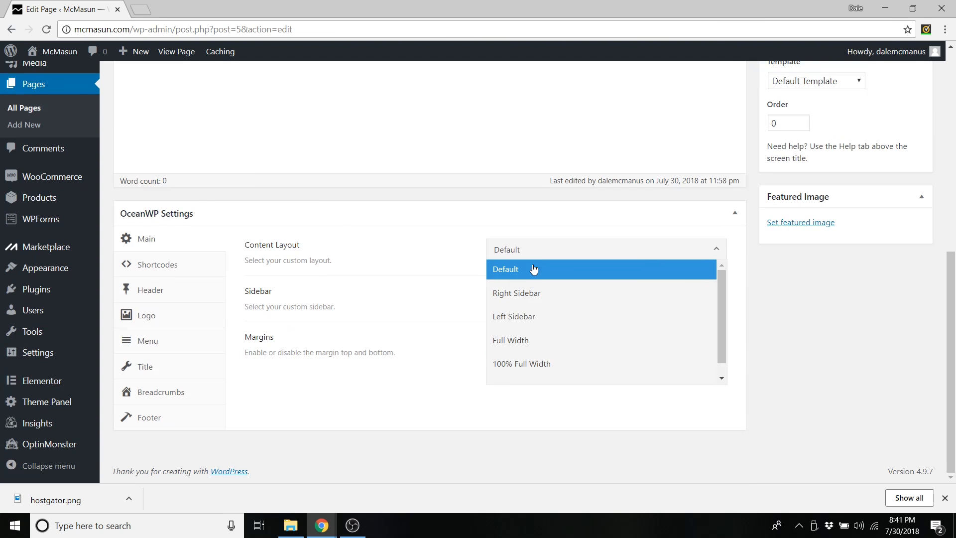
left_click(525, 339)
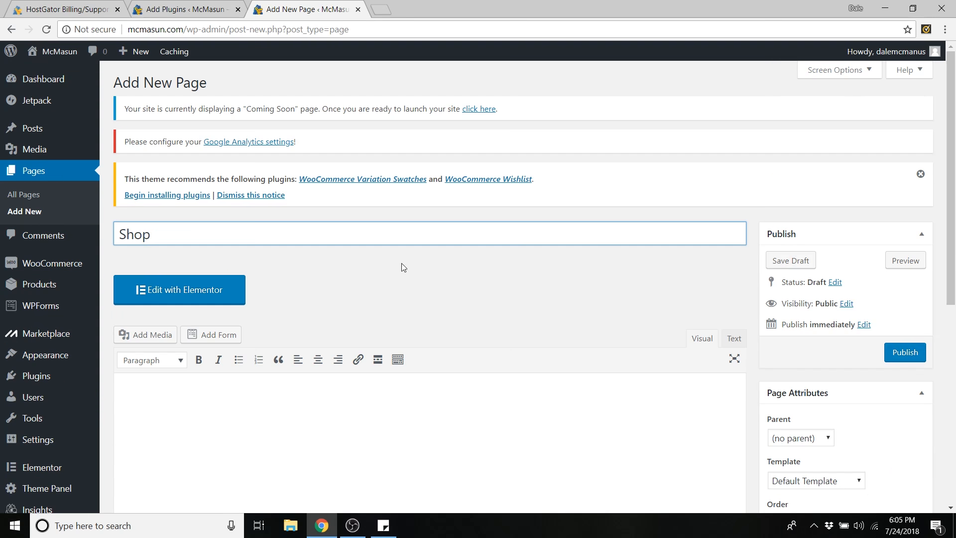
left_click(900, 353)
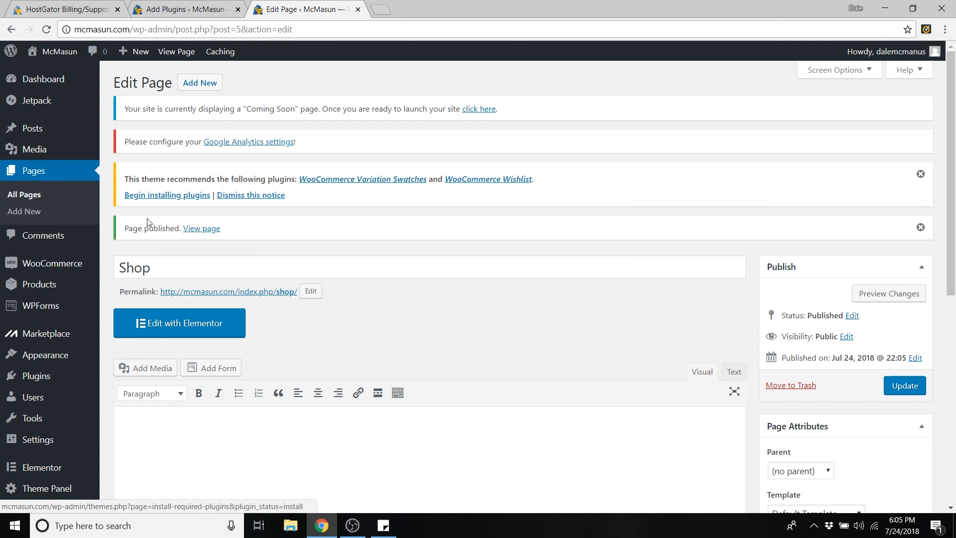
- Choose the new 'Shop' page as the Shop page in WooCommerce's Products settings
mouse_move(86, 271)
left_click(123, 322)
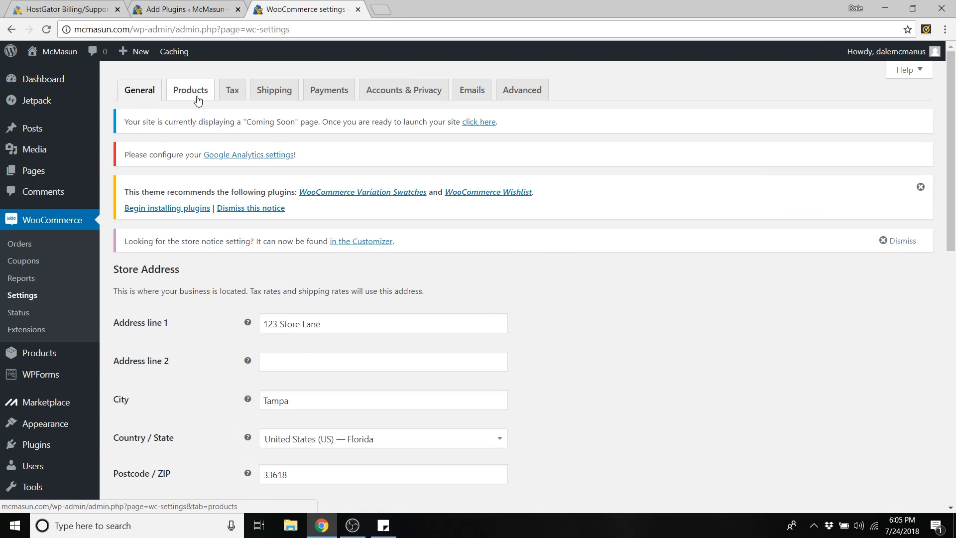
left_click(197, 98)
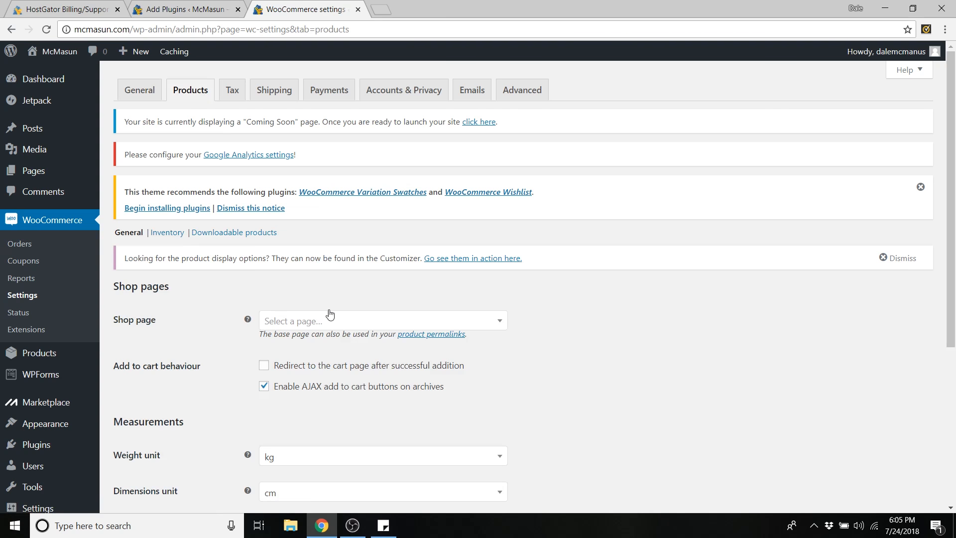
left_click(331, 320)
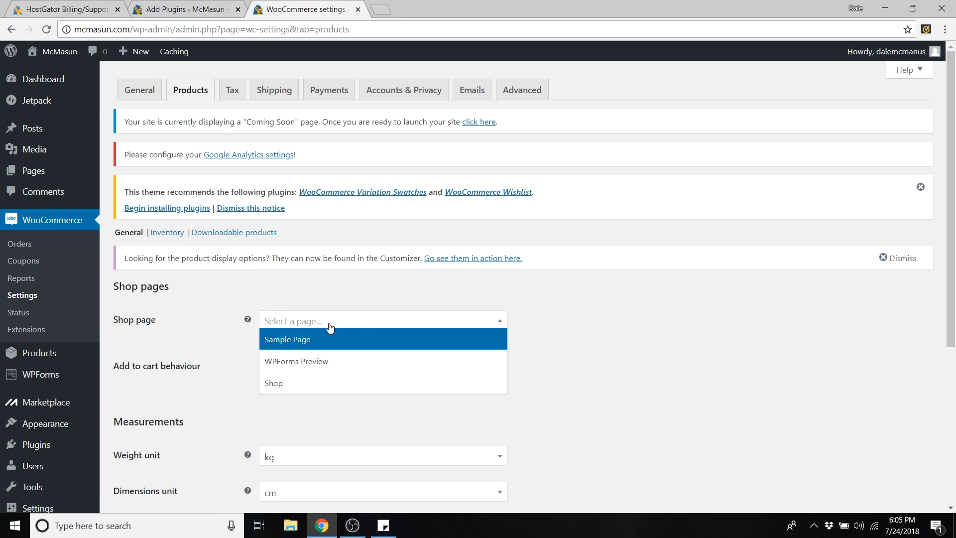
left_click(297, 383)
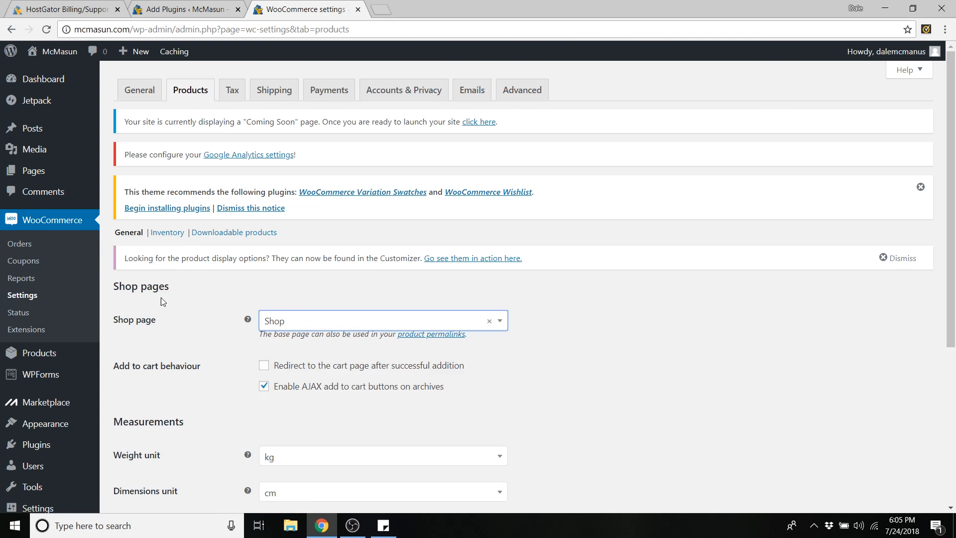
scroll(231, 279, "down", 3)
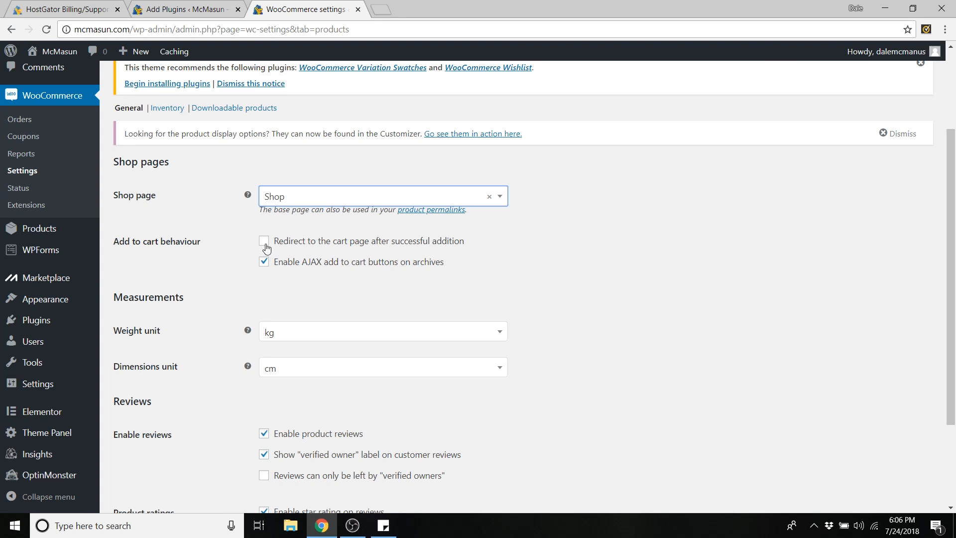
- Set the weight unit to lbs and the dimensions unit to inches
scroll(264, 247, "down", 2)
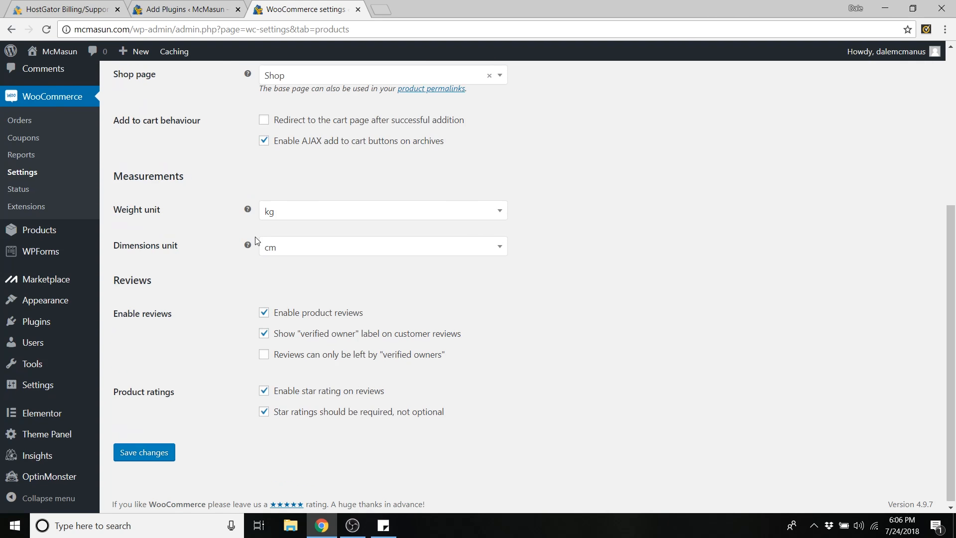
left_click(300, 213)
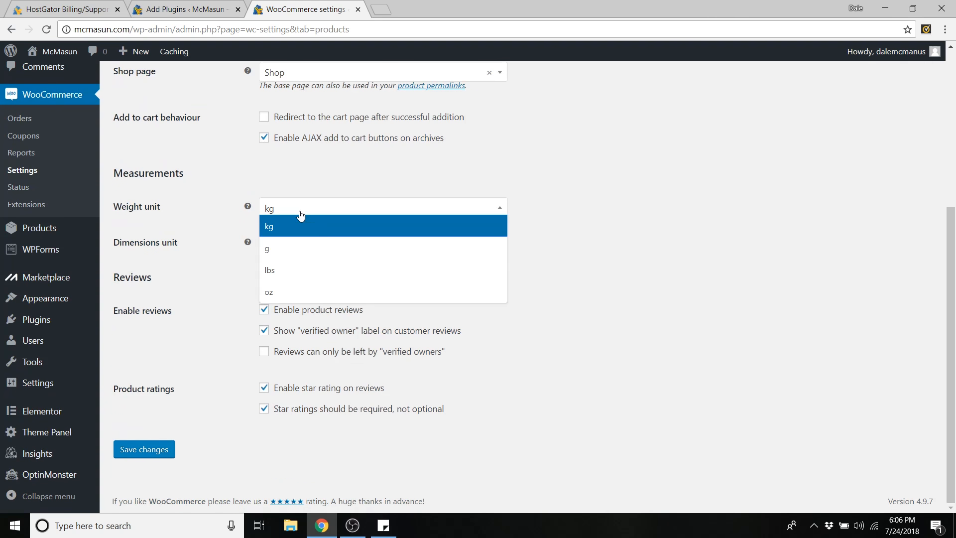
left_click(285, 272)
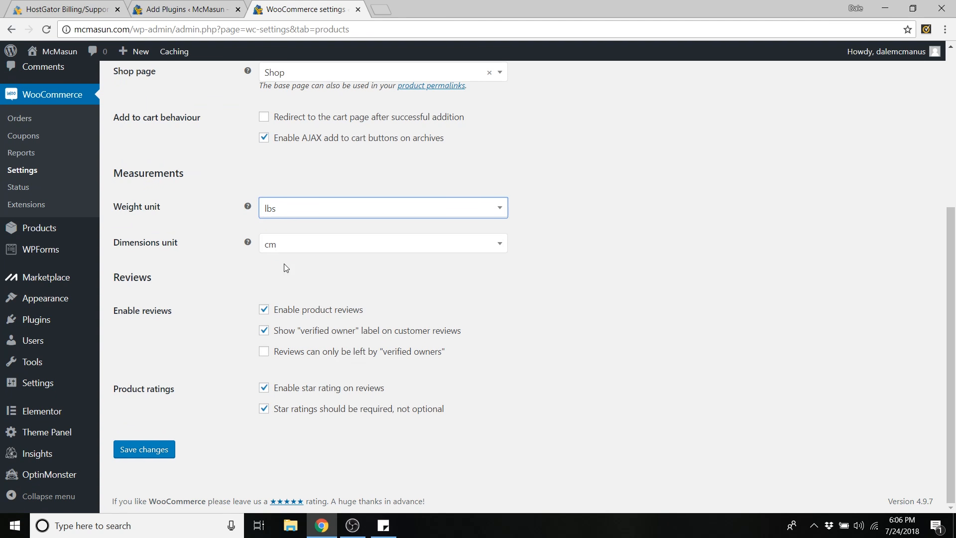
left_click(298, 248)
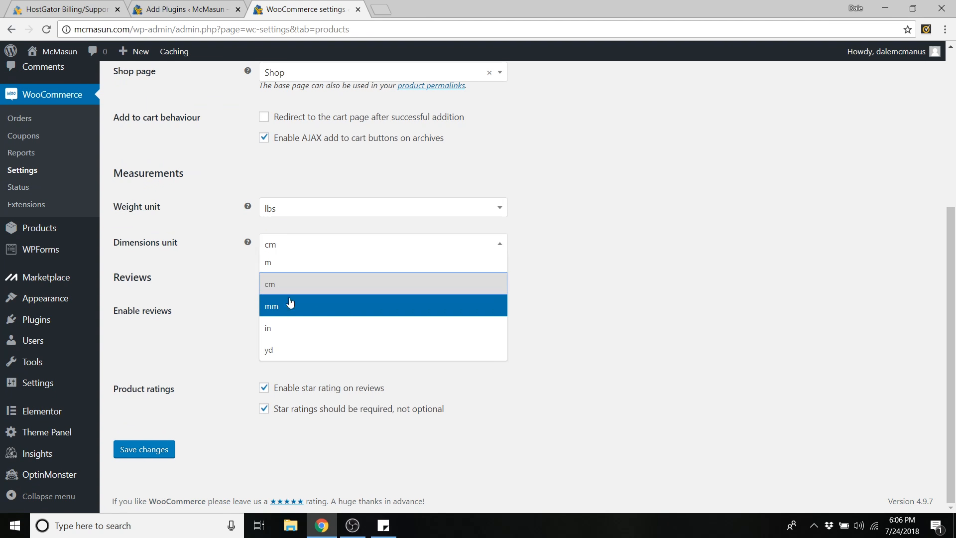
left_click(294, 329)
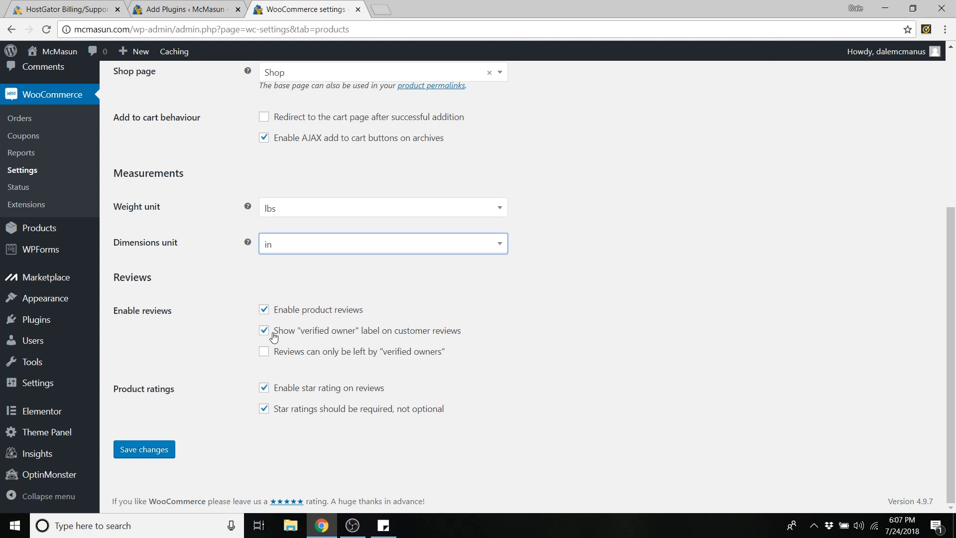
- Leave verified-owner reviews off, stay on the page, and save the product settings
left_click(264, 355)
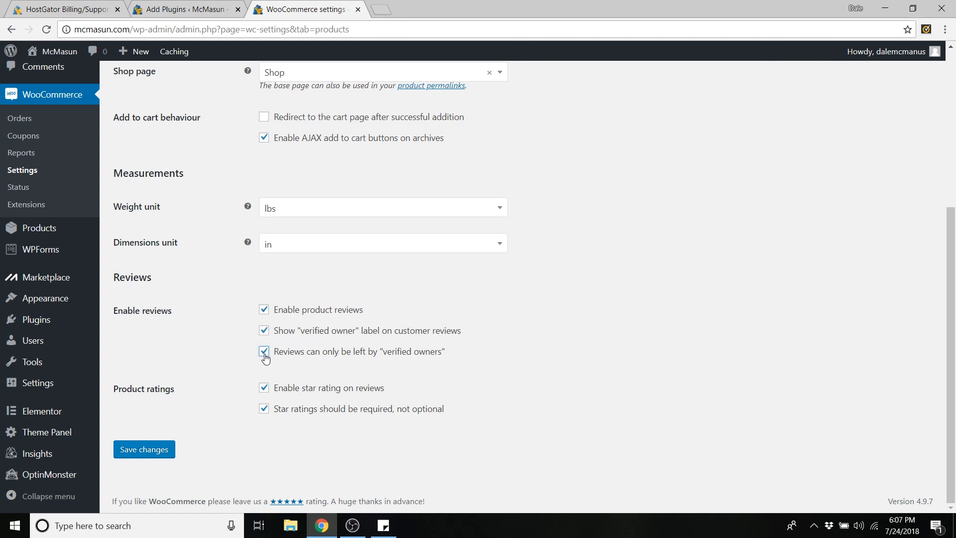
left_click_drag(446, 356, 381, 358)
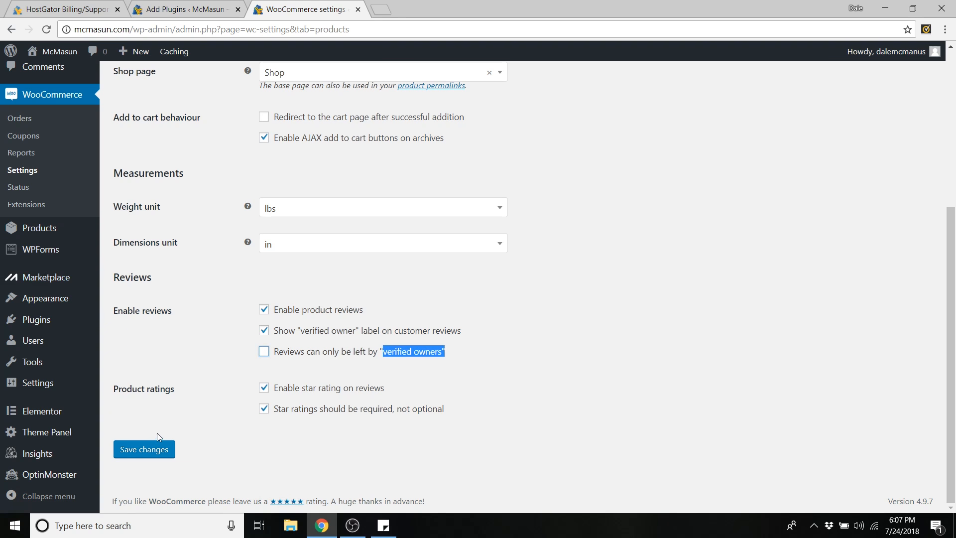
scroll(194, 381, "up", 3)
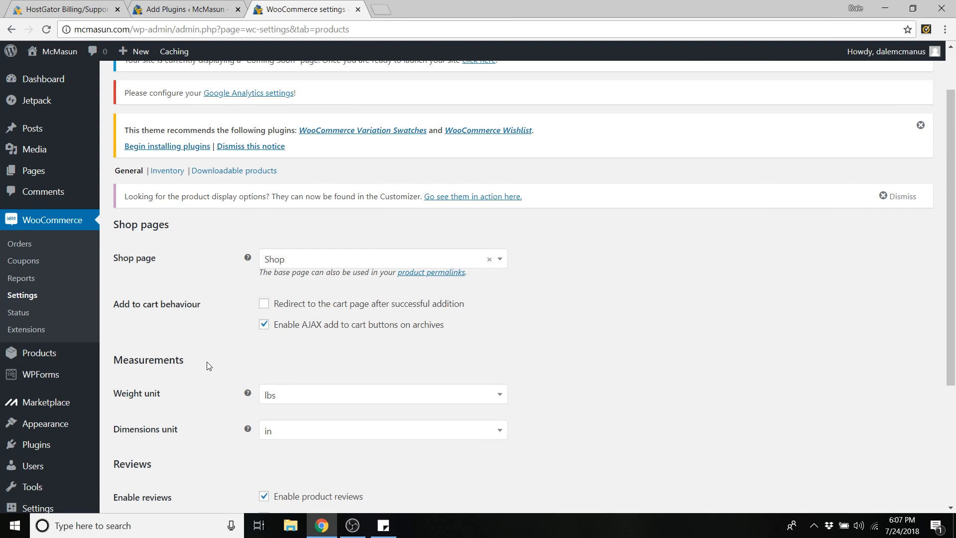
scroll(208, 363, "up", 2)
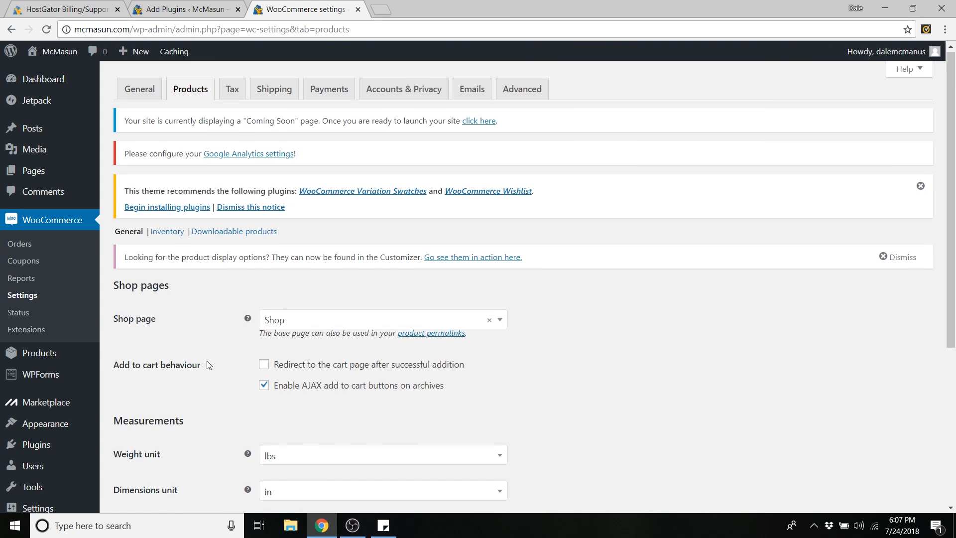
left_click(235, 93)
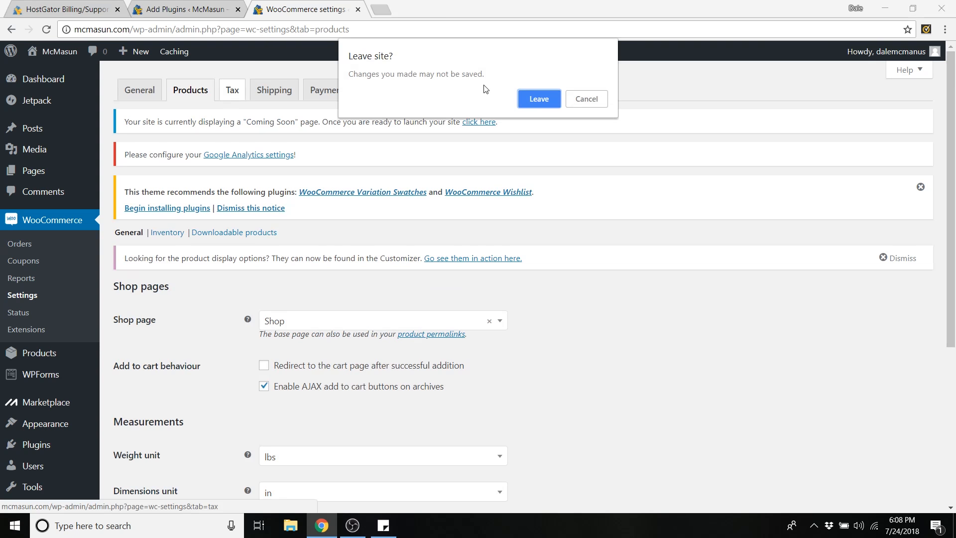
left_click(587, 99)
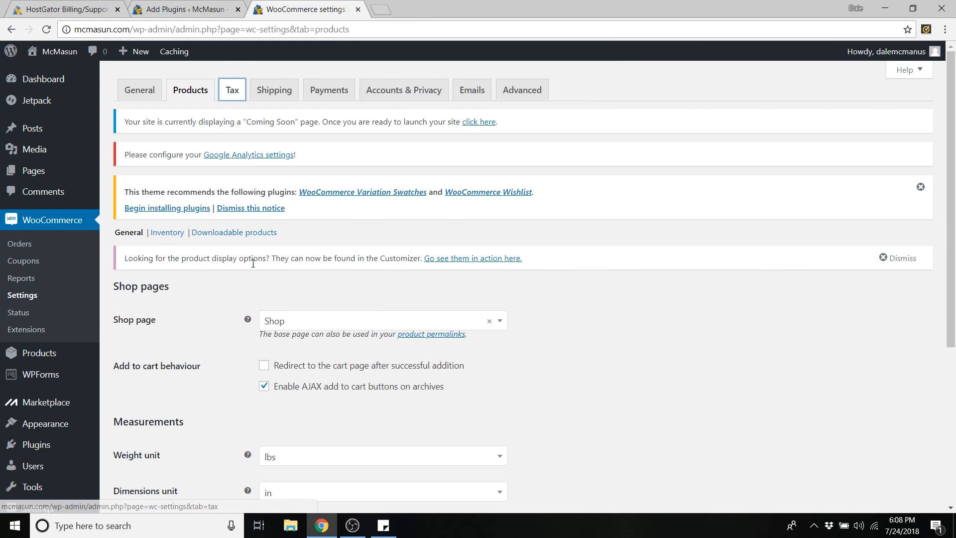
scroll(202, 348, "down", 5)
left_click(154, 456)
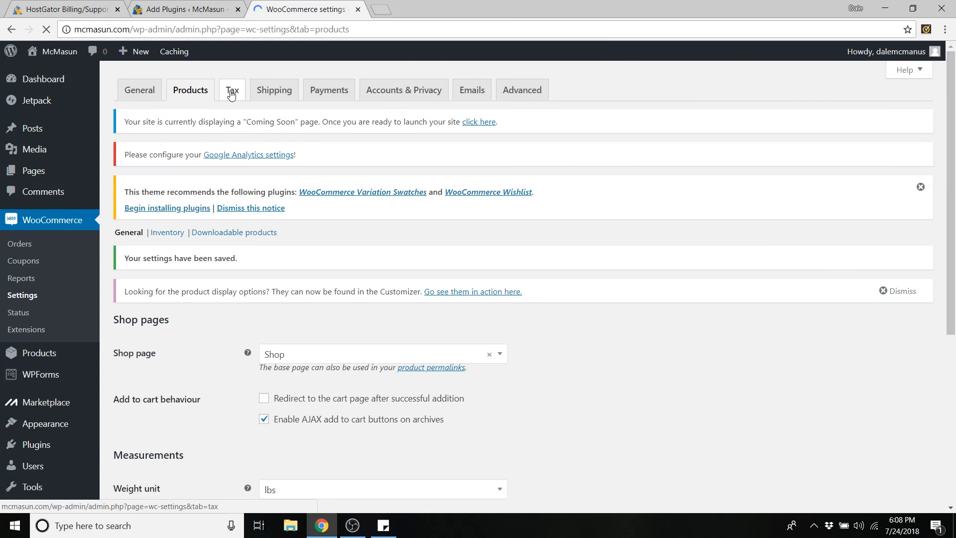
- Keep tax calculated on the customer shipping address, with prices exclusive of tax, and save
left_click(231, 94)
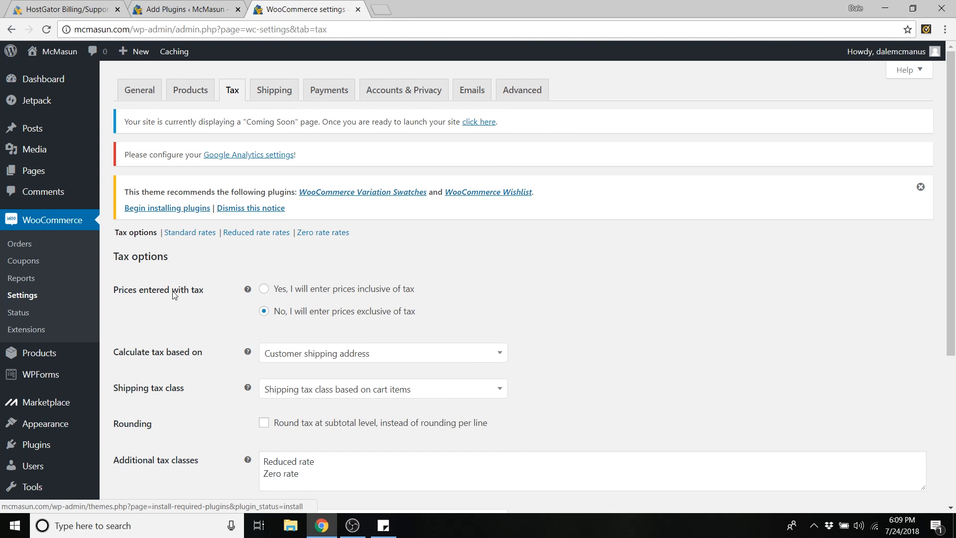
scroll(237, 241, "down", 1)
scroll(237, 242, "down", 4)
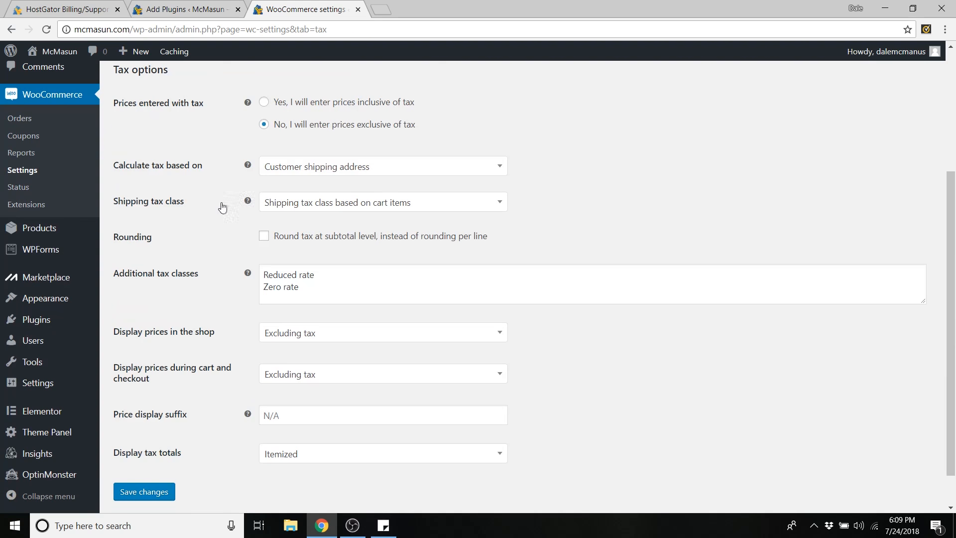
scroll(222, 207, "up", 1)
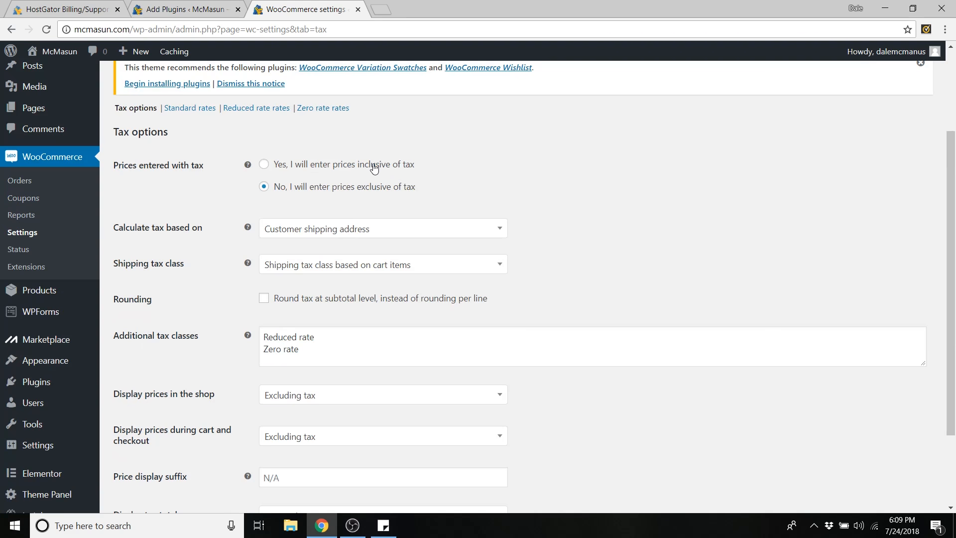
left_click_drag(357, 188, 387, 189)
left_click(467, 159)
left_click(323, 231)
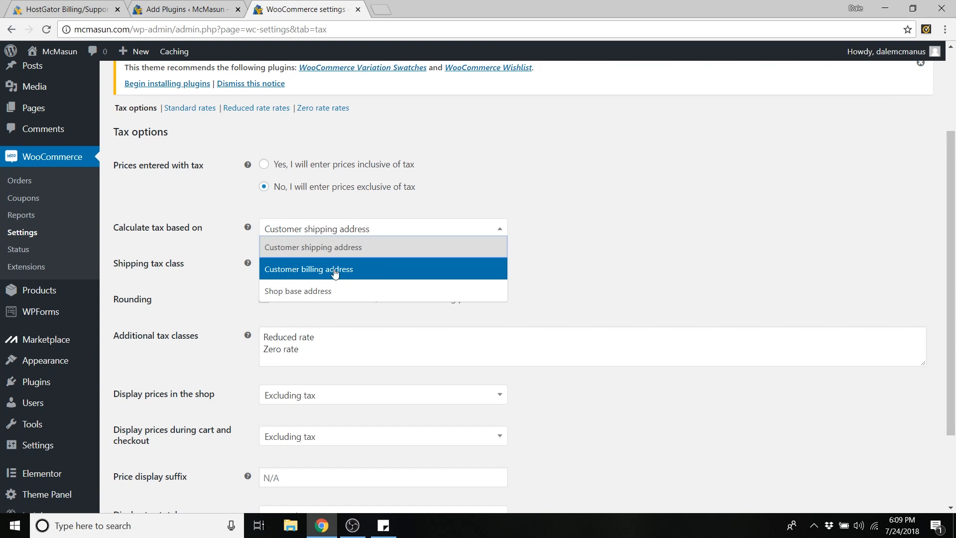
left_click(483, 193)
scroll(220, 337, "up", 3)
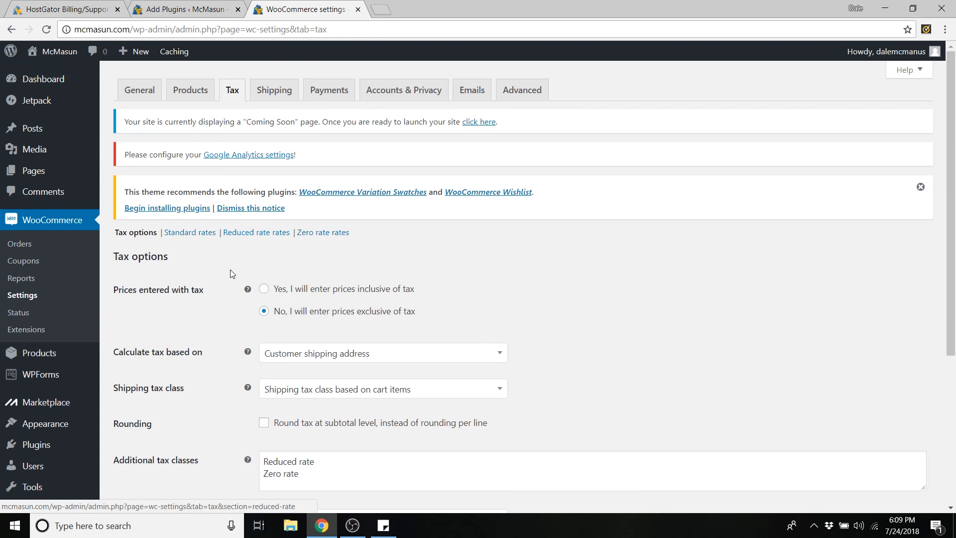
scroll(231, 261, "down", 5)
left_click(161, 444)
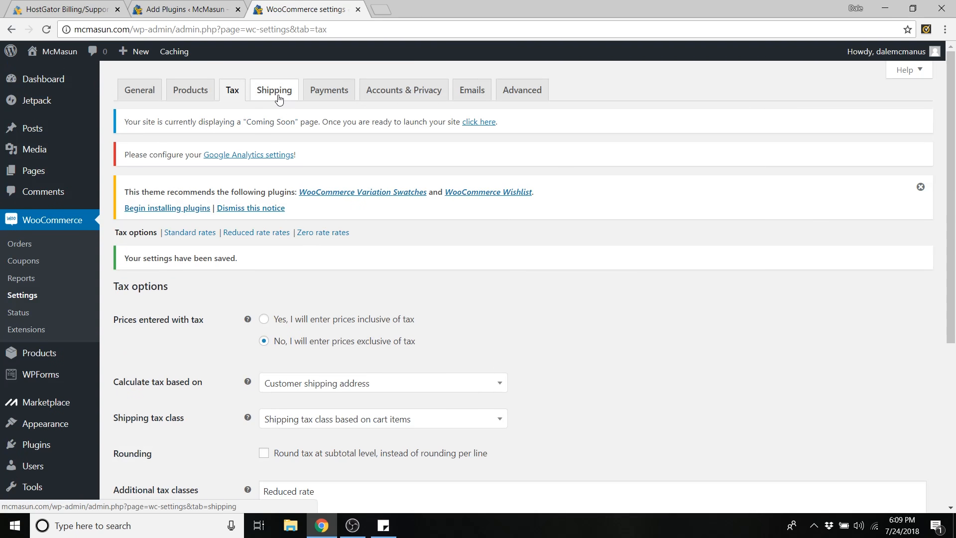
- Add a new shipping zone and place the cursor in its blank Zone name field
left_click(279, 99)
scroll(266, 206, "down", 1)
left_click(239, 198)
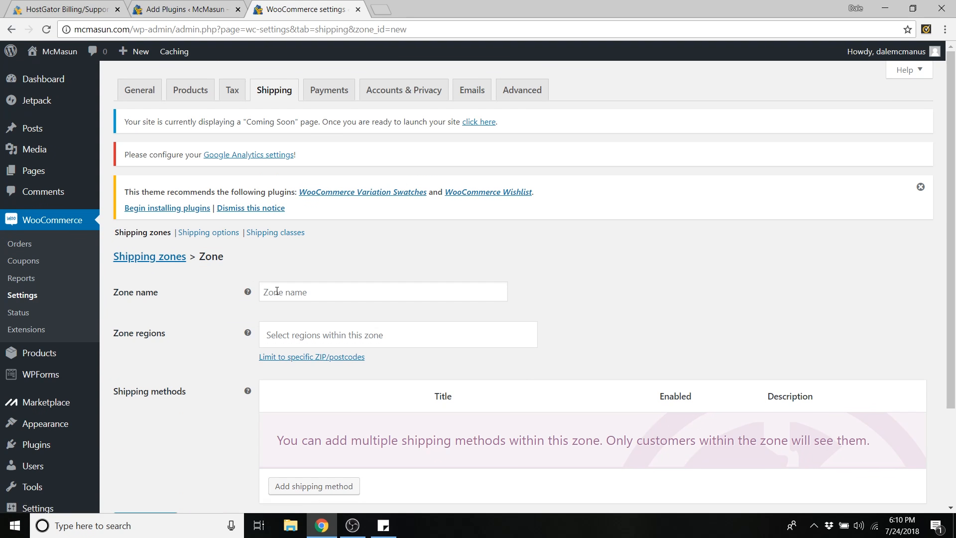
left_click(277, 292)
scroll(379, 302, "down", 1)
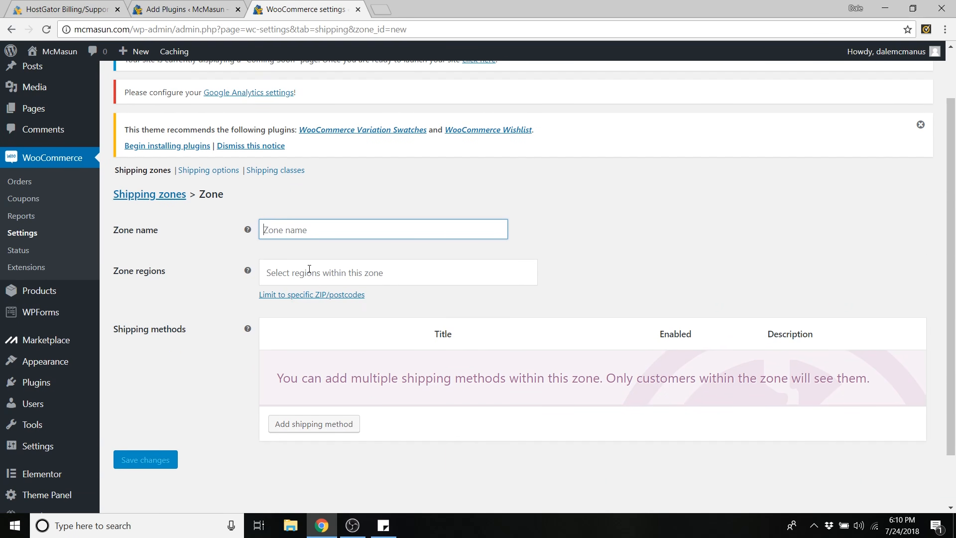
scroll(310, 269, "up", 1)
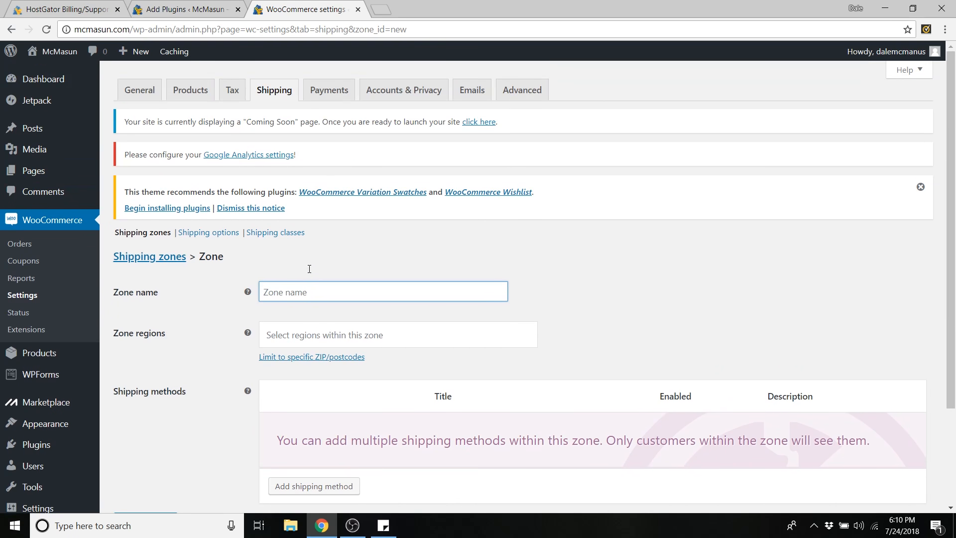
- Enable PayPal and Stripe credit card payments and save the Payments settings
left_click(326, 94)
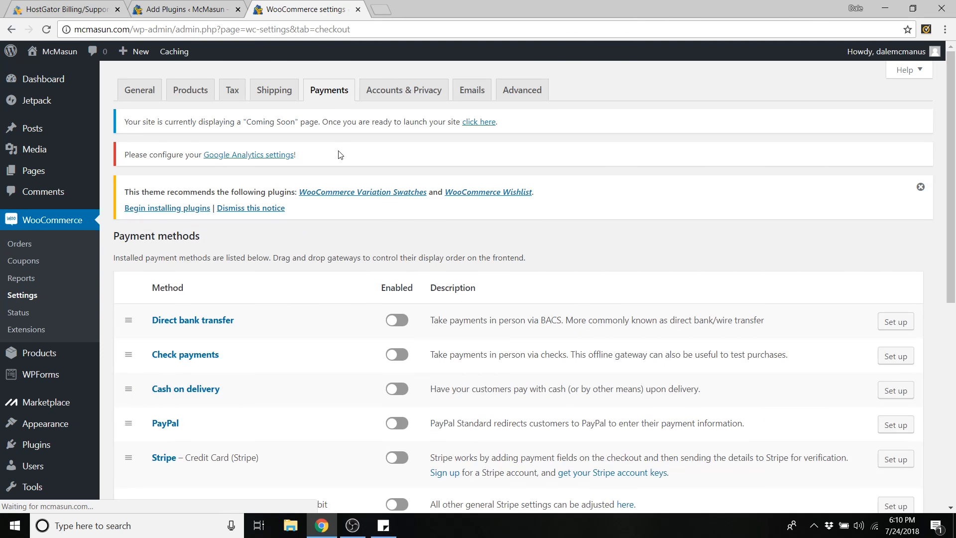
scroll(343, 159, "down", 3)
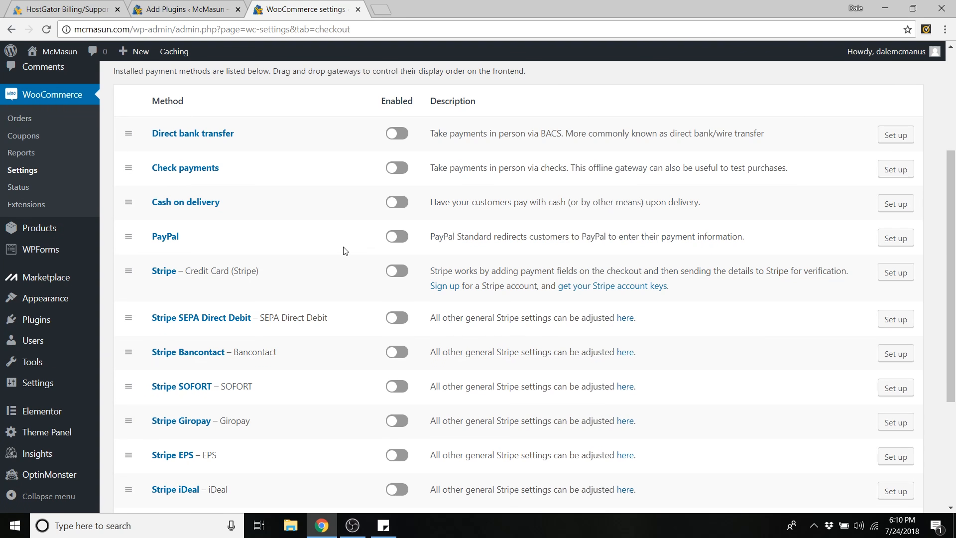
left_click(395, 238)
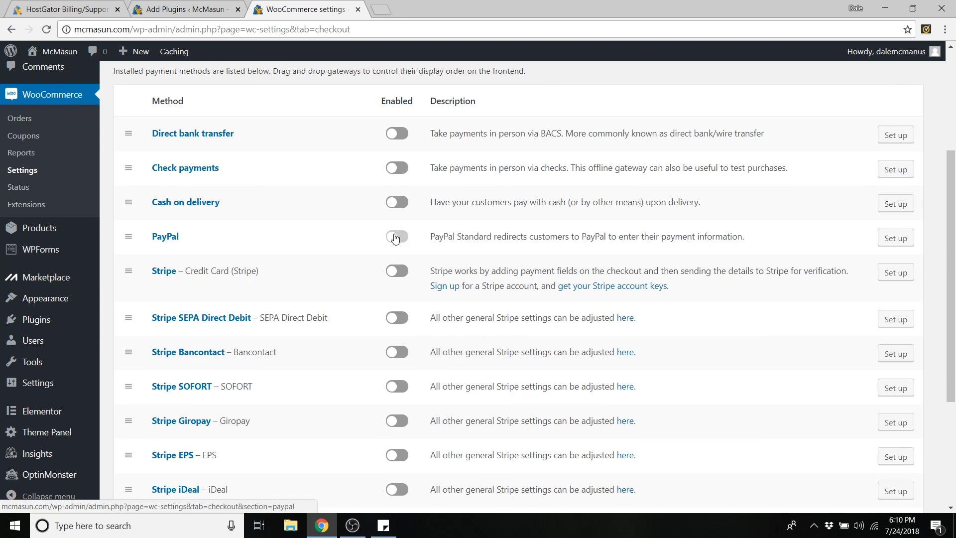
left_click(395, 278)
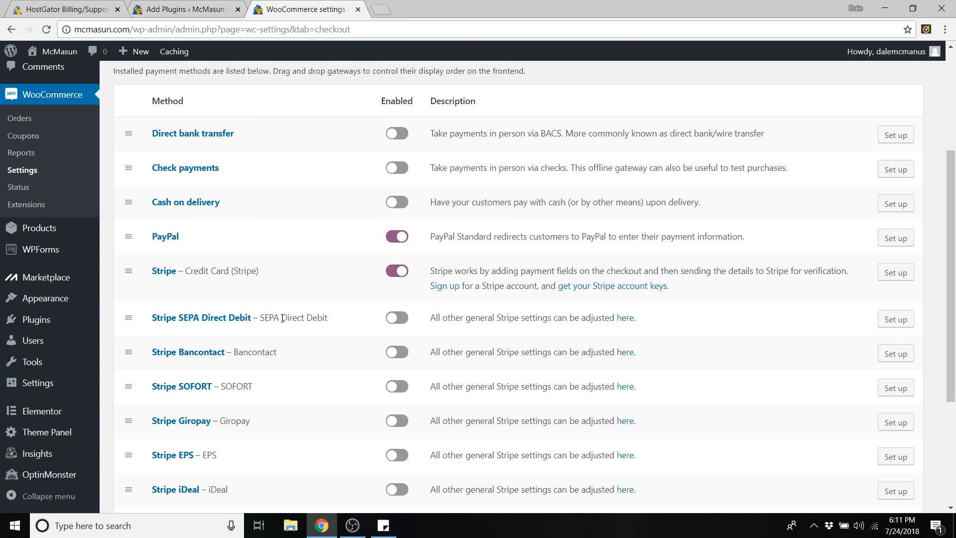
scroll(360, 318, "down", 4)
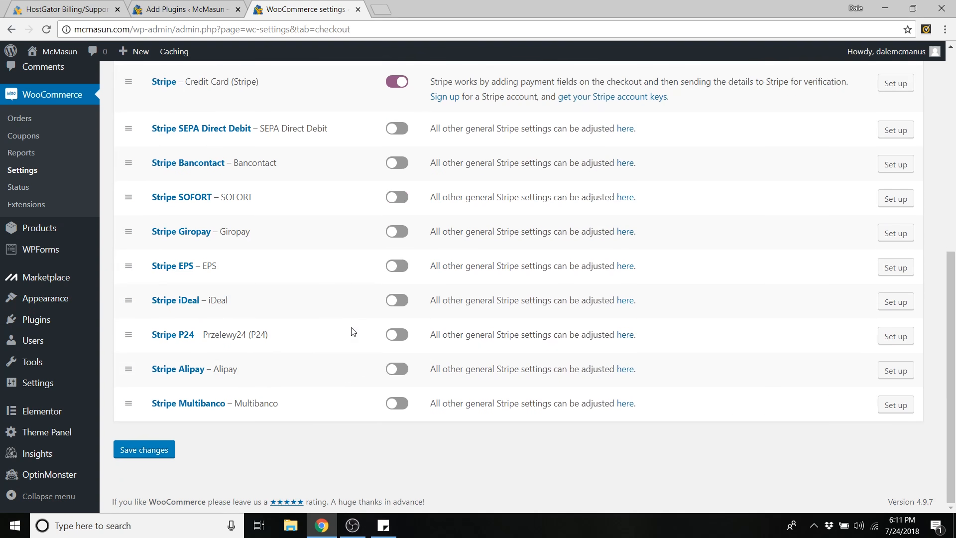
left_click(148, 455)
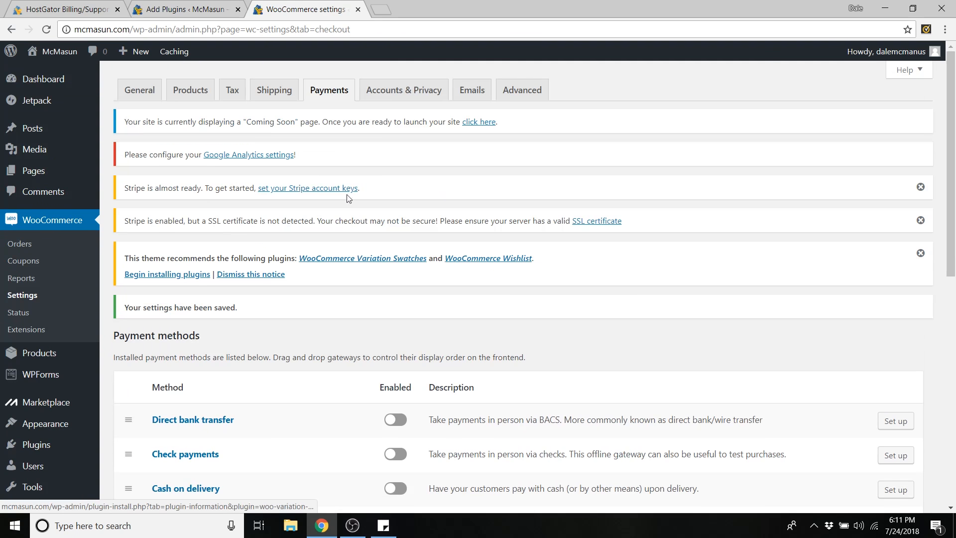
- Allow account creation during checkout, leaving account creation on My account turned off
left_click(399, 96)
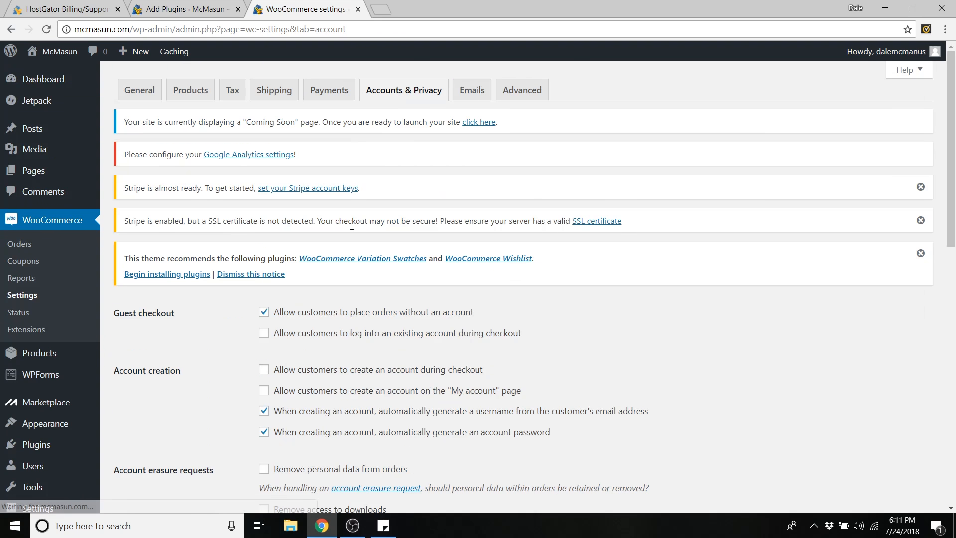
scroll(198, 214, "down", 3)
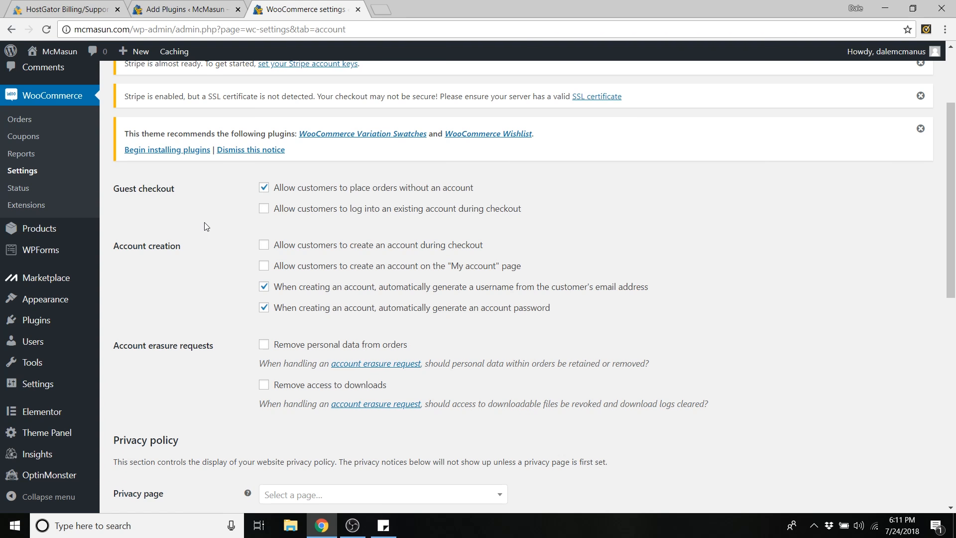
scroll(203, 223, "down", 1)
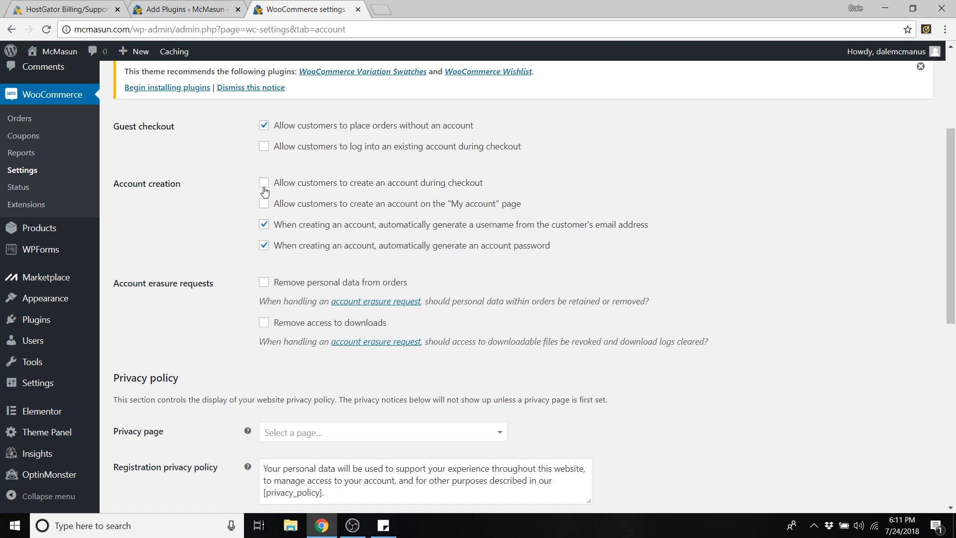
left_click(264, 188)
left_click(263, 203)
left_click_drag(452, 206, 496, 206)
left_click(475, 207)
- Leave the Privacy page unselected and save the Accounts & Privacy settings
scroll(459, 206, "down", 5)
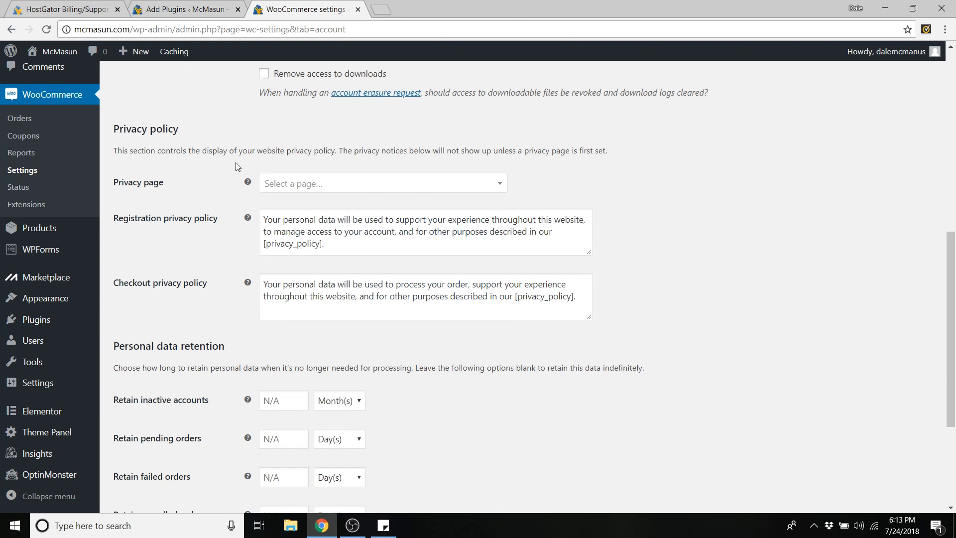
left_click(302, 189)
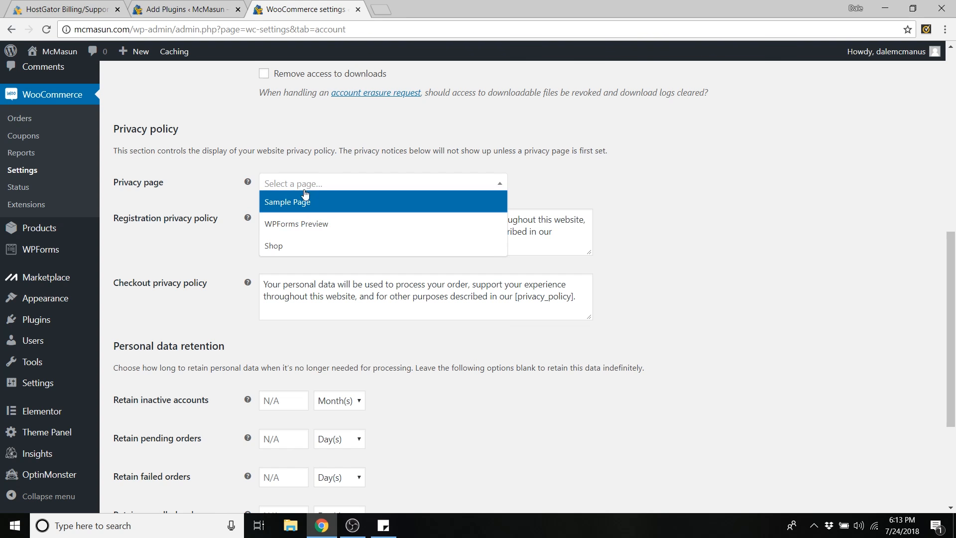
left_click(296, 184)
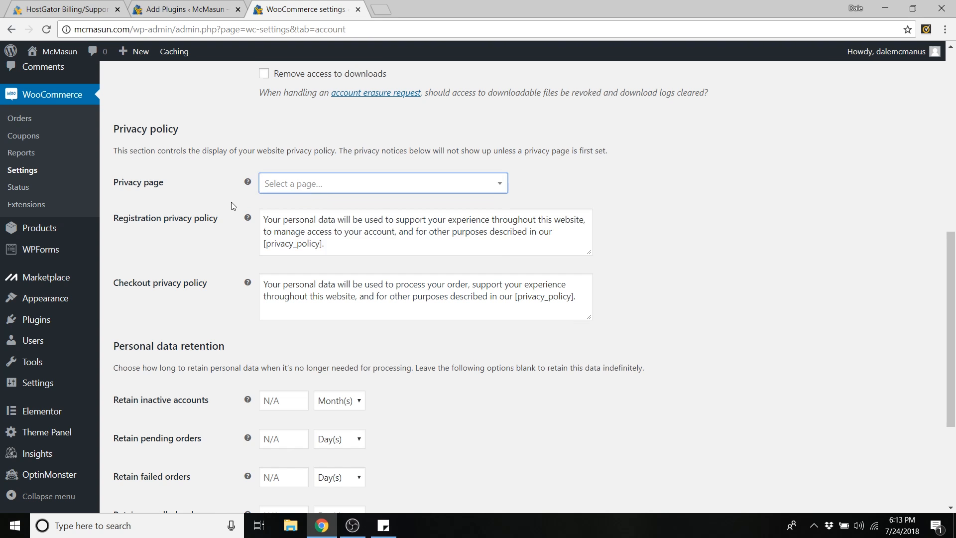
scroll(229, 204, "down", 4)
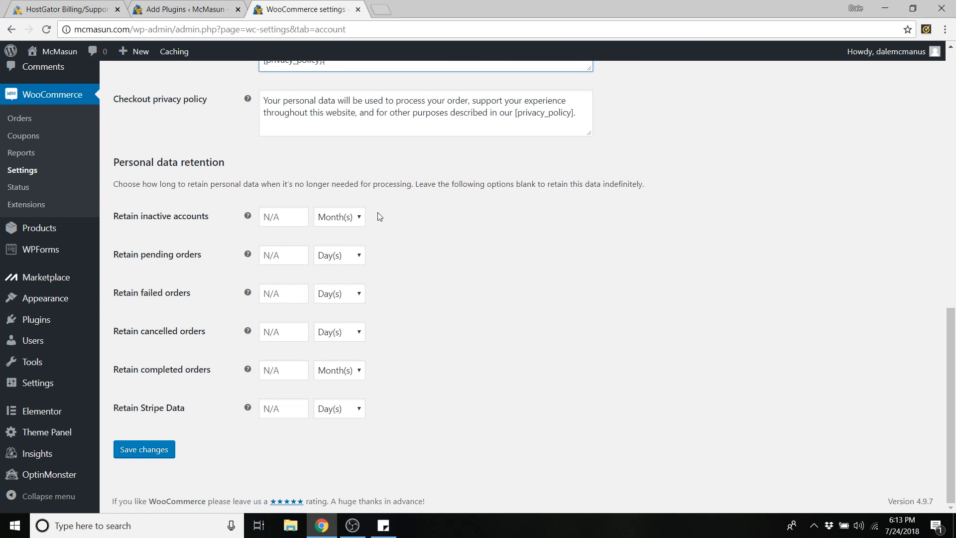
left_click_drag(605, 187, 608, 208)
left_click(608, 208)
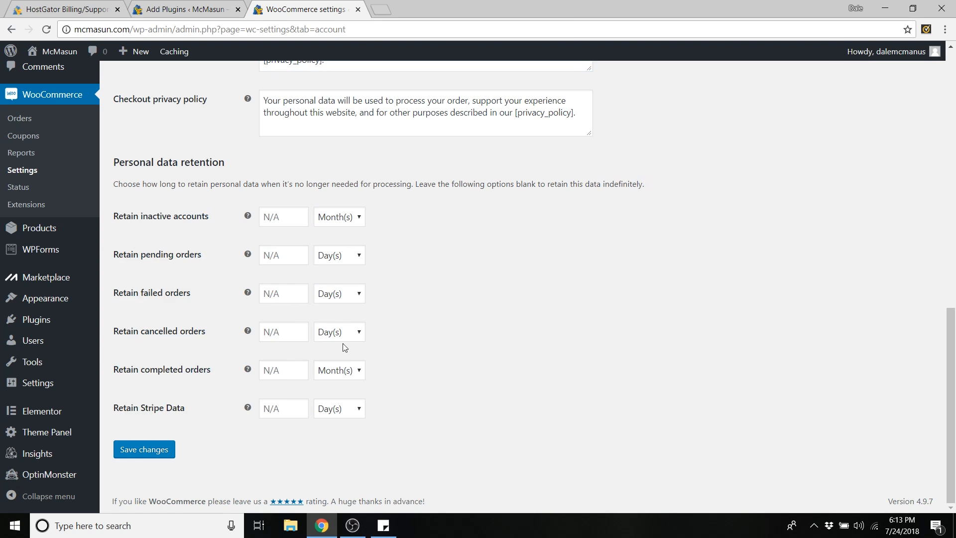
left_click(140, 458)
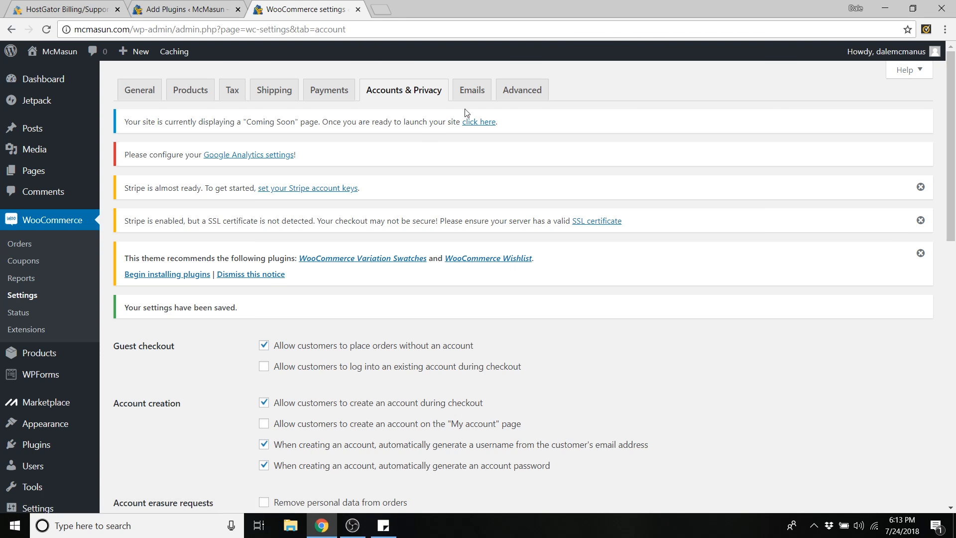
left_click(471, 98)
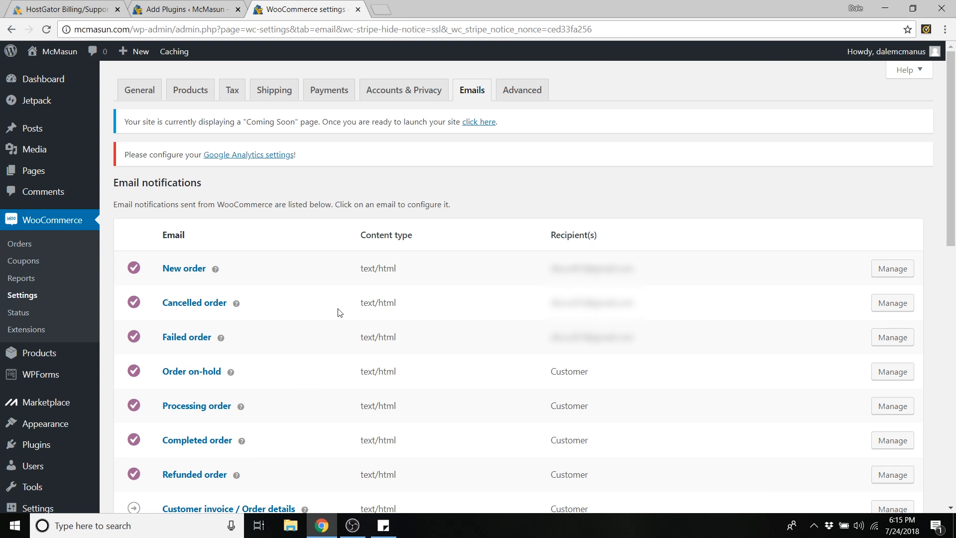
- Review the email notifications, keep the existing From name, and save the Emails settings
scroll(423, 318, "down", 2)
scroll(591, 242, "down", 1)
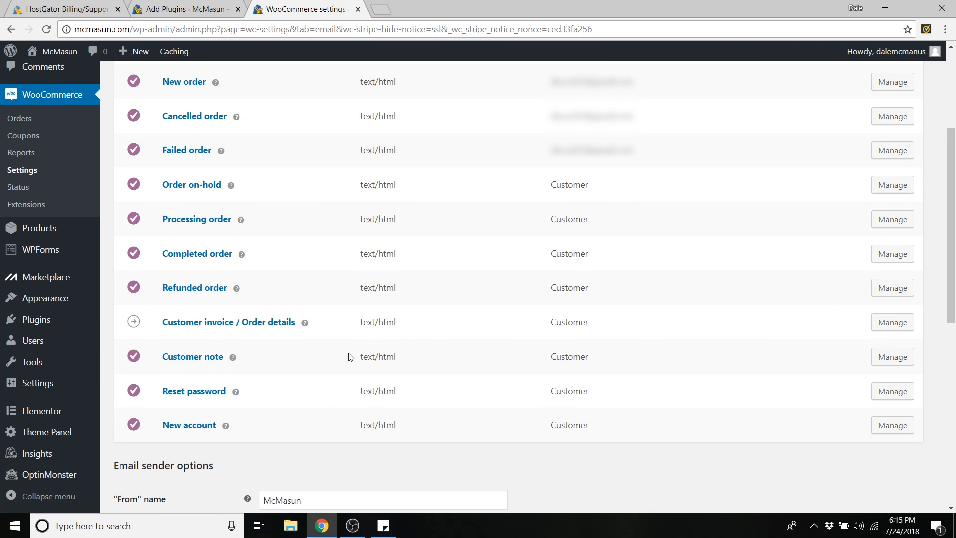
scroll(757, 263, "up", 1)
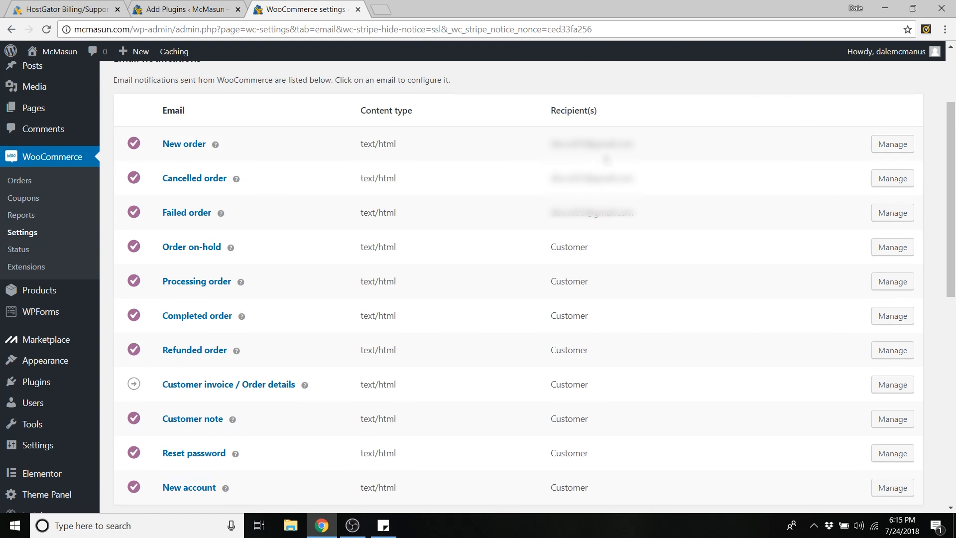
scroll(430, 274, "down", 6)
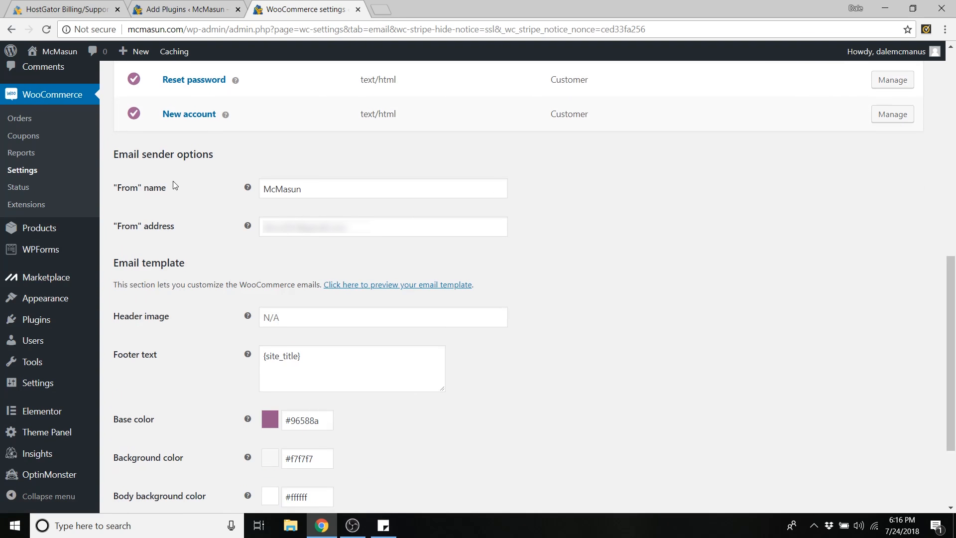
left_click(304, 192)
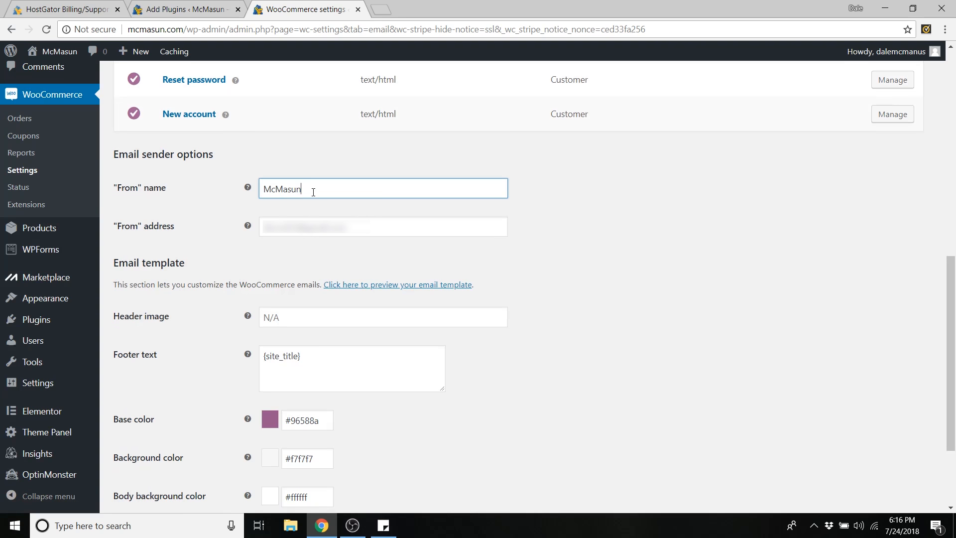
left_click_drag(313, 193, 263, 199)
left_click(325, 202)
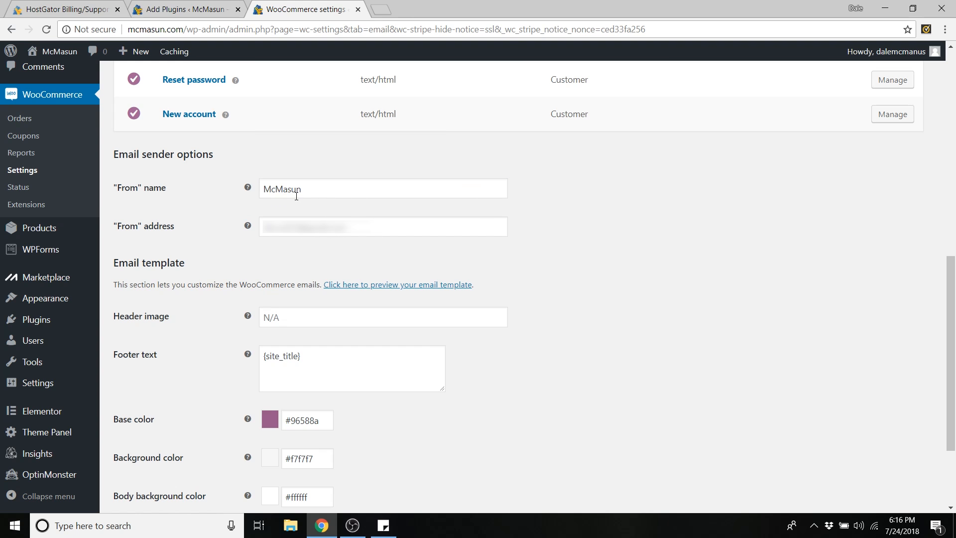
scroll(455, 271, "down", 3)
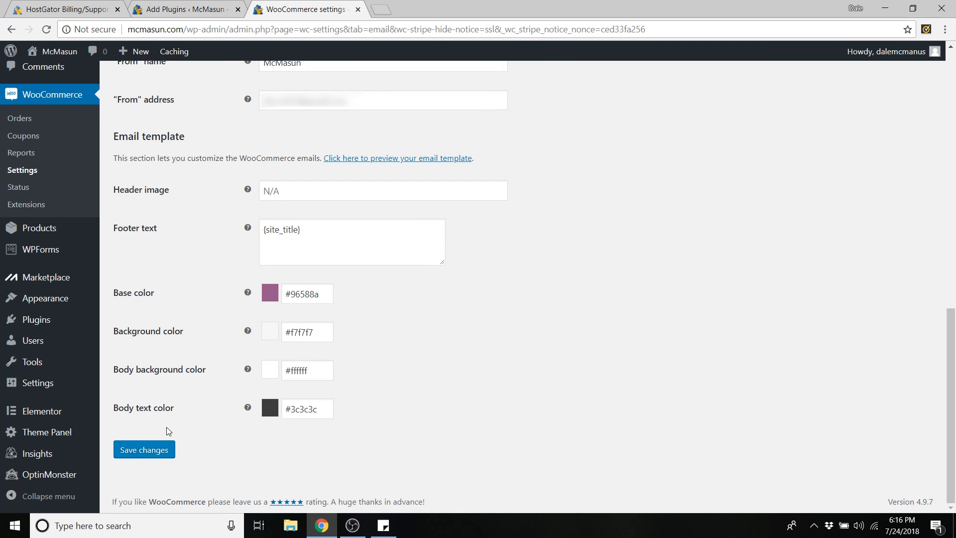
left_click(145, 451)
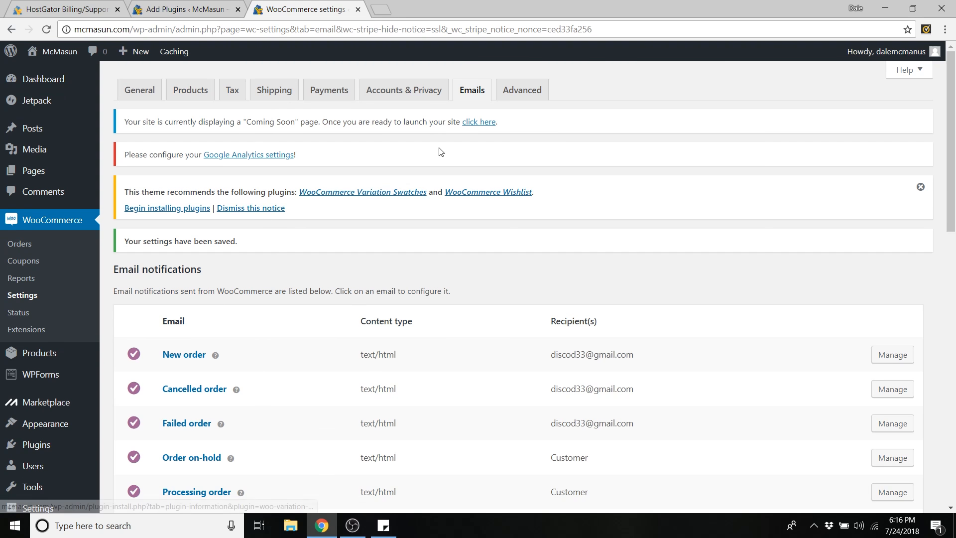
- Check the Advanced page setup for cart and checkout pages, then open a new blank page
left_click(520, 95)
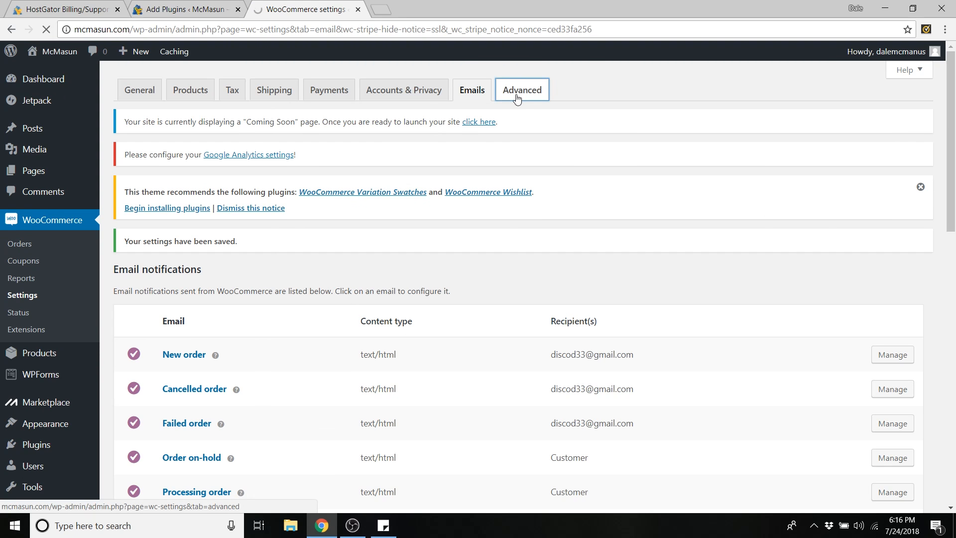
scroll(239, 190, "down", 3)
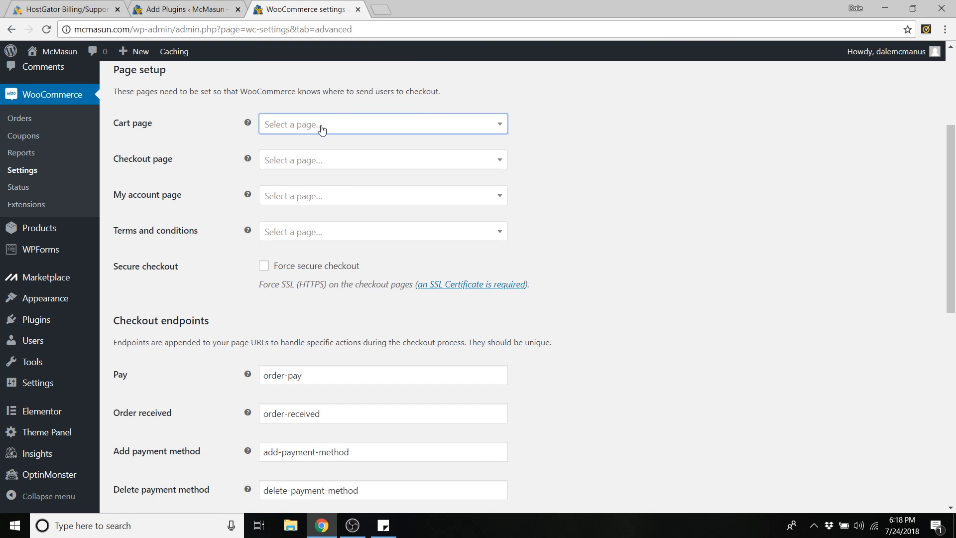
scroll(43, 188, "up", 4)
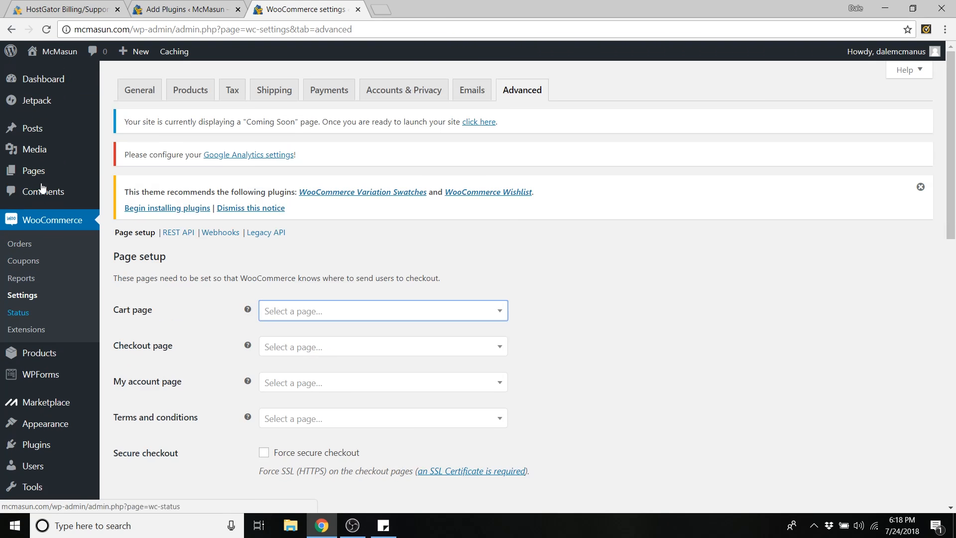
mouse_move(34, 175)
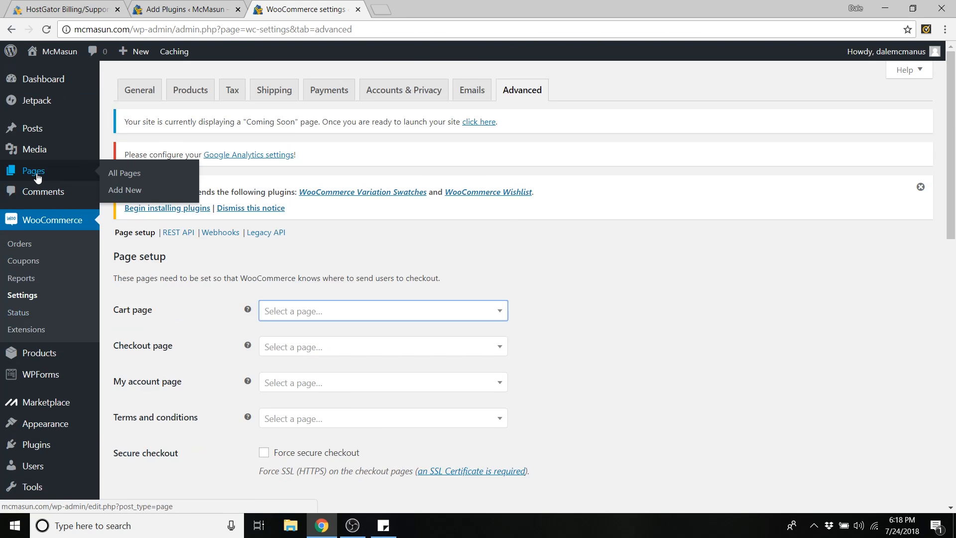
left_click(126, 194)
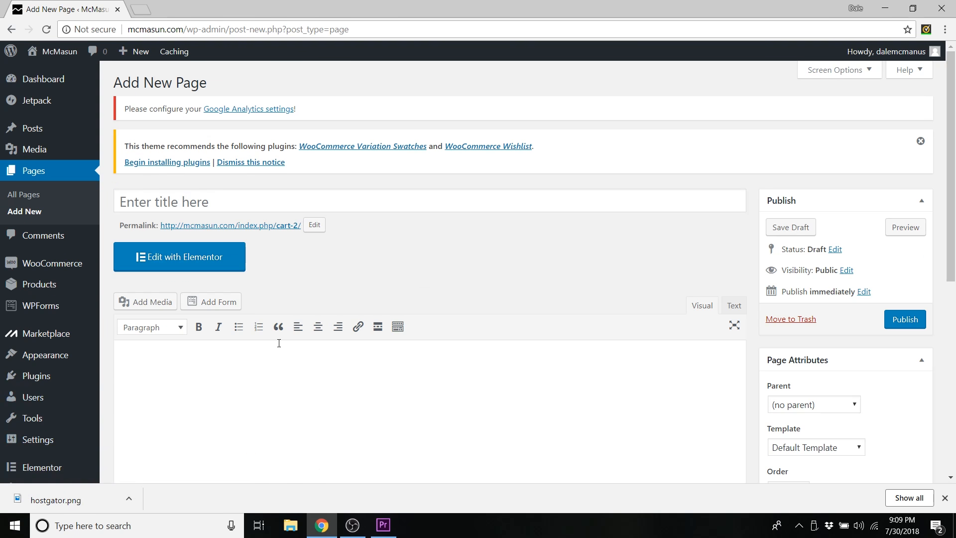
- Title the new page 'Cart' and add the [woocommerce_cart] shortcode to its body
left_click(190, 198)
type("Cart")
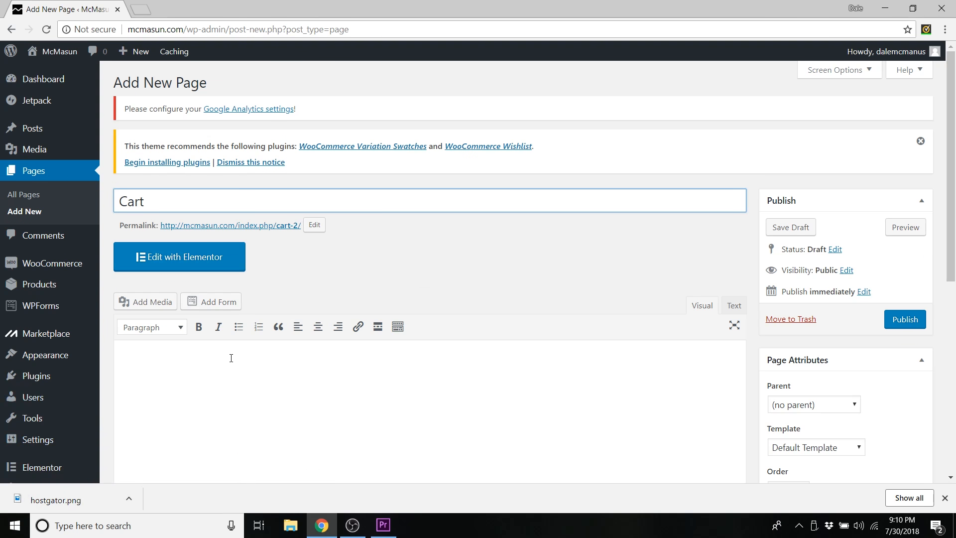
left_click(219, 385)
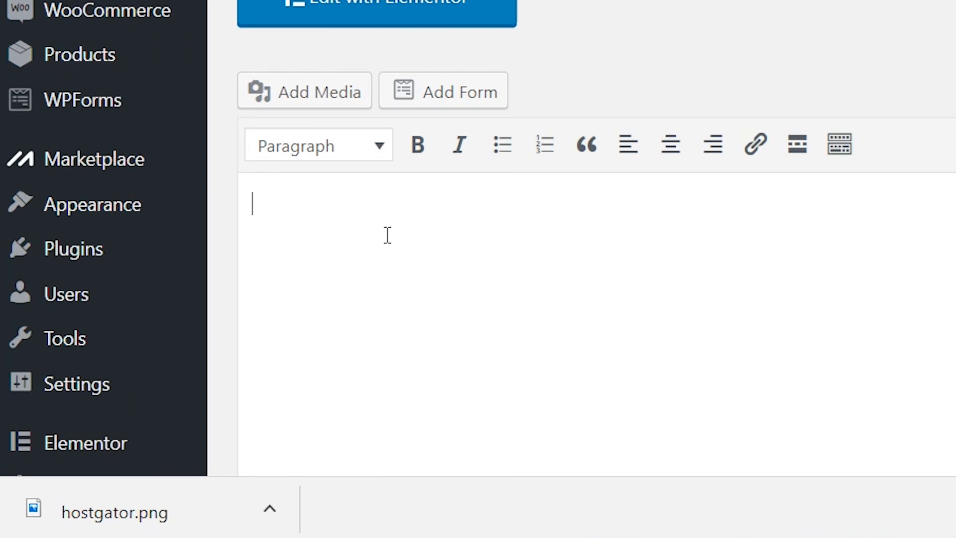
type("[woocommerce_cart")
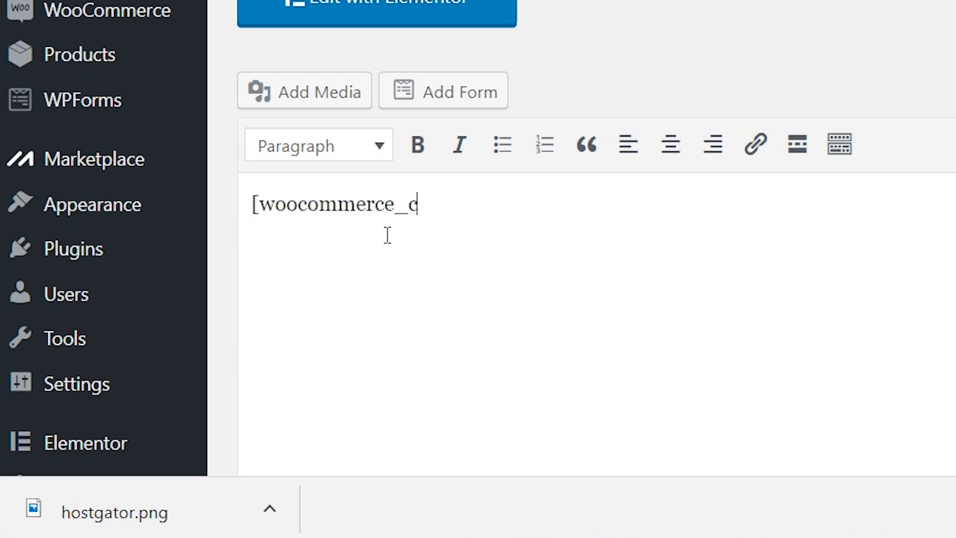
type("]")
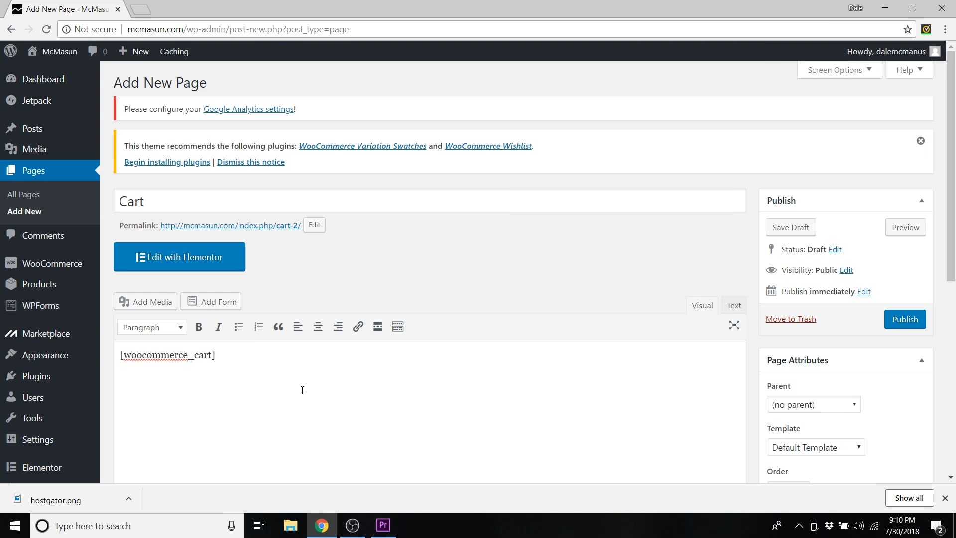
- Set the OceanWP Content Layout to Full Width and publish the Cart page
scroll(399, 362, "down", 6)
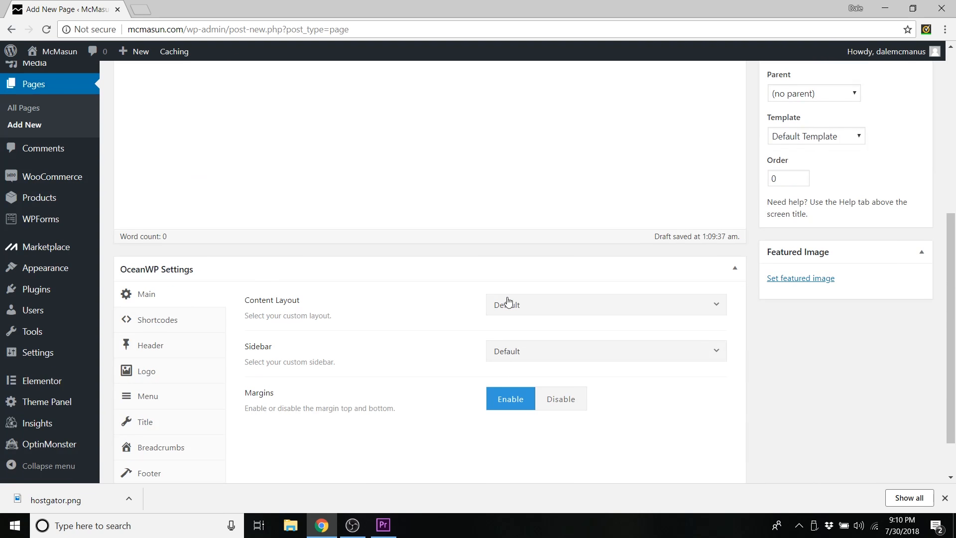
left_click(532, 311)
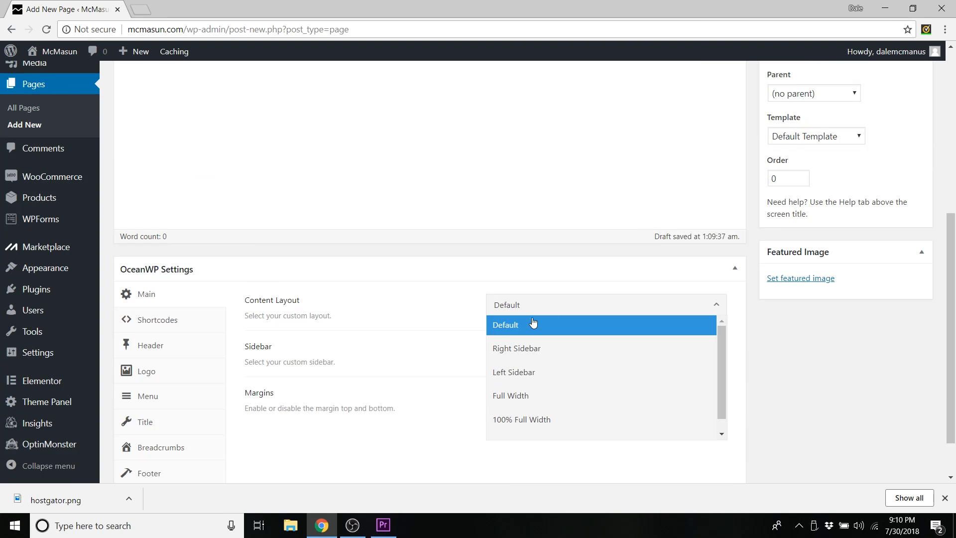
left_click(521, 396)
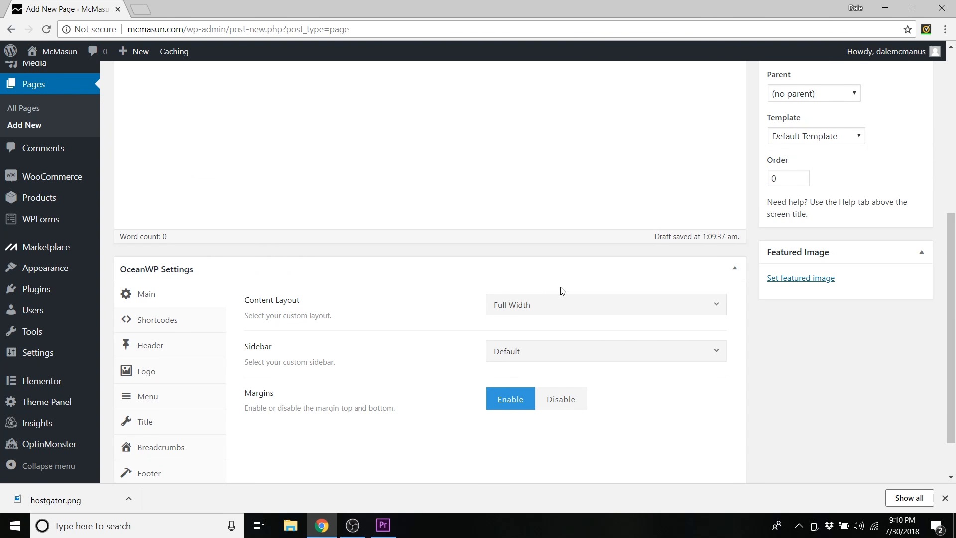
scroll(613, 318, "up", 6)
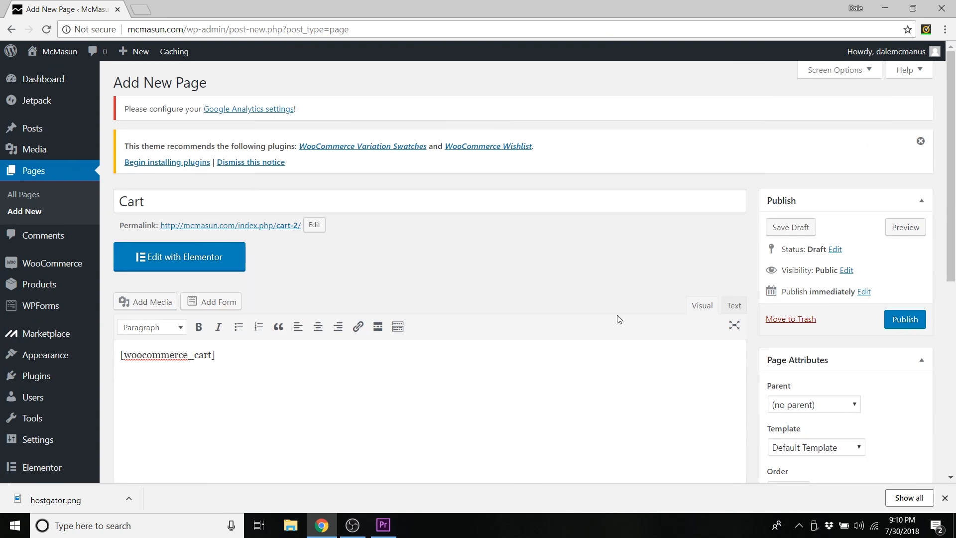
left_click(900, 326)
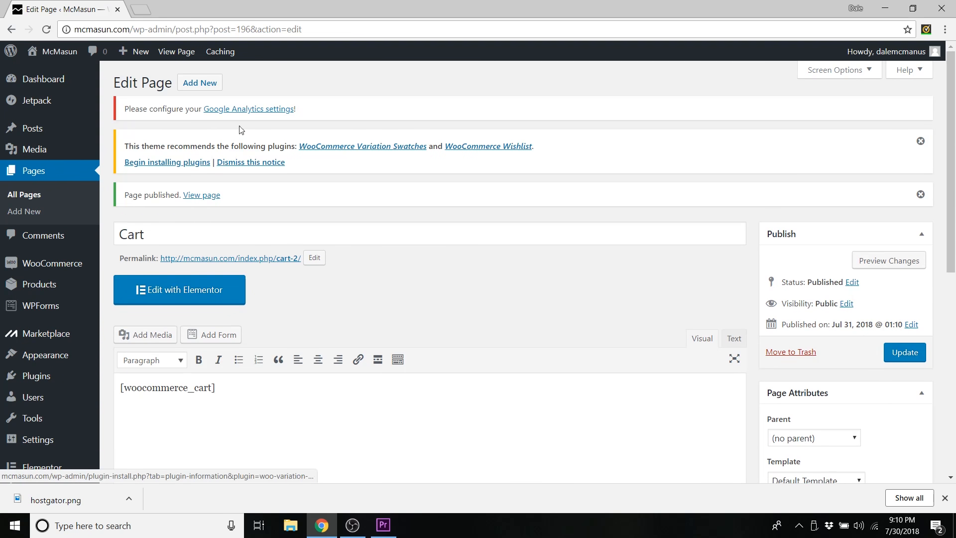
left_click(194, 92)
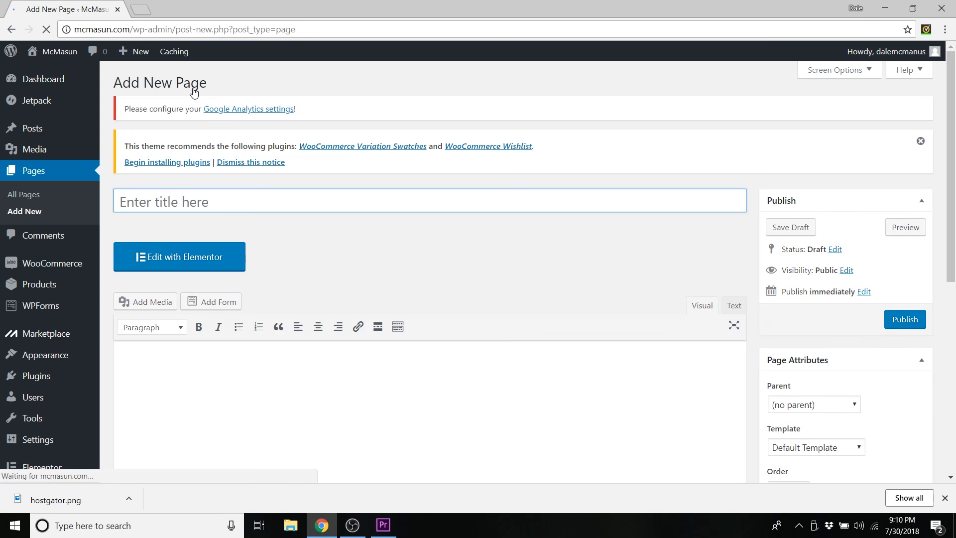
- Title the new page 'My Account' and add the [woocommerce_my_account] shortcode
left_click(148, 203)
type("My Account")
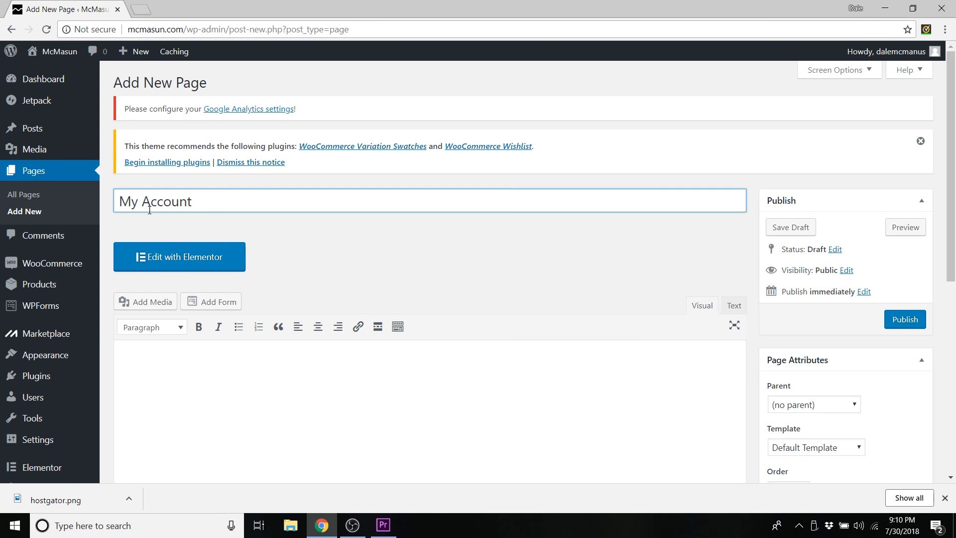
left_click(208, 371)
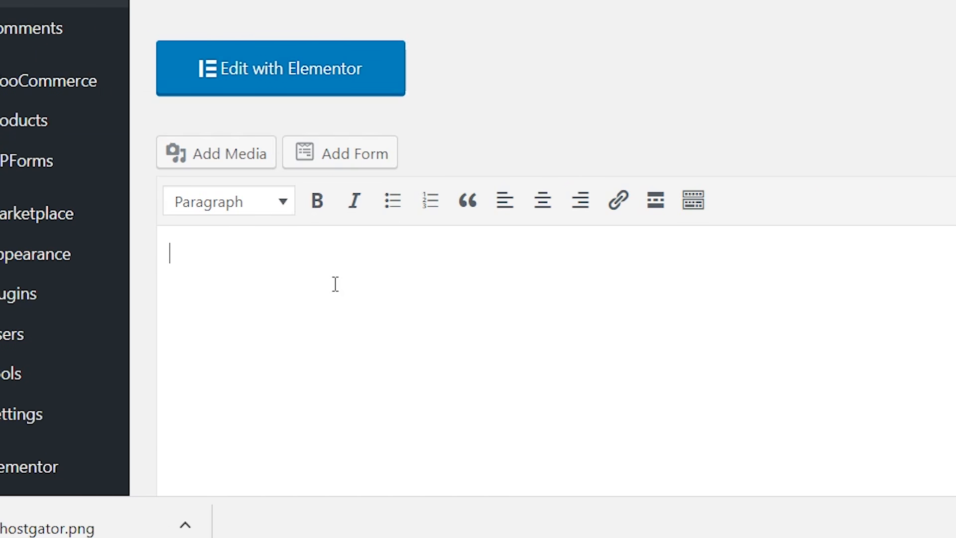
type("[woocommerce")
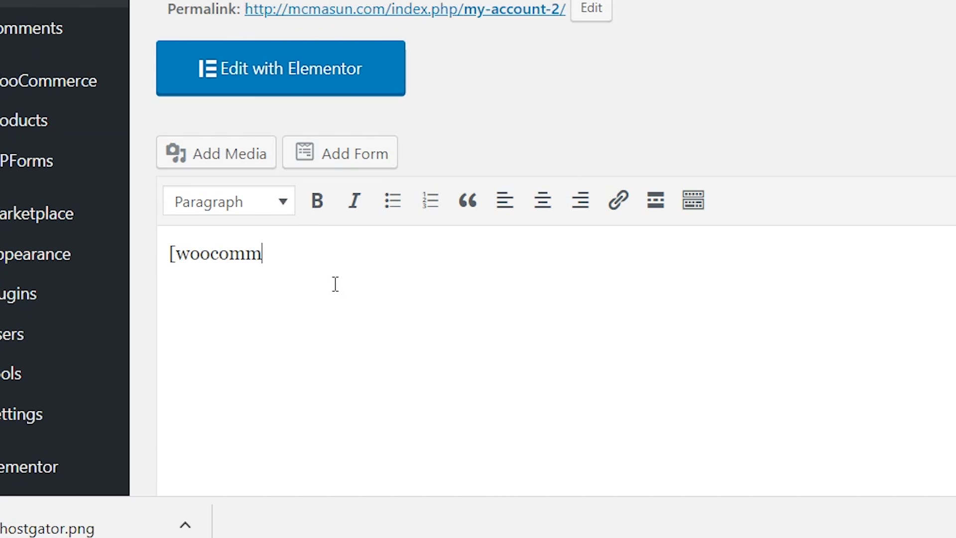
type("_my_account]")
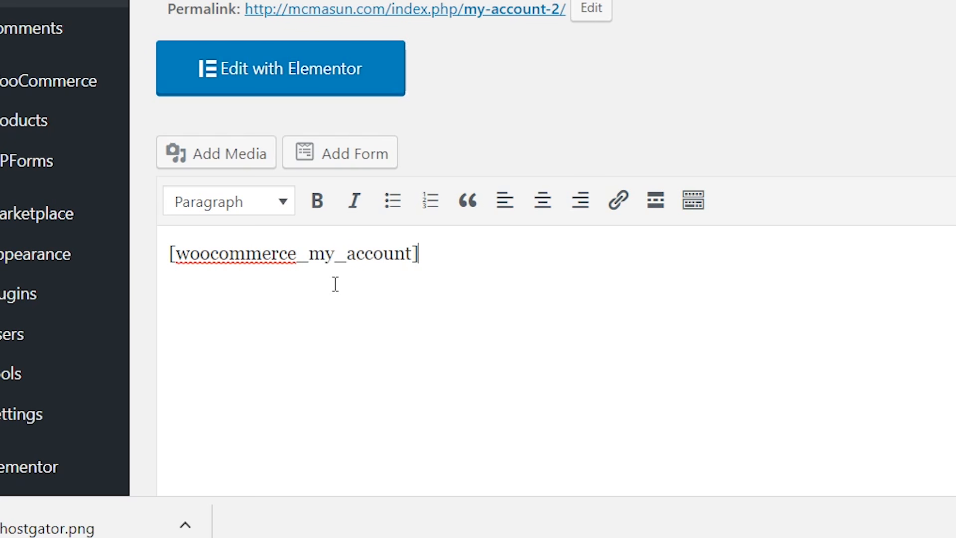
- Set the OceanWP Content Layout to Full Width and publish the My Account page
scroll(548, 279, "down", 5)
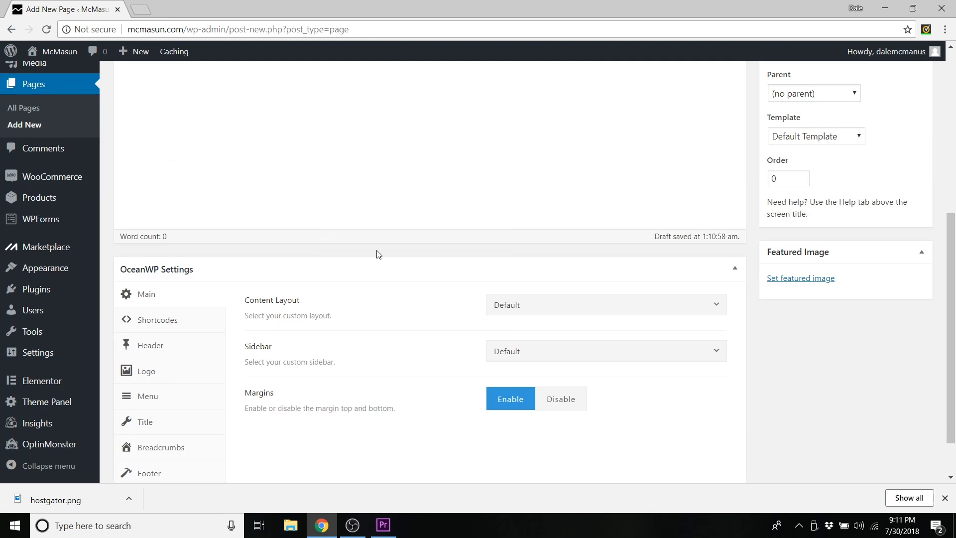
left_click(518, 307)
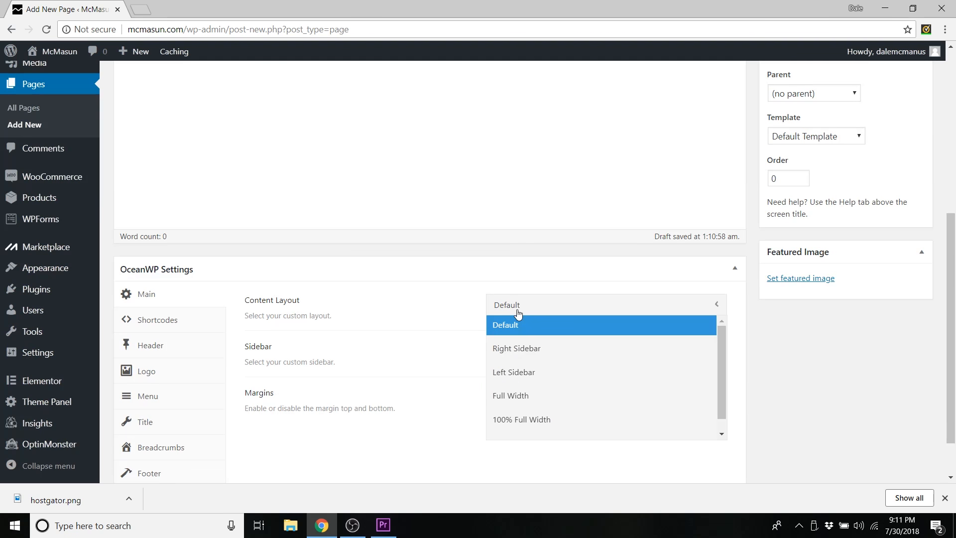
left_click(525, 396)
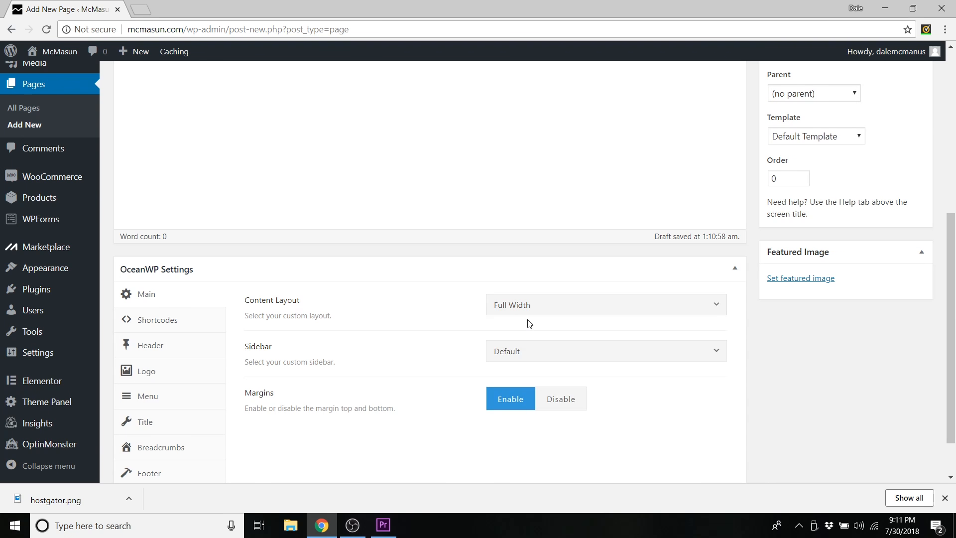
scroll(548, 329, "up", 5)
left_click(907, 257)
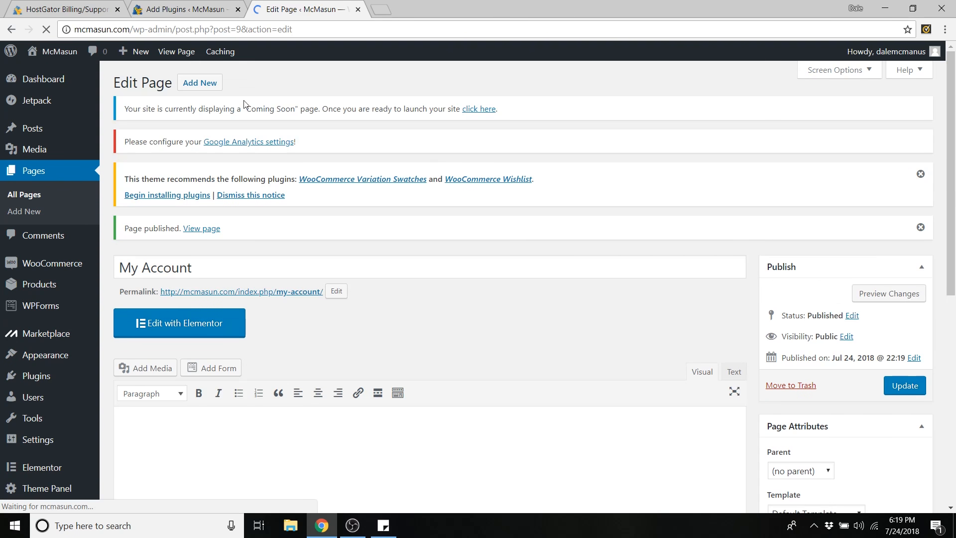
- Publish a new empty page titled 'Terms & Conditions'
left_click(198, 88)
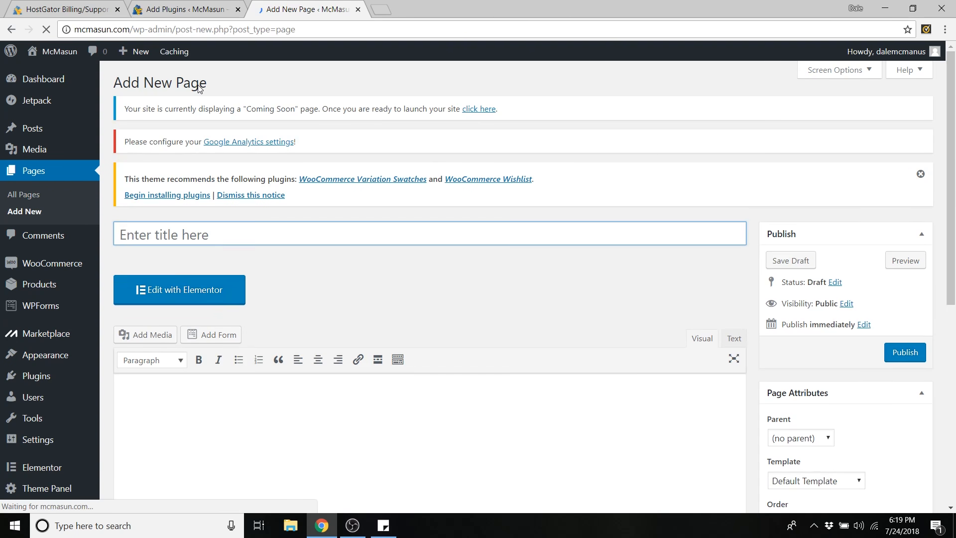
type("T")
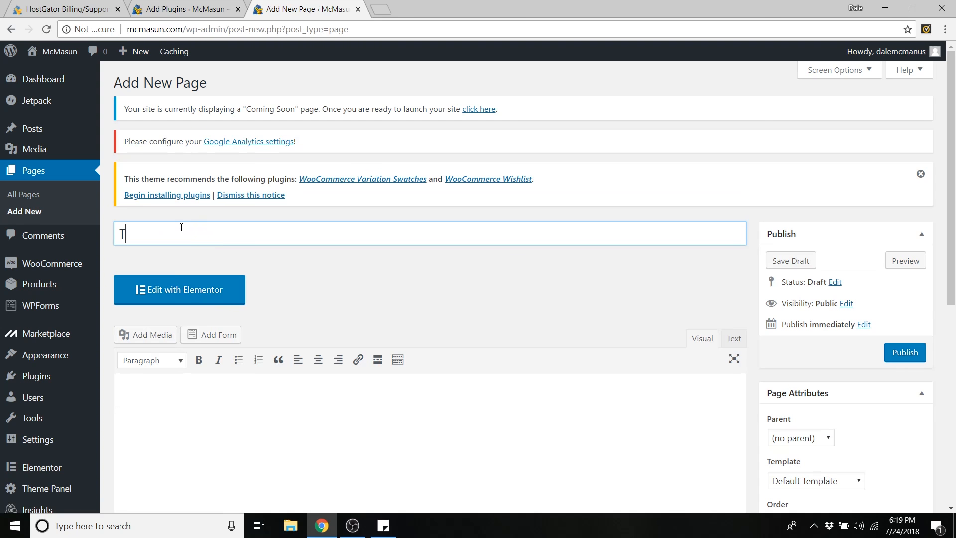
type("erms & Conditions")
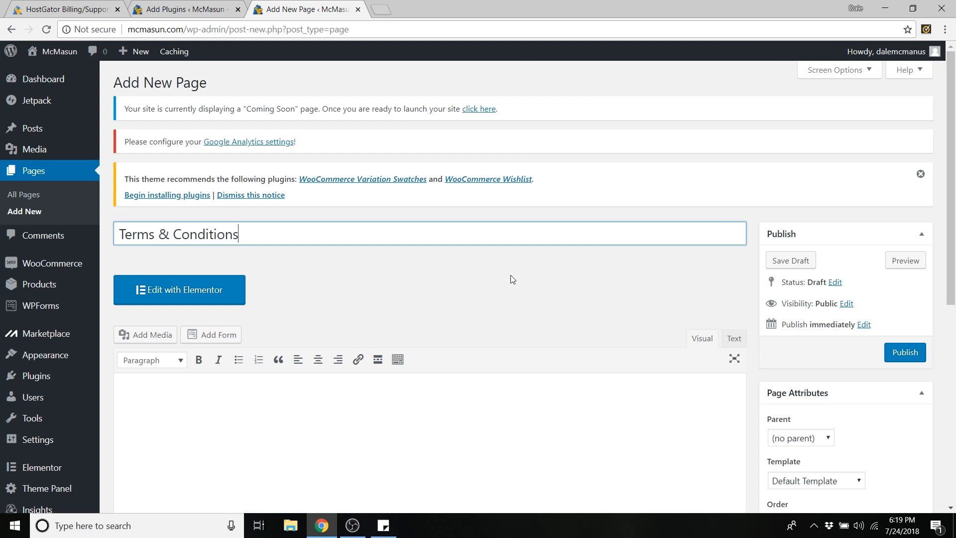
left_click(903, 359)
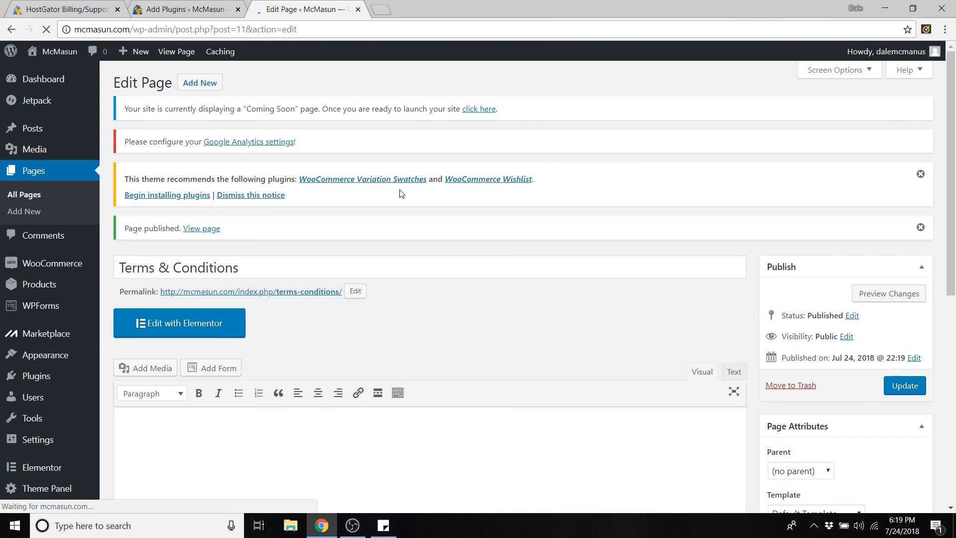
- Publish another empty page titled 'Privacy Policy'
left_click(202, 84)
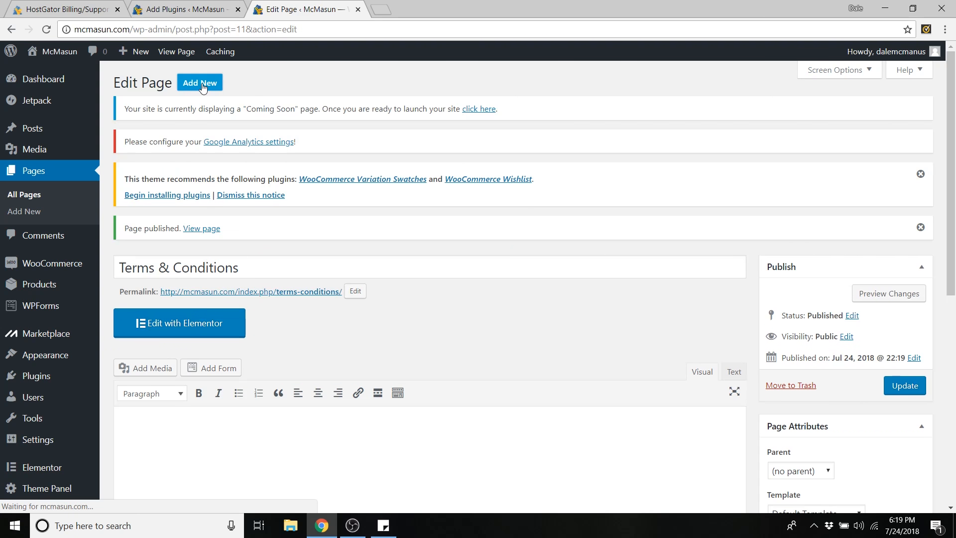
type("Privacy Policy")
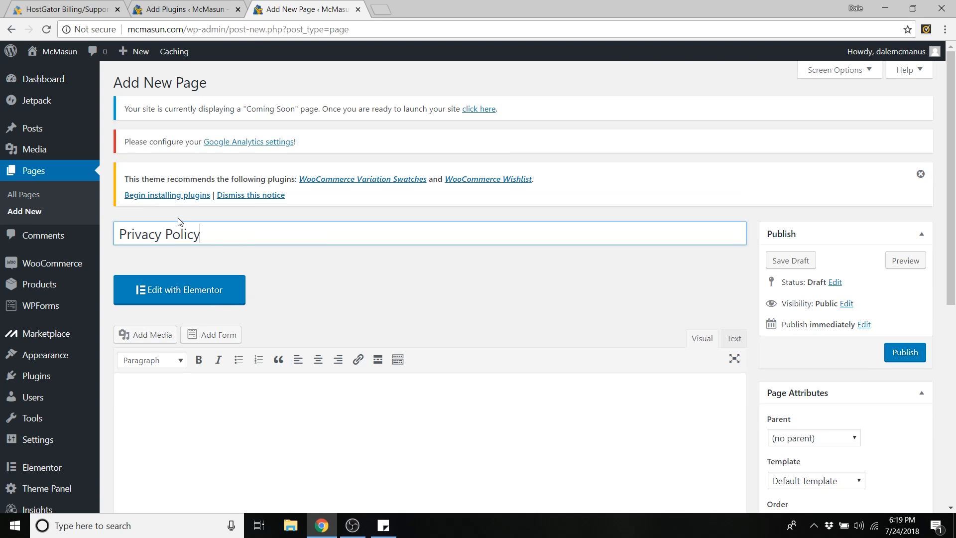
left_click(889, 352)
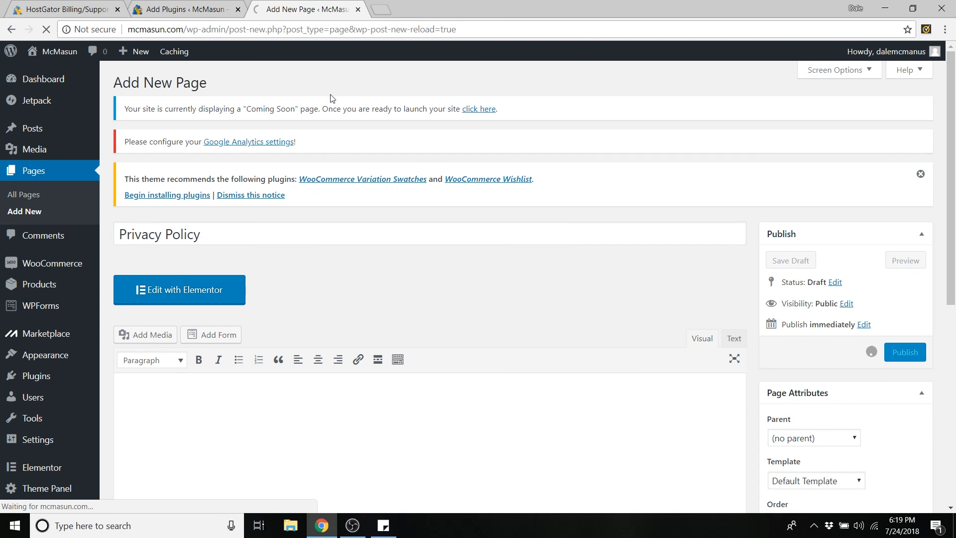
- In WooCommerce Advanced settings, assign the Cart, My Account and Terms & Conditions pages
mouse_move(60, 268)
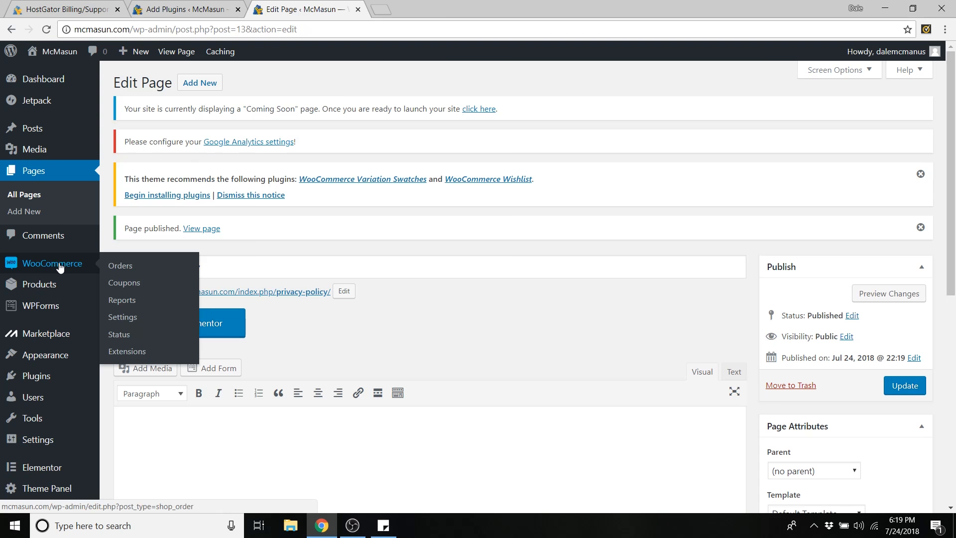
left_click(130, 317)
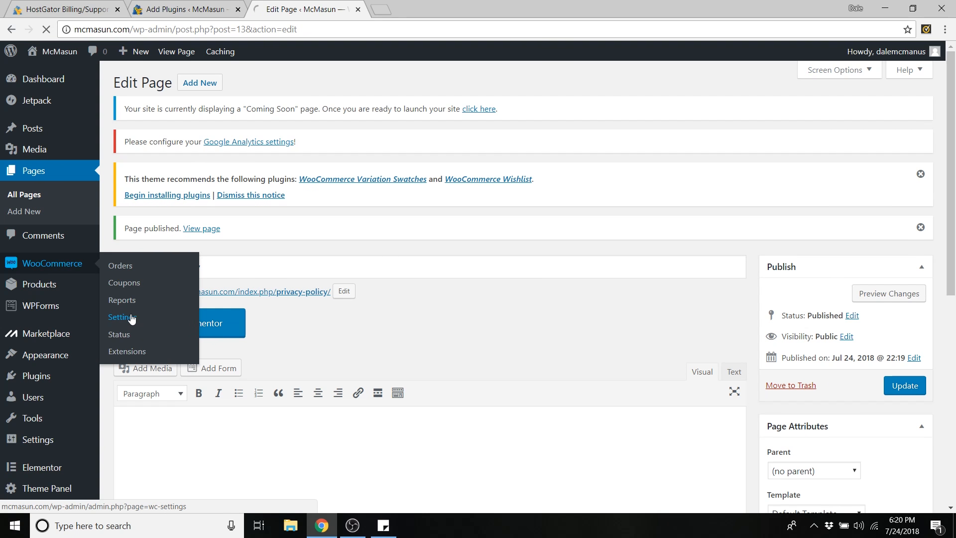
left_click(519, 94)
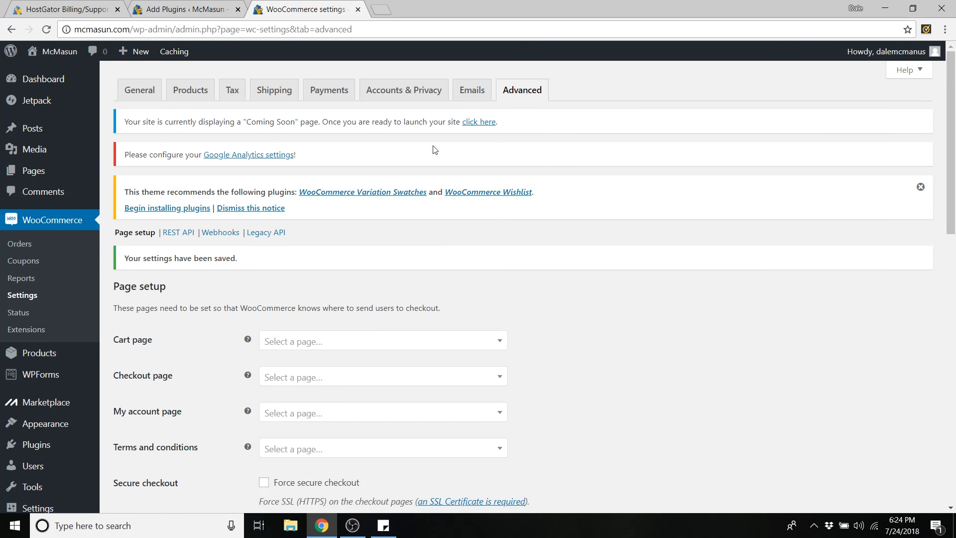
scroll(237, 156, "down", 4)
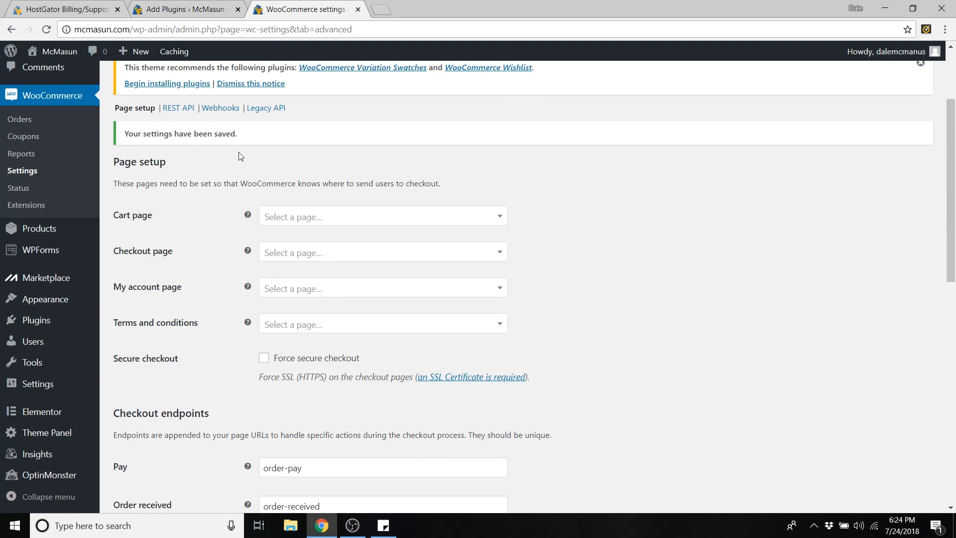
left_click(355, 160)
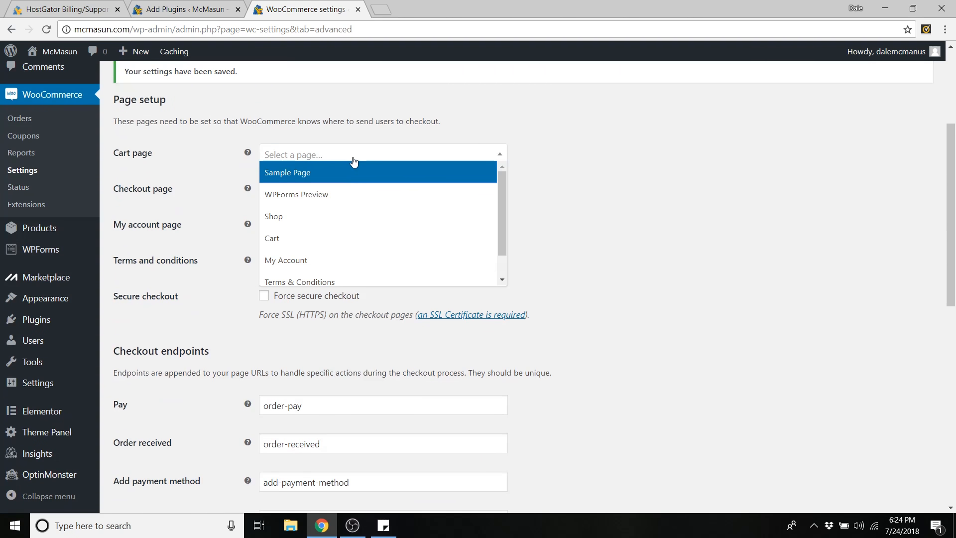
left_click(300, 243)
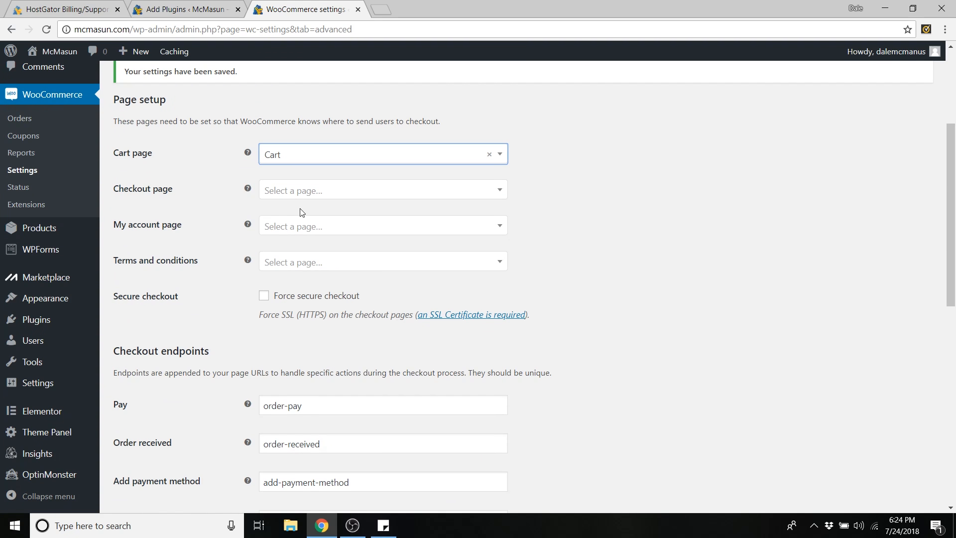
left_click(321, 227)
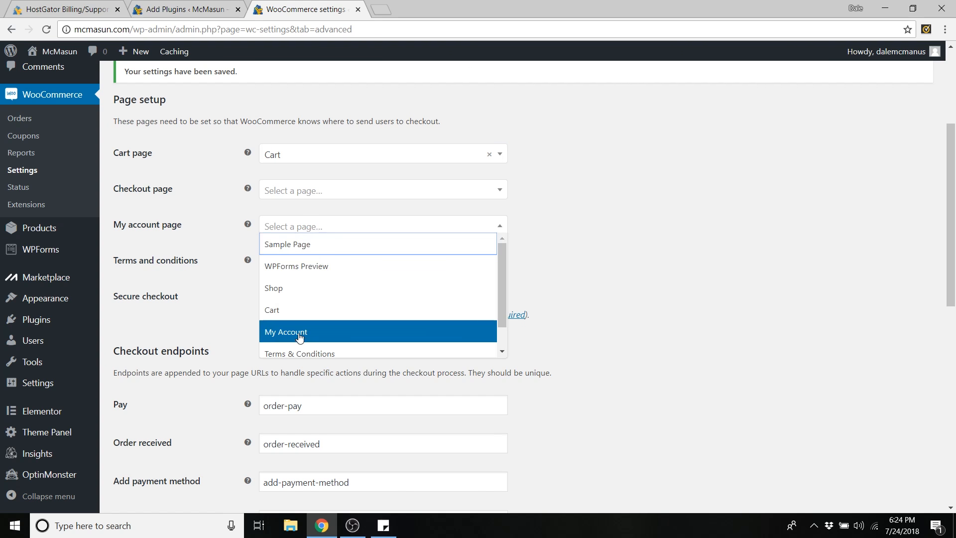
left_click(321, 332)
left_click(297, 266)
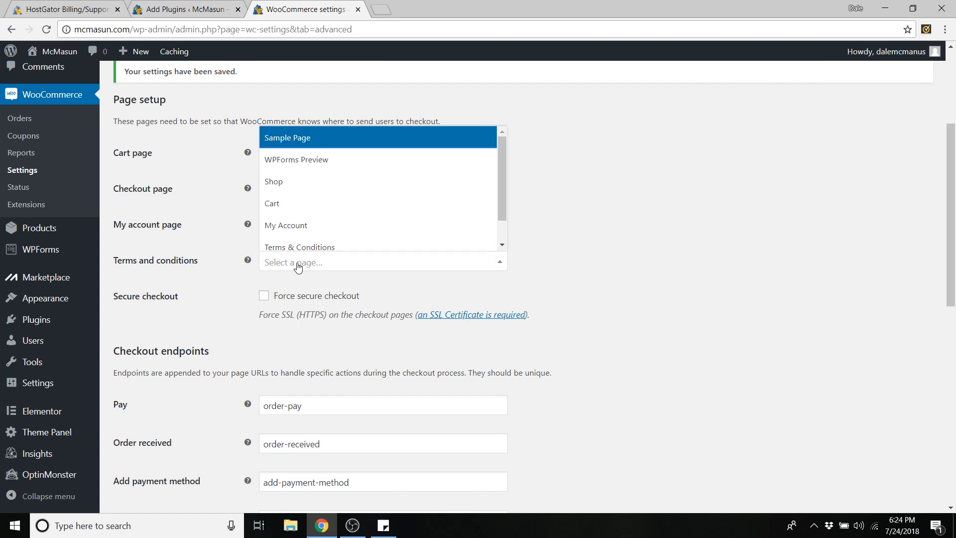
left_click(299, 247)
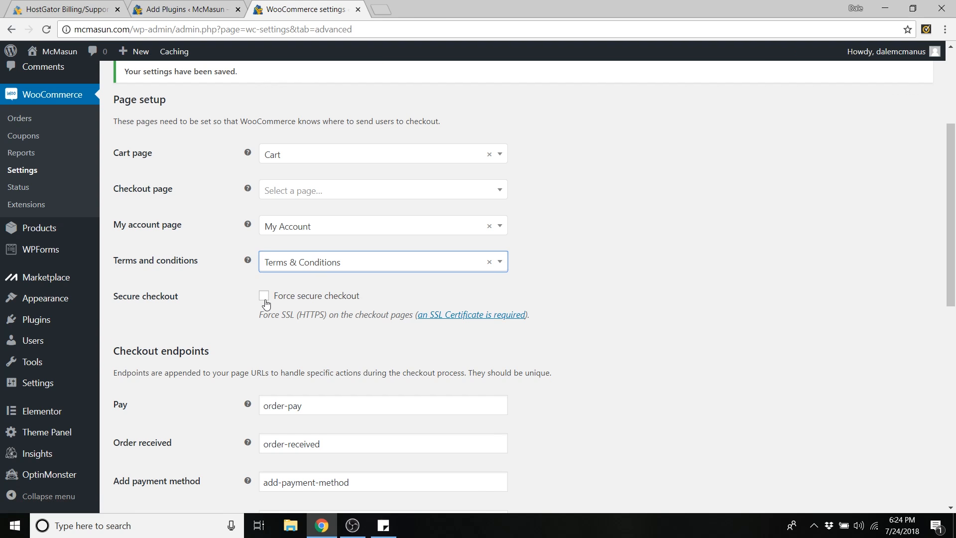
- Save the WooCommerce page setup changes
scroll(342, 270, "down", 1)
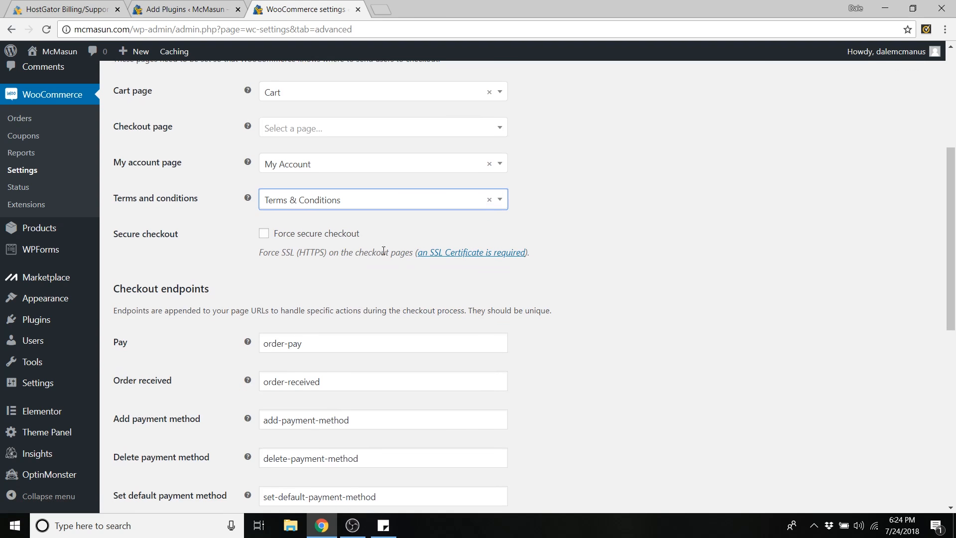
scroll(614, 273, "down", 8)
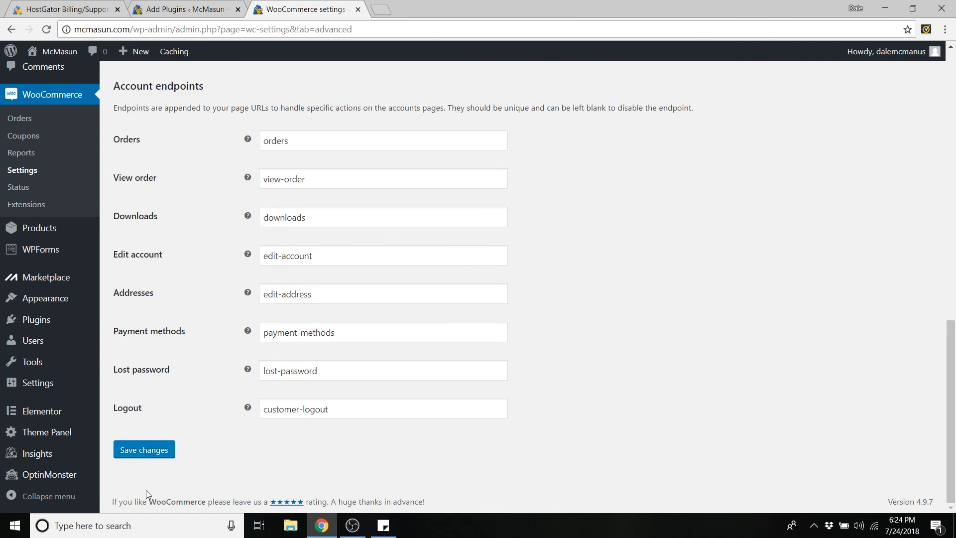
left_click(150, 455)
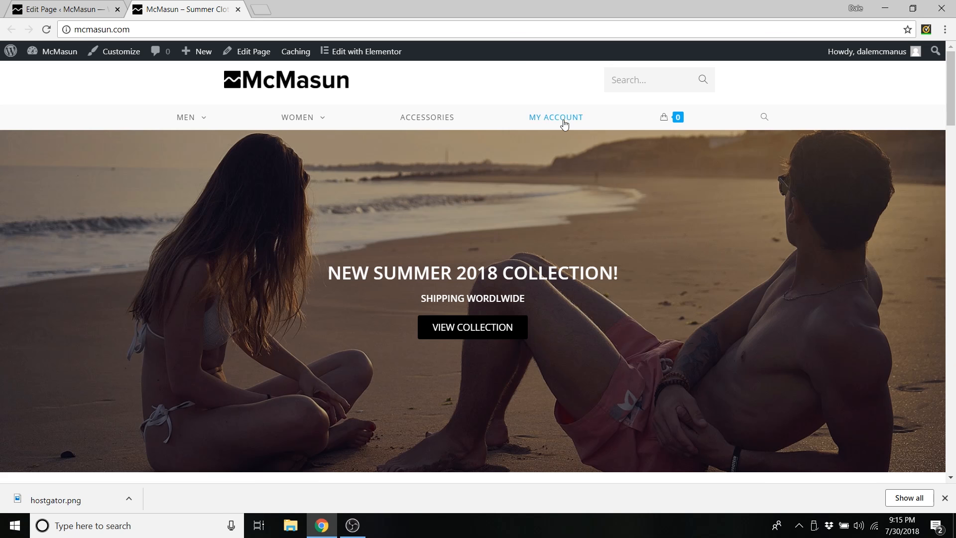
- Review the storefront's My Account dashboard, then open the empty cart page
left_click(560, 121)
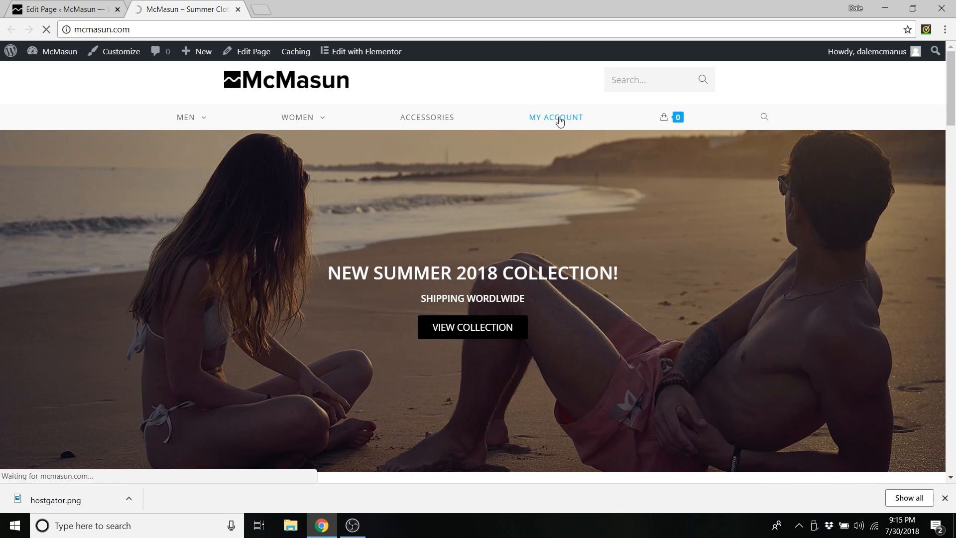
scroll(540, 220, "down", 1)
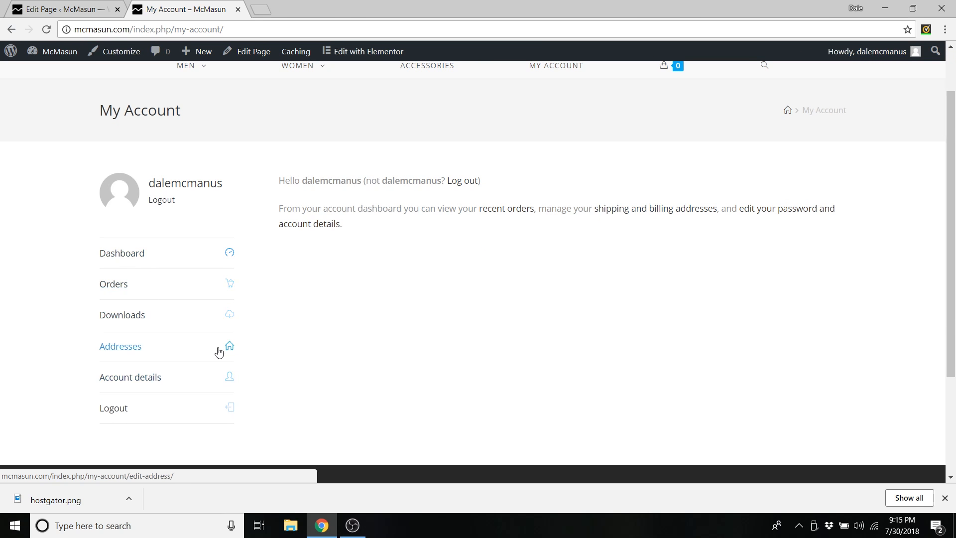
scroll(299, 299, "up", 1)
mouse_move(665, 134)
left_click(665, 133)
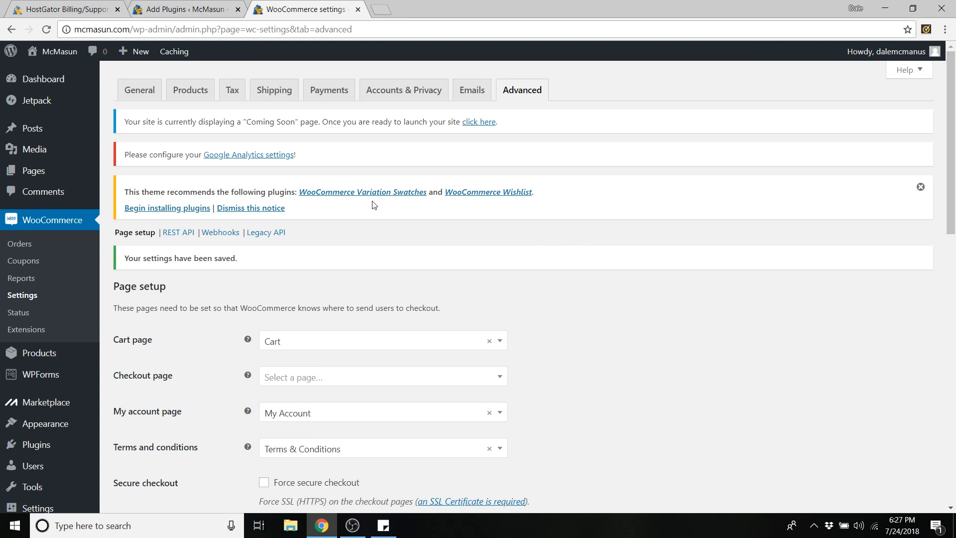
- Create a new page titled 'Homepage'
mouse_move(34, 176)
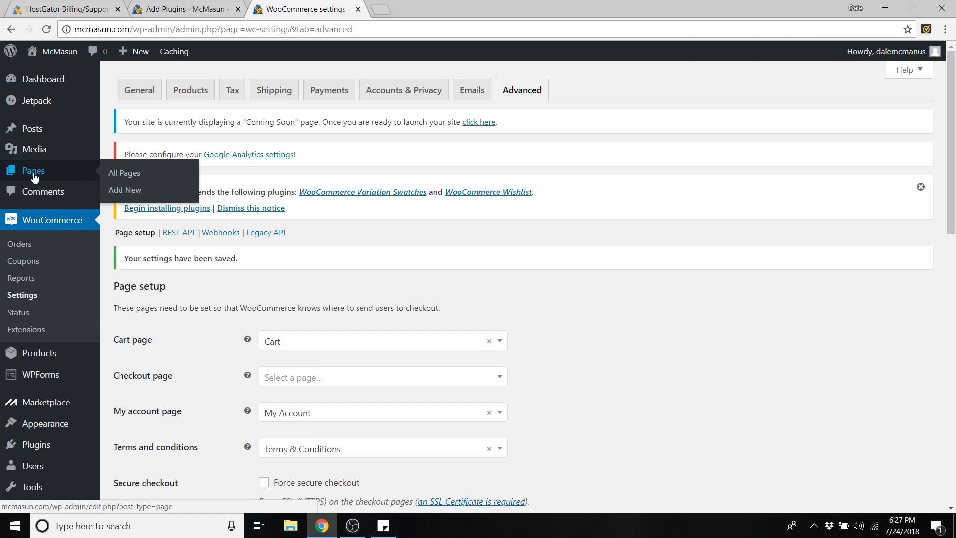
left_click(132, 191)
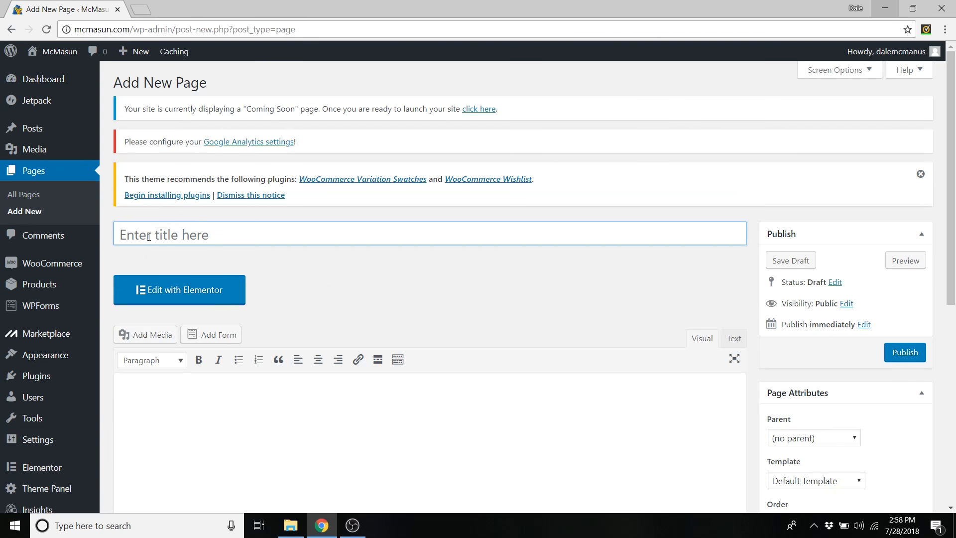
type("Homepage")
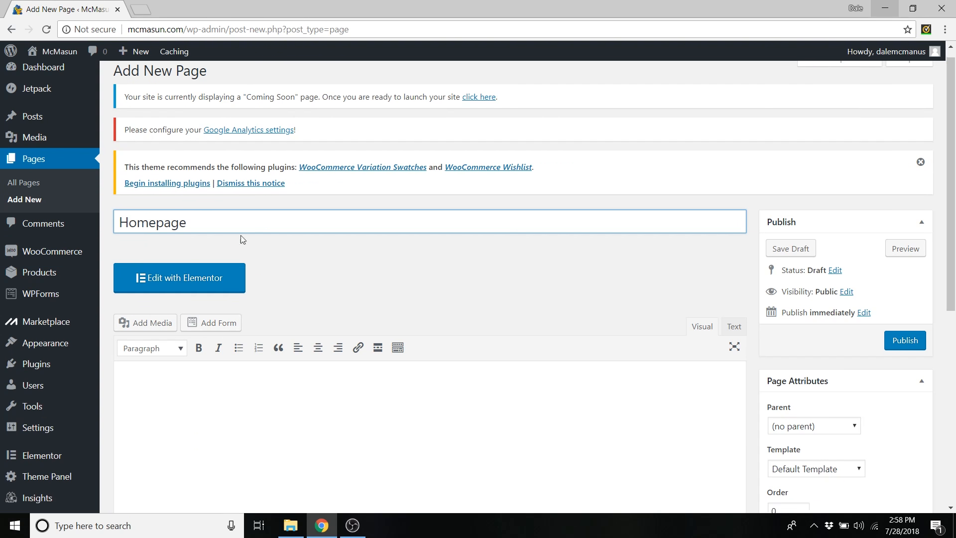
scroll(503, 268, "down", 7)
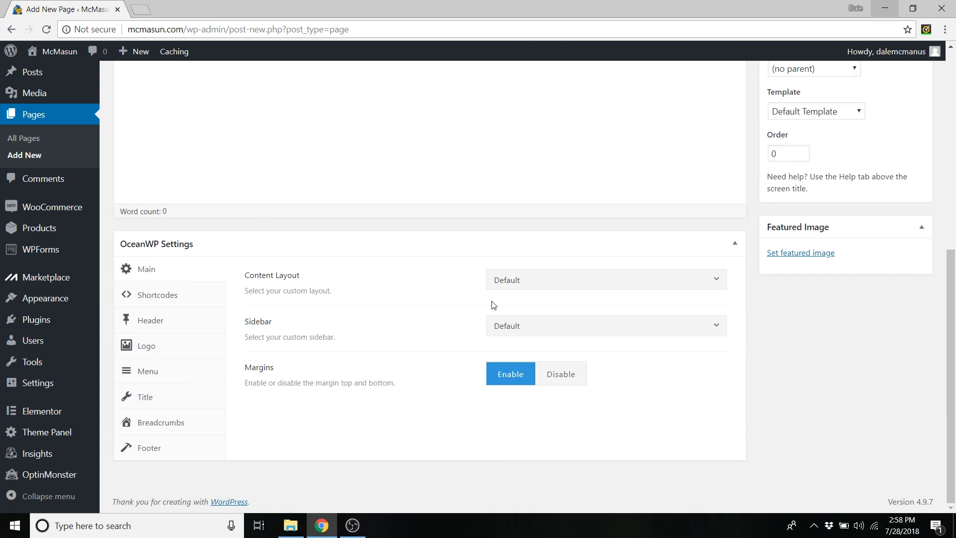
- In OceanWP Settings, use a 100% Full Width layout and disable the top bar and page title
left_click(536, 280)
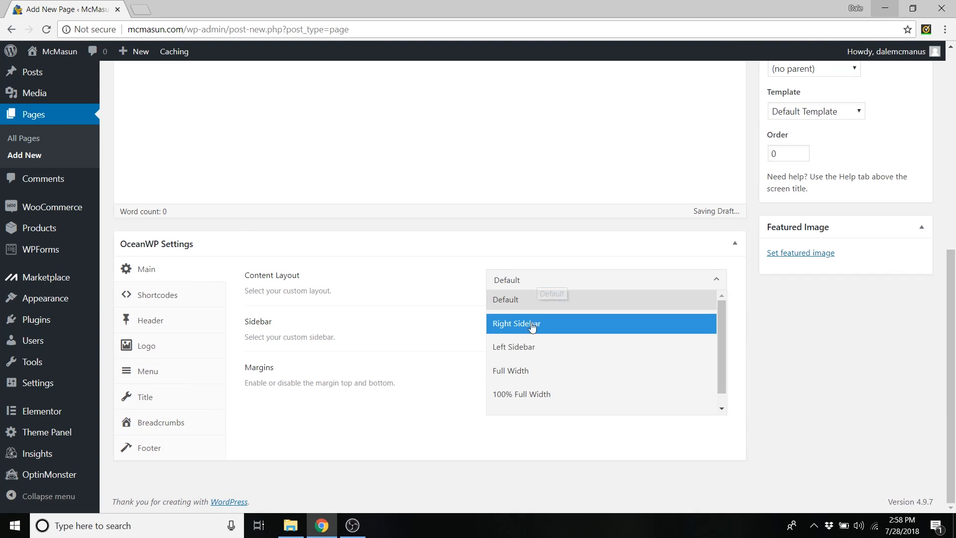
left_click(525, 394)
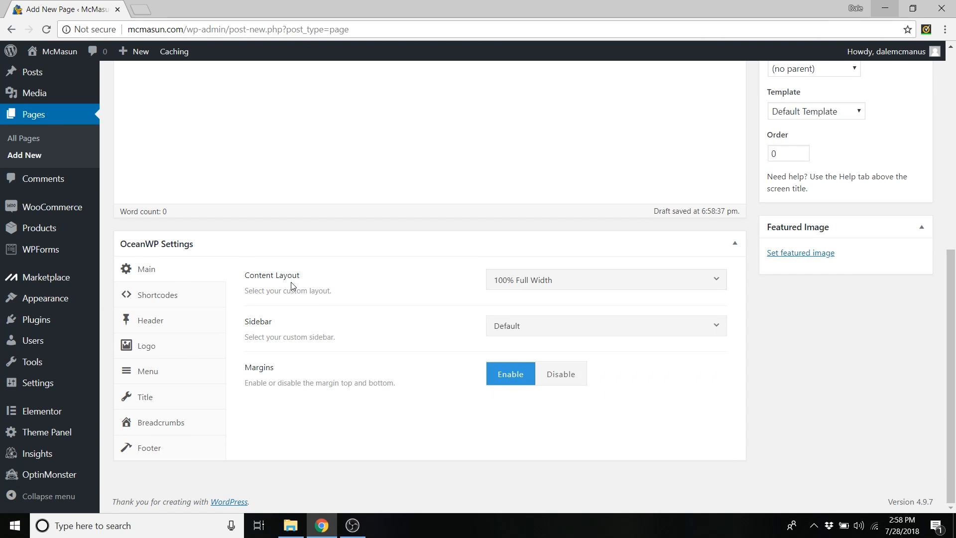
left_click(153, 325)
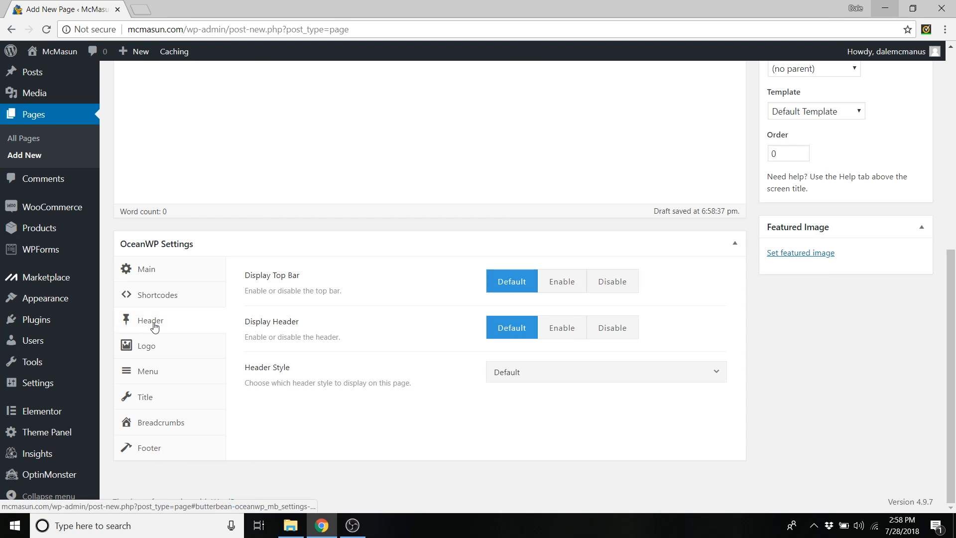
left_click(609, 290)
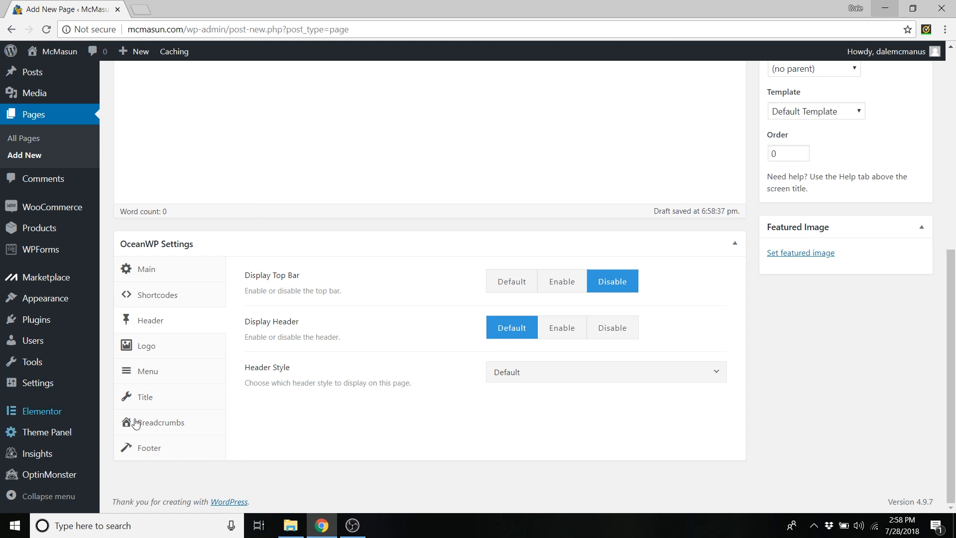
left_click(154, 402)
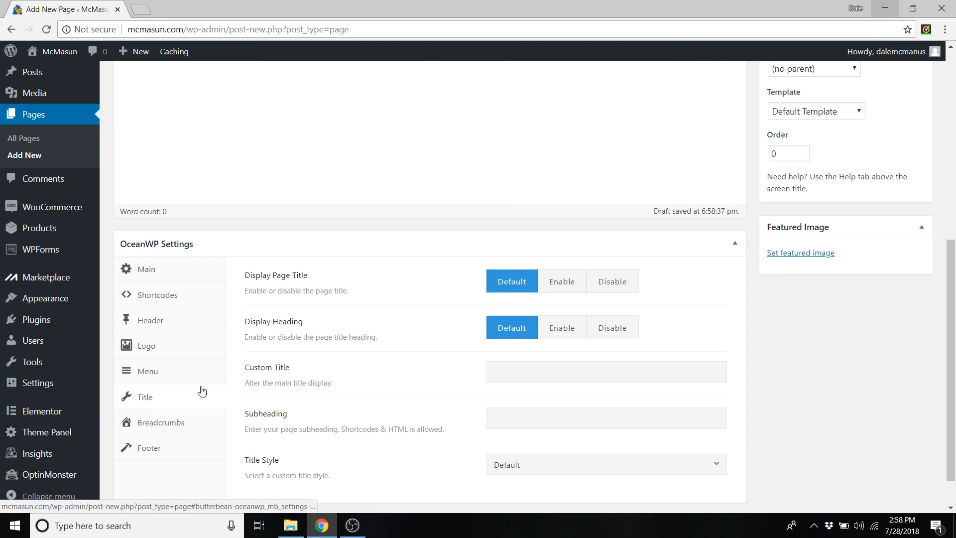
left_click(612, 286)
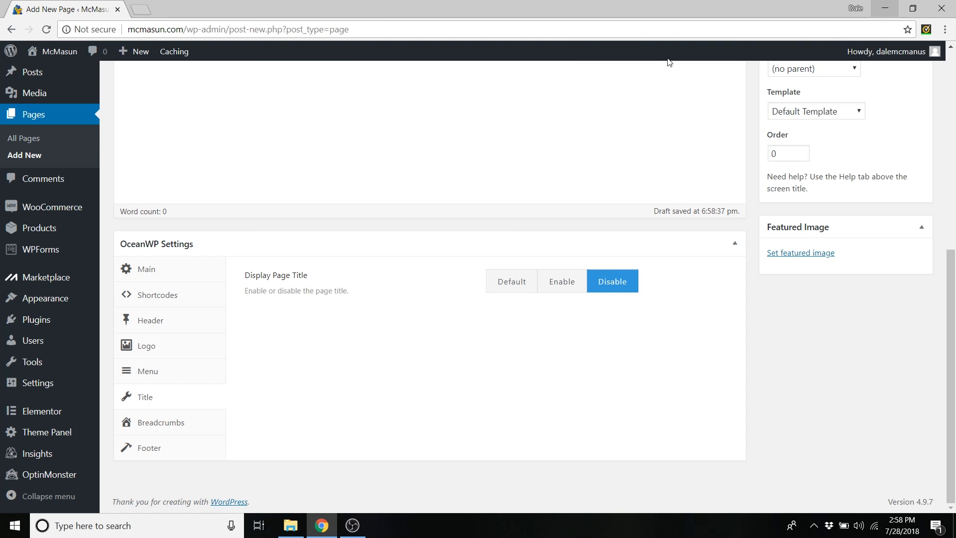
- Publish the Homepage page and view the live site
scroll(599, 120, "up", 7)
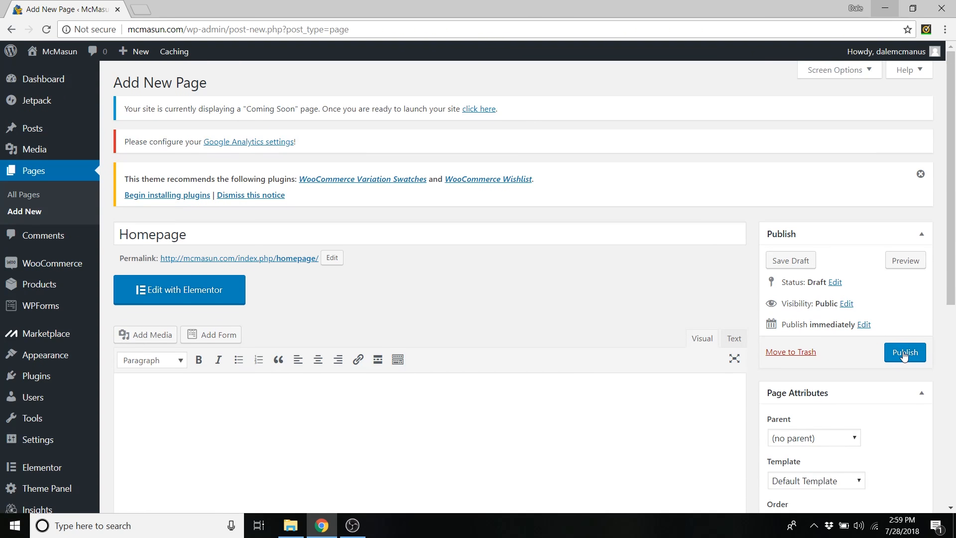
left_click(904, 353)
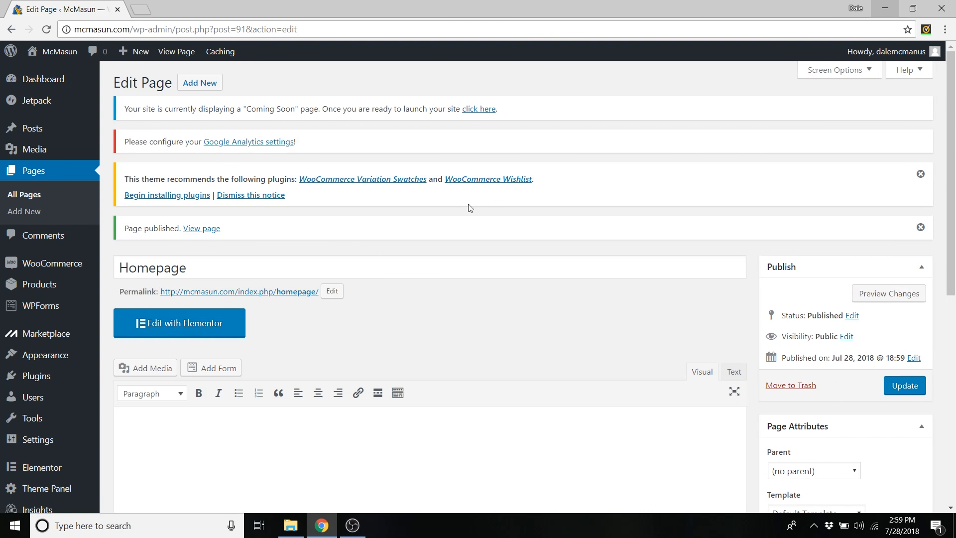
mouse_move(60, 55)
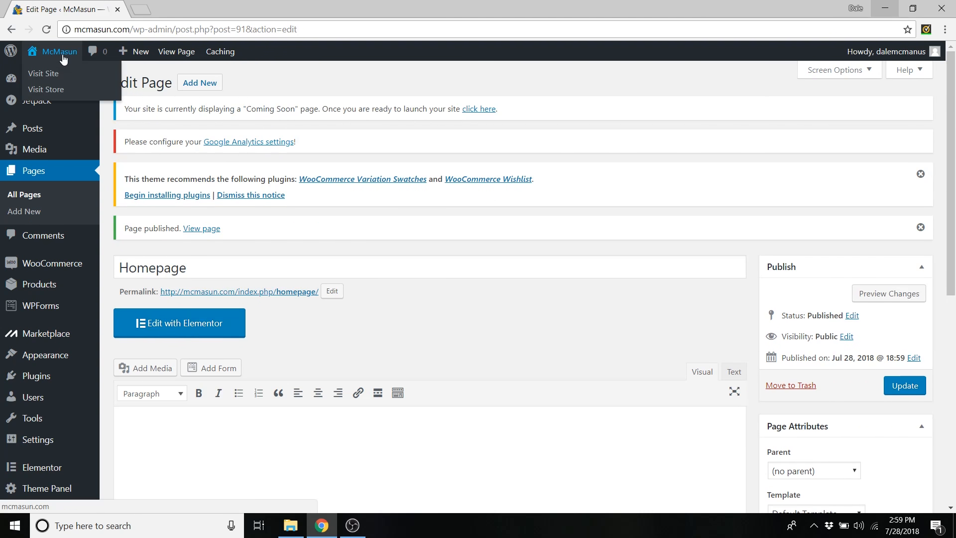
left_click(39, 78)
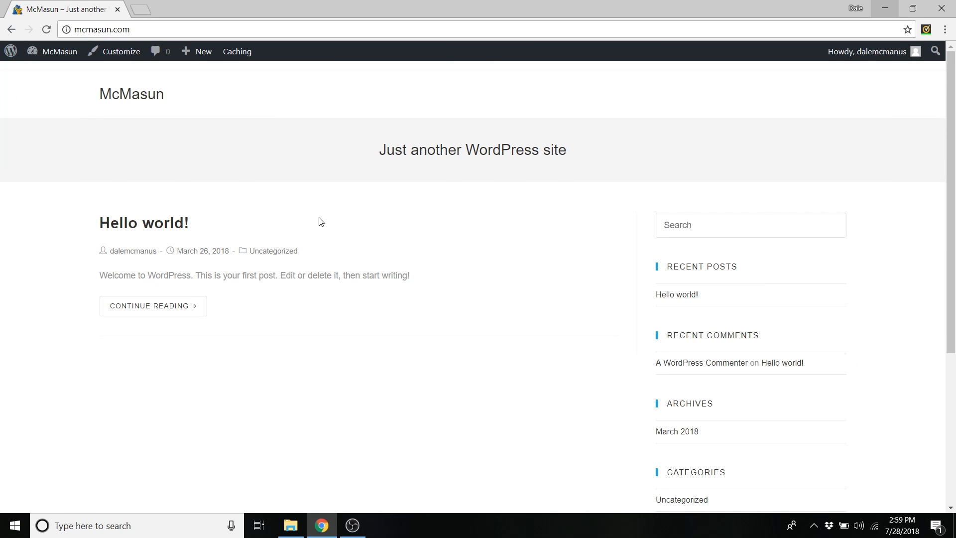
- In the Customizer's Homepage Settings, choose A static page with Homepage as the front page
left_click_drag(98, 226, 206, 225)
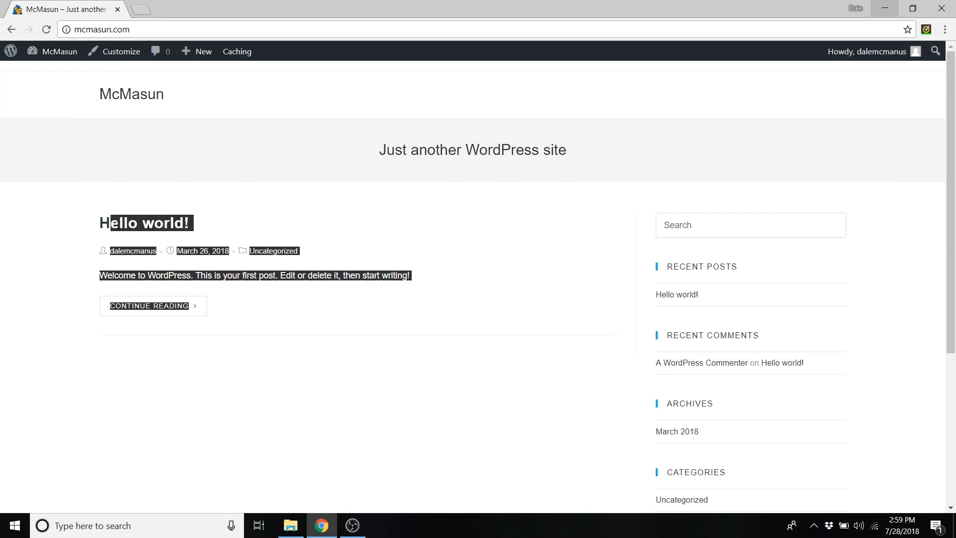
left_click(215, 223)
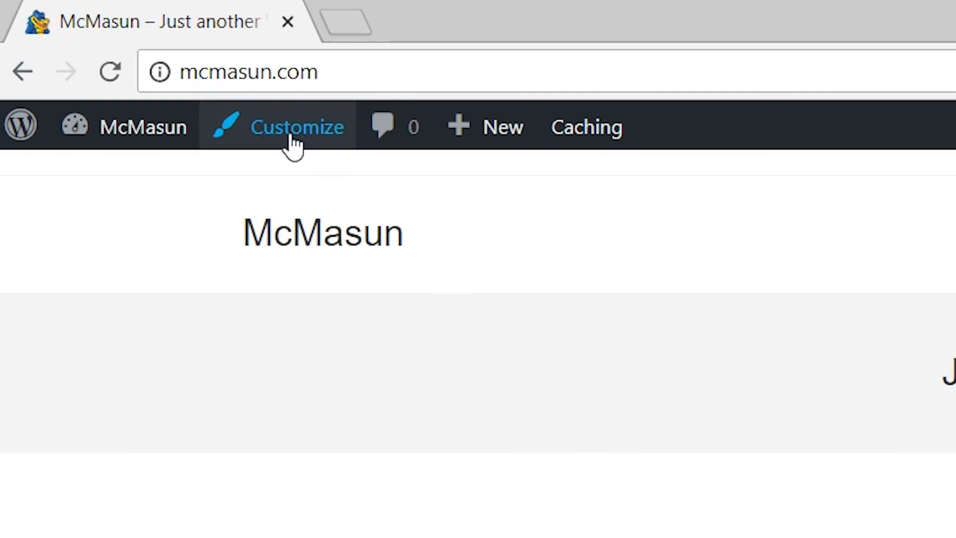
left_click(292, 139)
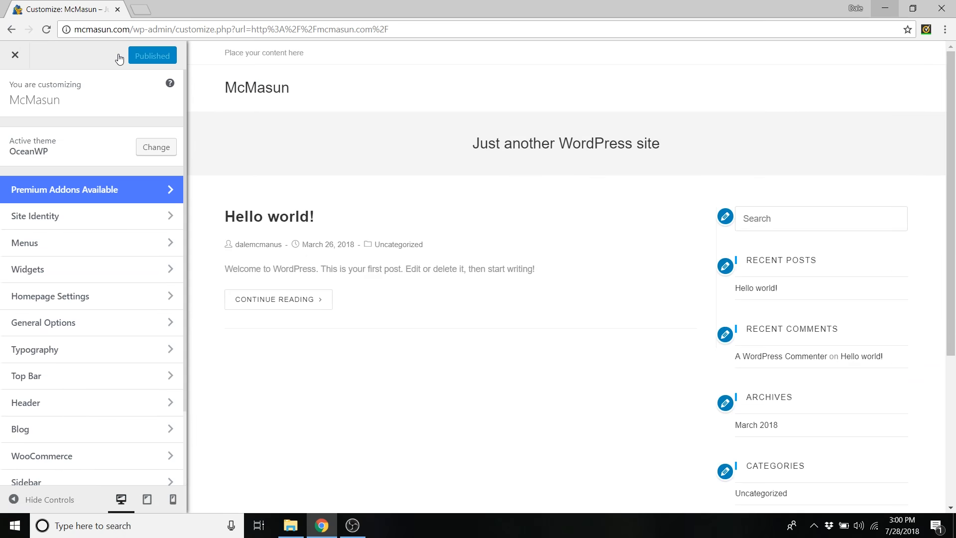
left_click(86, 299)
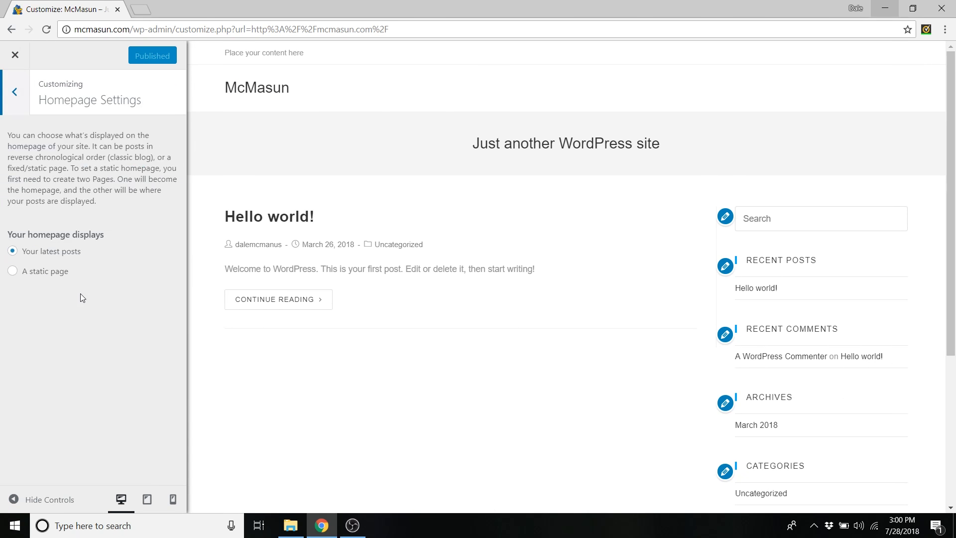
left_click(13, 273)
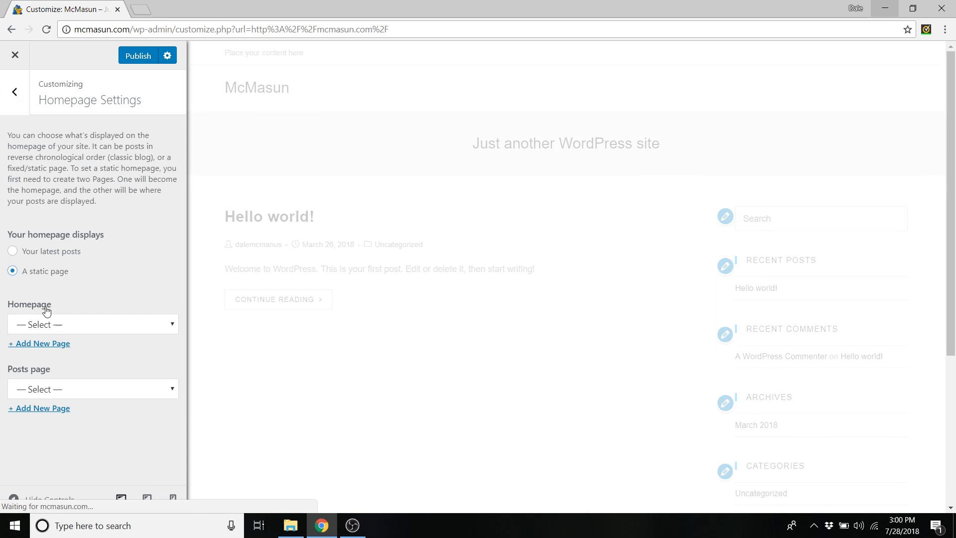
left_click(66, 325)
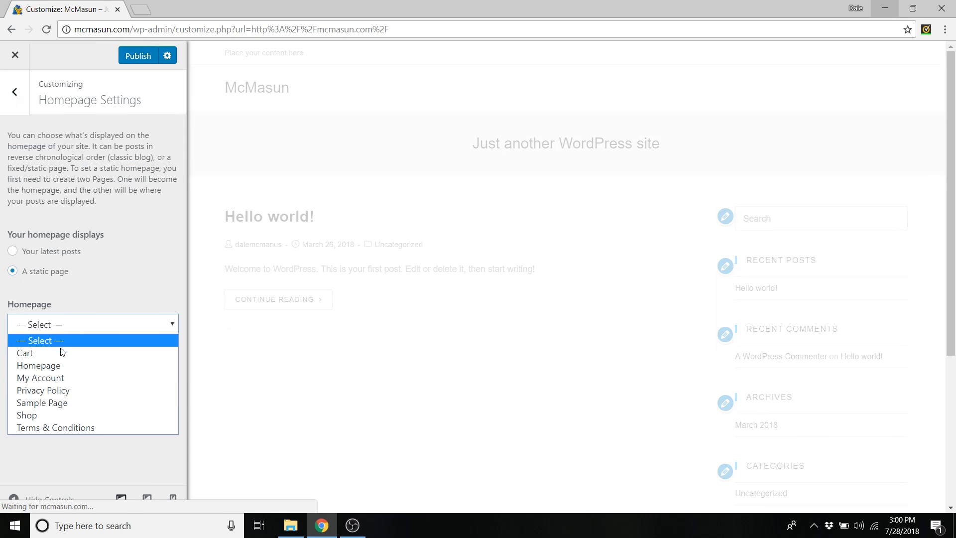
left_click(80, 367)
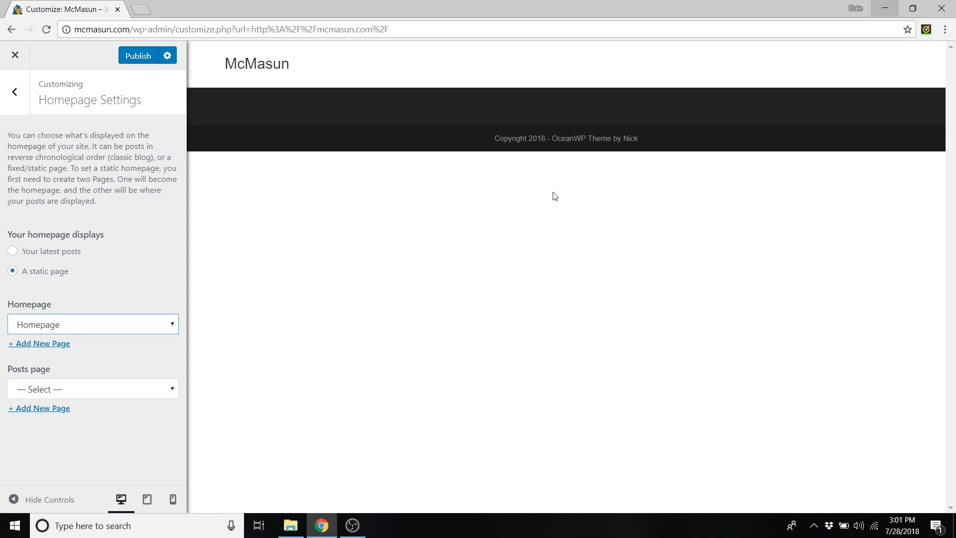
- Publish the homepage setting, close the Customizer and return to the Dashboard
left_click(140, 58)
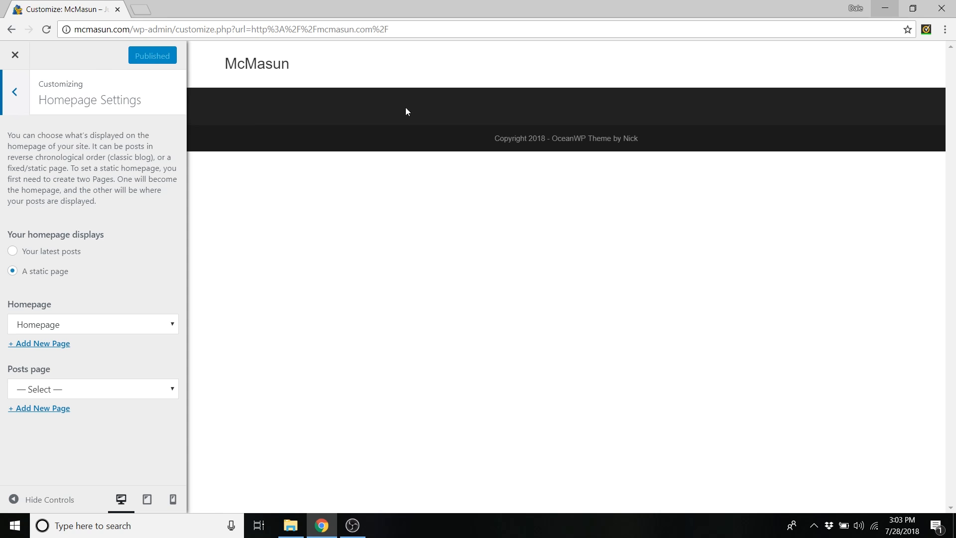
left_click(15, 56)
mouse_move(69, 59)
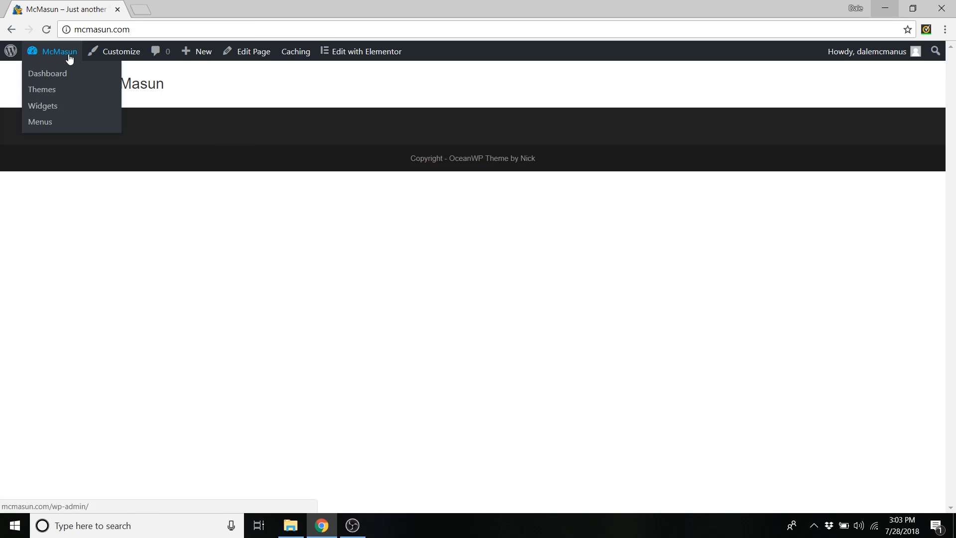
left_click(54, 74)
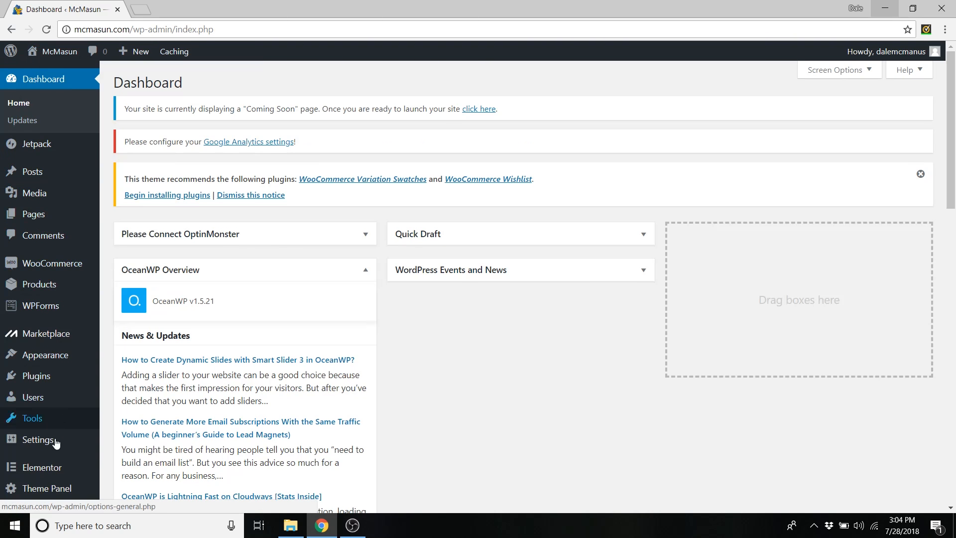
- Import 'Homepage eCommerce CAPW' from Desktop > Elementor Templates - eCommerce into My Templates
mouse_move(56, 478)
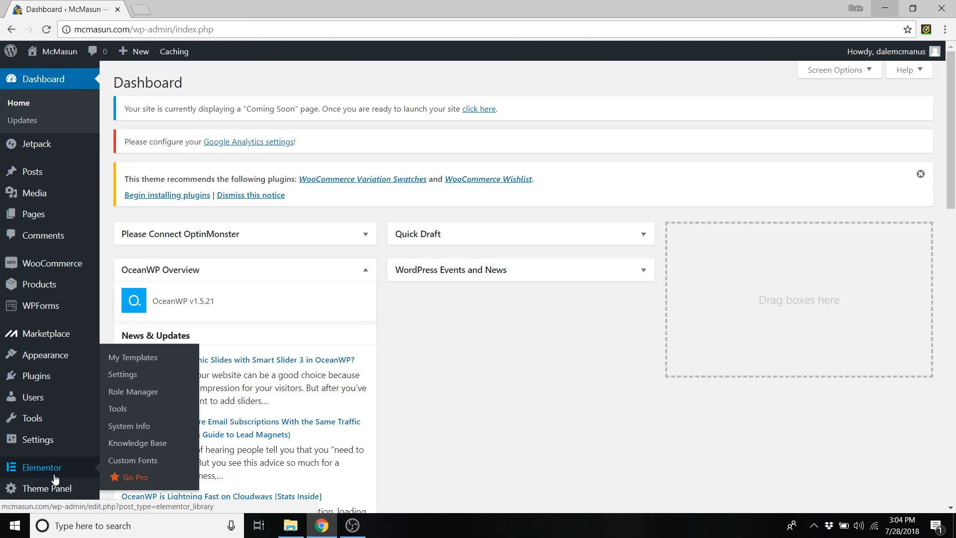
left_click(152, 359)
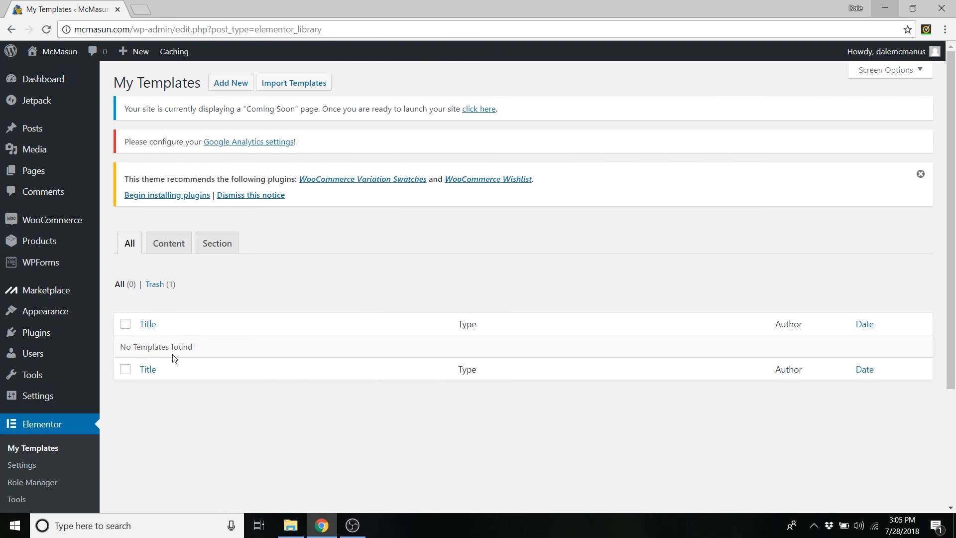
left_click(293, 85)
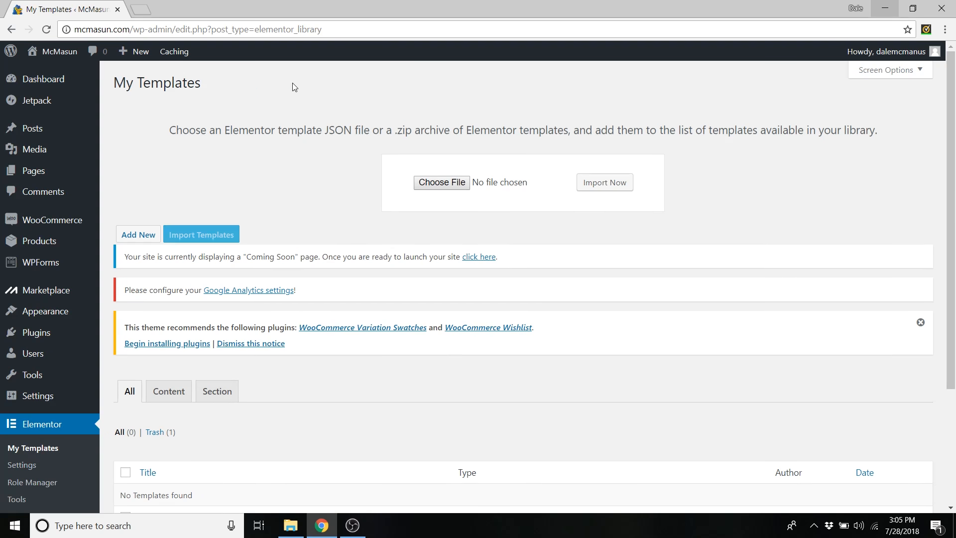
left_click(448, 183)
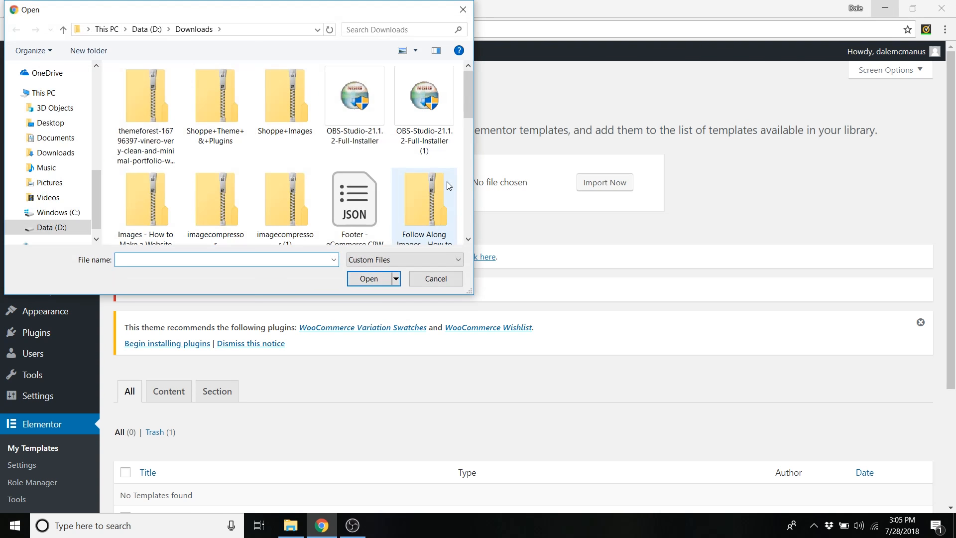
left_click(50, 122)
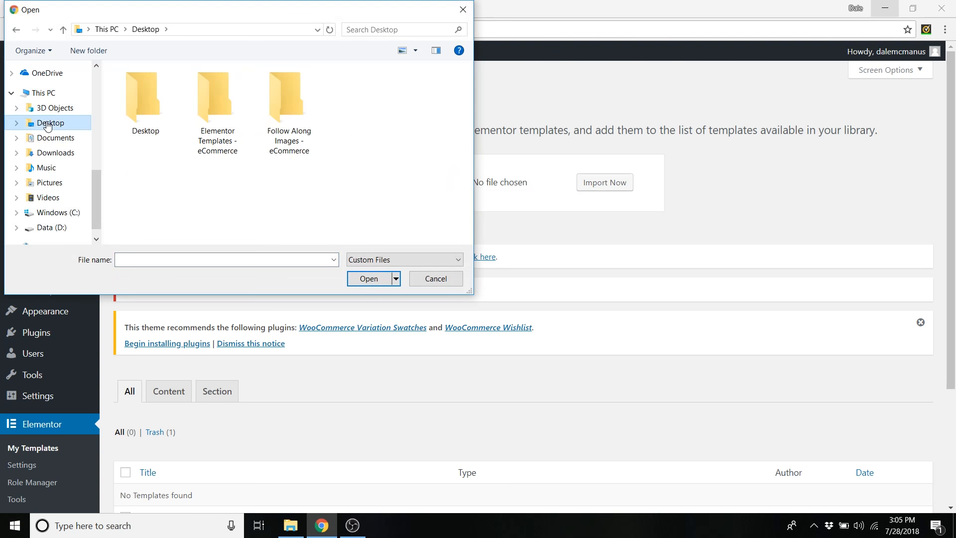
double_click(223, 107)
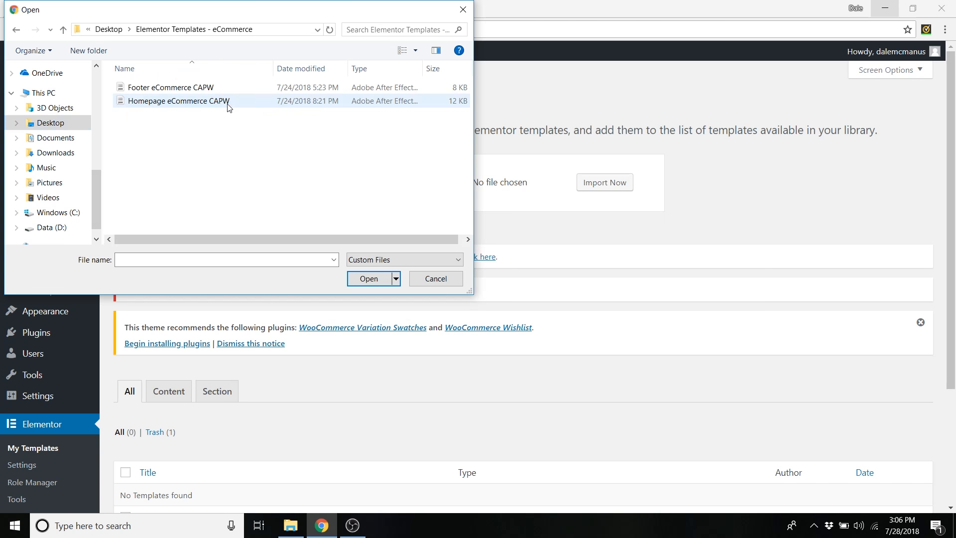
left_click(176, 103)
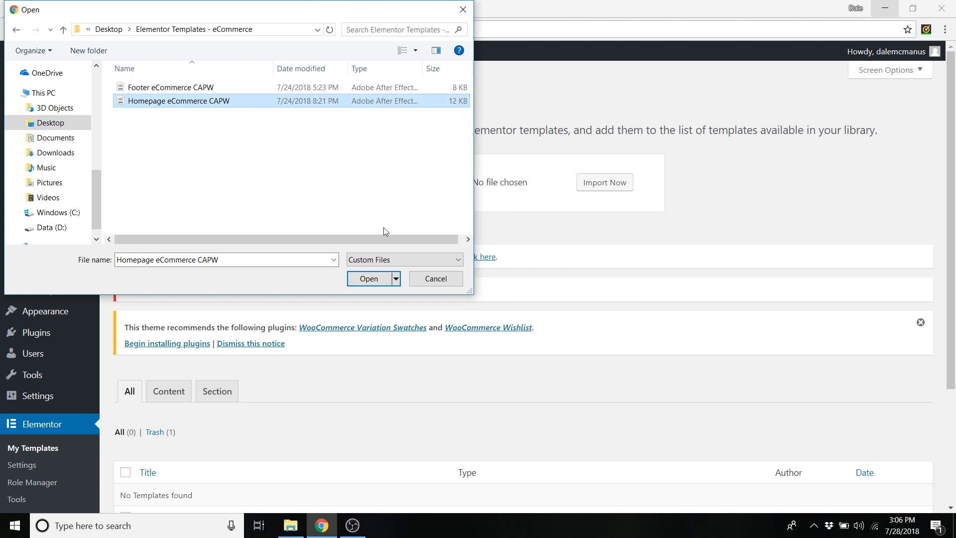
left_click(369, 279)
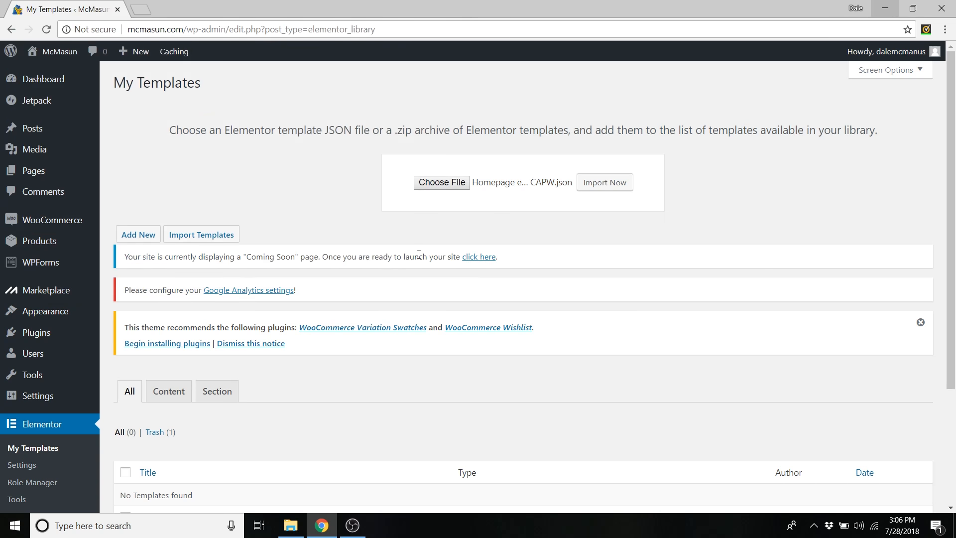
left_click(611, 188)
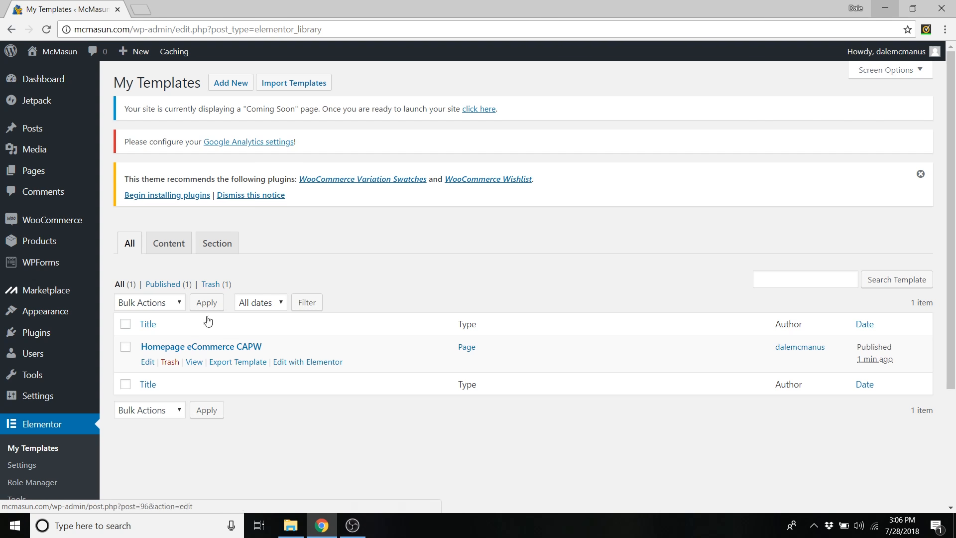
mouse_move(55, 52)
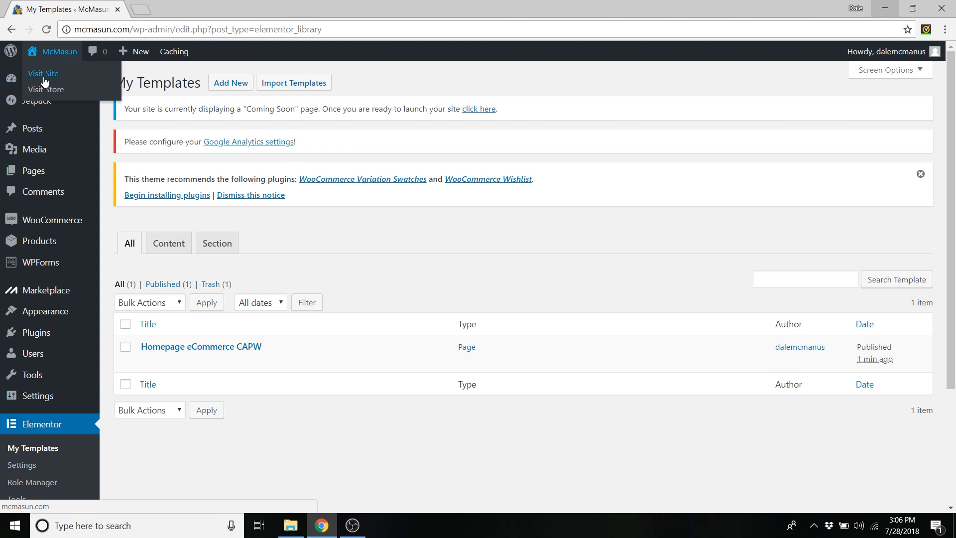
left_click(44, 76)
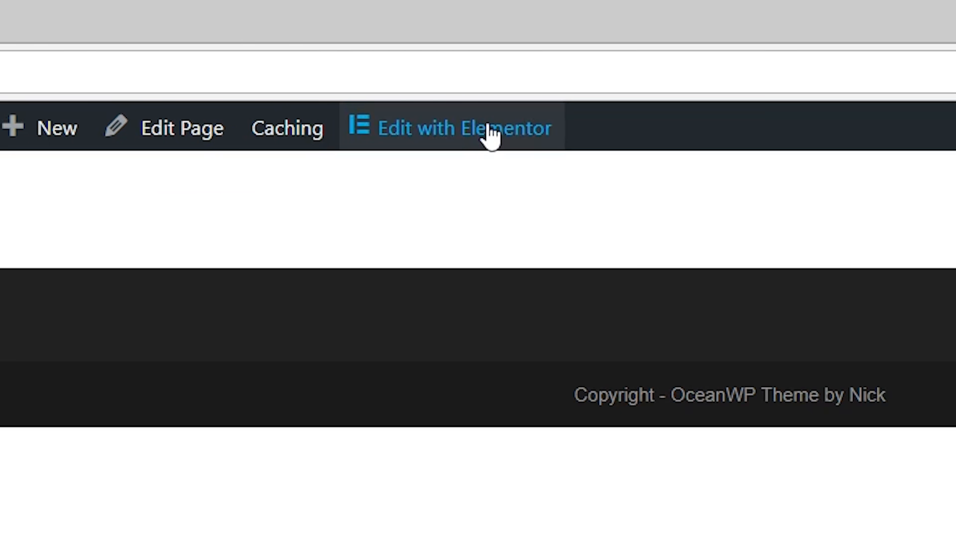
left_click(491, 135)
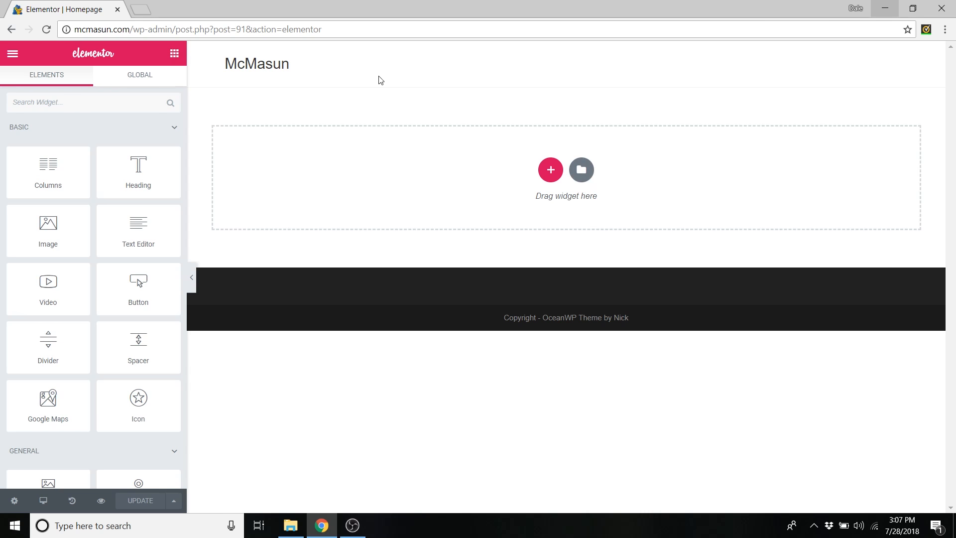
scroll(145, 179, "down", 2)
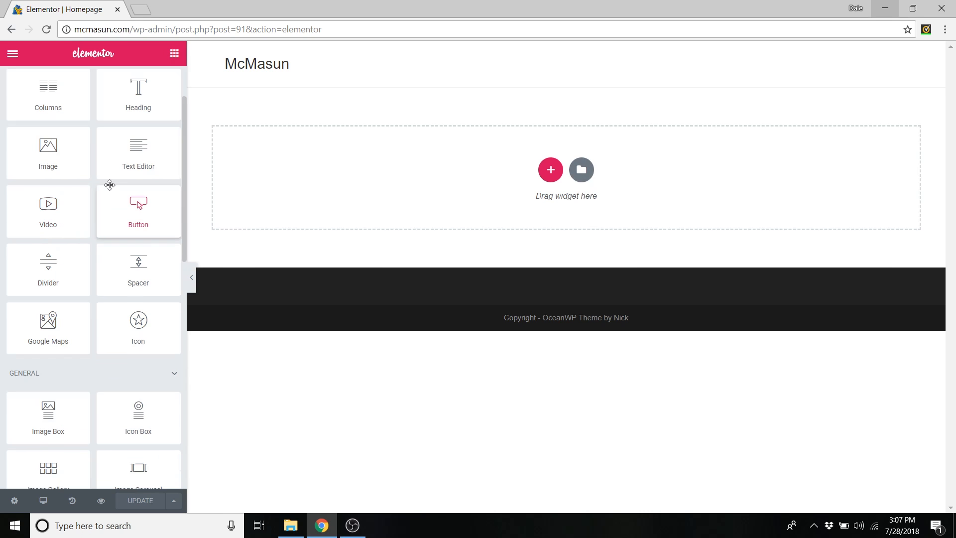
scroll(119, 174, "up", 2)
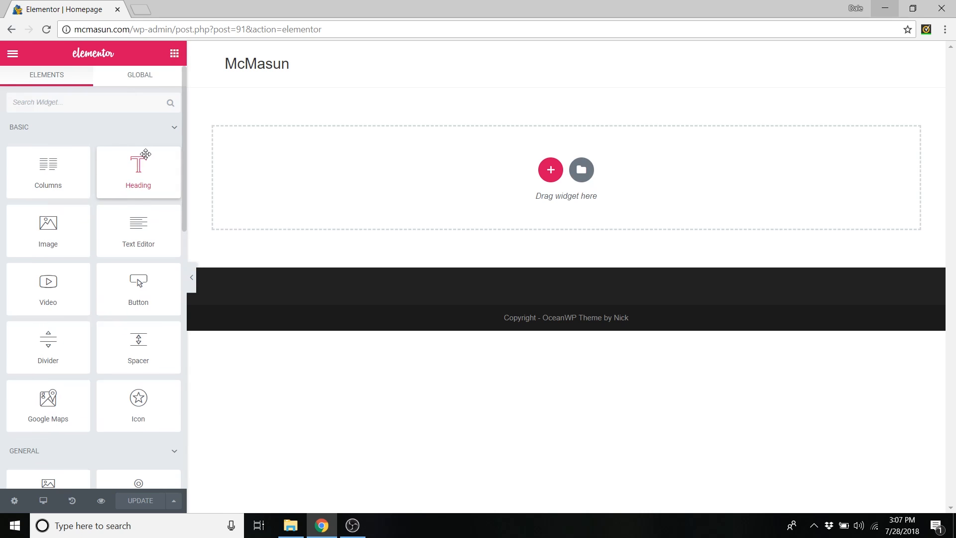
left_click(551, 171)
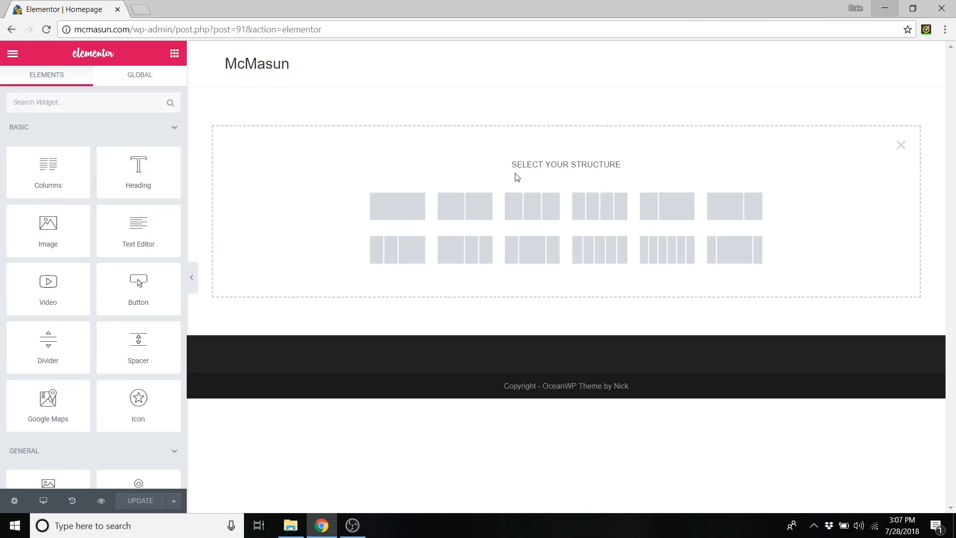
left_click(396, 209)
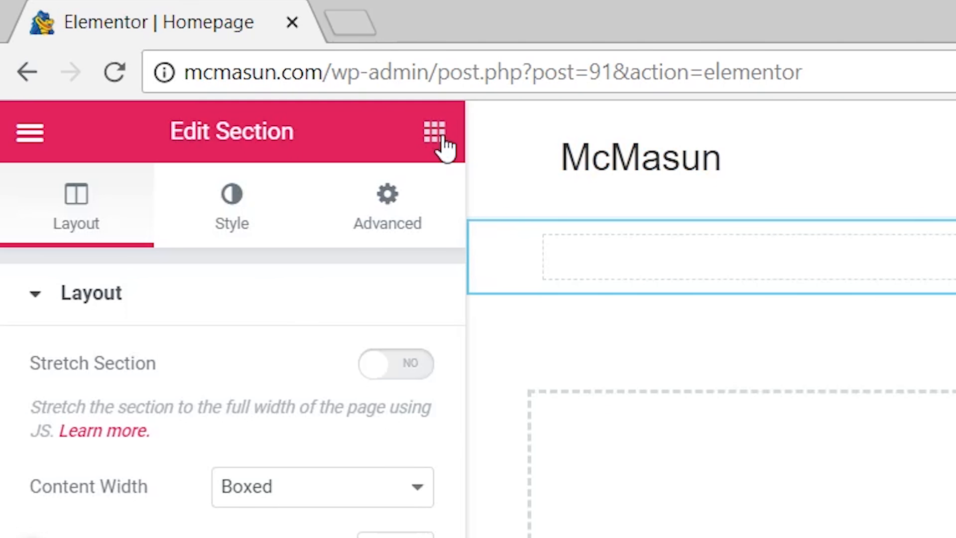
left_click(436, 133)
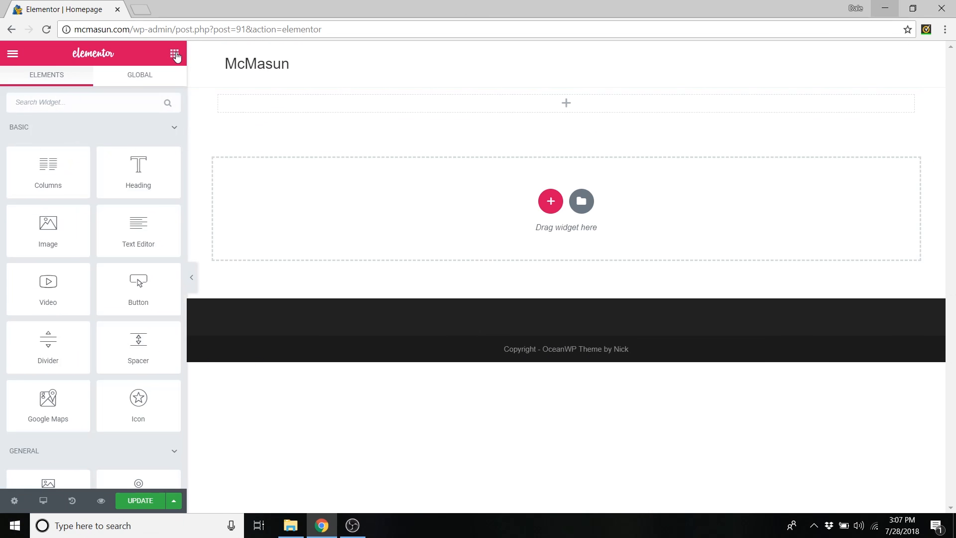
left_click_drag(133, 161, 576, 106)
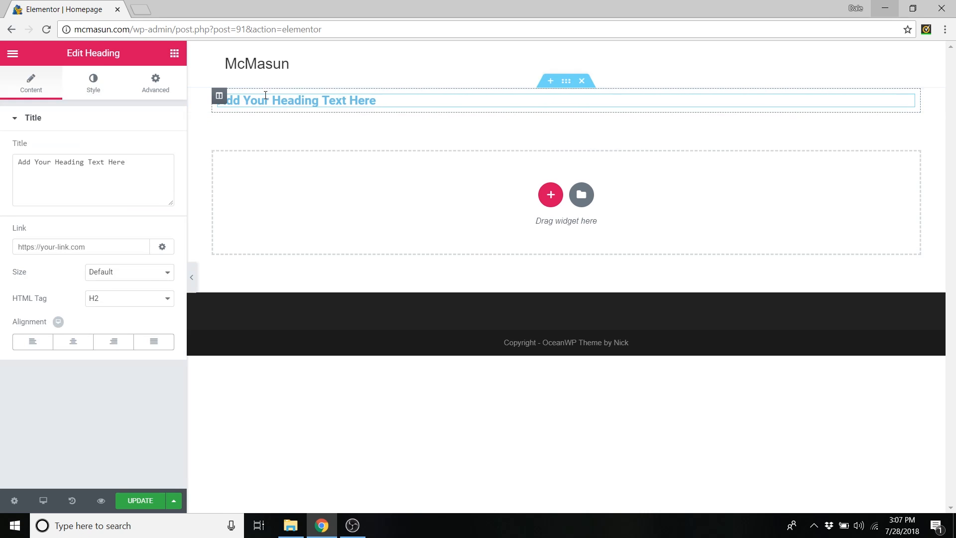
left_click(174, 53)
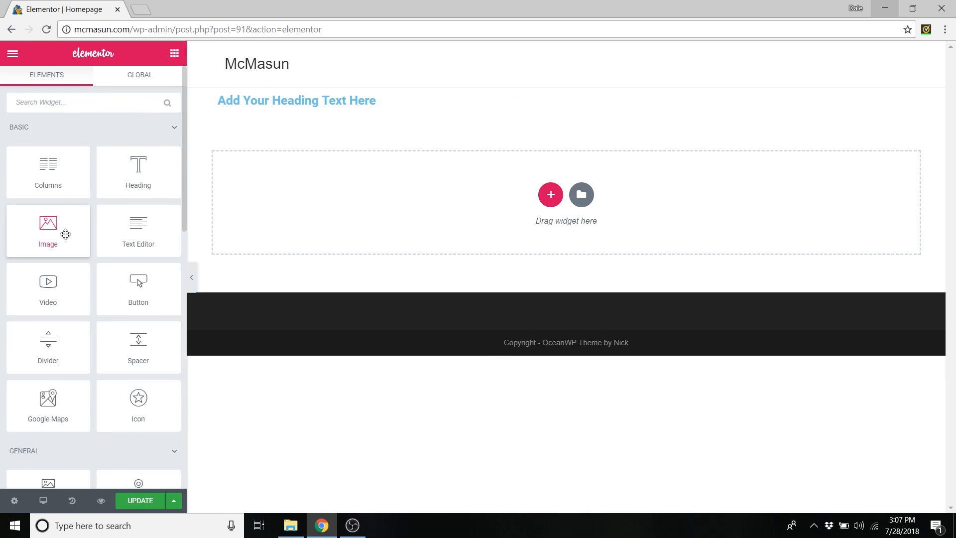
scroll(65, 231, "down", 2)
left_click_drag(148, 203, 485, 114)
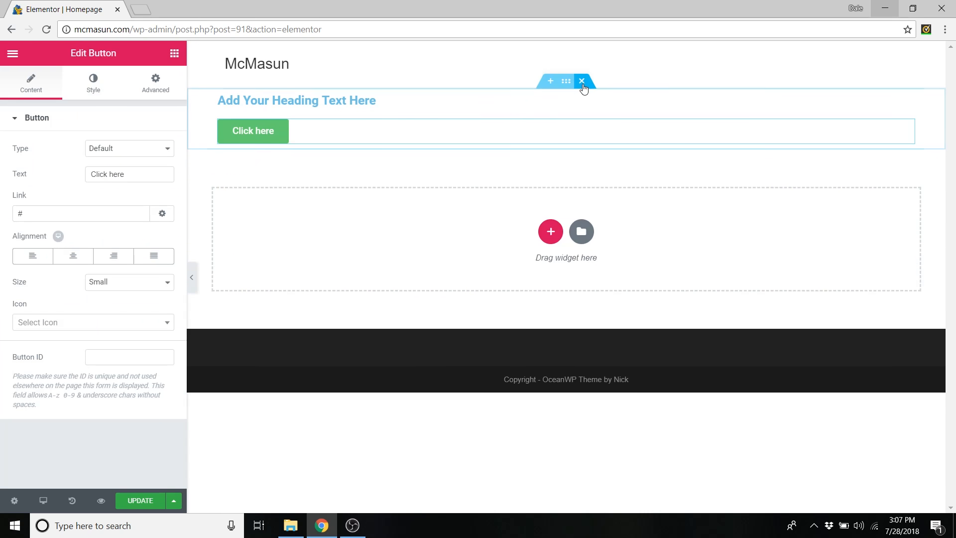
left_click(582, 81)
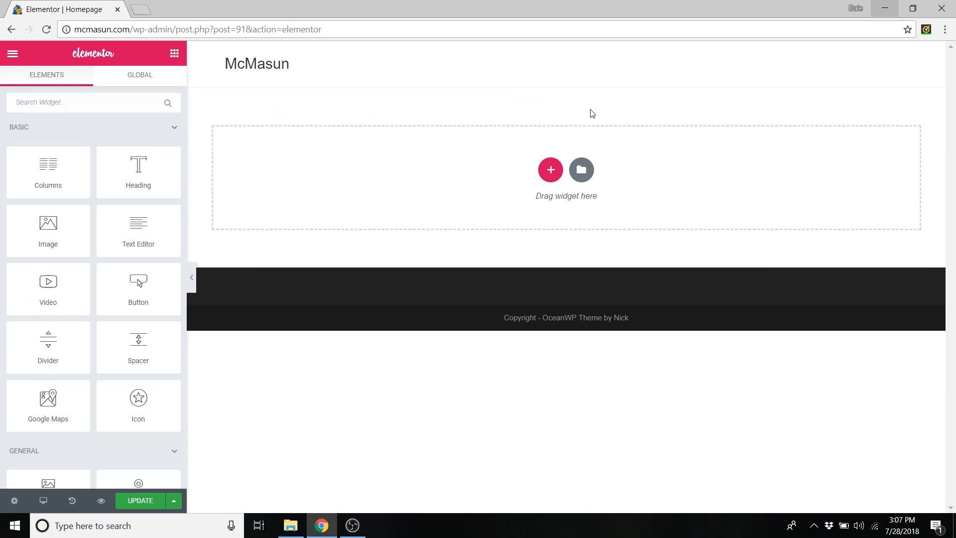
left_click(585, 172)
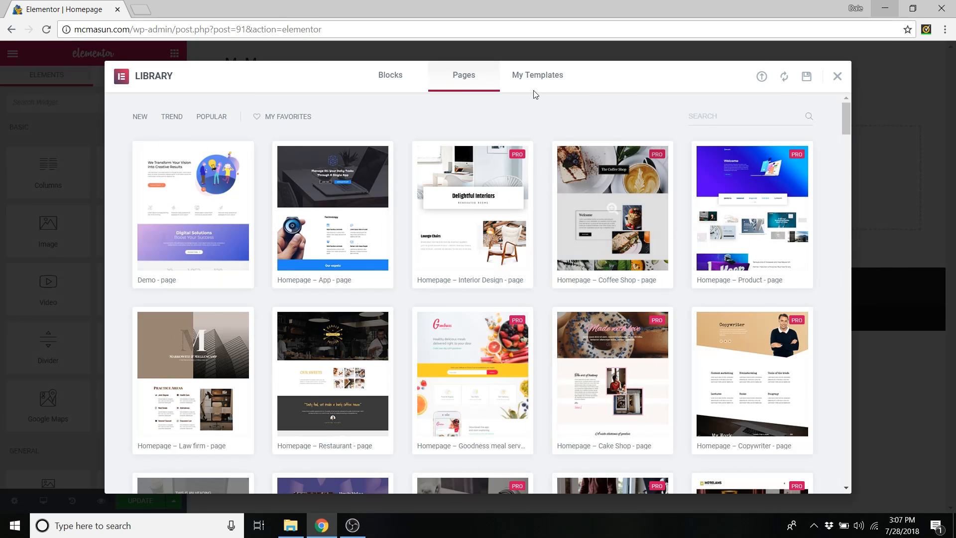
- Insert the Homepage eCommerce CAPW template with its document settings, then review the page
left_click(531, 82)
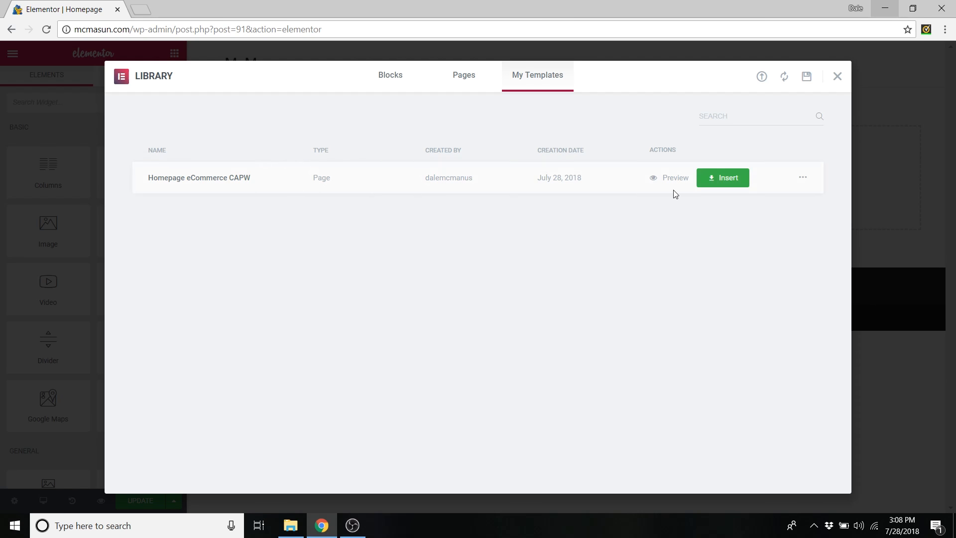
left_click(730, 182)
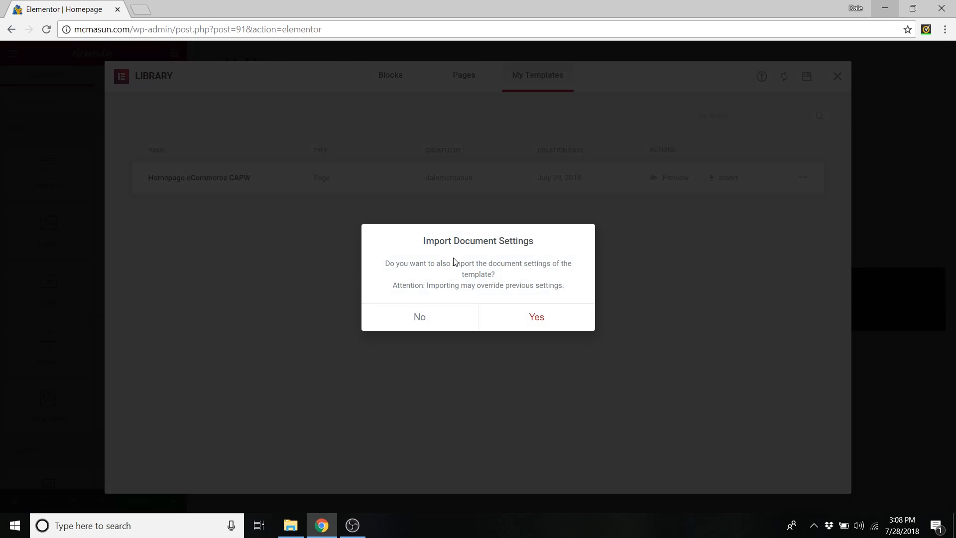
left_click(537, 317)
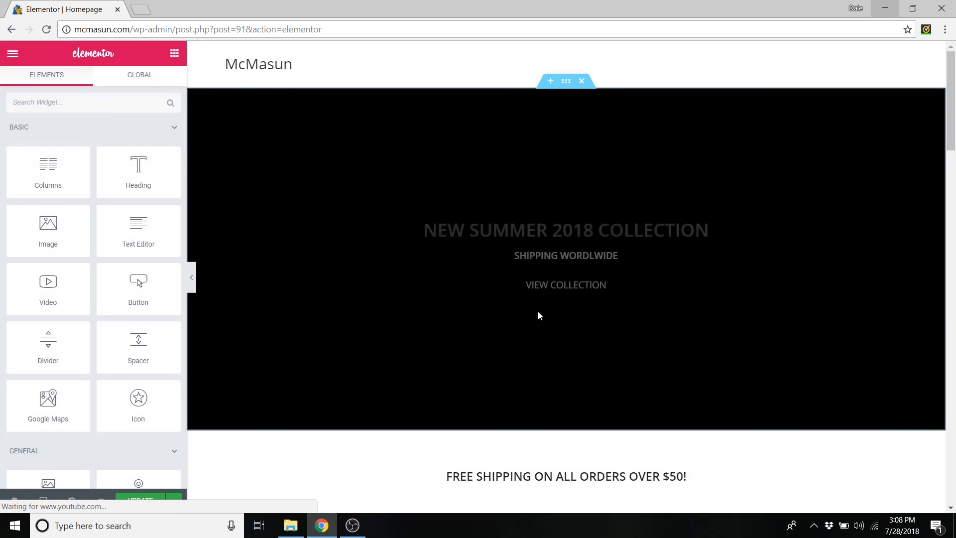
scroll(350, 183, "down", 10)
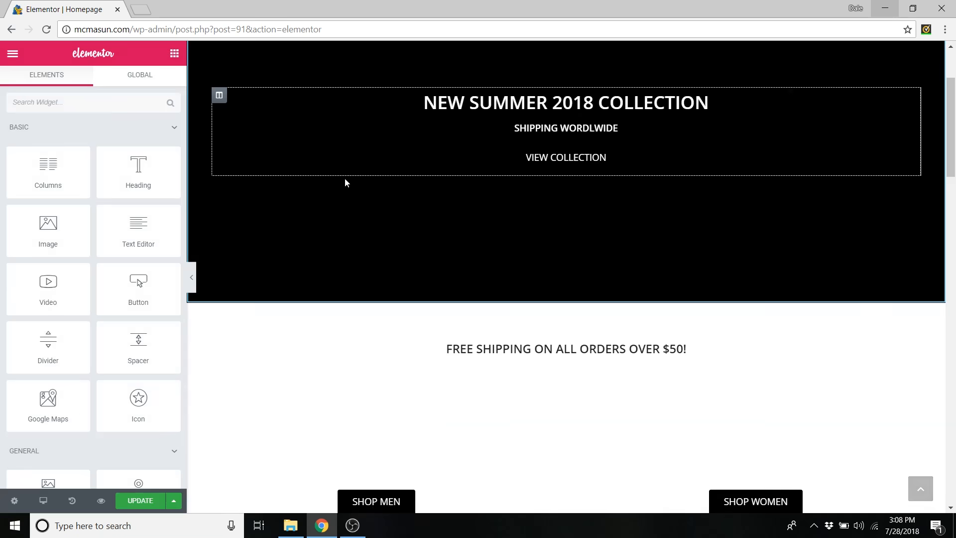
scroll(509, 271, "down", 10)
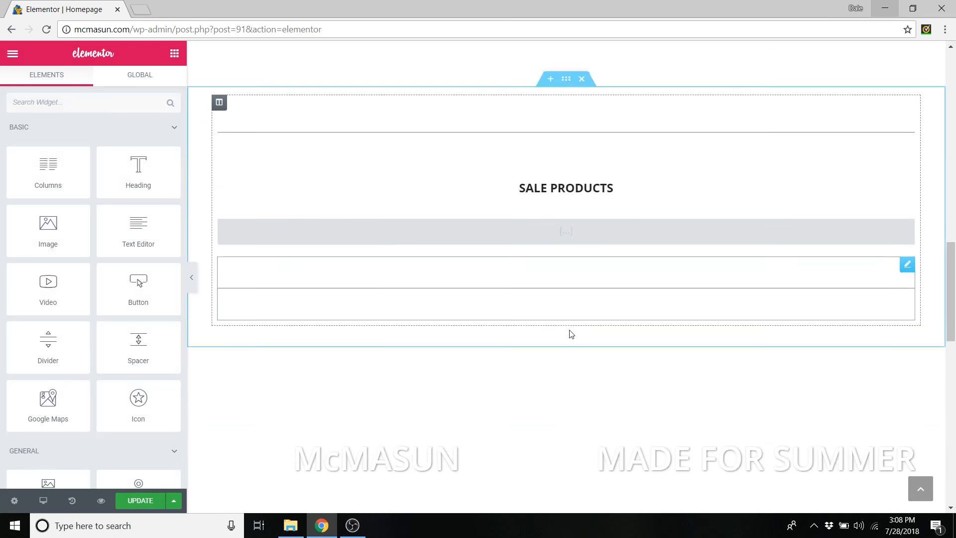
scroll(667, 306, "down", 3)
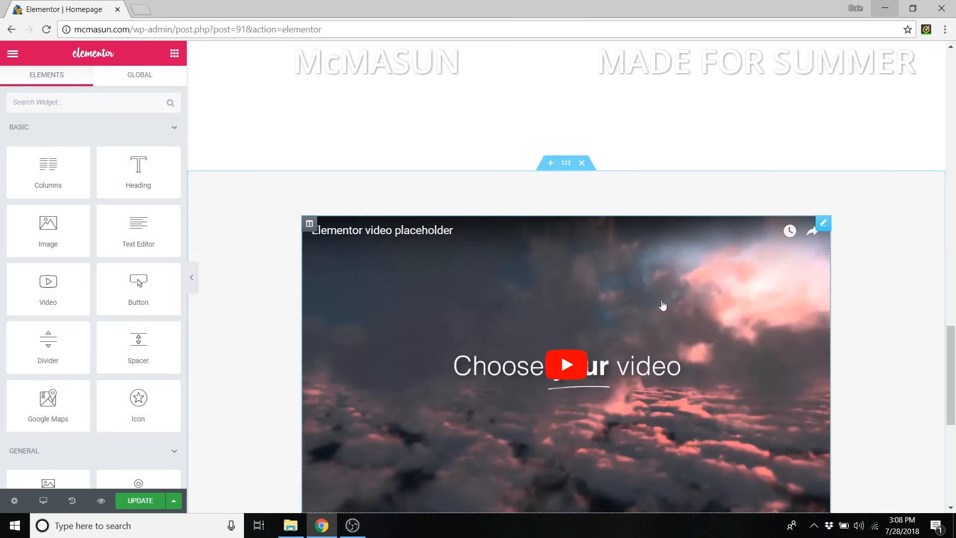
scroll(595, 264, "up", 15)
scroll(567, 249, "up", 5)
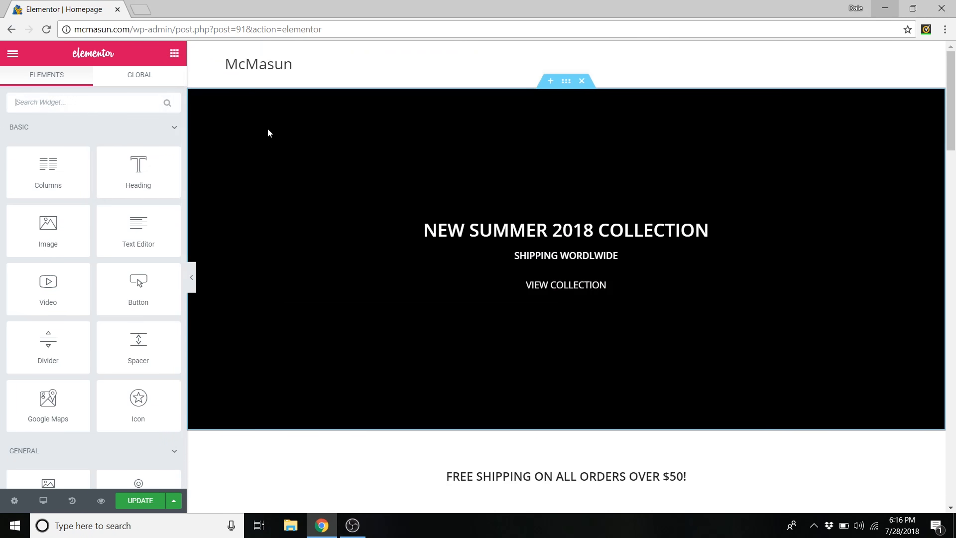
- Edit the hero section and expand Background Overlay in its Style settings
right_click(251, 124)
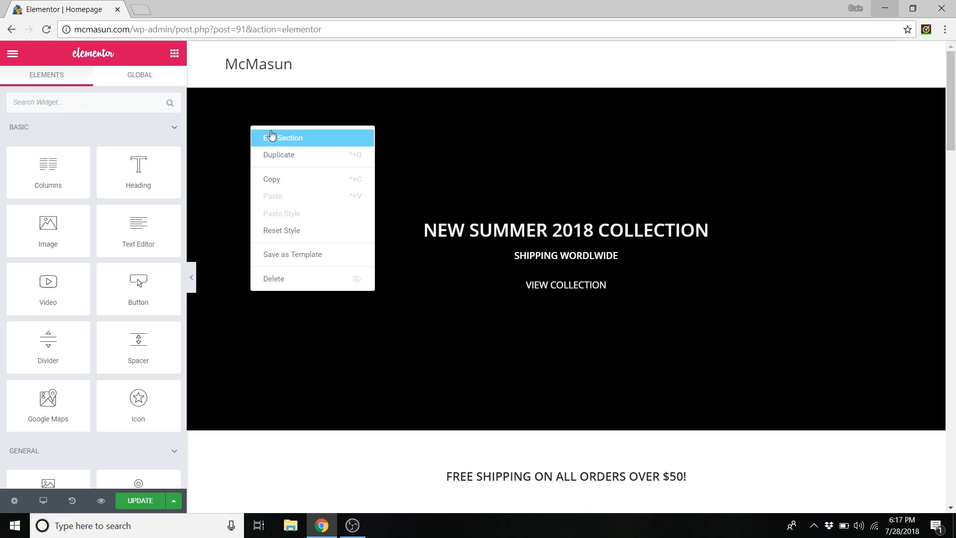
left_click(267, 109)
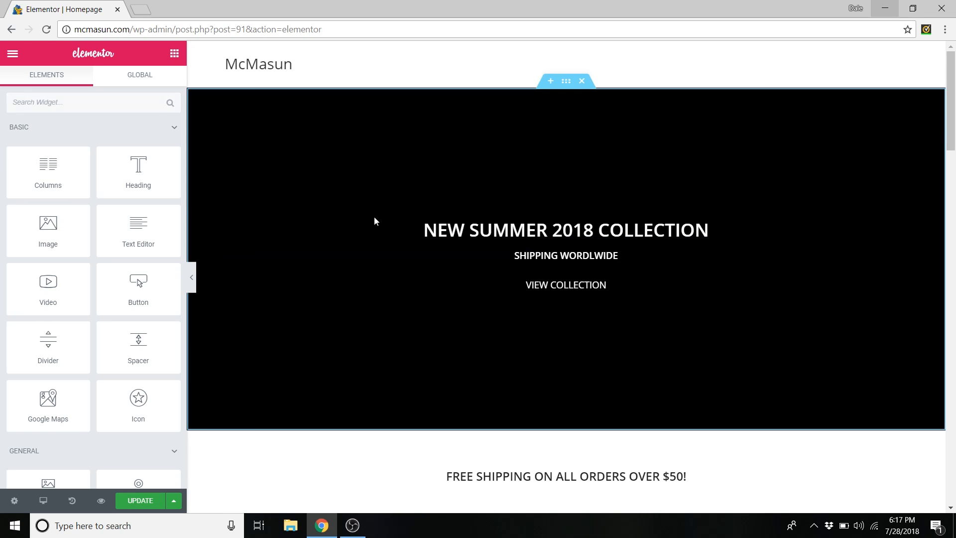
right_click(268, 145)
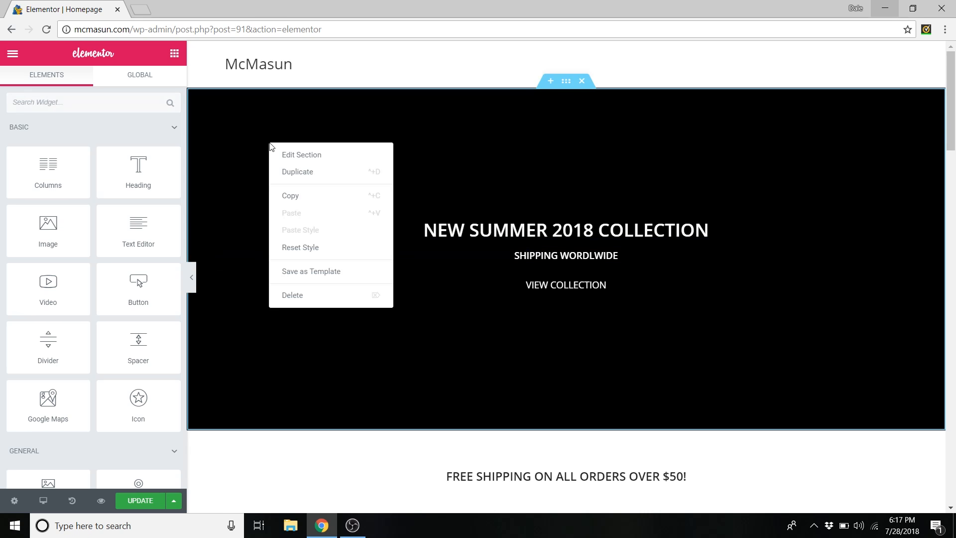
left_click(289, 156)
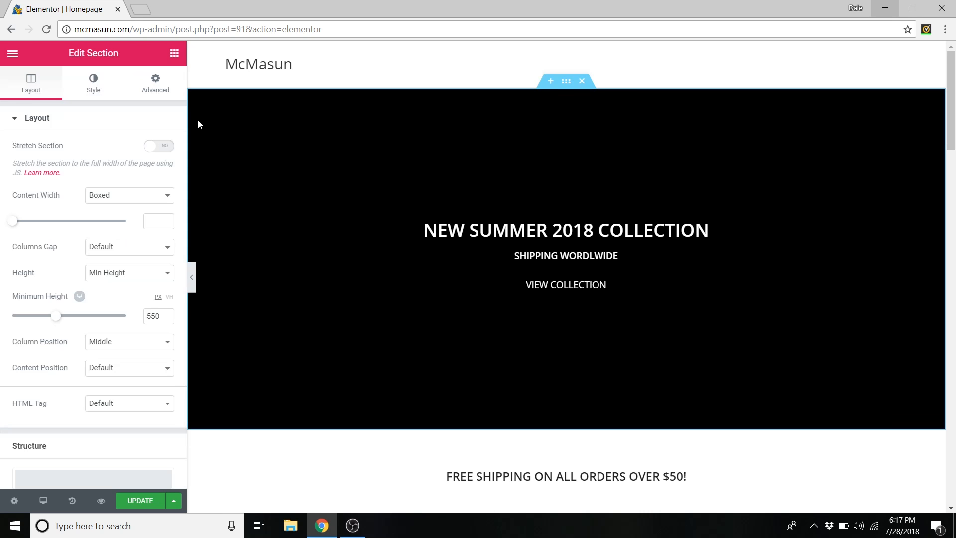
left_click(95, 89)
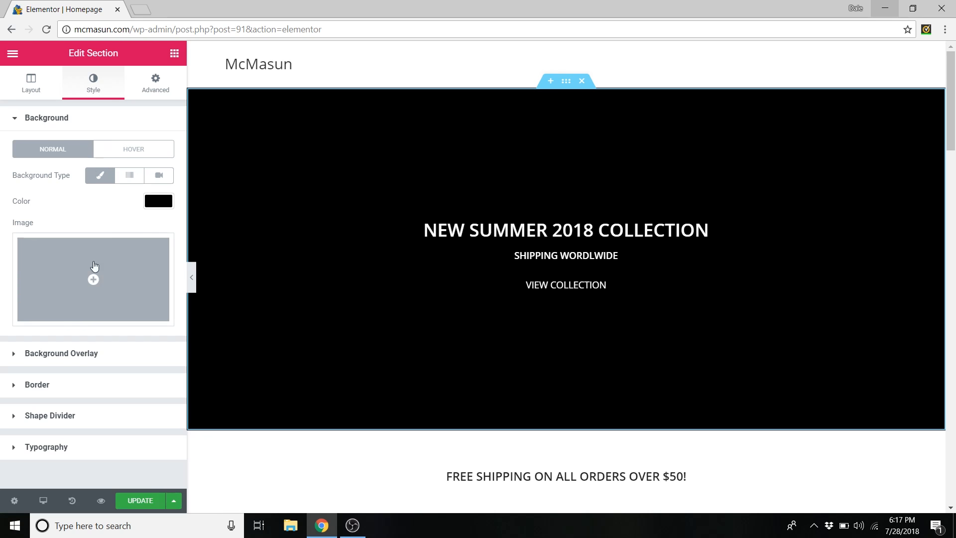
left_click(68, 355)
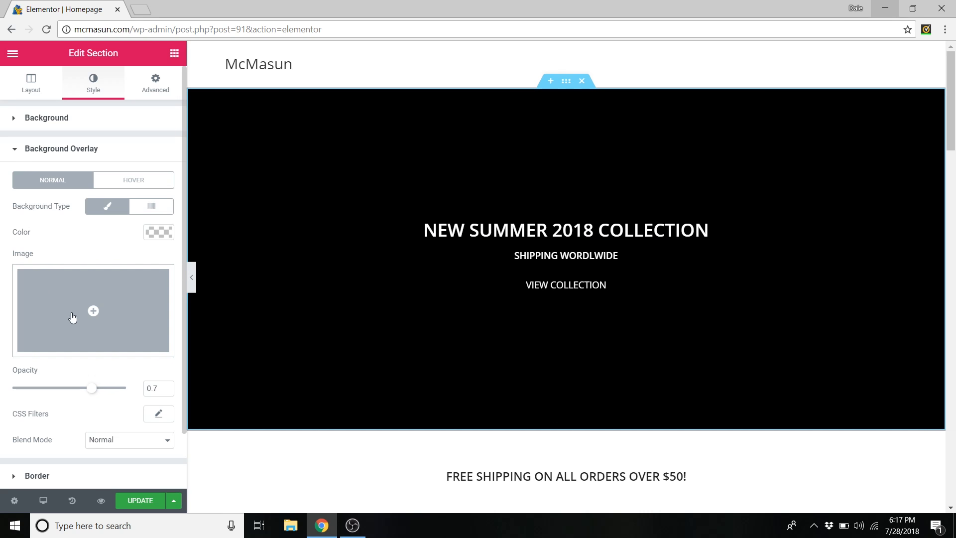
- Upload a file for the overlay image, browsing to Desktop > Follow Along Images - eCommerce > Page Images
left_click(84, 325)
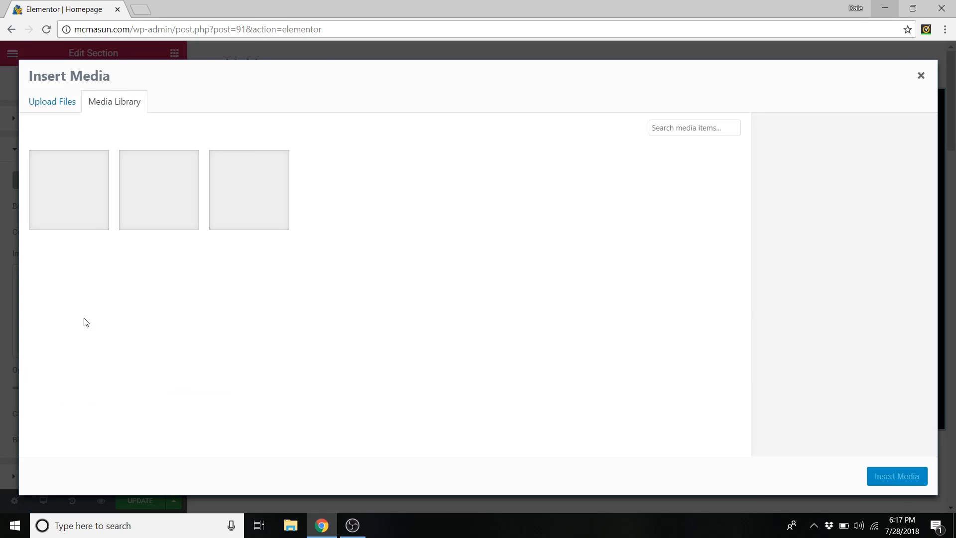
left_click(62, 103)
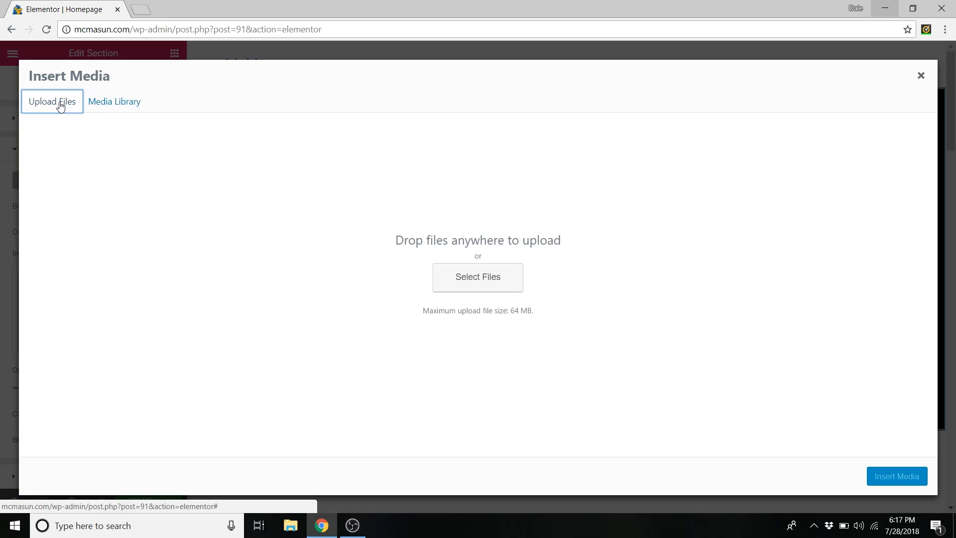
left_click(504, 282)
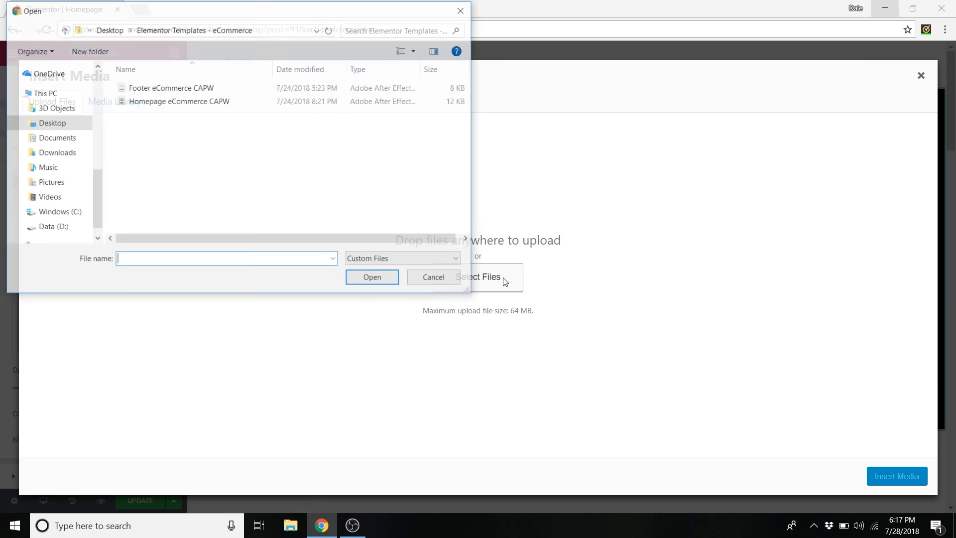
left_click(116, 30)
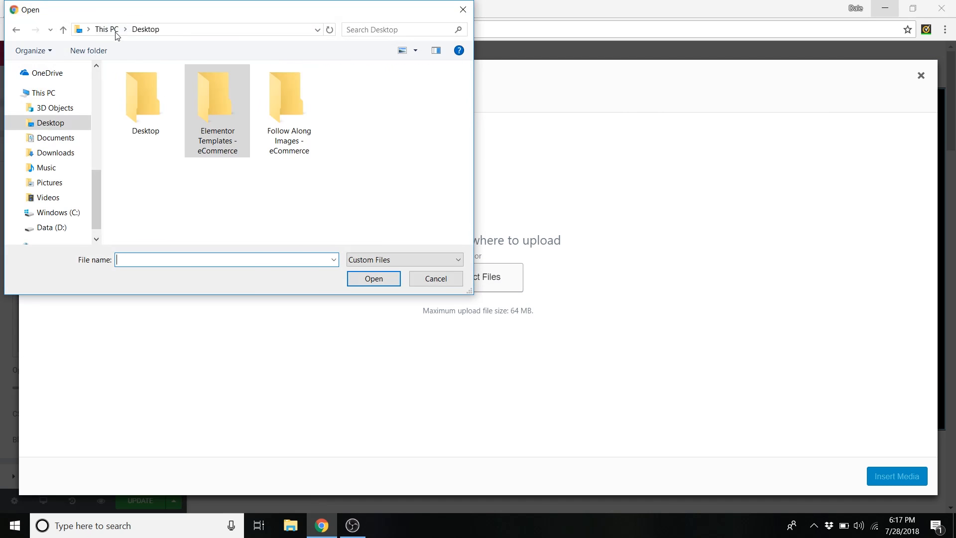
double_click(282, 79)
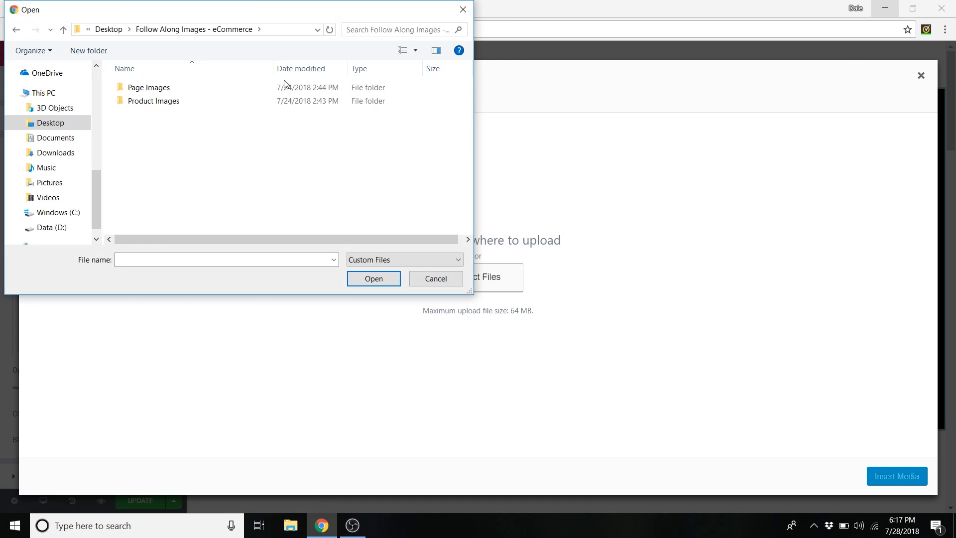
left_click(146, 89)
double_click(146, 89)
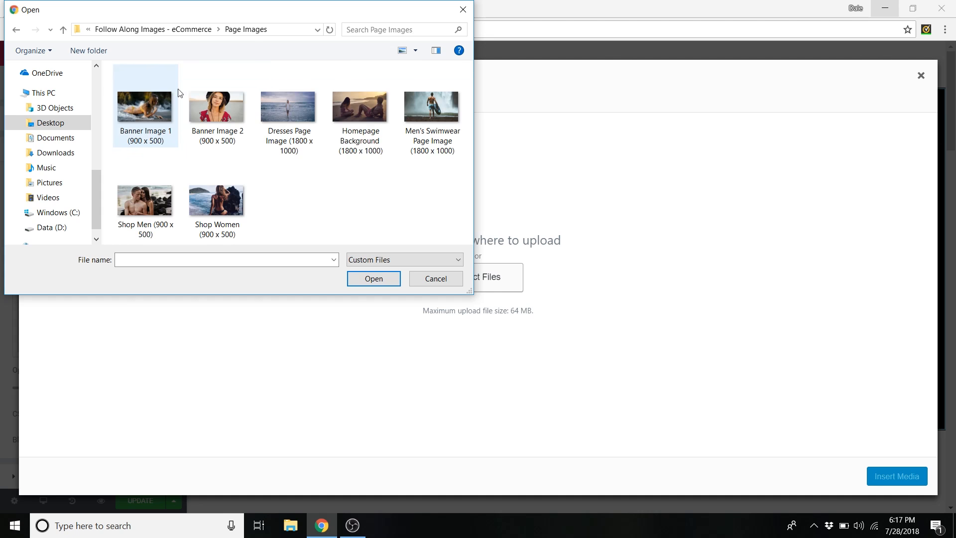
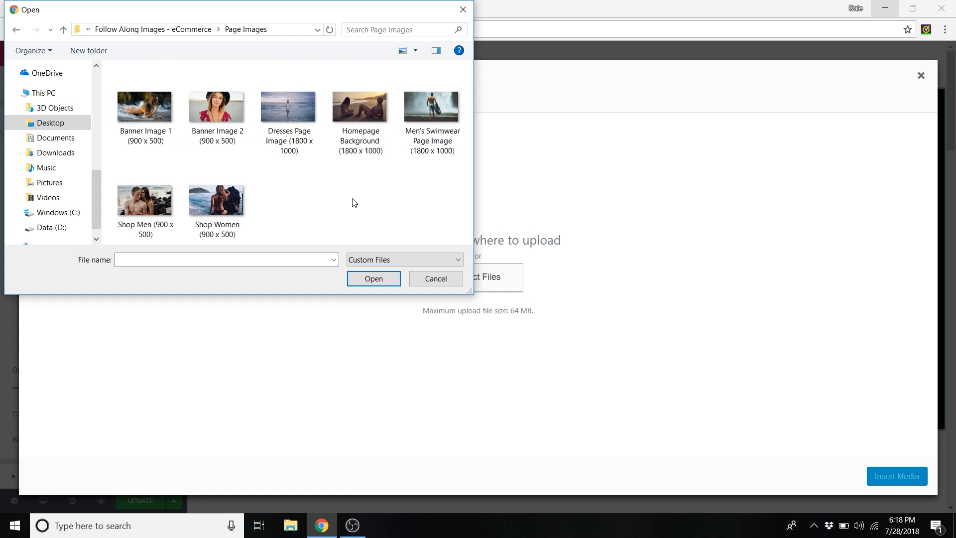
- Upload the Homepage Background (1800 x 1000) image and insert it as the hero overlay image
left_click(363, 108)
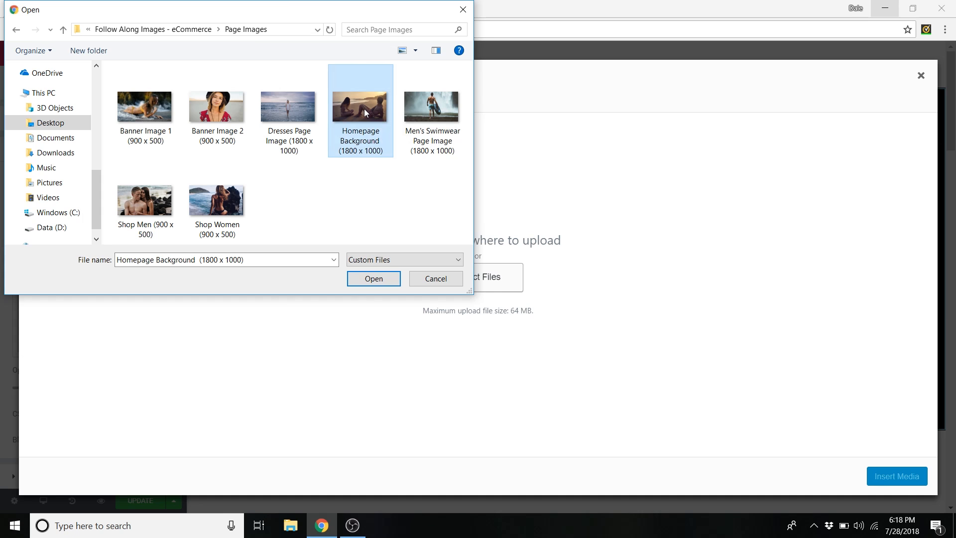
left_click(375, 280)
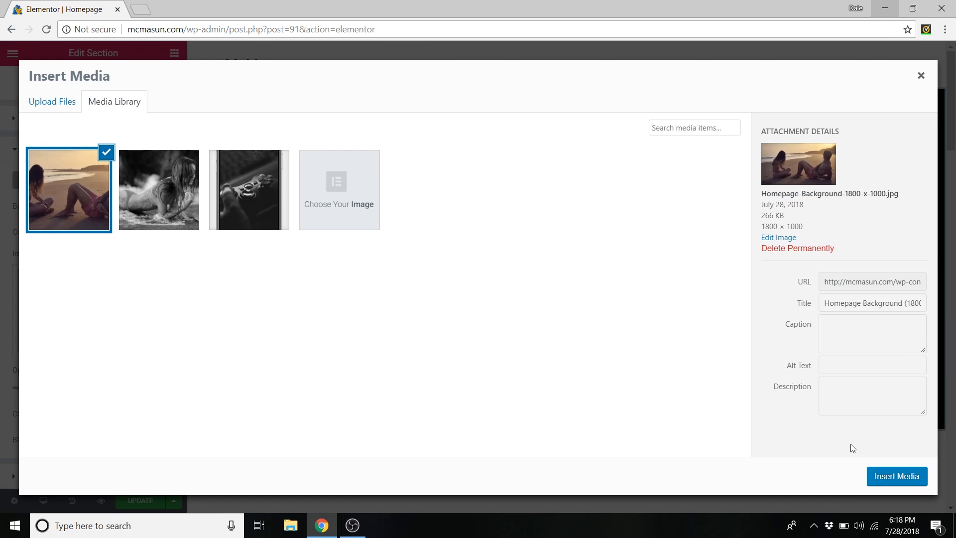
left_click(888, 479)
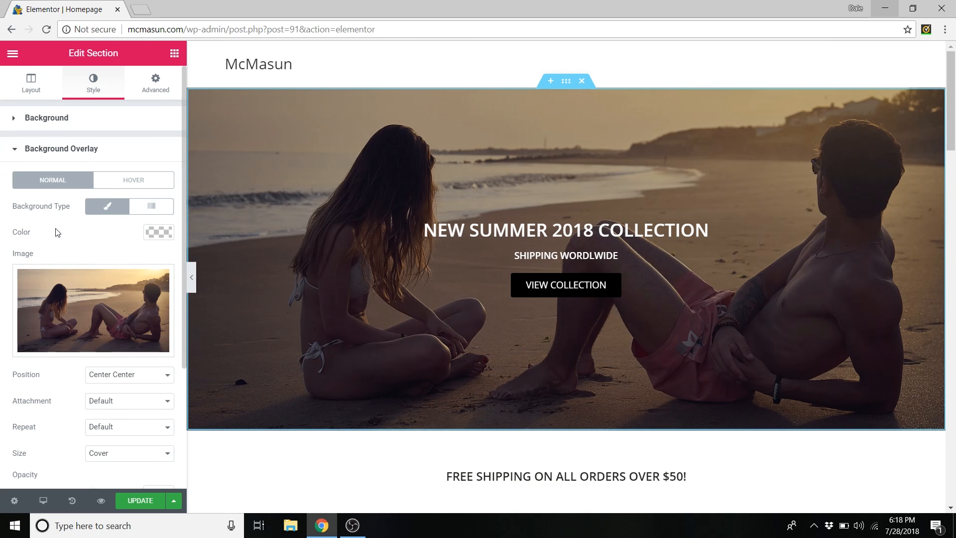
scroll(69, 244, "down", 2)
scroll(50, 261, "down", 2)
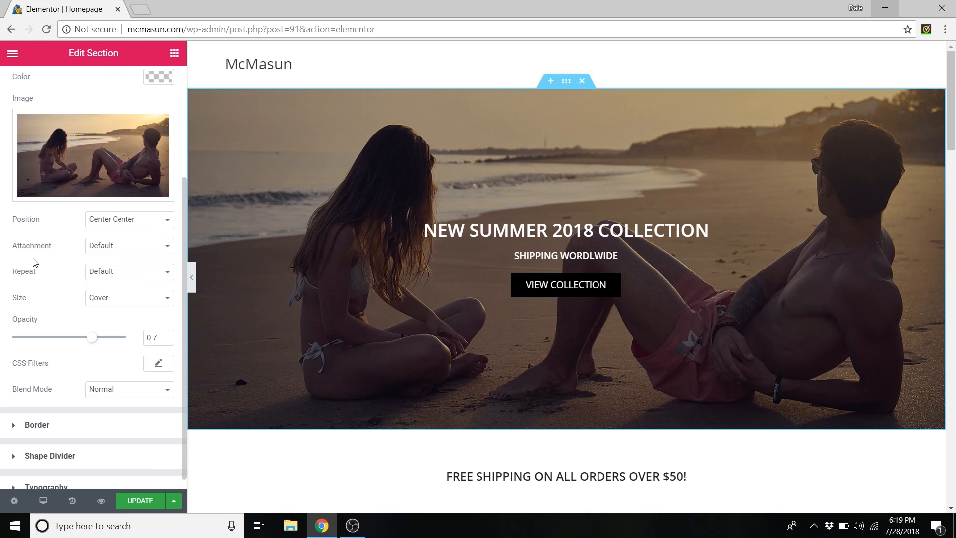
mouse_move(88, 340)
left_mouse_down()
mouse_move(54, 343)
mouse_move(98, 349)
left_mouse_up()
scroll(74, 339, "up", 3)
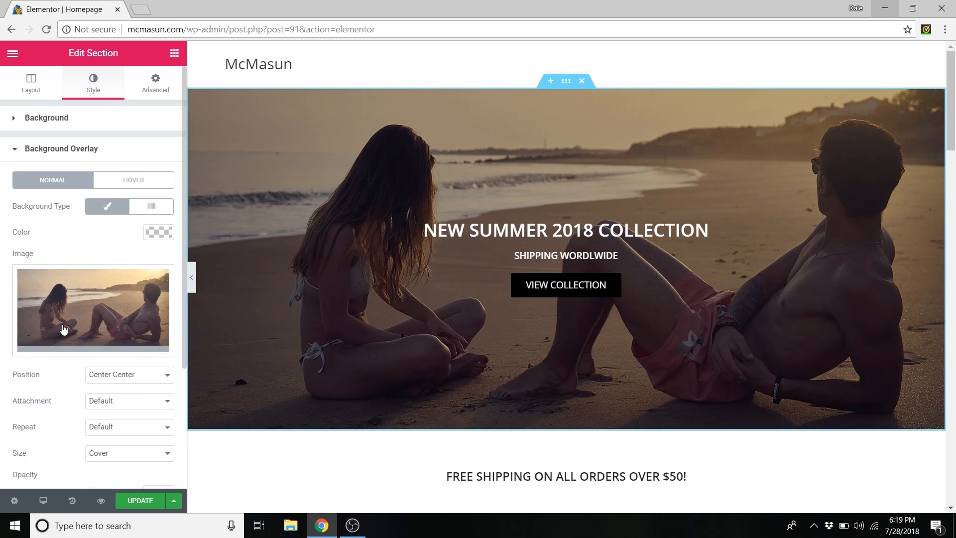
scroll(70, 189, "down", 3)
scroll(77, 225, "down", 1)
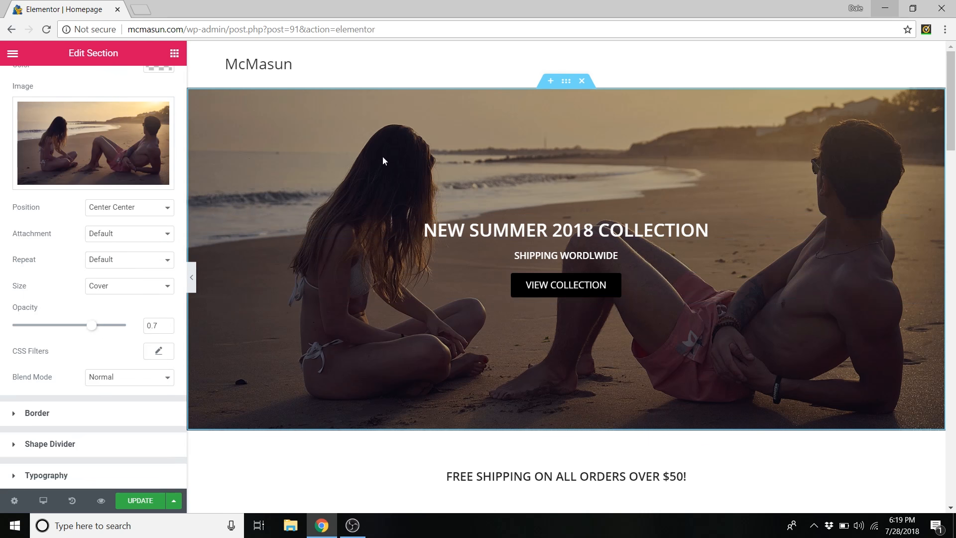
scroll(59, 330, "up", 3)
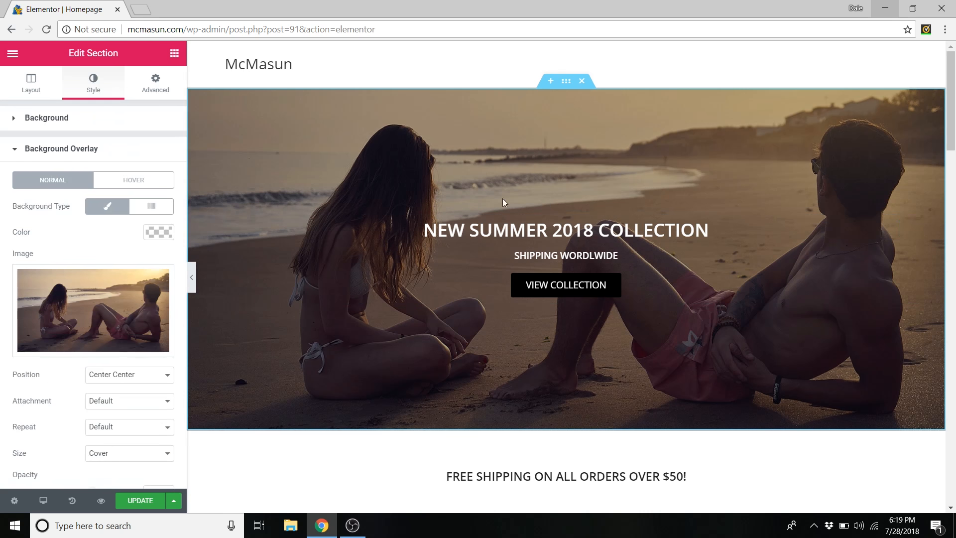
- Append '!' to the hero heading so it reads NEW SUMMER 2018 COLLECTION!, undoing a trial rewrite
left_click(553, 230)
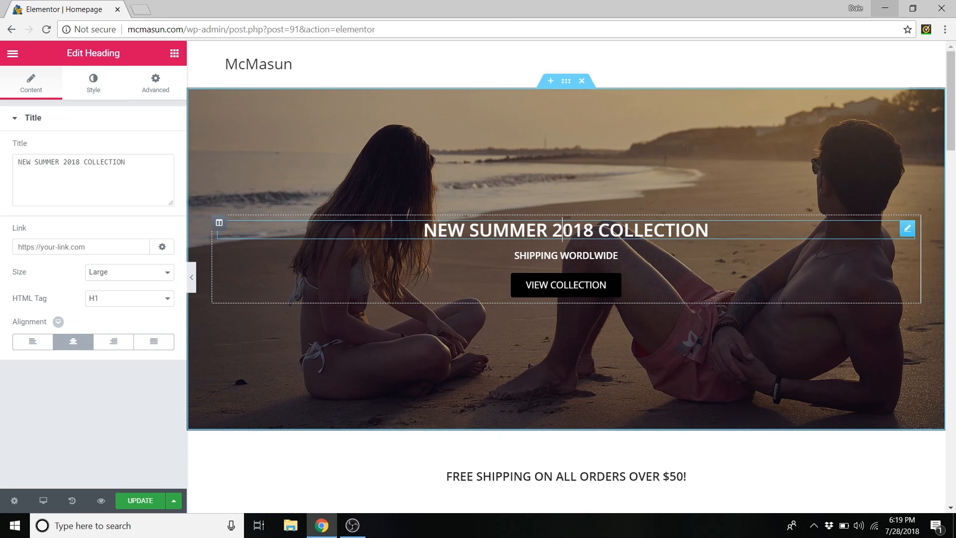
triple_click(567, 231)
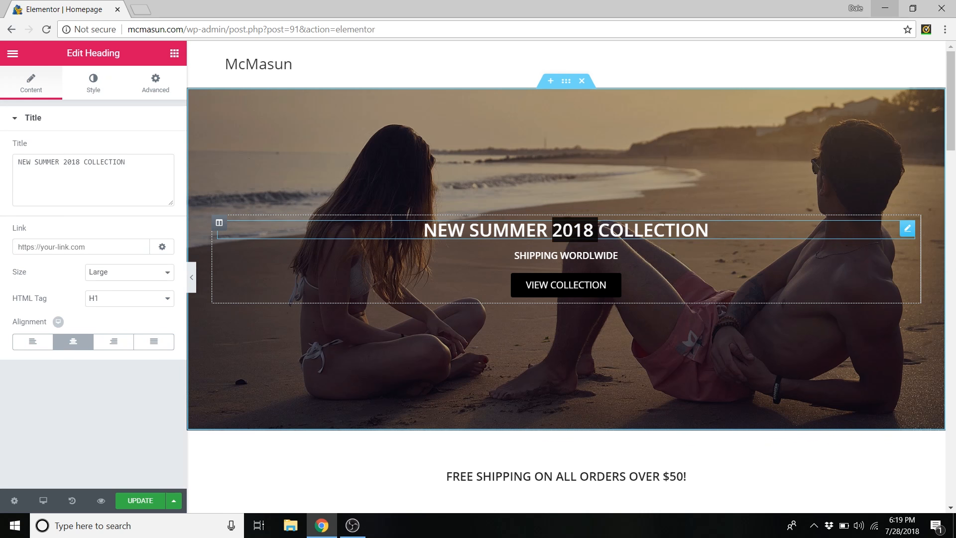
left_click(709, 232)
type("!")
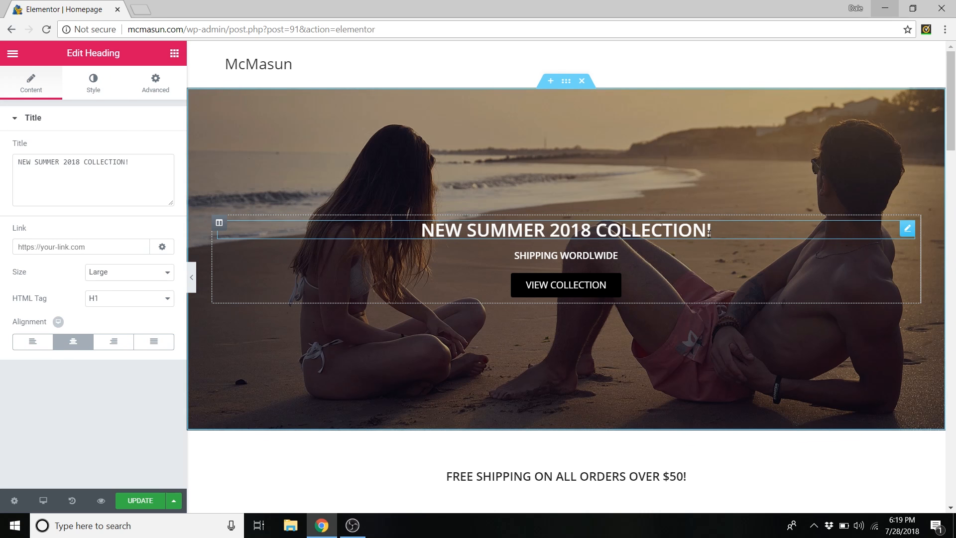
left_click_drag(713, 232, 403, 245)
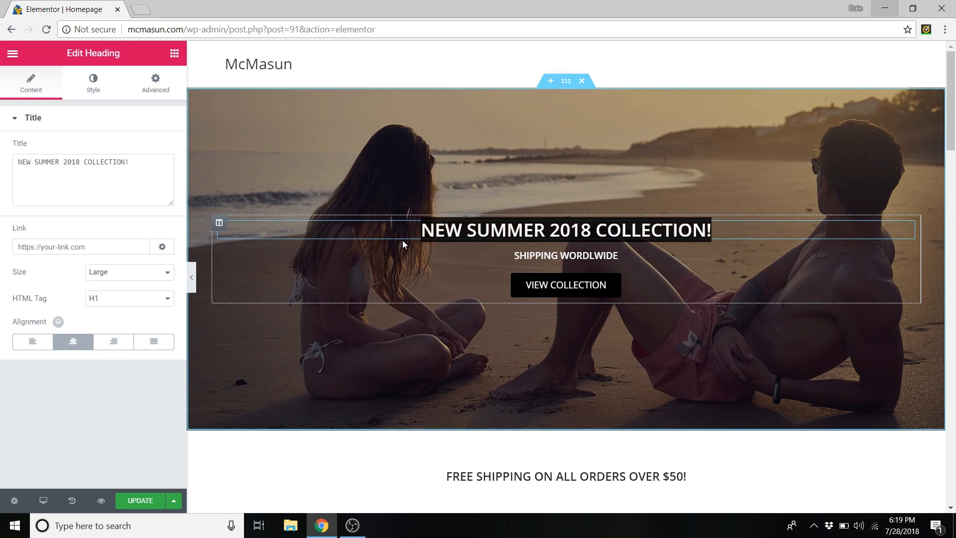
type("New releases!")
key("BackSpace")
type("!")
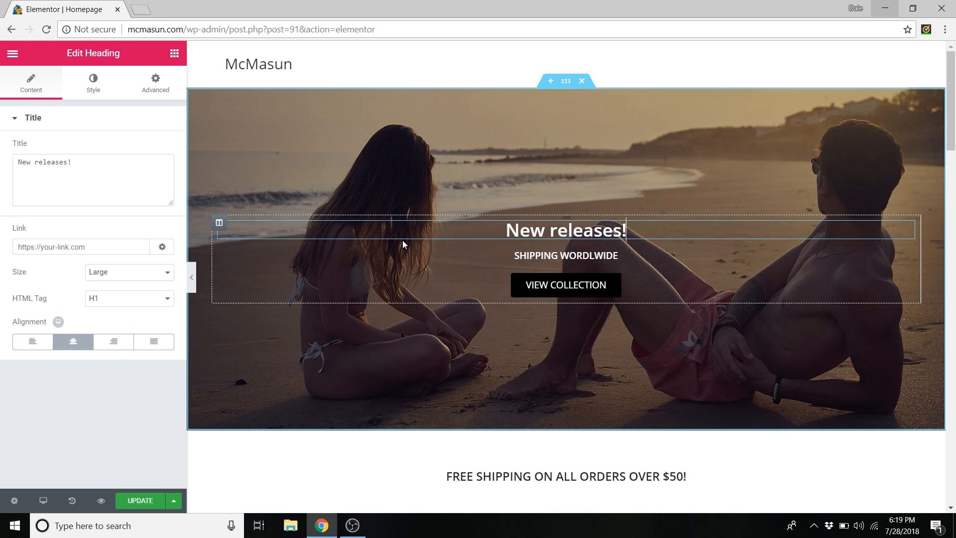
key("ctrl+z")
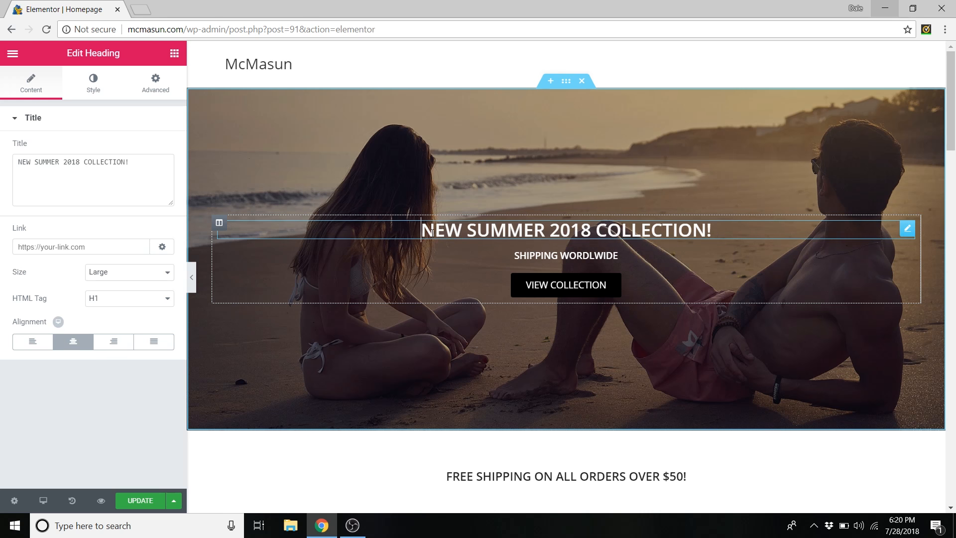
left_click_drag(129, 163, 34, 178)
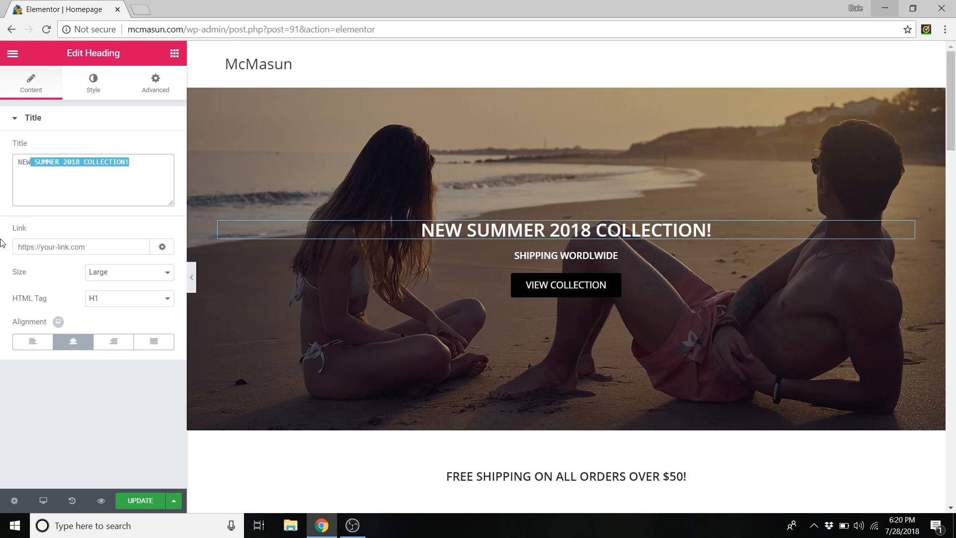
left_click(54, 247)
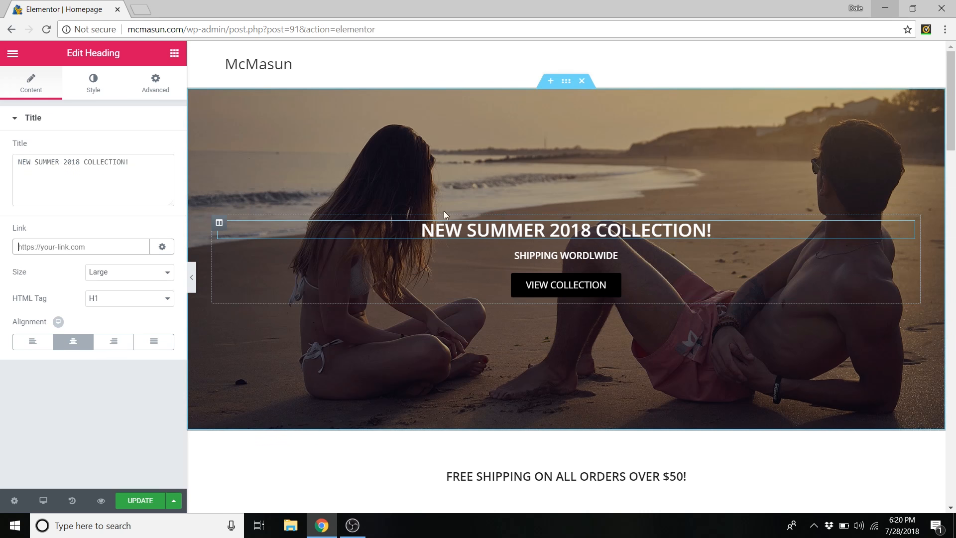
- Try Medium and Small heading sizes before settling on Large
left_click(126, 273)
left_click(109, 306)
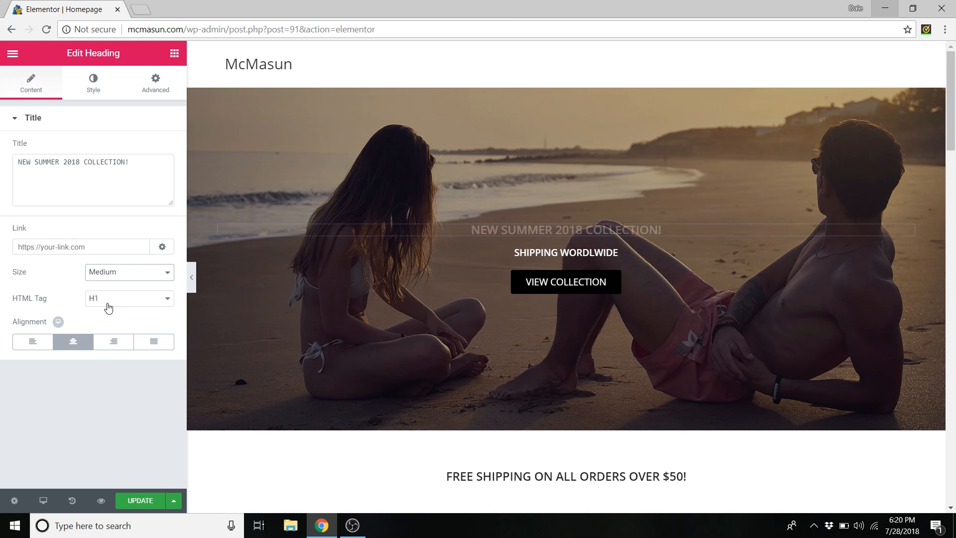
left_click(111, 273)
left_click(112, 296)
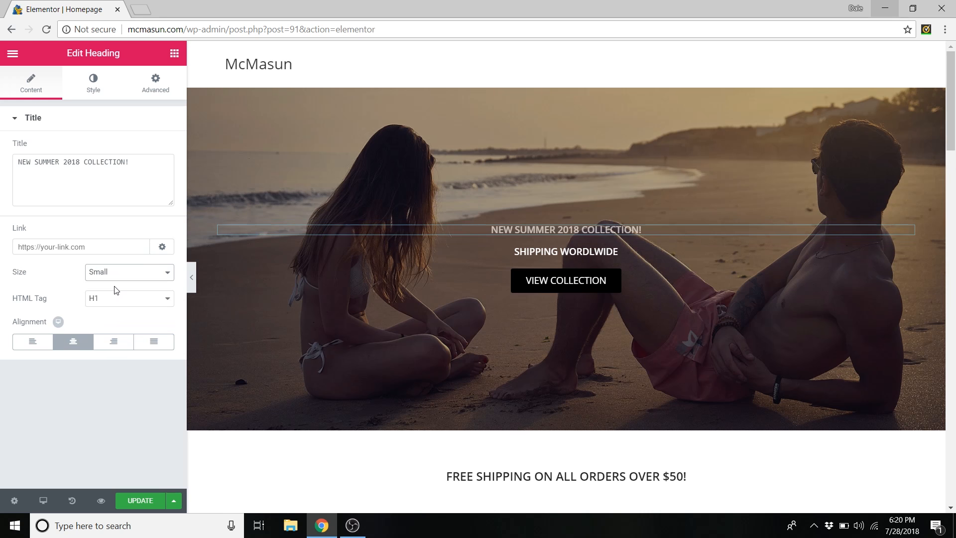
left_click(112, 275)
left_click(110, 307)
left_click(111, 273)
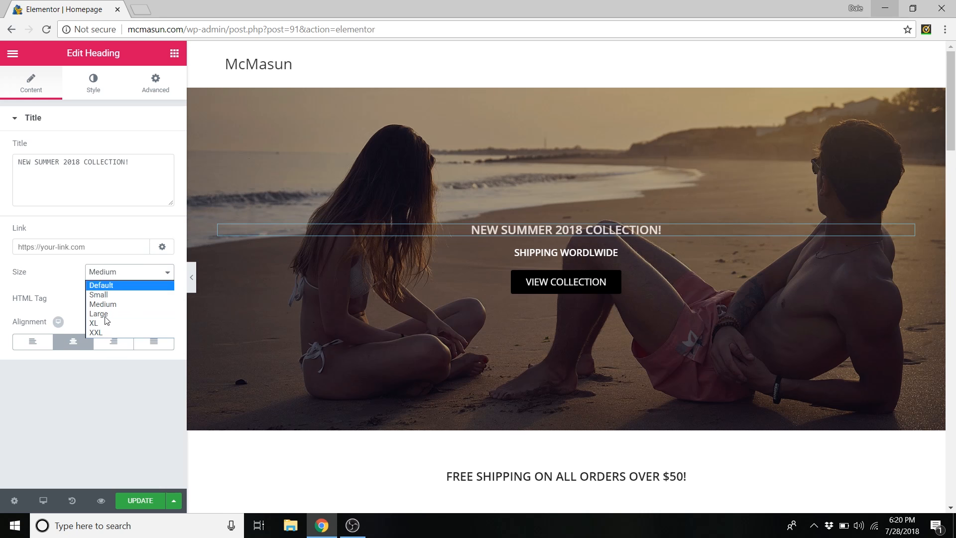
left_click(123, 314)
- Try H6 then restore the H1 tag, and test Default size before returning to Large
left_click(127, 300)
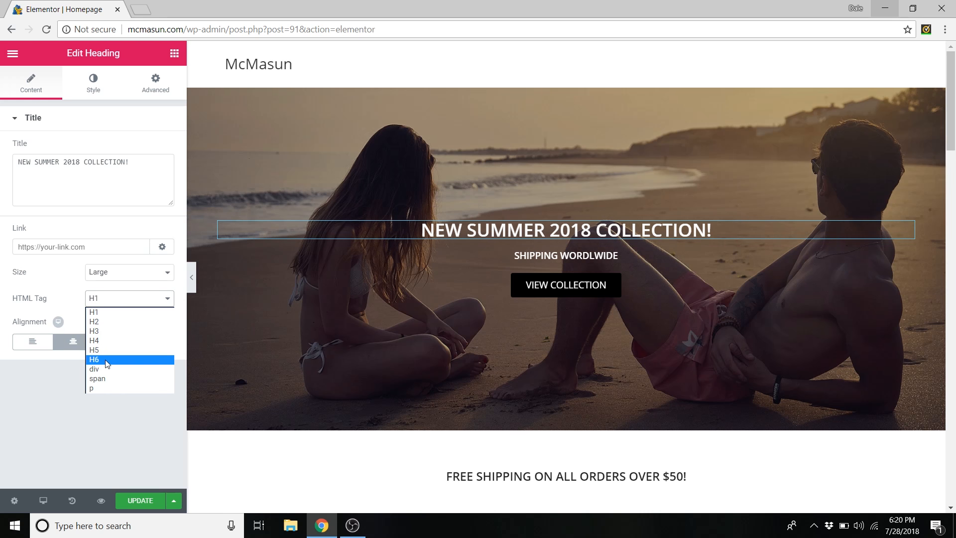
left_click(105, 359)
left_click(107, 299)
left_click(110, 313)
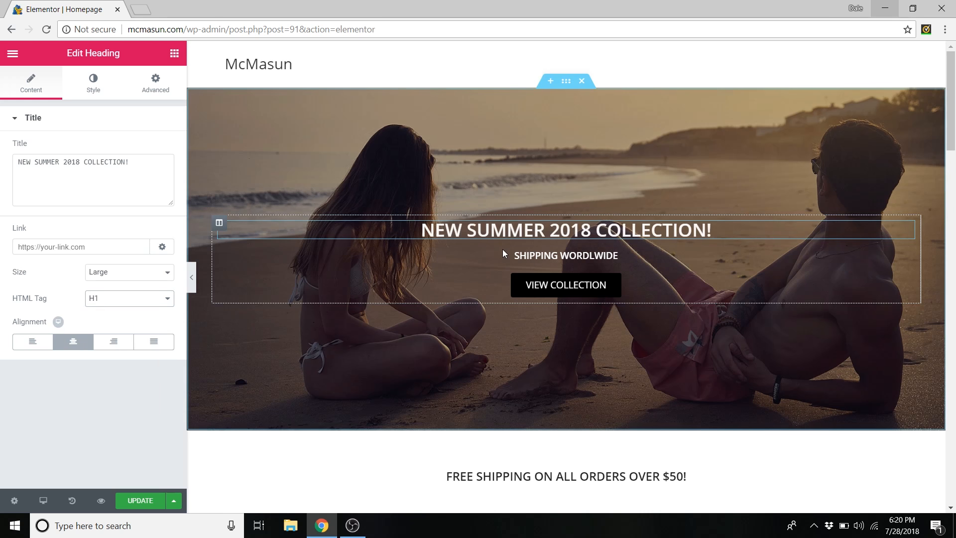
left_click(129, 272)
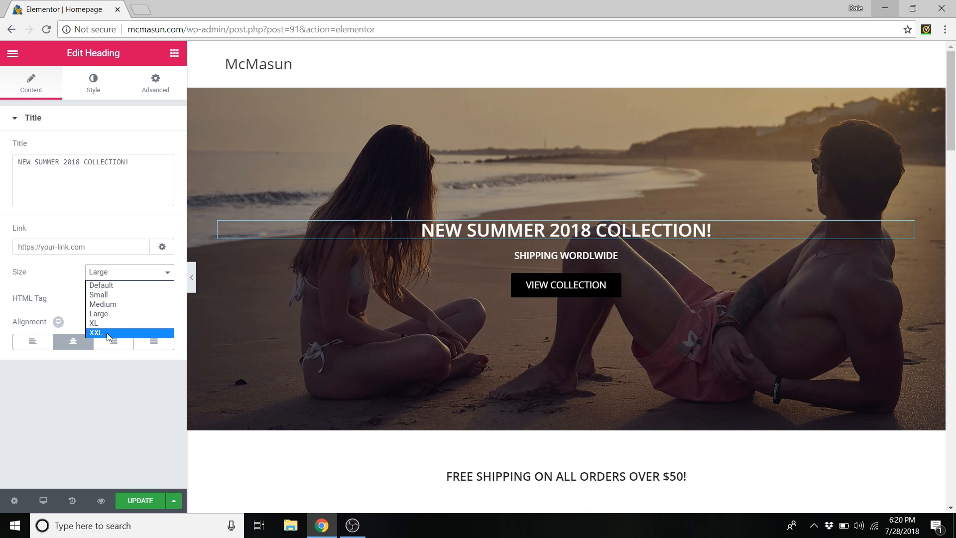
left_click(105, 285)
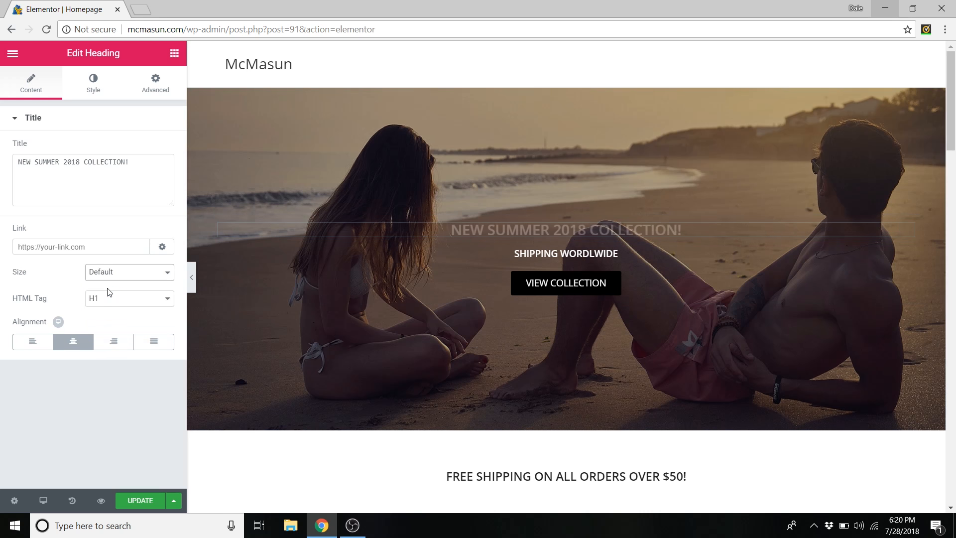
left_click(117, 277)
left_click(109, 312)
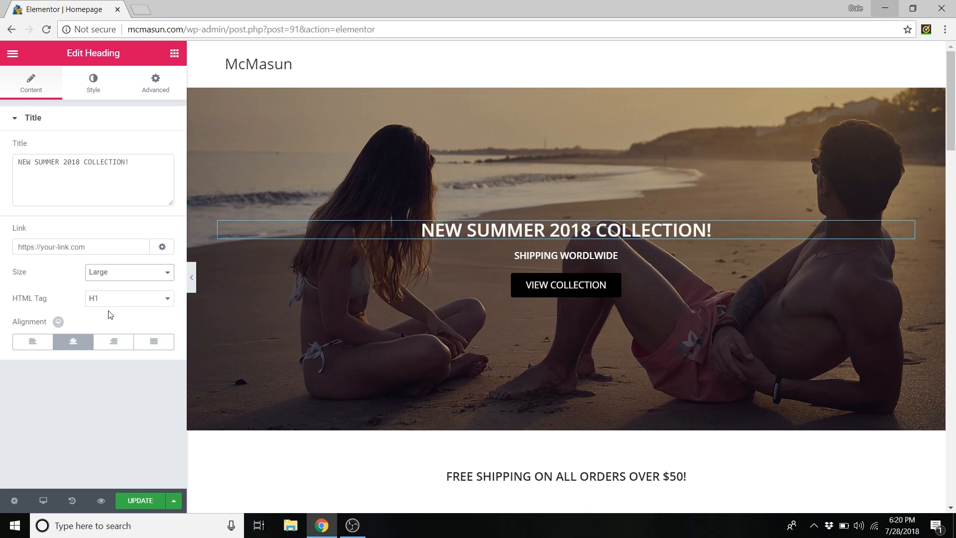
- Keep the heading centred after trying left and right alignment, then select the SHIPPING WORDLWIDE subheading
left_click(33, 341)
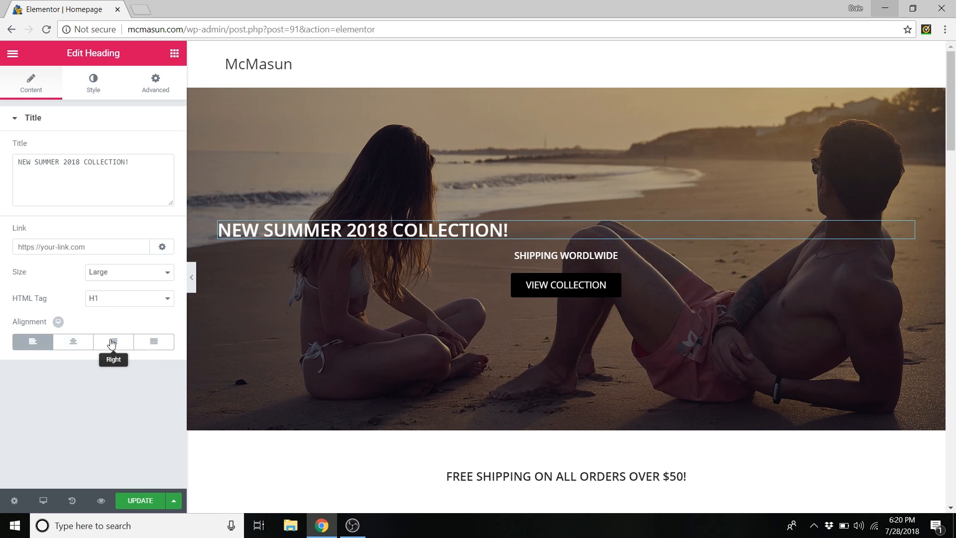
left_click(111, 342)
left_click(73, 342)
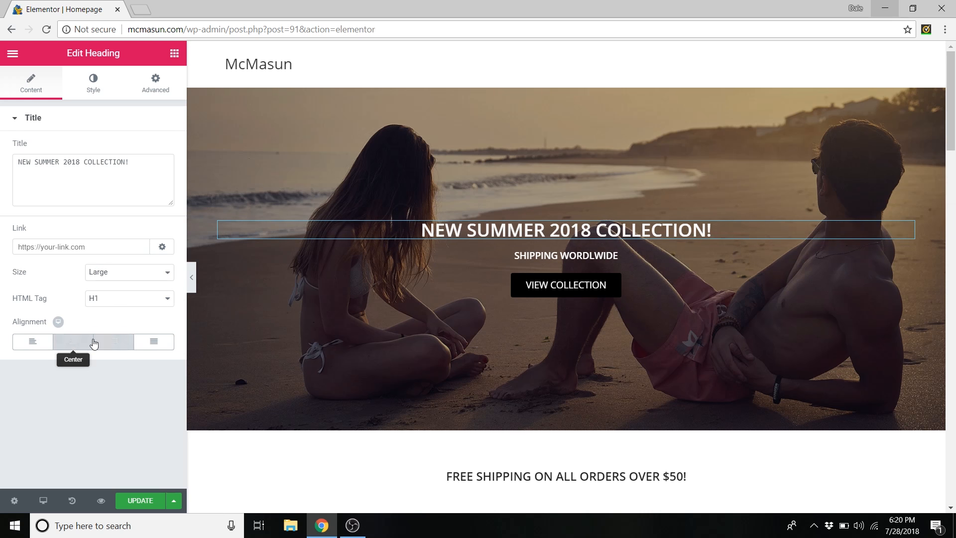
left_click(555, 255)
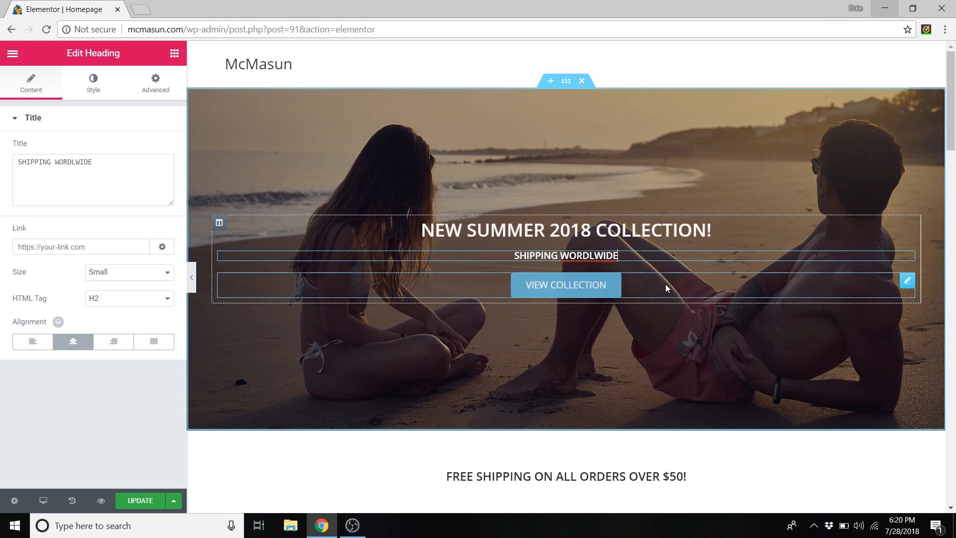
- Edit the VIEW COLLECTION button, trying a CLOTHES label before undoing back to VIEW COLLECTION
right_click(908, 285)
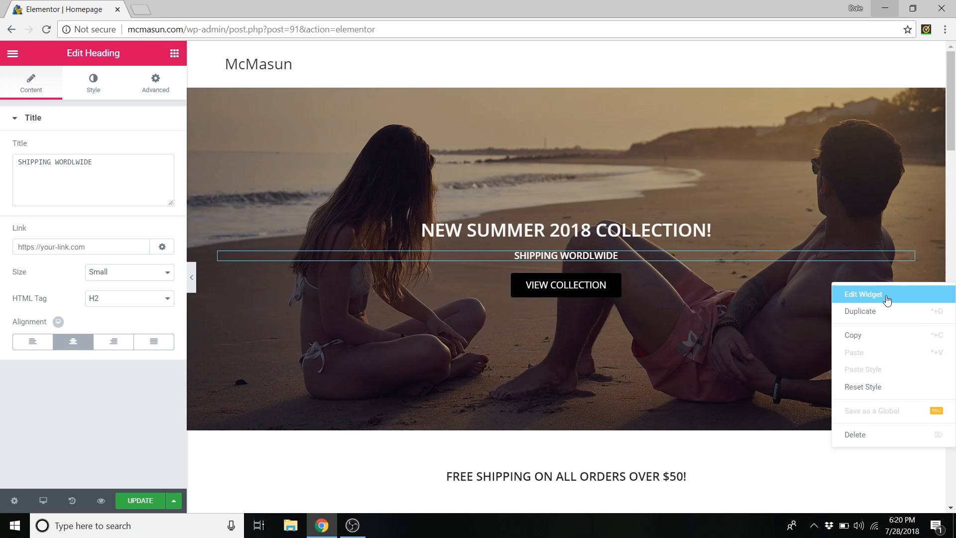
left_click(887, 296)
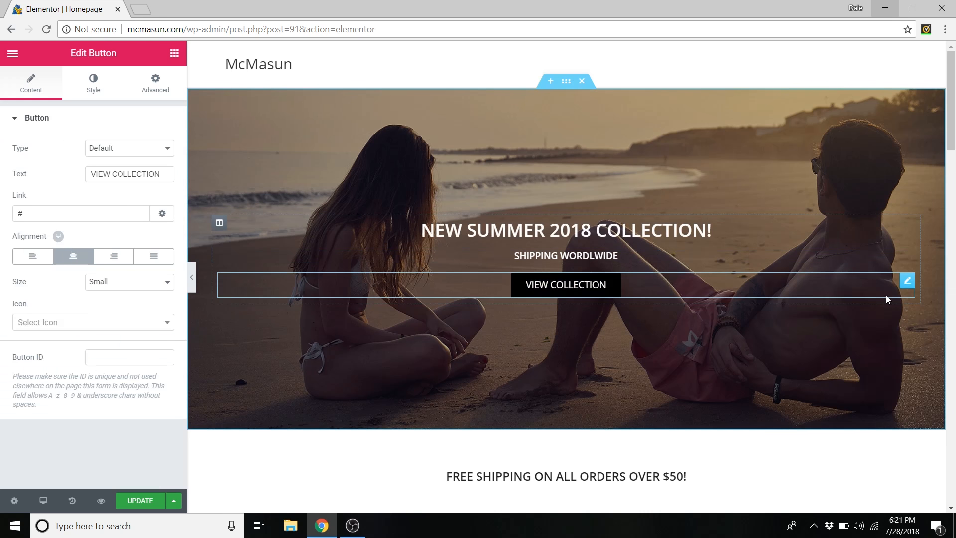
left_click_drag(158, 173, 116, 171)
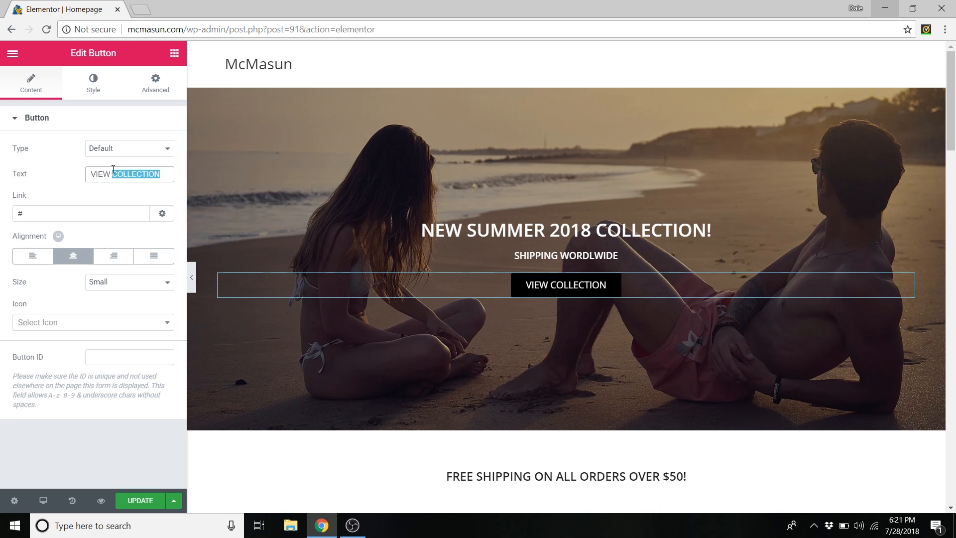
type("Clo")
key("BackSpace")
key("BackSpace")
type("LOTHES")
key("ctrl+z")
key("ctrl+z")
key("ctrl+z")
key("ctrl+z")
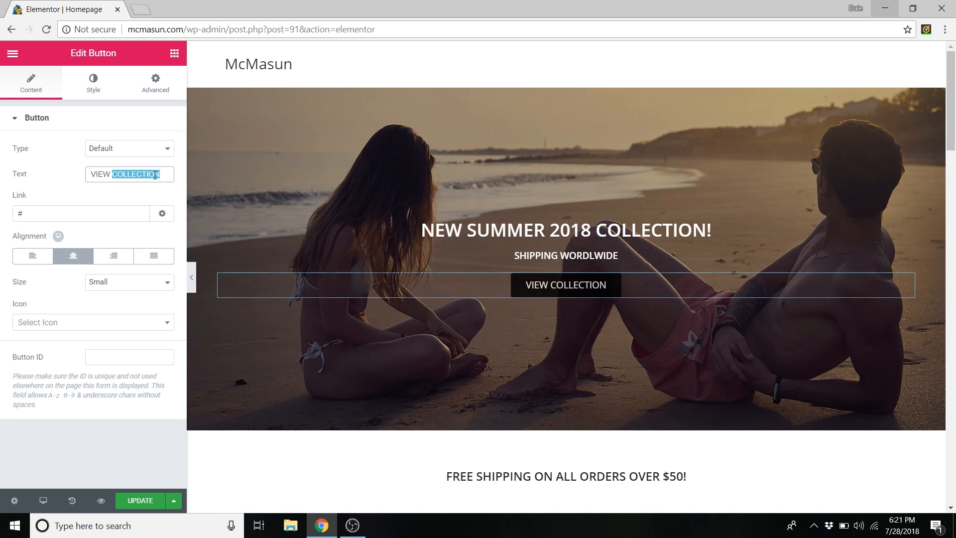
left_click(169, 175)
- Delete the '#' placeholder link and keep the button Small after trying extra small, large and extra large
left_click(100, 217)
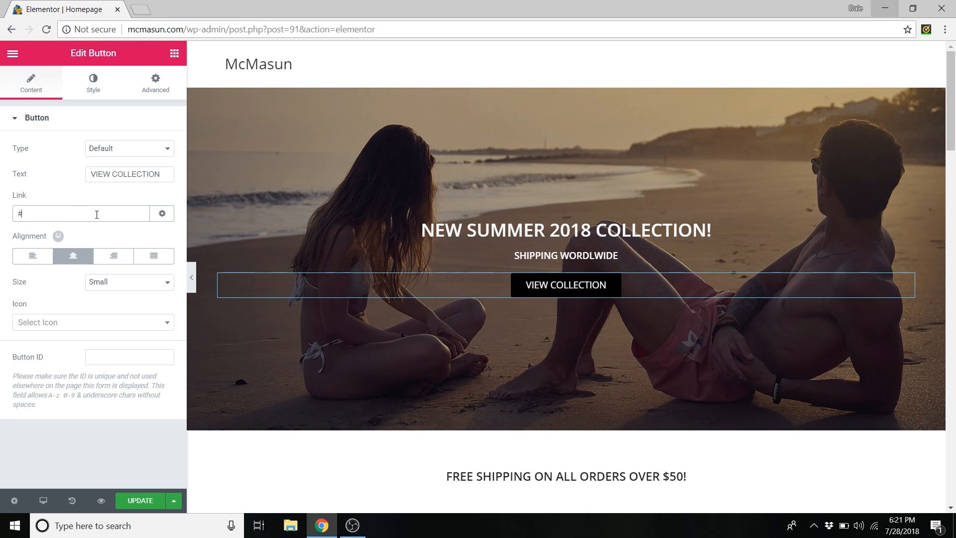
double_click(129, 217)
key("BackSpace")
left_click(126, 282)
left_click(121, 292)
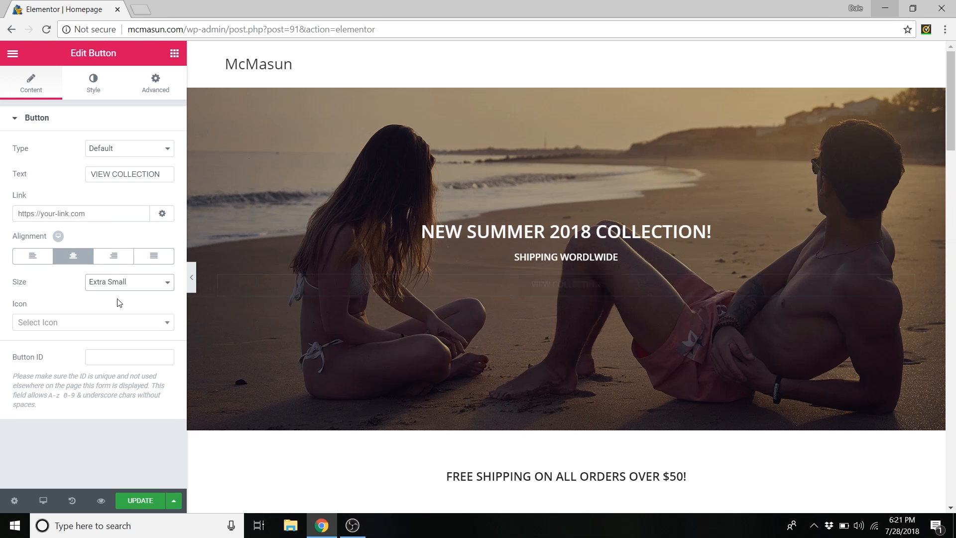
left_click(118, 284)
left_click(113, 323)
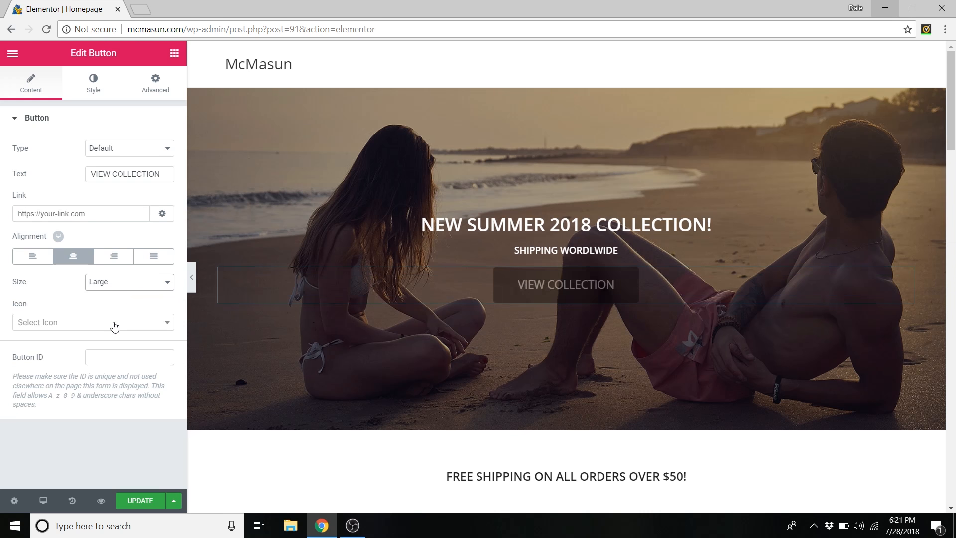
left_click(117, 288)
left_click(114, 333)
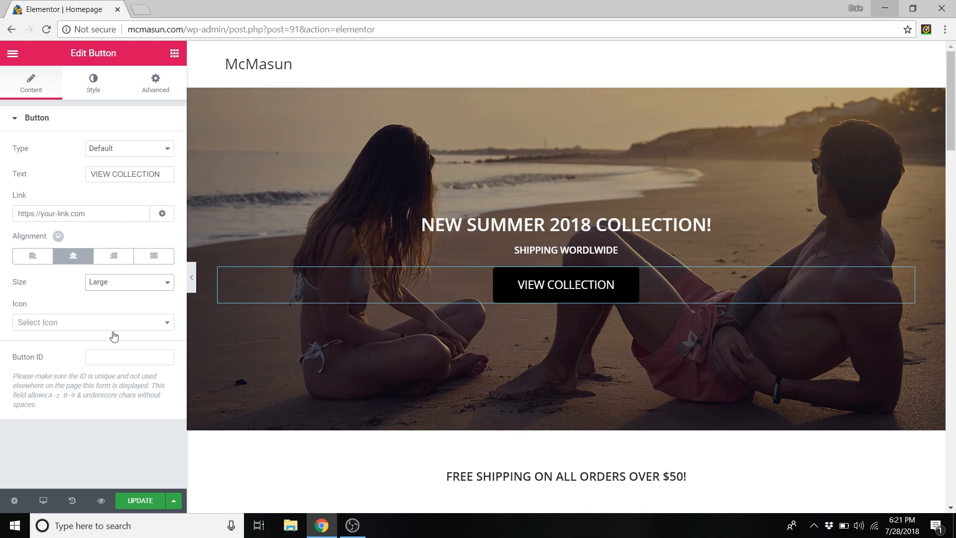
left_click(120, 289)
left_click(116, 304)
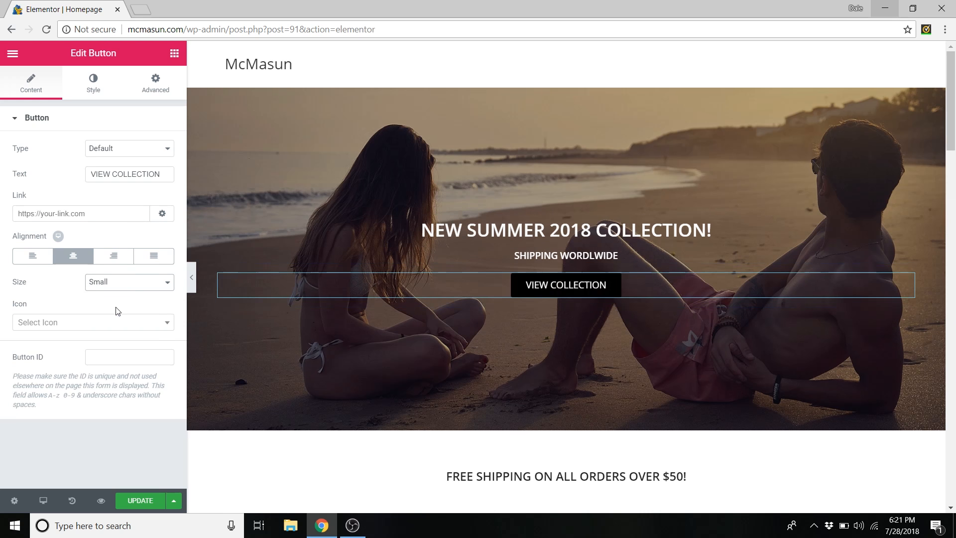
- Add a facebook icon to the button, then remove it so no icon remains
left_click(122, 330)
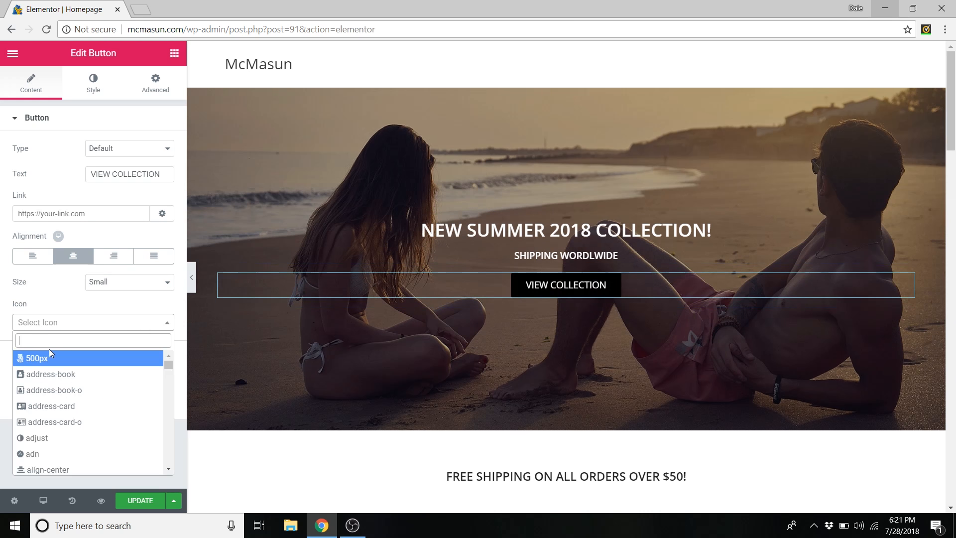
type("facebook")
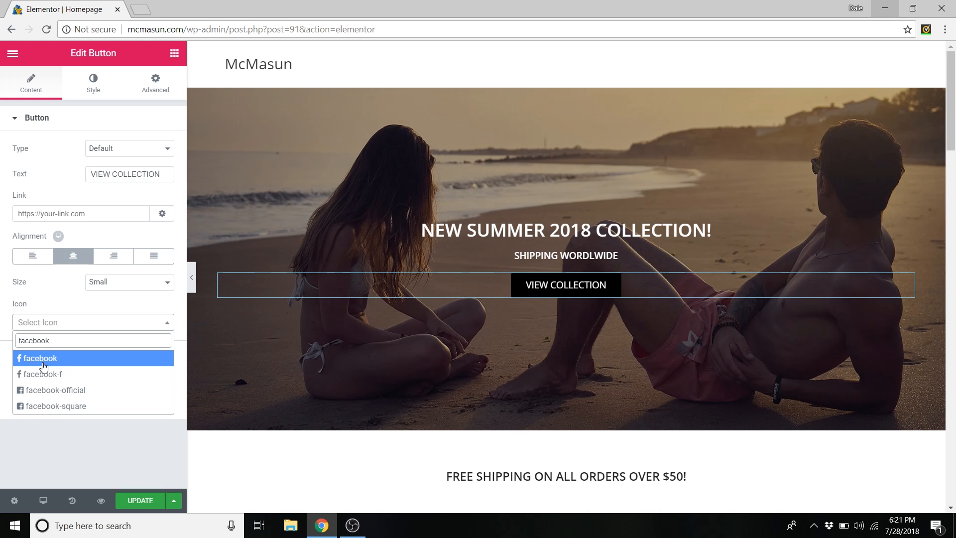
left_click(42, 362)
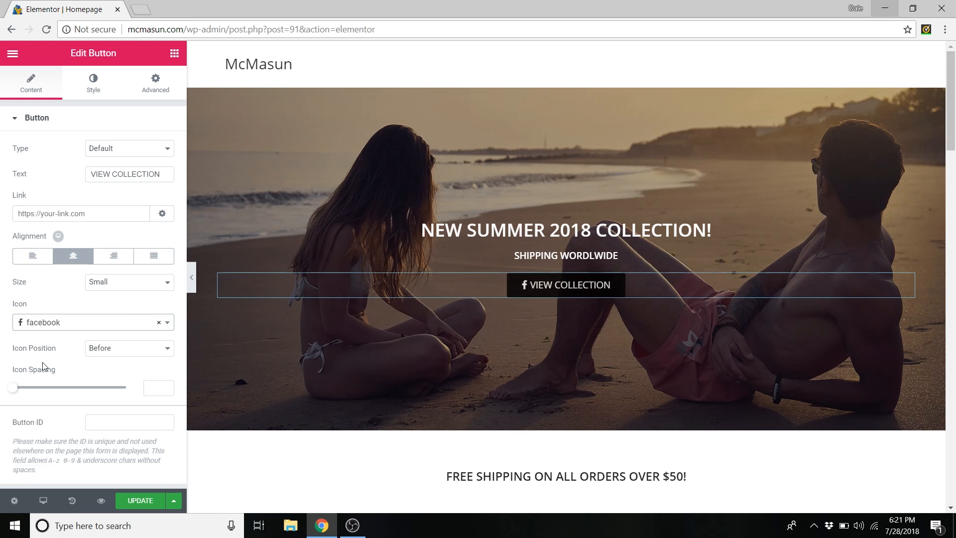
left_click(144, 326)
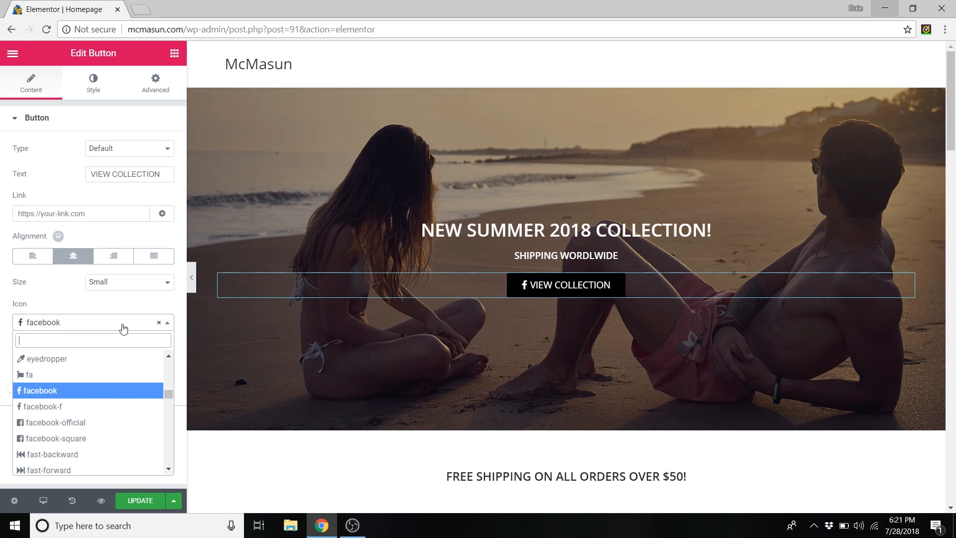
left_click(159, 323)
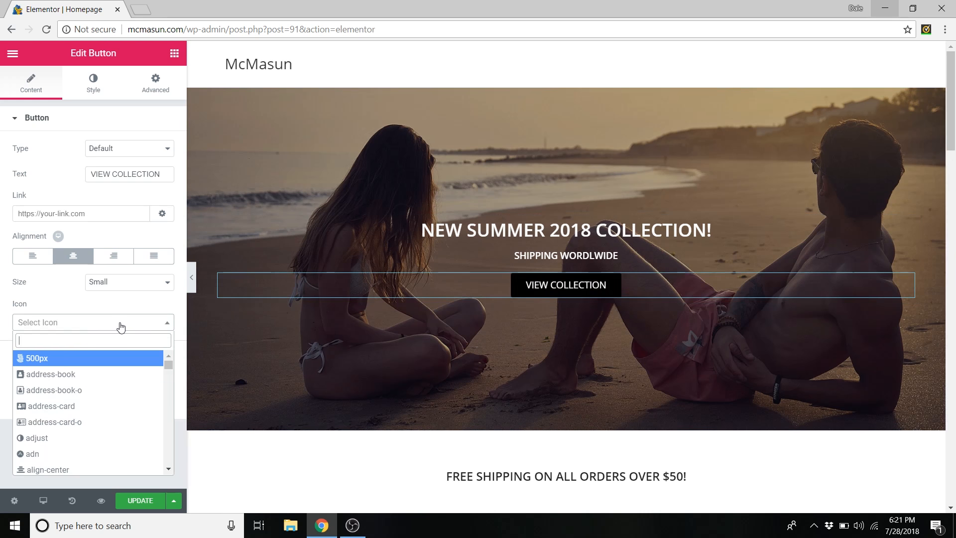
left_click(121, 327)
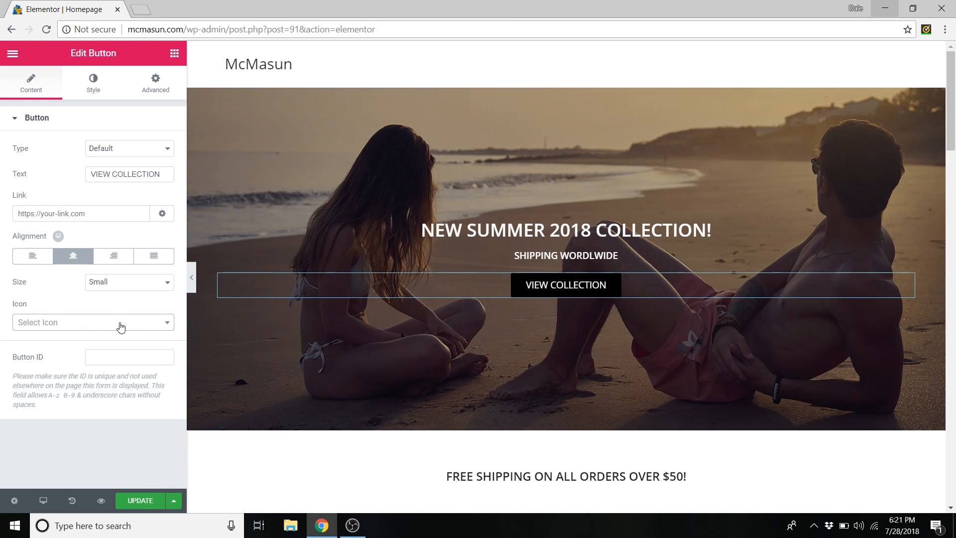
- In the button's Style typography settings, keep the Open Sans font family
left_click(95, 96)
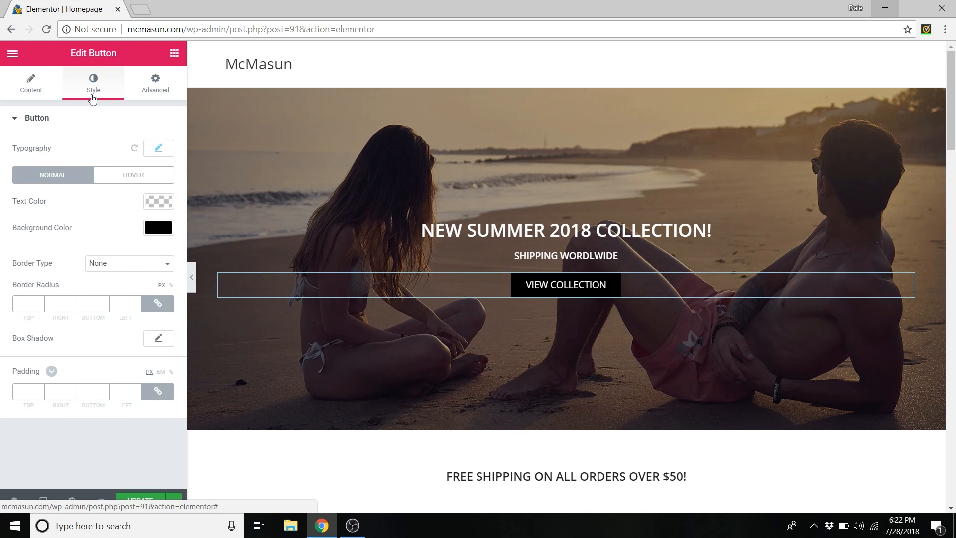
left_click(160, 150)
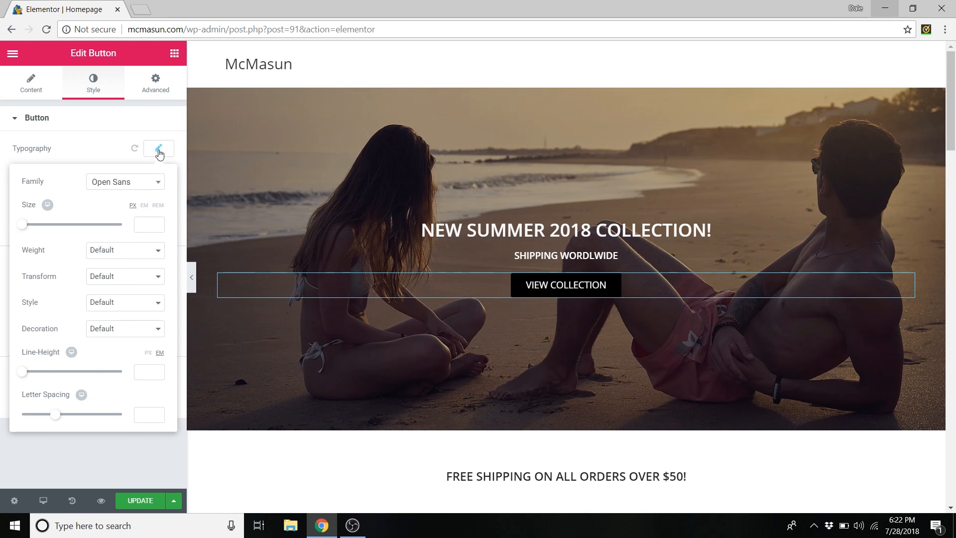
left_click(145, 183)
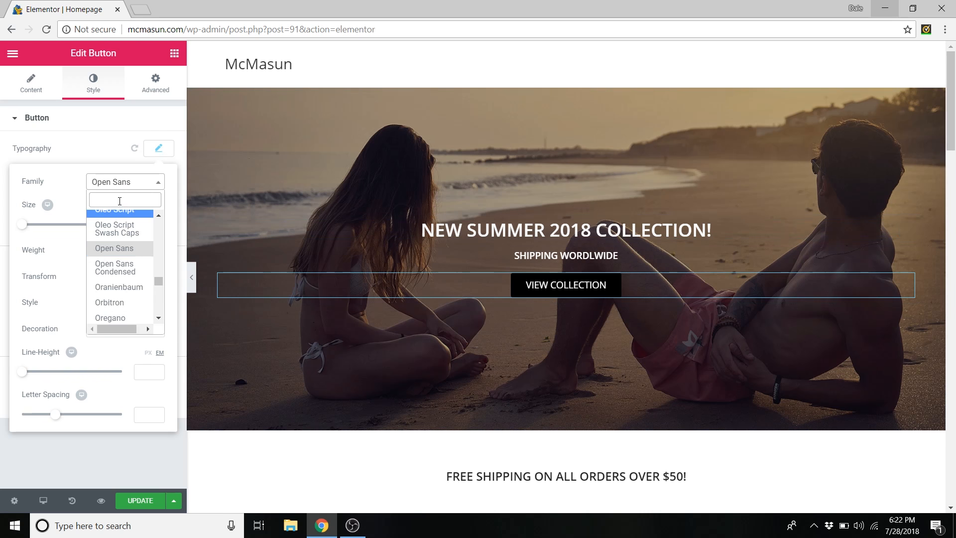
type("cal")
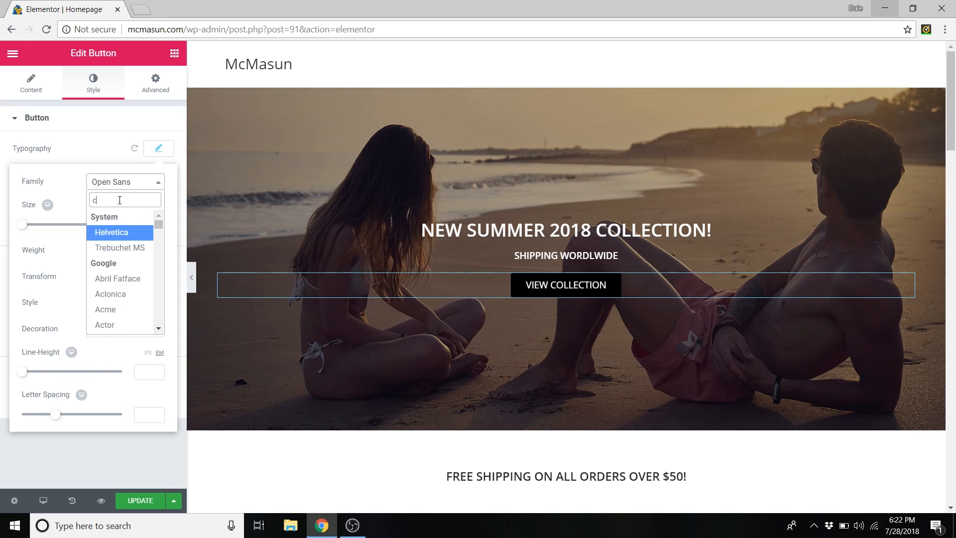
key("BackSpace")
key("BackSpace")
key("BackSpace")
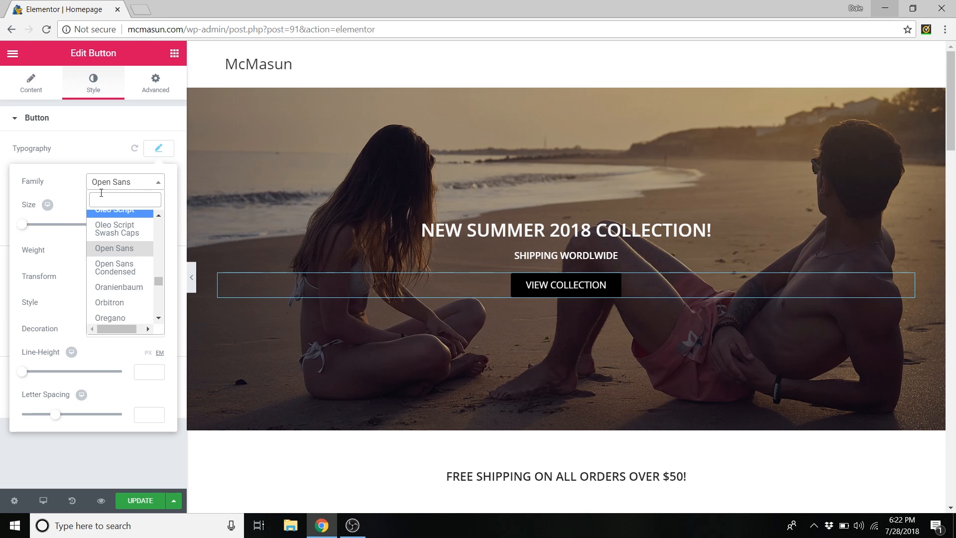
left_click(57, 179)
- Test the text size slider, then clear Size back to default and leave weight at Default
left_click_drag(28, 230, 81, 228)
left_click_drag(85, 227, 7, 234)
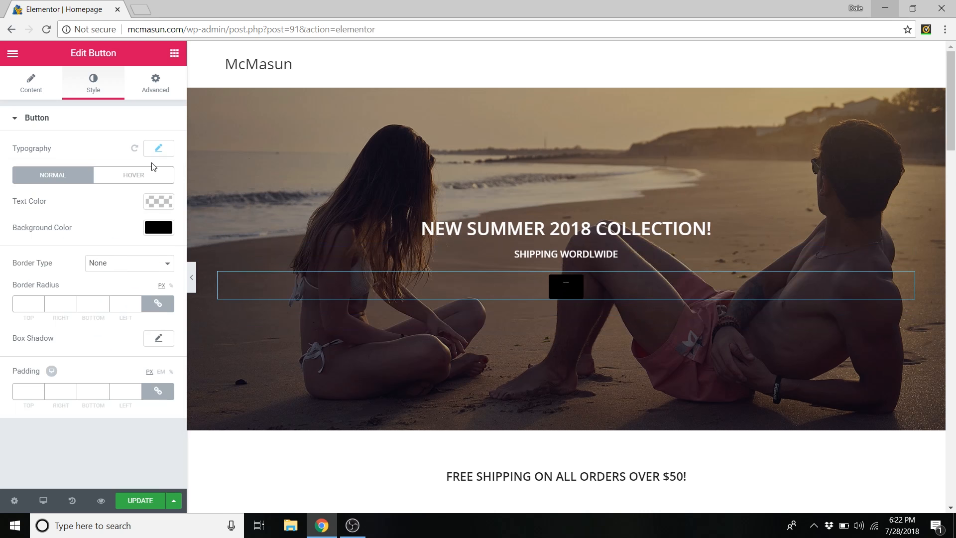
left_click(158, 148)
left_click(148, 224)
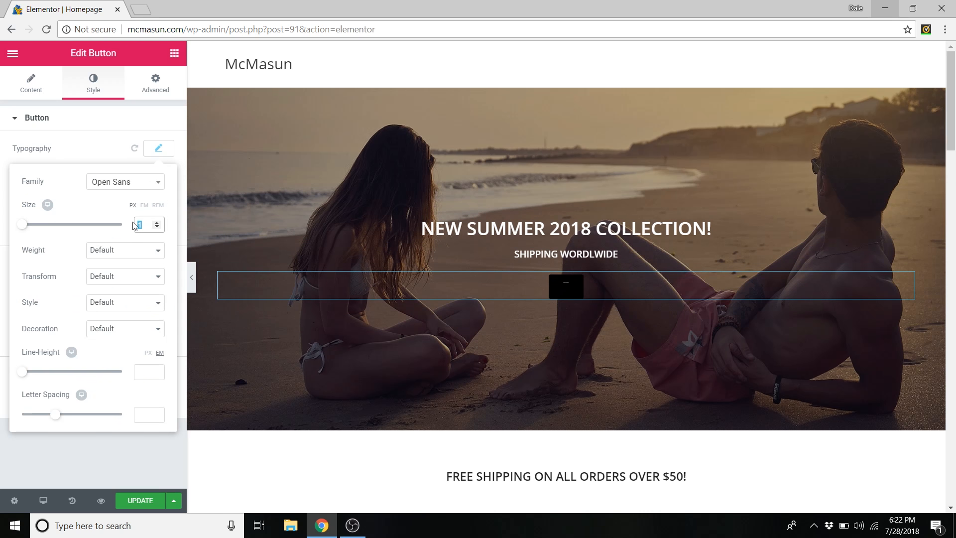
key("BackSpace")
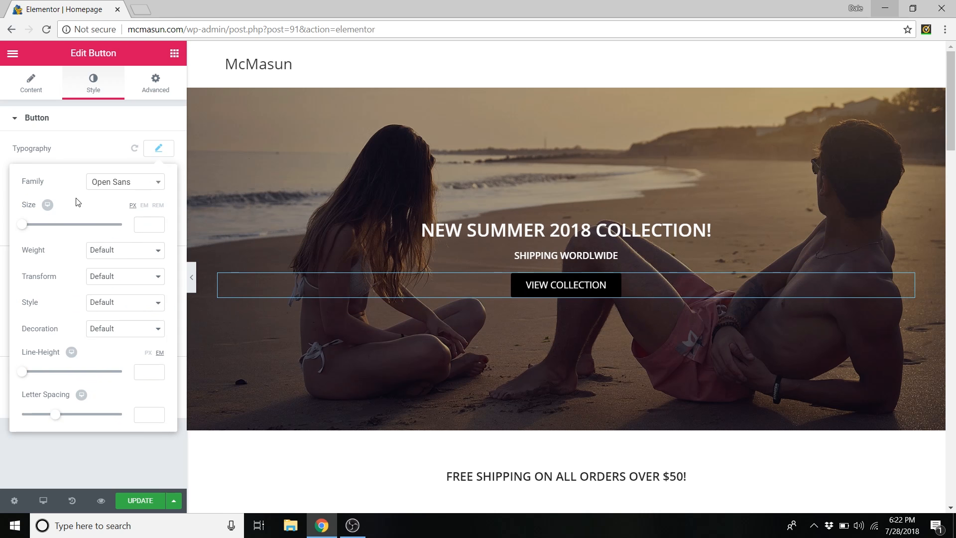
left_click(111, 250)
left_click(111, 249)
left_click(158, 148)
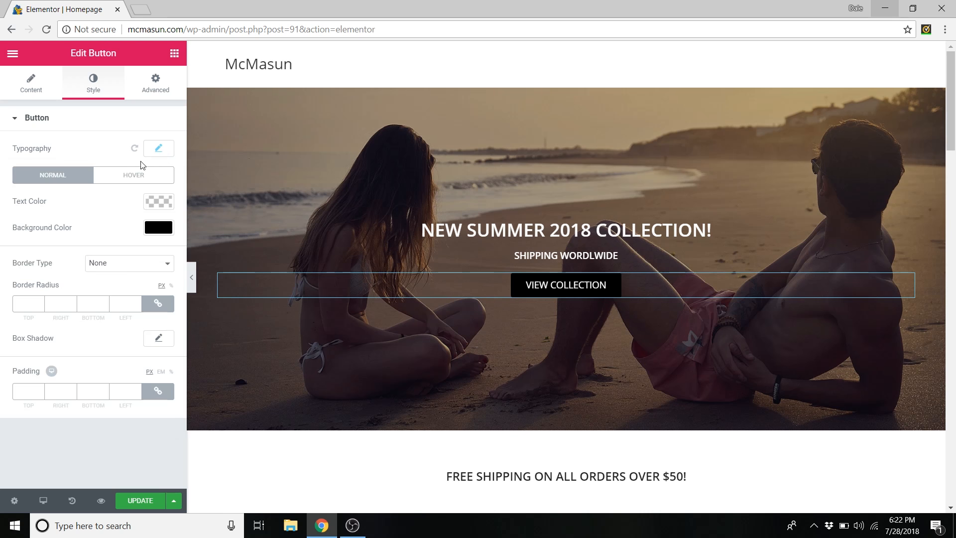
- Try light blue for the button text and background, then keep white text on a black background
left_click(161, 204)
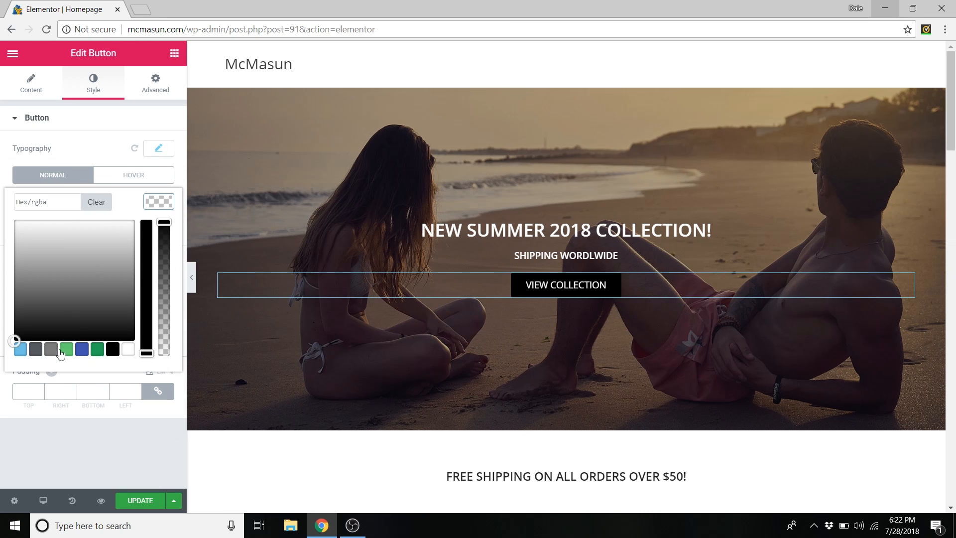
left_click(20, 350)
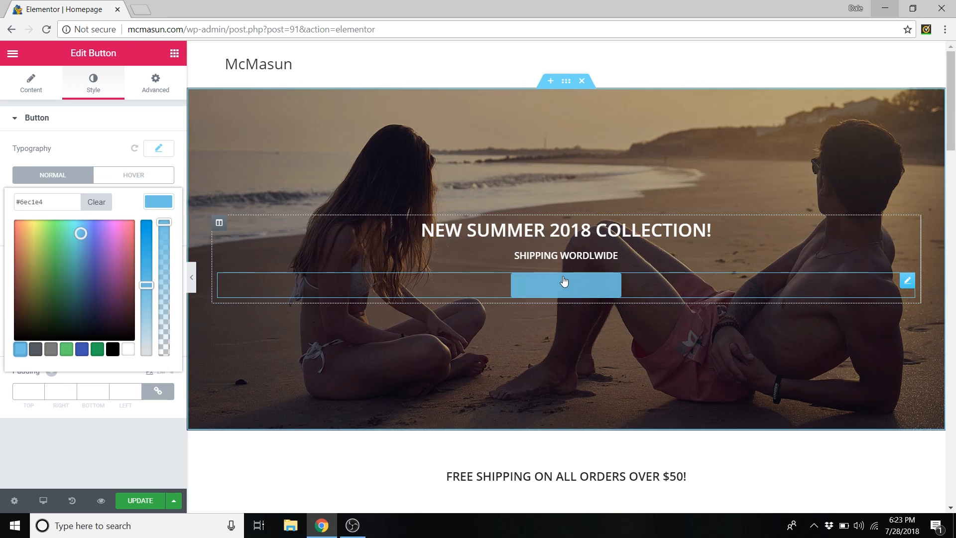
left_click(91, 202)
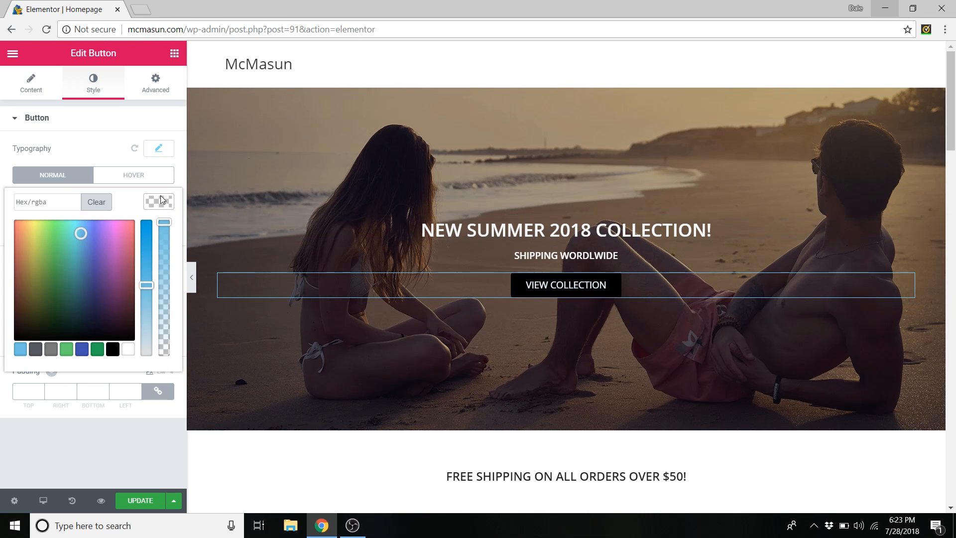
left_click(161, 200)
left_click(156, 231)
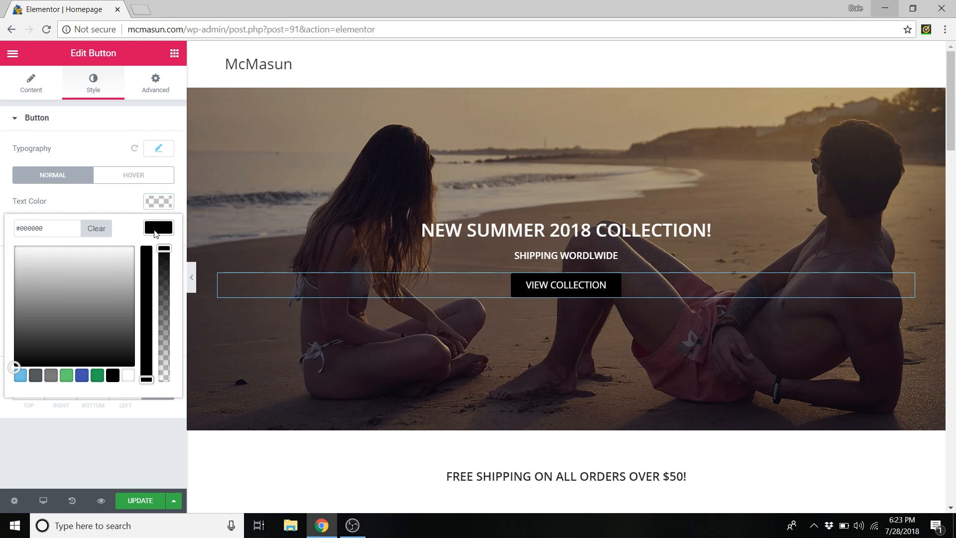
left_click(20, 377)
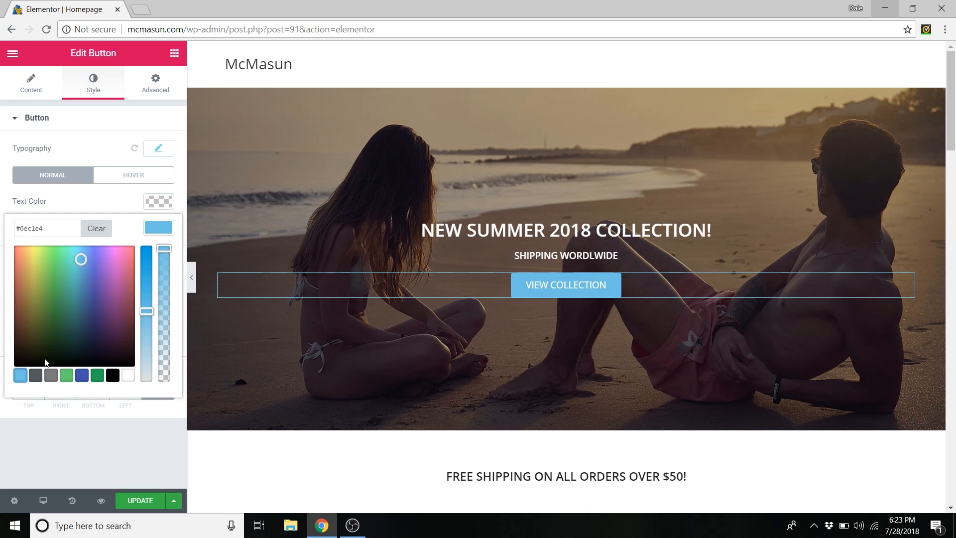
left_click(97, 229)
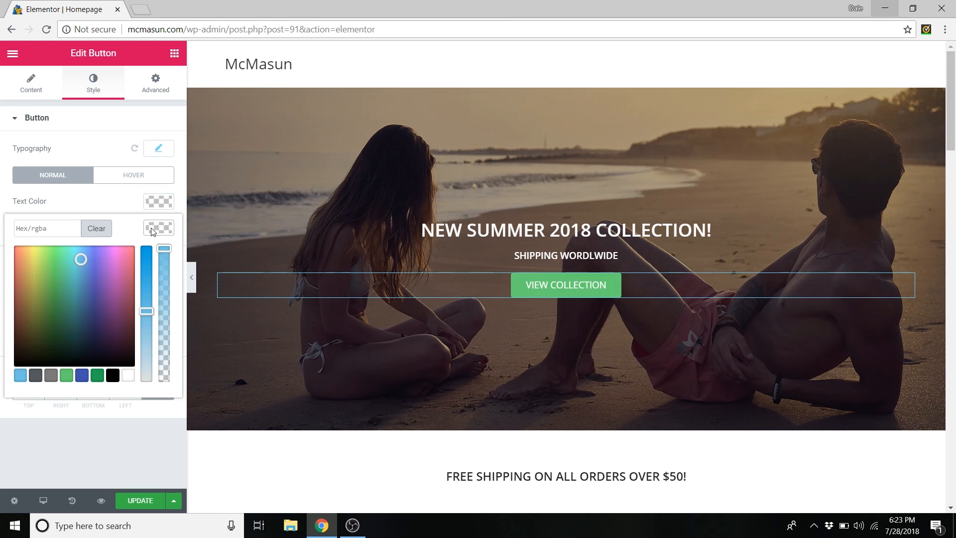
left_click(112, 376)
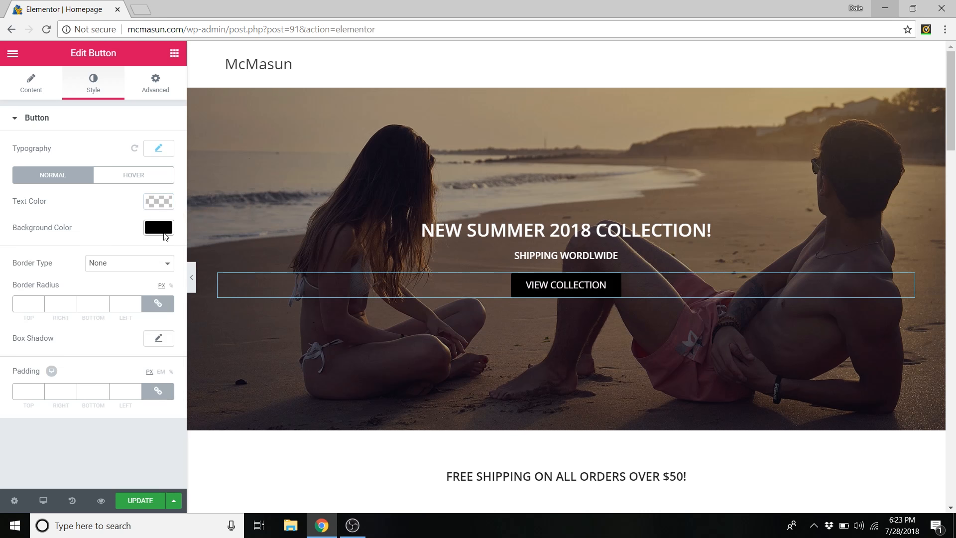
left_click(128, 177)
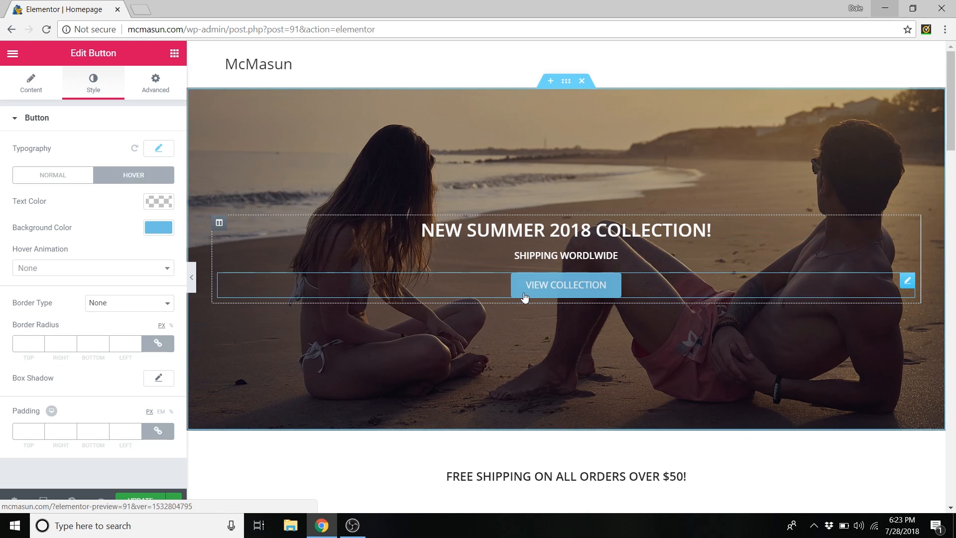
- Try the Grow and Pulse hover animations, then clear the animation back to None
left_click(108, 273)
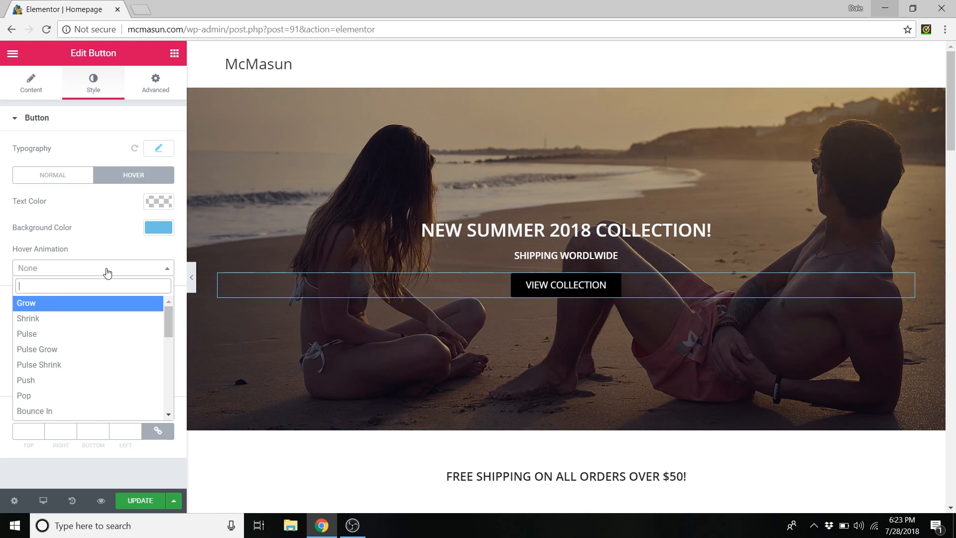
left_click(33, 309)
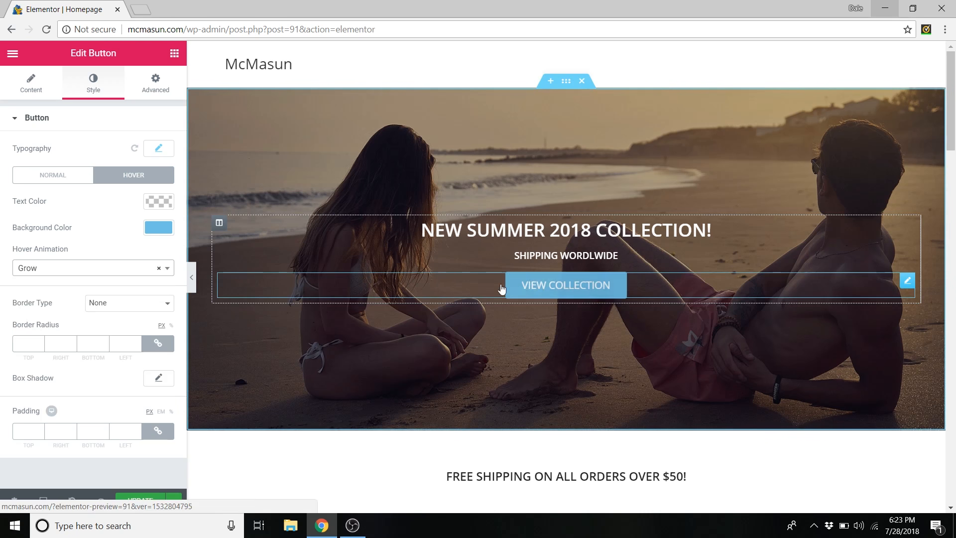
left_click(167, 270)
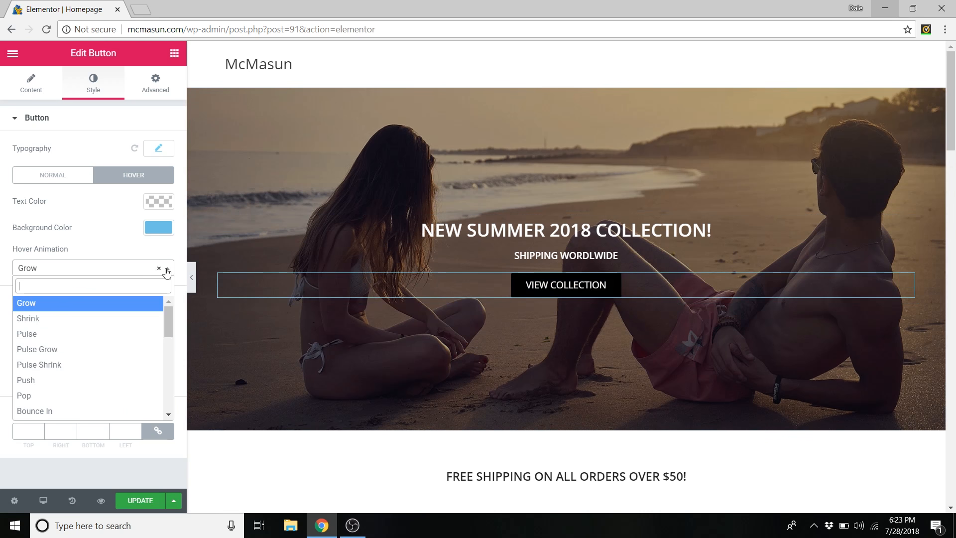
left_click(30, 334)
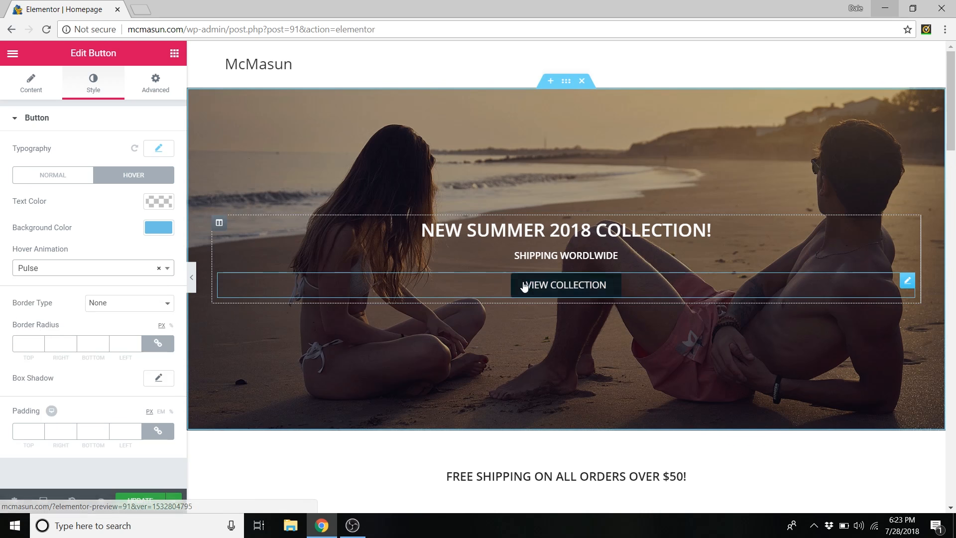
left_click(166, 271)
scroll(64, 351, "down", 3)
scroll(99, 351, "up", 3)
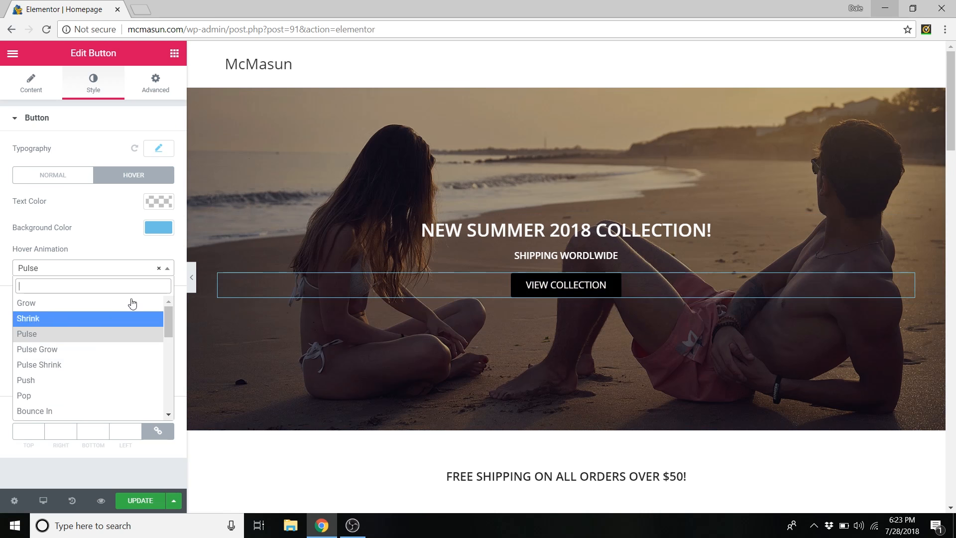
left_click(158, 272)
left_click(157, 273)
left_click(146, 261)
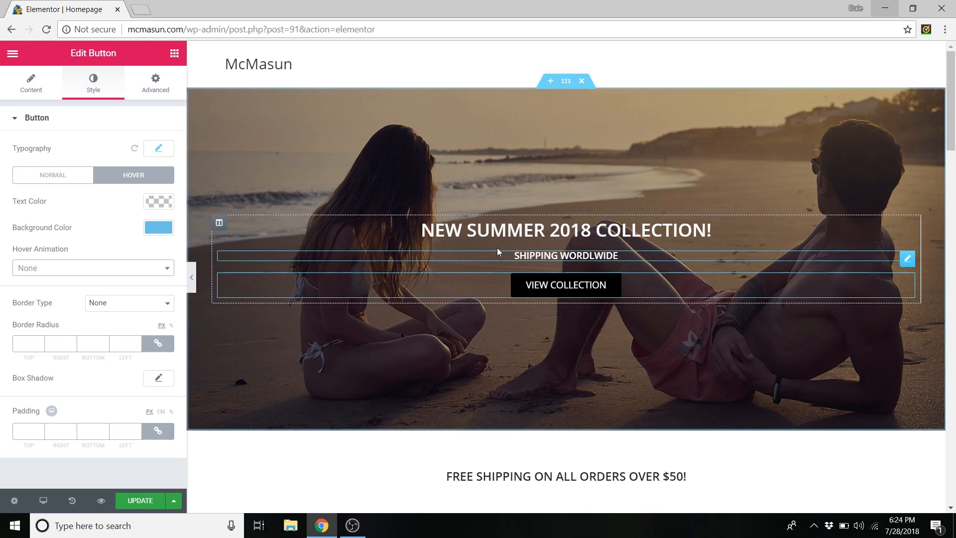
left_click(510, 225)
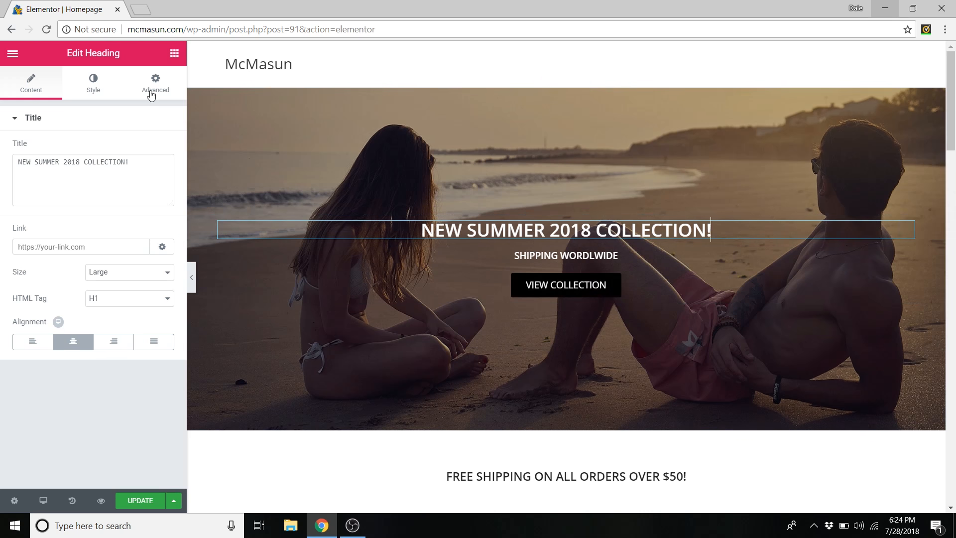
left_click(97, 93)
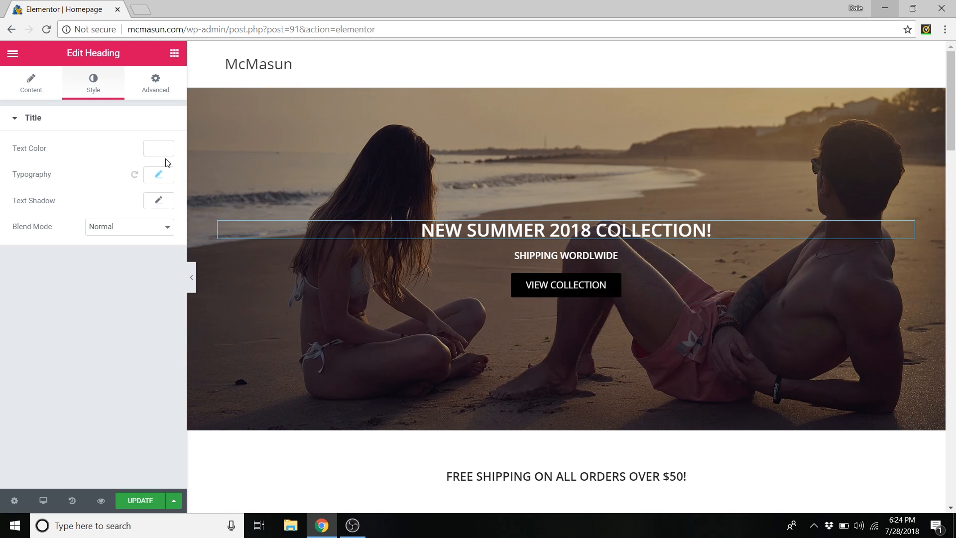
scroll(206, 189, "down", 5)
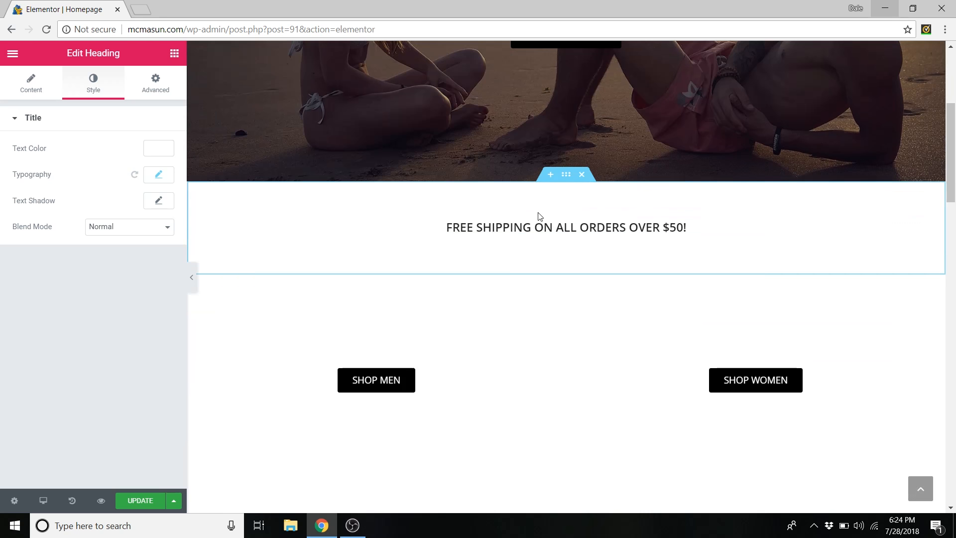
left_click(538, 229)
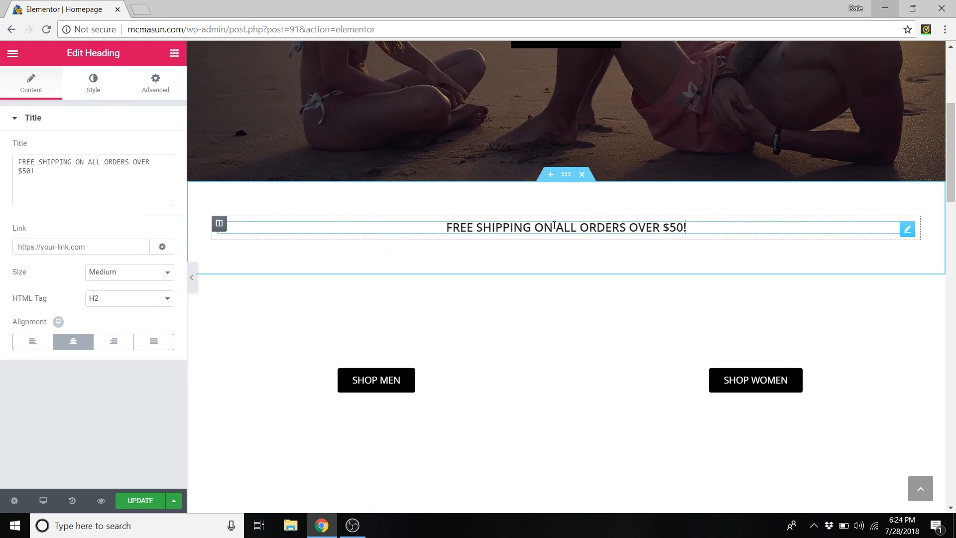
scroll(453, 221, "down", 3)
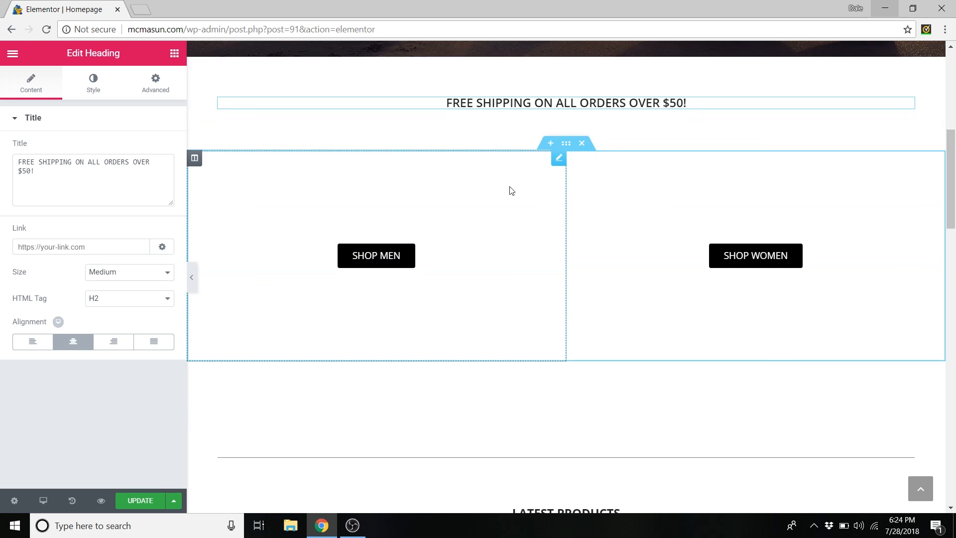
- Edit the SHOP MEN button widget and expand Background in its Advanced tab
right_click(230, 175)
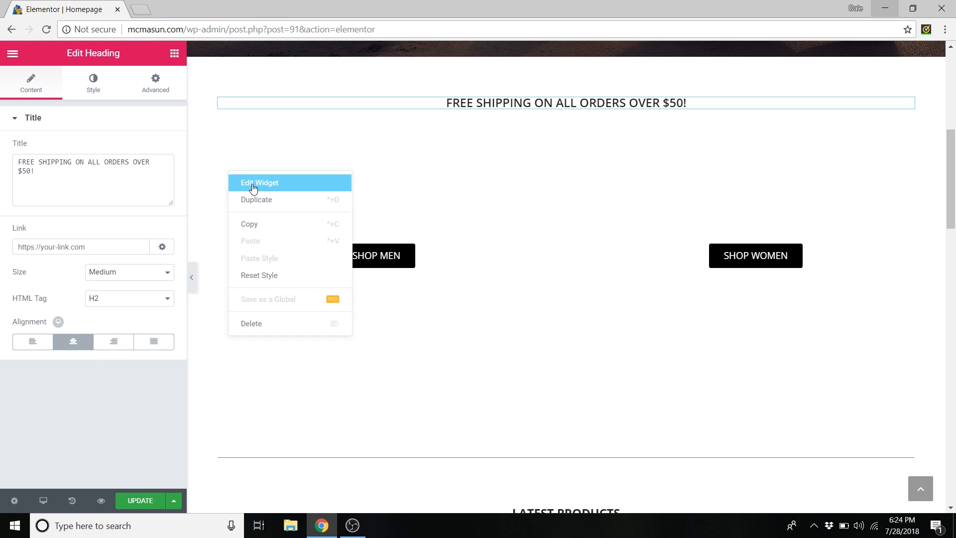
right_click(217, 172)
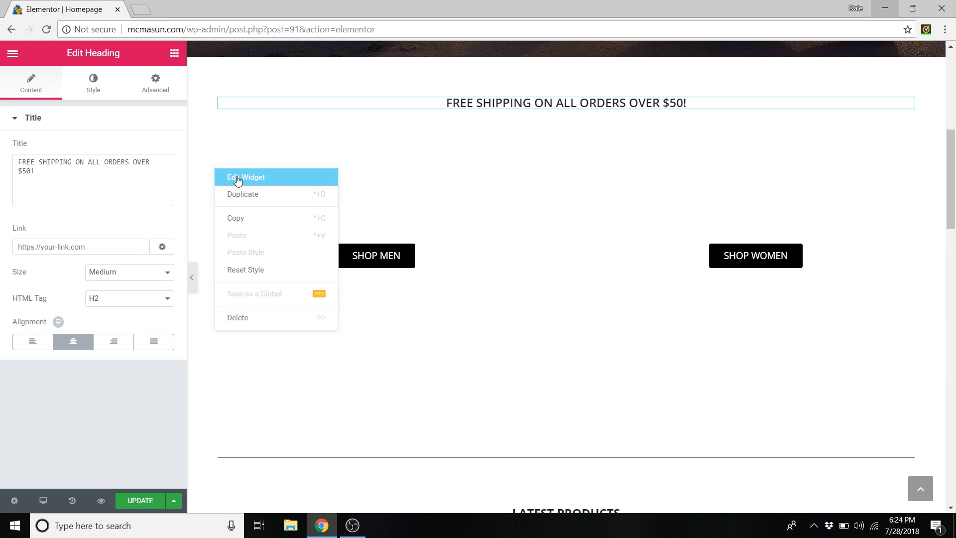
left_click(232, 177)
left_click_drag(144, 177, 95, 182)
left_click(152, 173)
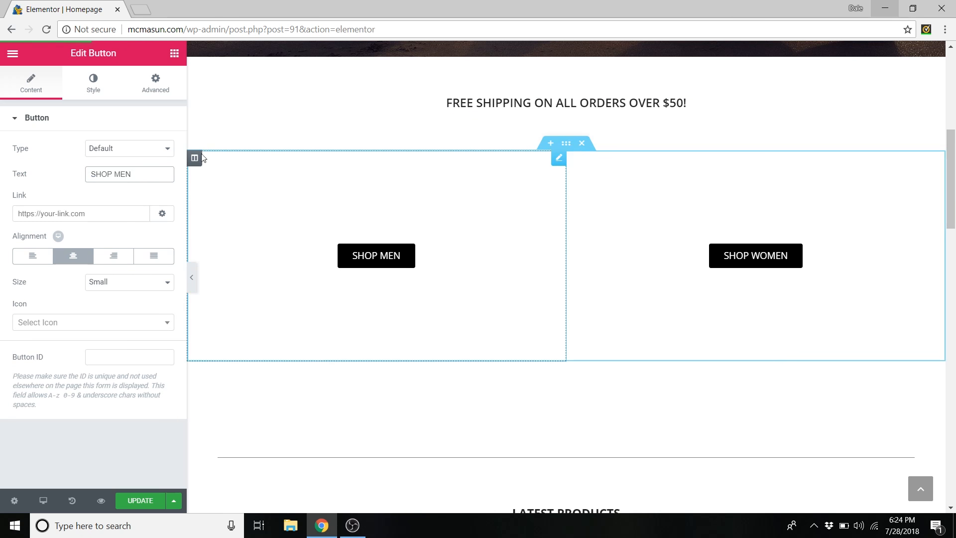
left_click(155, 90)
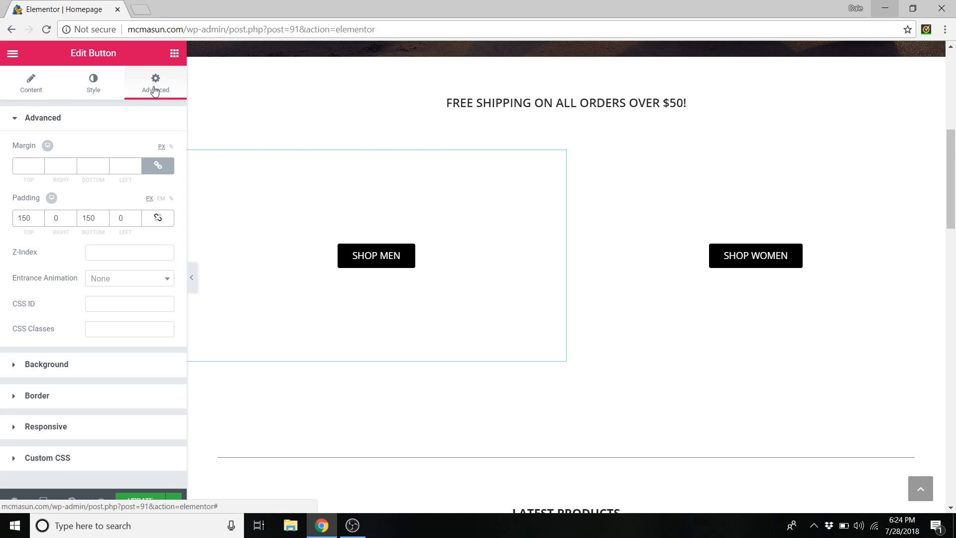
left_click(57, 367)
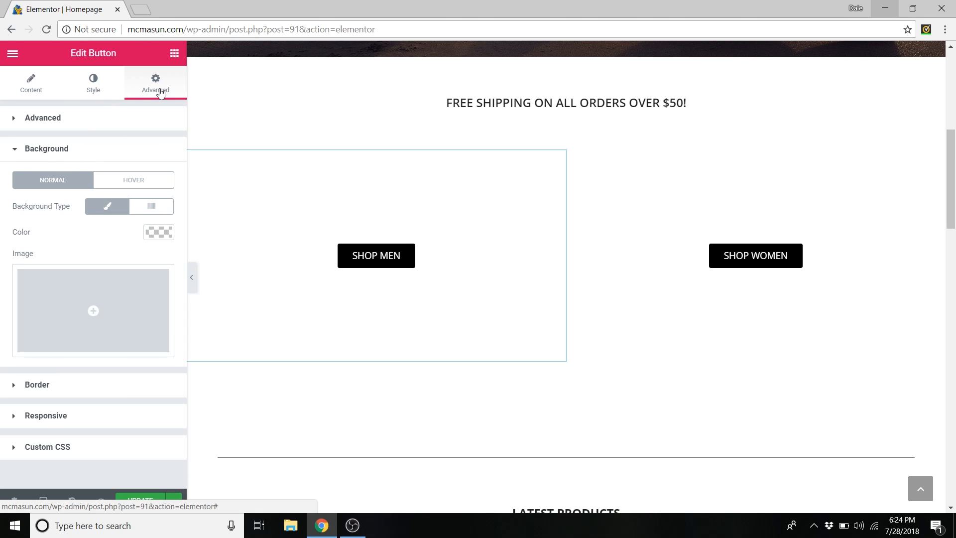
- Upload Shop Men (900 x 500) and insert it as the SHOP MEN block's background image
left_click(112, 298)
left_click(64, 105)
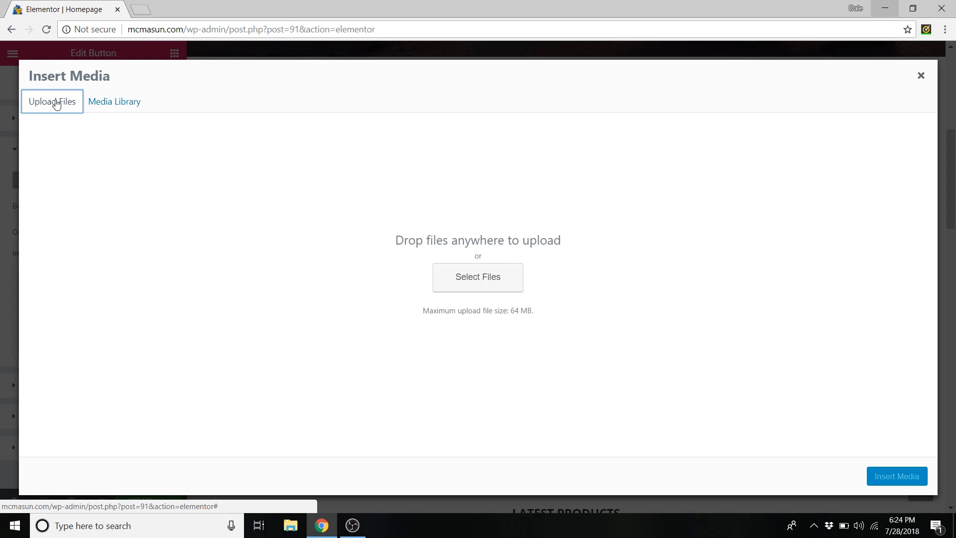
left_click(495, 283)
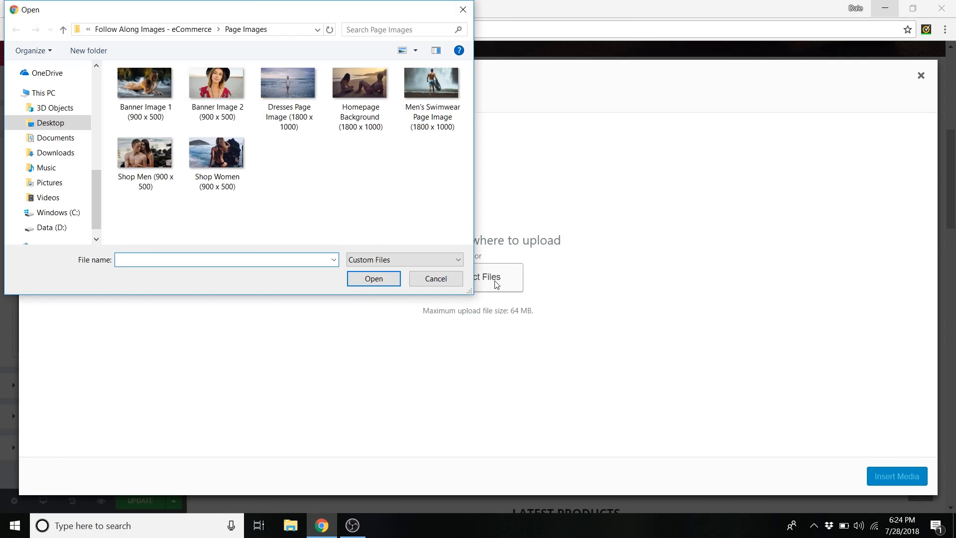
left_click(154, 158)
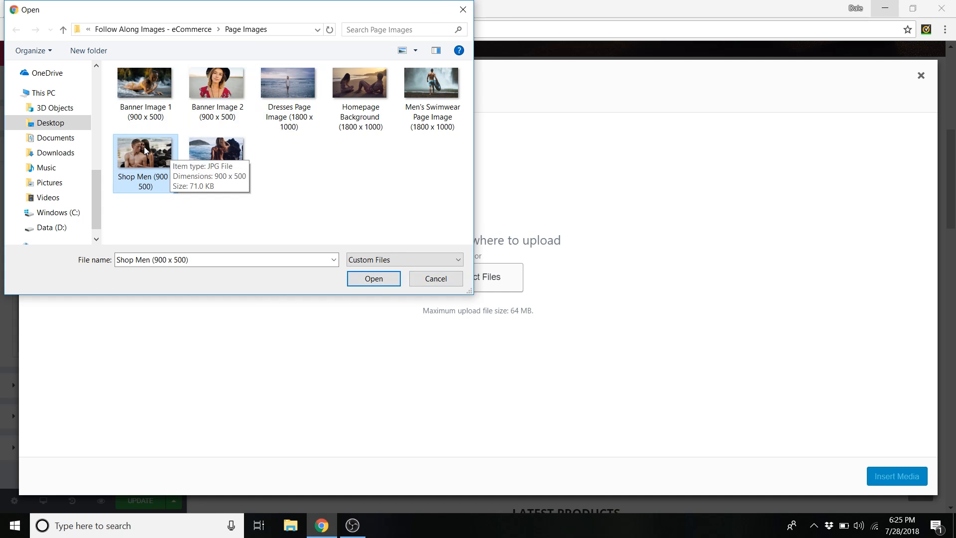
left_click(377, 280)
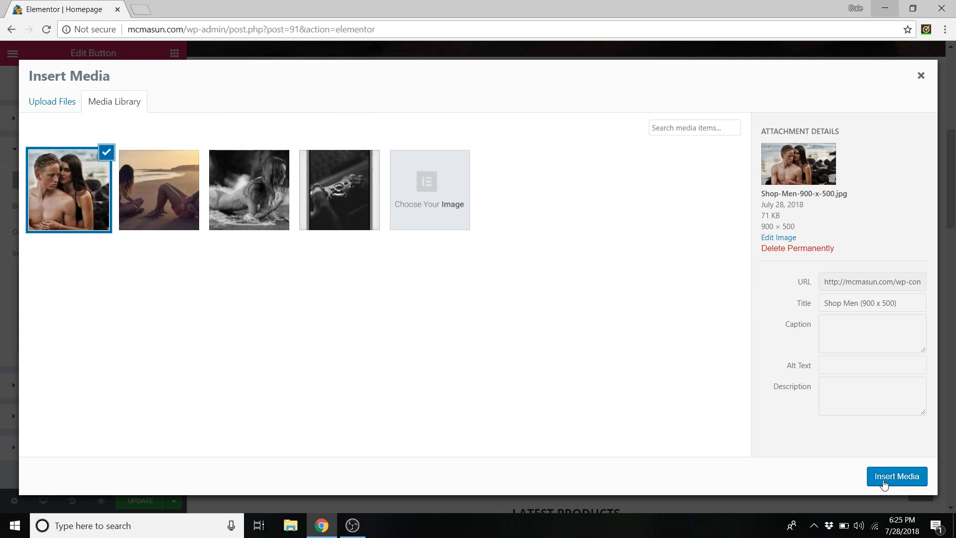
left_click(884, 483)
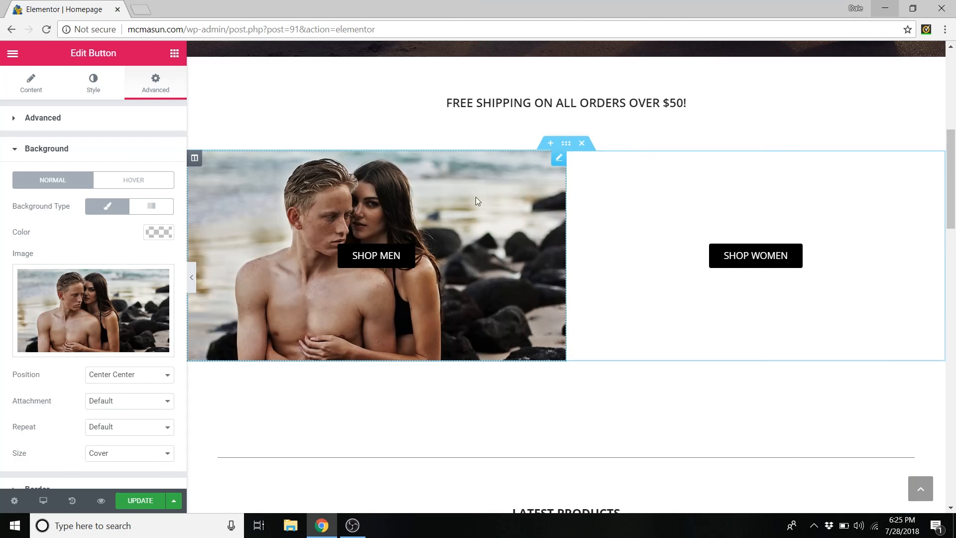
- Set the uploaded Shop Women (900 x 500) photo as the SHOP WOMEN background, then UPDATE the page
right_click(614, 186)
left_click(640, 197)
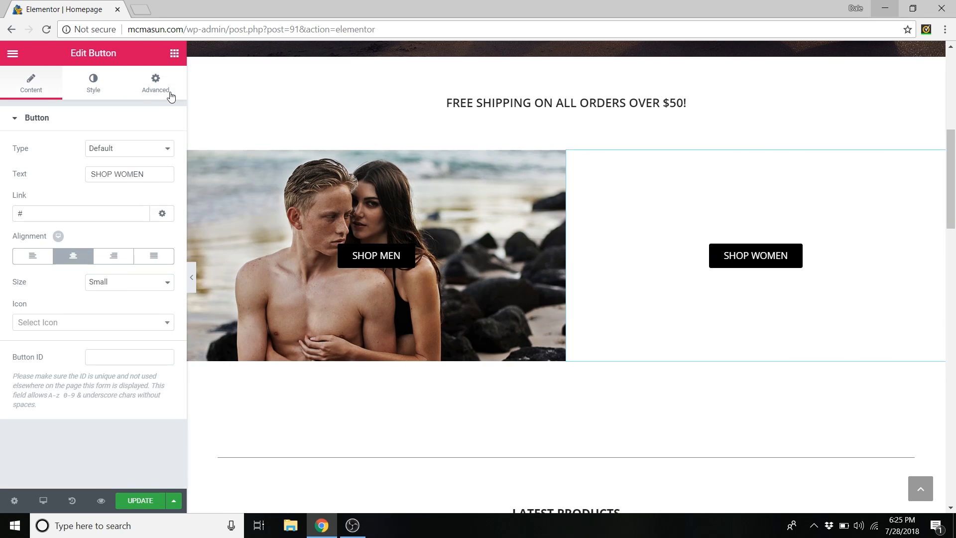
left_click(157, 89)
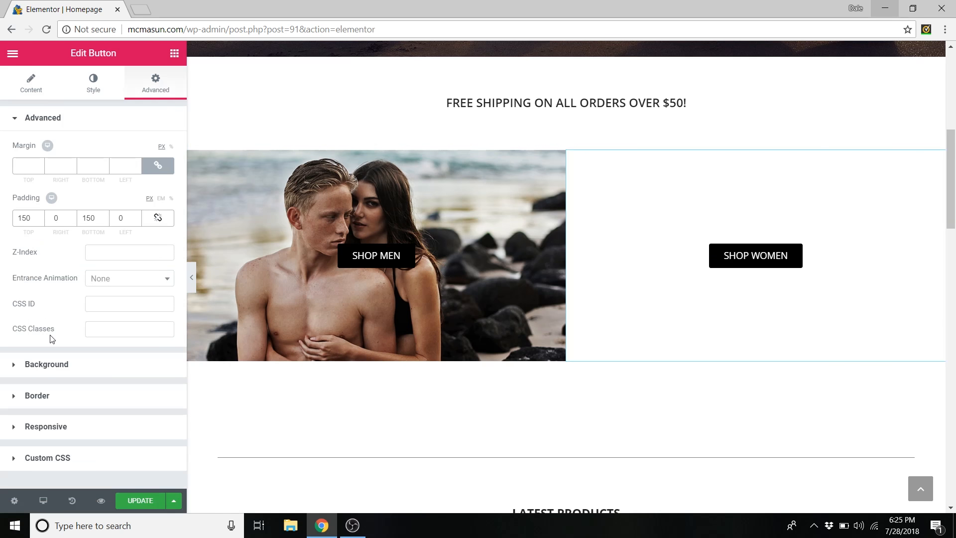
left_click(50, 371)
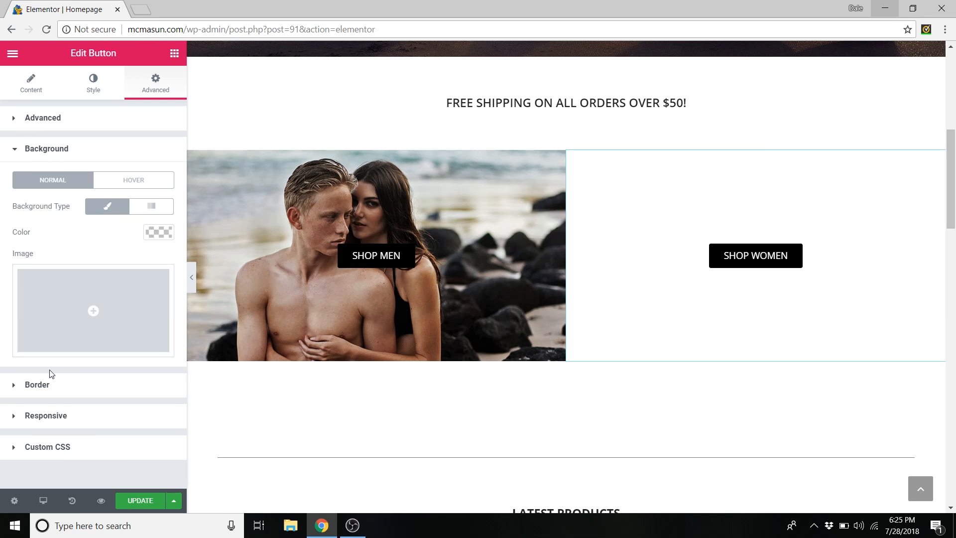
left_click(73, 287)
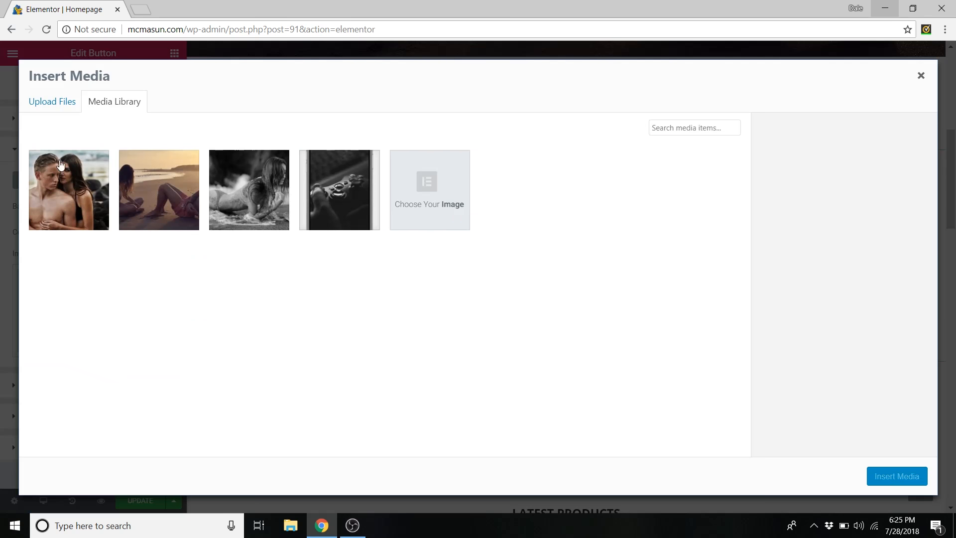
left_click(56, 101)
left_click(468, 277)
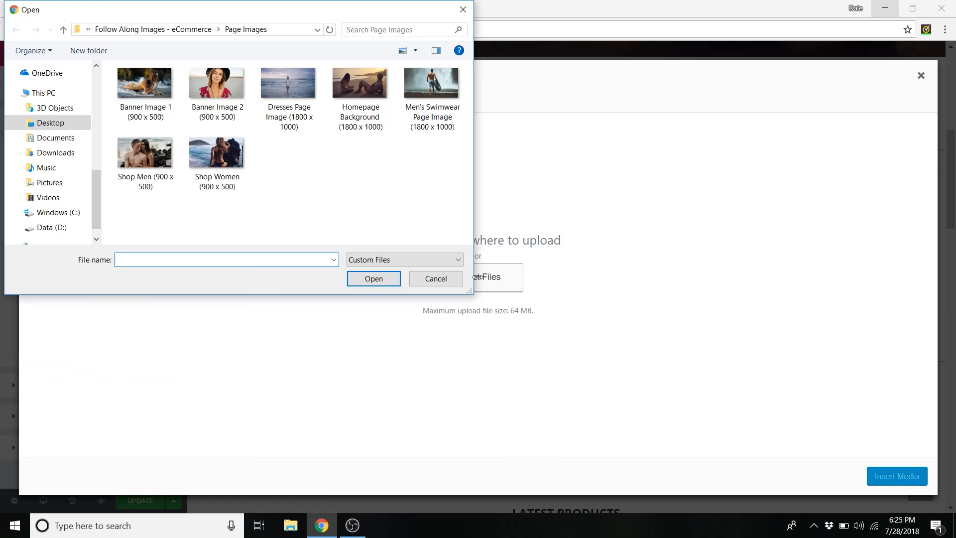
left_click(219, 155)
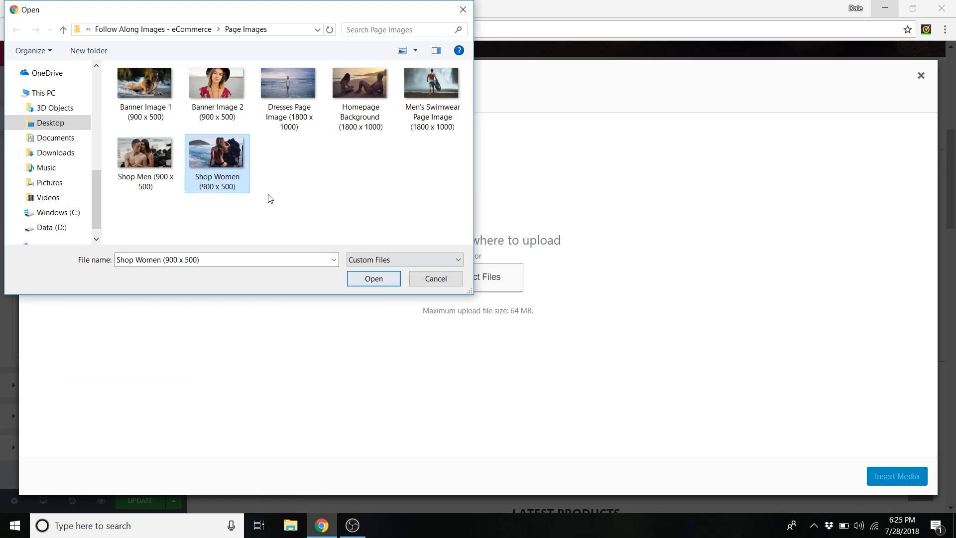
left_click(377, 282)
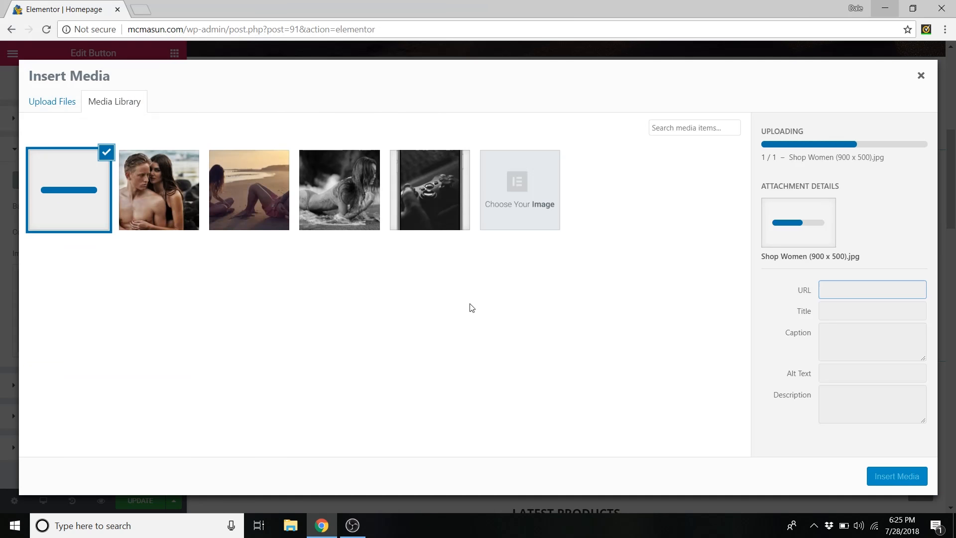
left_click(897, 477)
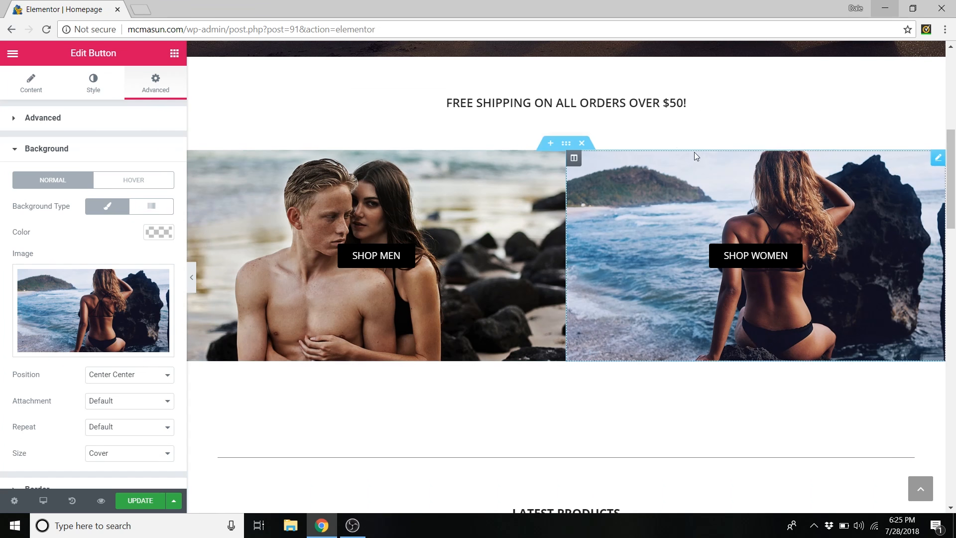
left_click(138, 502)
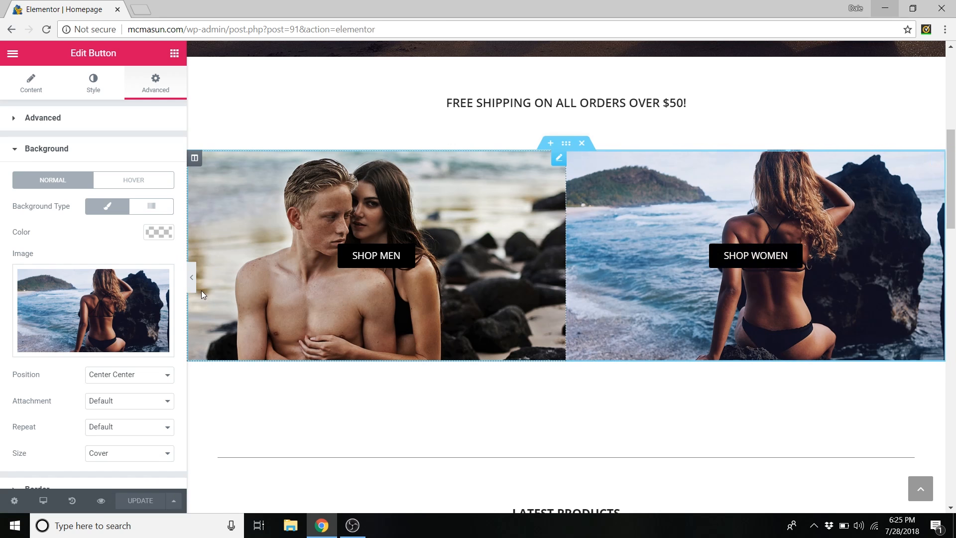
- Switch Responsive Mode to Mobile and scroll through the 360px phone preview
left_click(44, 501)
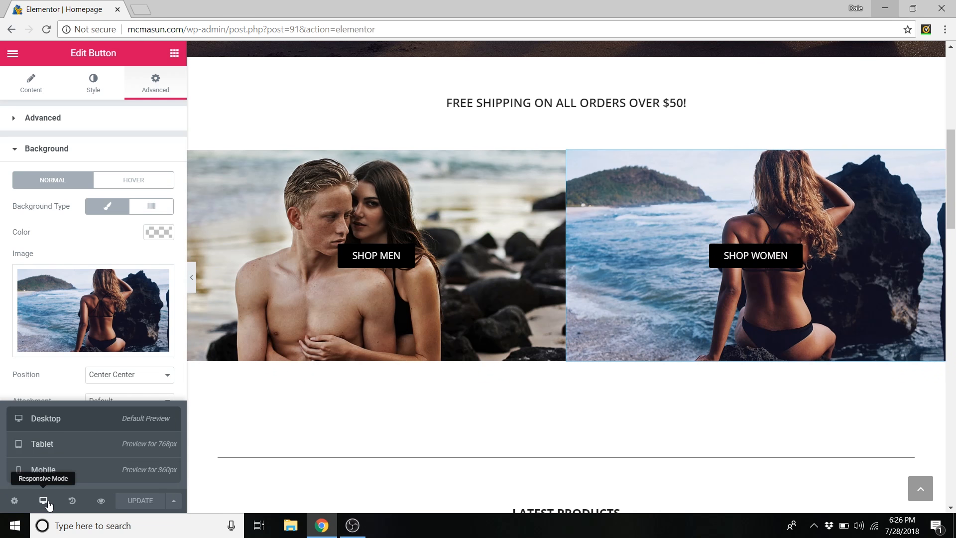
left_click(59, 471)
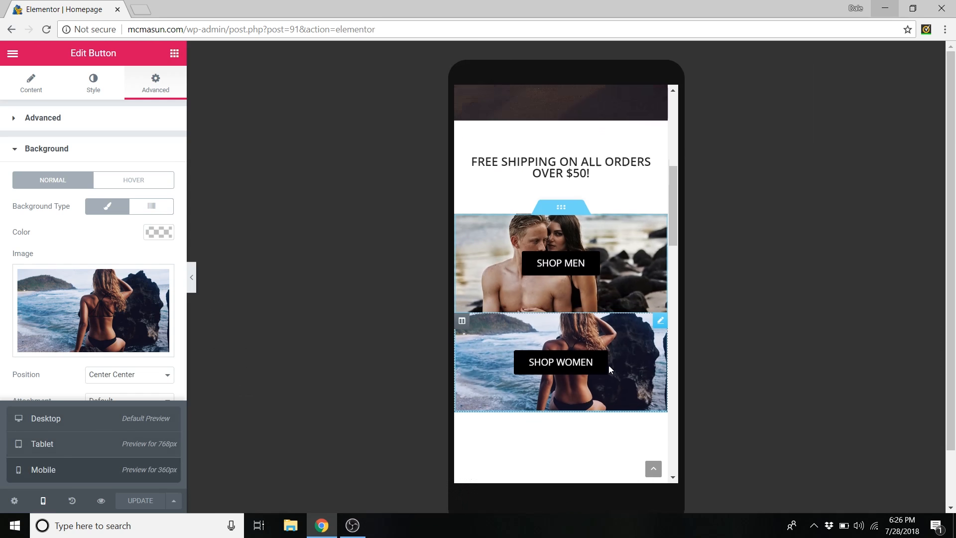
scroll(609, 365, "up", 3)
scroll(609, 365, "up", 5)
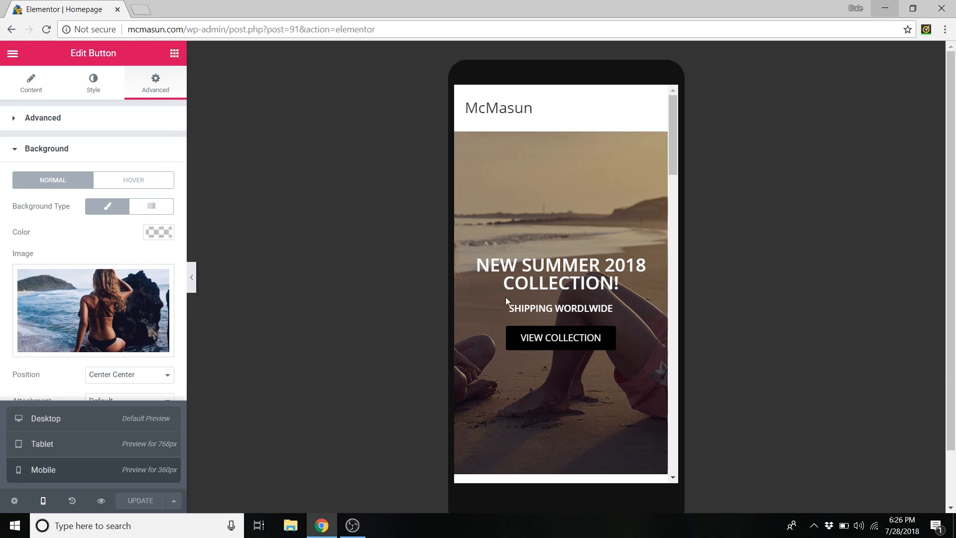
right_click(560, 192)
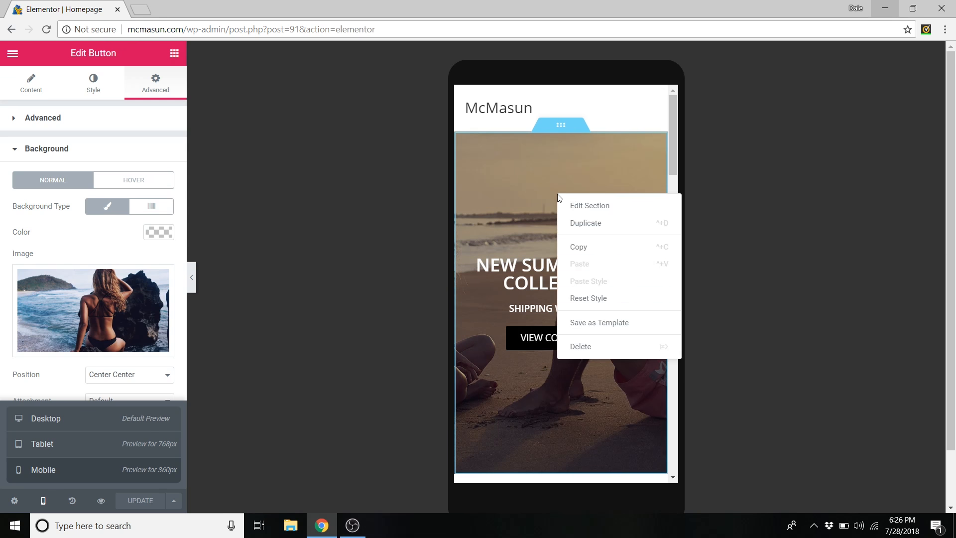
- Set the hero section's background overlay position to Center Right
left_click(583, 207)
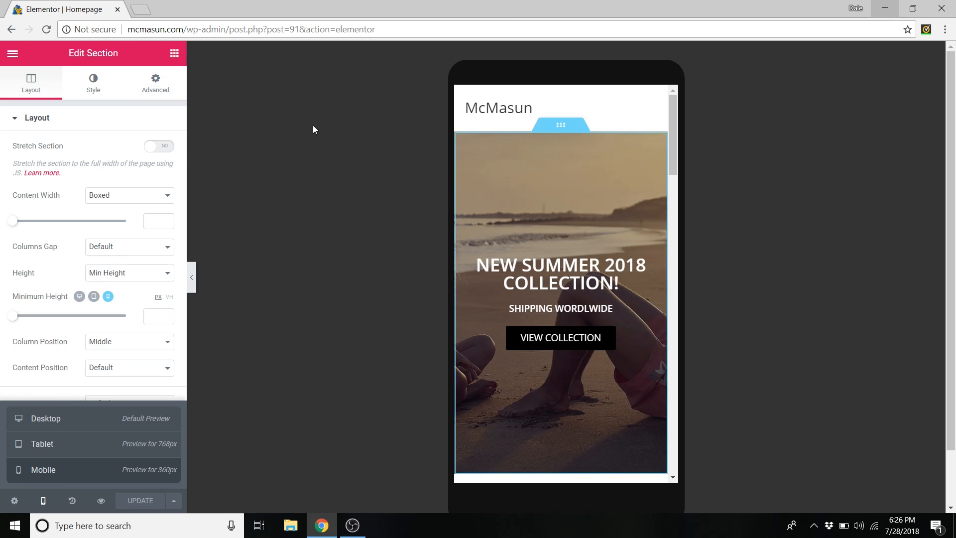
left_click(94, 84)
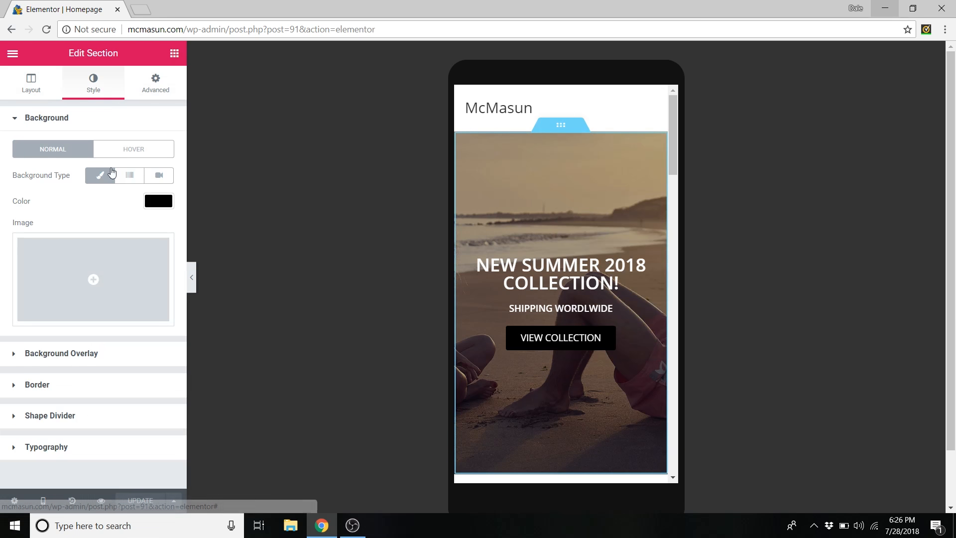
left_click(95, 360)
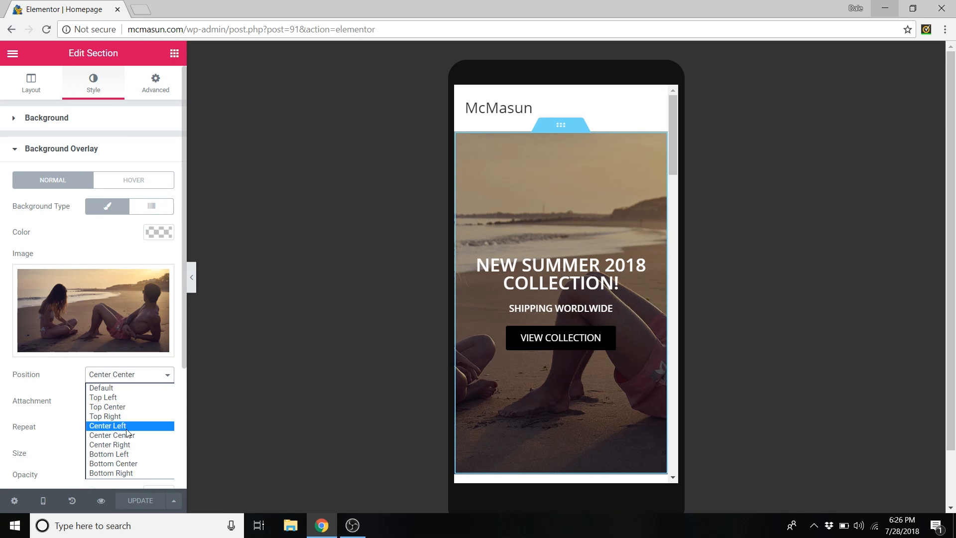
left_click(124, 445)
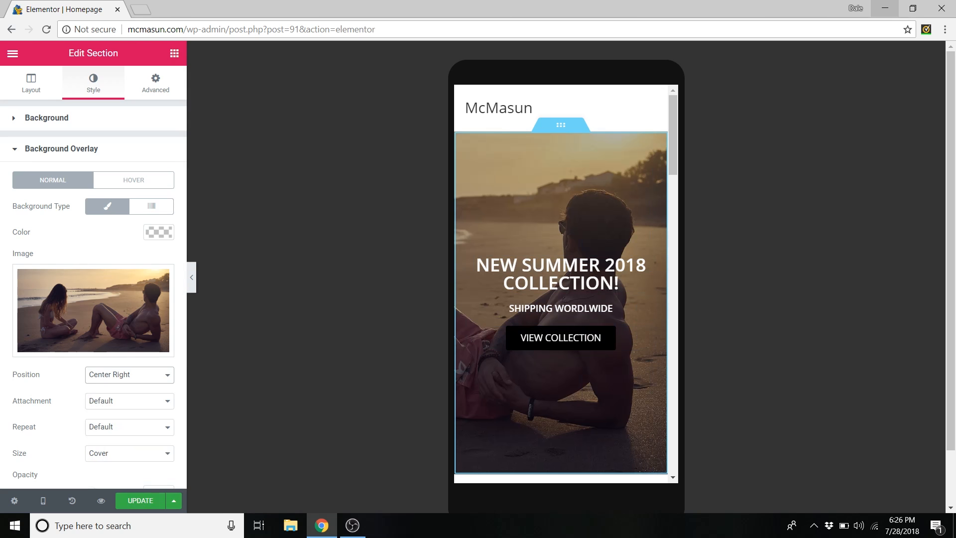
- Preview the homepage at tablet width (768px) and scroll through it
left_click(43, 502)
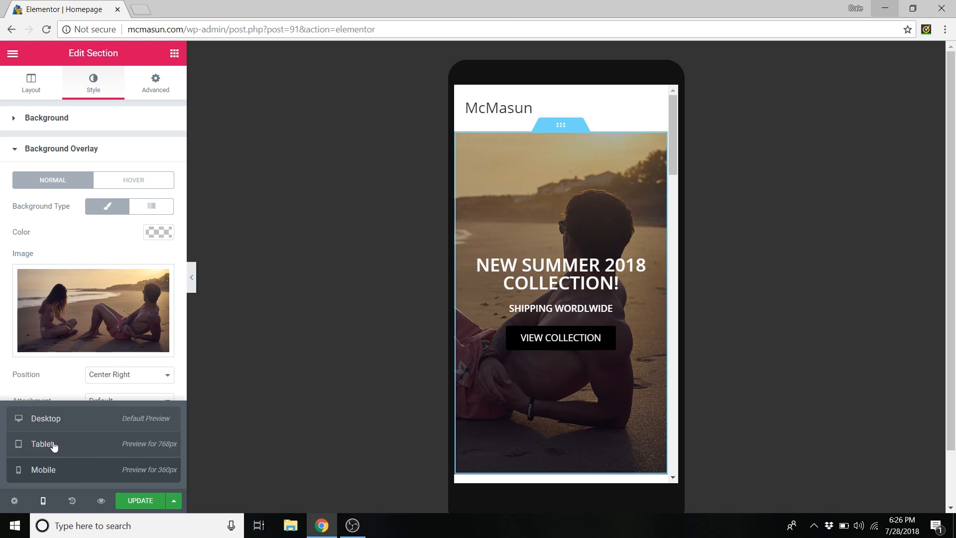
left_click(54, 446)
scroll(510, 220, "down", 5)
scroll(511, 221, "up", 2)
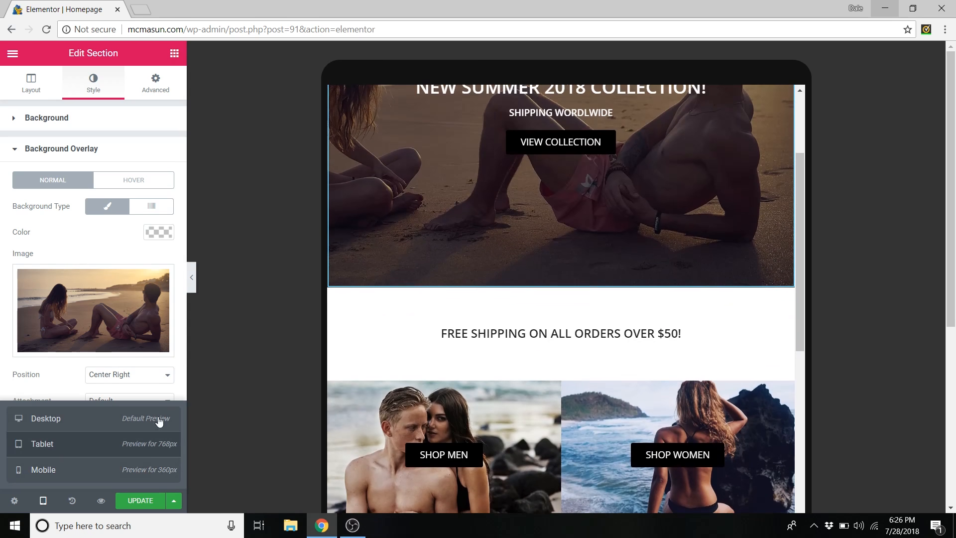
- Switch the preview back to desktop and scroll to the McMASUN / MADE FOR SUMMER section
left_click(70, 421)
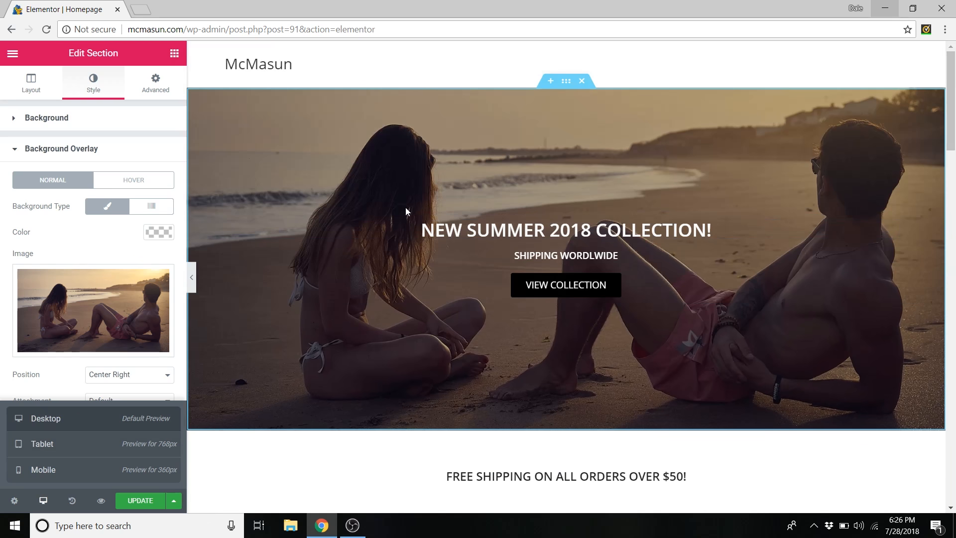
scroll(406, 209, "down", 10)
scroll(448, 234, "down", 2)
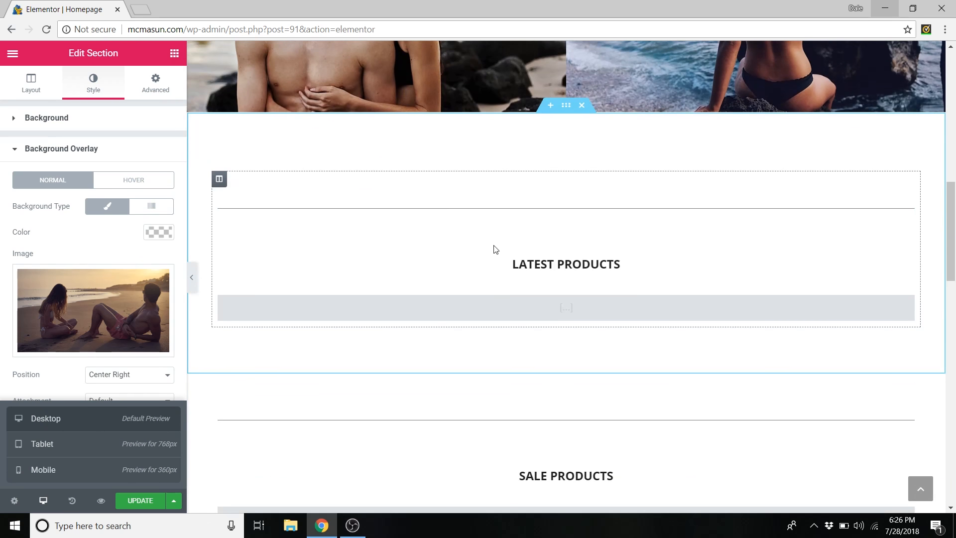
scroll(558, 201, "down", 1)
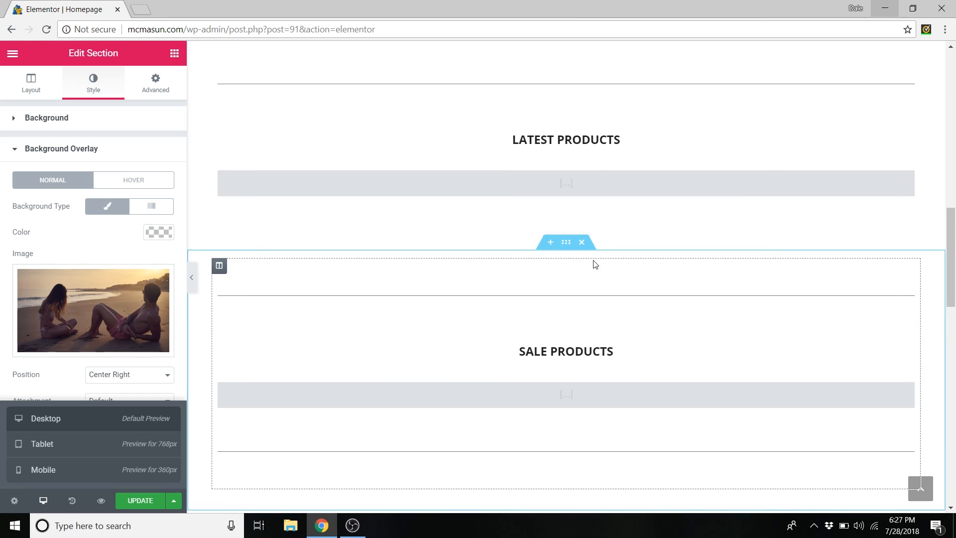
scroll(488, 202, "down", 10)
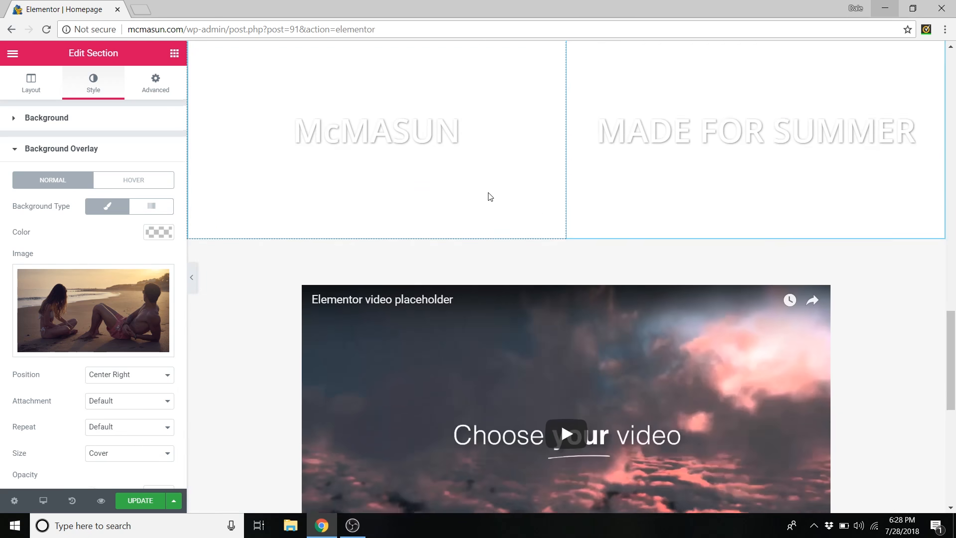
scroll(488, 197, "up", 2)
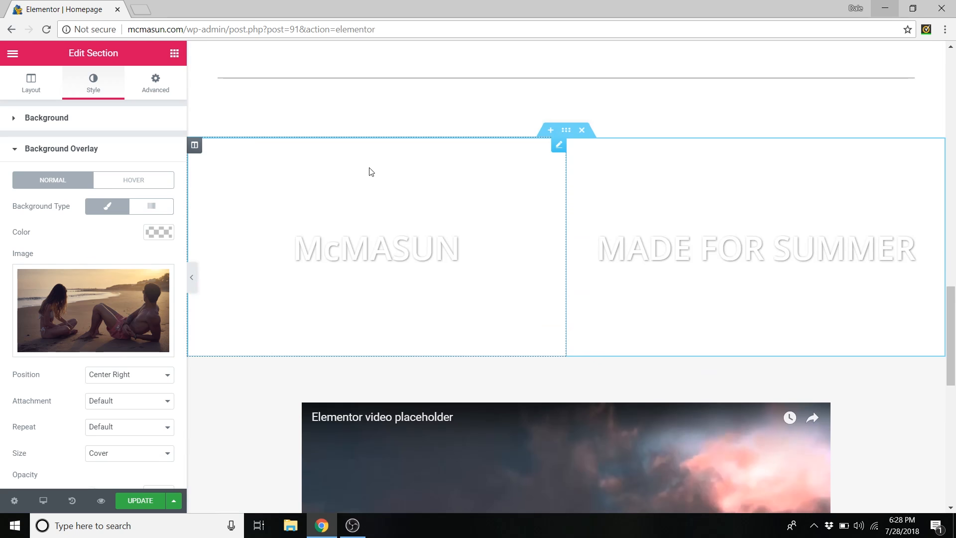
- Upload Banner Image 1 and set it as the McMASUN heading's background image
right_click(276, 159)
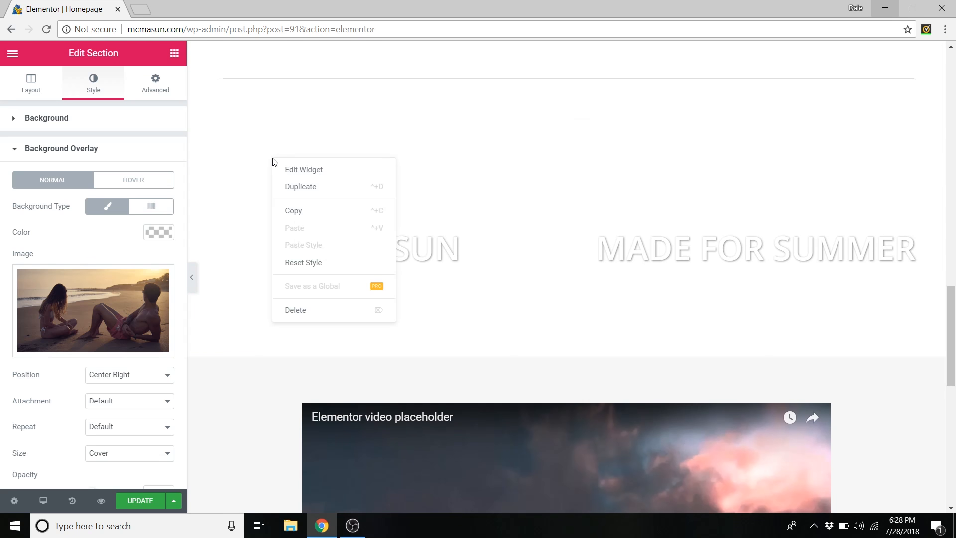
left_click(303, 171)
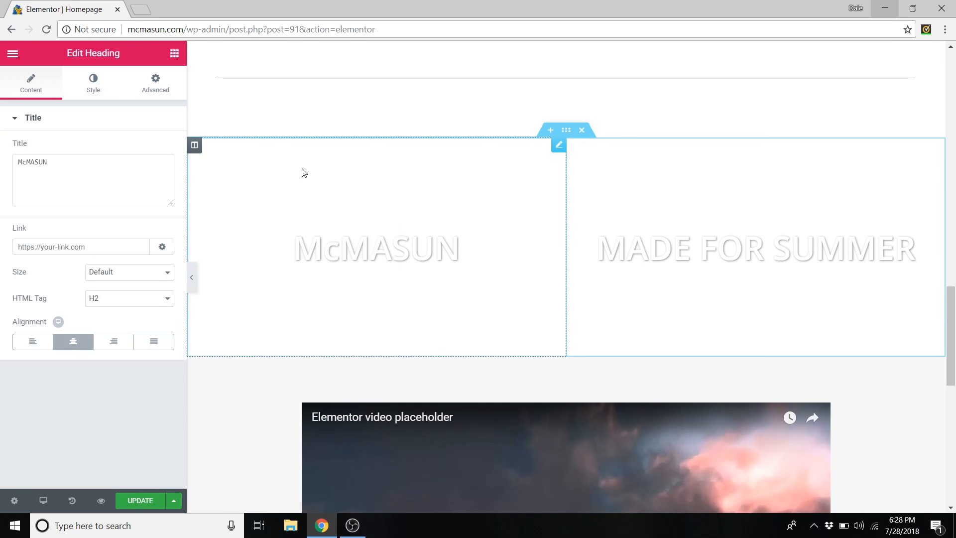
left_click(158, 90)
left_click(57, 364)
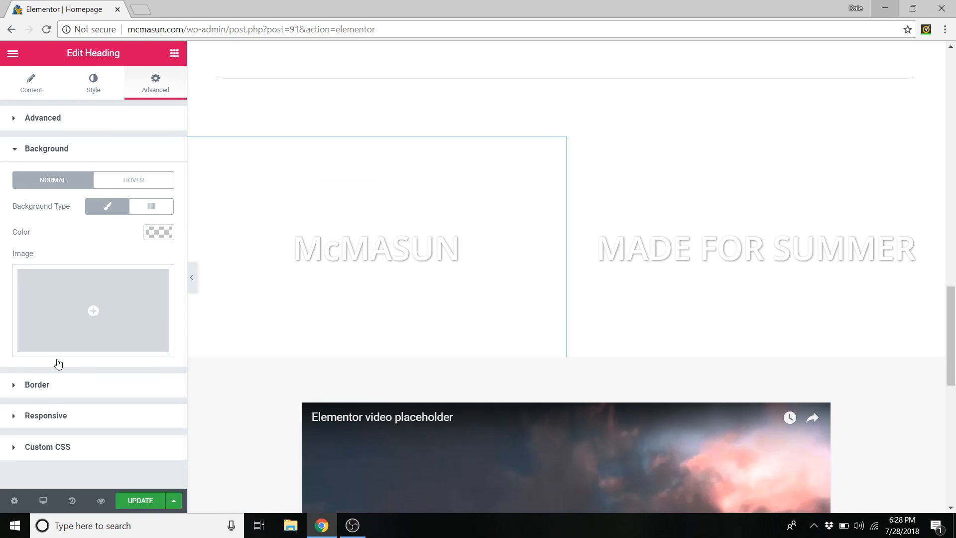
left_click(52, 306)
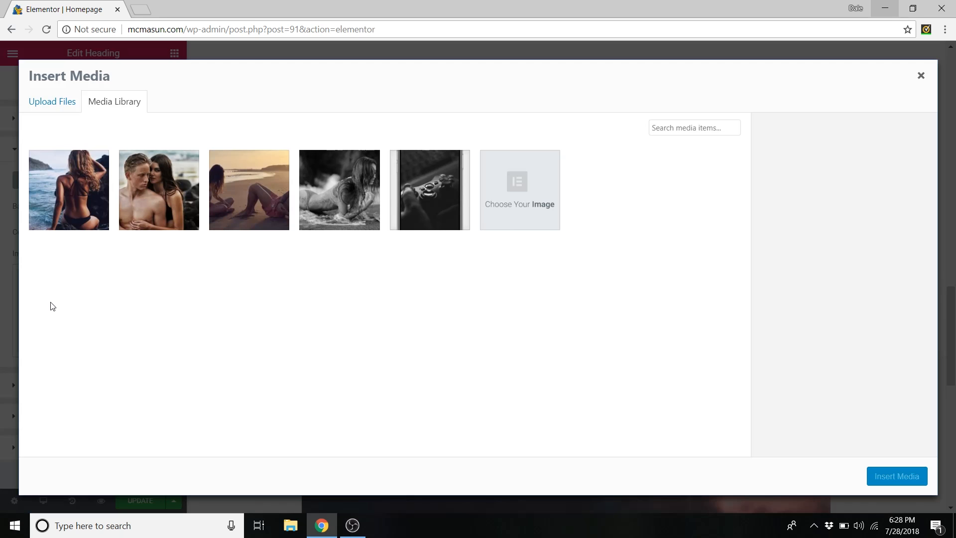
left_click(58, 100)
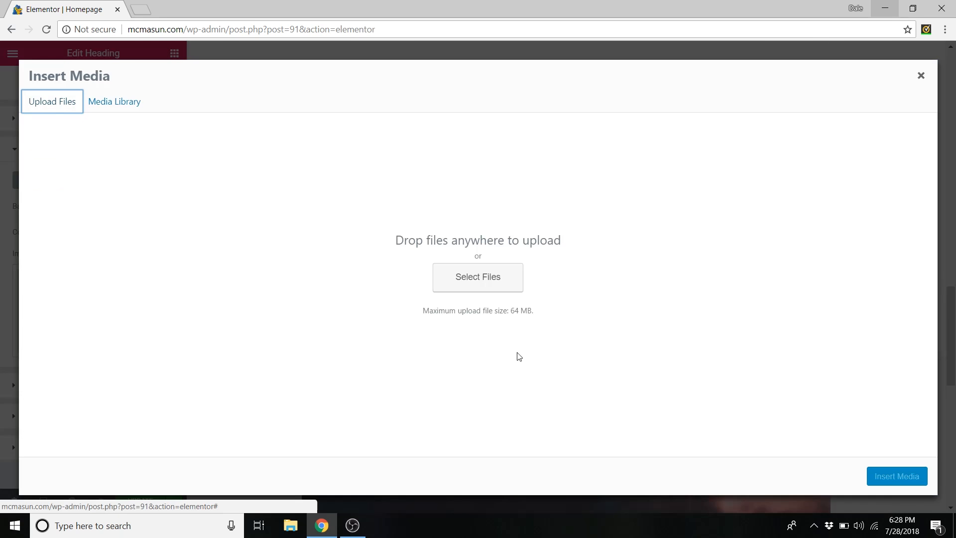
left_click(497, 285)
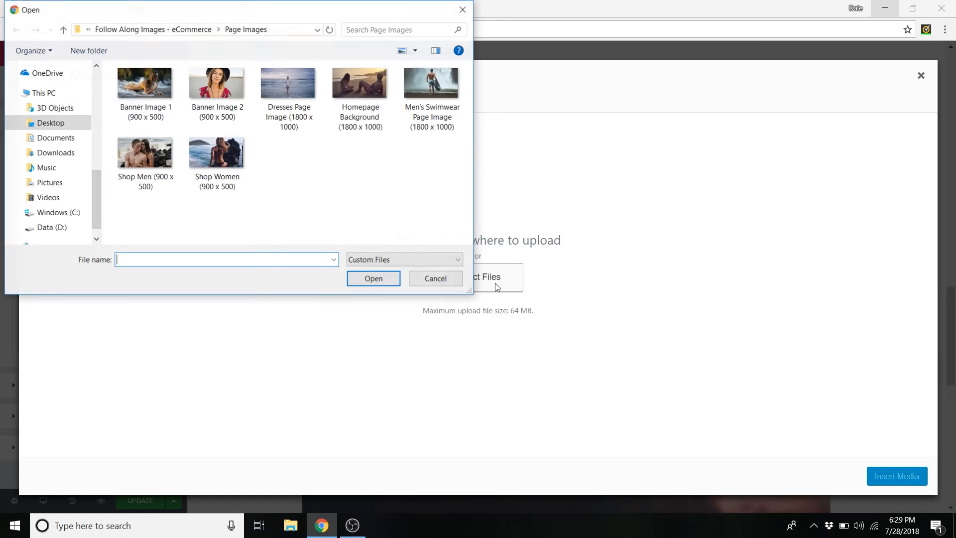
left_click(158, 87)
left_click(382, 280)
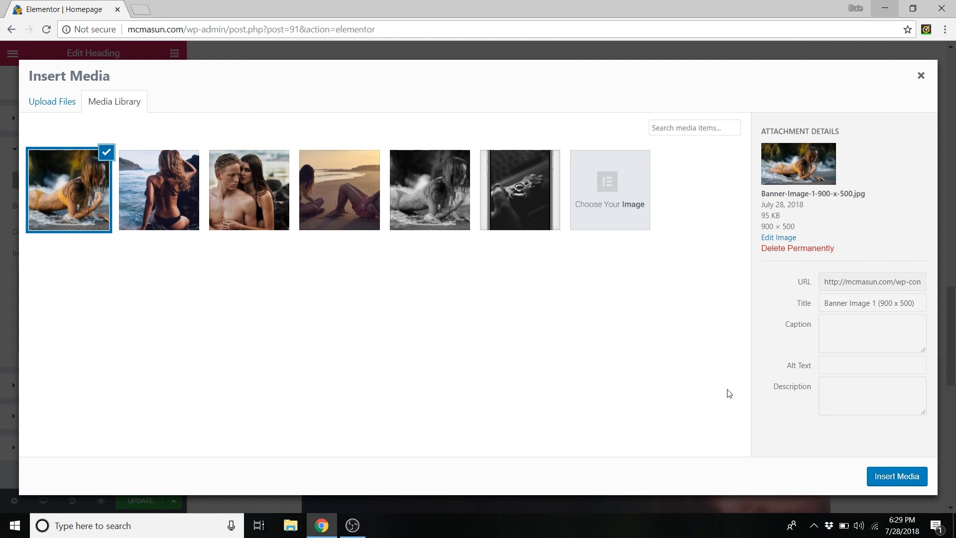
left_click(886, 479)
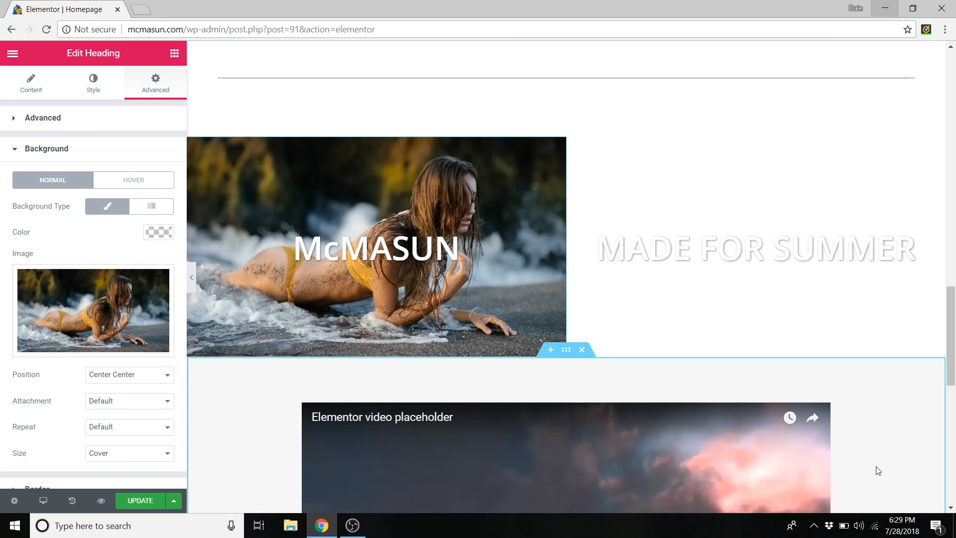
- Upload Banner Image 2 and set it as the MADE FOR SUMMER heading's background image
right_click(595, 158)
left_click(622, 172)
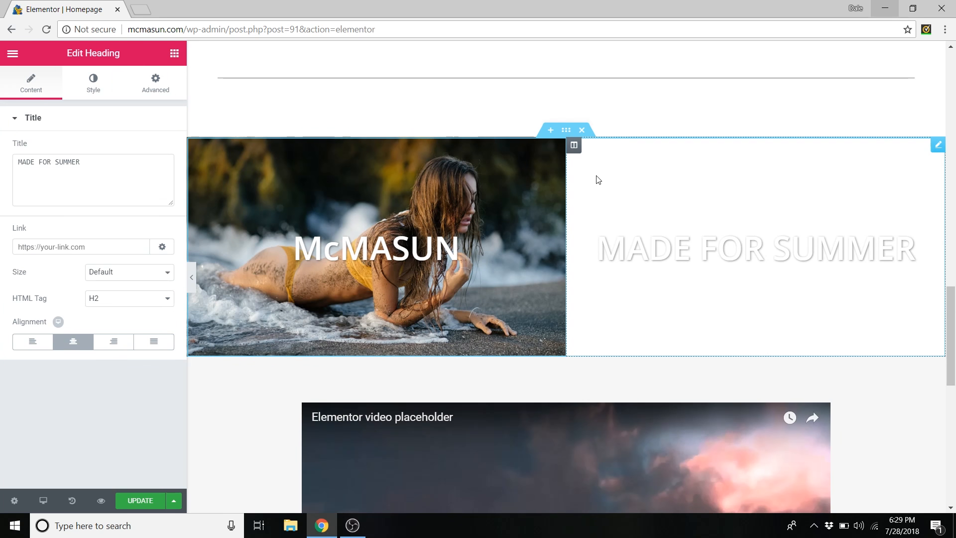
left_click(155, 92)
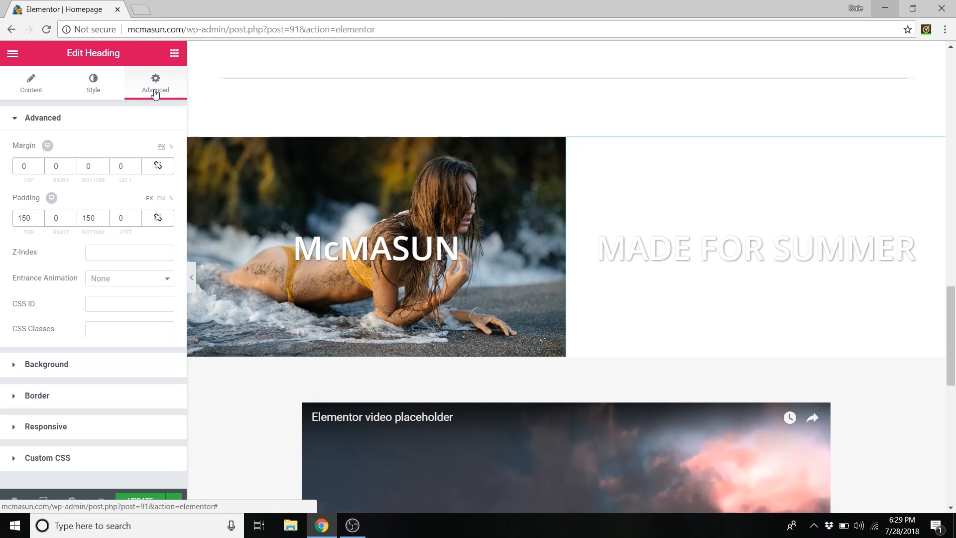
left_click(53, 375)
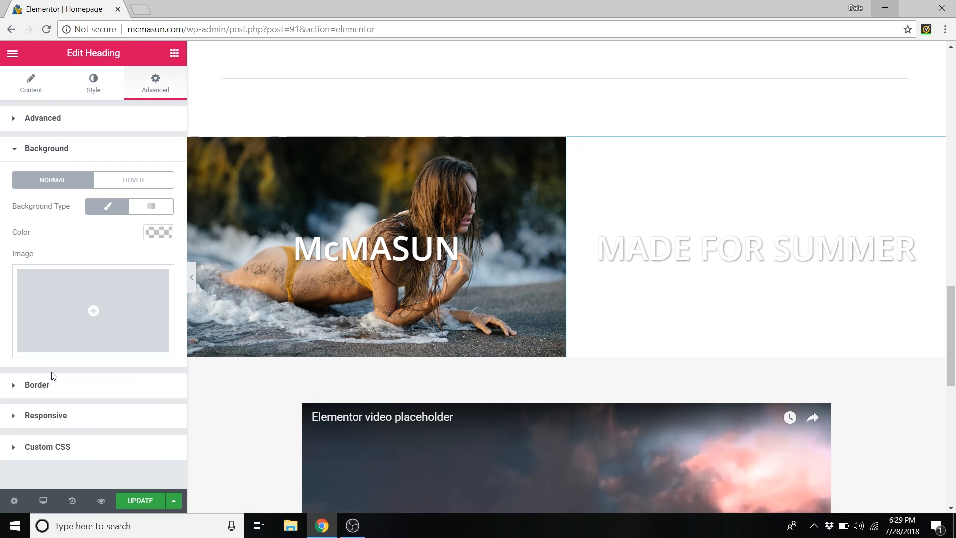
left_click(121, 280)
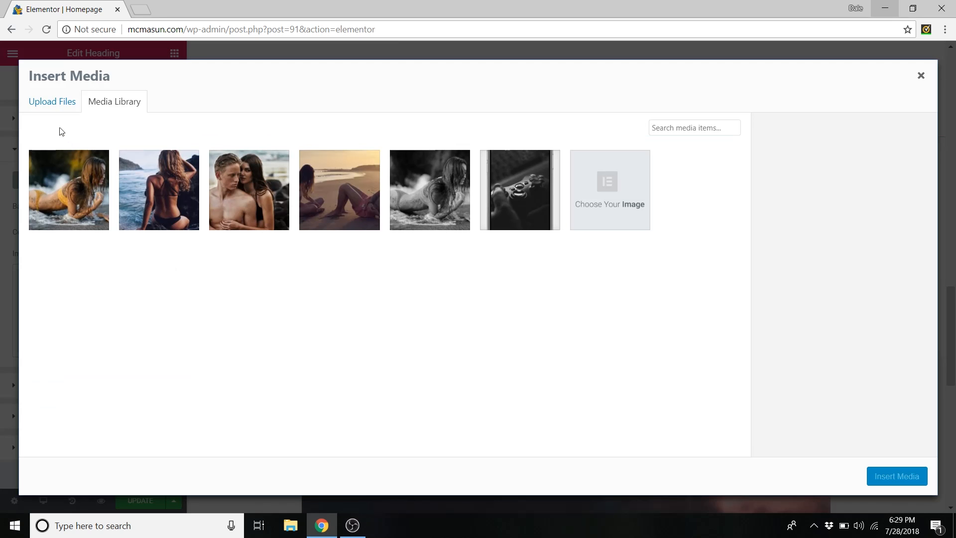
left_click(51, 106)
left_click(468, 277)
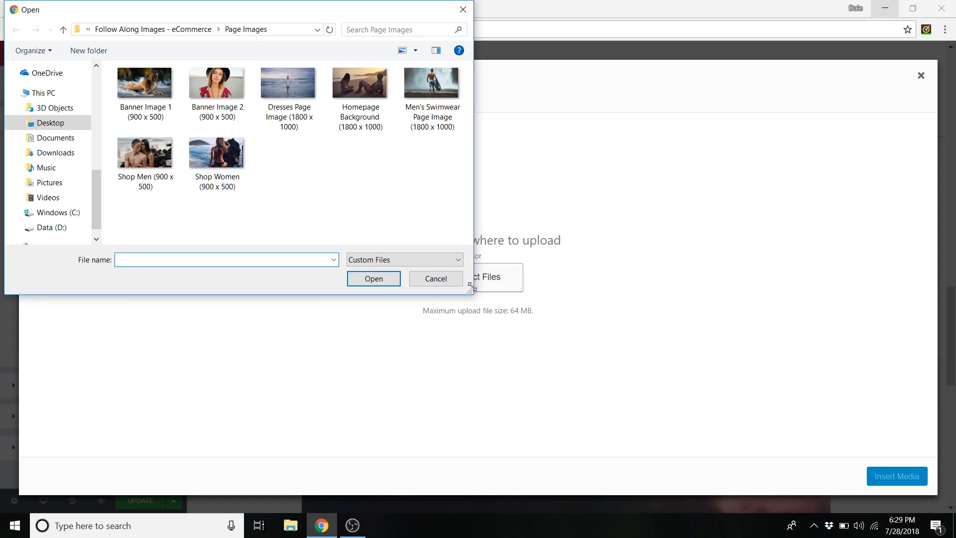
left_click(210, 85)
left_click(385, 279)
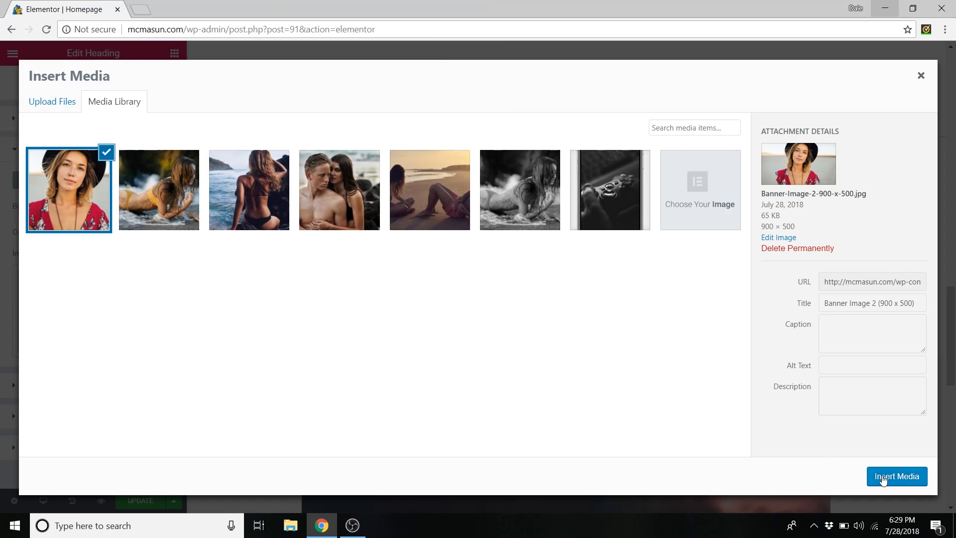
left_click(886, 479)
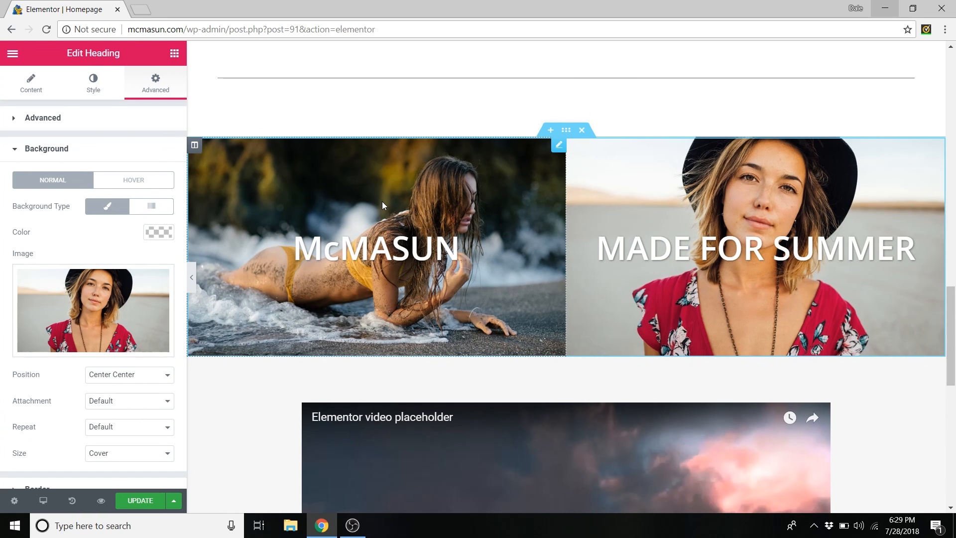
- Link the MADE FOR SUMMER heading's margins, try 18 and 31, then clear them
left_click(42, 151)
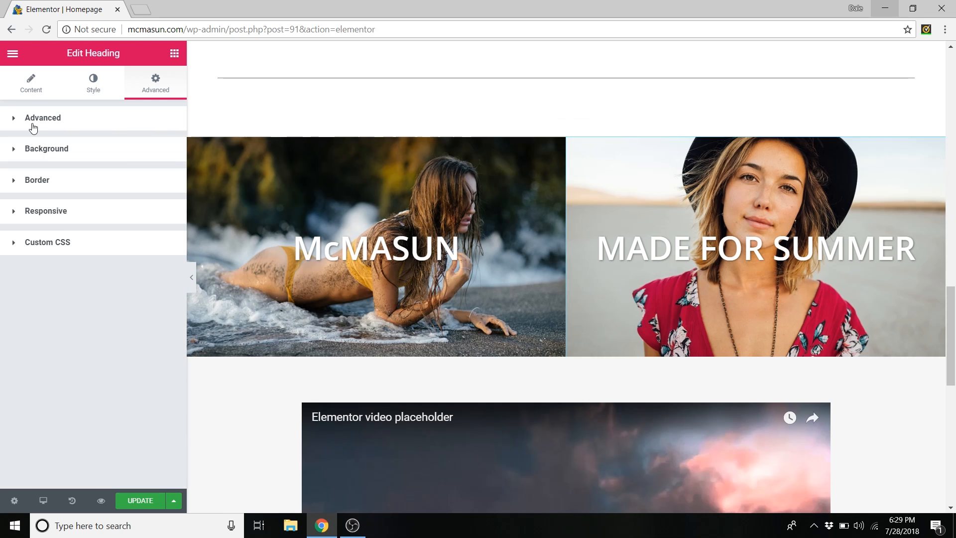
left_click(33, 120)
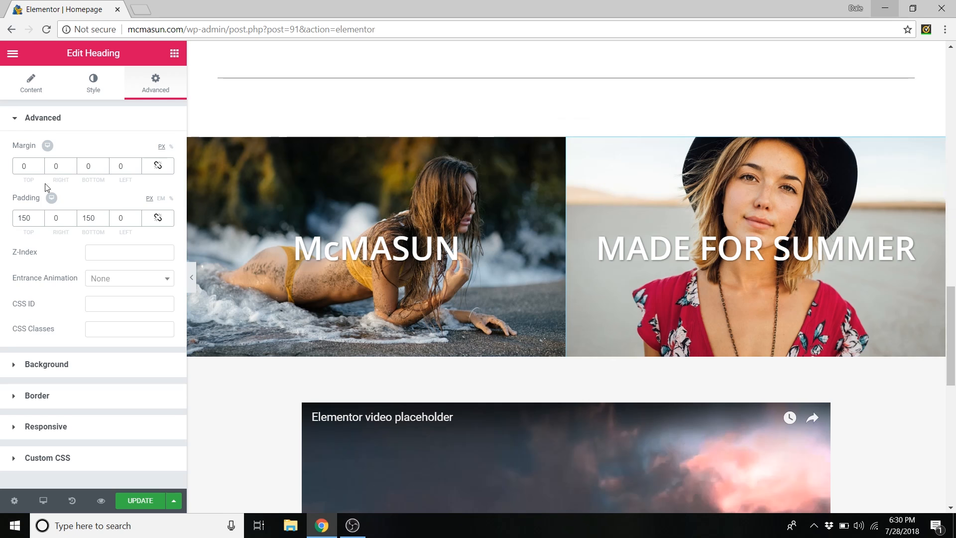
left_click(159, 168)
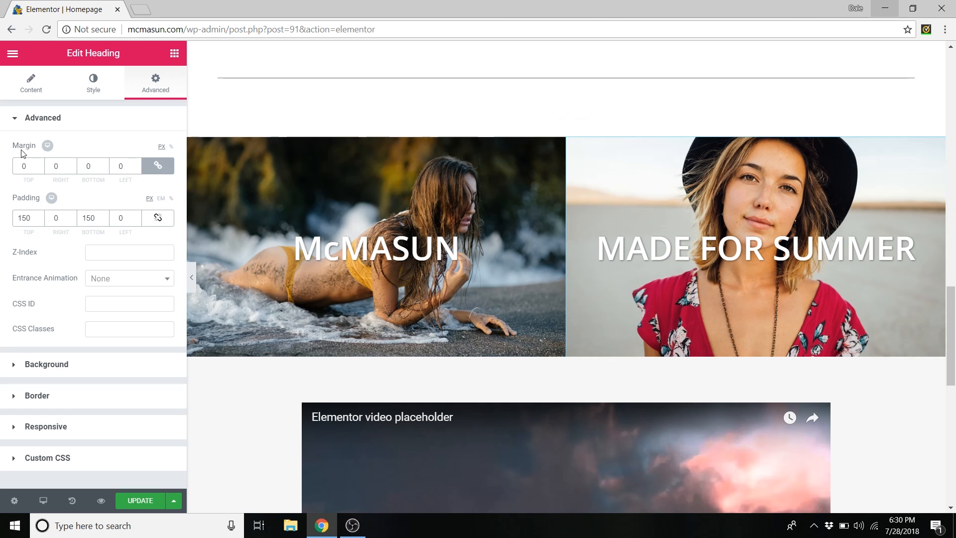
left_click(39, 163)
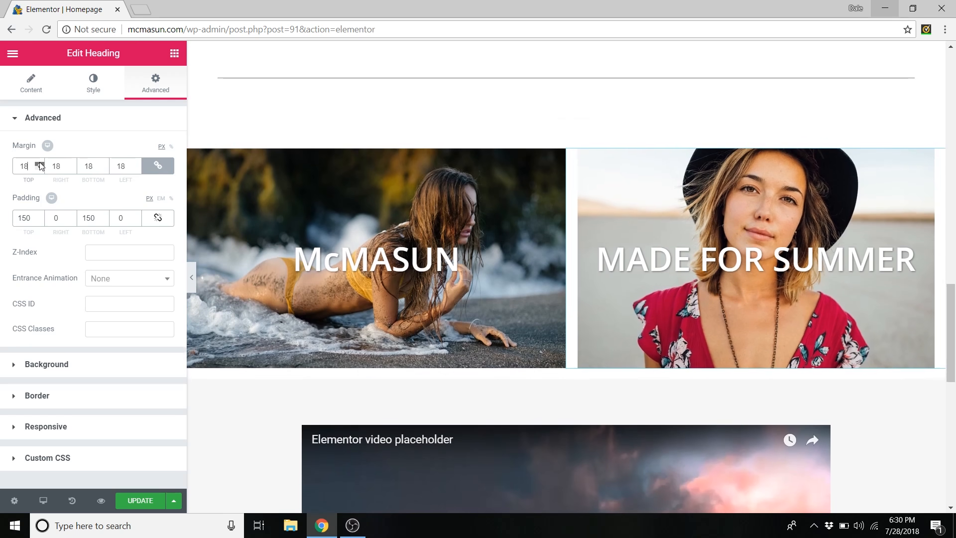
left_click(39, 164)
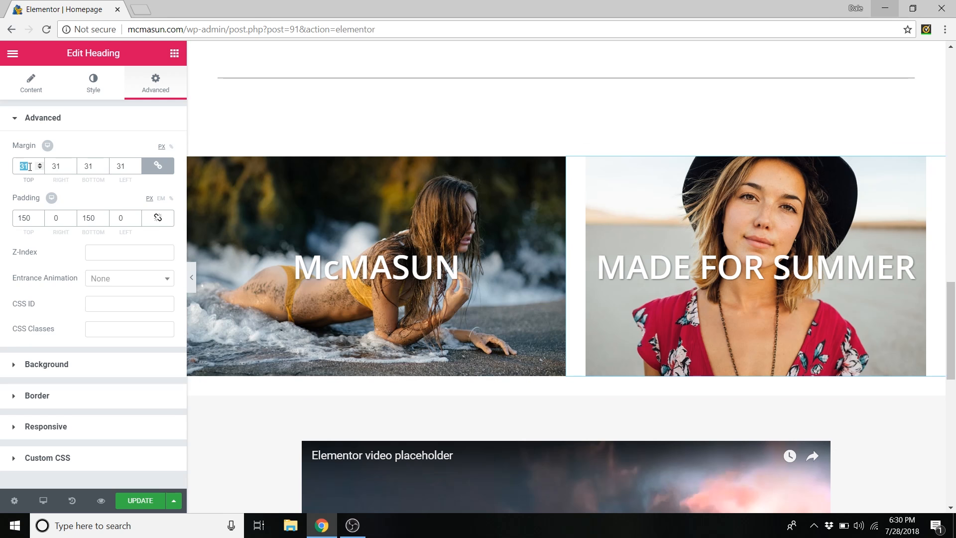
key("BackSpace")
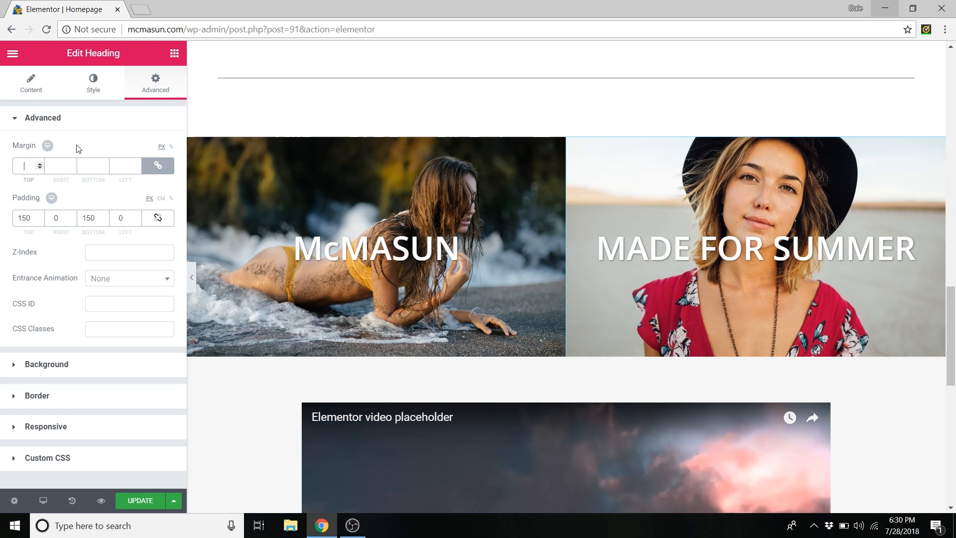
left_click(110, 126)
scroll(393, 207, "down", 6)
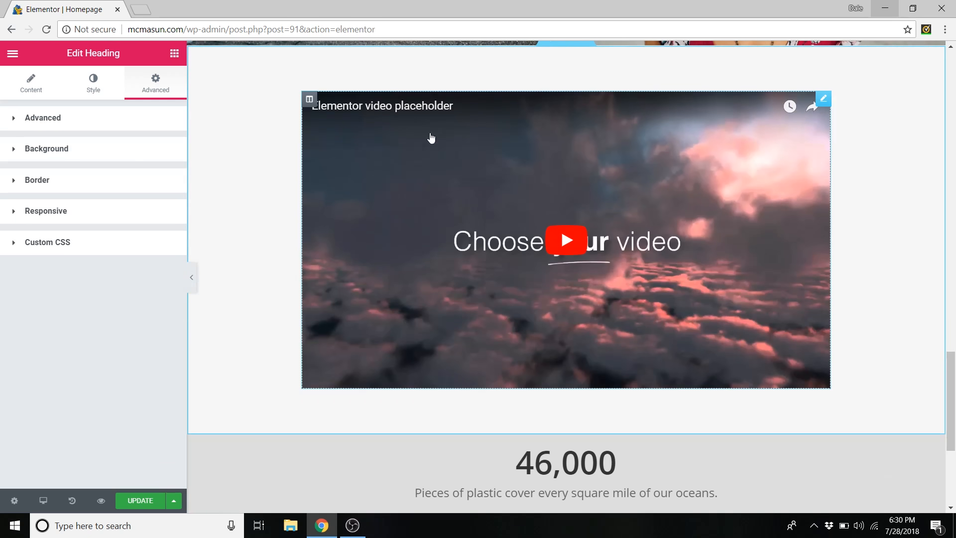
- Edit the video widget, keeping YouTube as the source and checking its URL
right_click(392, 121)
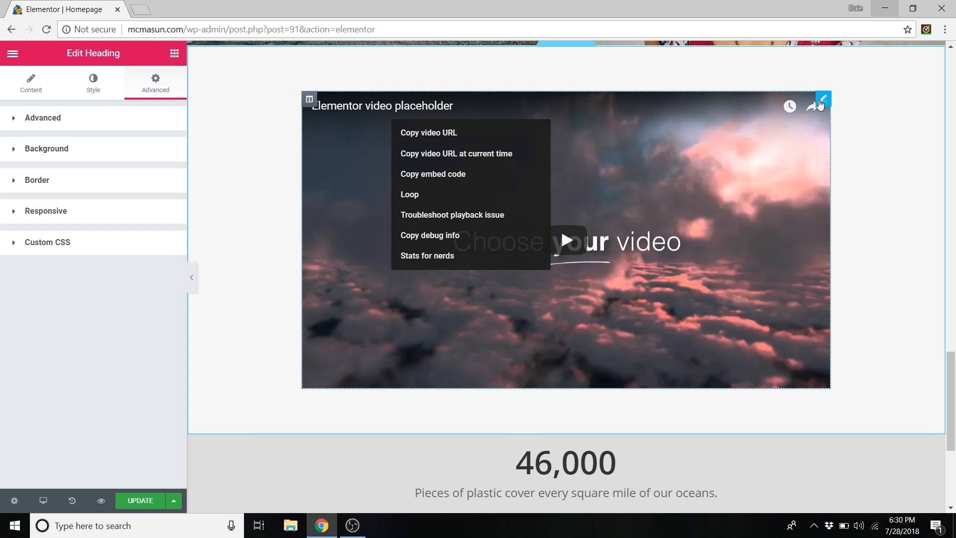
right_click(619, 163)
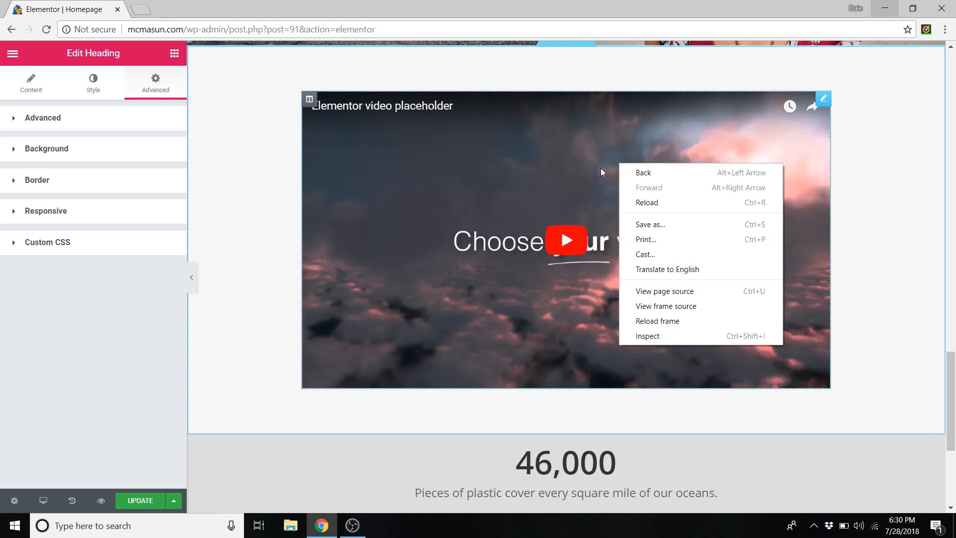
right_click(504, 162)
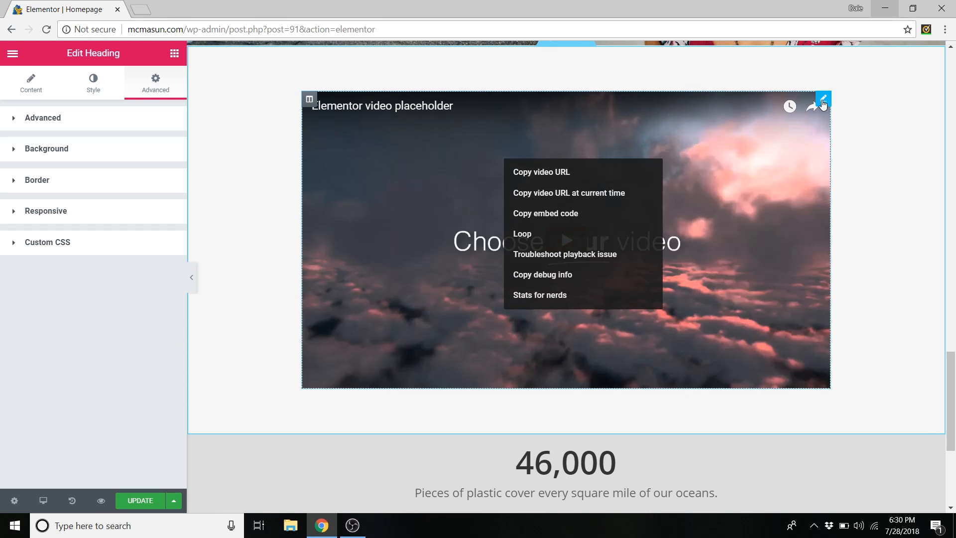
right_click(826, 103)
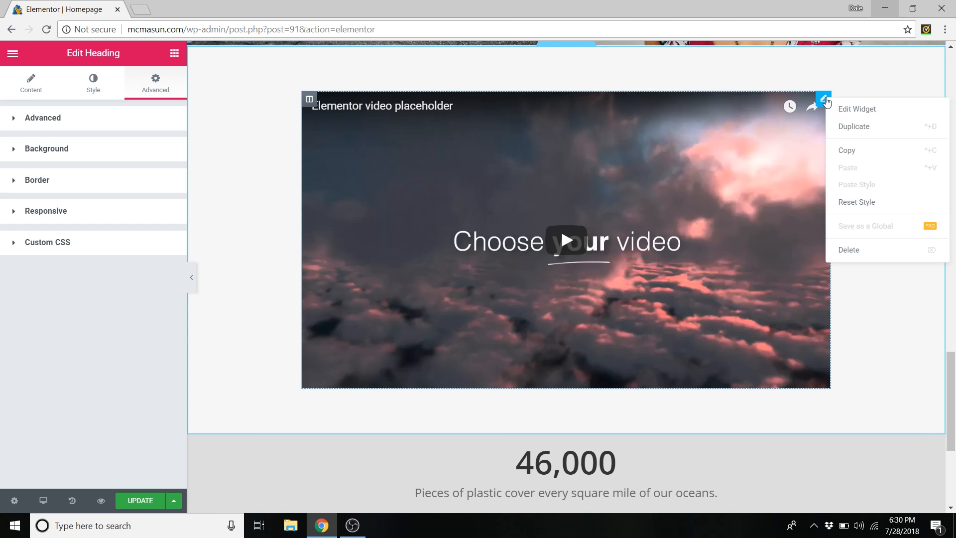
left_click(853, 118)
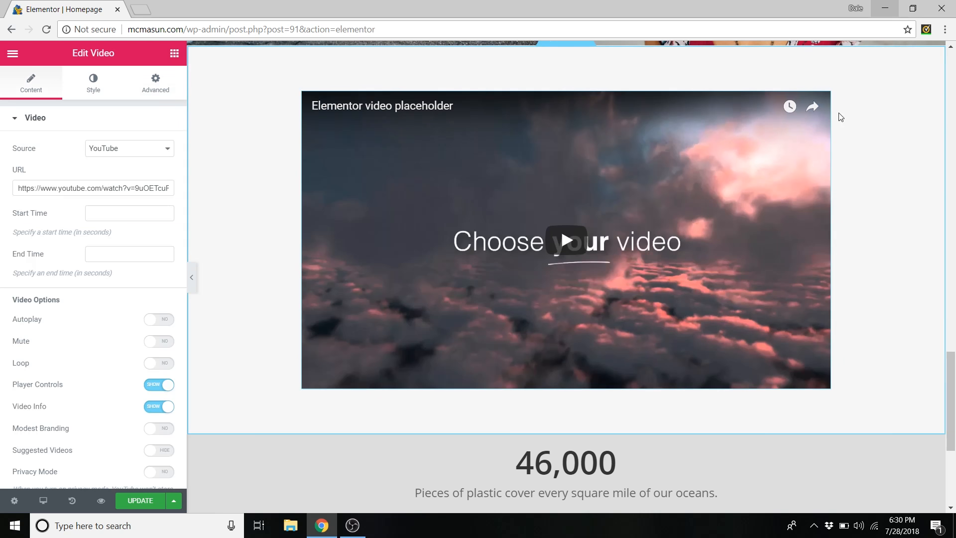
left_click(91, 189)
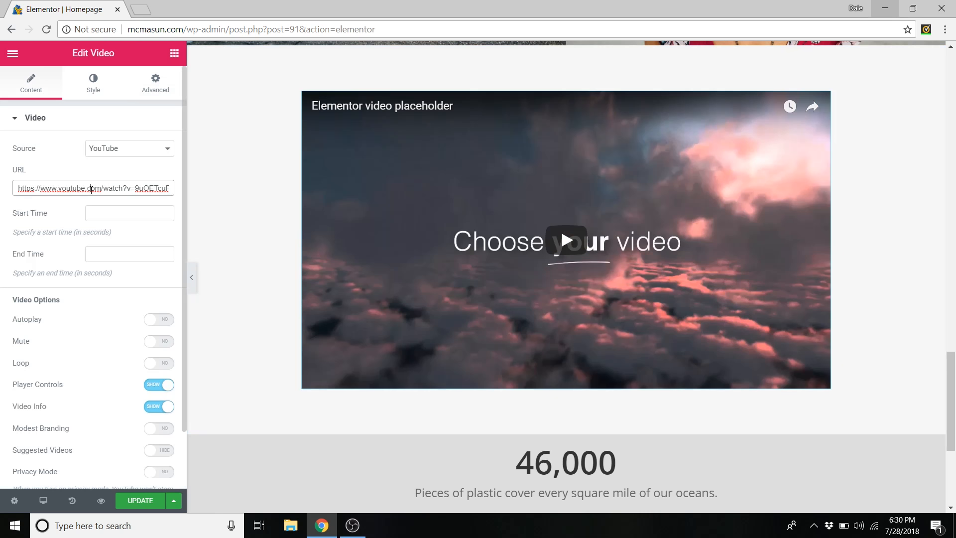
triple_click(92, 189)
left_click(129, 155)
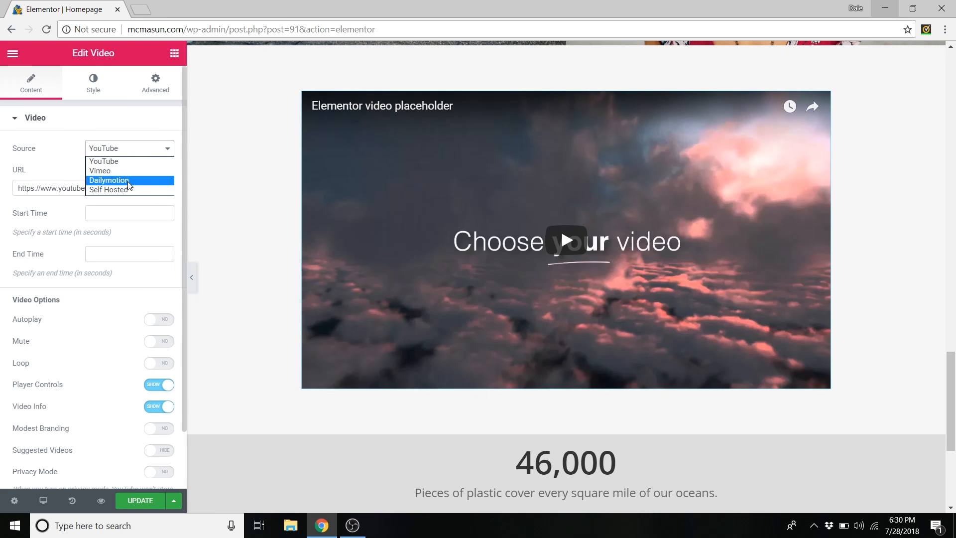
left_click(100, 163)
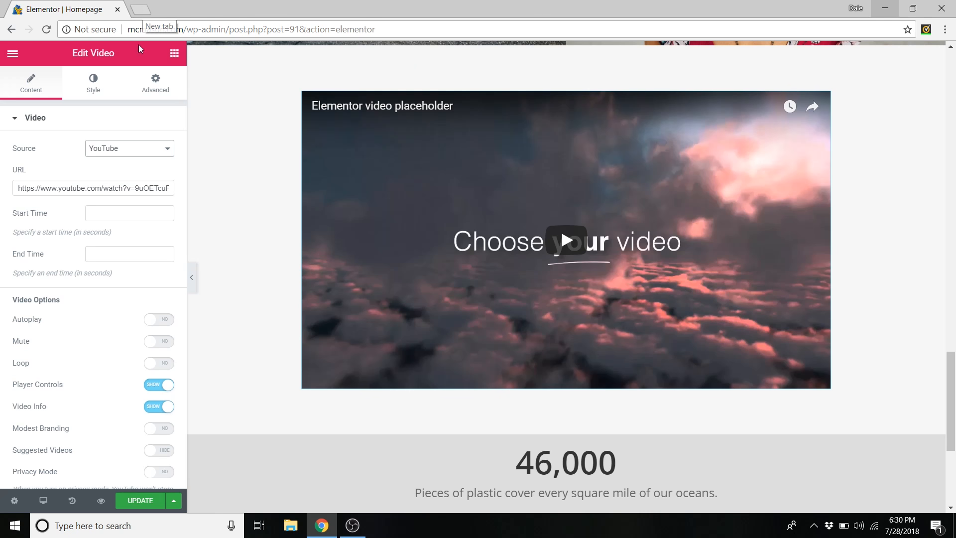
triple_click(96, 190)
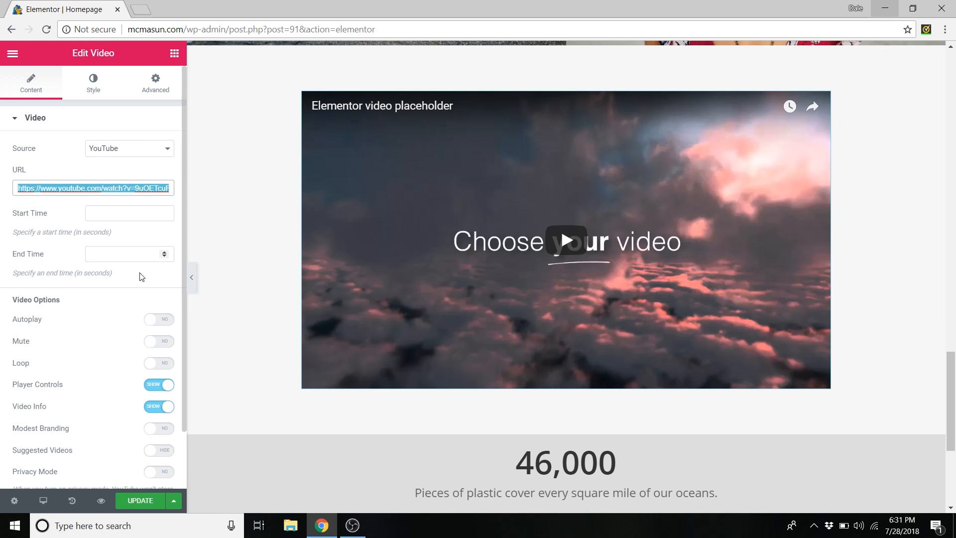
- Toggle the video's Player Controls off and back on, then update the page
scroll(142, 277, "down", 2)
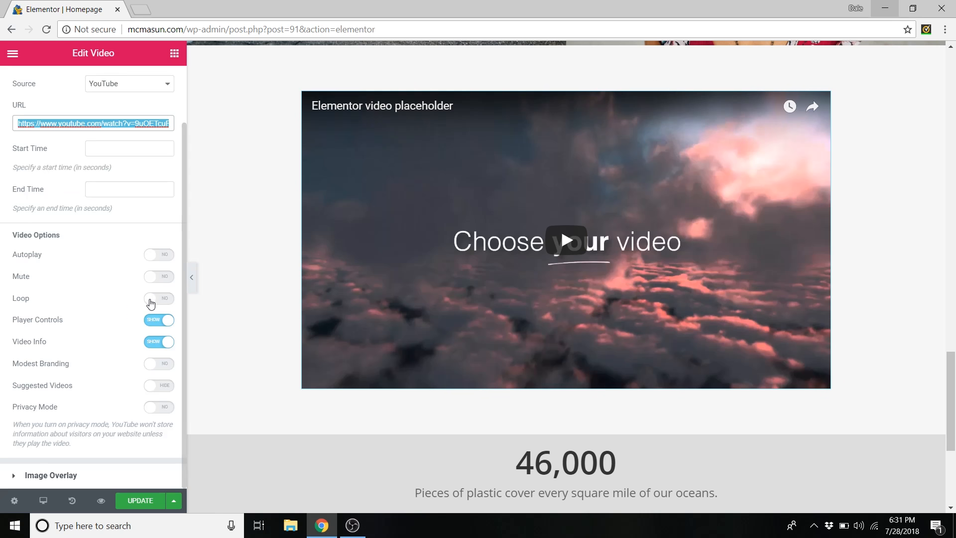
left_click(158, 321)
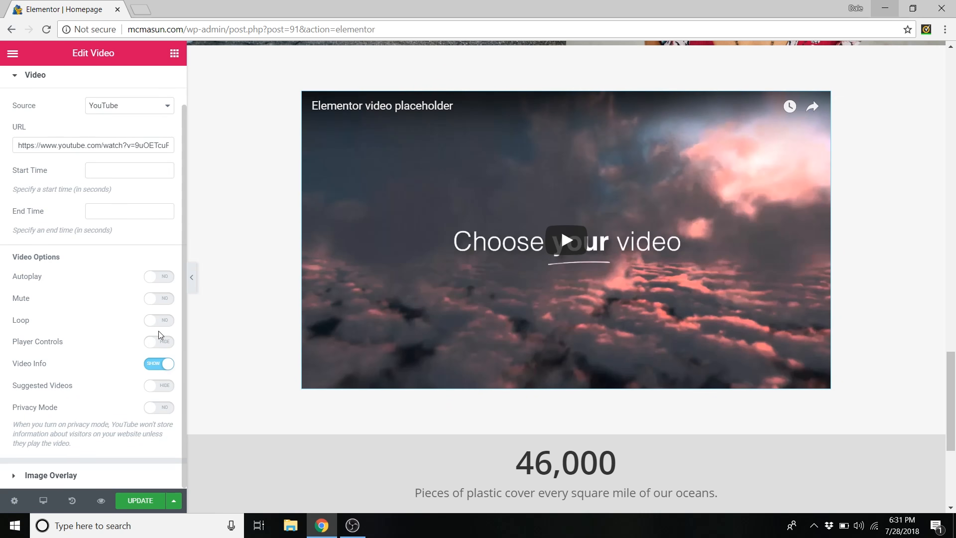
left_click(159, 342)
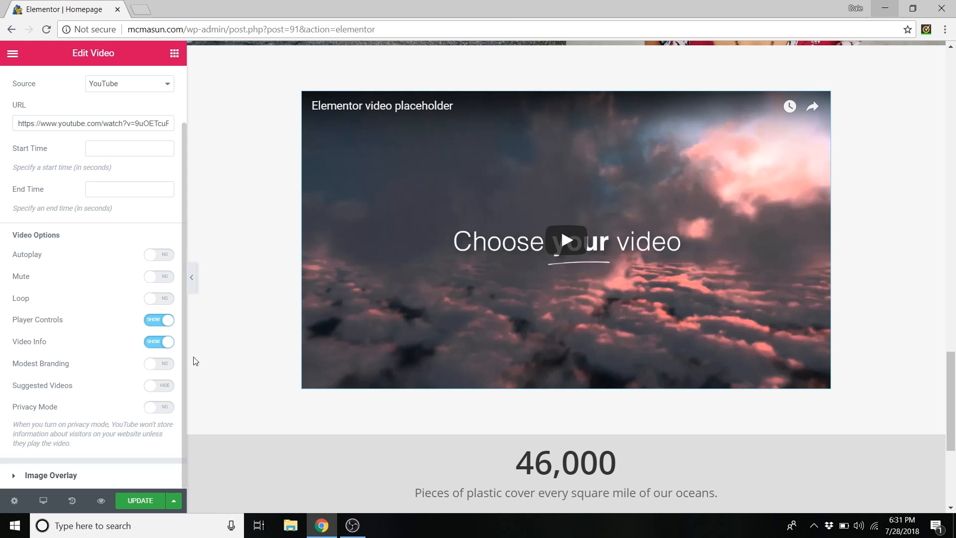
left_click(147, 496)
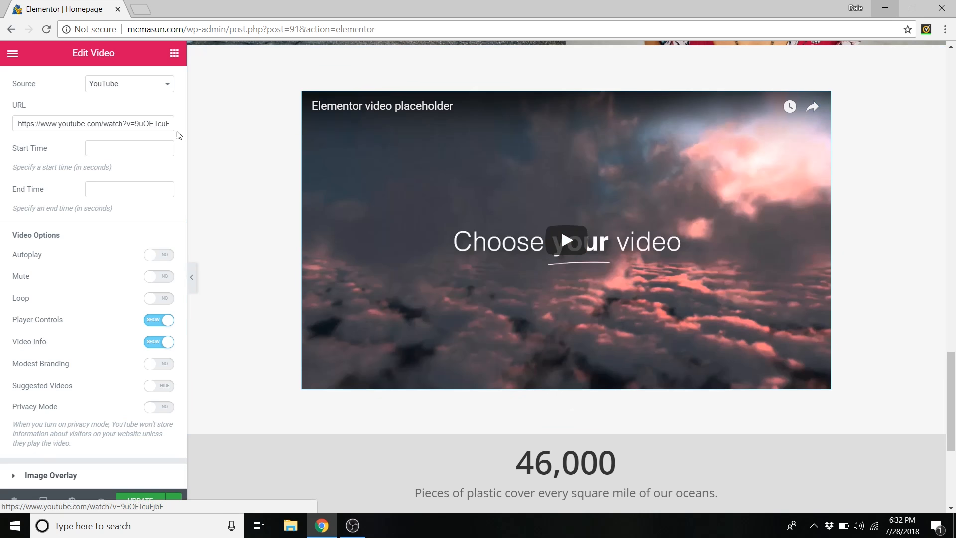
- Try video widget margins of 58 and 77 px, then clear the margin entirely
scroll(91, 333, "up", 1)
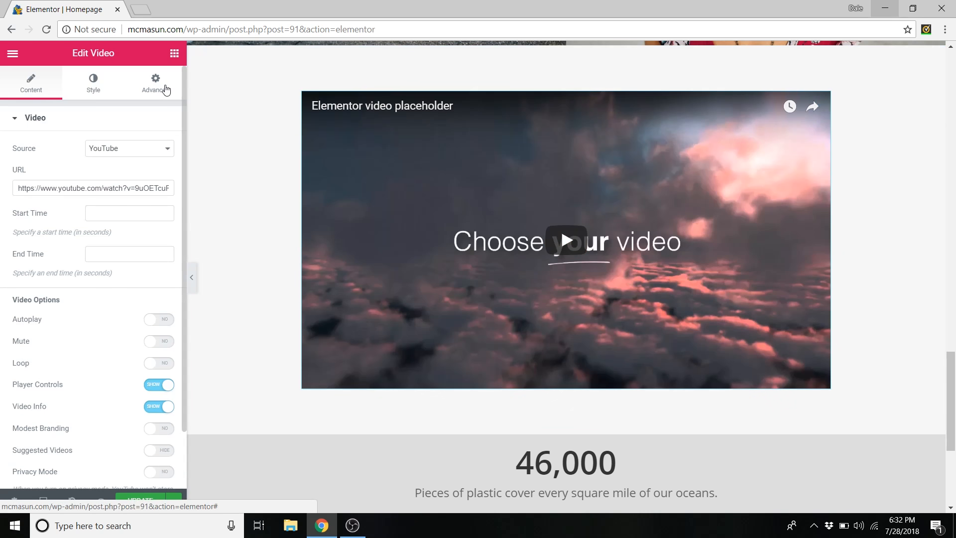
left_click(166, 90)
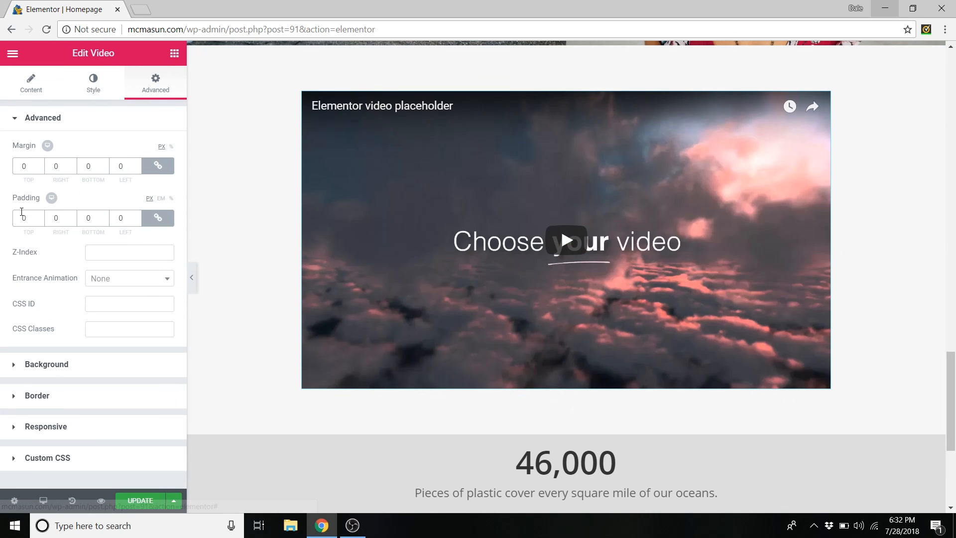
left_click_drag(41, 165, 41, 164)
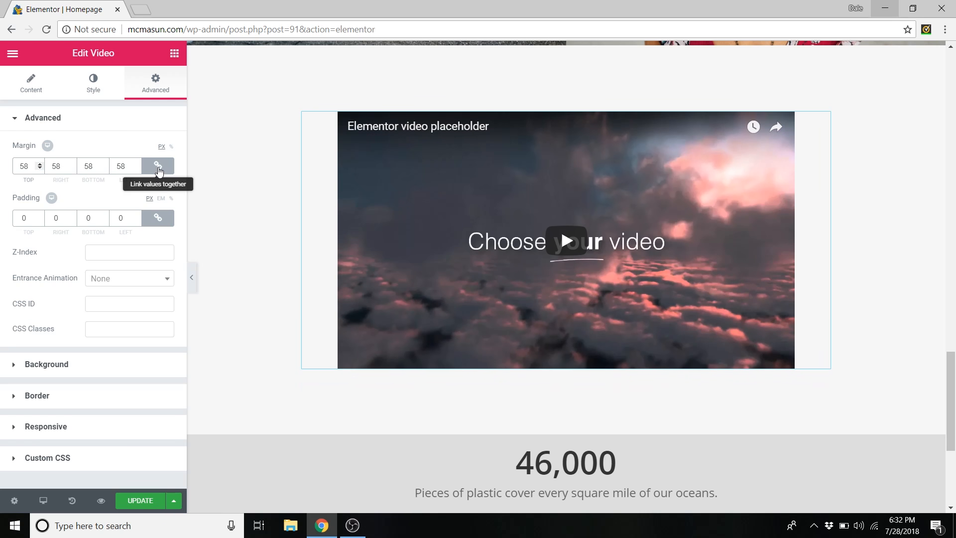
left_click(159, 169)
left_click(40, 165)
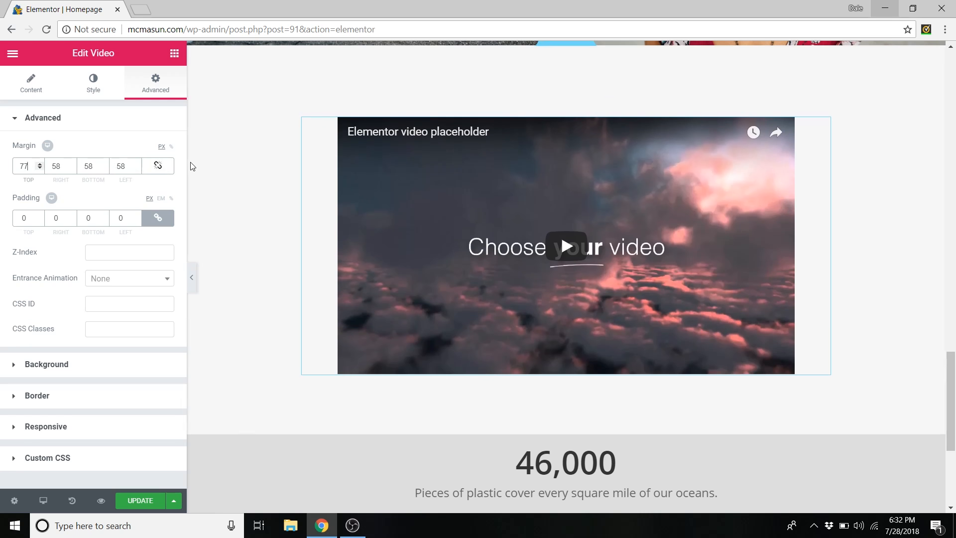
left_click(158, 166)
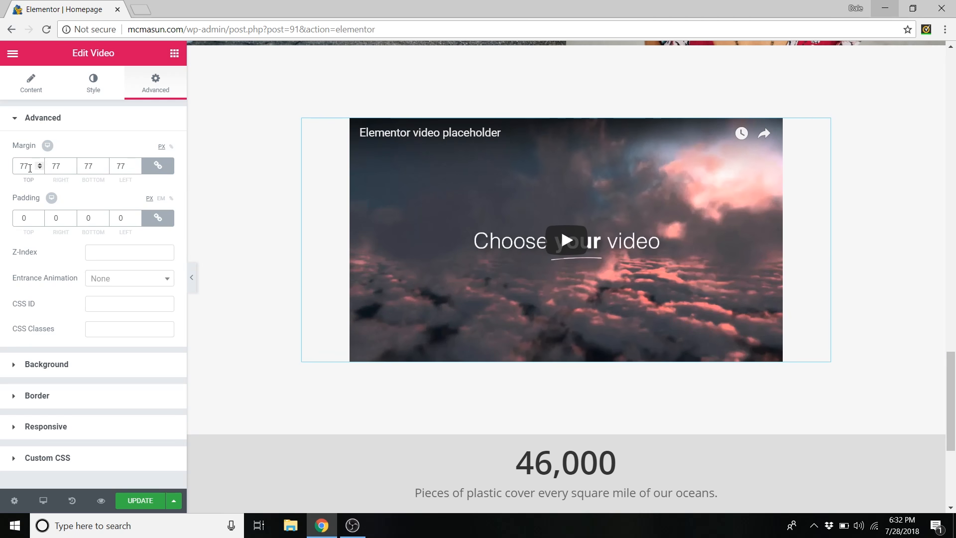
key("BackSpace")
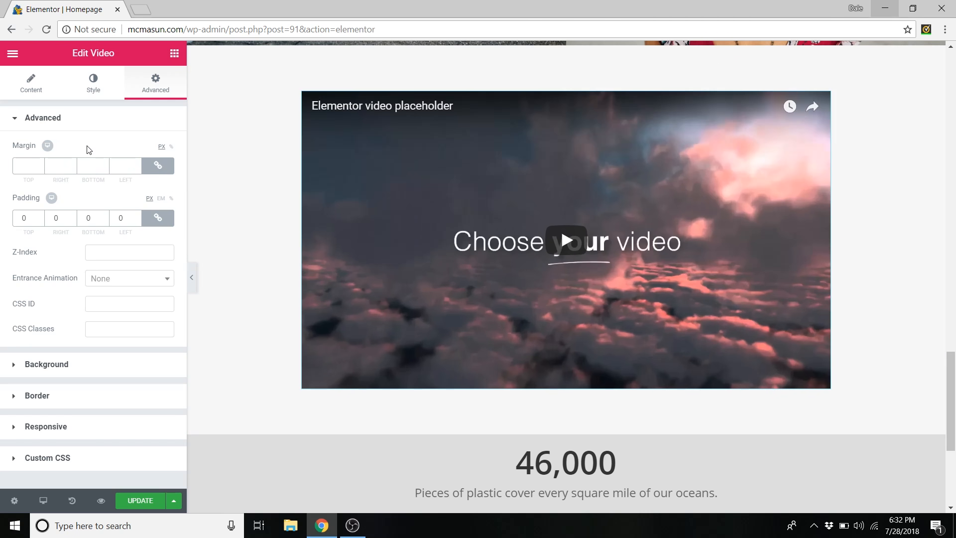
scroll(287, 192, "up", 10)
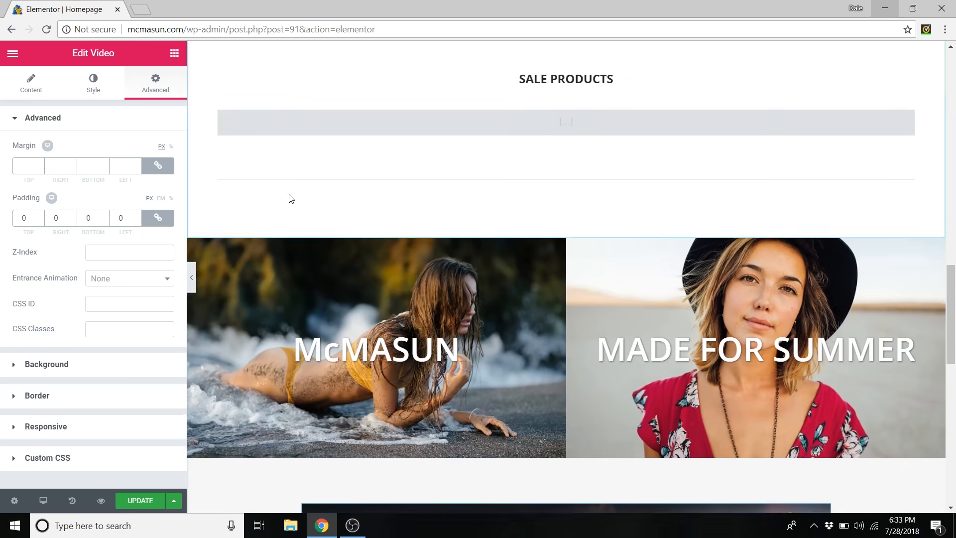
- Open the NEW SUMMER 2018 COLLECTION! heading's Advanced settings
scroll(304, 199, "up", 10)
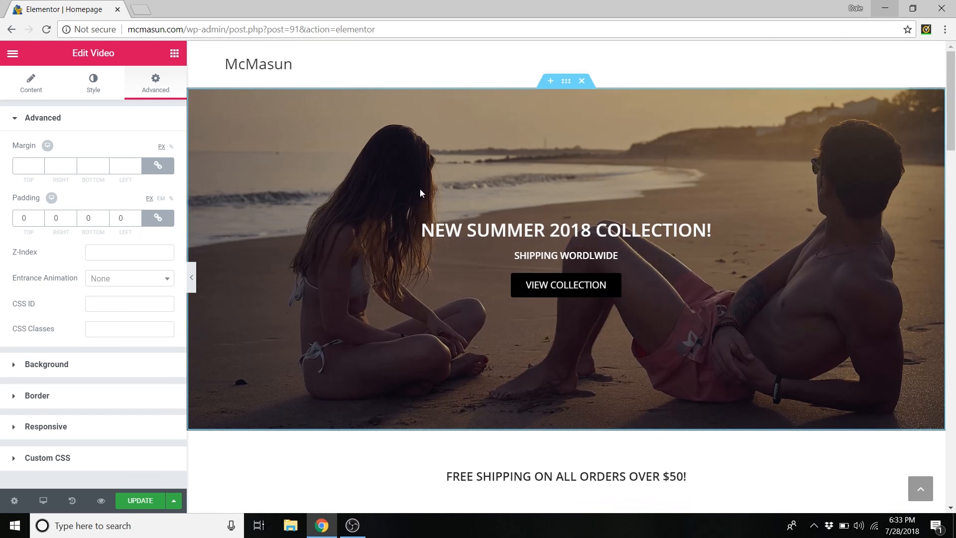
scroll(518, 243, "down", 5)
scroll(459, 267, "down", 14)
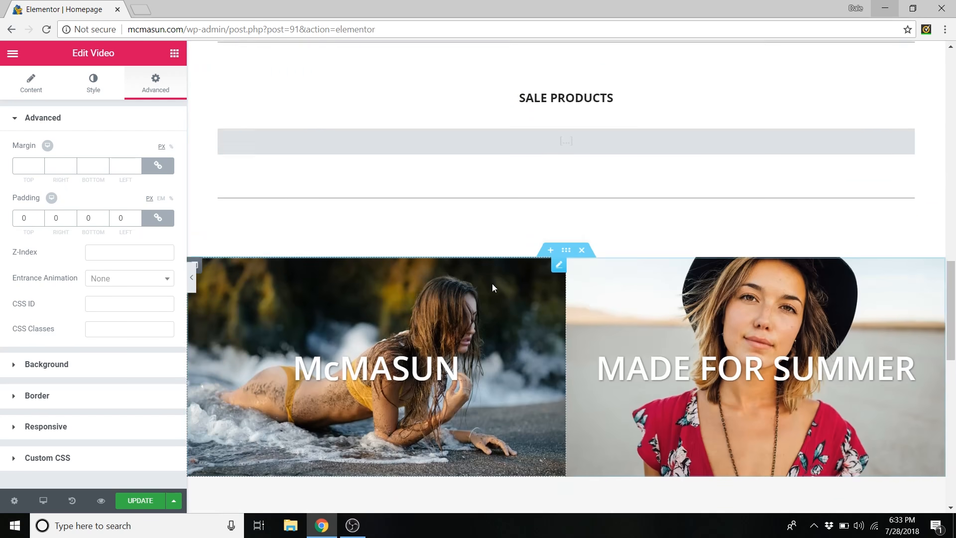
scroll(492, 283, "up", 11)
scroll(536, 303, "up", 10)
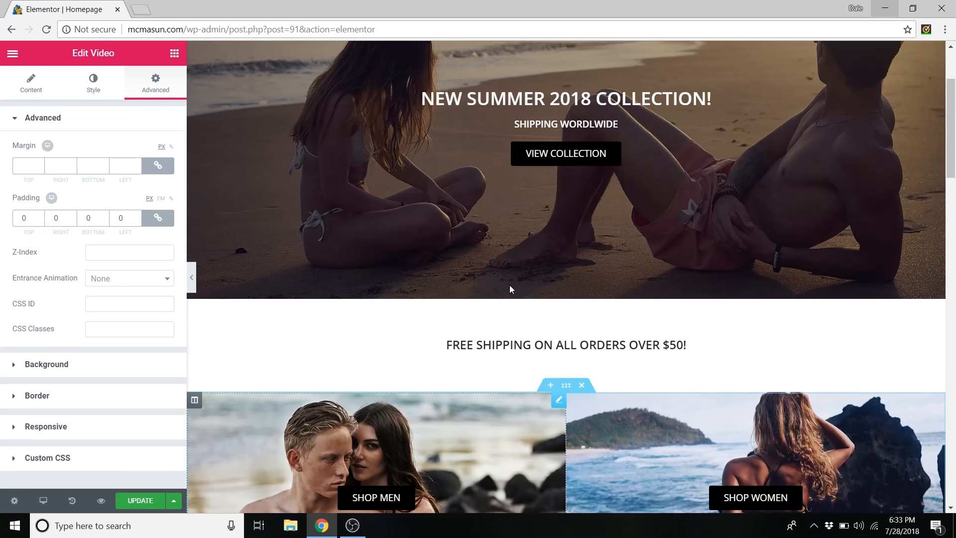
right_click(463, 234)
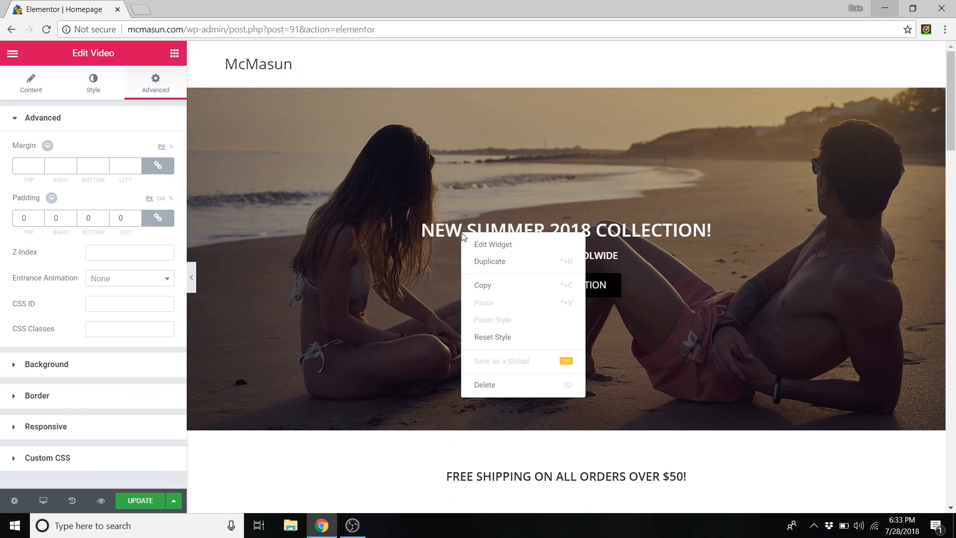
left_click(486, 244)
left_click(153, 97)
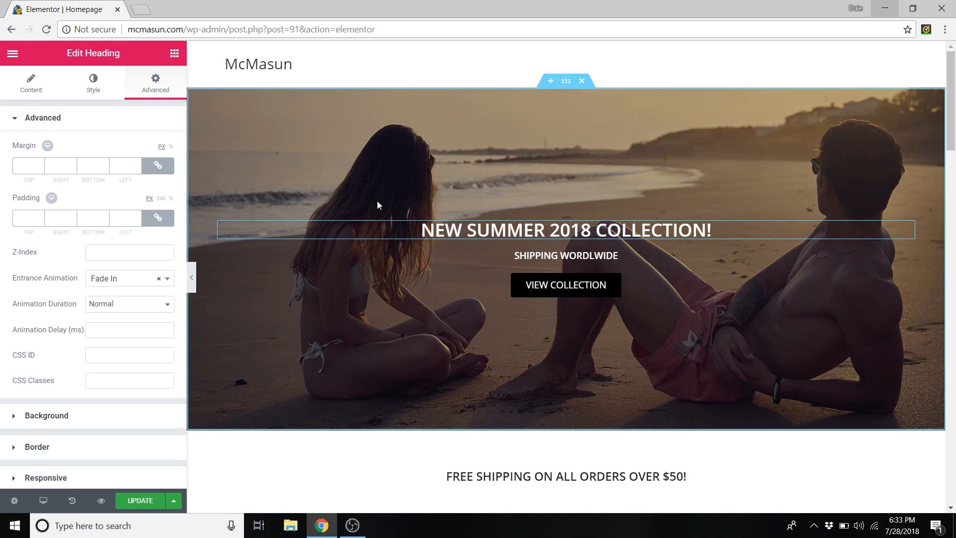
- Browse the Entrance Animation options and keep Fade In
left_click(167, 282)
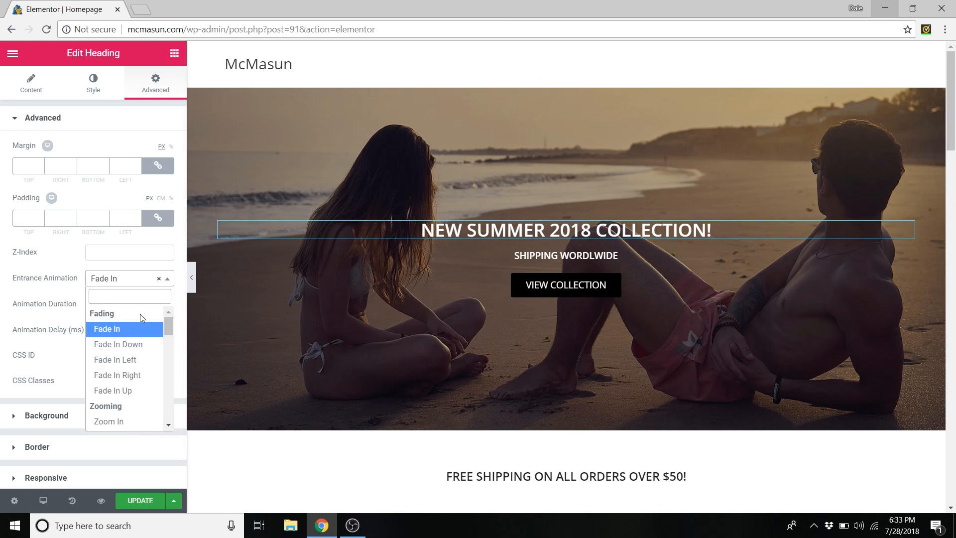
scroll(140, 318, "down", 3)
scroll(130, 348, "down", 5)
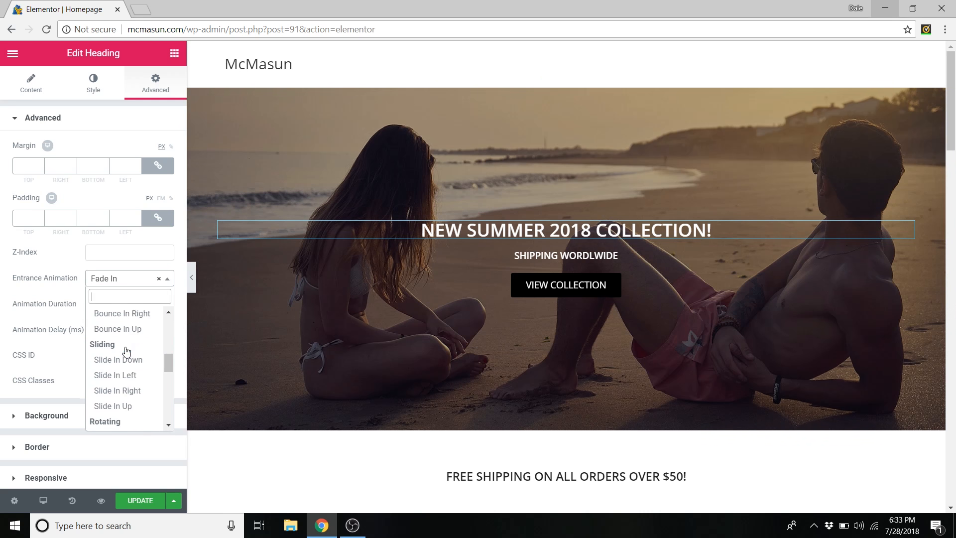
scroll(139, 344, "up", 2)
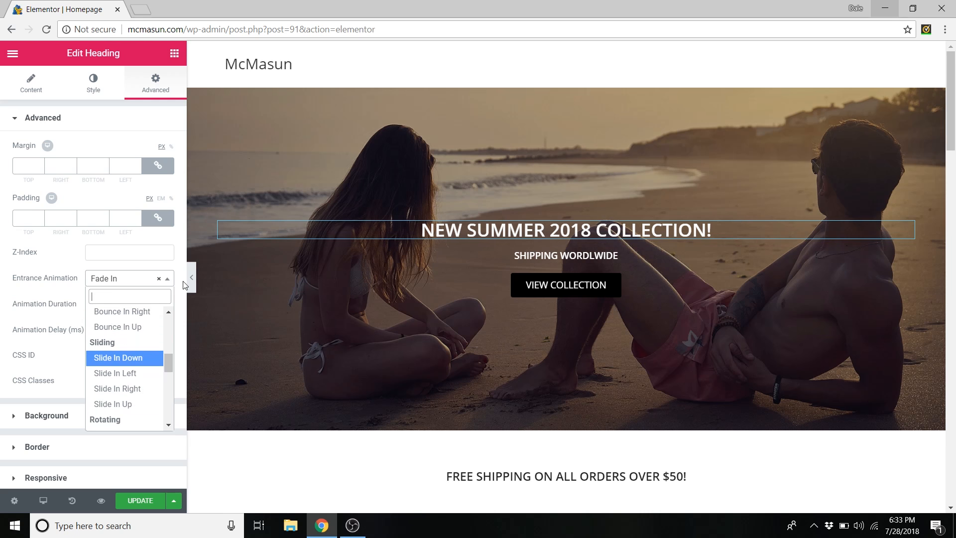
left_click(166, 279)
scroll(418, 259, "down", 1)
scroll(418, 260, "down", 20)
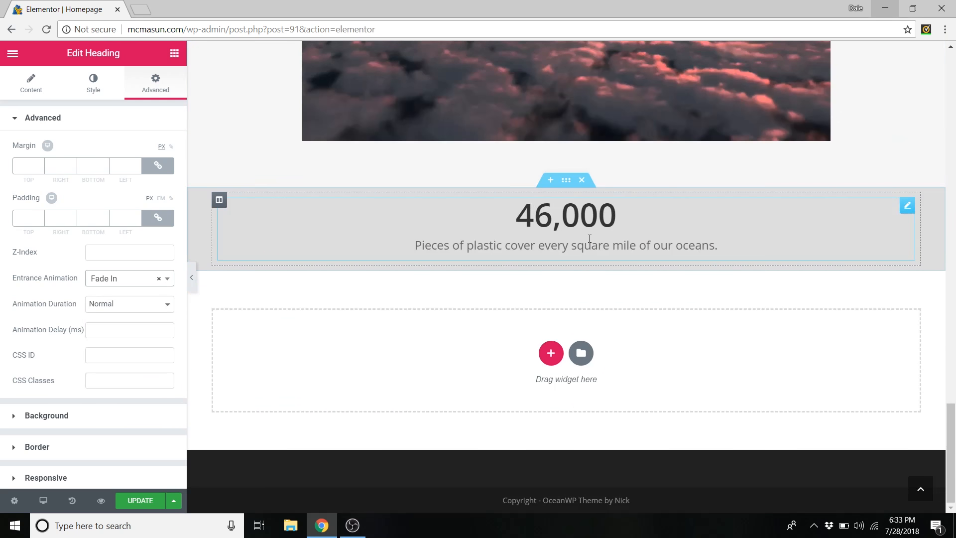
left_click(557, 215)
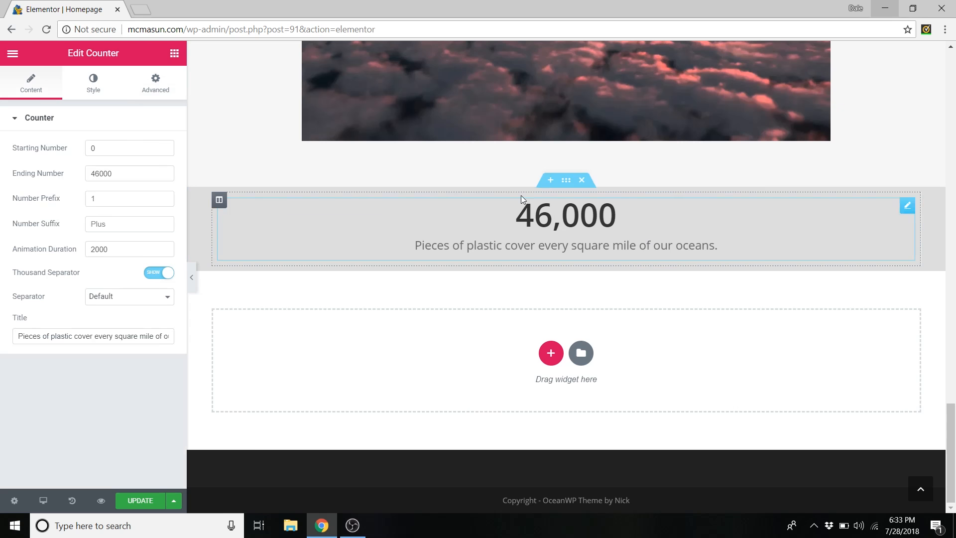
right_click(908, 209)
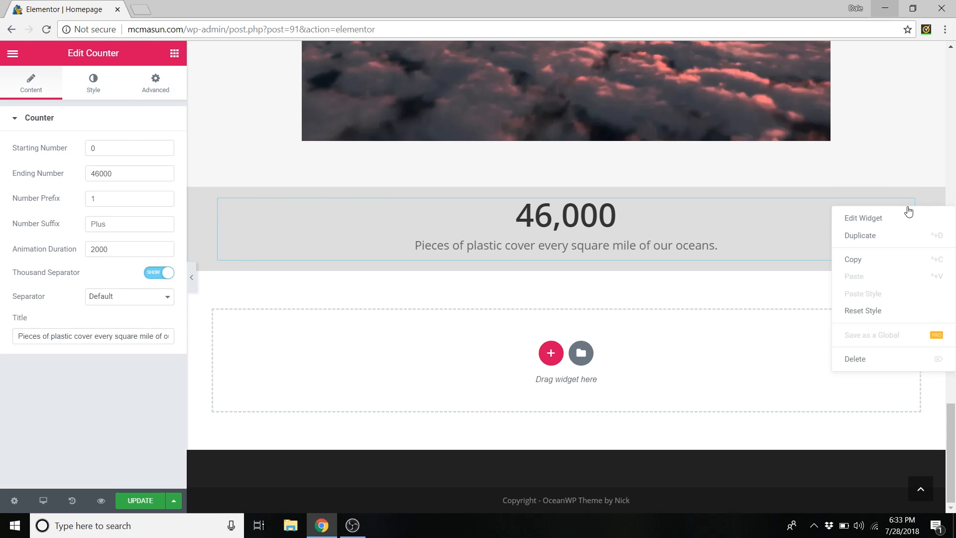
left_click(881, 222)
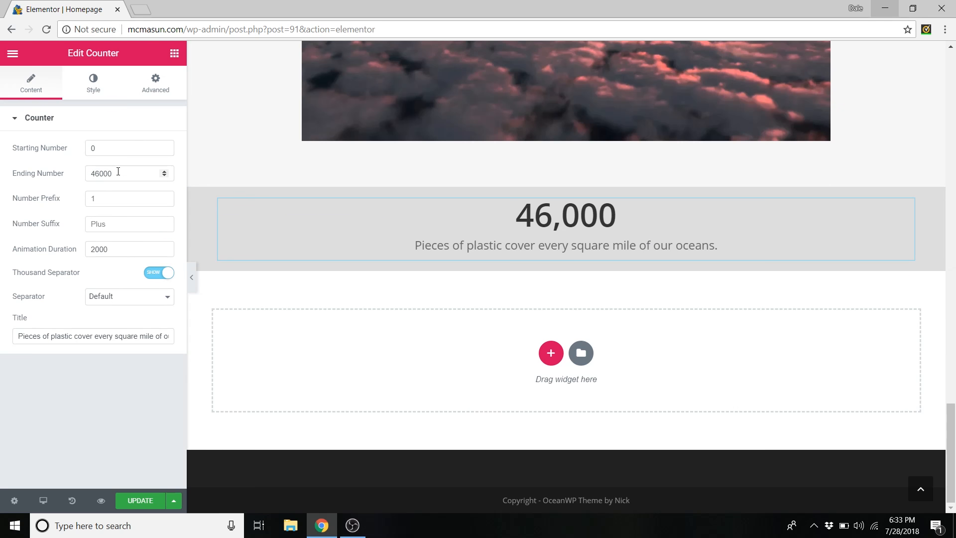
left_click_drag(117, 173, 78, 172)
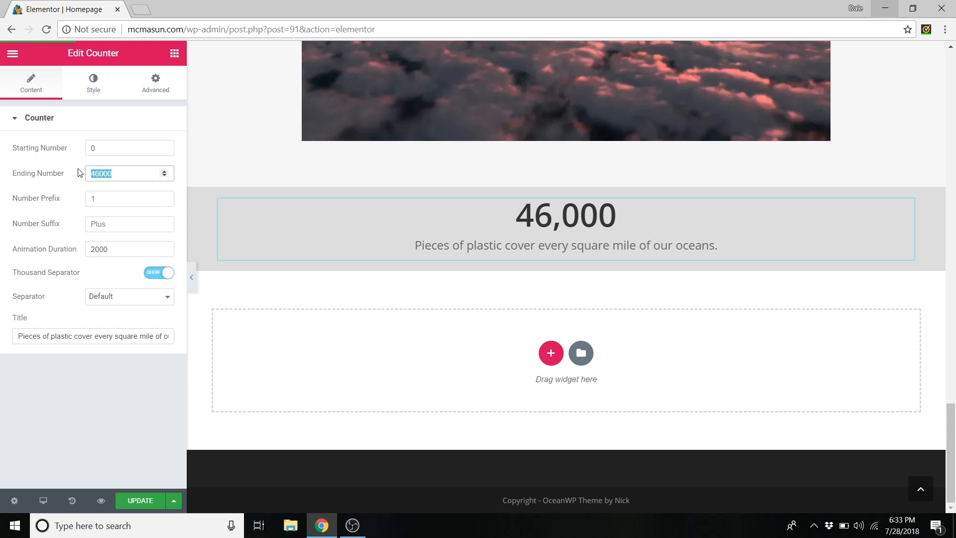
type("23568")
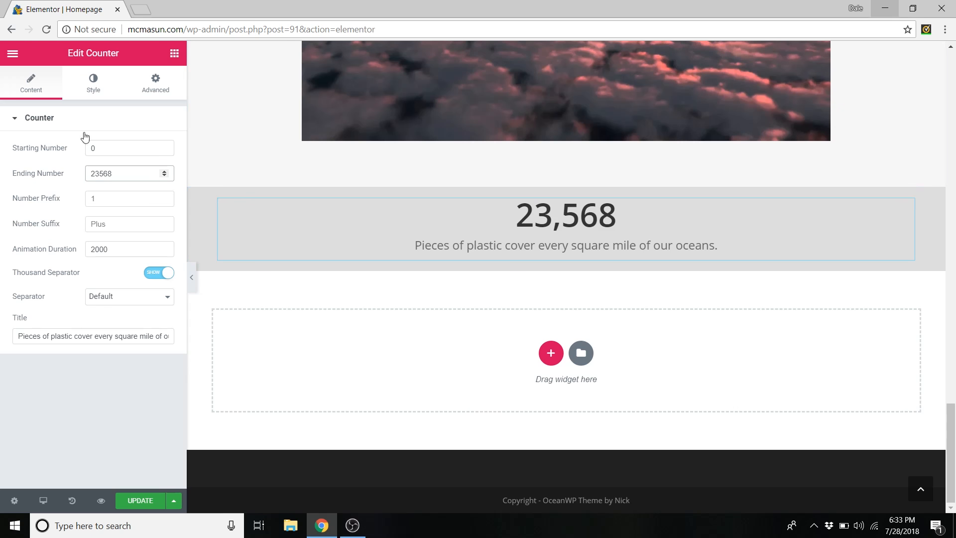
left_click_drag(122, 174, 78, 177)
type("46000")
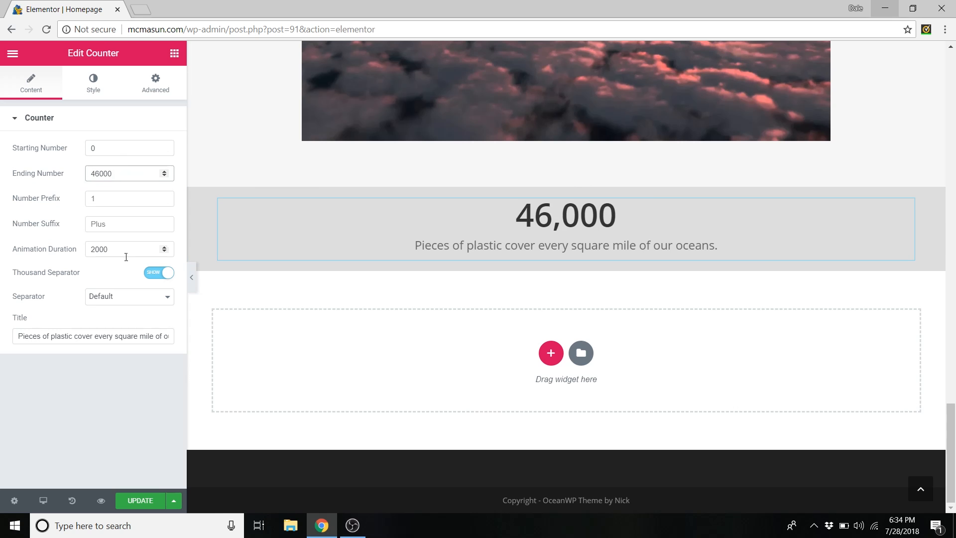
left_click(78, 337)
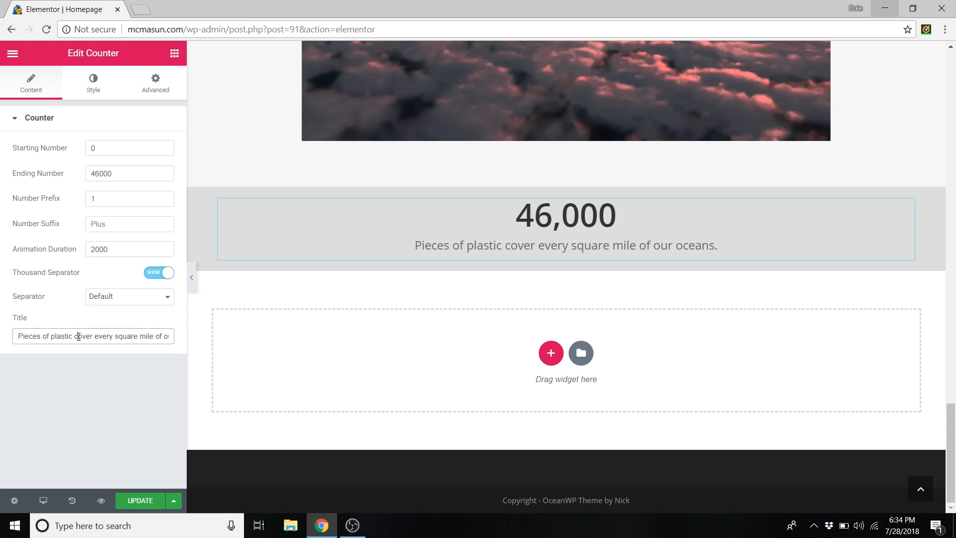
triple_click(69, 337)
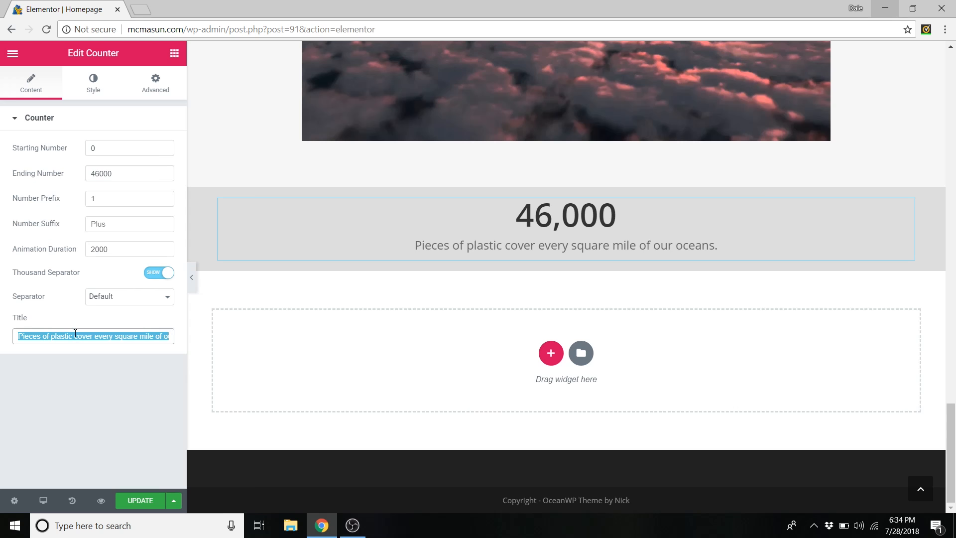
key("Delete")
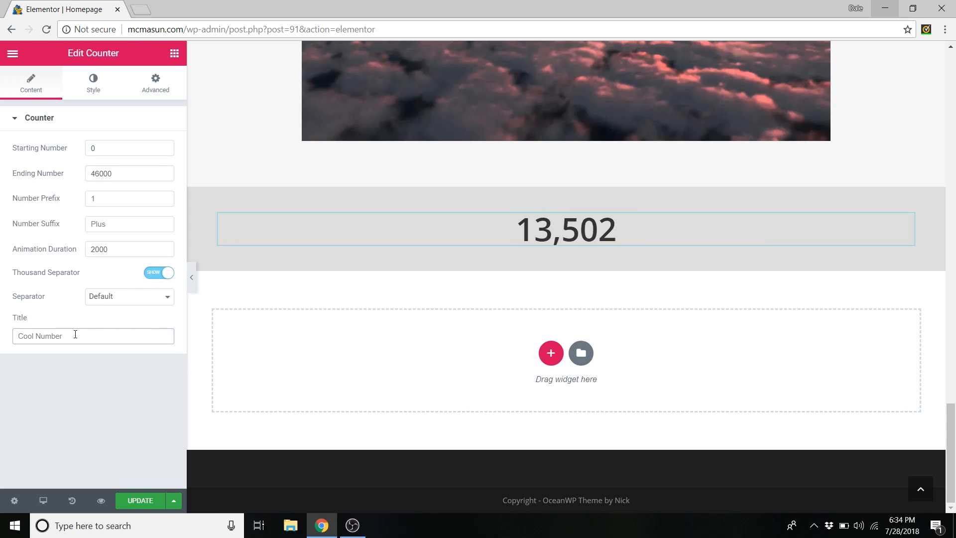
key("ctrl+z")
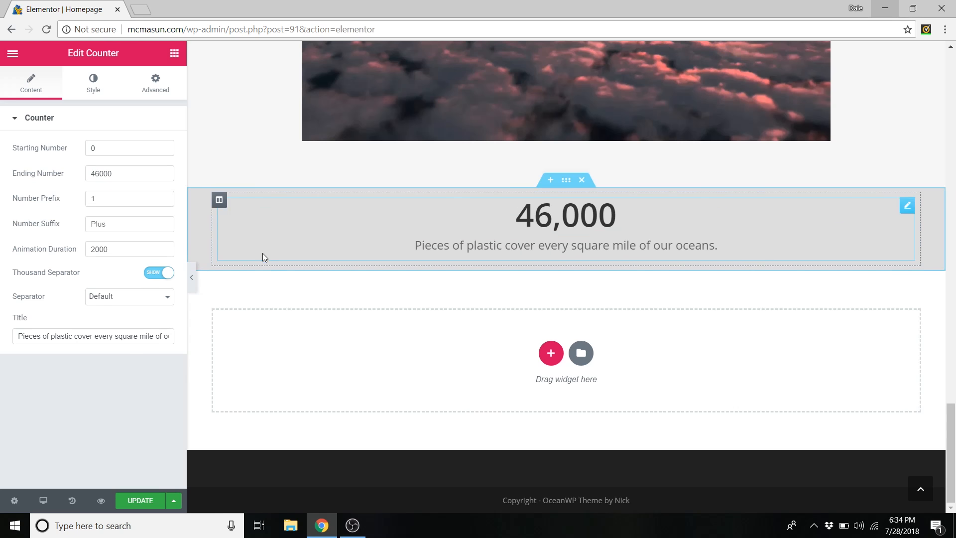
scroll(259, 259, "up", 4)
scroll(258, 259, "up", 4)
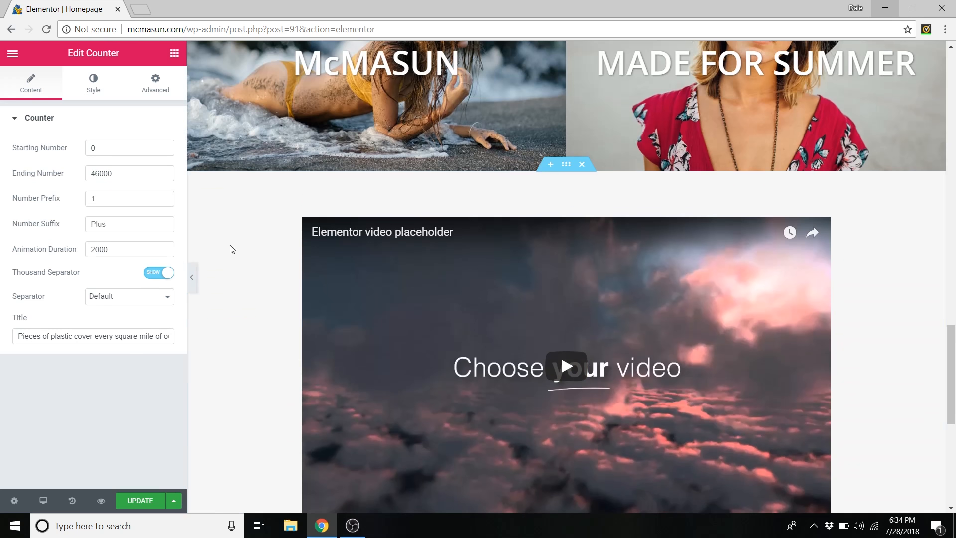
scroll(234, 249, "down", 3)
scroll(229, 279, "down", 4)
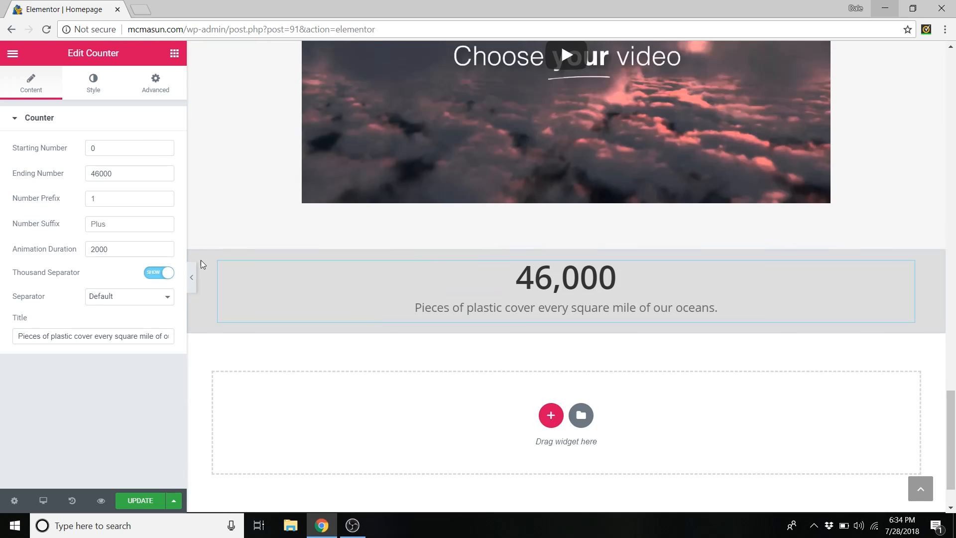
scroll(269, 224, "up", 3)
scroll(264, 225, "up", 7)
scroll(249, 299, "down", 10)
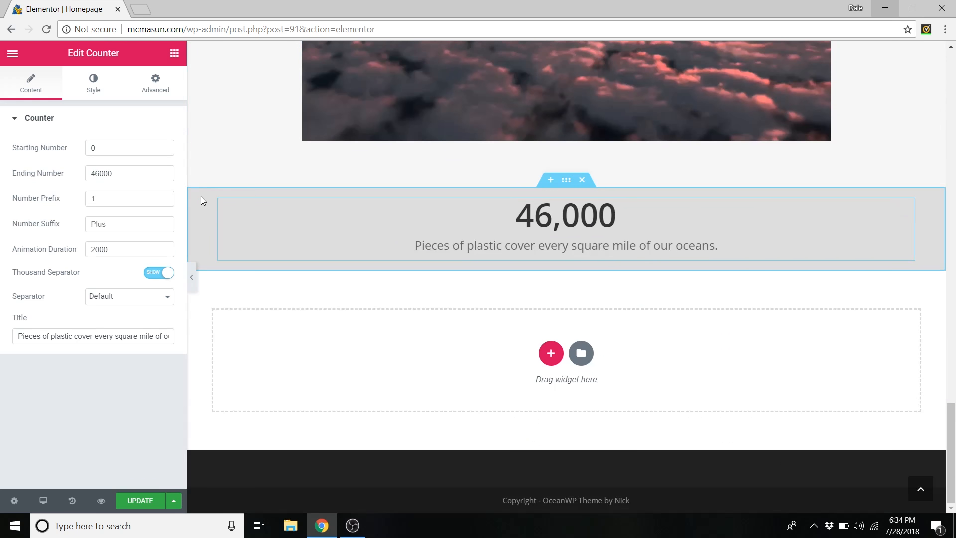
- Try red on the counter section background, restore grey hex dddd, and update the homepage
right_click(203, 199)
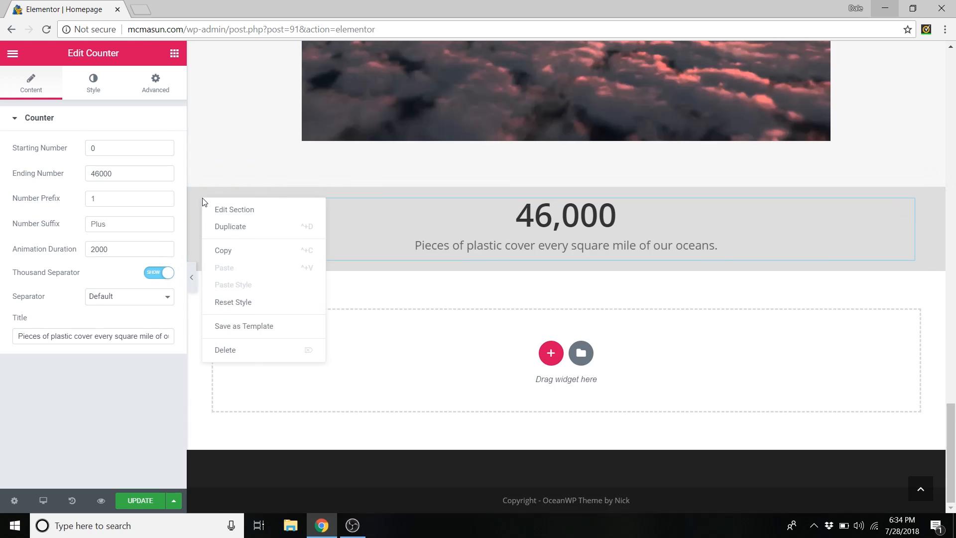
left_click(221, 208)
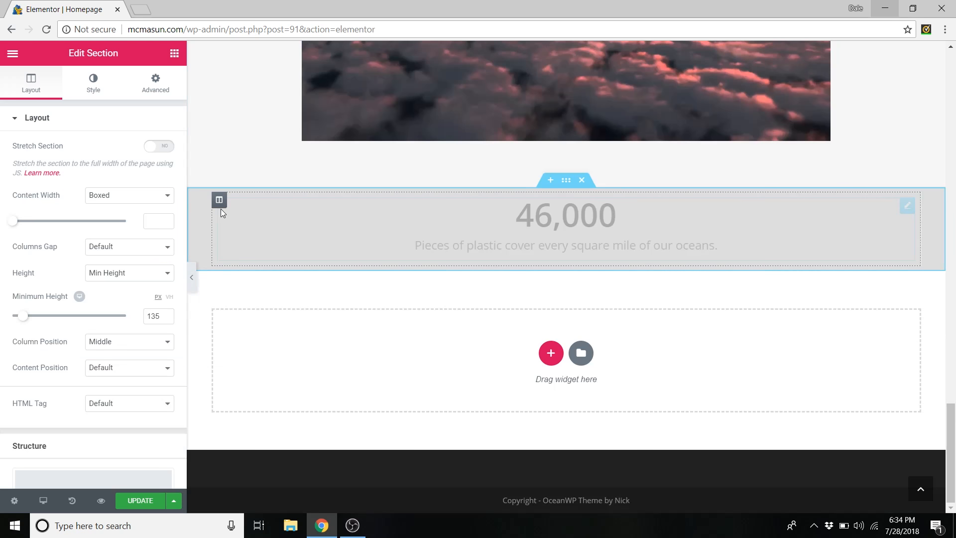
left_click(98, 89)
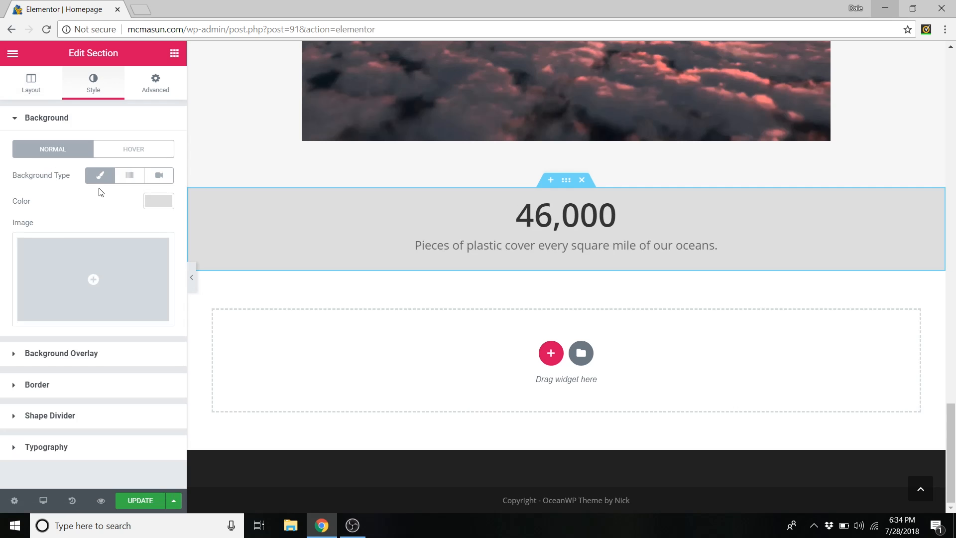
left_click(155, 201)
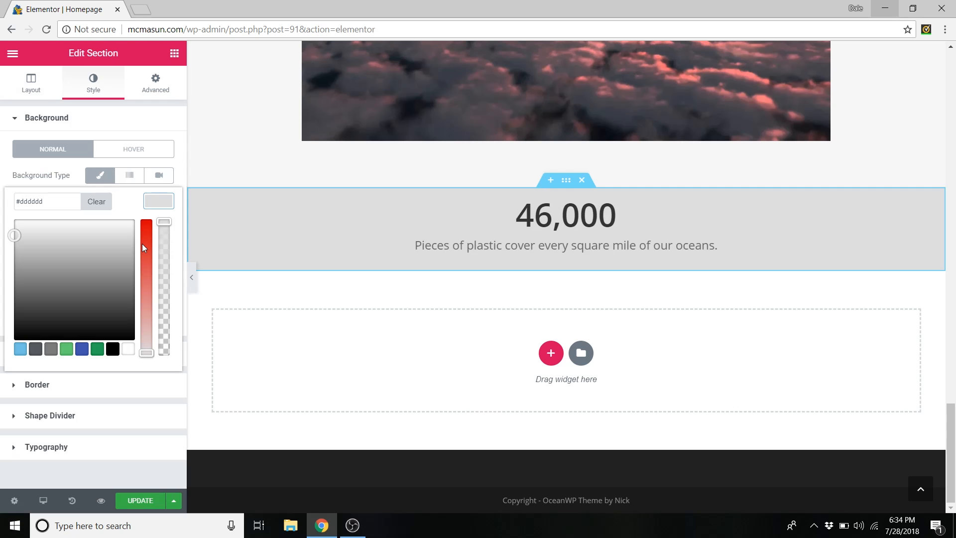
left_click_drag(143, 247, 172, 295)
left_click_drag(50, 201, 15, 202)
type("dddd")
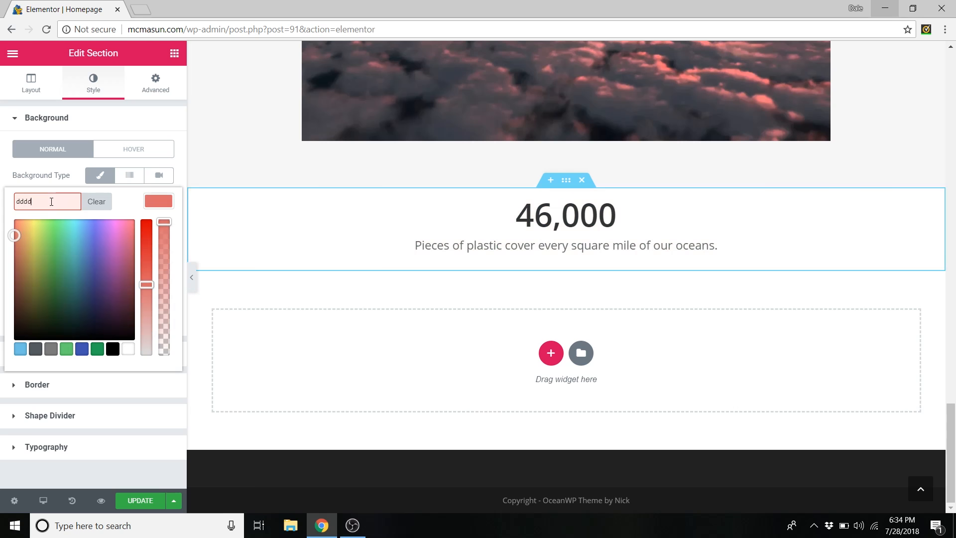
left_click(168, 206)
left_click(142, 502)
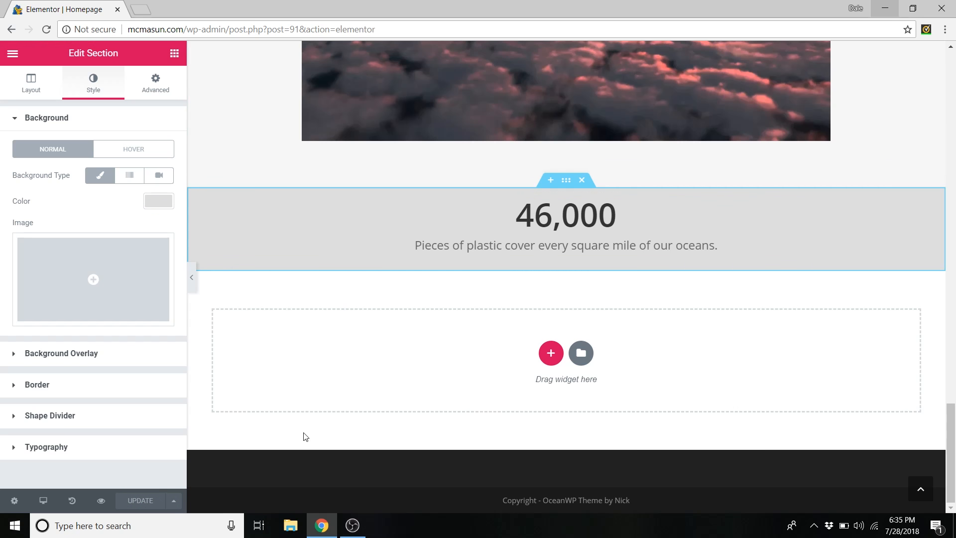
scroll(562, 398, "up", 20)
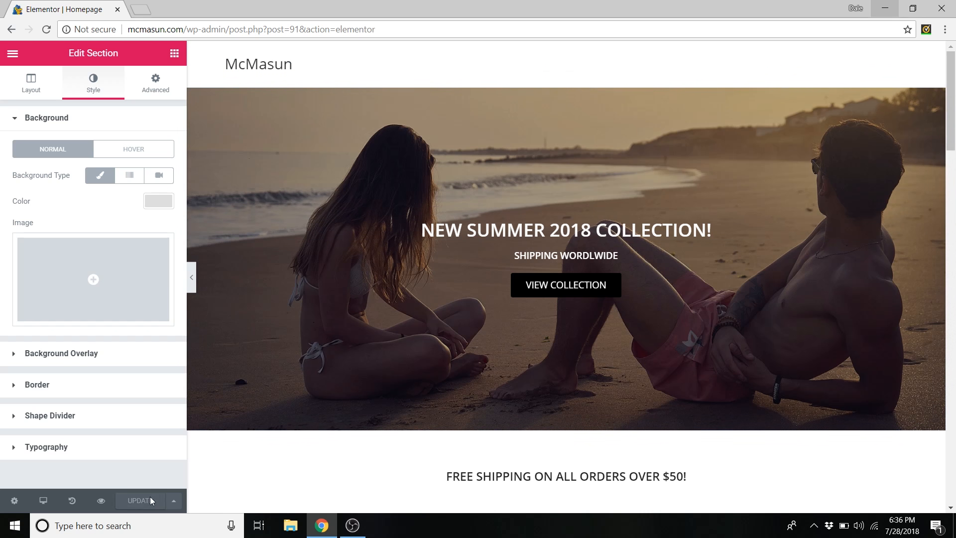
- Exit Elementor to the dashboard and go to Products > Categories
left_click(13, 55)
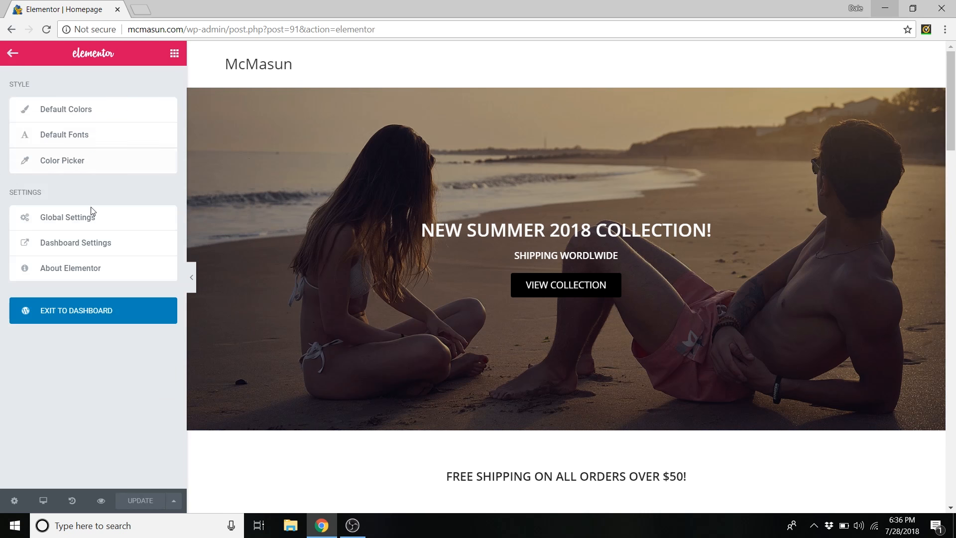
left_click(76, 310)
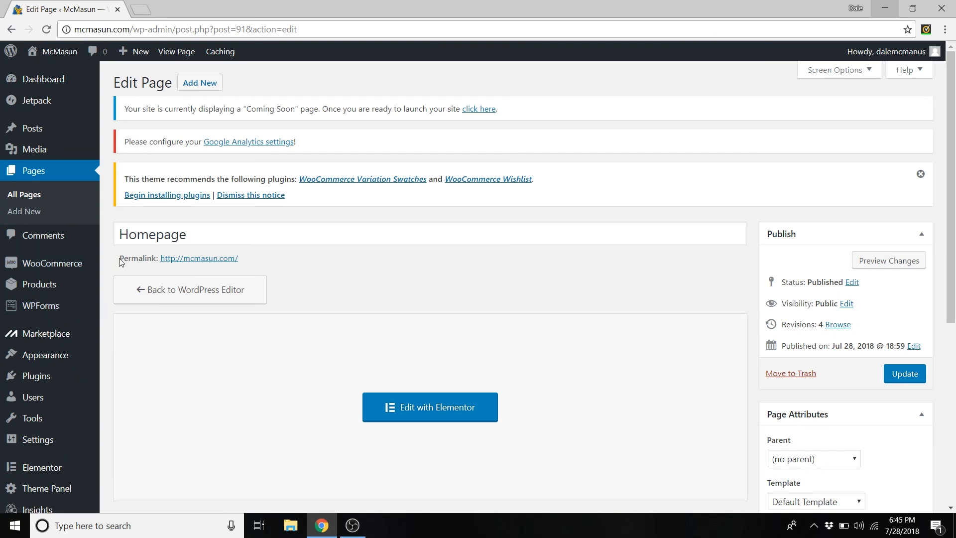
mouse_move(57, 285)
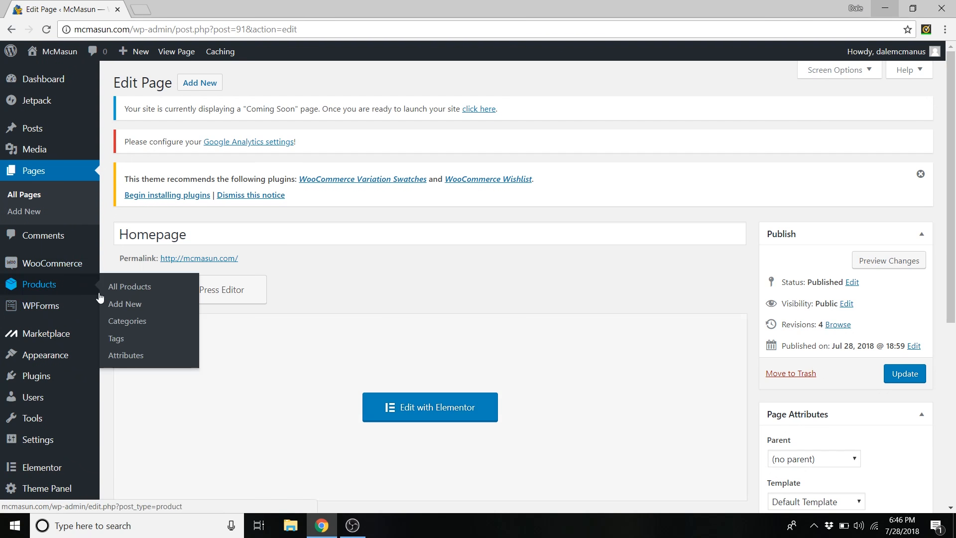
left_click(140, 325)
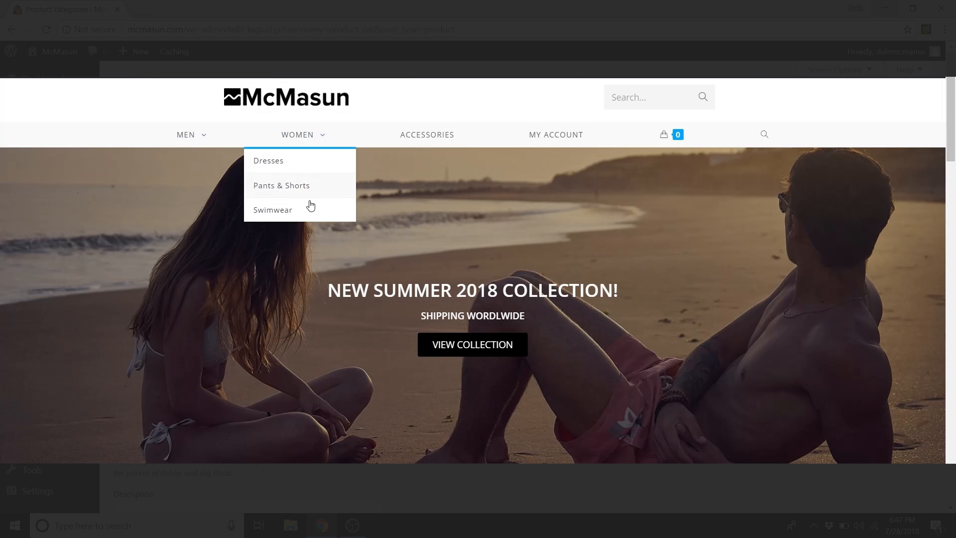
- Add the Men category with slug 'm', parent None, and Subcategories display type
type("Men")
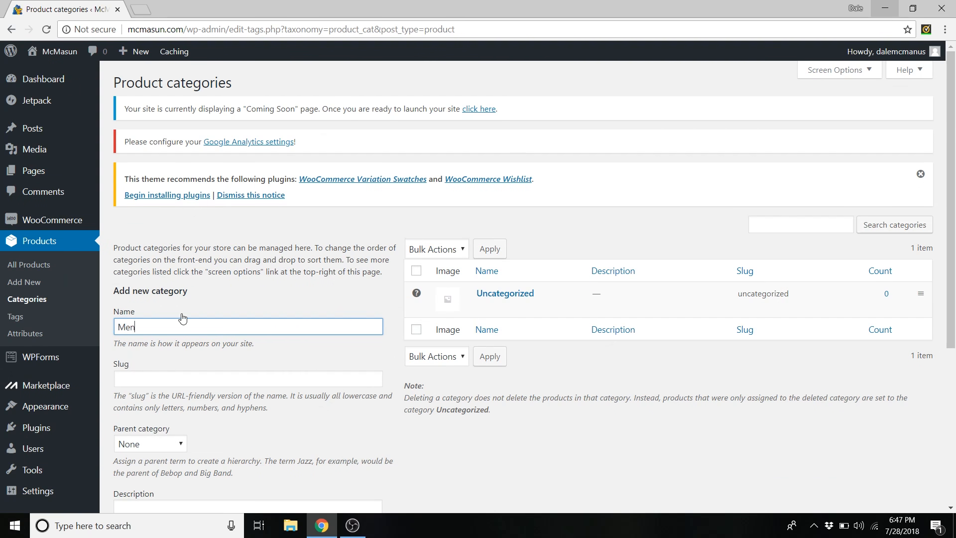
scroll(183, 319, "down", 3)
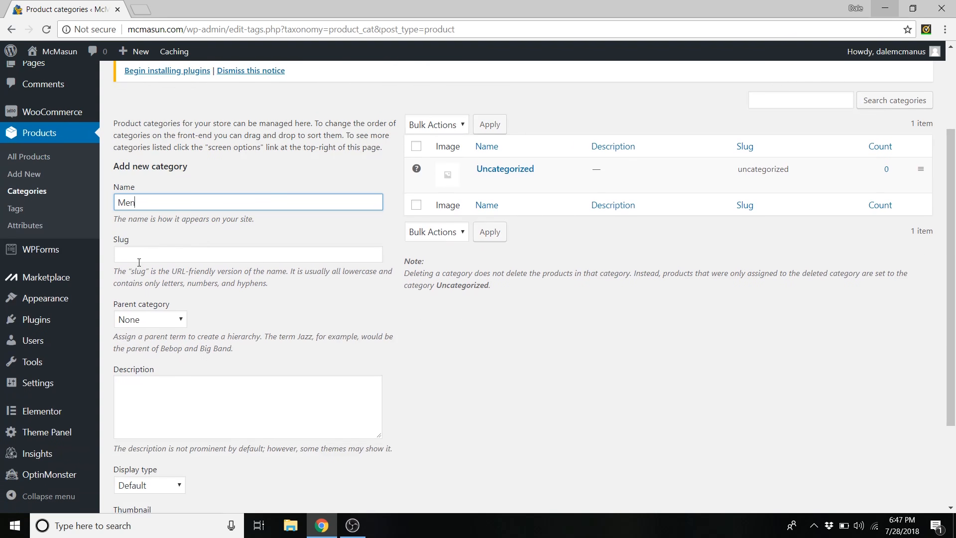
left_click(139, 256)
type("men")
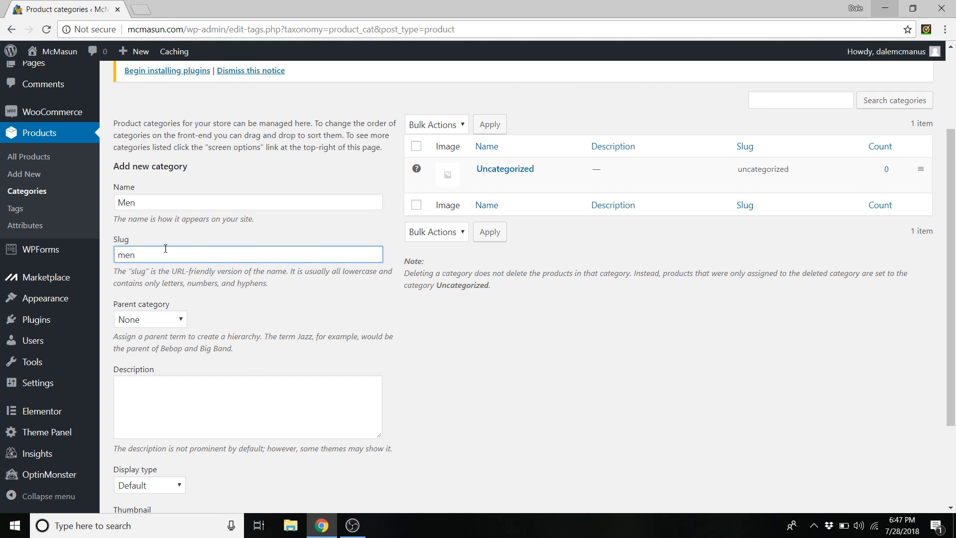
left_click(180, 321)
left_click(179, 320)
scroll(220, 302, "down", 1)
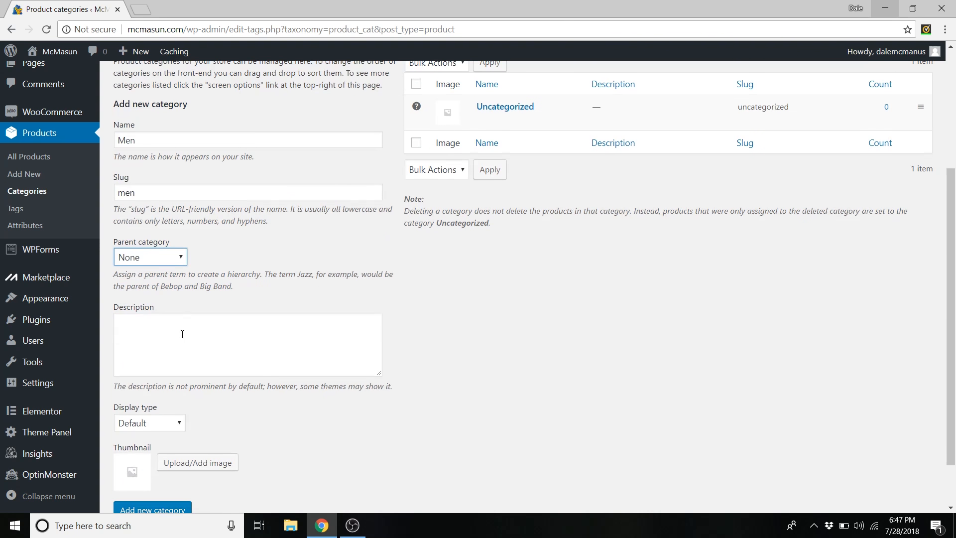
scroll(184, 333, "down", 1)
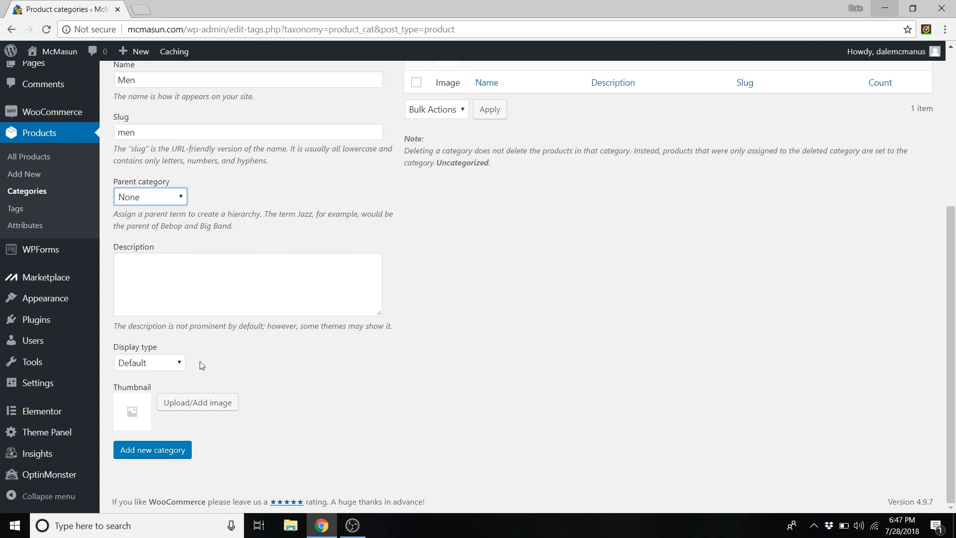
left_click(178, 364)
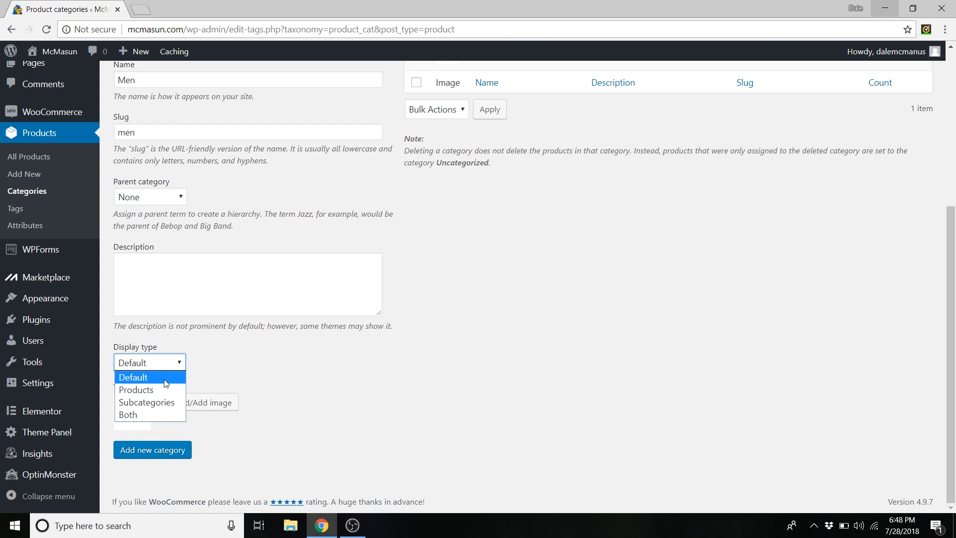
left_click(149, 402)
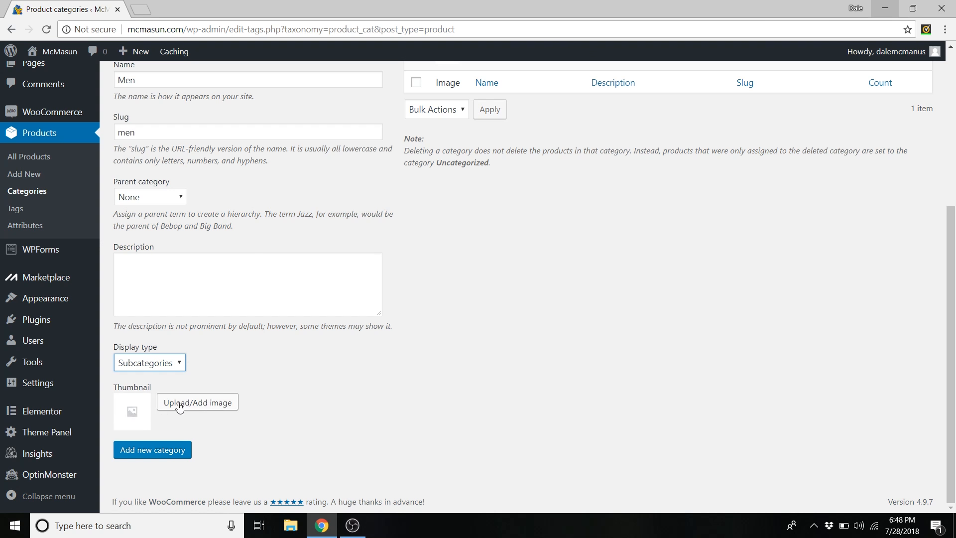
left_click(154, 450)
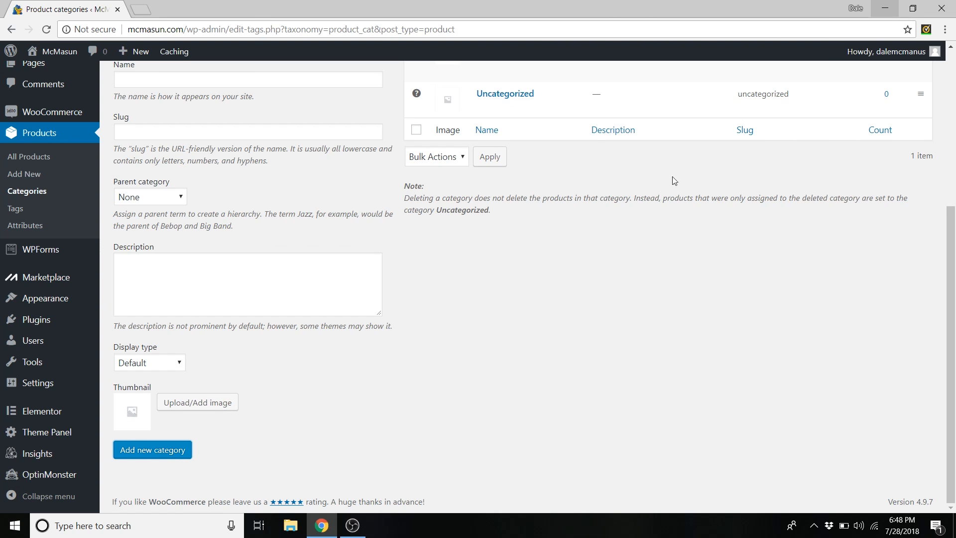
- Set the couple photo as the Men category thumbnail, update it, and return to the list
scroll(675, 180, "up", 5)
mouse_move(471, 253)
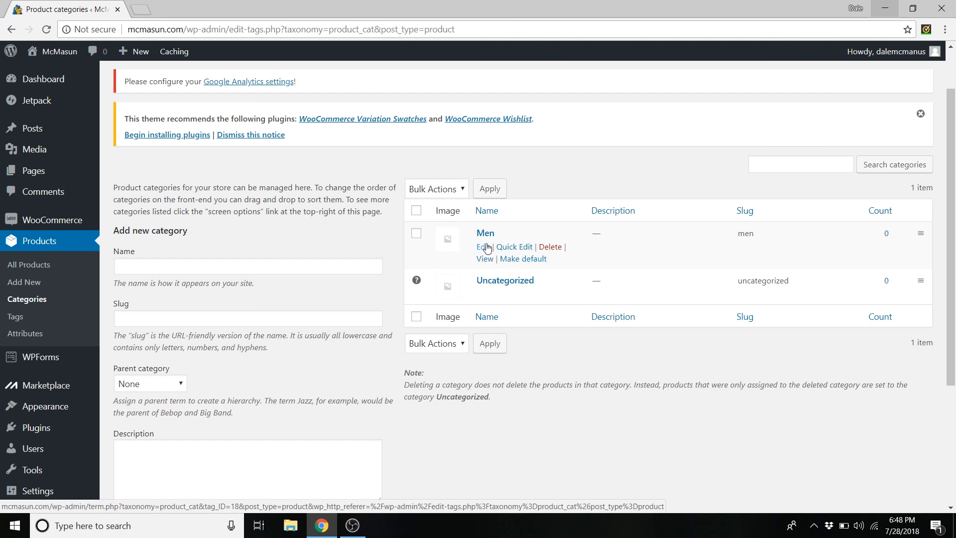
left_click(484, 247)
scroll(463, 260, "down", 3)
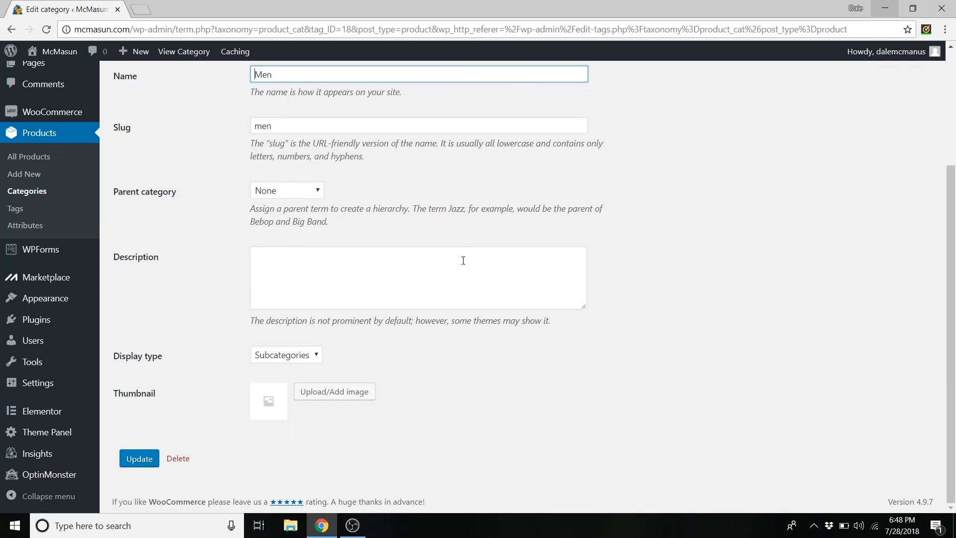
left_click(342, 394)
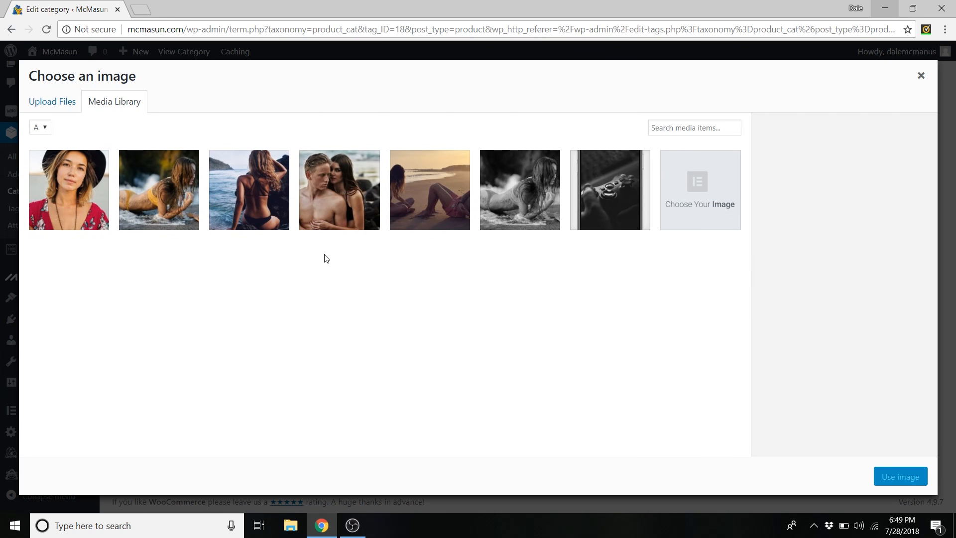
left_click(357, 176)
left_click(901, 479)
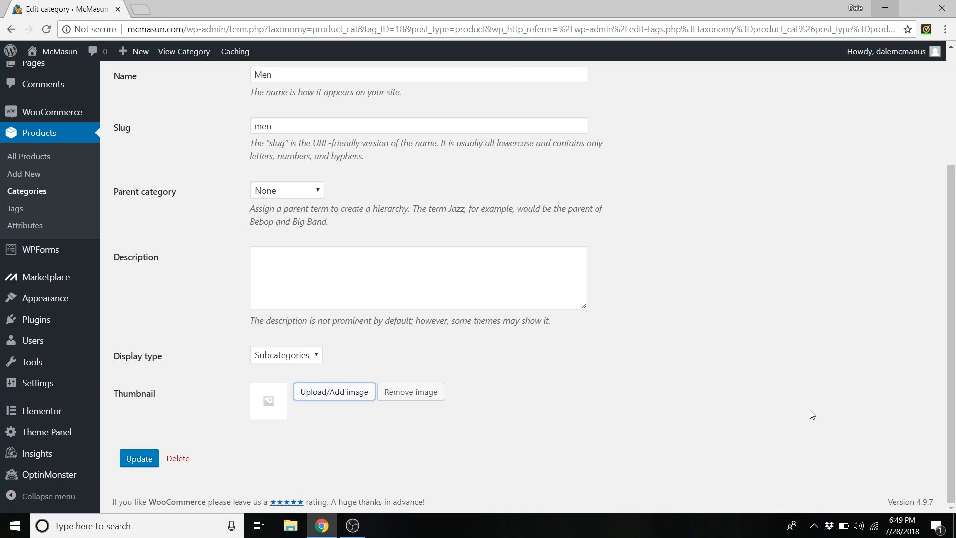
left_click(139, 458)
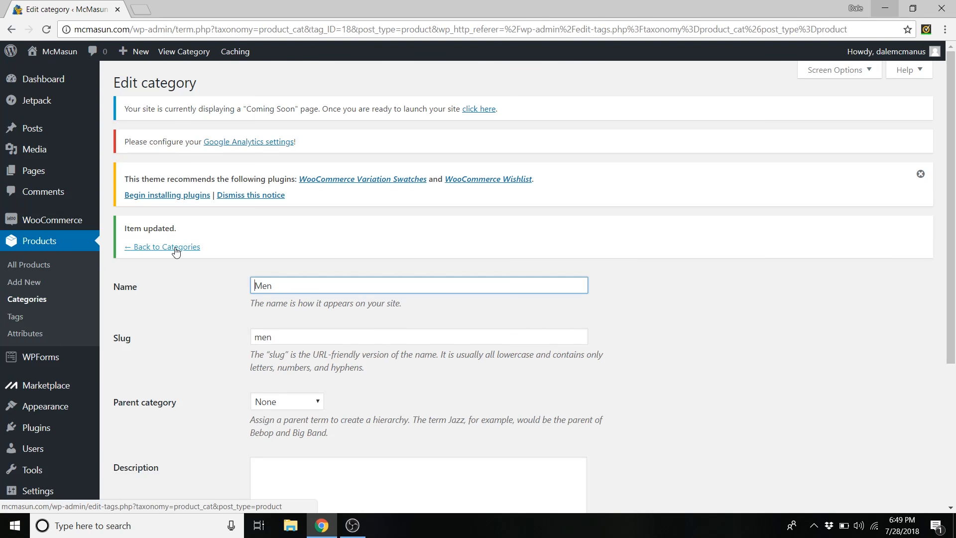
left_click(175, 248)
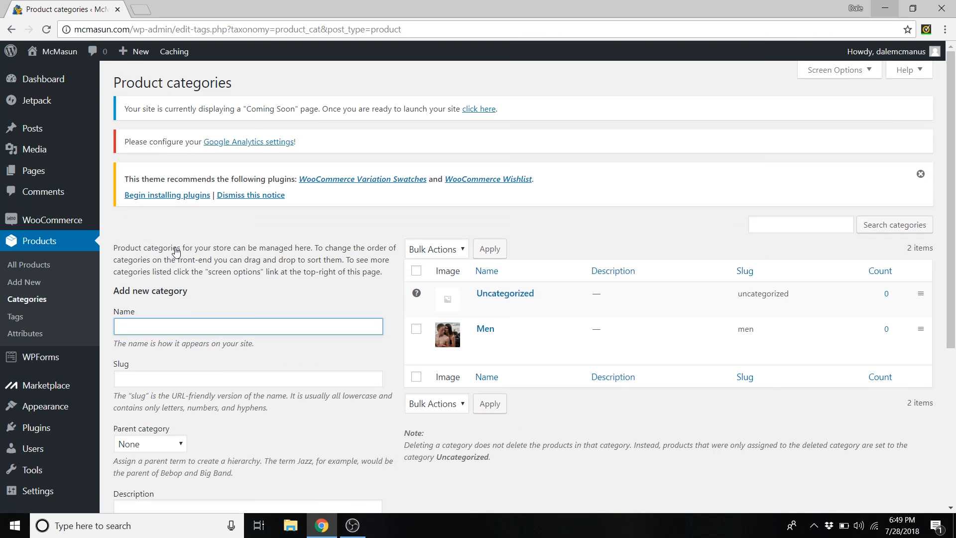
- Name the new category Women with slug women and Subcategories display type
type("Women")
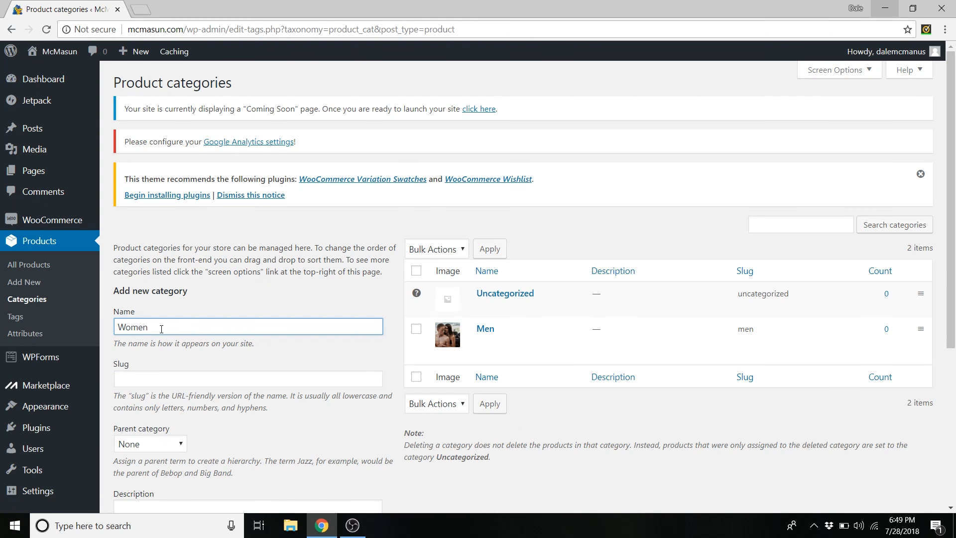
left_click(167, 378)
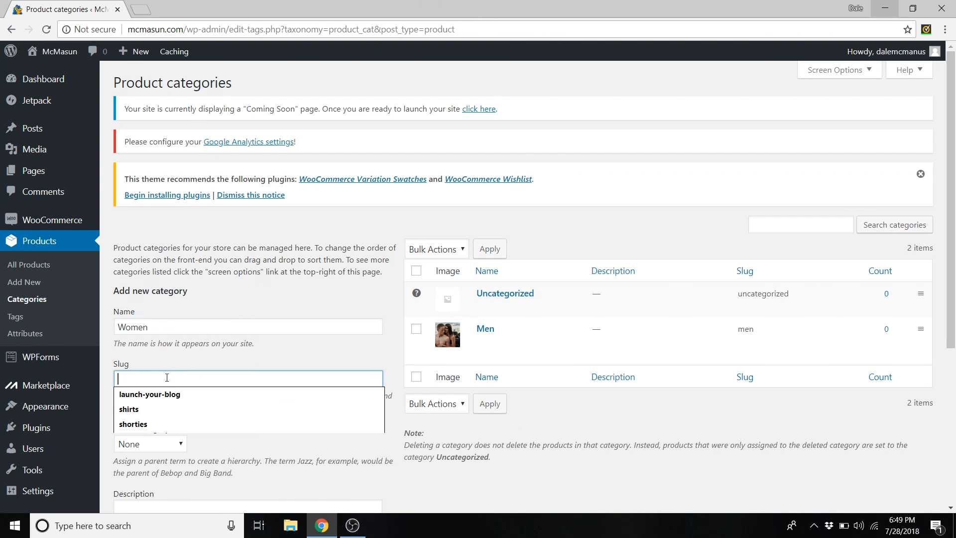
type("women")
scroll(211, 339, "down", 3)
scroll(210, 344, "down", 2)
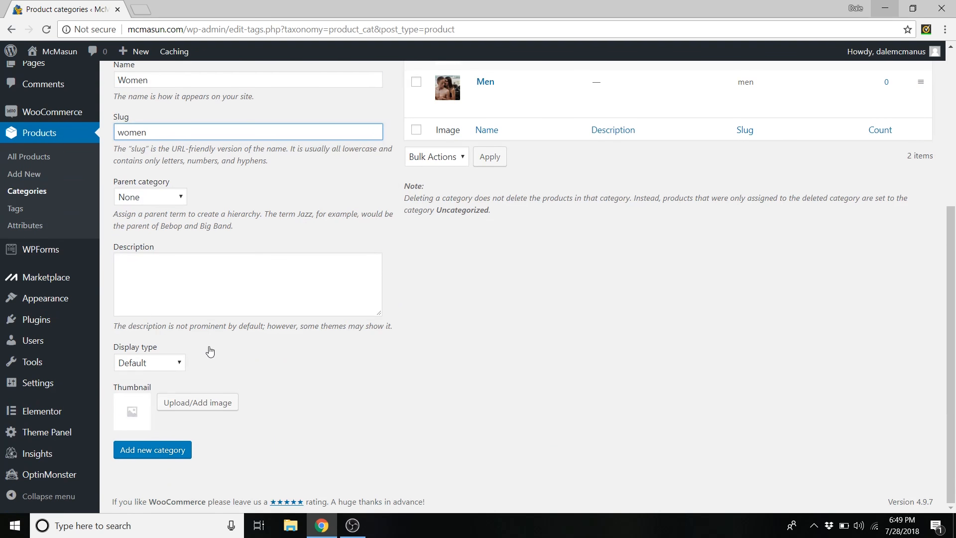
left_click(176, 364)
left_click(155, 402)
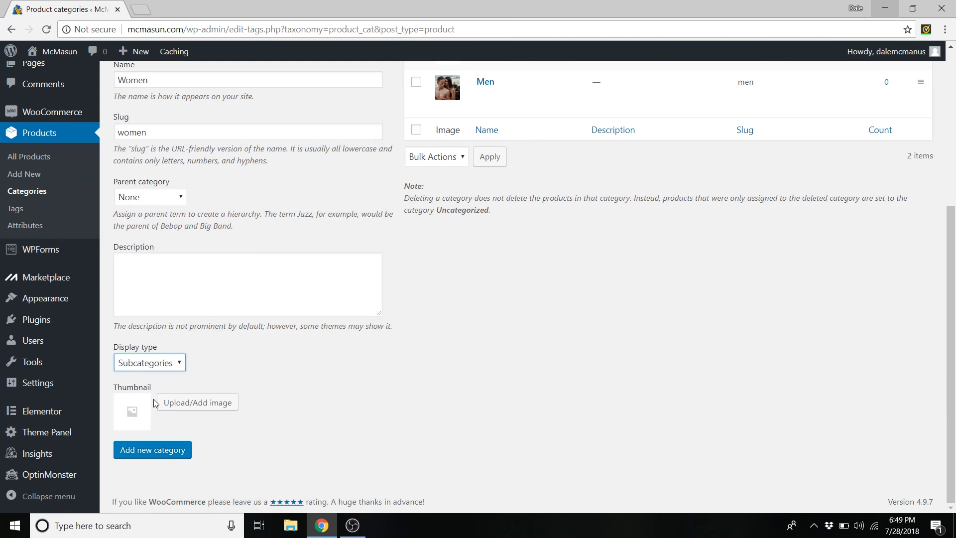
- Use the woman-on-the-beach library photo as thumbnail and add the Women category
left_click(201, 404)
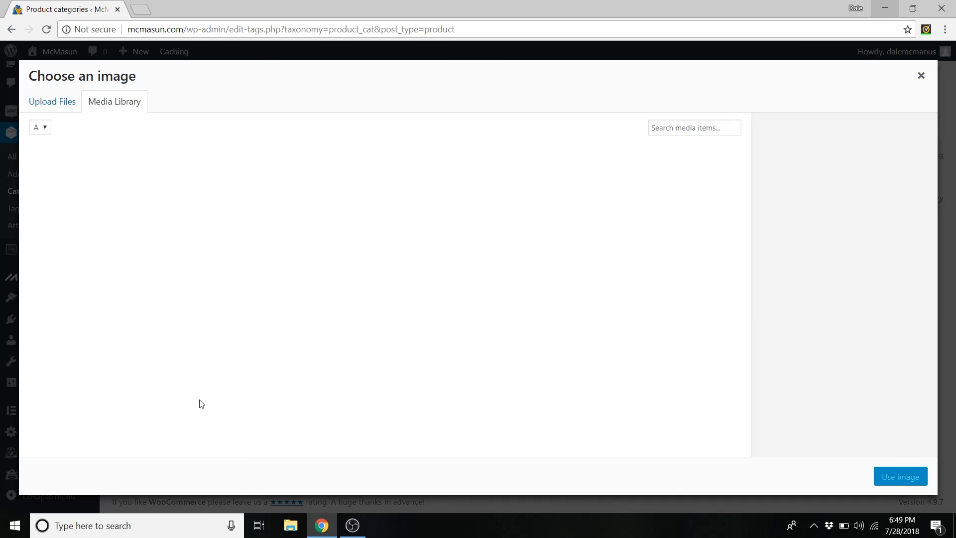
left_click(59, 102)
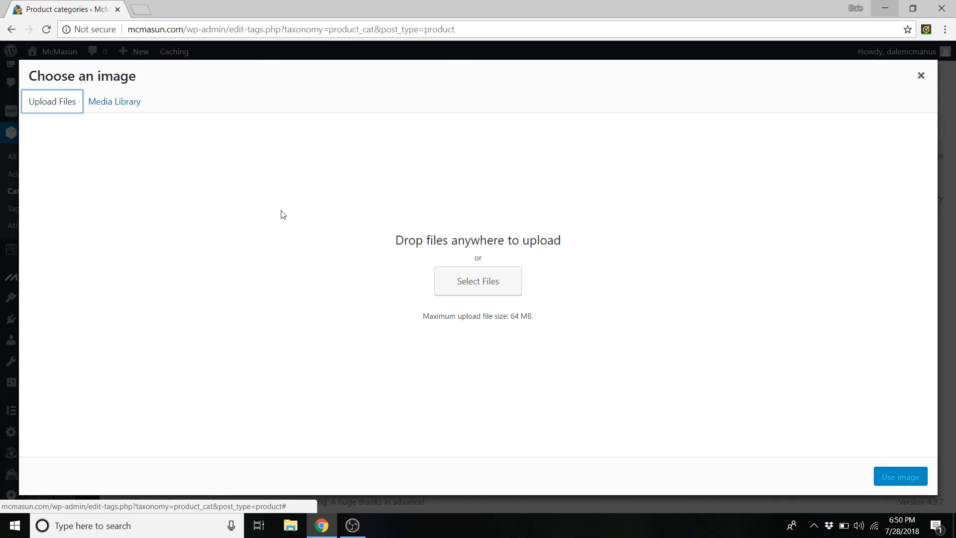
left_click(466, 289)
left_click(448, 283)
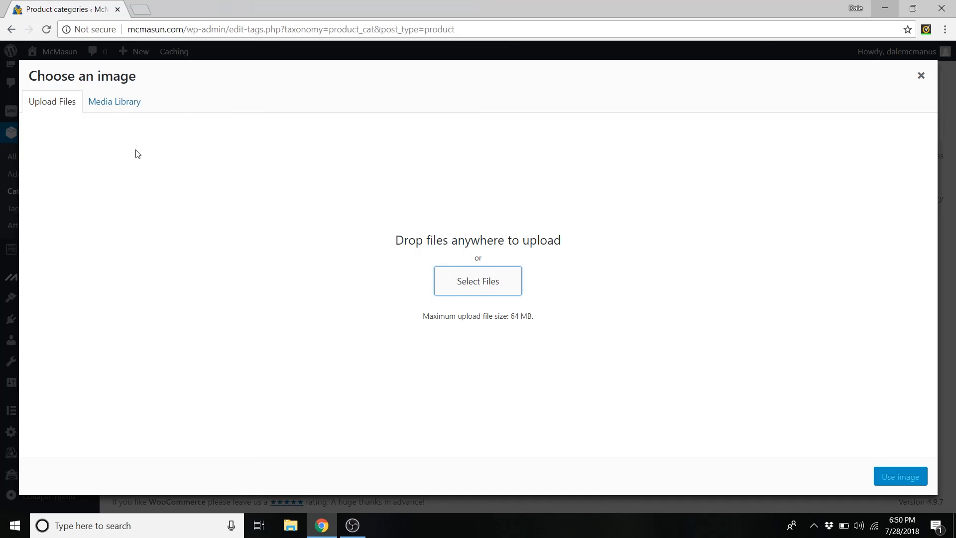
left_click(111, 103)
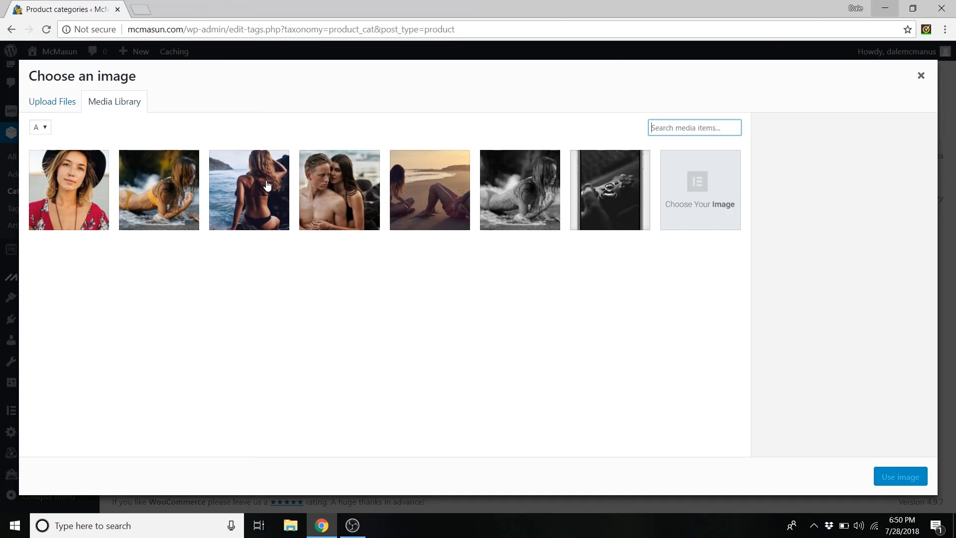
left_click(268, 187)
left_click(916, 484)
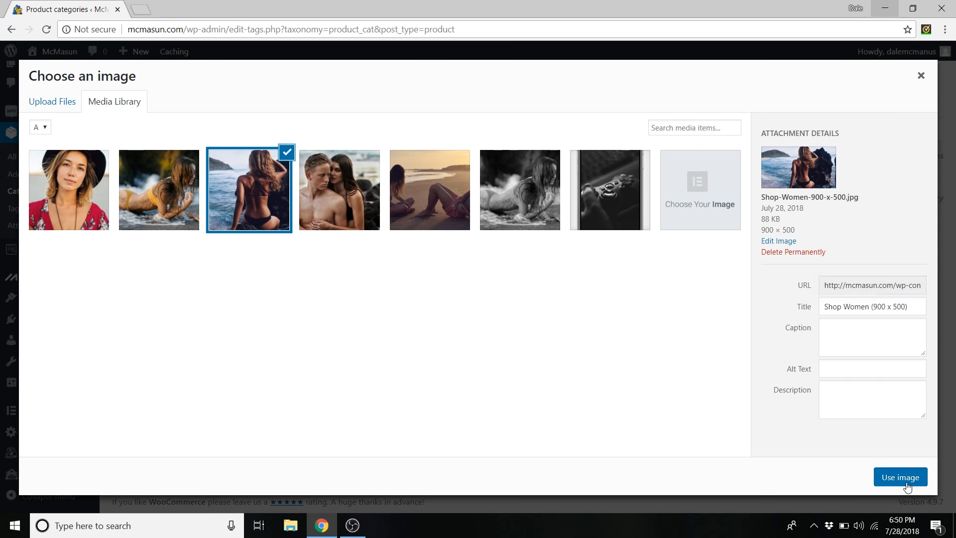
left_click(160, 452)
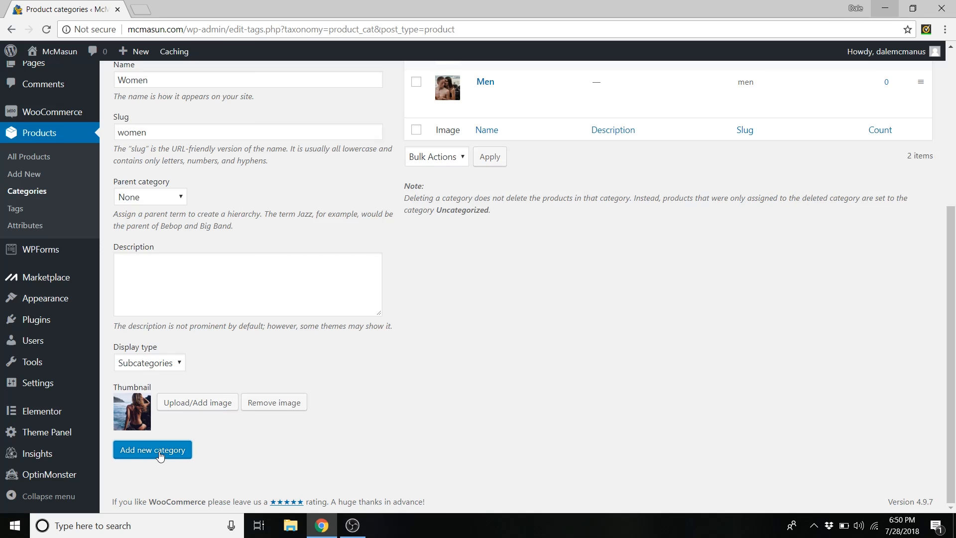
scroll(150, 314, "up", 3)
left_click(129, 270)
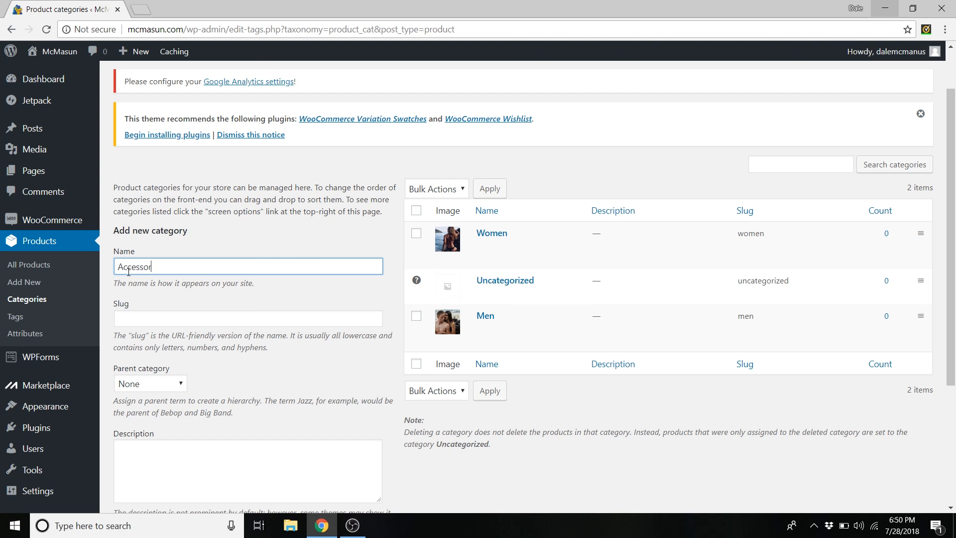
- Fill in the Accessories slug and set its display type to Products
left_click(137, 319)
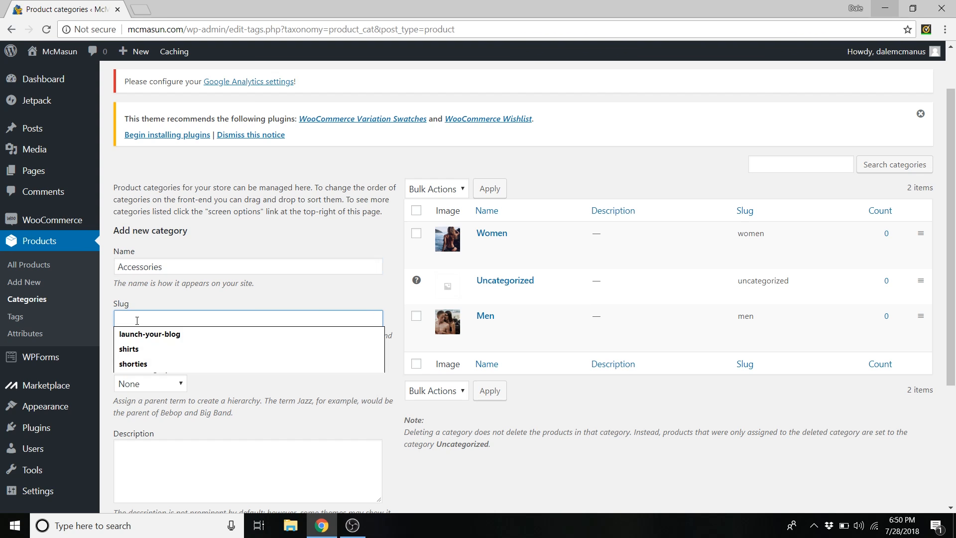
type("accessories")
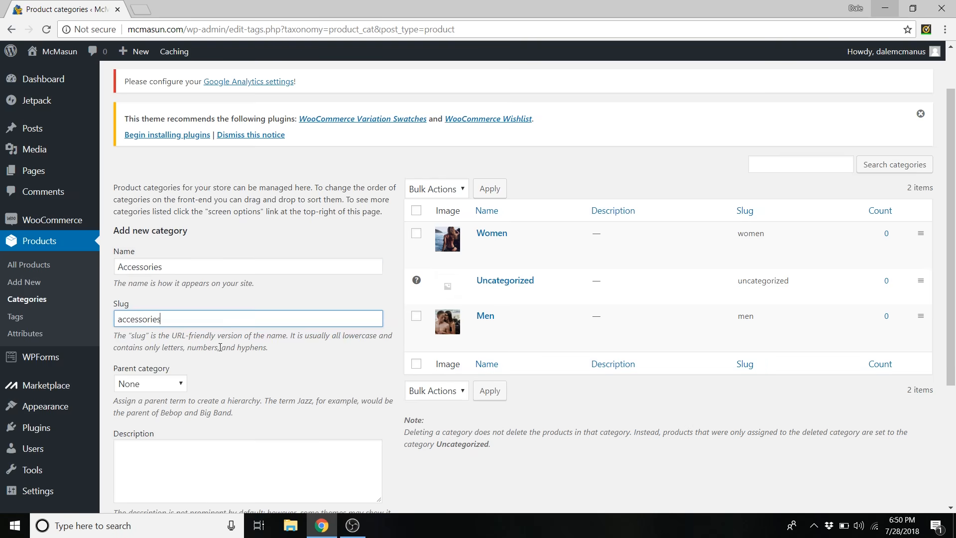
scroll(234, 356, "down", 4)
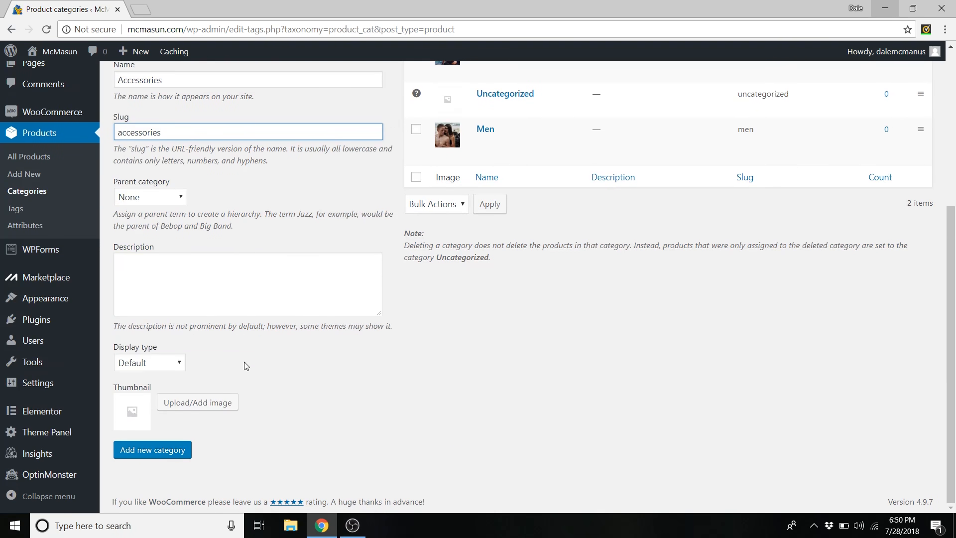
left_click(178, 364)
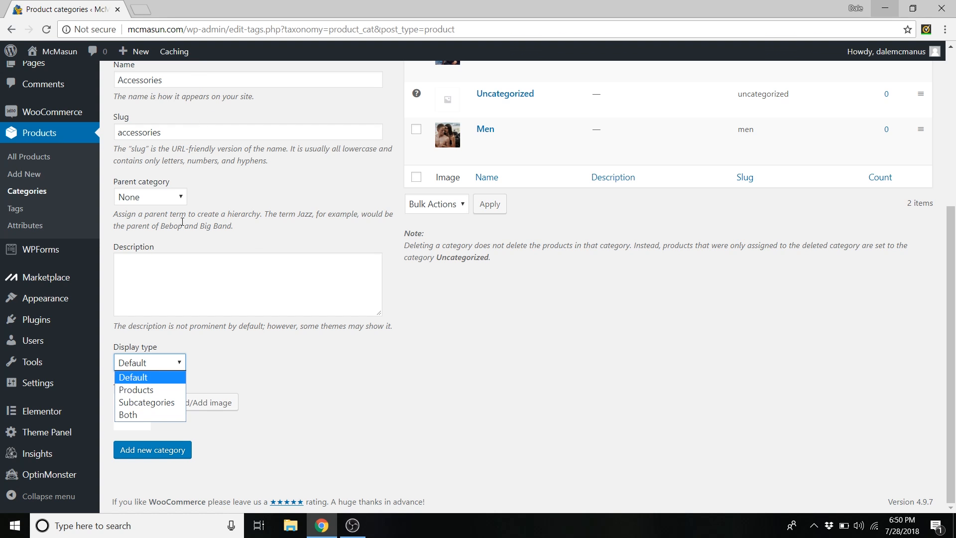
left_click(150, 390)
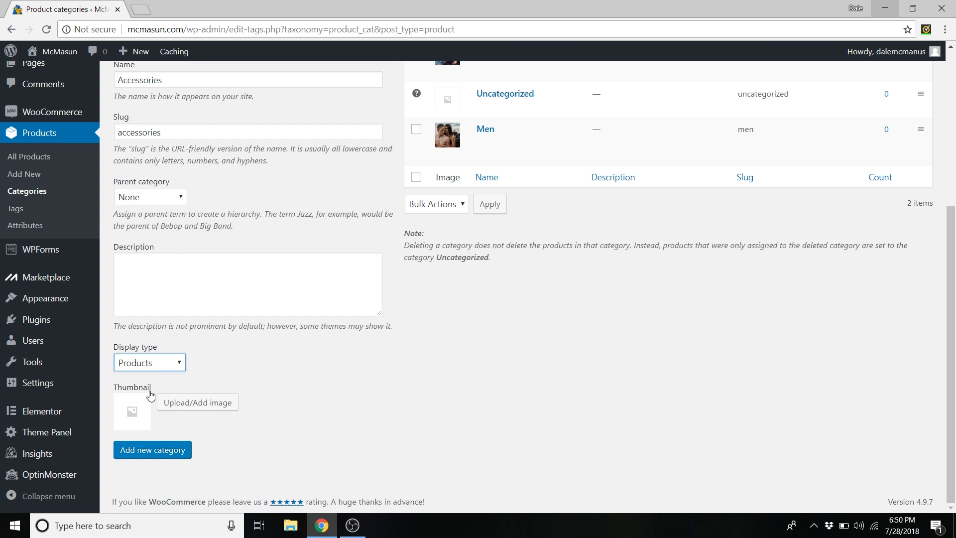
- Upload Bracelet Pack Image from Product Images as thumbnail and add the Accessories category
left_click(221, 406)
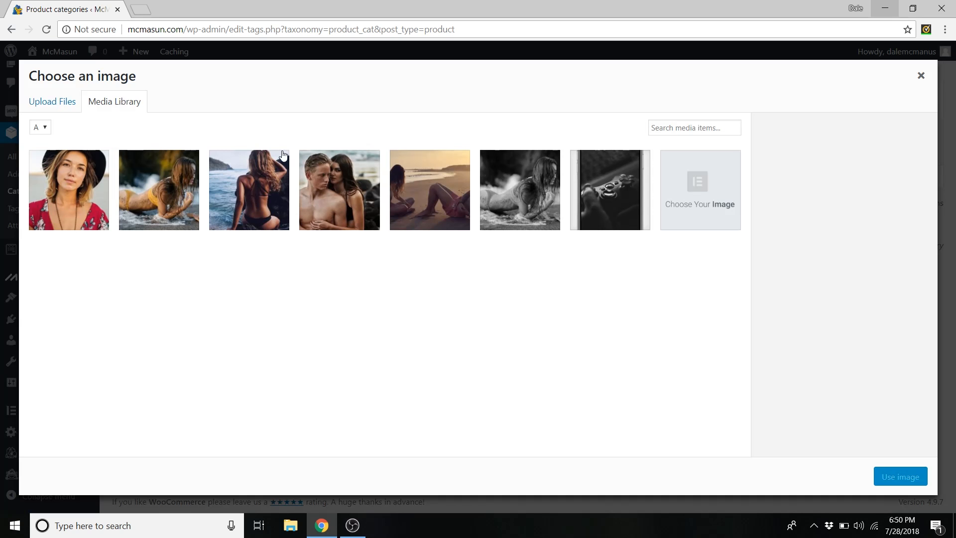
left_click(56, 101)
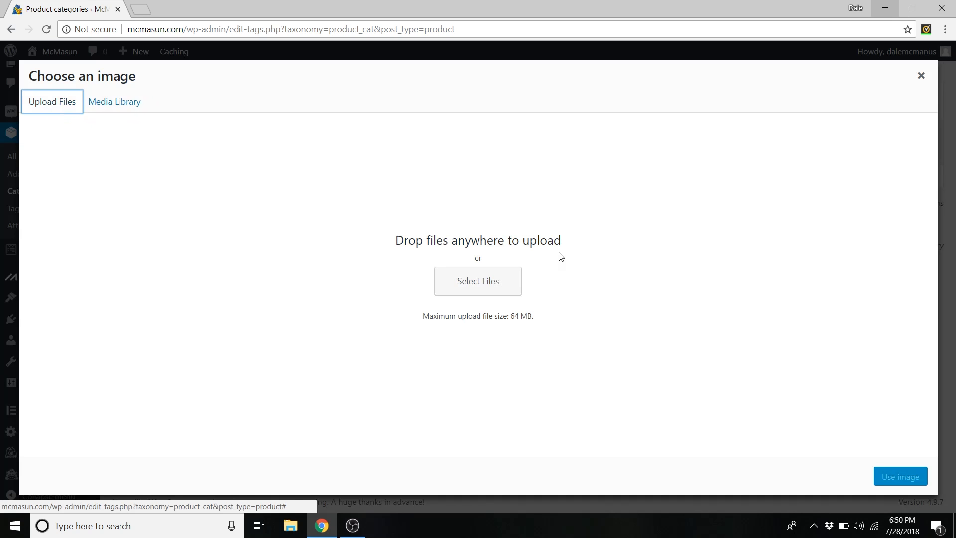
left_click(497, 284)
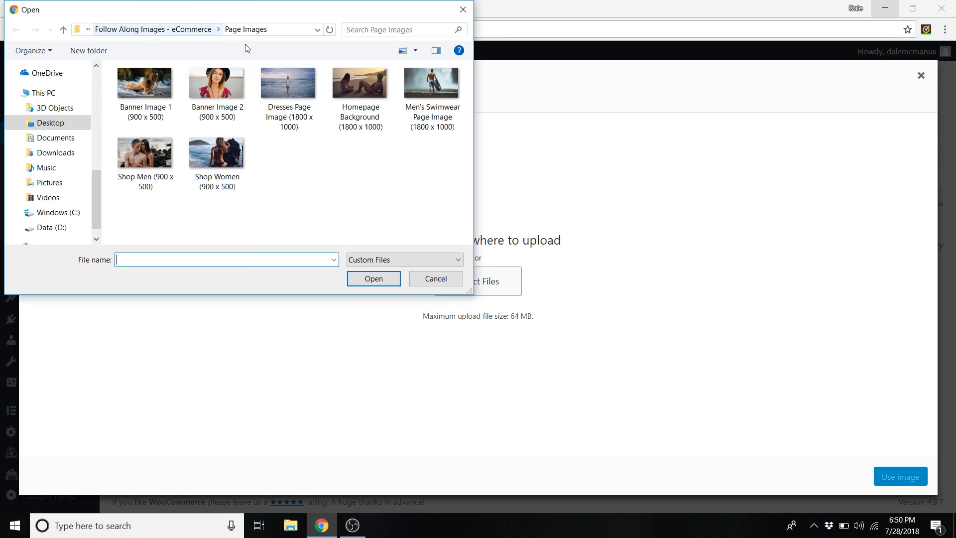
left_click(195, 30)
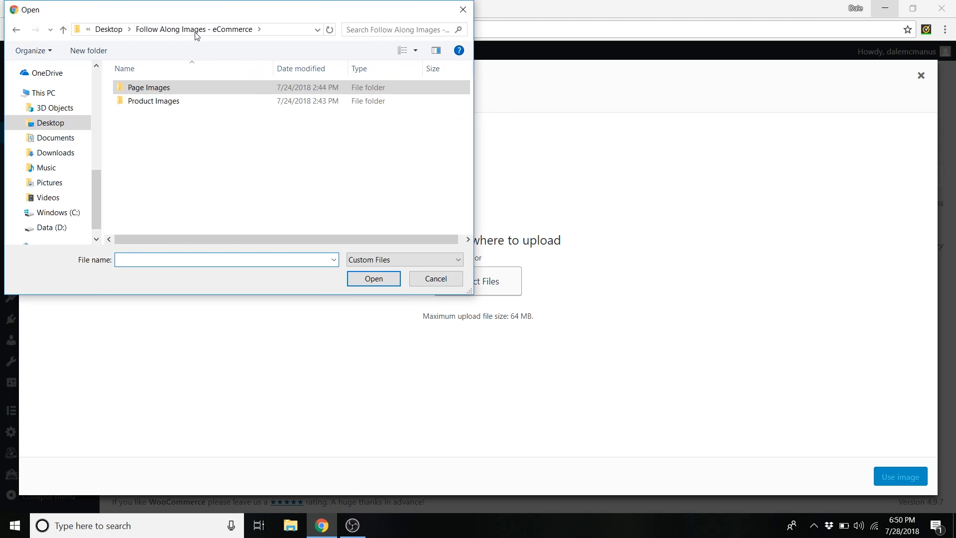
double_click(160, 100)
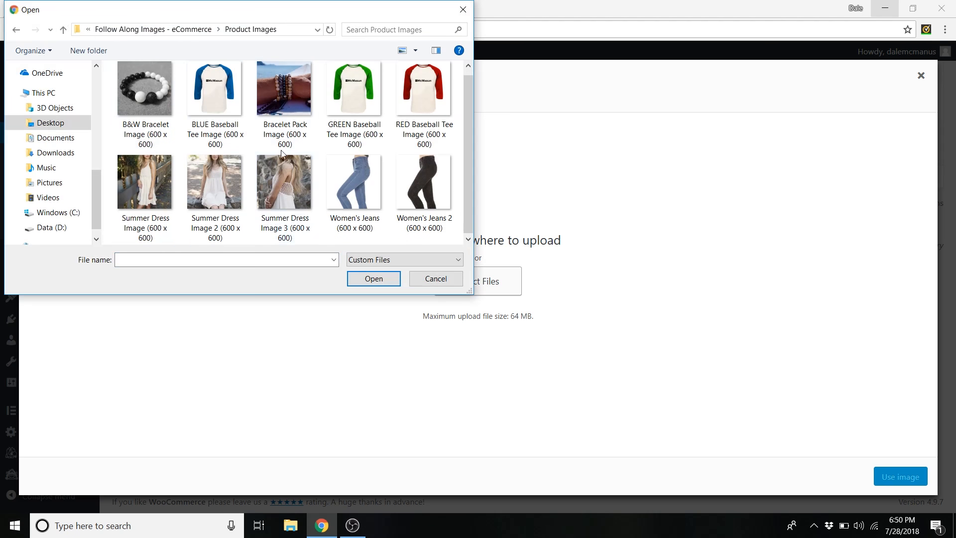
left_click(281, 100)
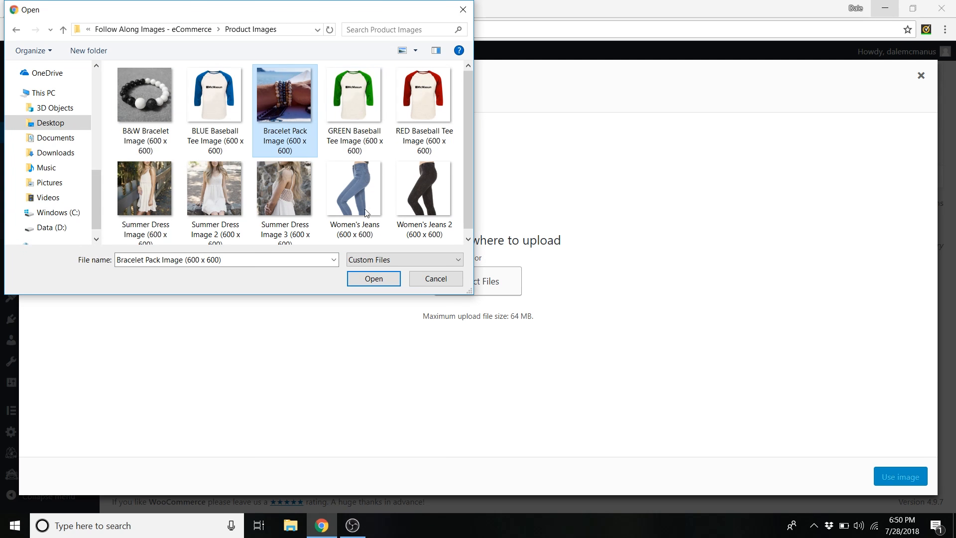
left_click(379, 278)
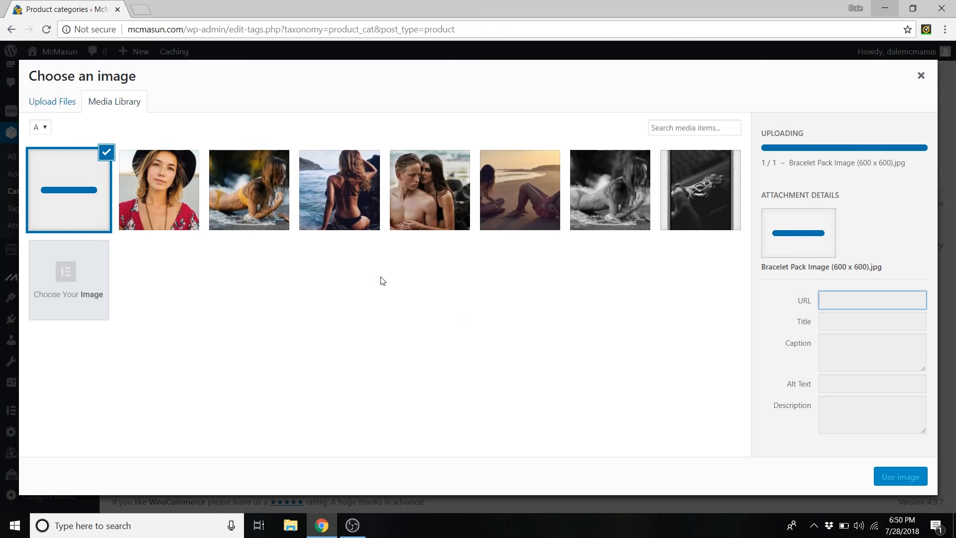
left_click(908, 479)
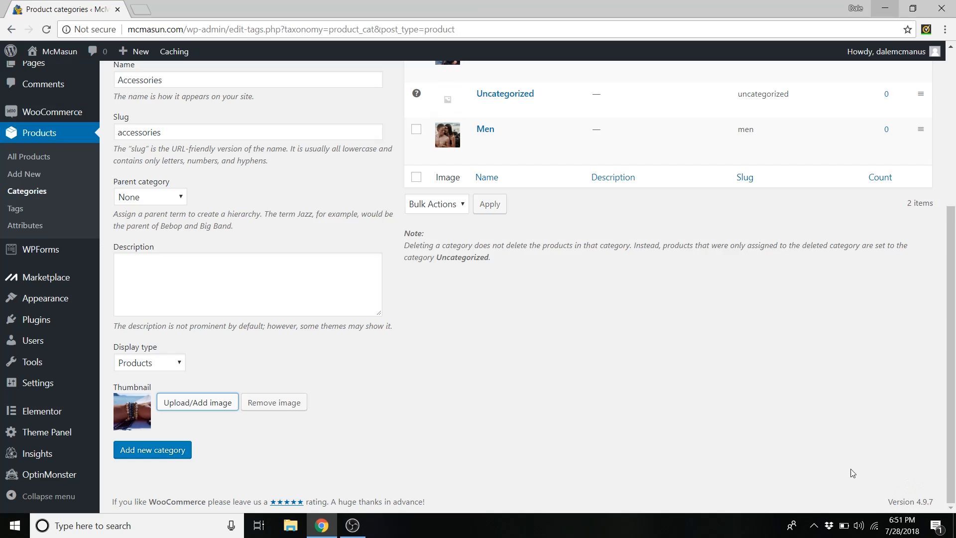
left_click(169, 454)
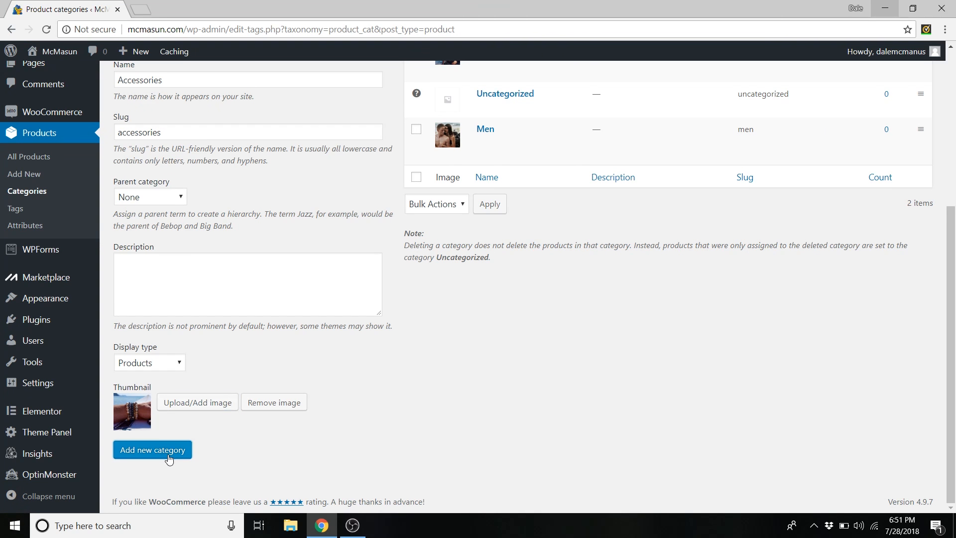
scroll(447, 429, "up", 3)
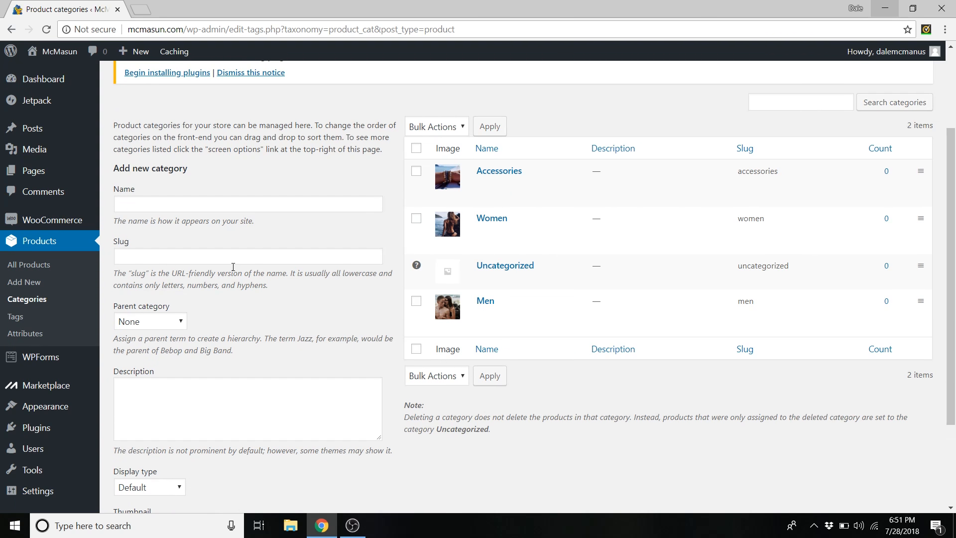
- Enter a Shirts subcategory with its slug, parent Men and Products display type
left_click(136, 204)
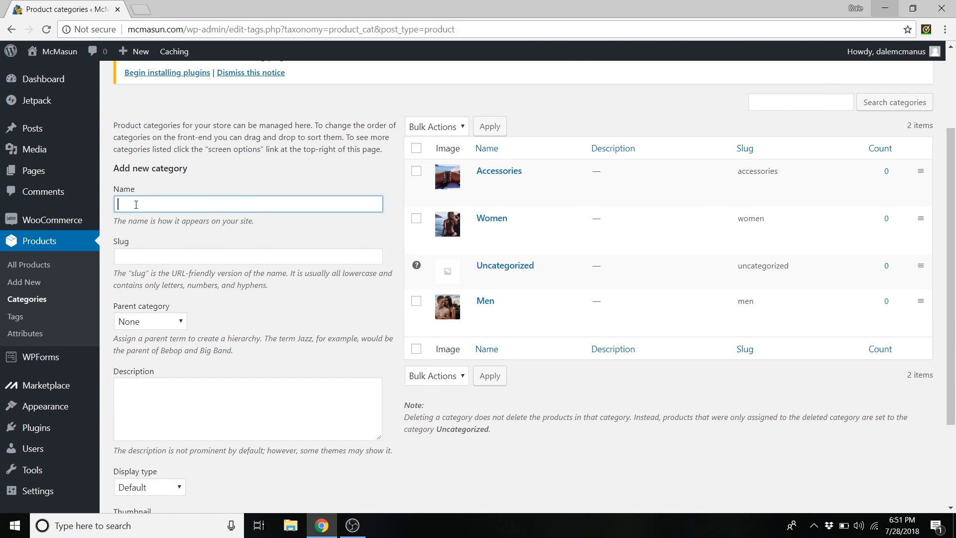
type("SHirts")
left_click(129, 204)
key("BackSpace")
type("h")
left_click(159, 260)
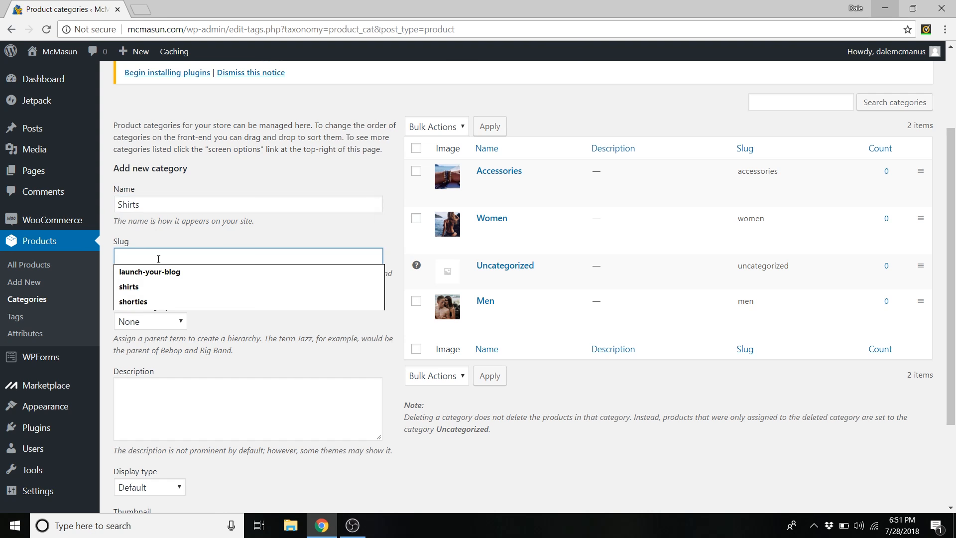
type("mens-shirts")
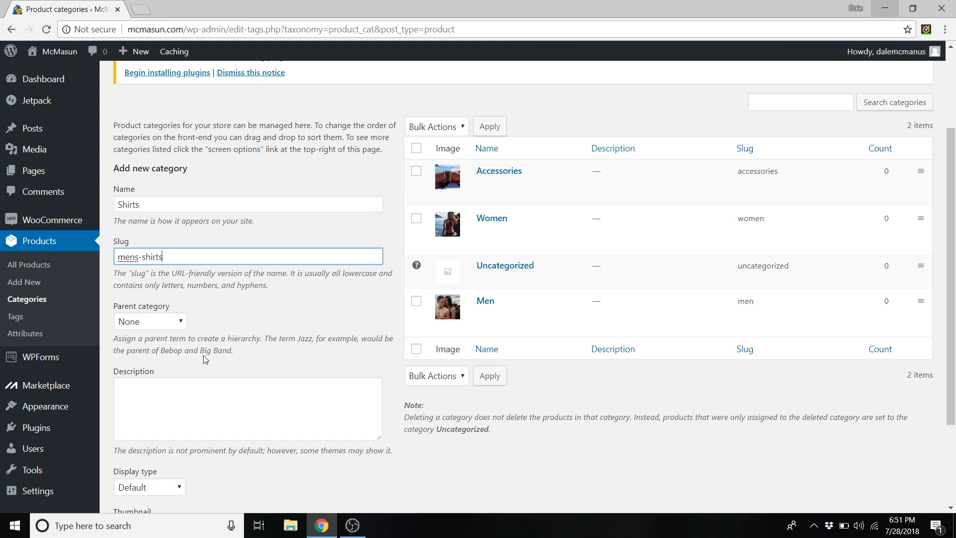
left_click(184, 326)
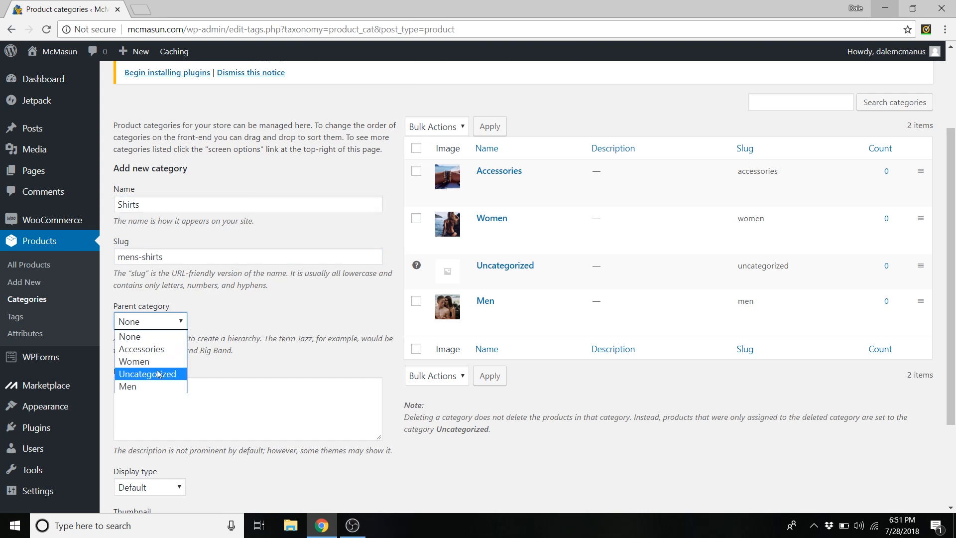
left_click(145, 384)
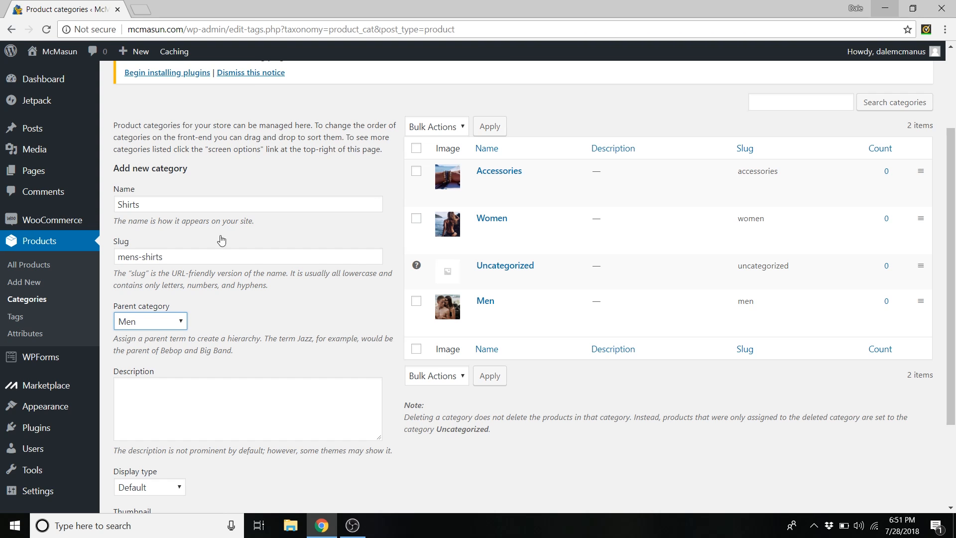
scroll(234, 286, "down", 3)
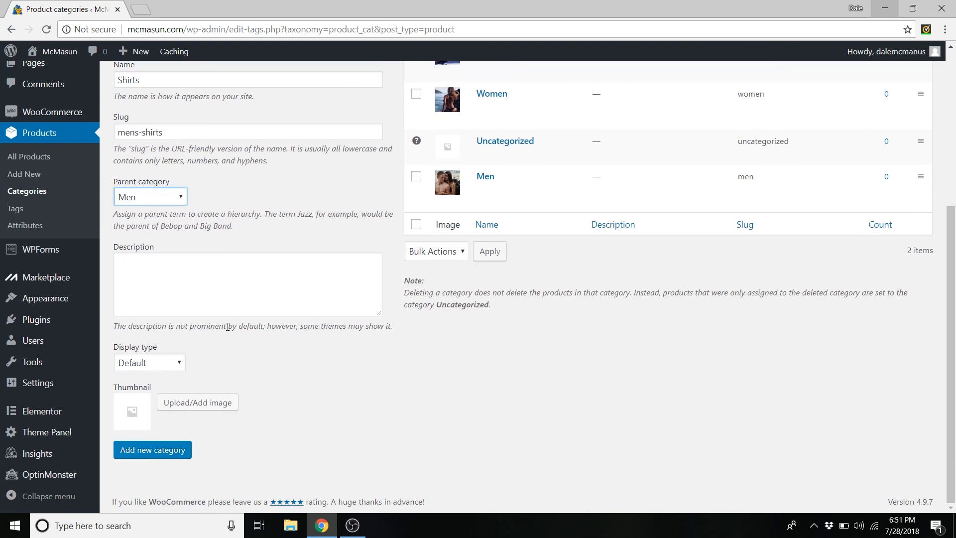
left_click(169, 367)
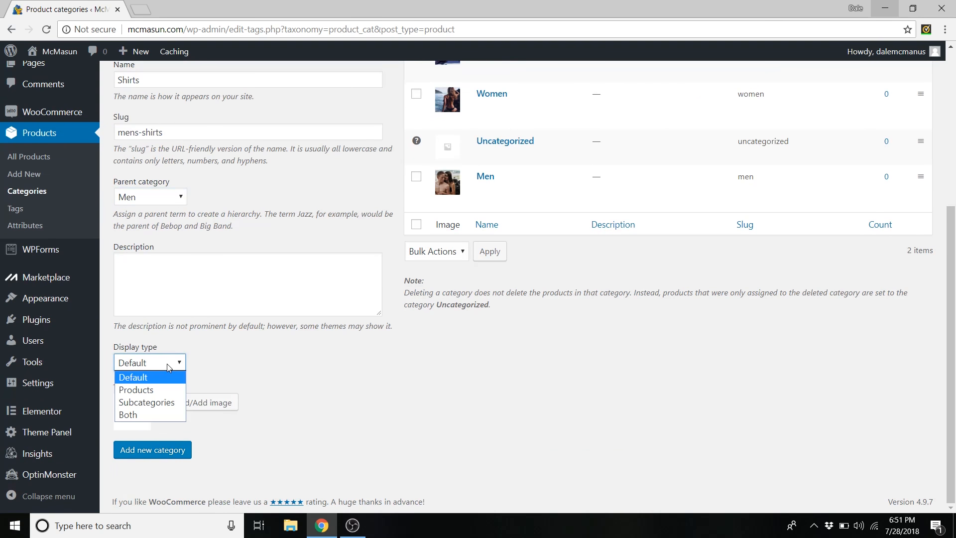
left_click(149, 391)
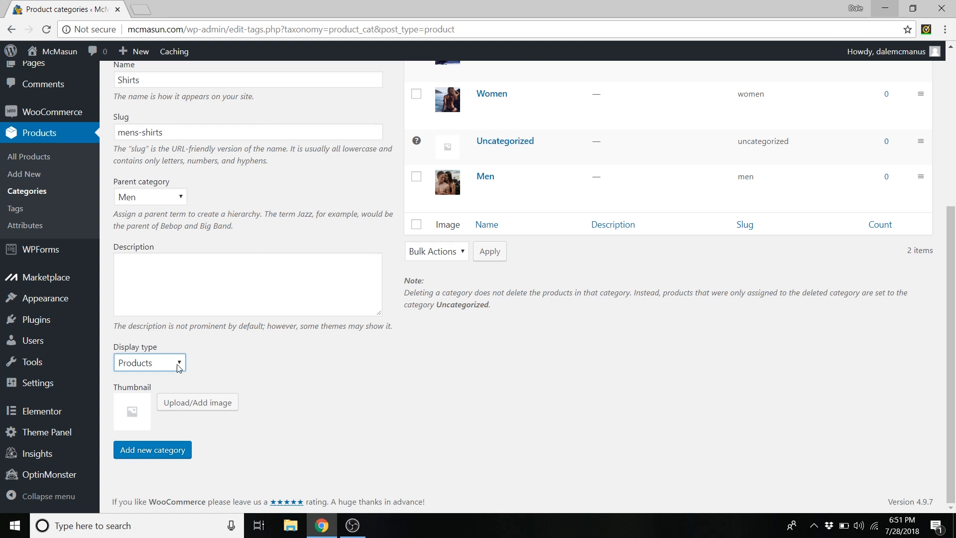
- Upload the RED Baseball Tee image as thumbnail and add the Shirts subcategory
left_click(198, 403)
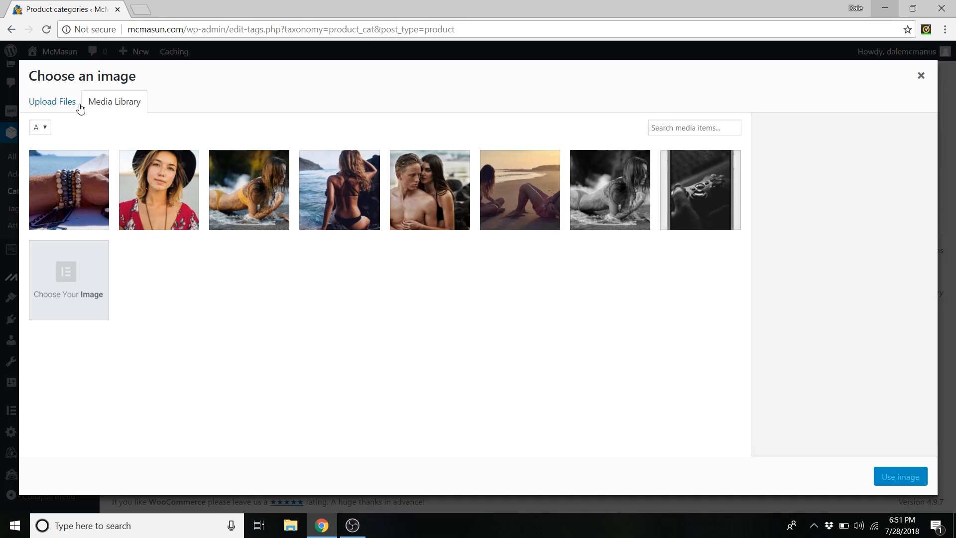
left_click(51, 104)
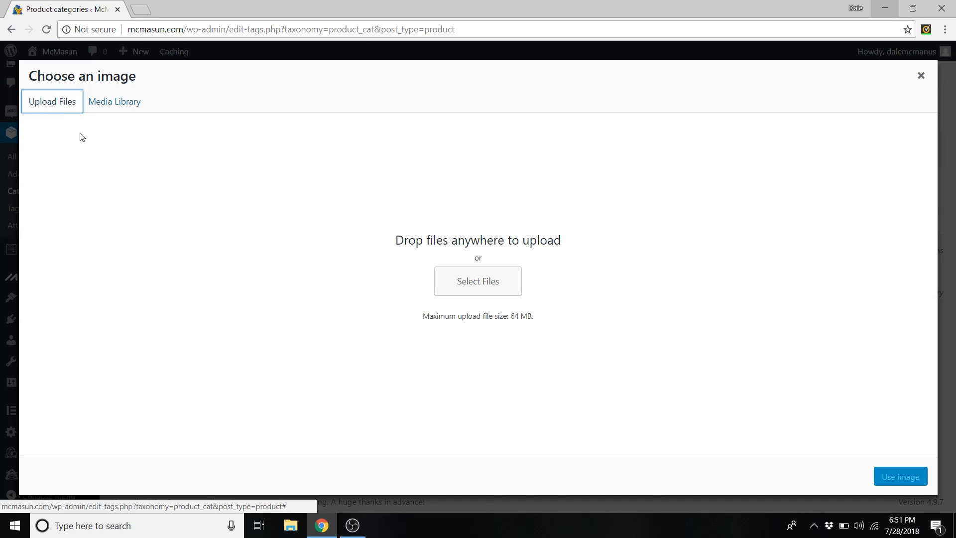
left_click(504, 287)
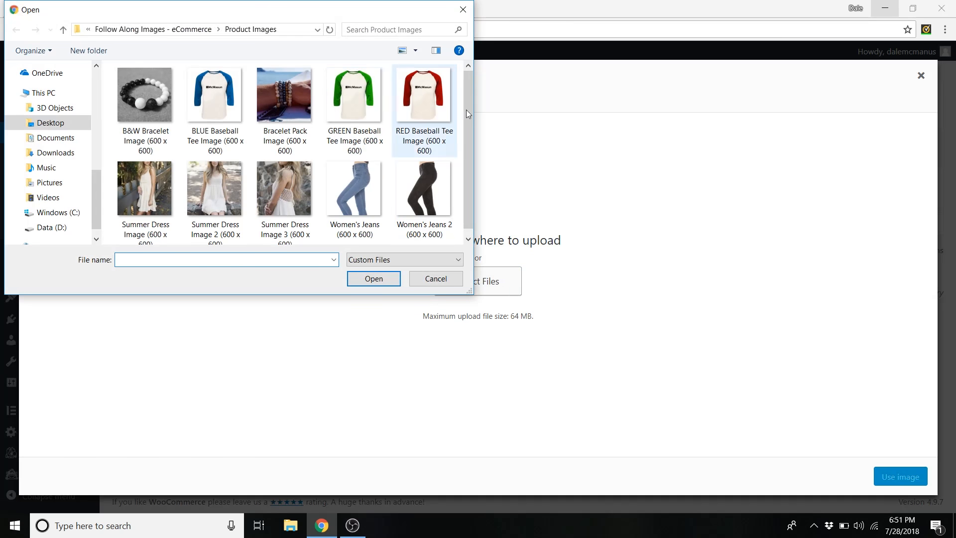
left_click(416, 108)
left_click(404, 279)
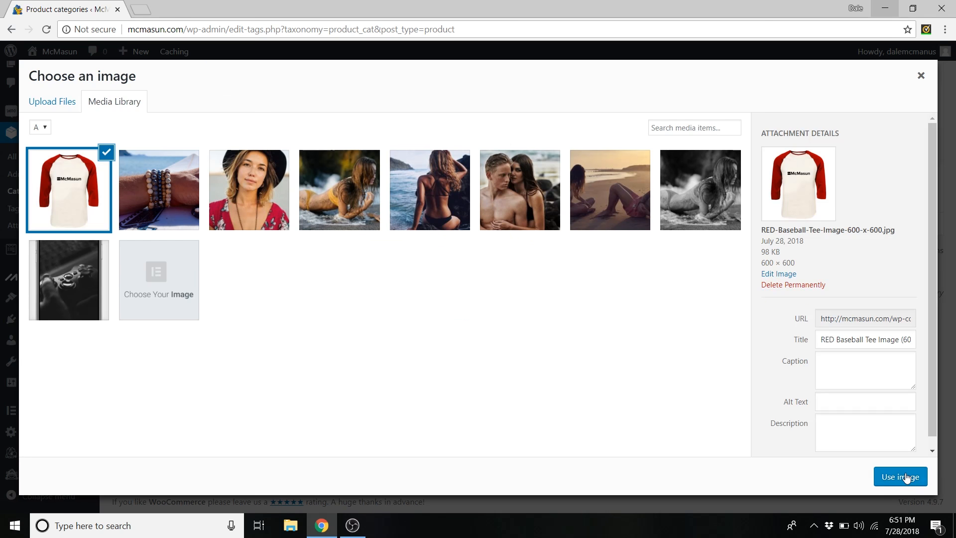
left_click(907, 476)
left_click(166, 453)
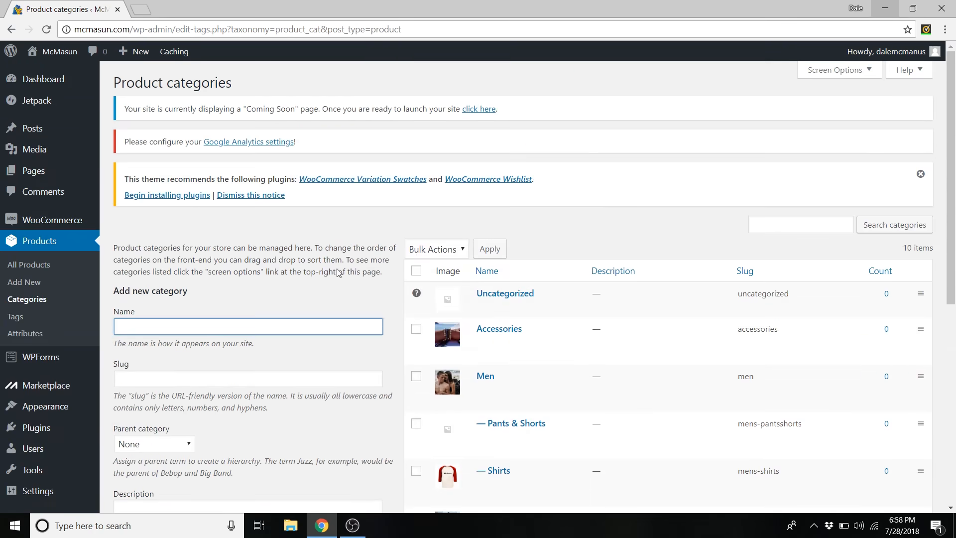
- Review the updated categories list and open a new browser tab
scroll(555, 229, "down", 5)
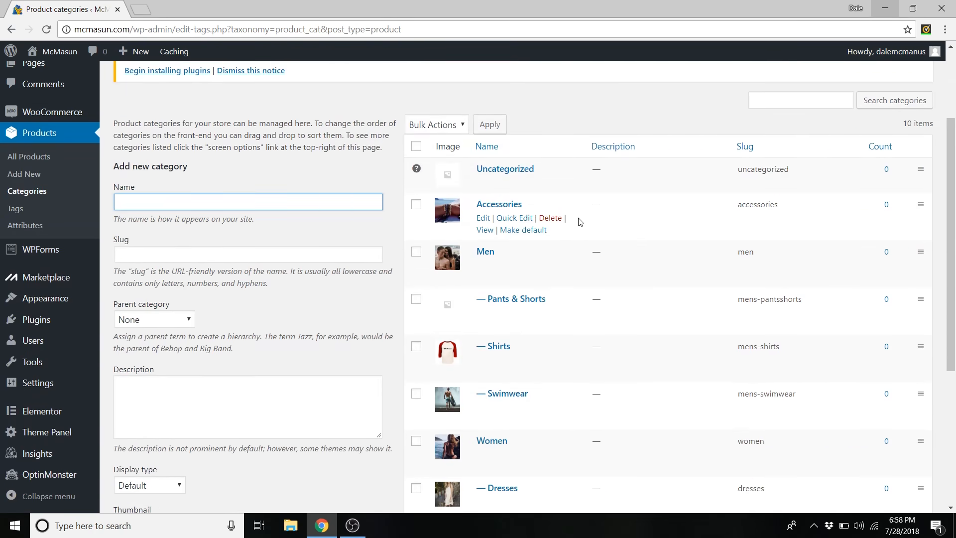
scroll(560, 348, "down", 3)
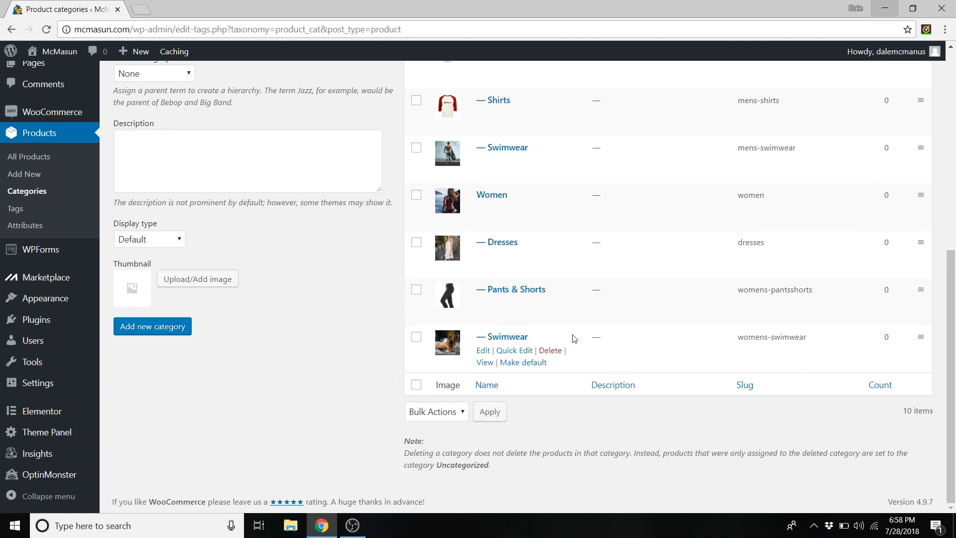
scroll(568, 331, "up", 5)
scroll(543, 254, "up", 1)
scroll(613, 302, "down", 4)
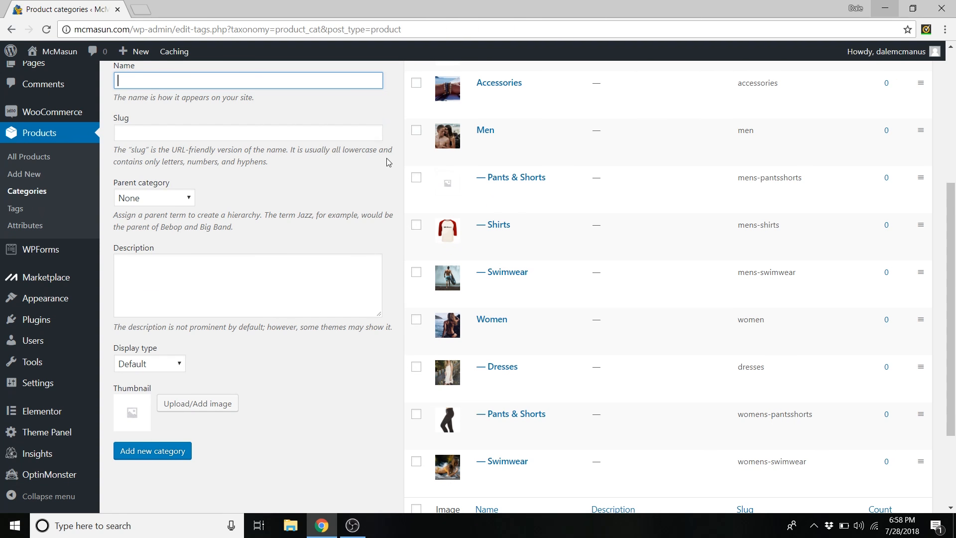
left_click(142, 10)
- Go to pixabay.com
type("pi")
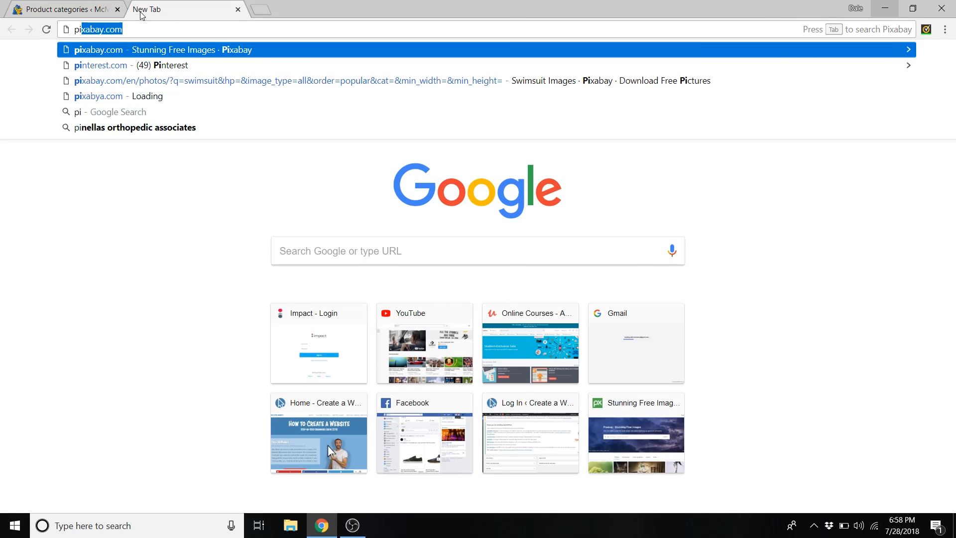
type("xabay.com")
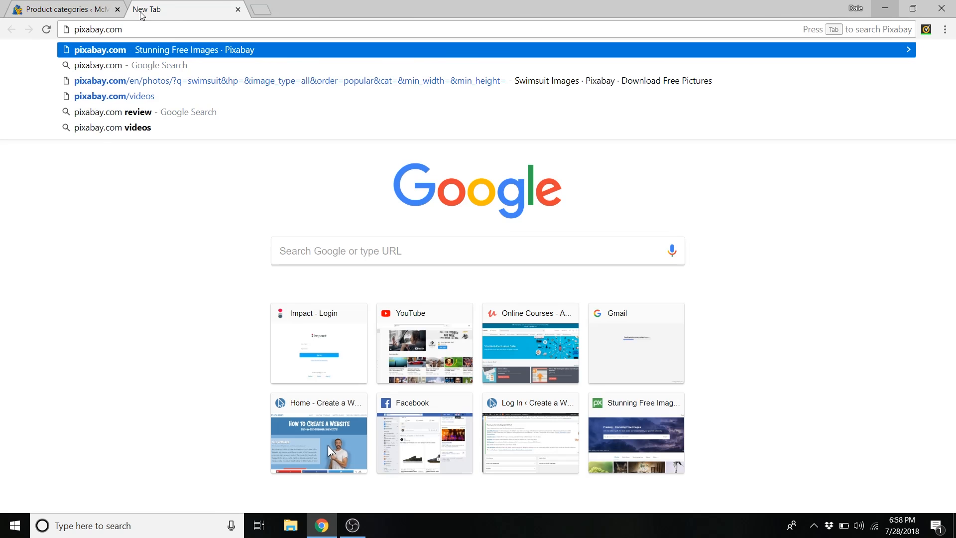
key("Return")
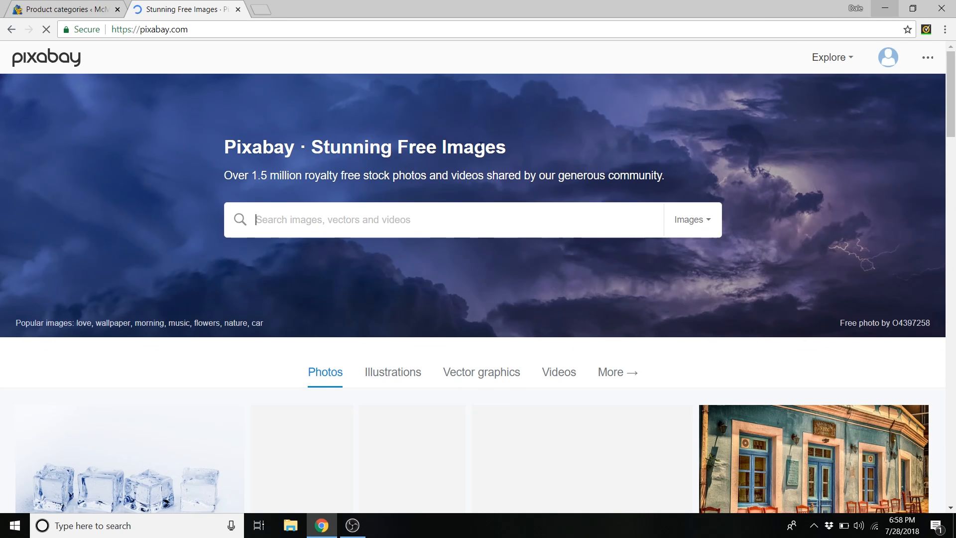
scroll(530, 124, "down", 2)
scroll(530, 127, "down", 1)
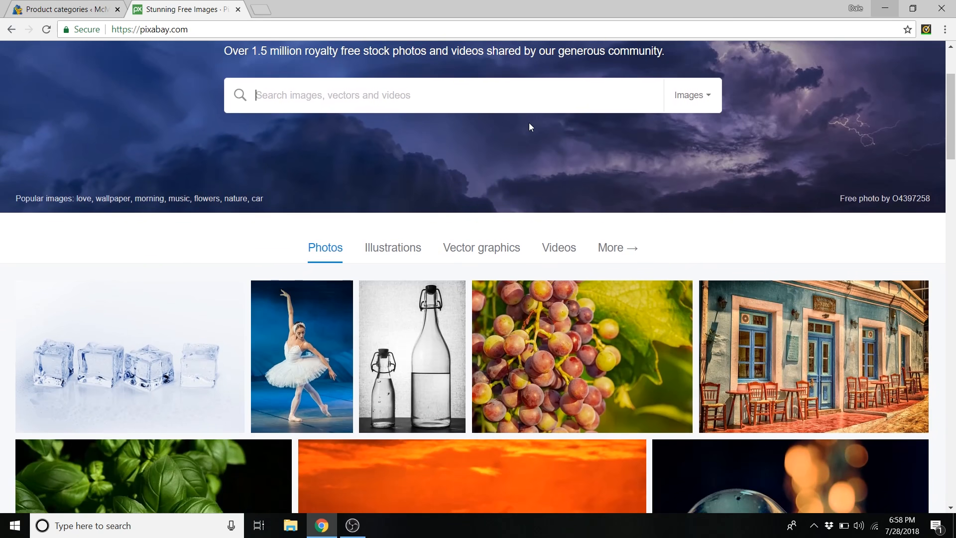
scroll(530, 124, "down", 4)
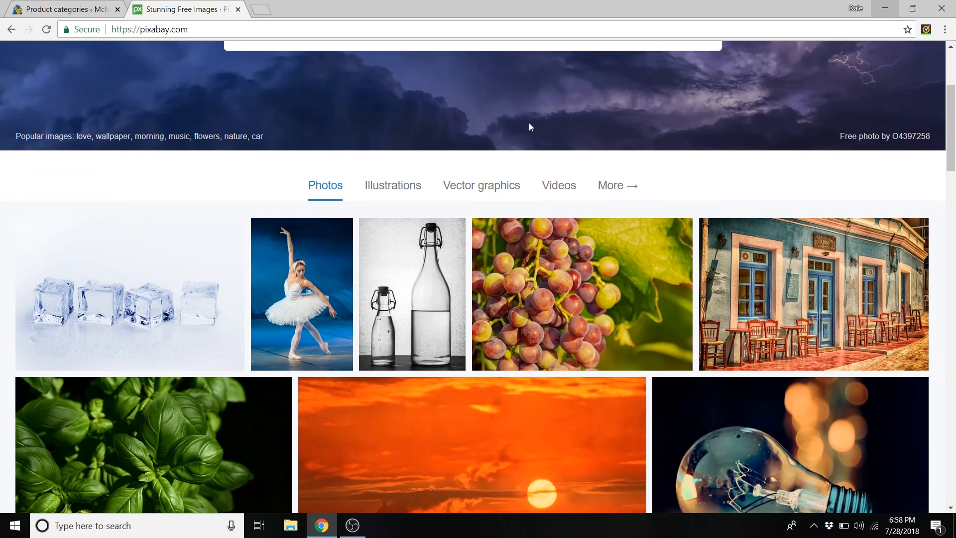
scroll(528, 144, "up", 2)
scroll(527, 152, "up", 4)
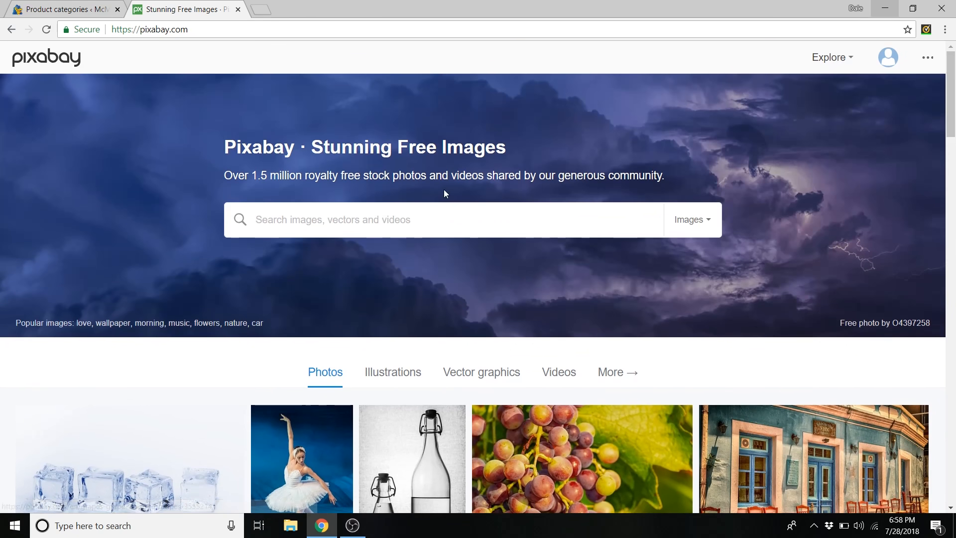
- Search Pixabay for 'men pants'
left_click(374, 227)
type("men")
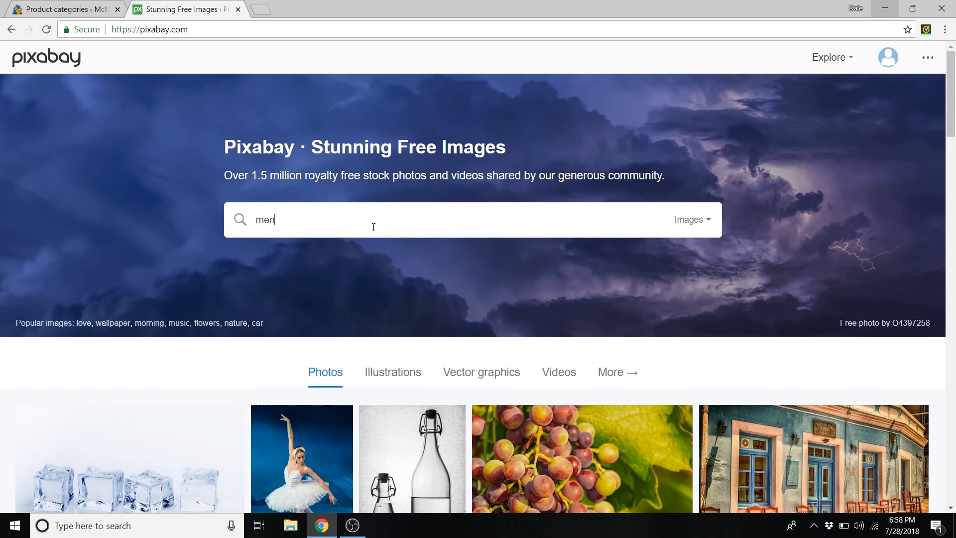
type(" pants")
key("Return")
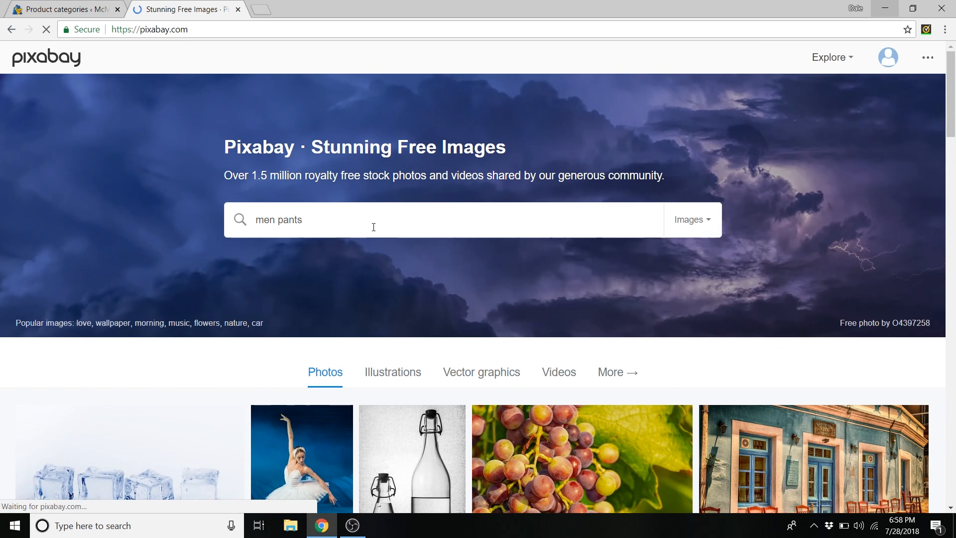
scroll(520, 170, "down", 3)
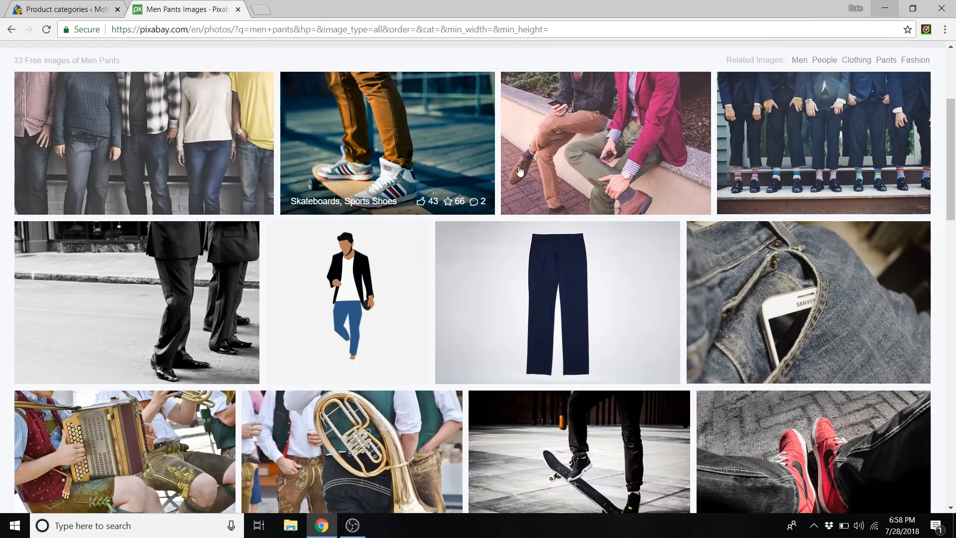
scroll(566, 154, "down", 1)
scroll(404, 127, "up", 1)
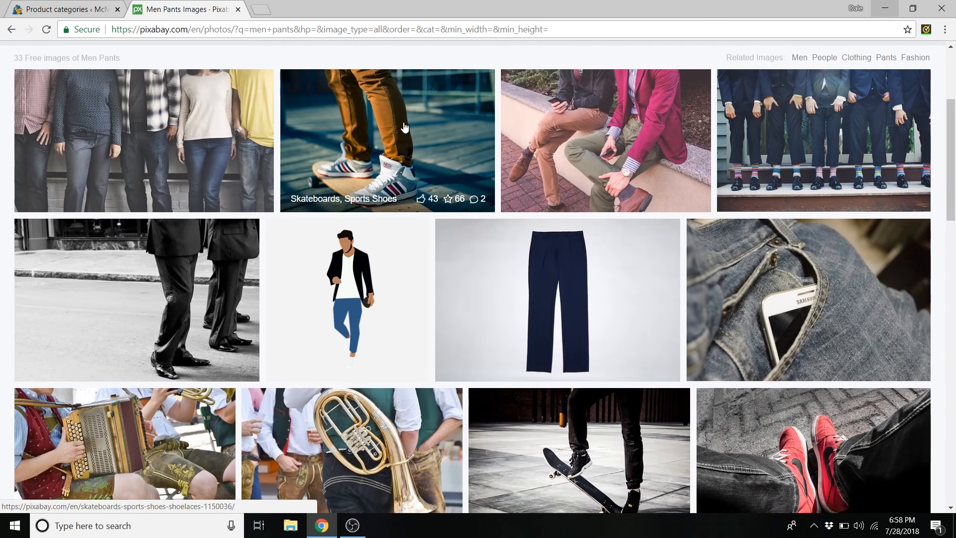
- Download the skateboard pants photo at 1280×853
left_click(416, 118)
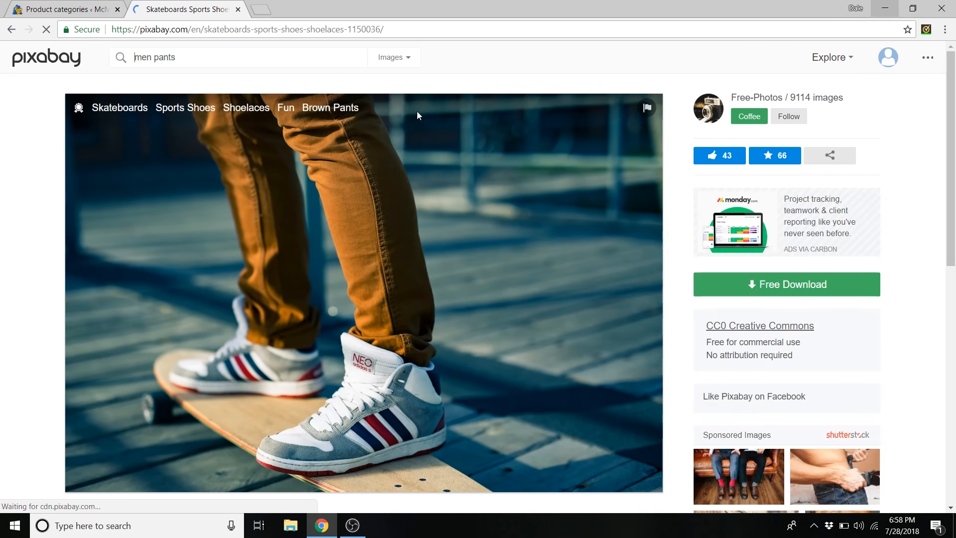
left_click(775, 287)
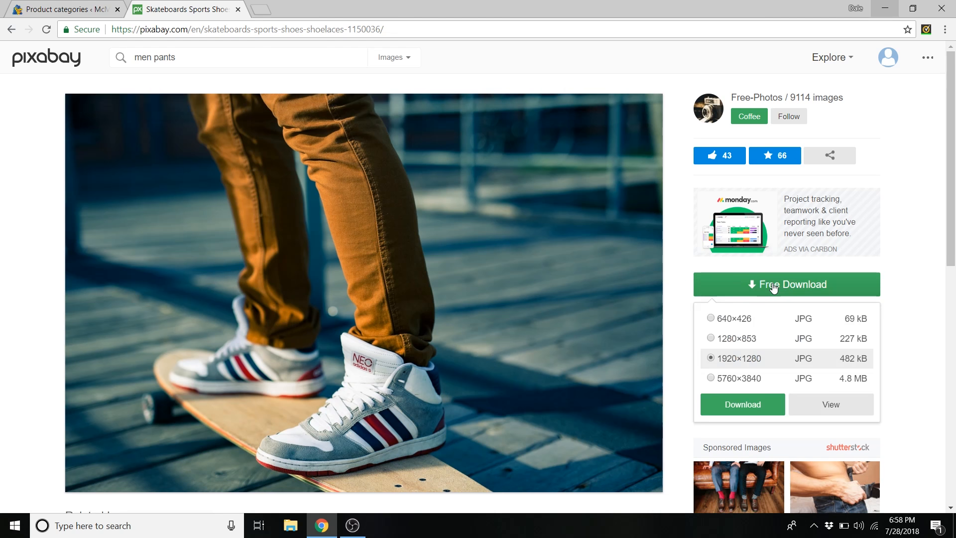
left_click(739, 342)
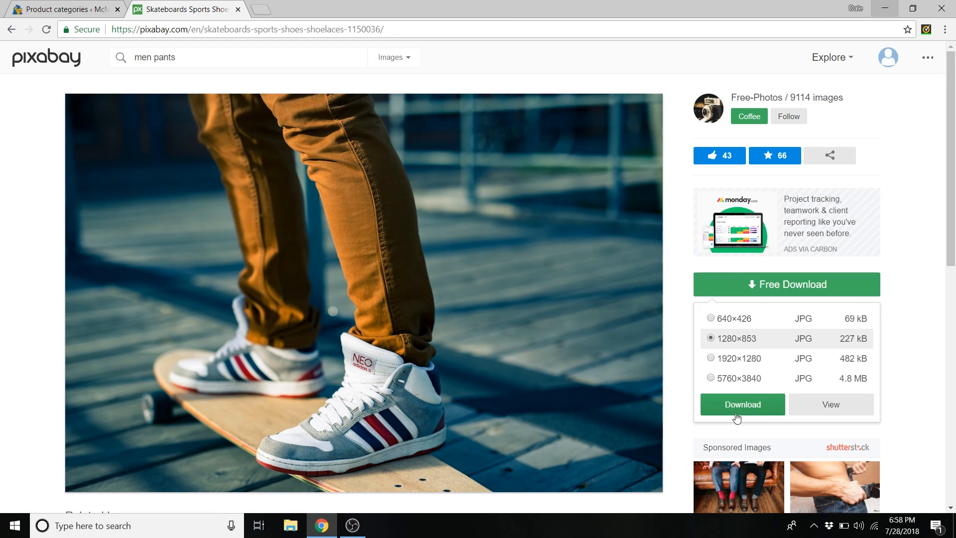
left_click(732, 410)
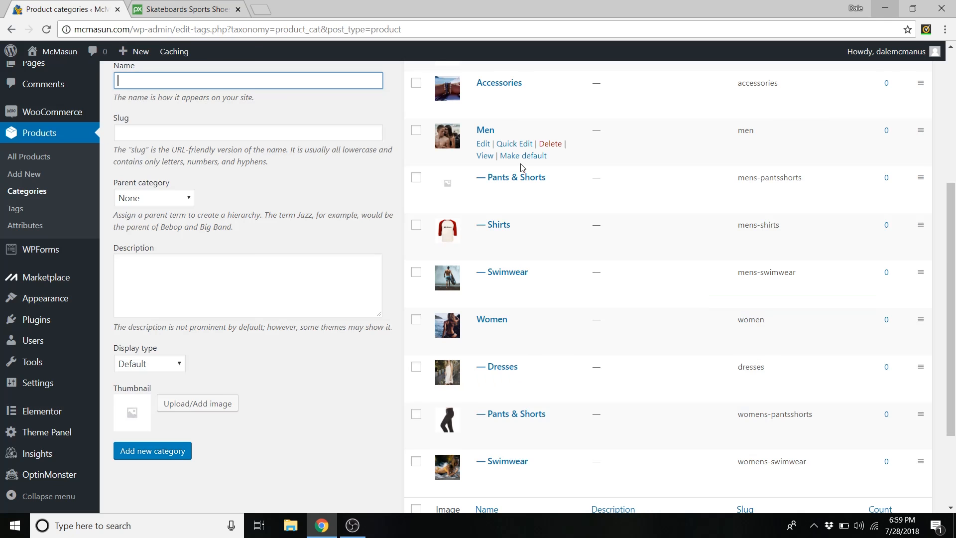
- Upload Men Pants from Product Images as the Pants & Shorts thumbnail and update the category
left_click(481, 193)
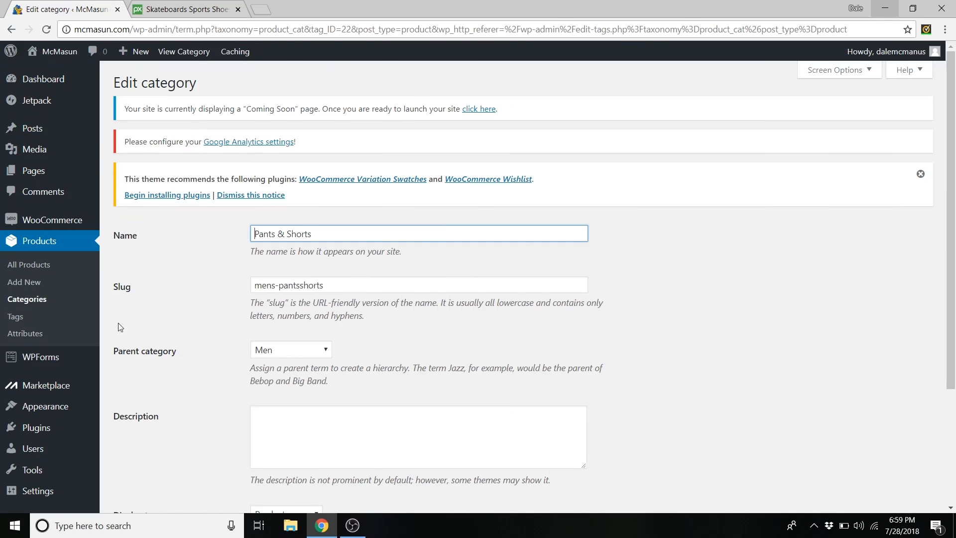
scroll(169, 339, "down", 3)
left_click(342, 397)
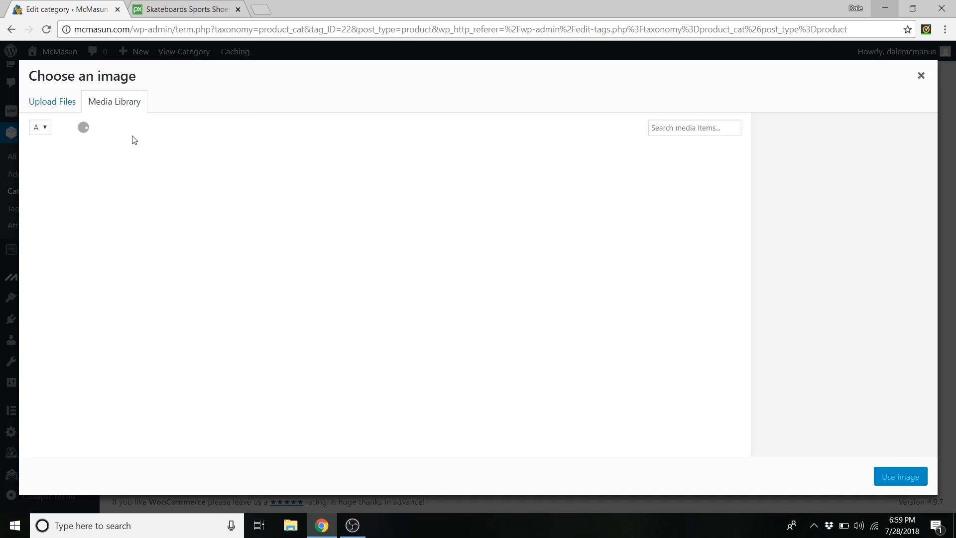
left_click(55, 102)
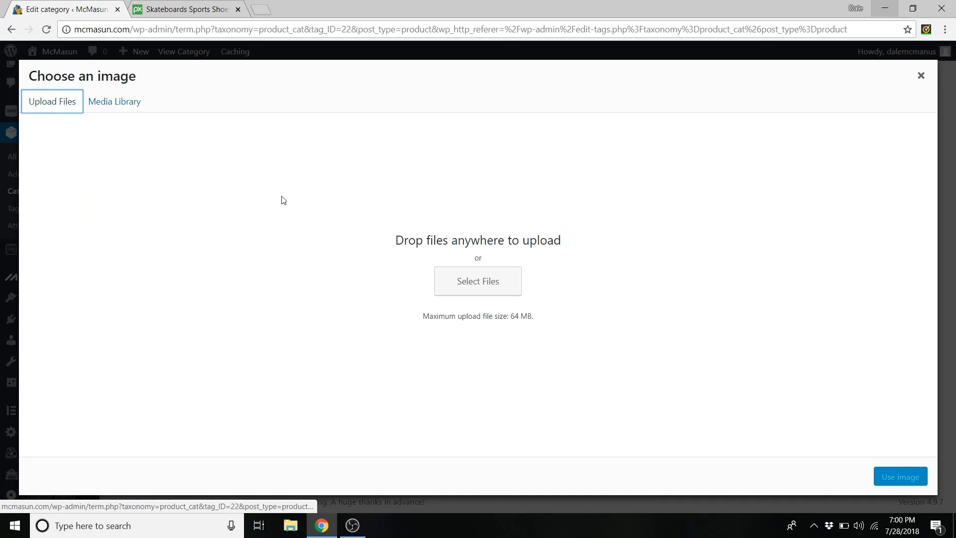
left_click(453, 280)
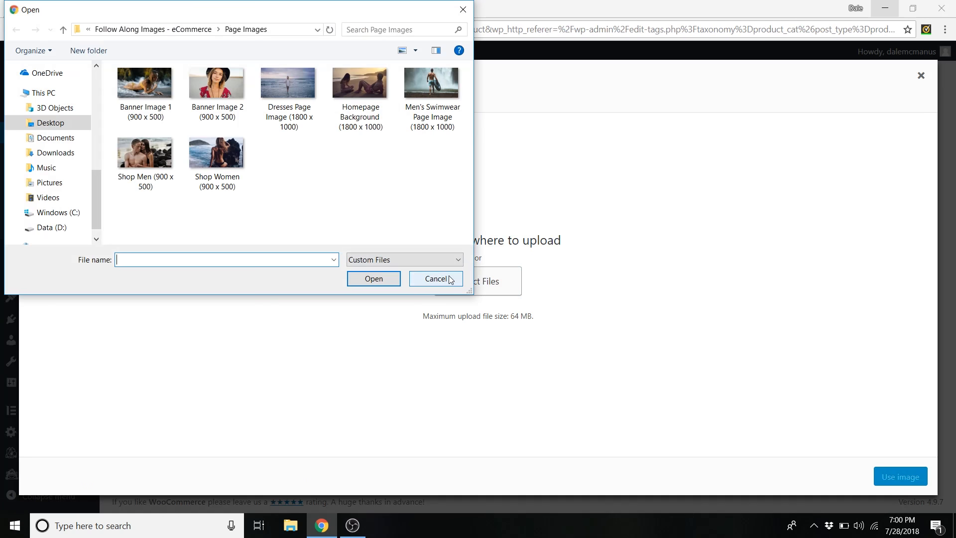
left_click(175, 30)
double_click(211, 100)
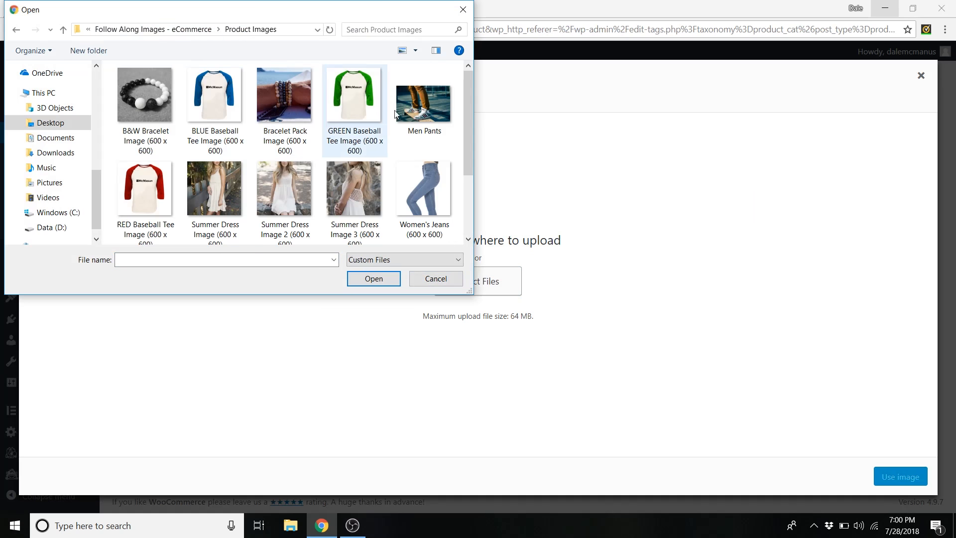
left_click(423, 104)
left_click(374, 279)
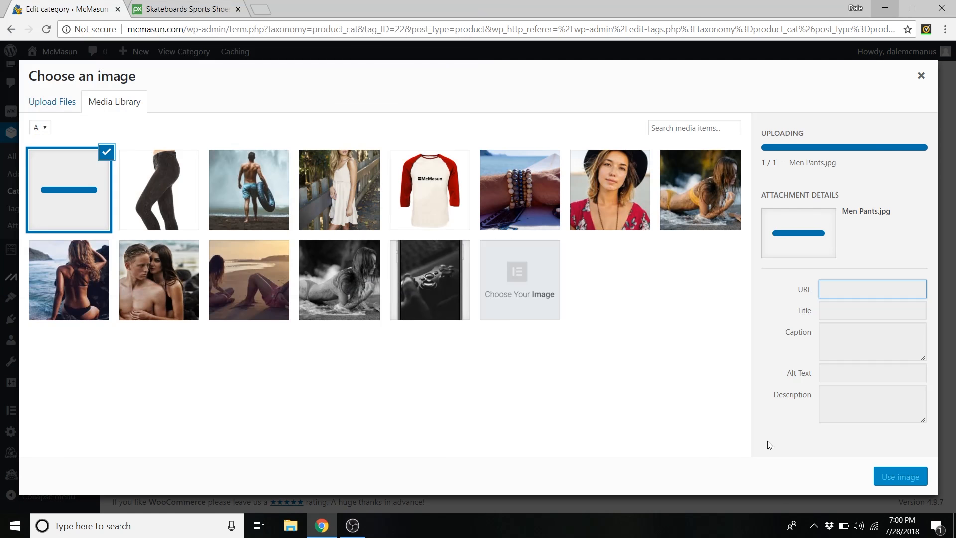
left_click(901, 478)
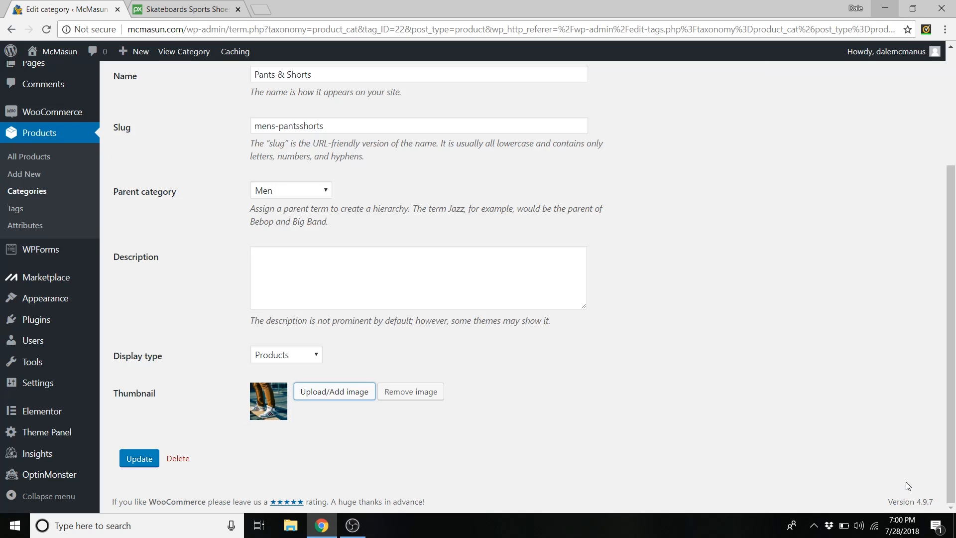
left_click(142, 469)
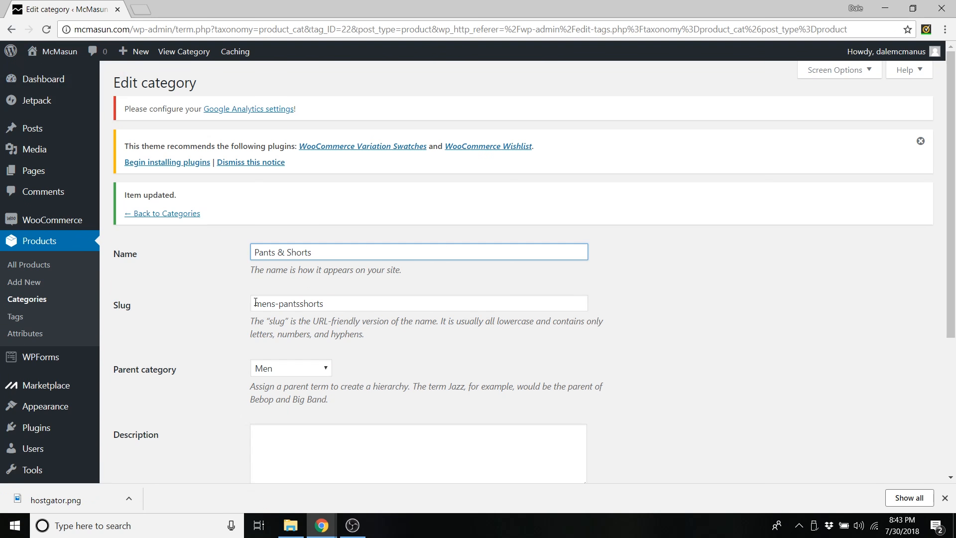
- Open the live McMasun store in a new tab and go to the MEN > Shirts page
mouse_move(57, 52)
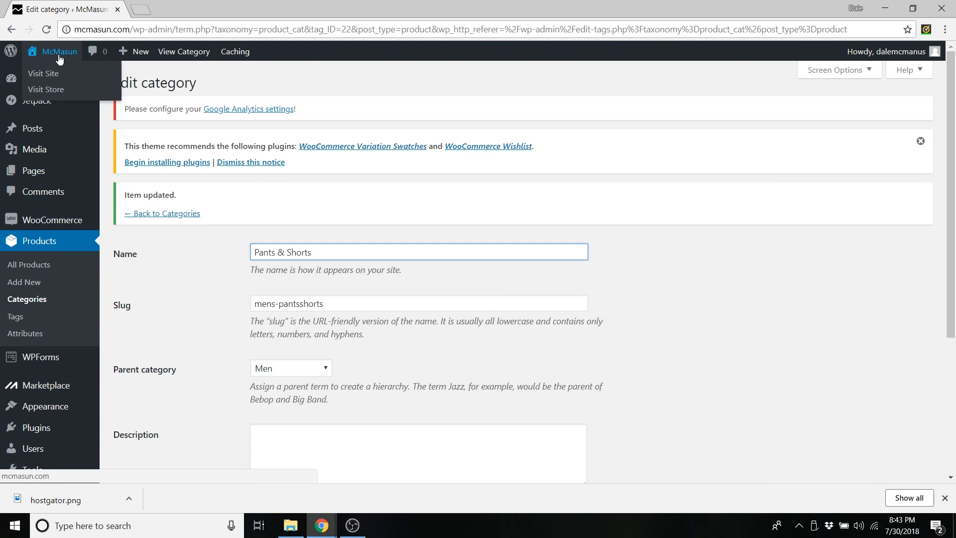
middle_click(52, 74)
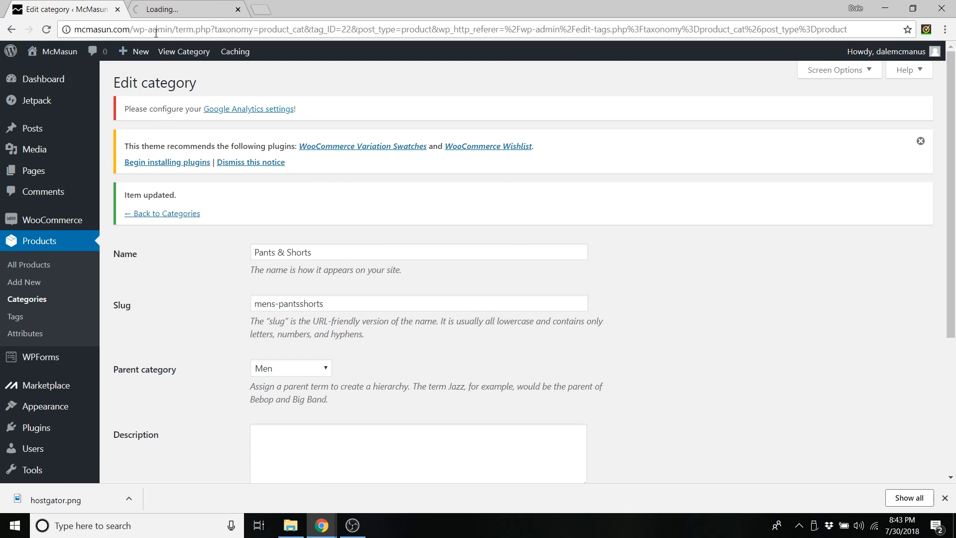
left_click(182, 9)
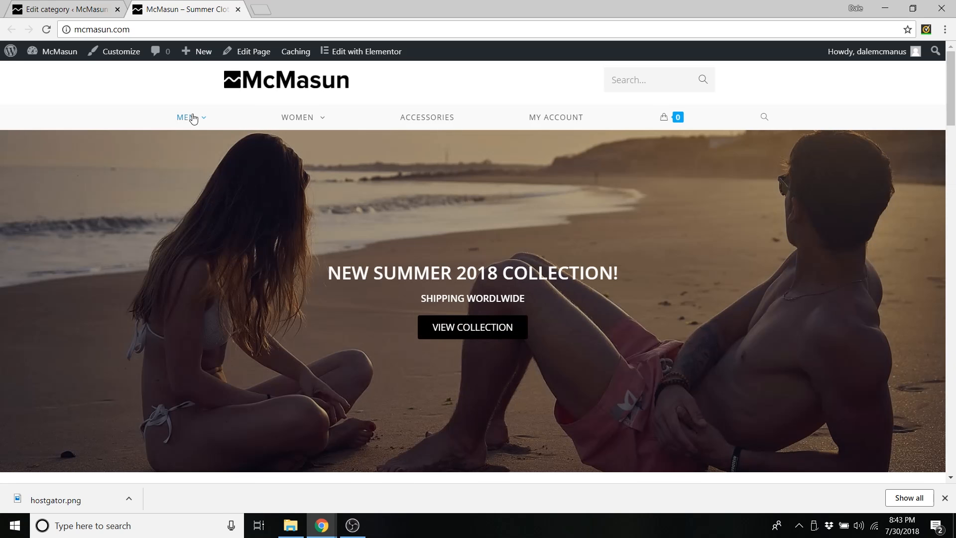
mouse_move(182, 129)
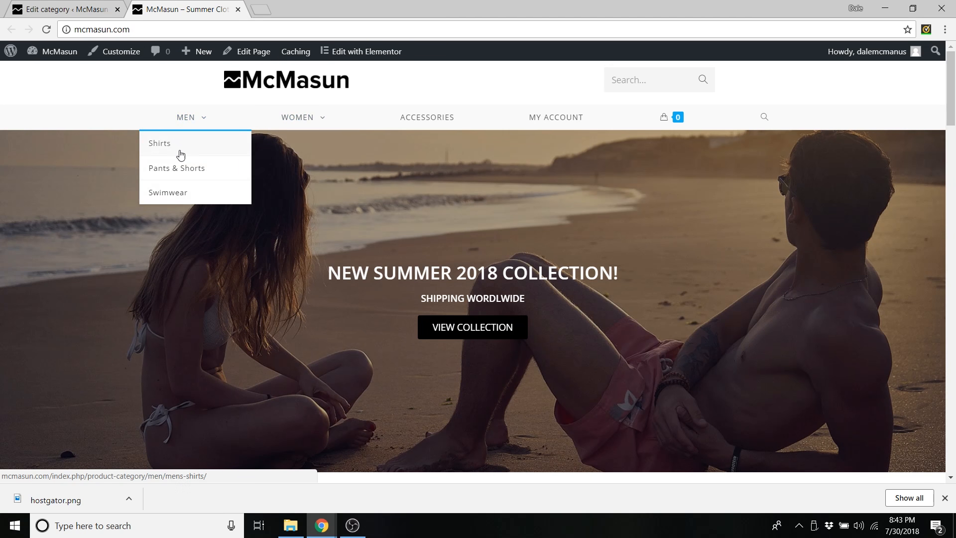
left_click(177, 151)
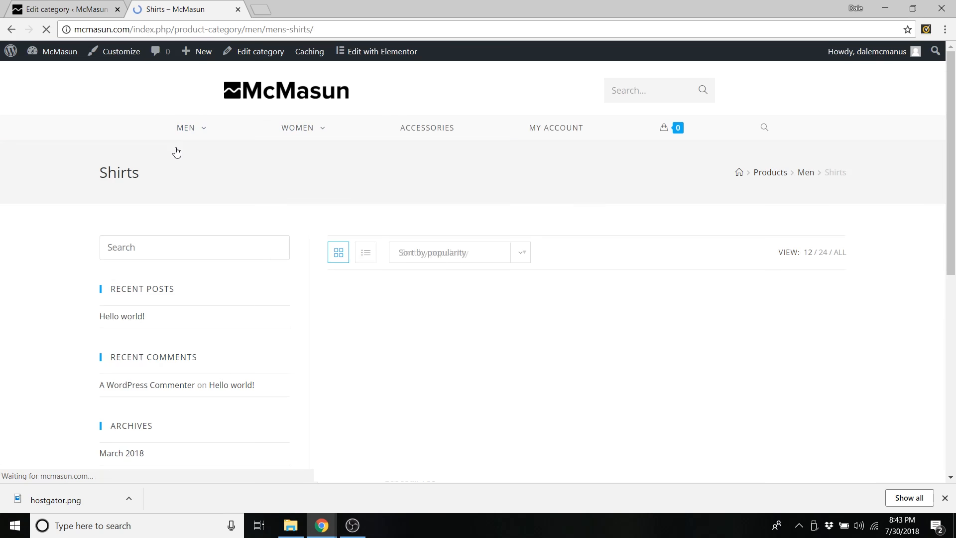
left_click_drag(93, 232, 218, 435)
left_click(120, 267)
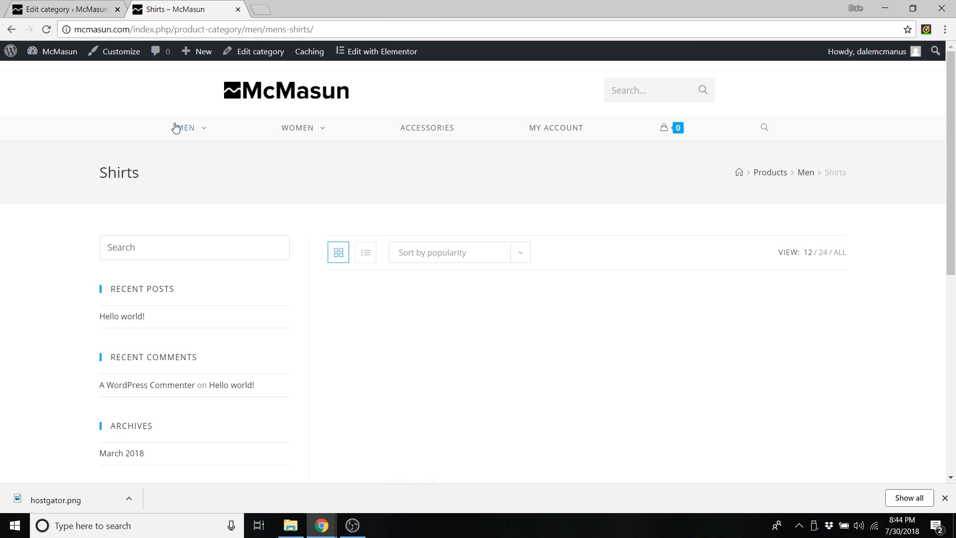
left_click(121, 54)
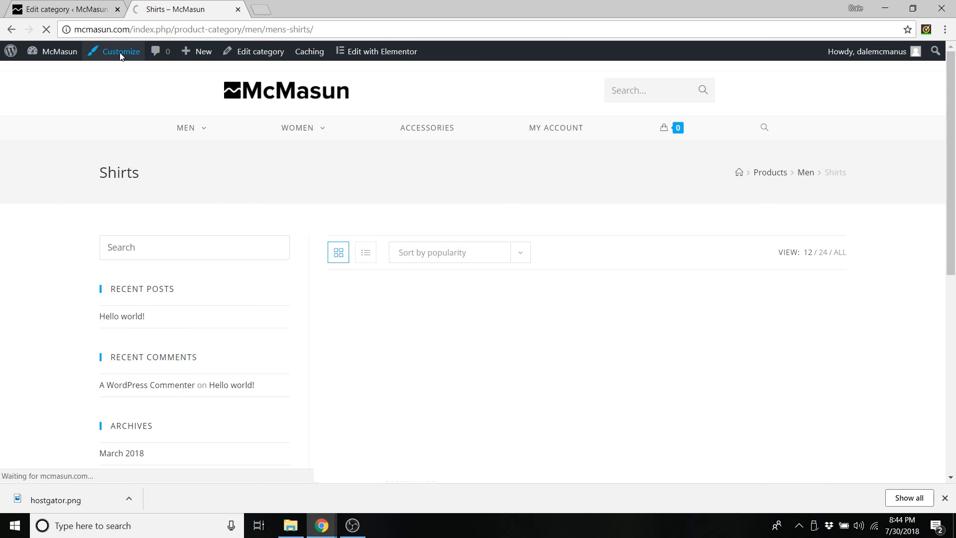
- Set the WooCommerce Archives layout to full width with no sidebar and publish
scroll(109, 229, "down", 3)
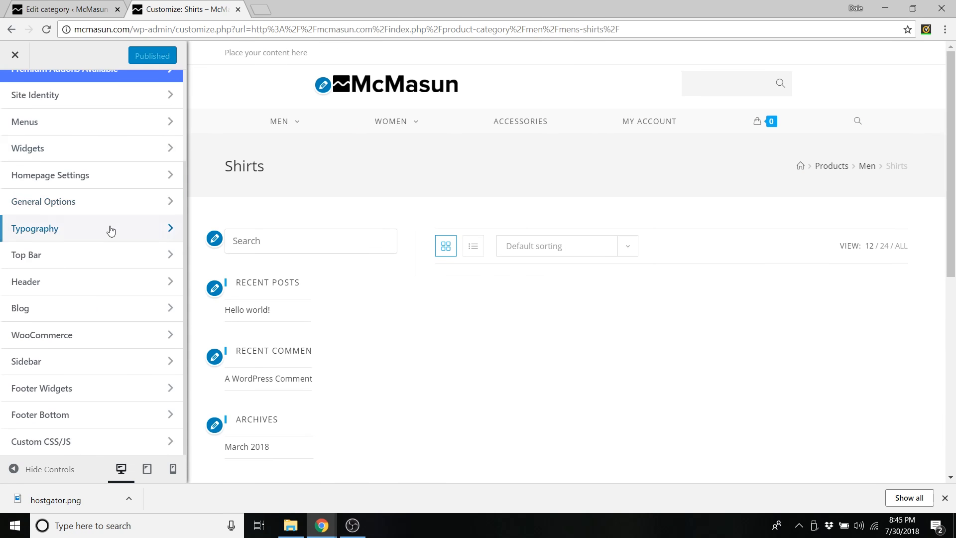
left_click(88, 337)
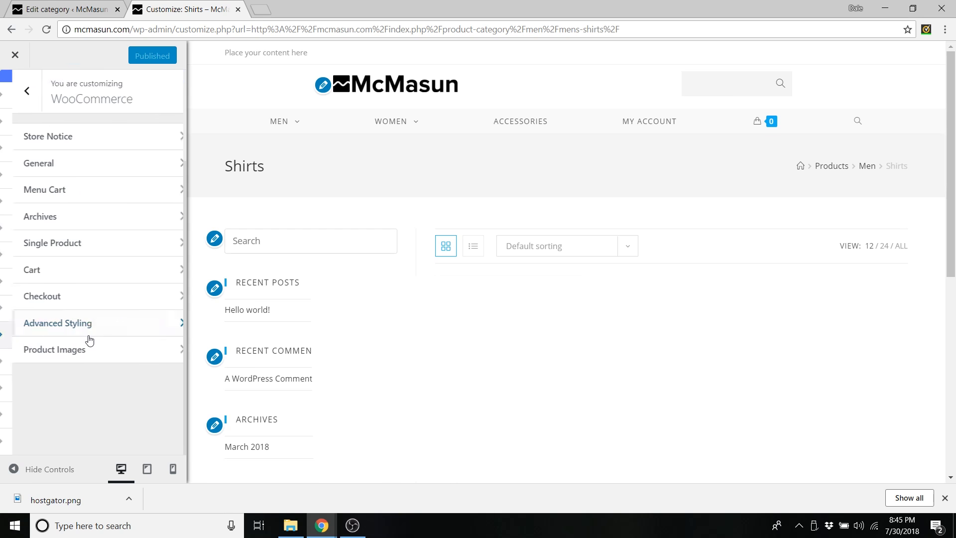
left_click(75, 225)
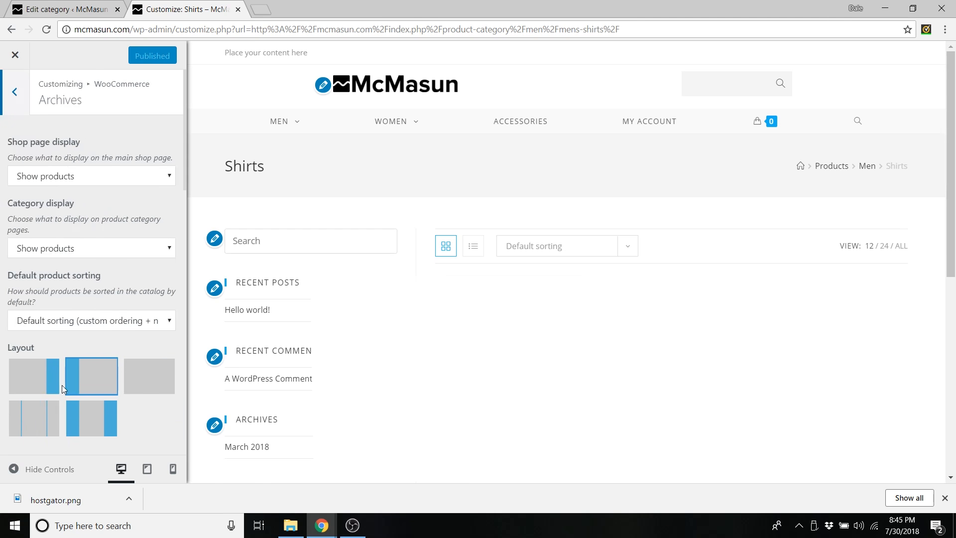
left_click(138, 376)
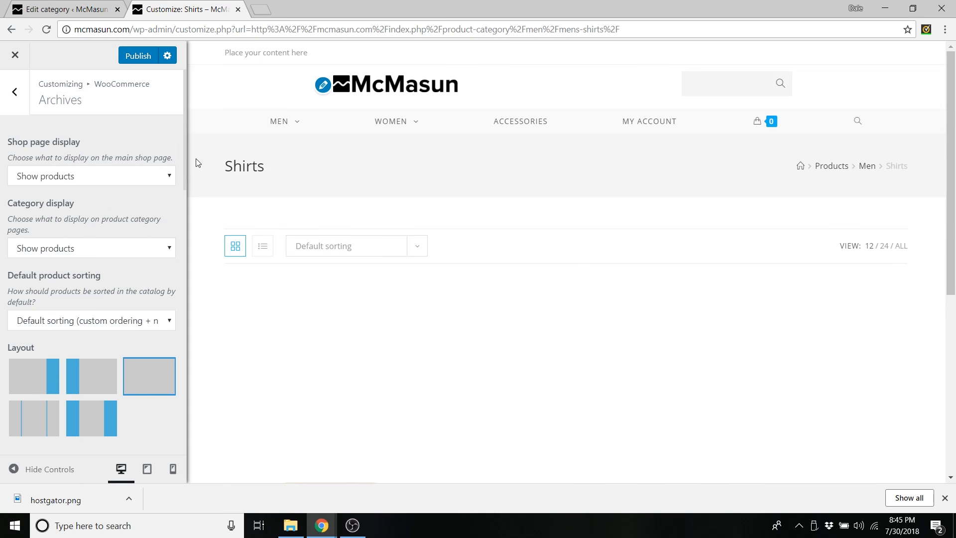
left_click(137, 57)
left_click(62, 6)
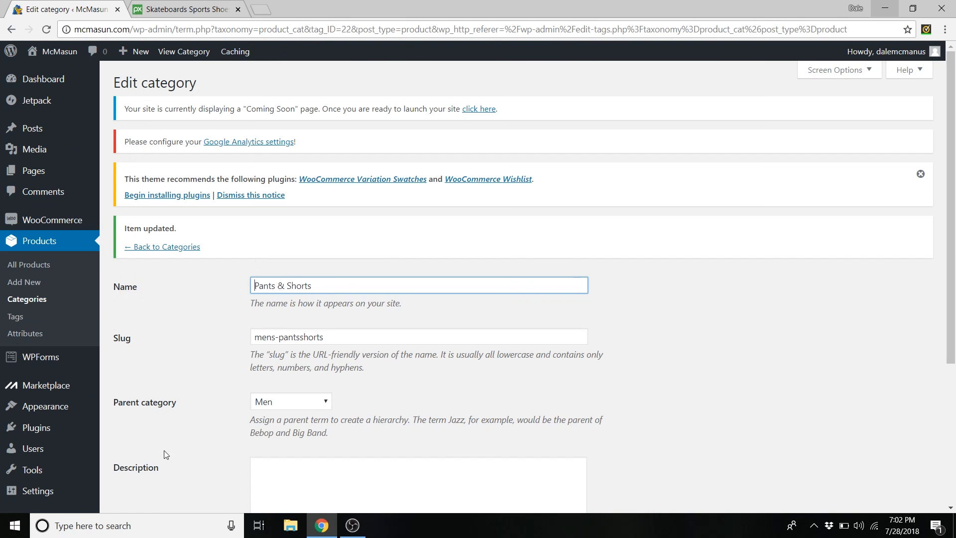
- Close the Pixabay tab and open the Customizer from the McMasun front page
mouse_move(57, 55)
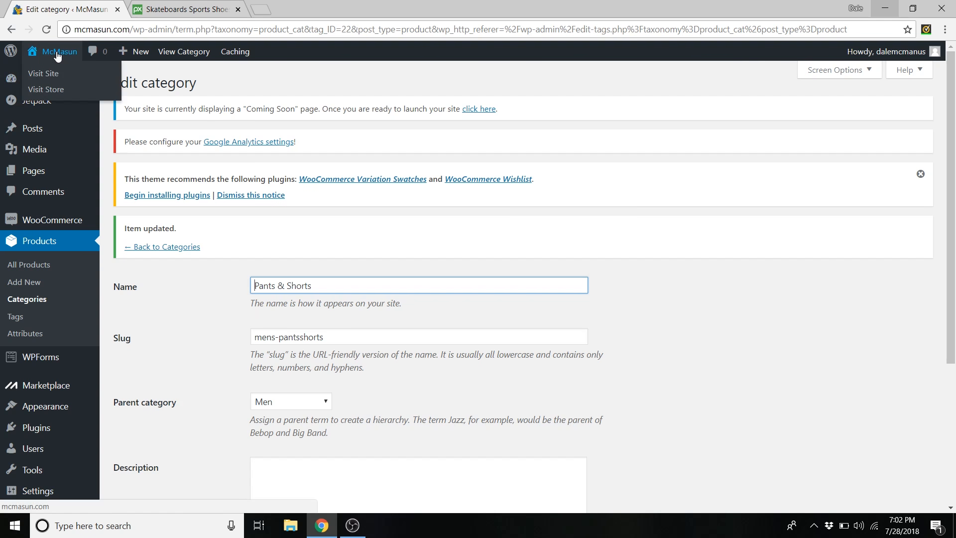
left_click(44, 76)
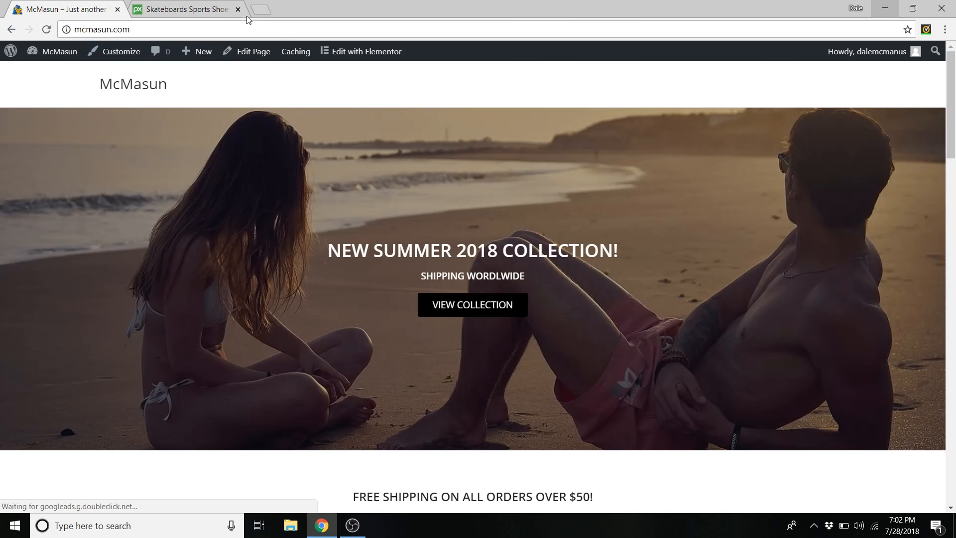
left_click(237, 9)
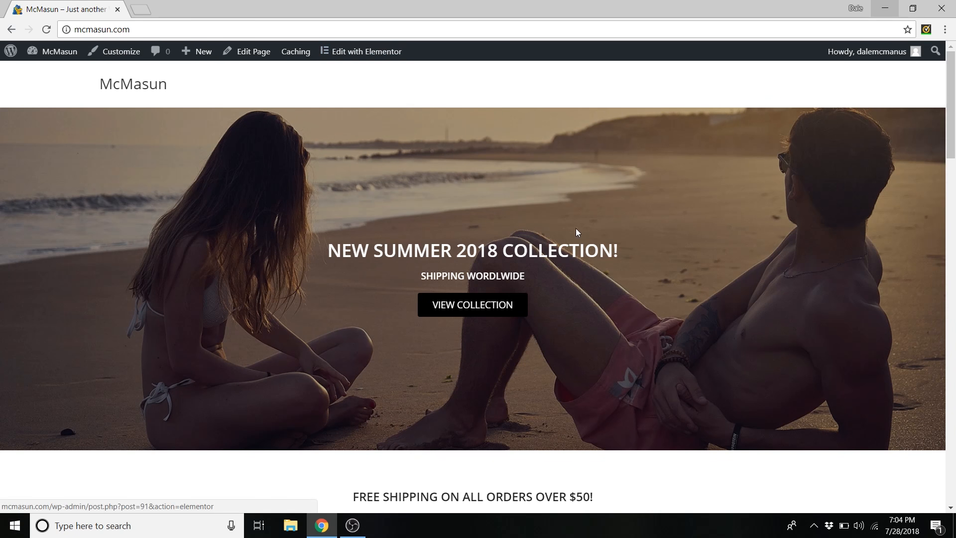
scroll(573, 229, "down", 4)
scroll(542, 184, "down", 6)
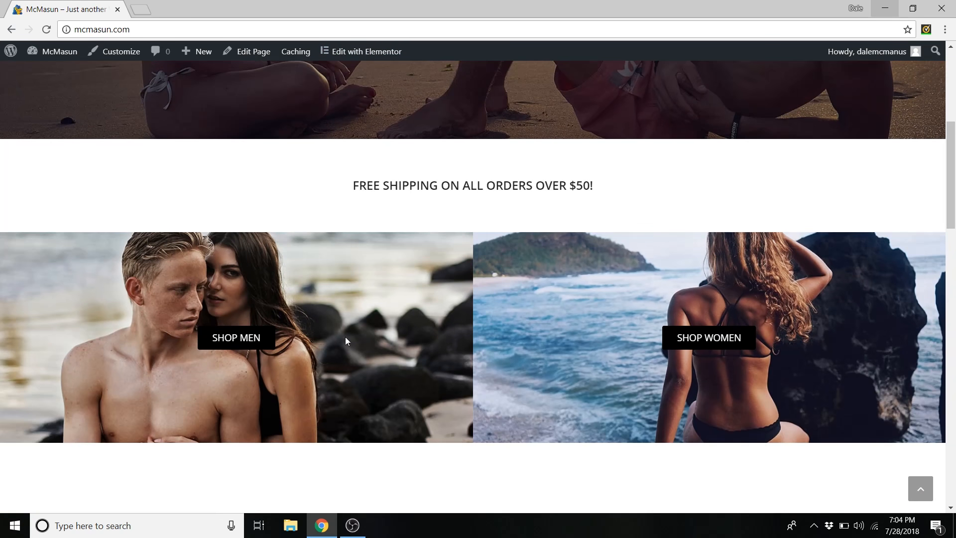
scroll(408, 269, "up", 10)
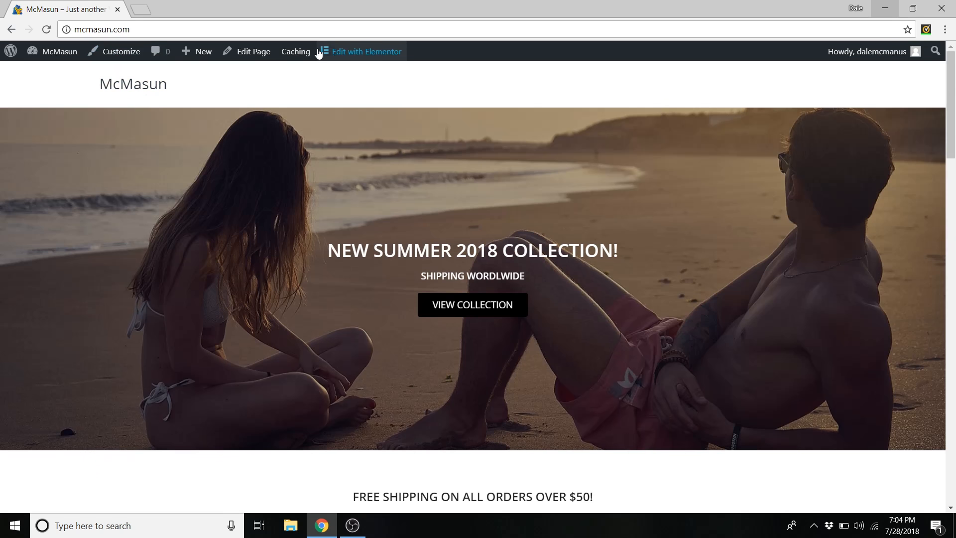
left_click(116, 55)
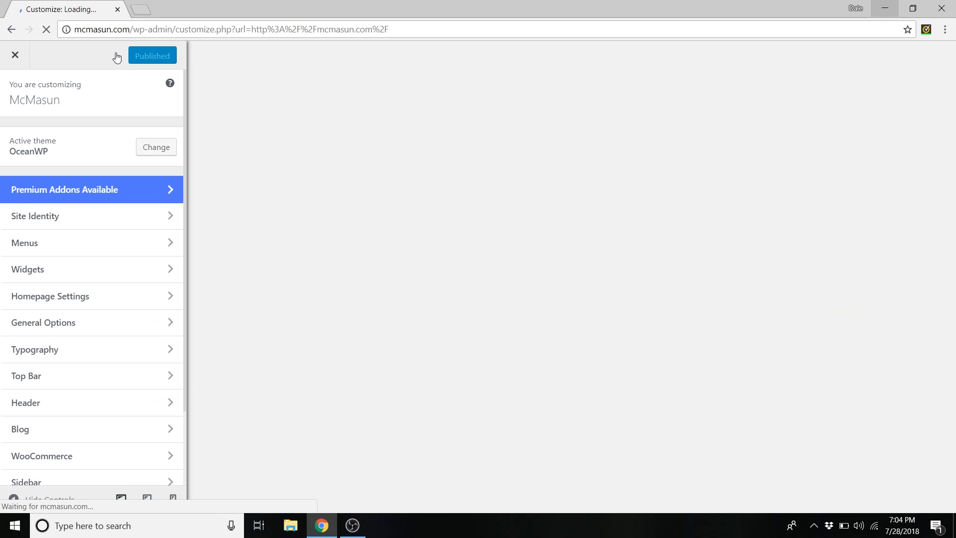
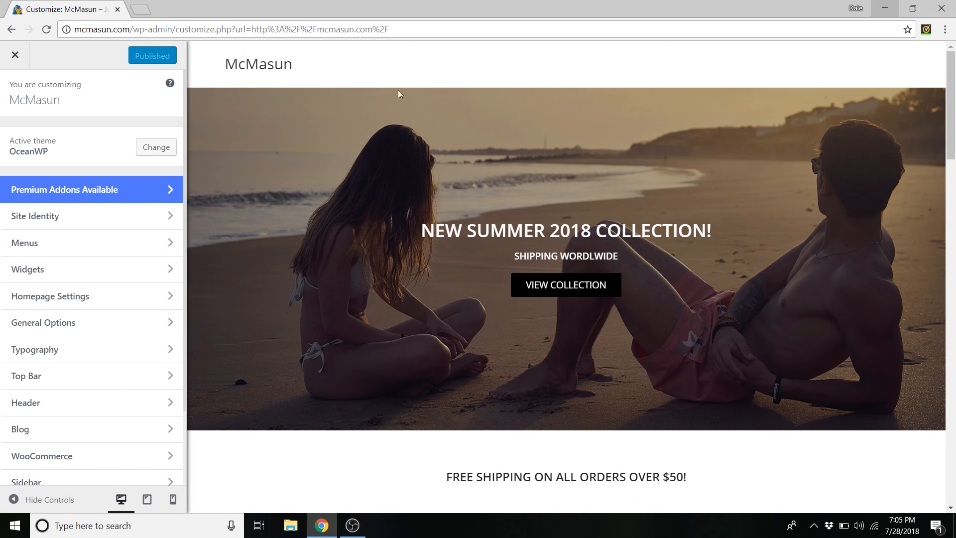
- Switch the header style to Medium in the general header settings
left_click(79, 405)
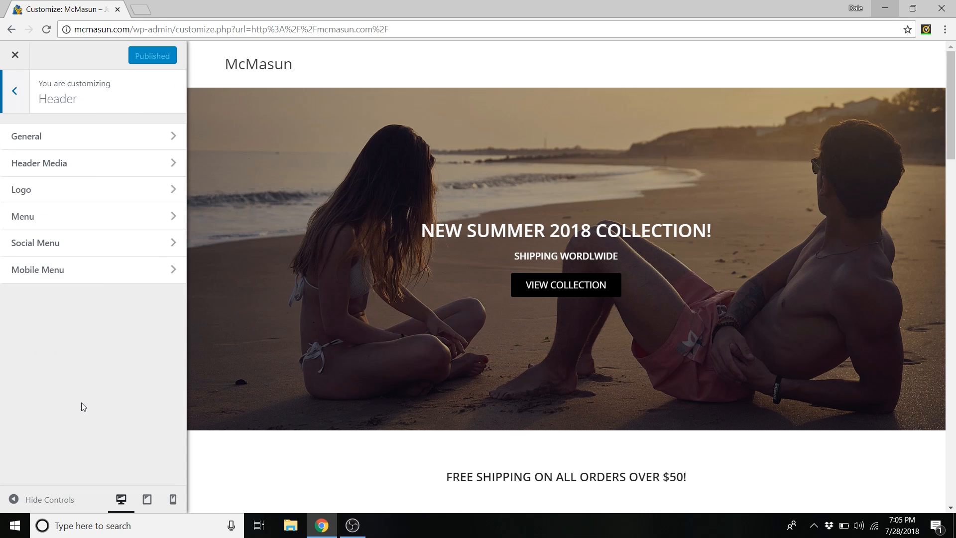
left_click(58, 144)
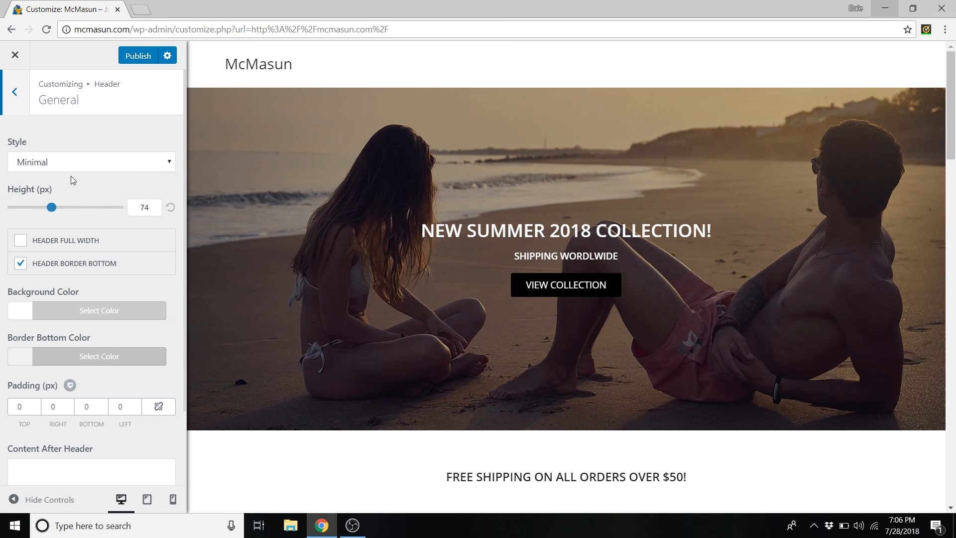
left_click(59, 166)
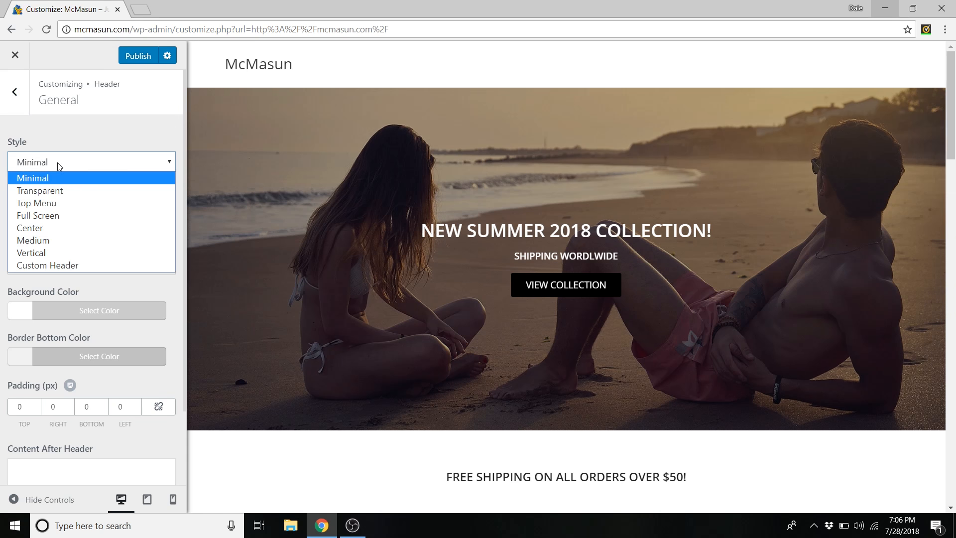
left_click(43, 241)
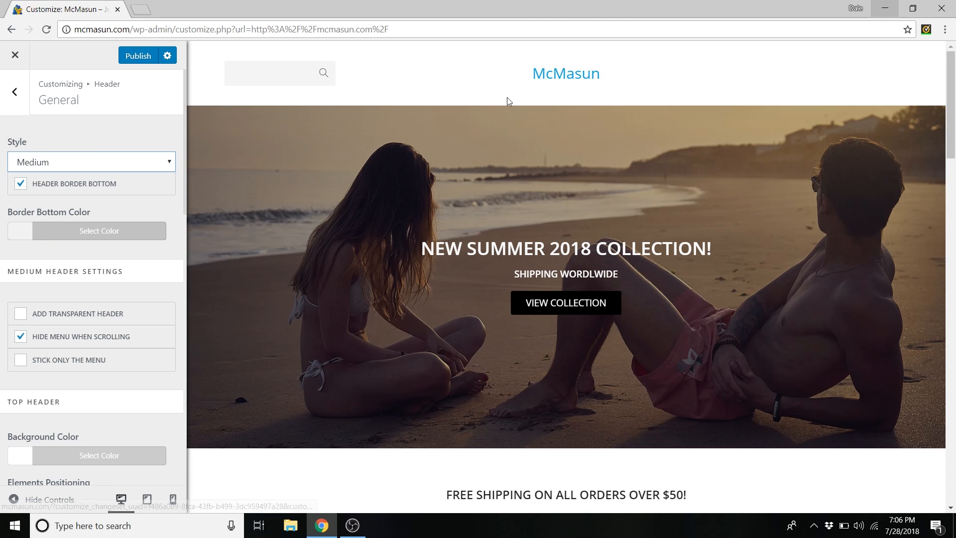
- Move the Logo above the Search Form and hide the Social Buttons
scroll(76, 216, "down", 6)
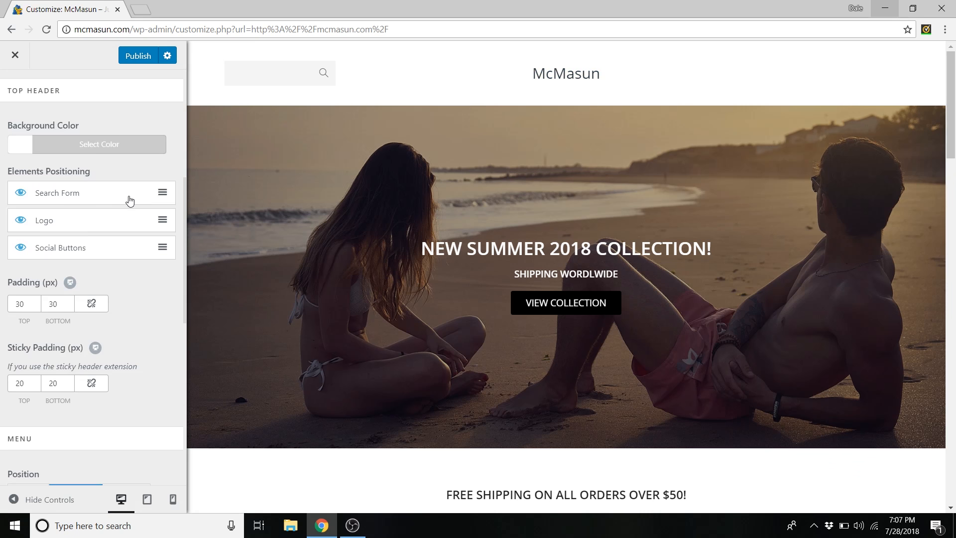
left_click_drag(126, 217, 126, 193)
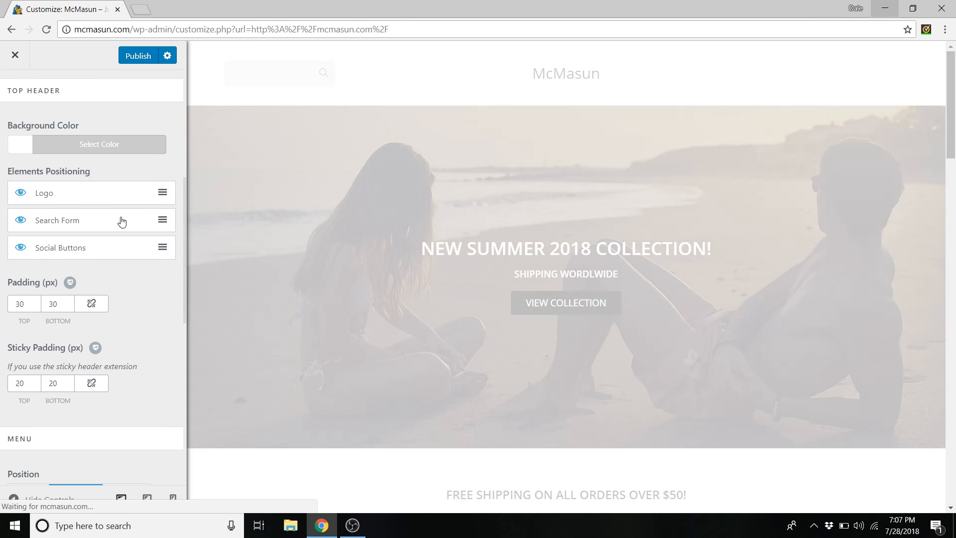
left_click_drag(116, 247, 113, 216)
left_click(21, 222)
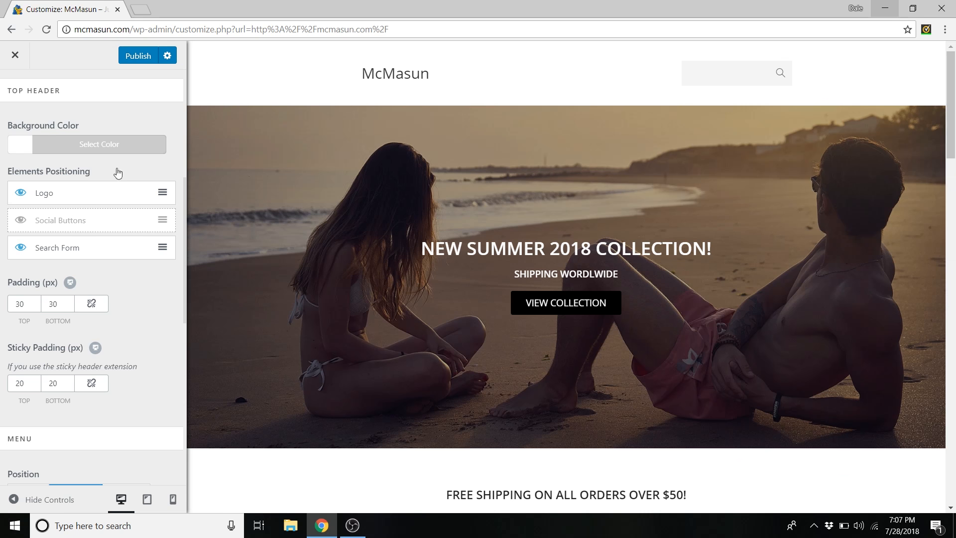
scroll(34, 249, "down", 1)
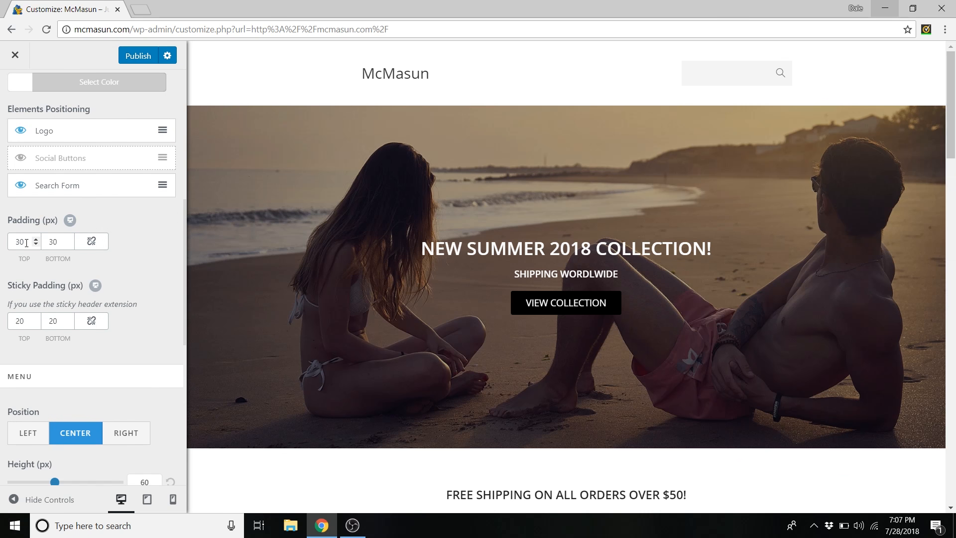
- Link the header's top and bottom padding and set both to 10 px
left_click(100, 246)
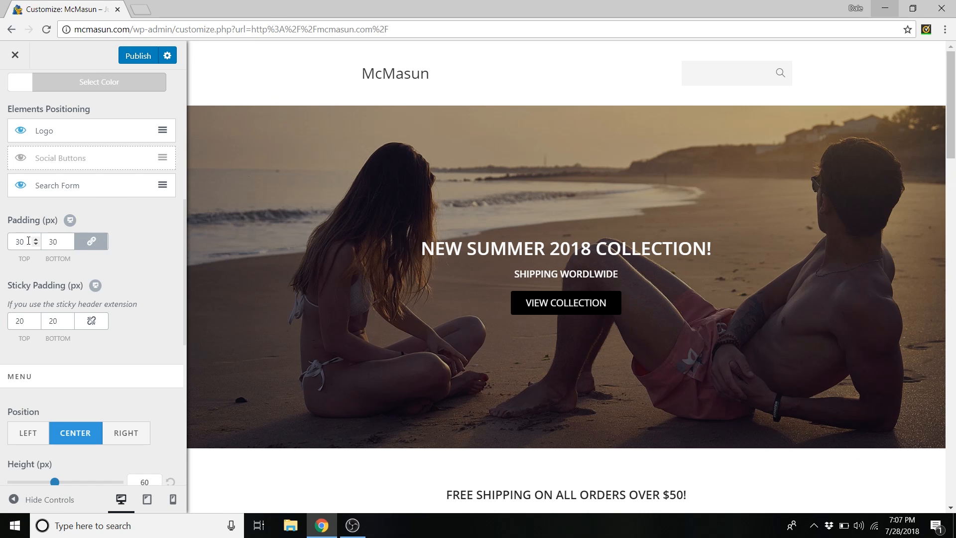
type("10")
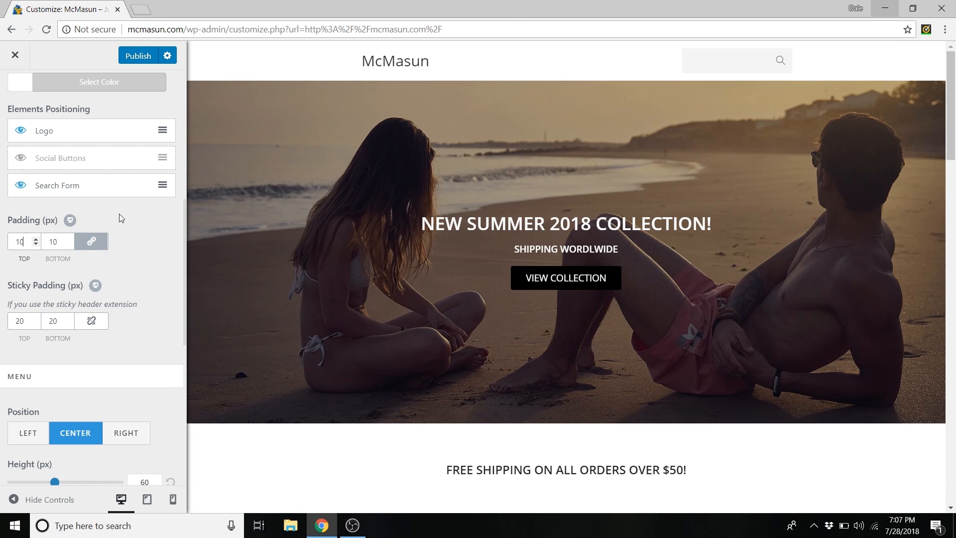
left_click(35, 244)
left_click(35, 244)
left_click(35, 244)
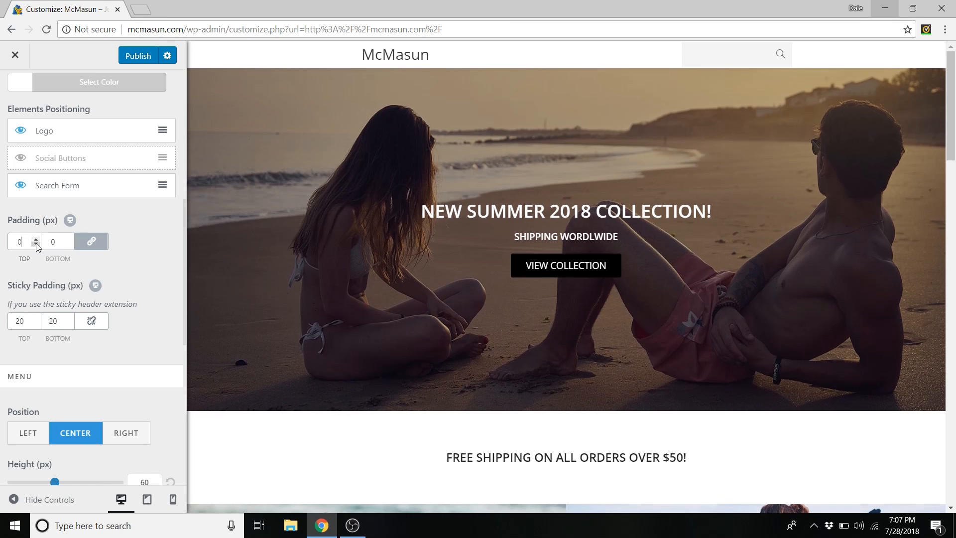
left_click_drag(36, 242, 36, 242)
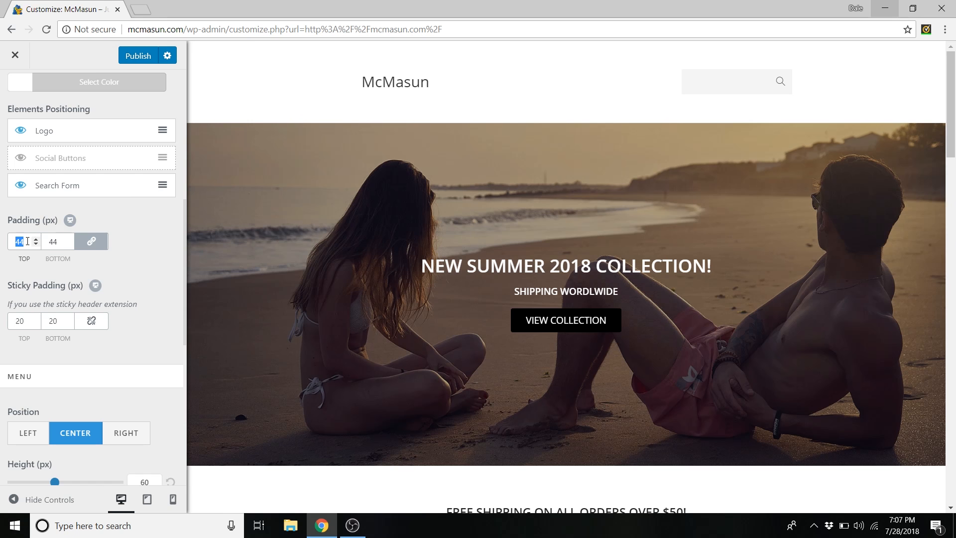
type("10")
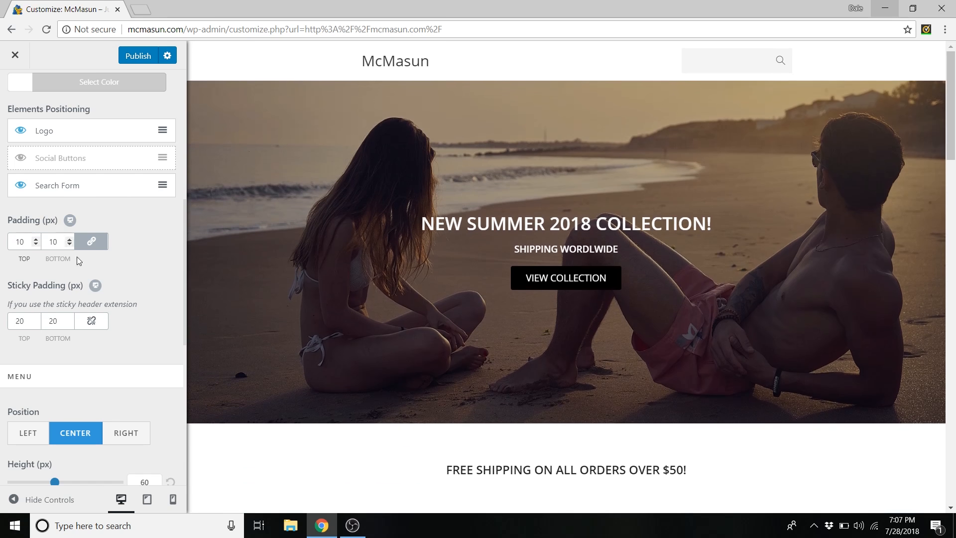
scroll(150, 241, "up", 8)
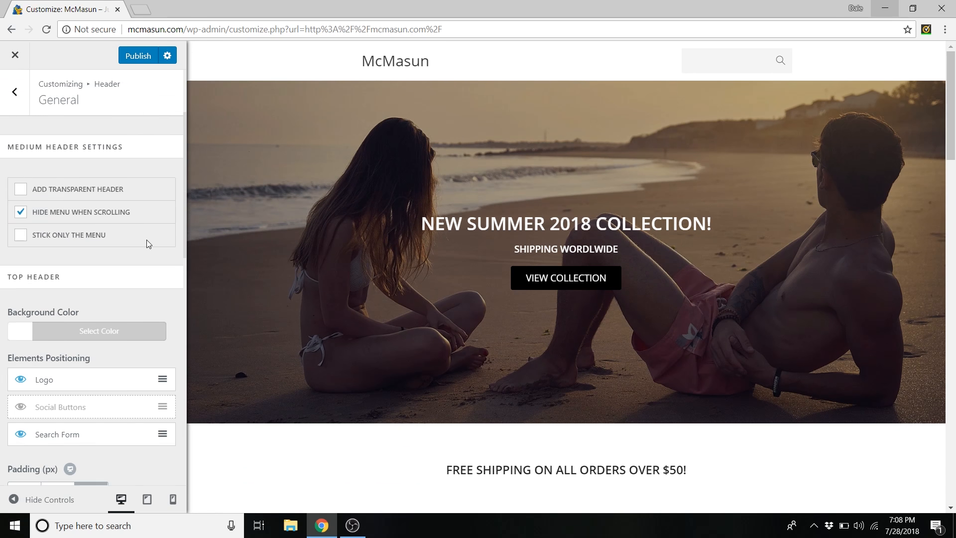
left_click(16, 92)
- Create a menu named 'Header Menu' assigned to the Main location
left_click(18, 93)
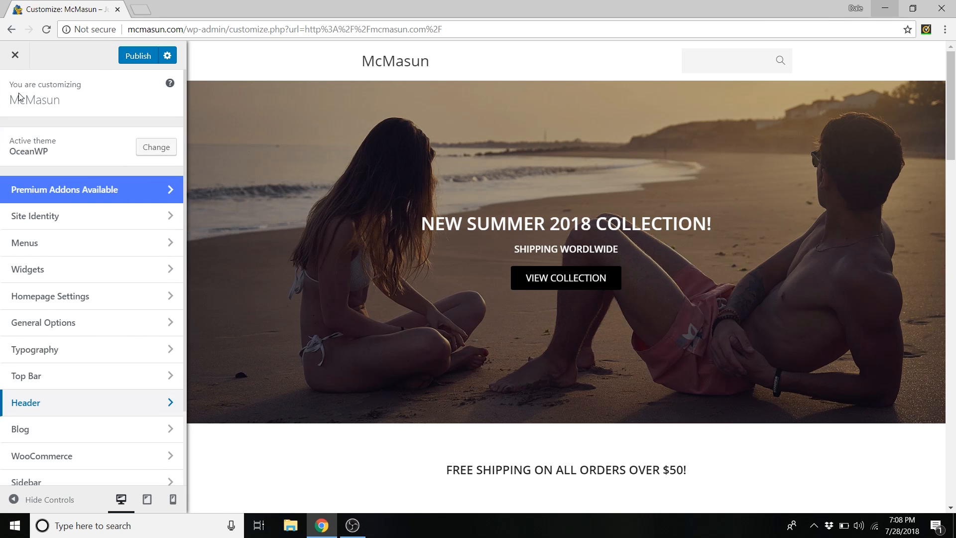
scroll(53, 150, "down", 1)
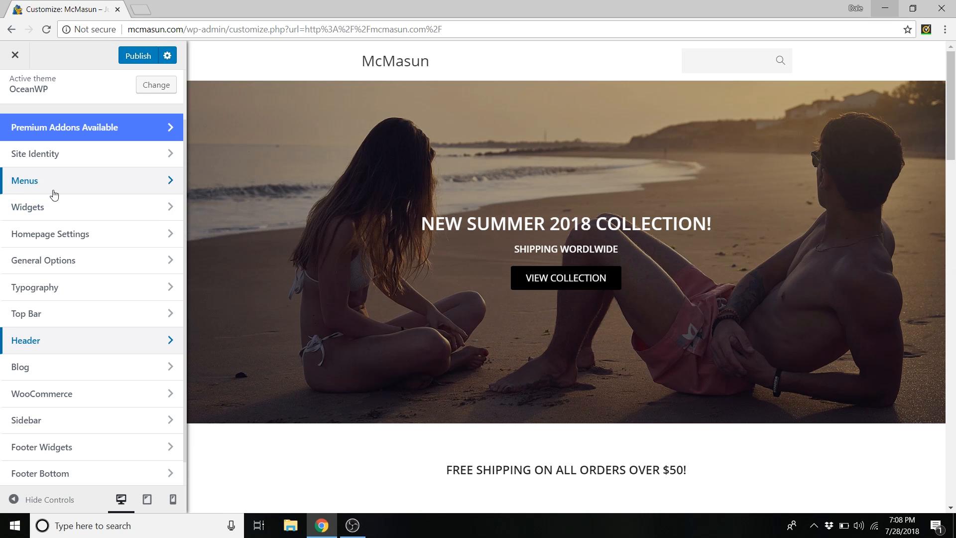
left_click(80, 183)
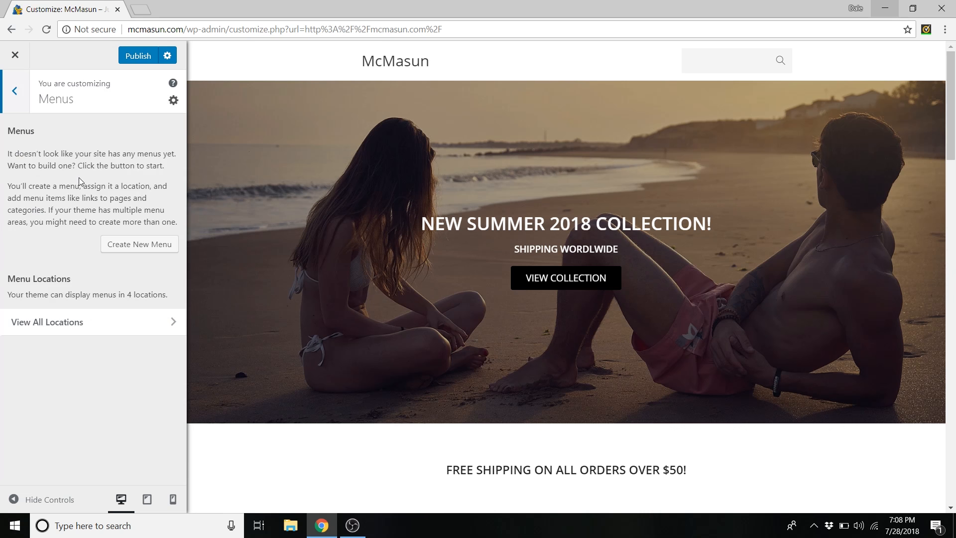
left_click(147, 249)
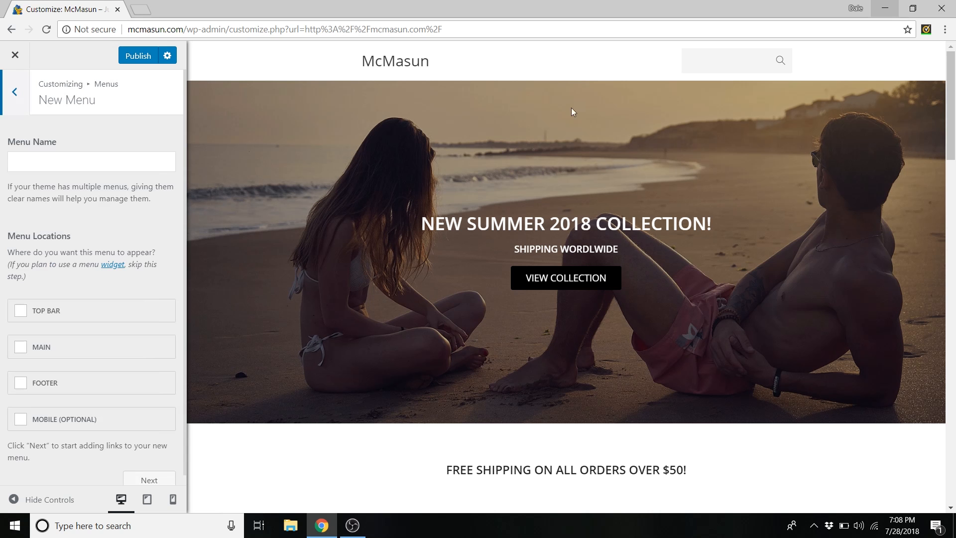
left_click(67, 158)
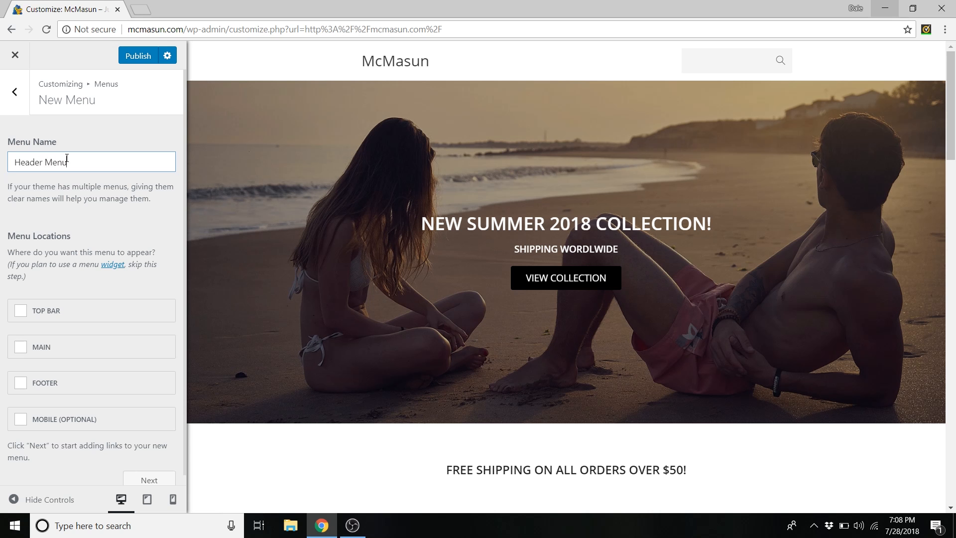
left_click(21, 353)
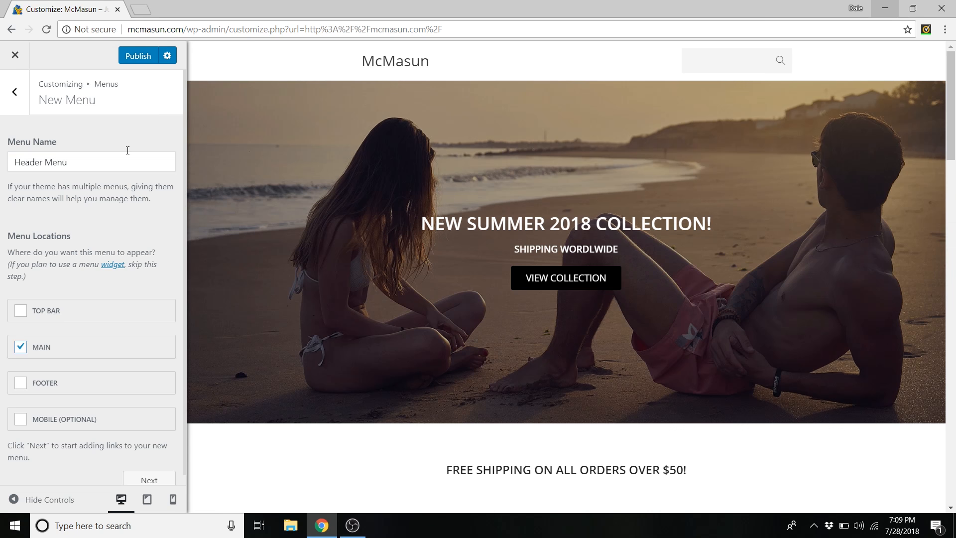
scroll(137, 254, "down", 1)
left_click(150, 471)
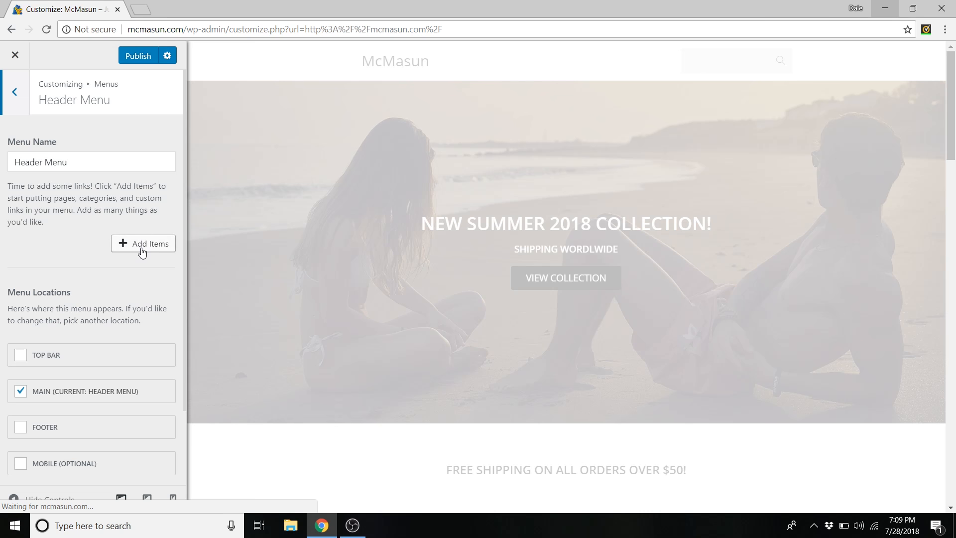
- Add Men, Women, Accessories, Shirts, Pants & Shorts, Dresses and both Swimwear categories to the menu
left_click(145, 249)
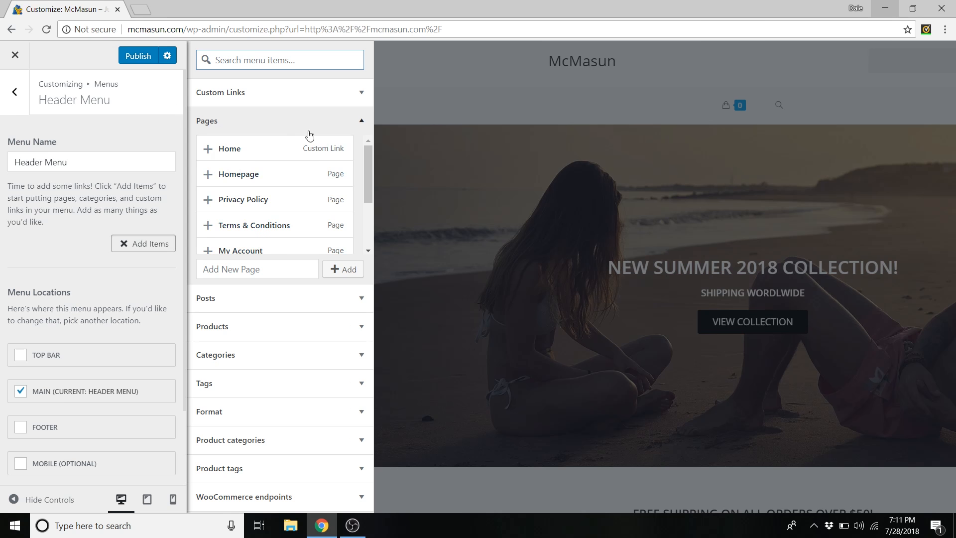
left_click(361, 122)
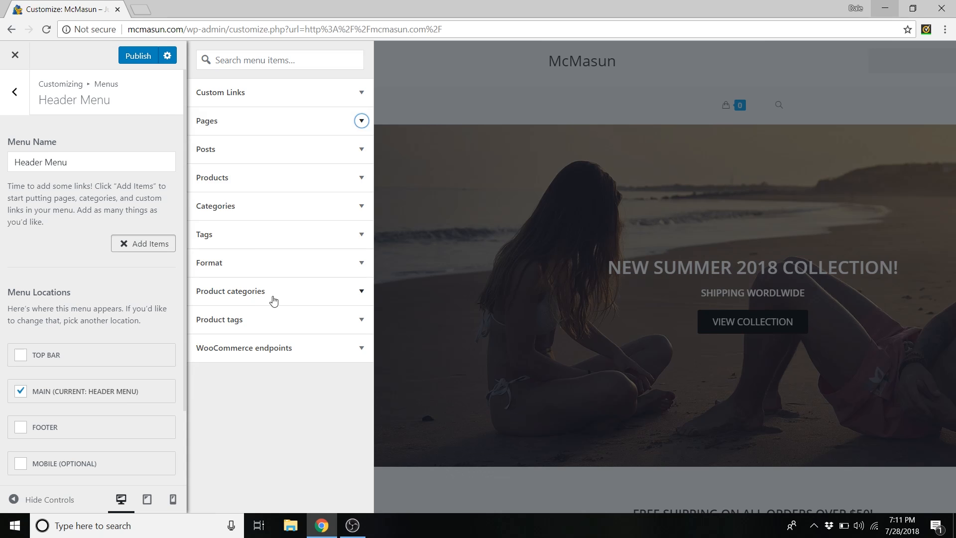
left_click(360, 293)
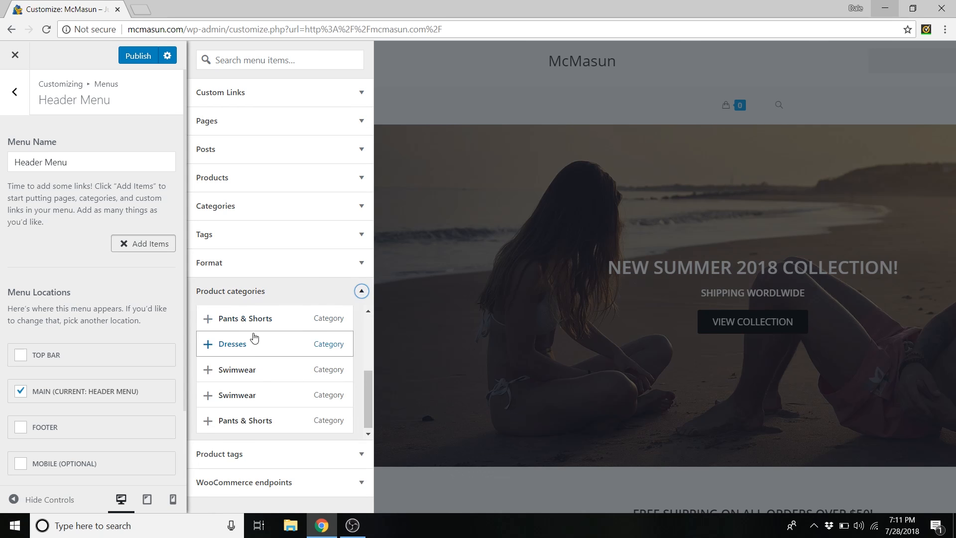
scroll(257, 346, "up", 3)
left_click(207, 347)
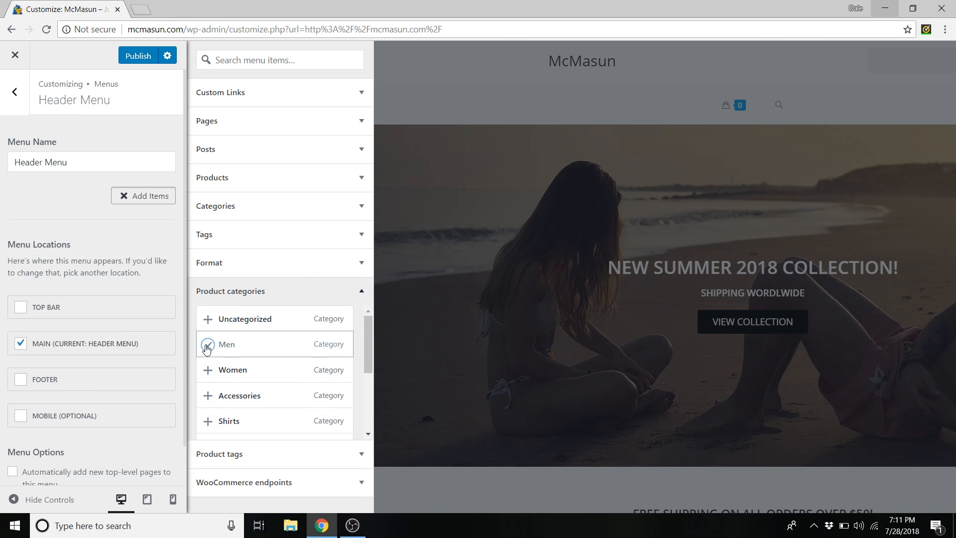
left_click(208, 372)
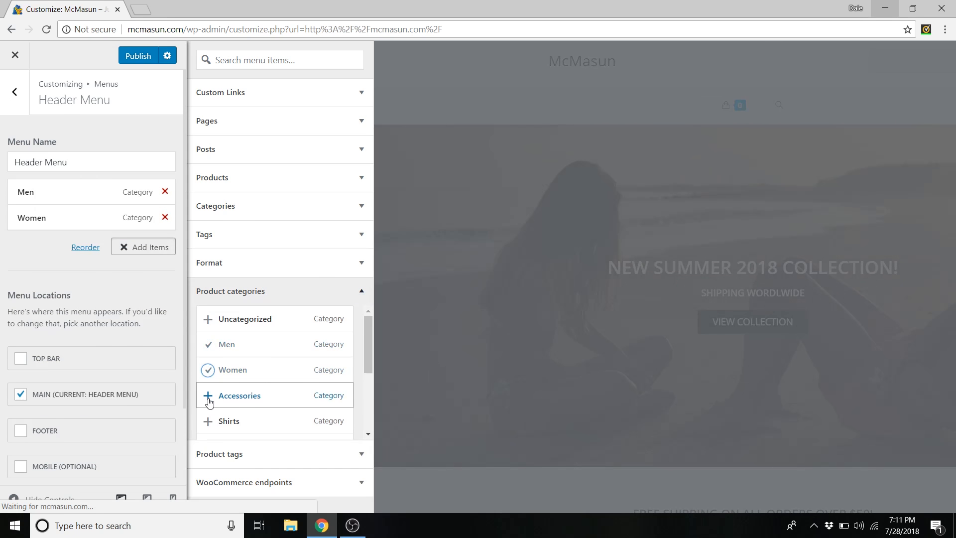
left_click(208, 396)
scroll(264, 358, "down", 2)
left_click(207, 358)
left_click(208, 384)
left_click(209, 409)
scroll(213, 410, "down", 2)
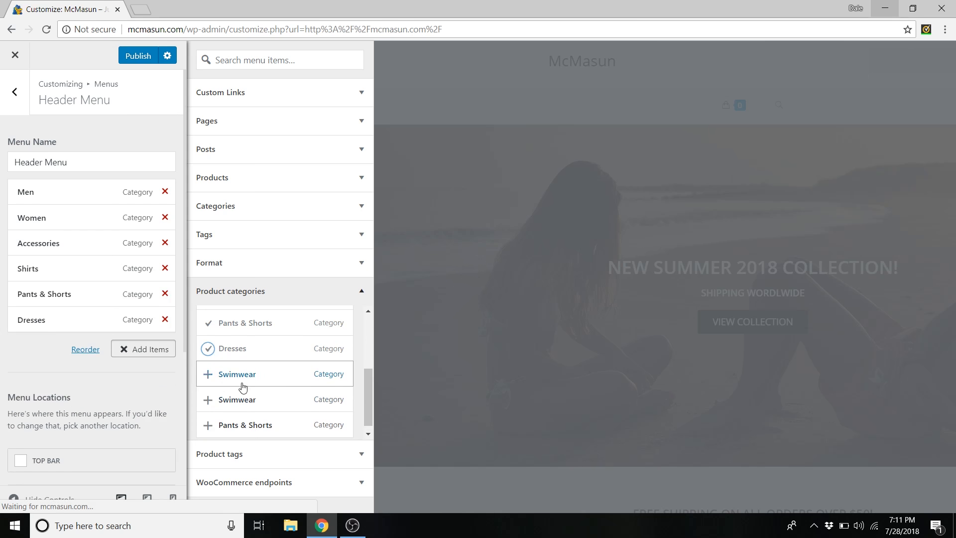
left_click(208, 373)
left_click(242, 396)
left_click(208, 421)
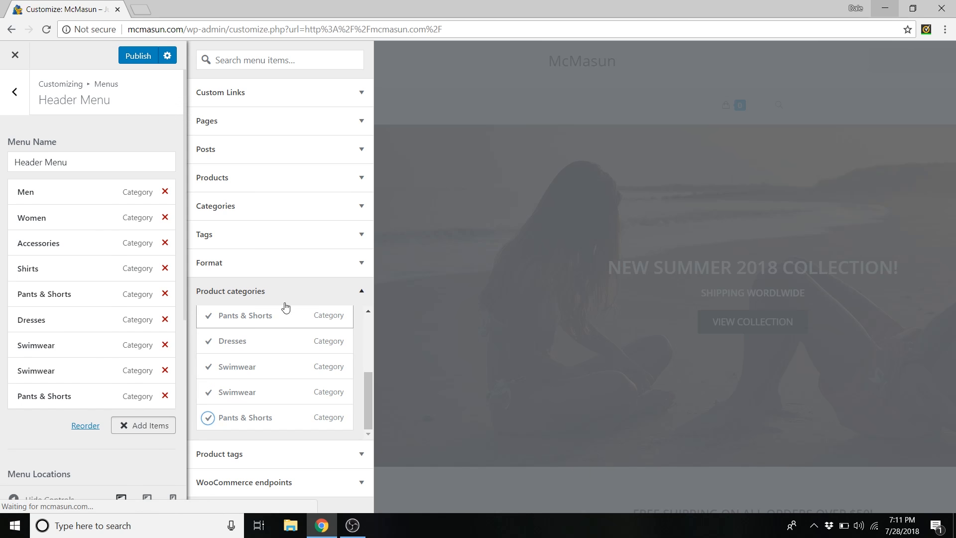
left_click(325, 294)
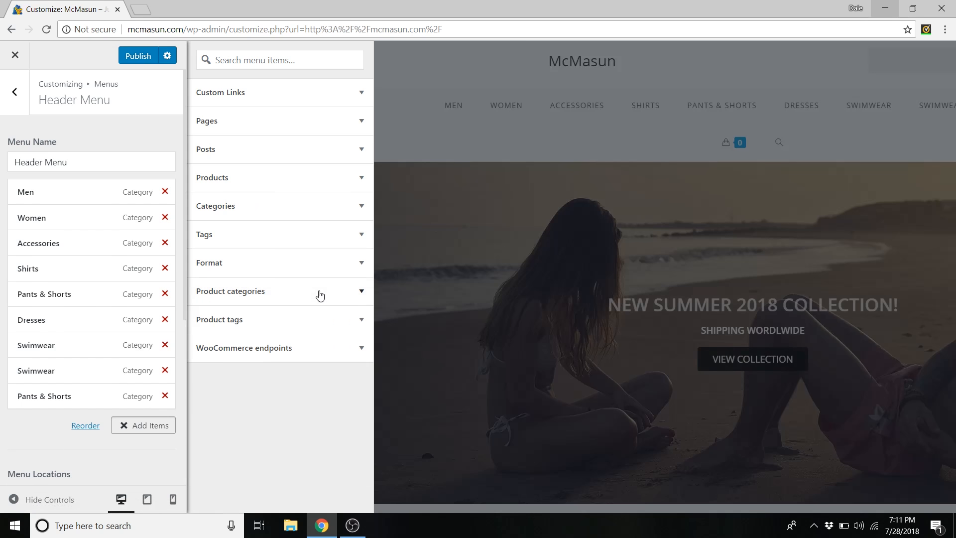
- Add the My Account page to the Header Menu and publish it
left_click(268, 124)
scroll(229, 199, "down", 2)
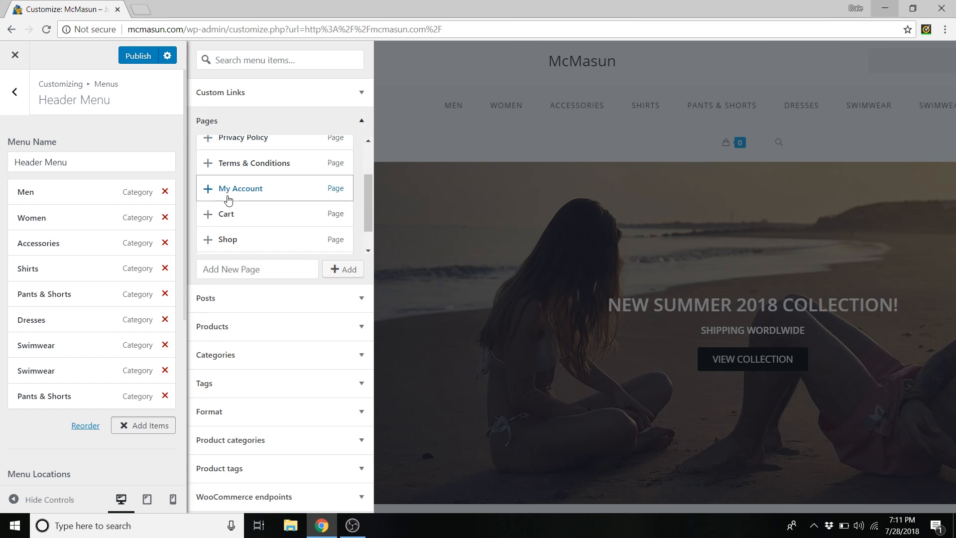
left_click(207, 192)
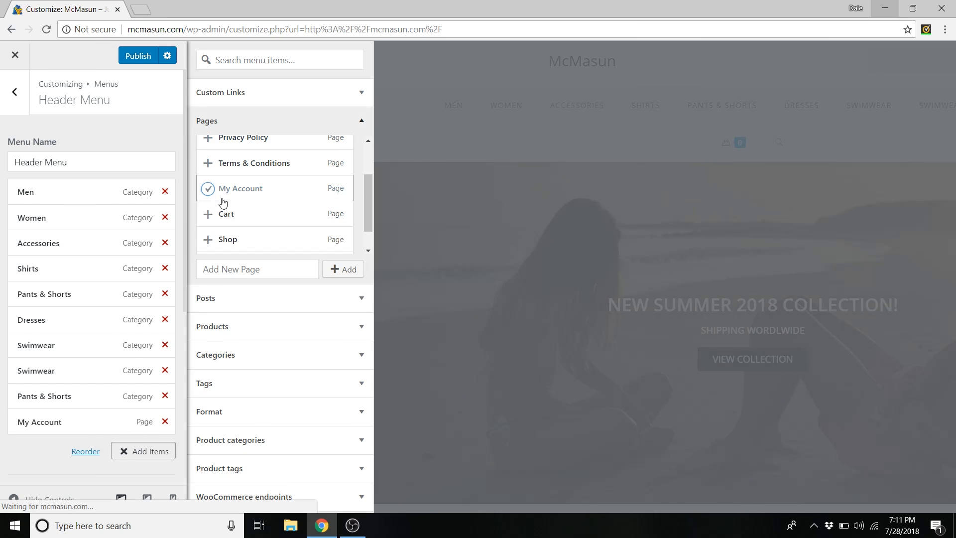
scroll(223, 201, "down", 1)
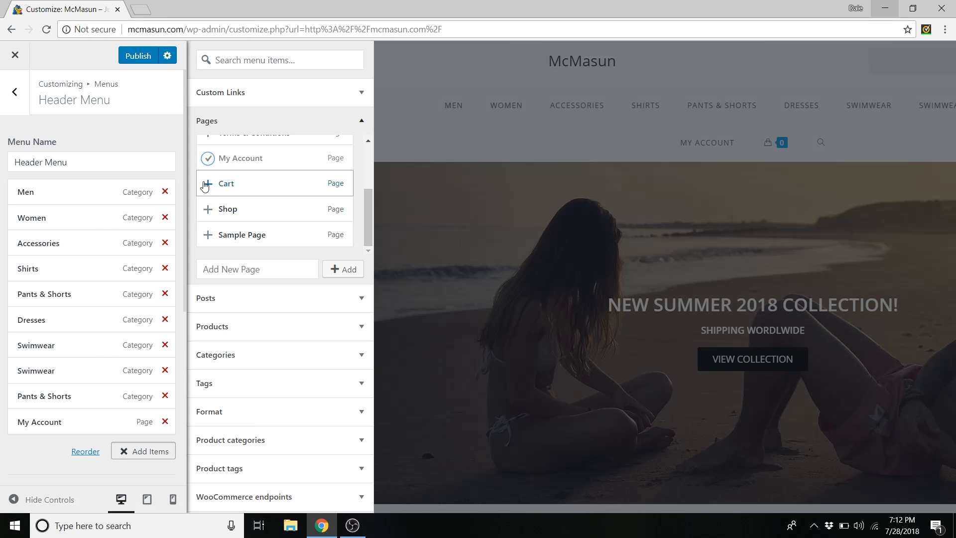
scroll(208, 206, "up", 3)
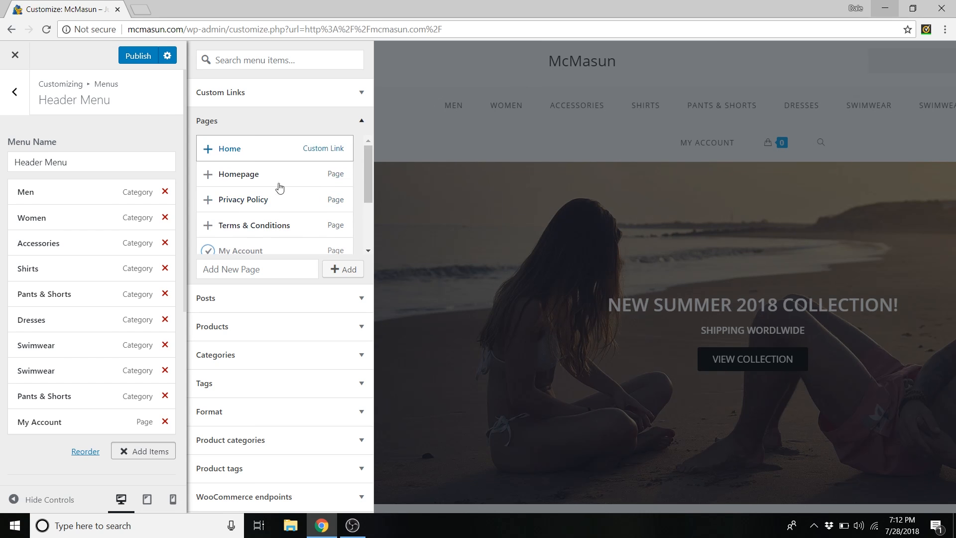
scroll(269, 196, "down", 2)
left_click(246, 271)
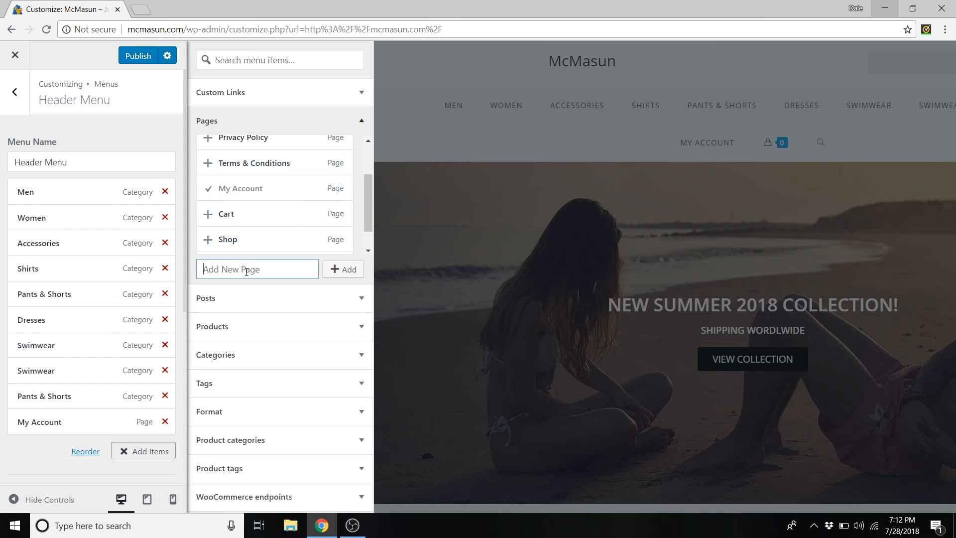
type("ggeyhejus5rj64")
key("BackSpace")
key("BackSpace")
key("BackSpace")
key("BackSpace")
key("BackSpace")
key("BackSpace")
key("BackSpace")
key("BackSpace")
key("BackSpace")
key("BackSpace")
key("BackSpace")
key("BackSpace")
key("BackSpace")
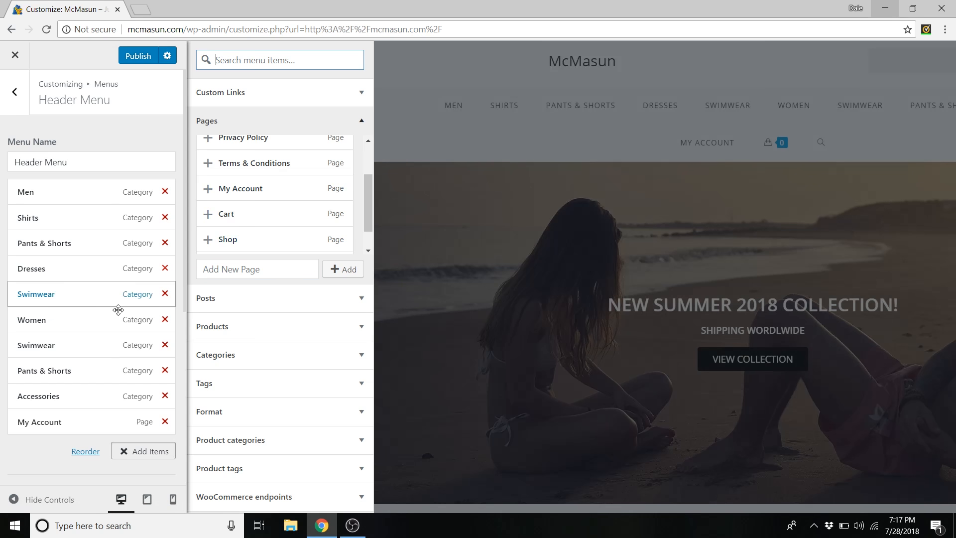
left_click(139, 61)
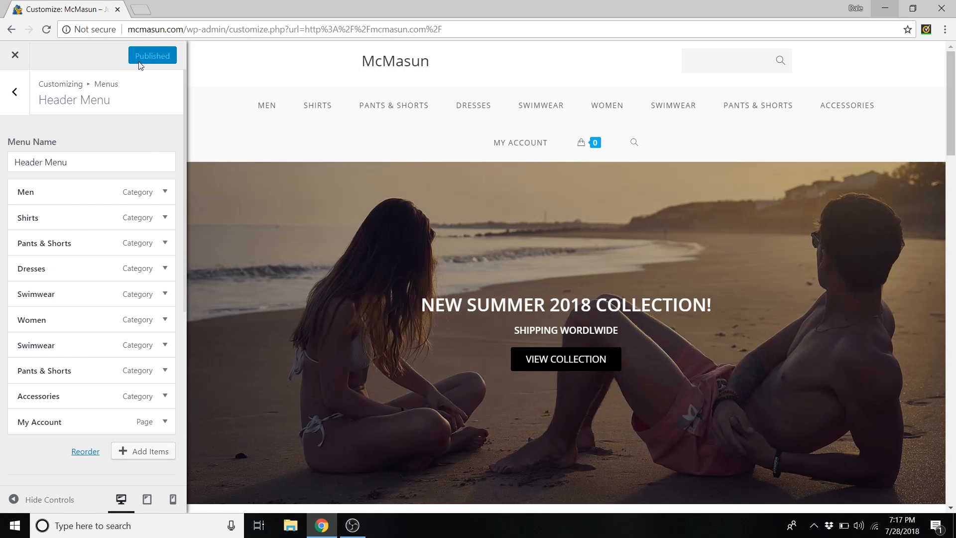
- Leave the Customizer and go to Appearance > Menus in the dashboard
left_click(16, 58)
mouse_move(50, 56)
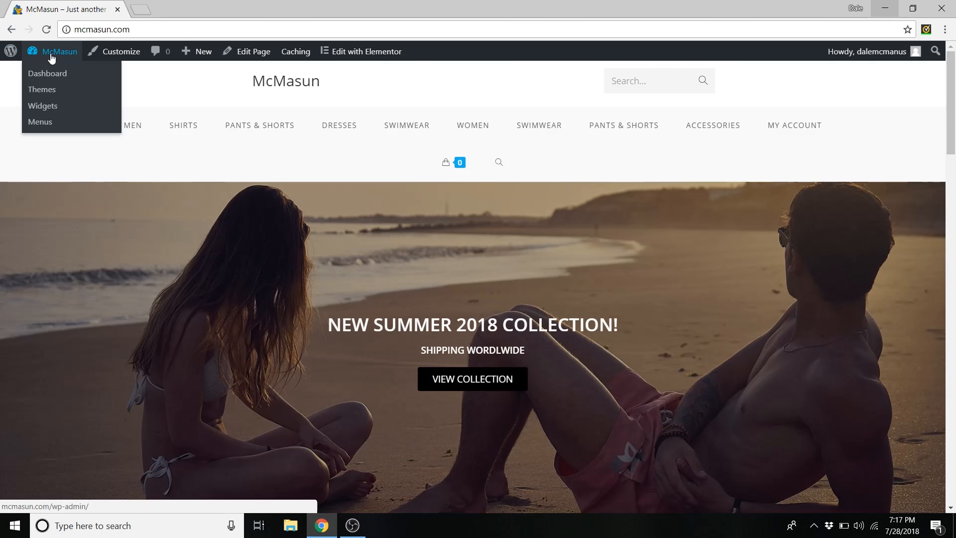
left_click(56, 76)
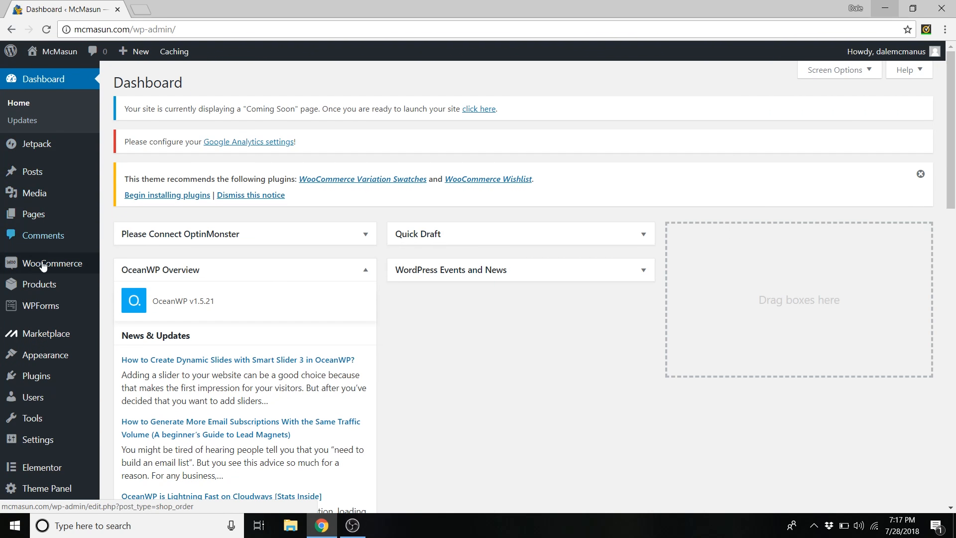
mouse_move(60, 329)
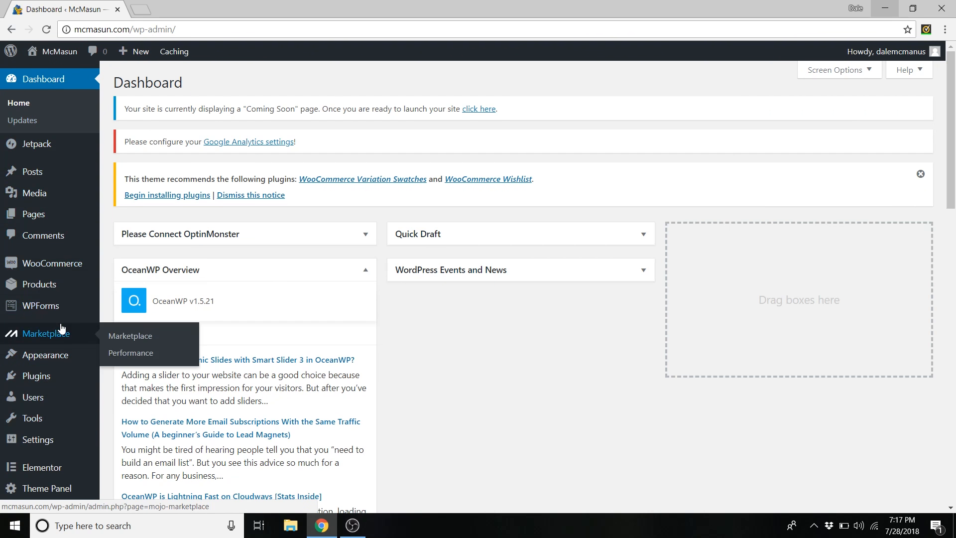
mouse_move(59, 360)
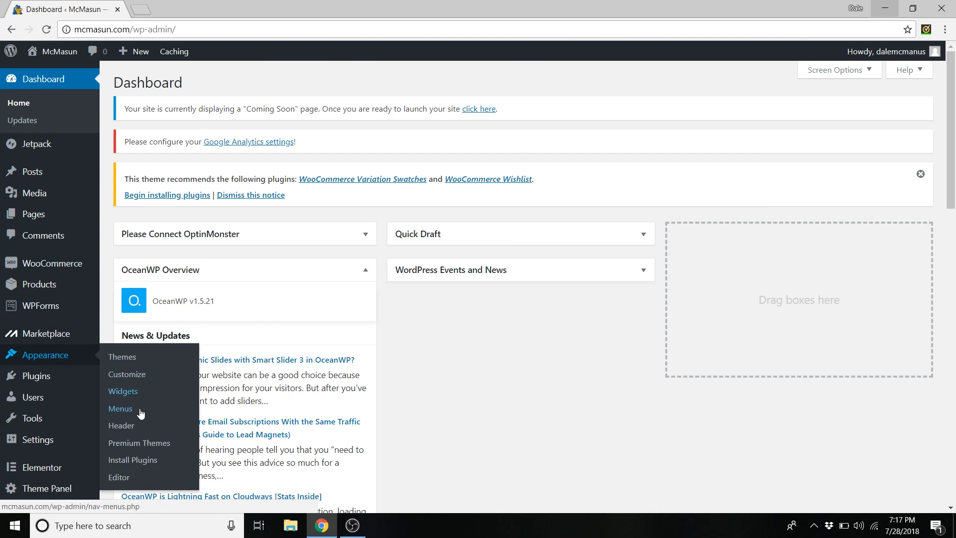
left_click(120, 410)
scroll(339, 236, "down", 3)
scroll(341, 237, "down", 1)
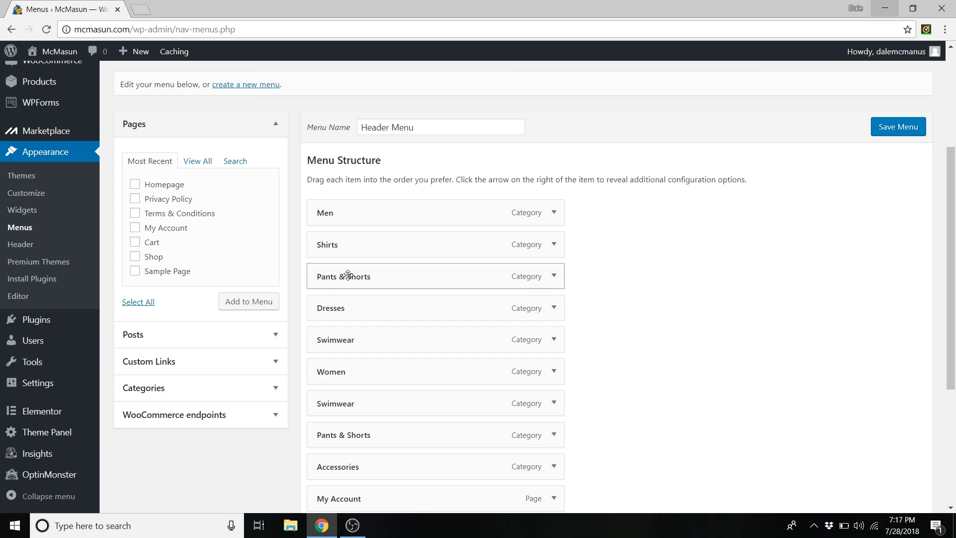
- Nest Shirts and Pants & Shorts under Men, and Dresses and Pants & Shorts under Women
left_click_drag(343, 245, 369, 247)
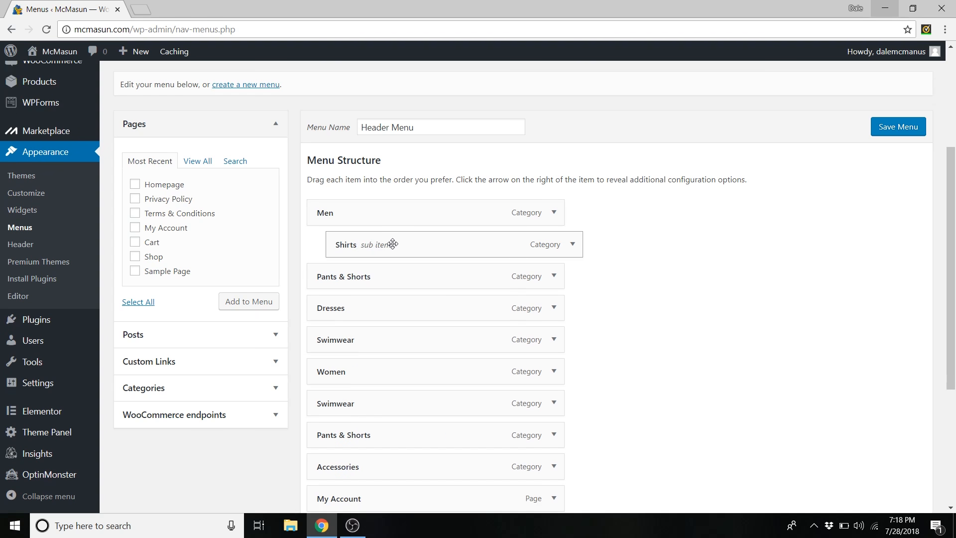
left_click_drag(341, 308, 367, 373)
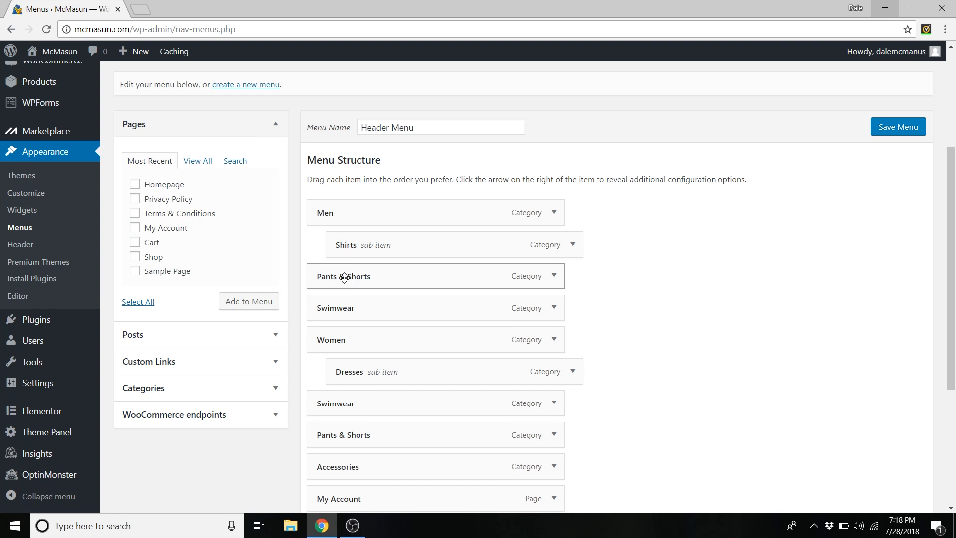
left_click(555, 281)
scroll(452, 312, "down", 1)
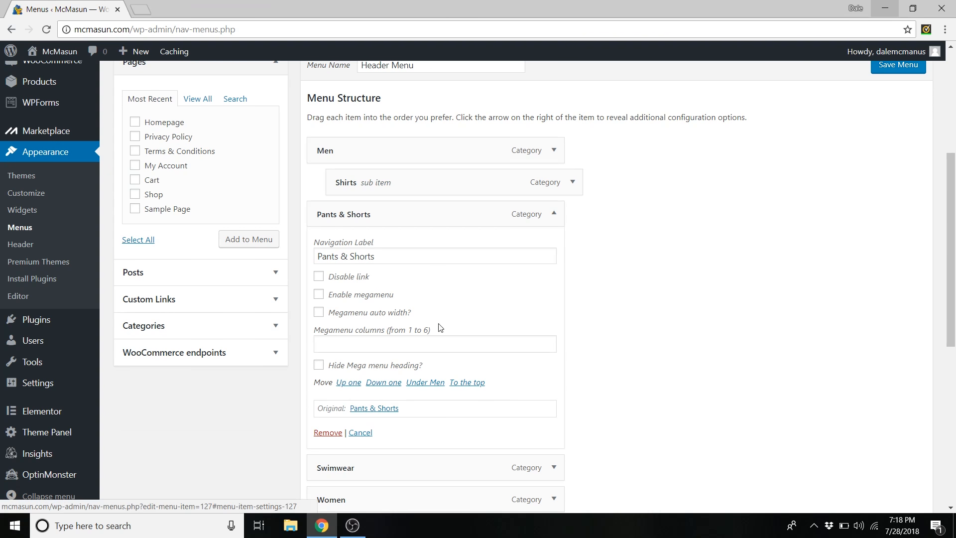
middle_click(377, 408)
middle_click(377, 409)
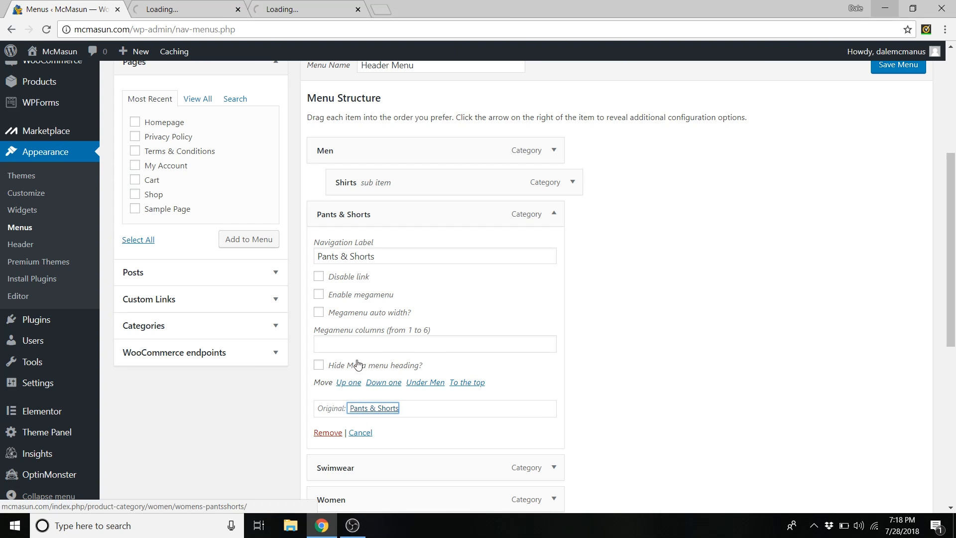
left_click(358, 9)
left_click(209, 10)
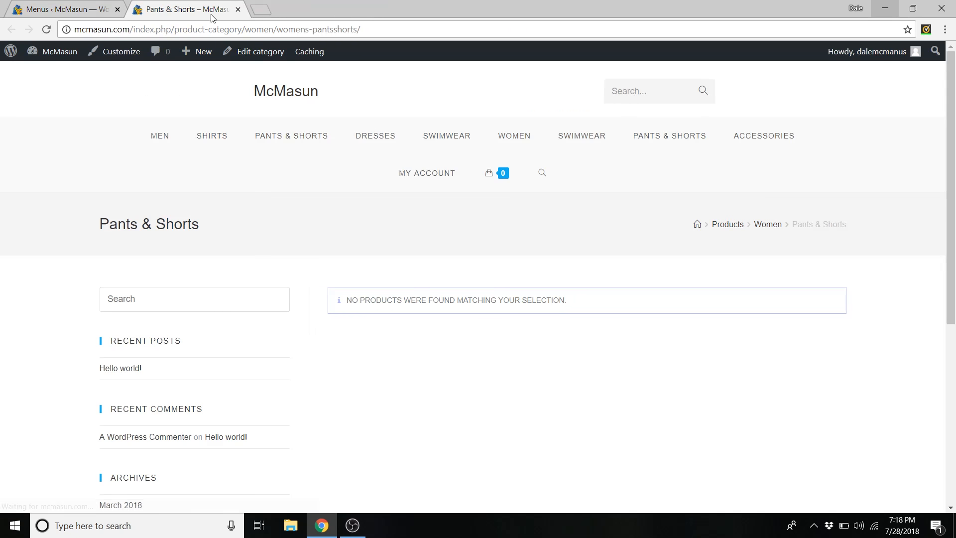
left_click_drag(251, 30, 277, 29)
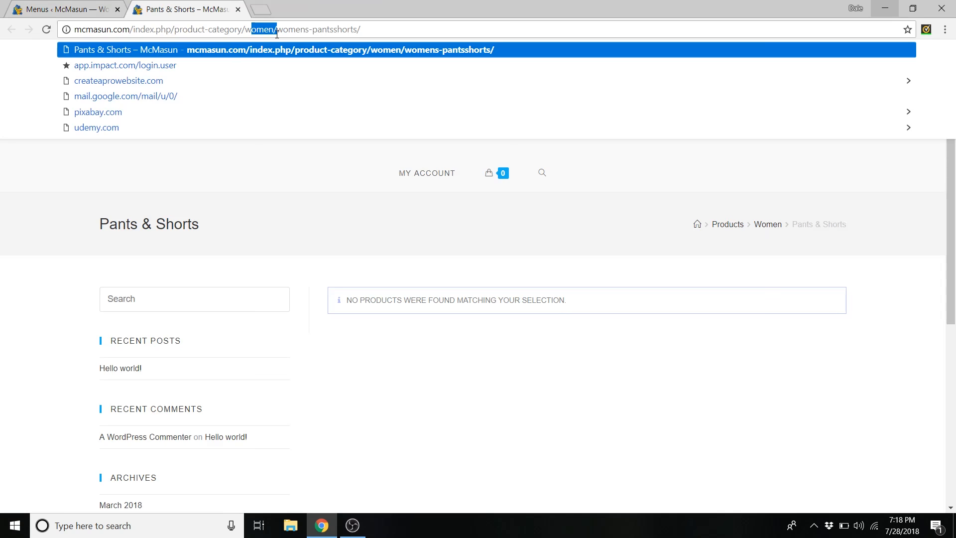
left_click(239, 9)
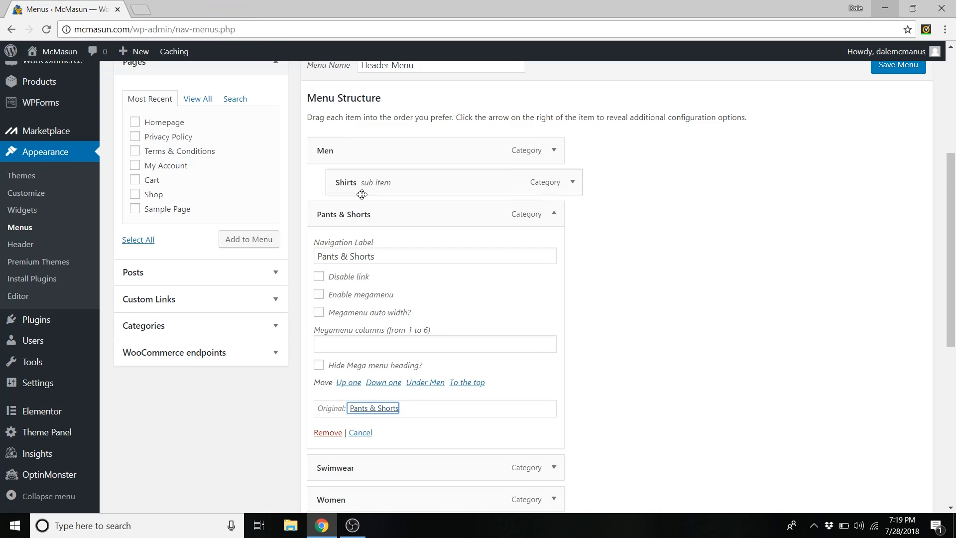
left_click(554, 219)
left_click_drag(391, 215, 406, 304)
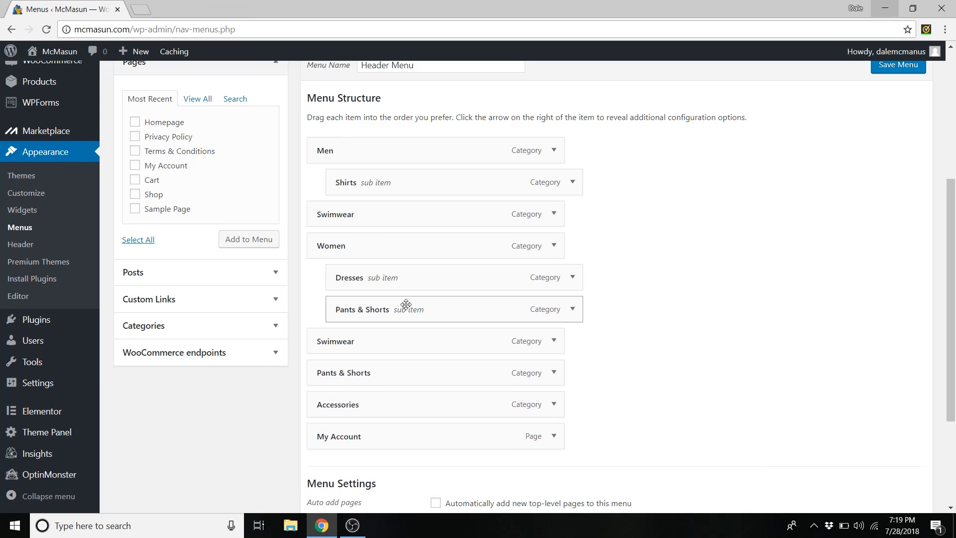
left_click_drag(378, 381, 397, 220)
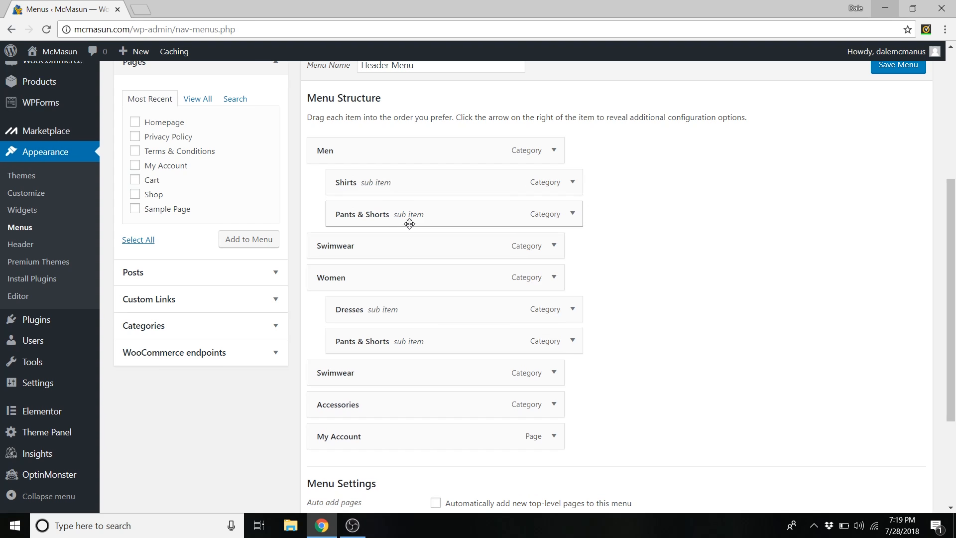
- Check the Swimwear category's parent page and nest Swimwear under Women
left_click(556, 248)
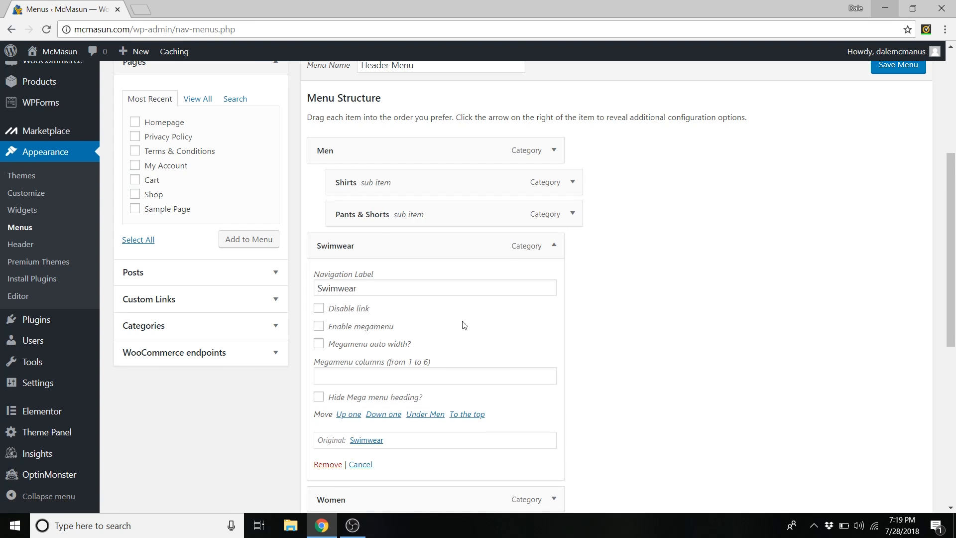
middle_click(366, 440)
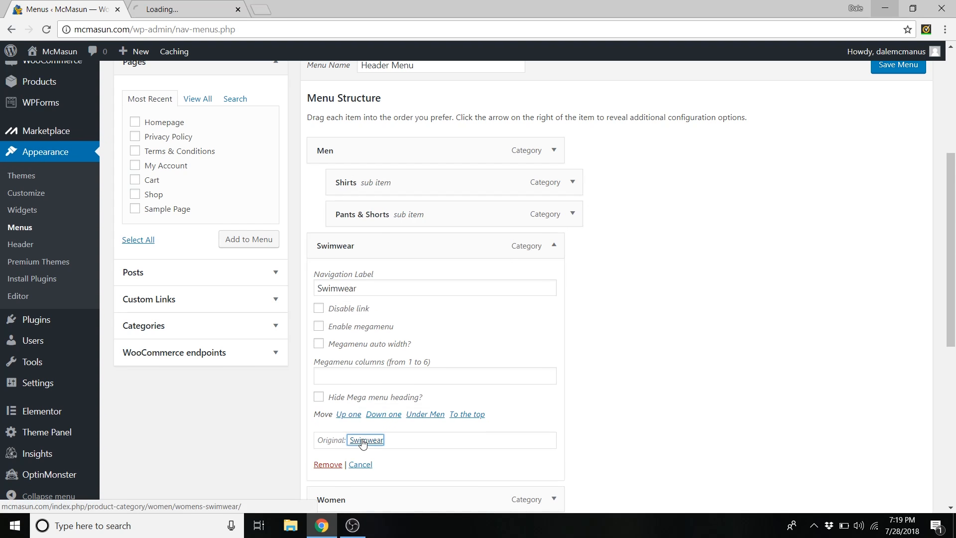
left_click(214, 5)
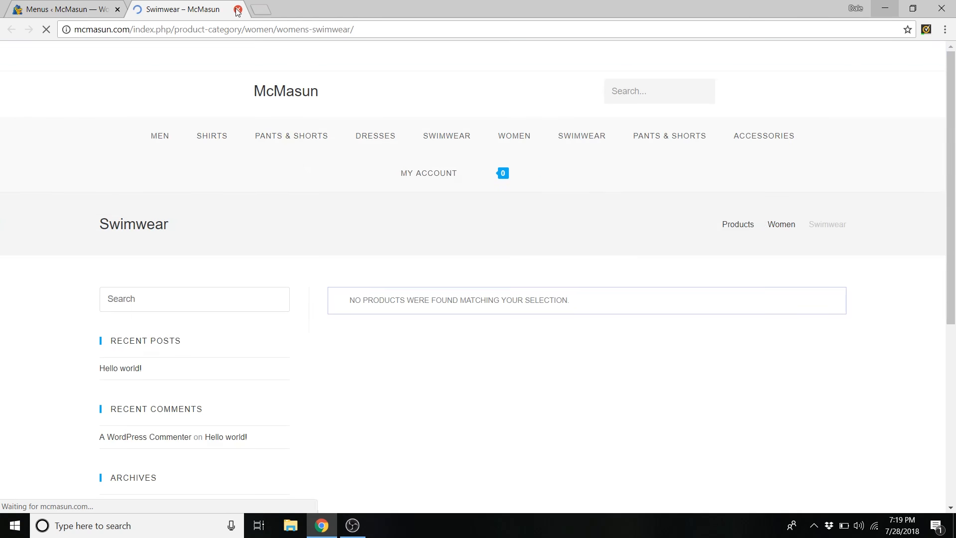
left_click(238, 10)
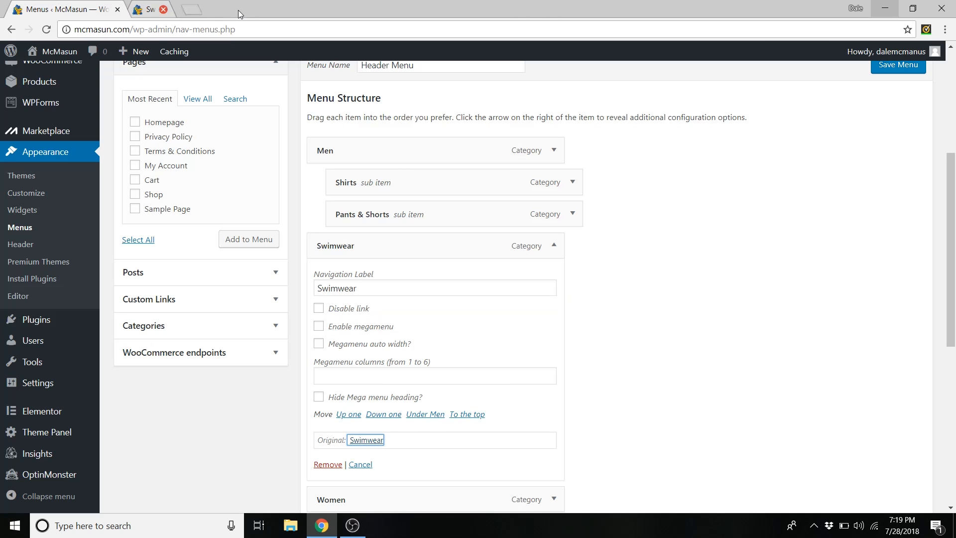
left_click(554, 246)
mouse_move(416, 246)
left_mouse_down()
mouse_move(421, 354)
mouse_move(404, 324)
mouse_move(410, 235)
mouse_move(420, 245)
left_mouse_up()
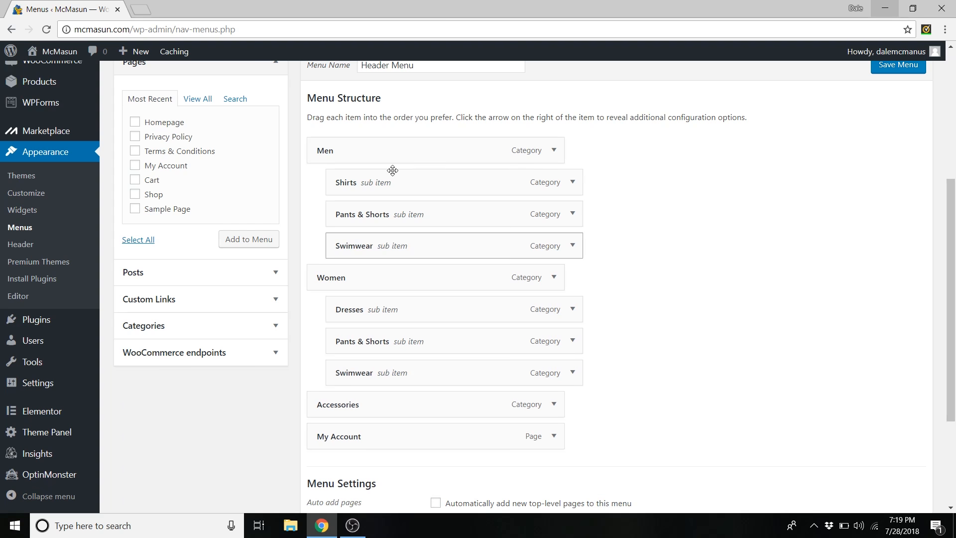
scroll(752, 267, "up", 1)
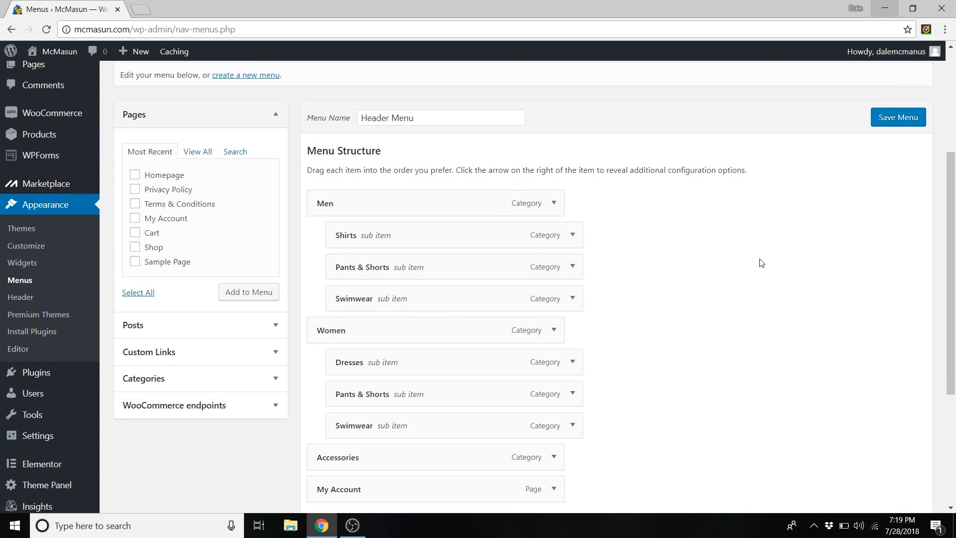
- Save the Header Menu, then open the Customizer and check the Men and Women dropdowns
left_click(898, 127)
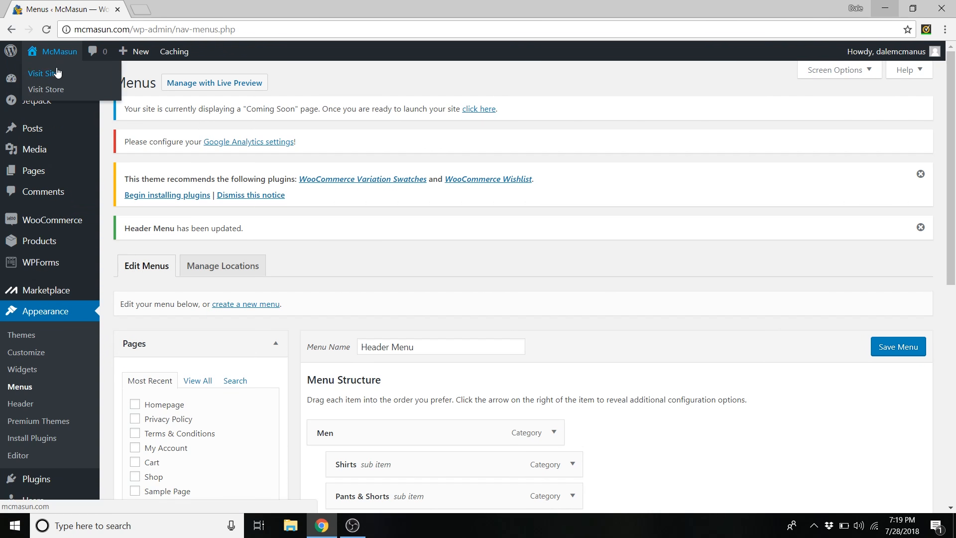
left_click(53, 78)
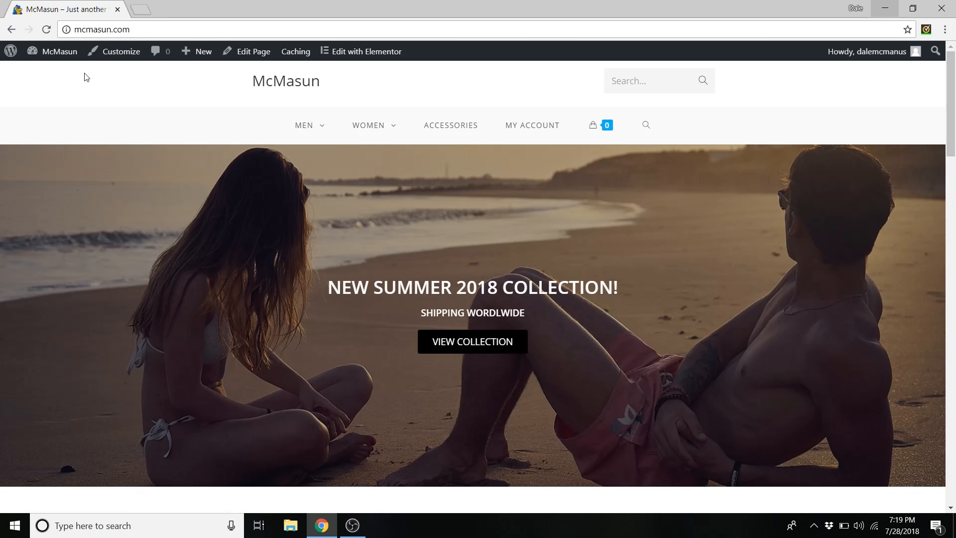
left_click(122, 54)
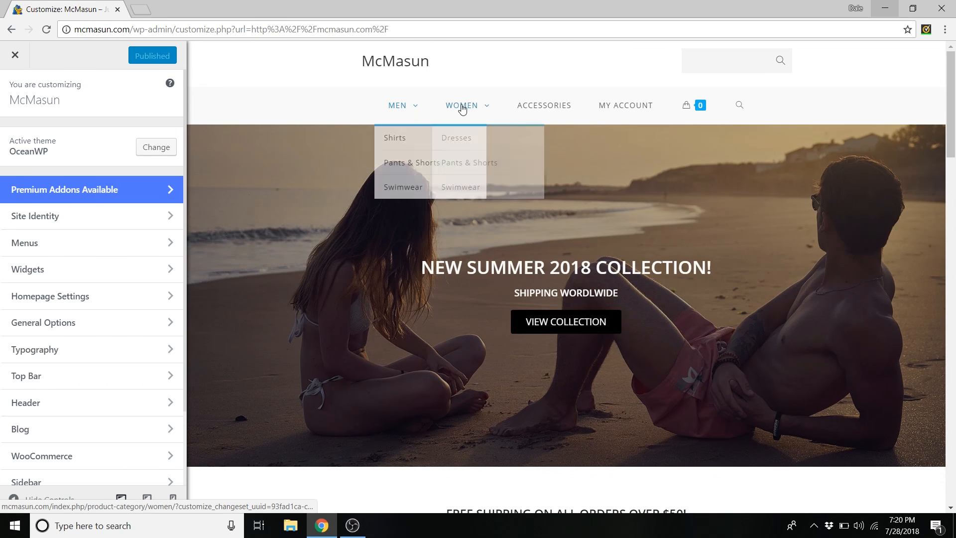
mouse_move(414, 123)
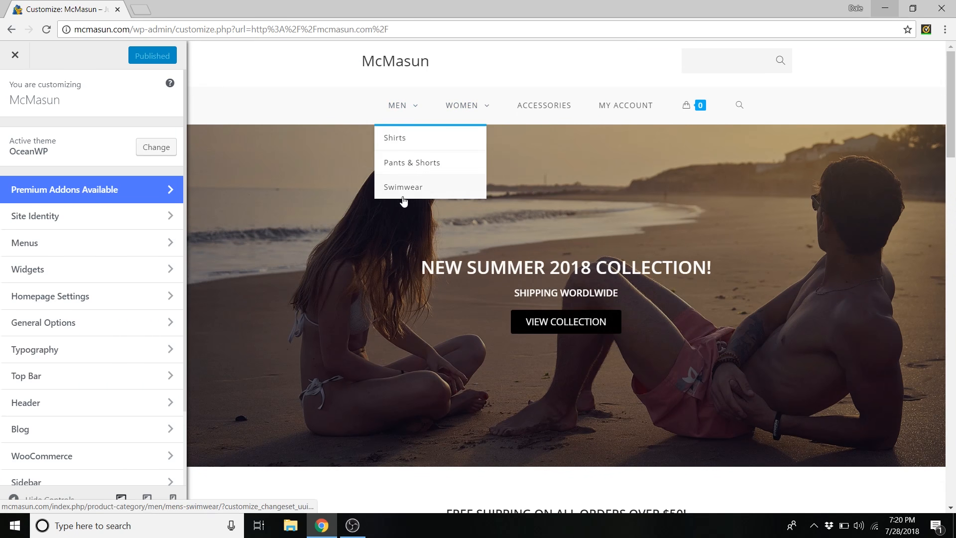
mouse_move(482, 109)
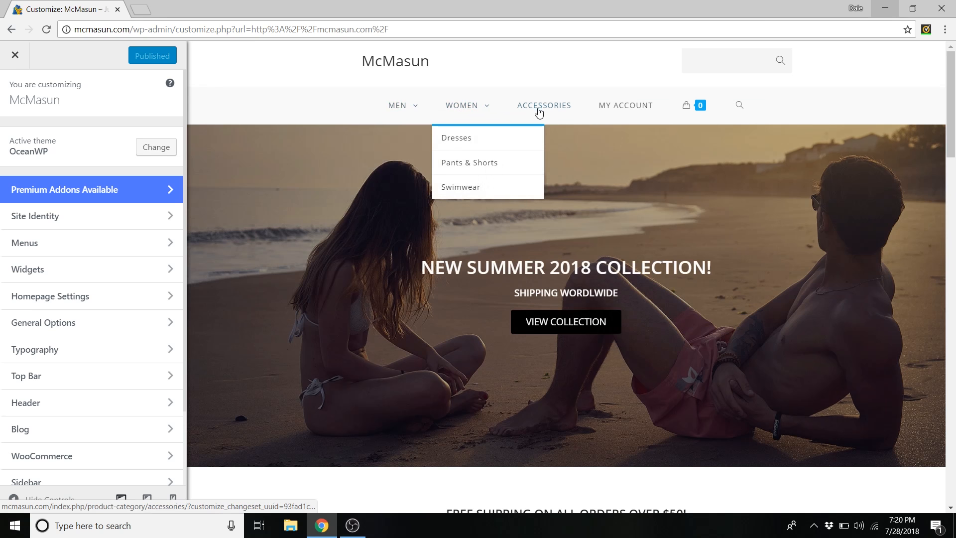
mouse_move(376, 103)
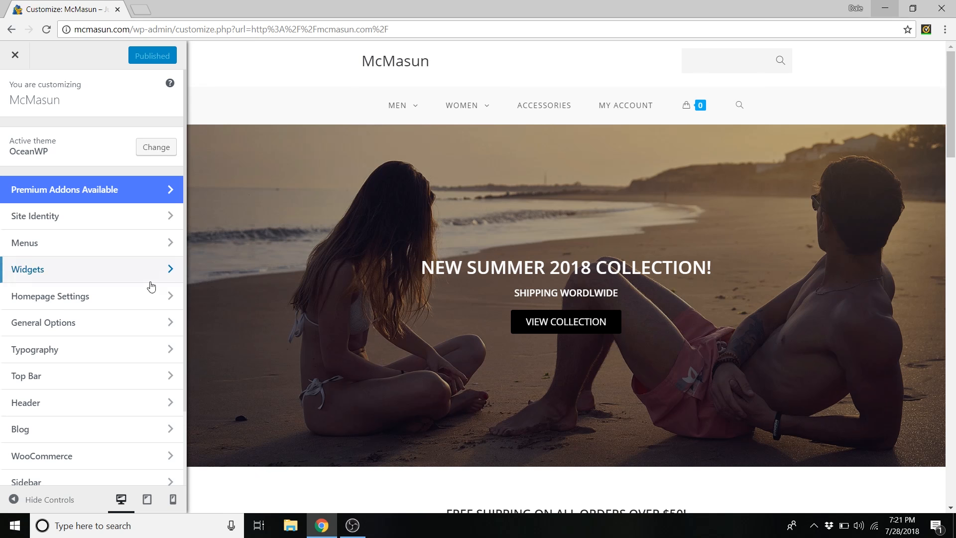
left_click(40, 403)
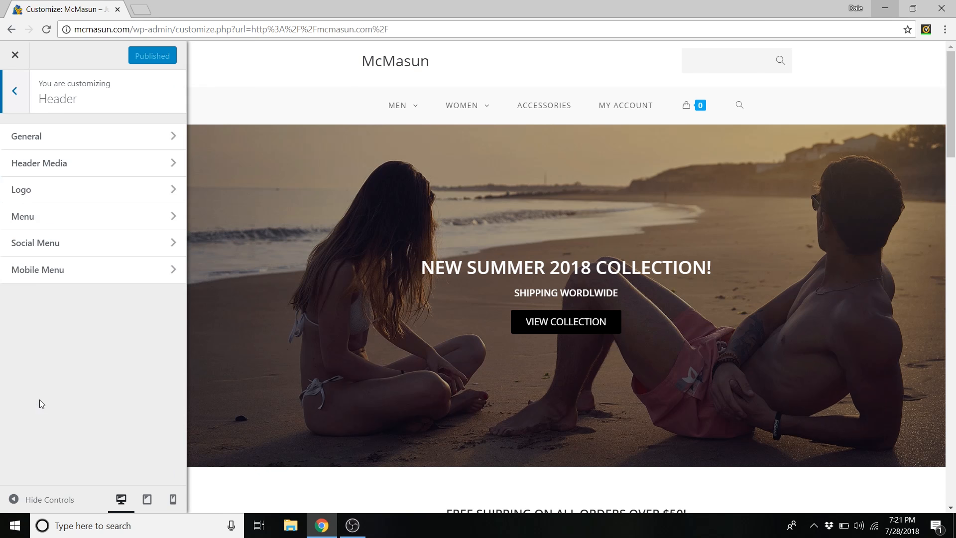
- Lower the header Menu Height to 40 px
left_click(59, 139)
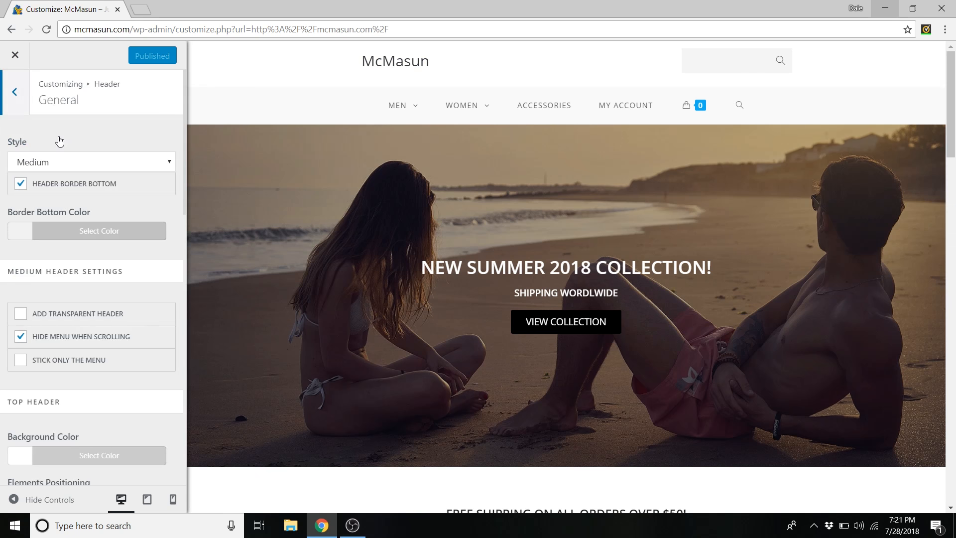
scroll(60, 159, "down", 8)
scroll(95, 228, "down", 2)
scroll(54, 299, "down", 1)
left_click_drag(55, 296, 42, 301)
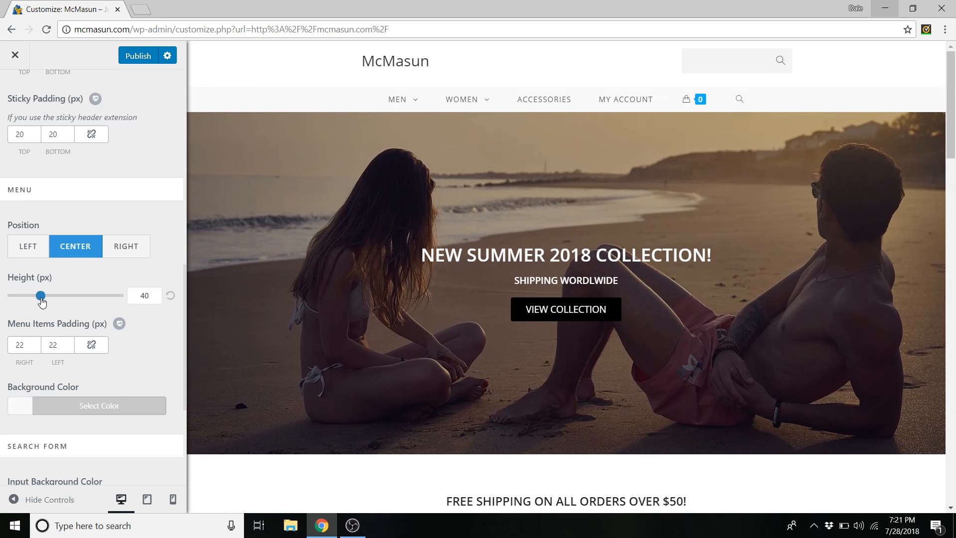
left_click_drag(17, 327, 85, 322)
- Link the menu items' left and right padding and set it to 60 px
left_click(31, 343)
left_click(100, 346)
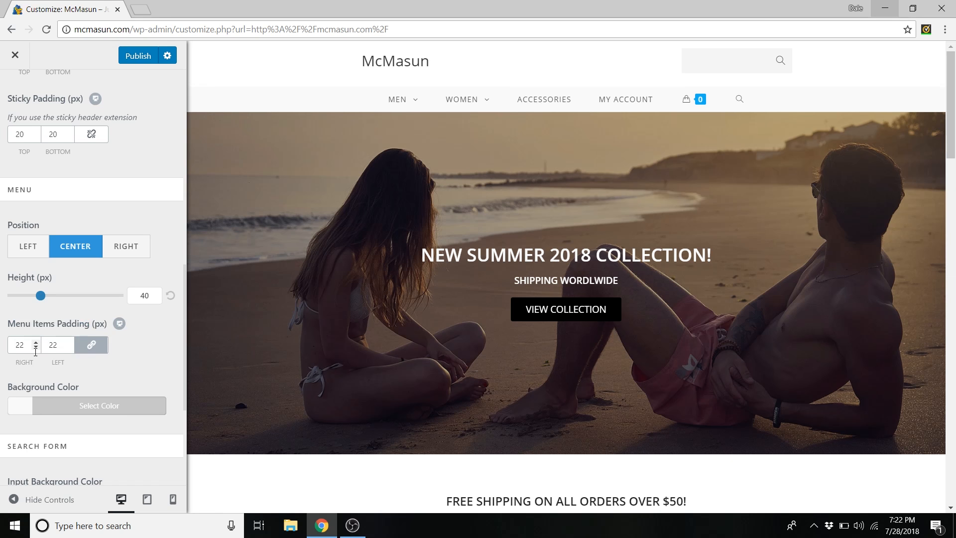
type("60")
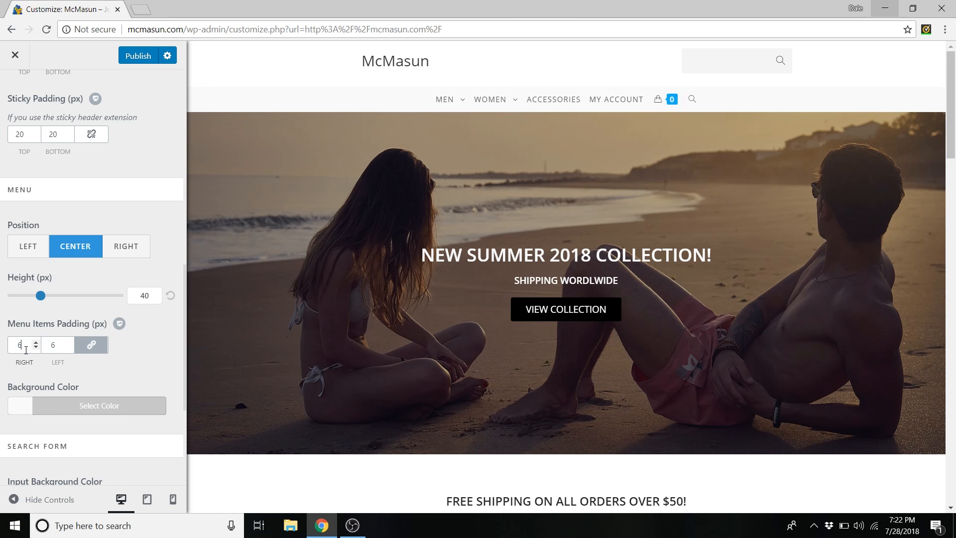
mouse_move(319, 102)
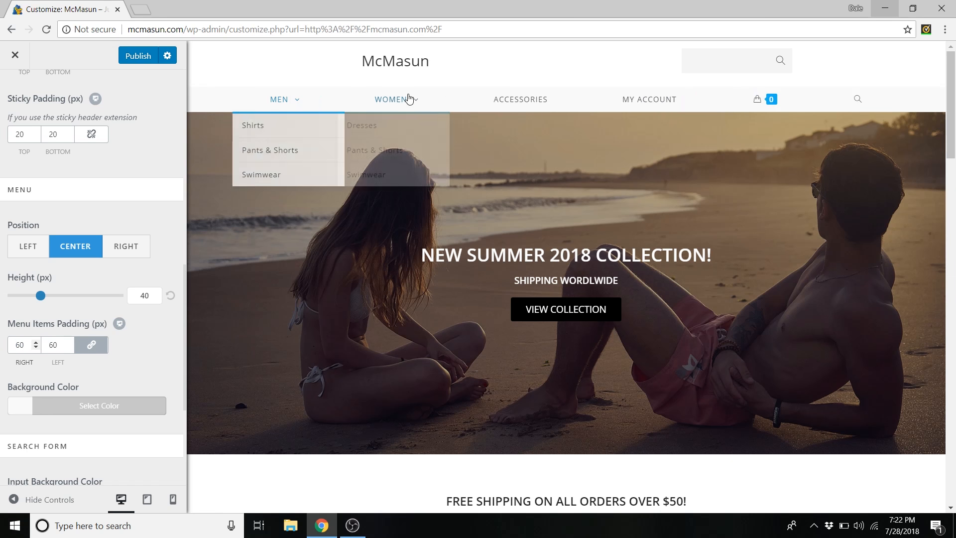
left_click(35, 348)
left_click_drag(35, 348, 36, 345)
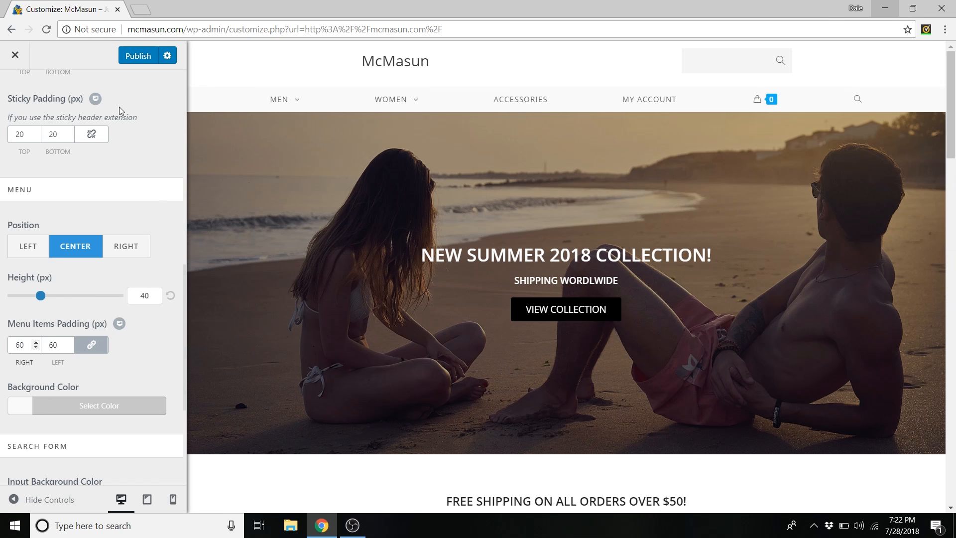
scroll(19, 203, "up", 10)
left_click(16, 103)
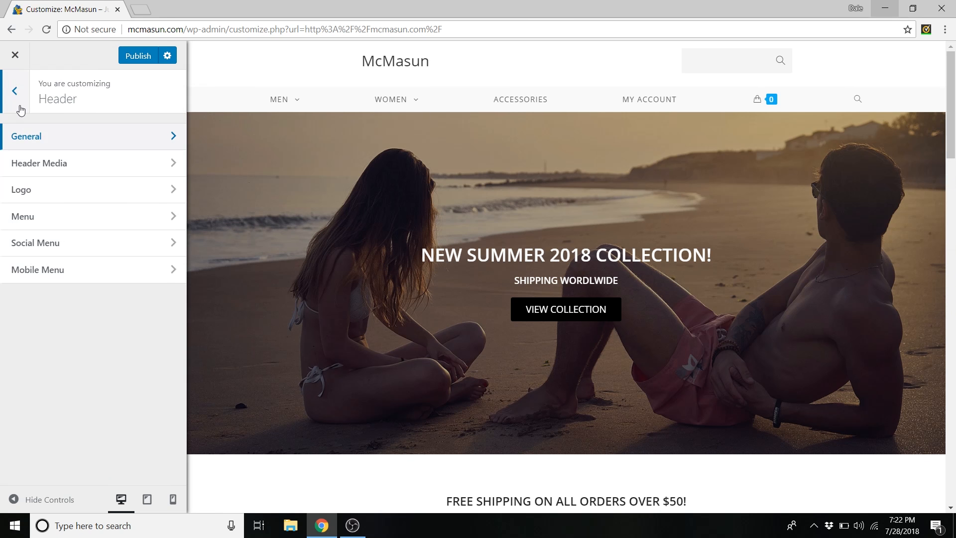
- Set the Mobile Menu Style to Drop Down and test it in the phone-width preview
left_click(42, 278)
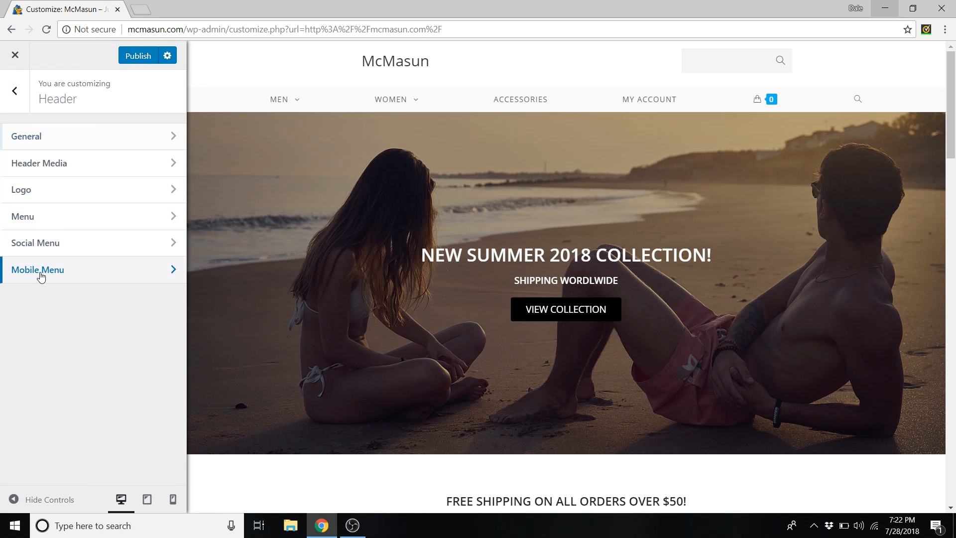
scroll(102, 269, "down", 4)
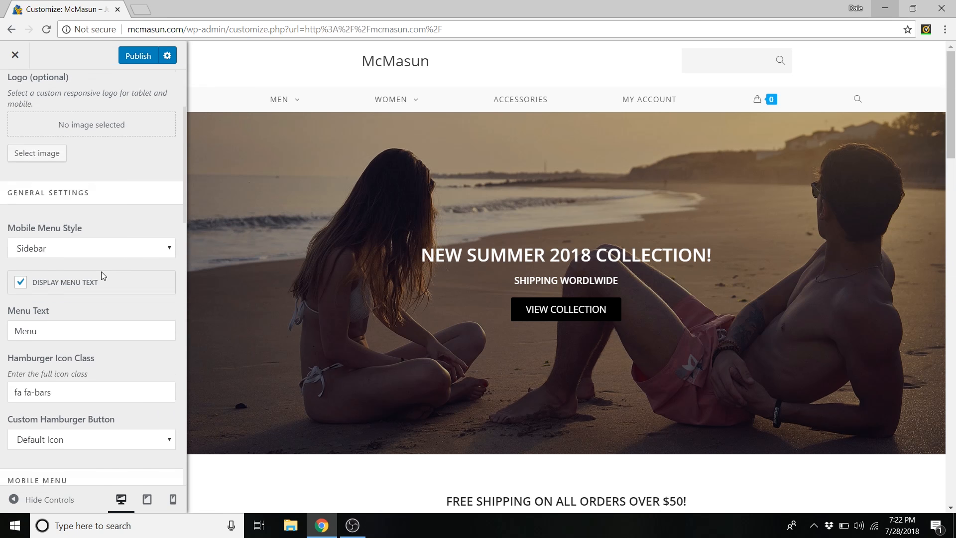
left_click(58, 202)
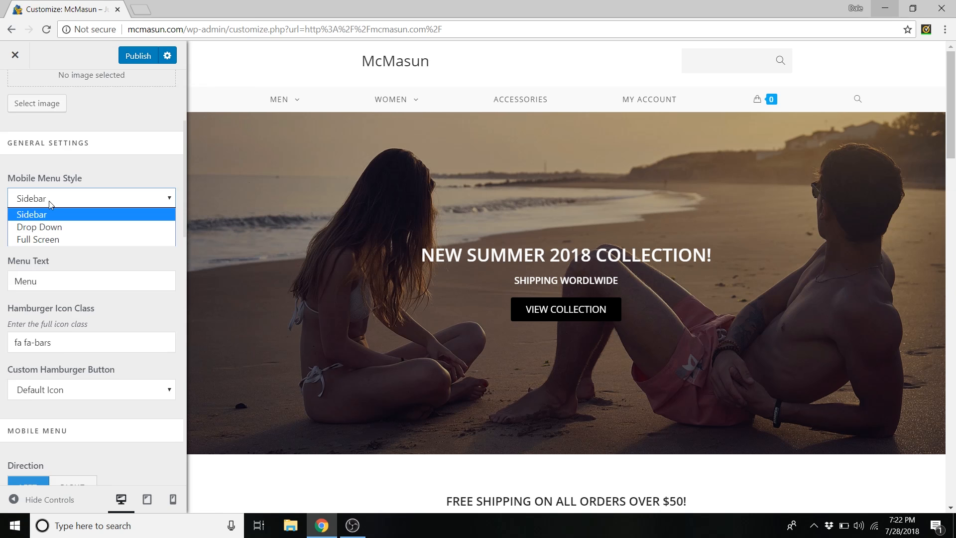
left_click(55, 227)
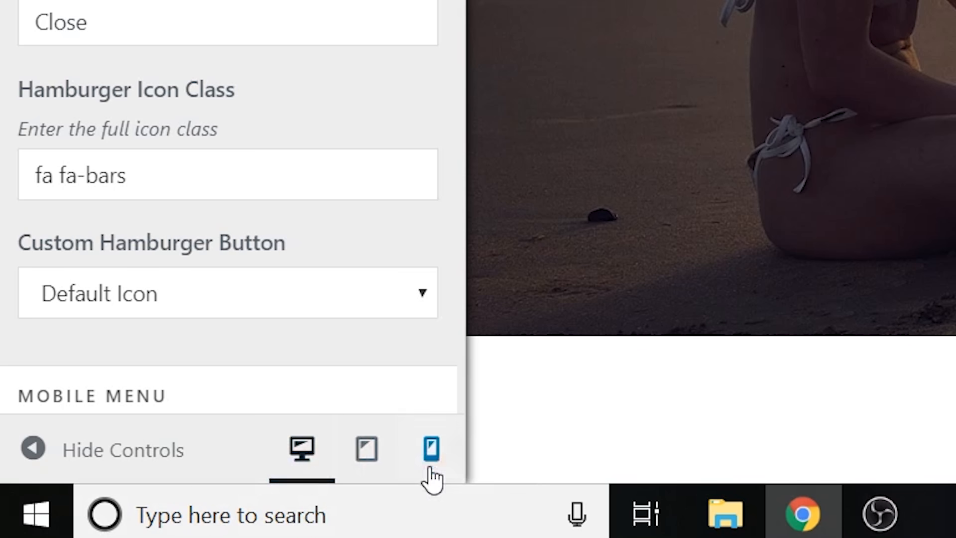
left_click(433, 450)
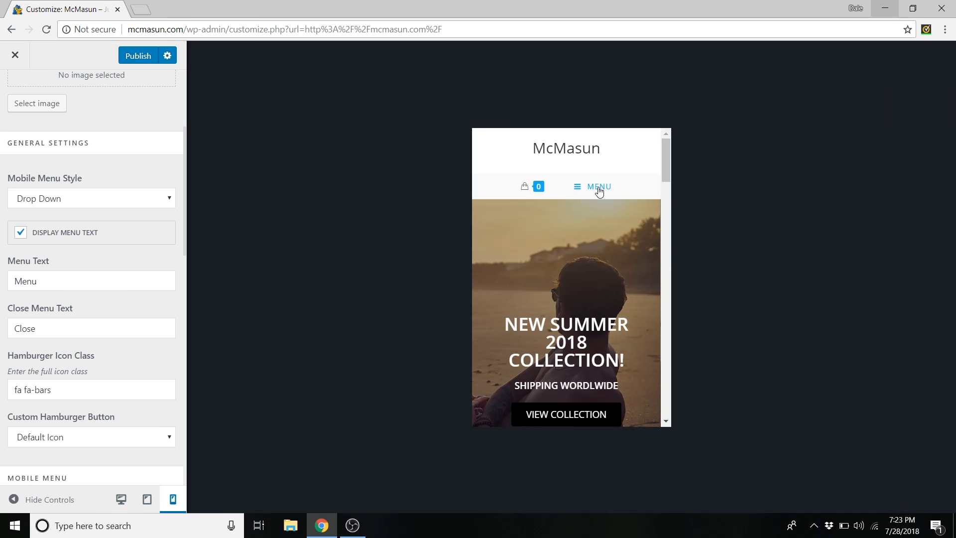
left_click(599, 189)
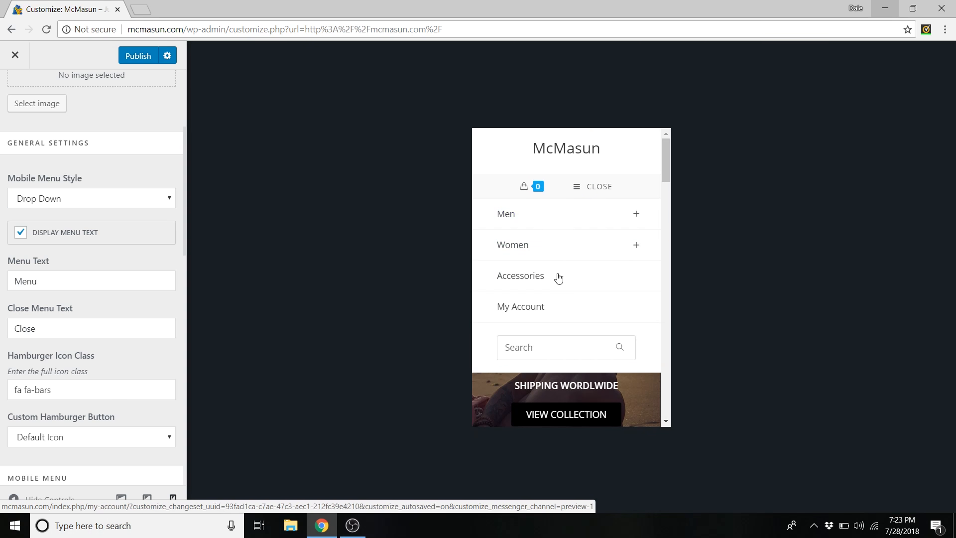
scroll(136, 244, "up", 1)
scroll(99, 279, "down", 1)
scroll(100, 335, "up", 4)
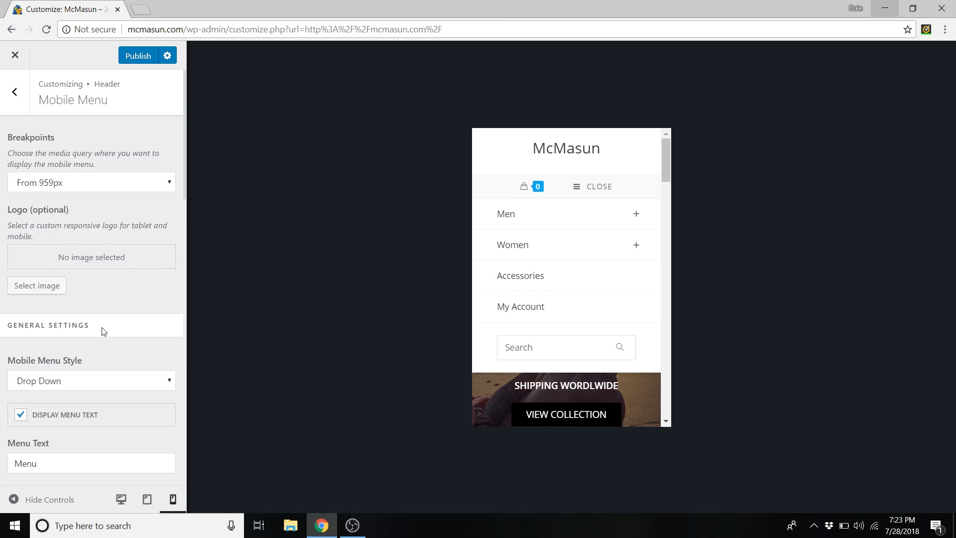
scroll(100, 331, "down", 2)
- Compare the Sidebar style, revert to Drop Down, return to desktop preview and publish
left_click(128, 269)
left_click(42, 285)
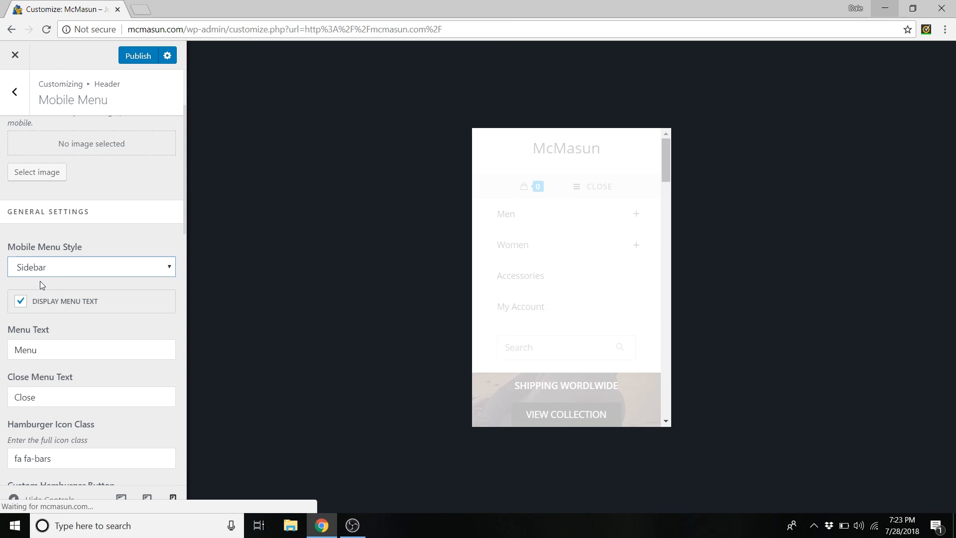
left_click(615, 189)
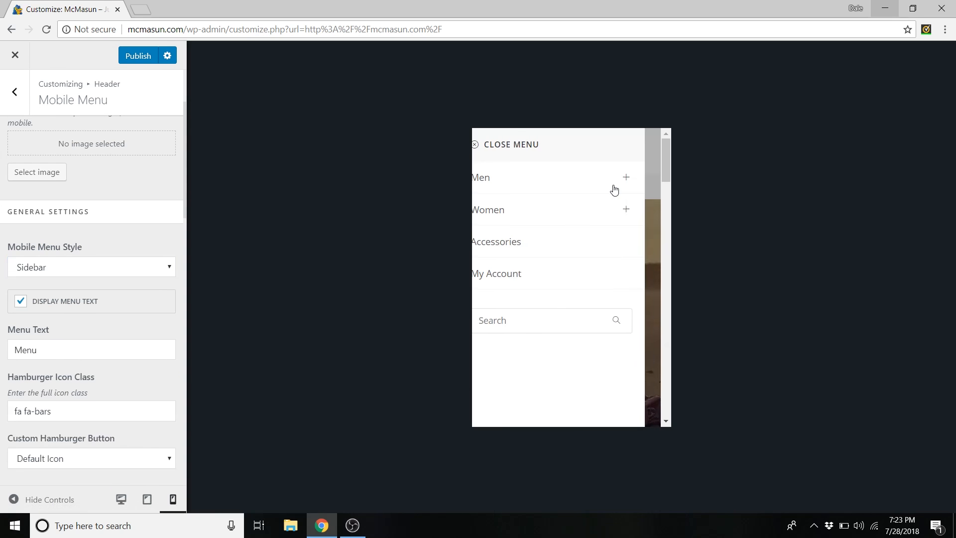
left_click(152, 272)
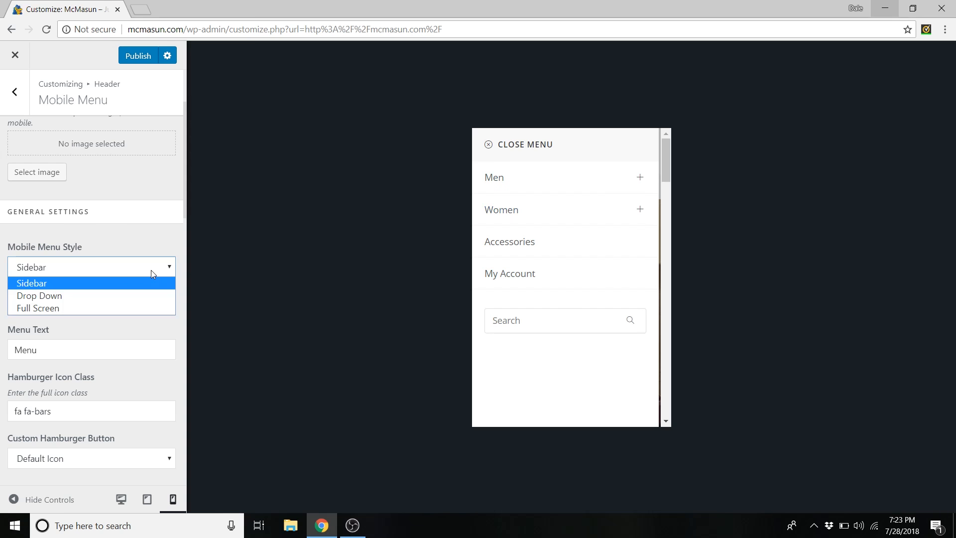
left_click(75, 295)
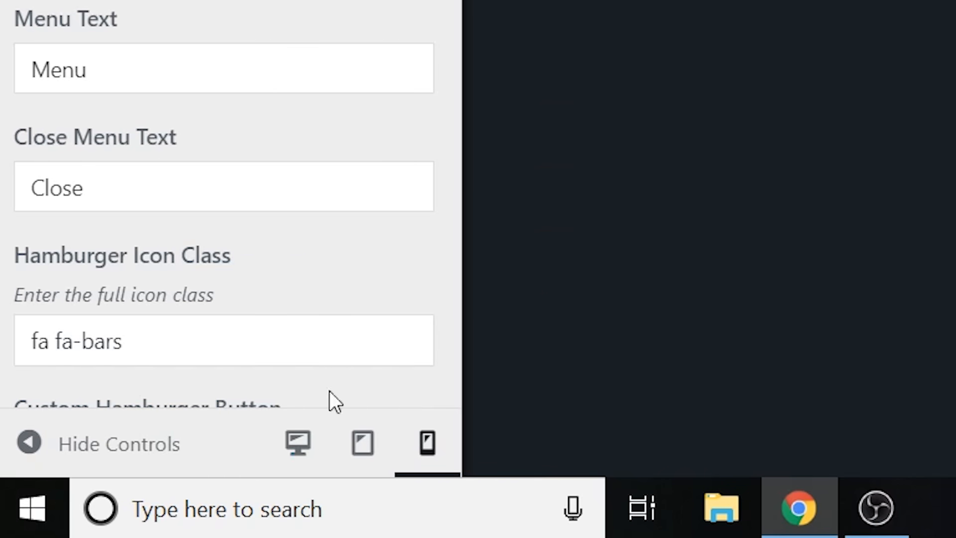
left_click(250, 458)
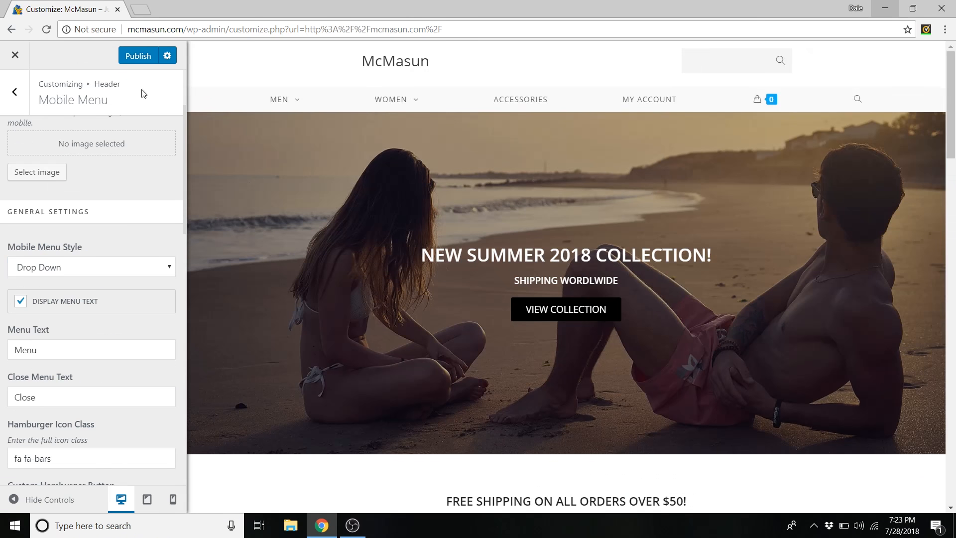
left_click(140, 55)
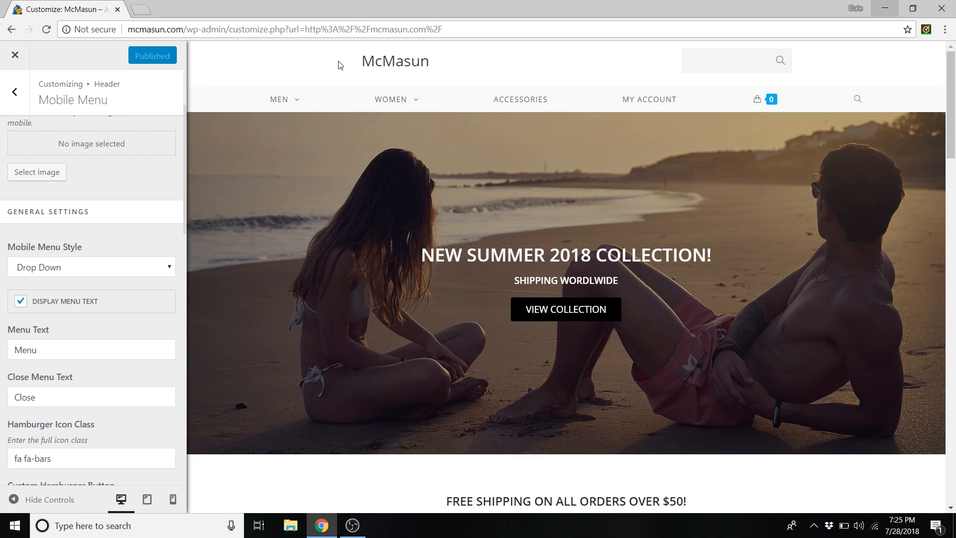
left_click(142, 11)
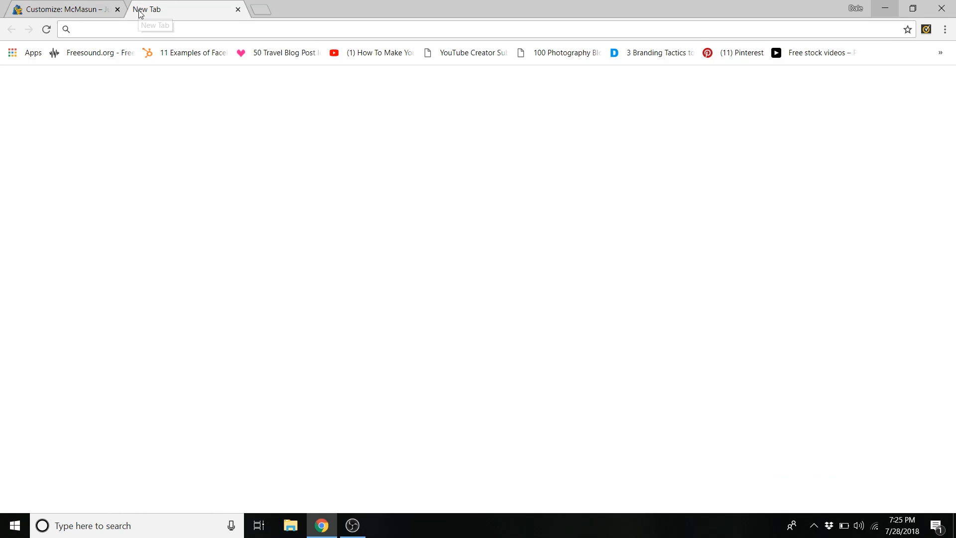
- Load logomakr.com in the new tab
type("logomak")
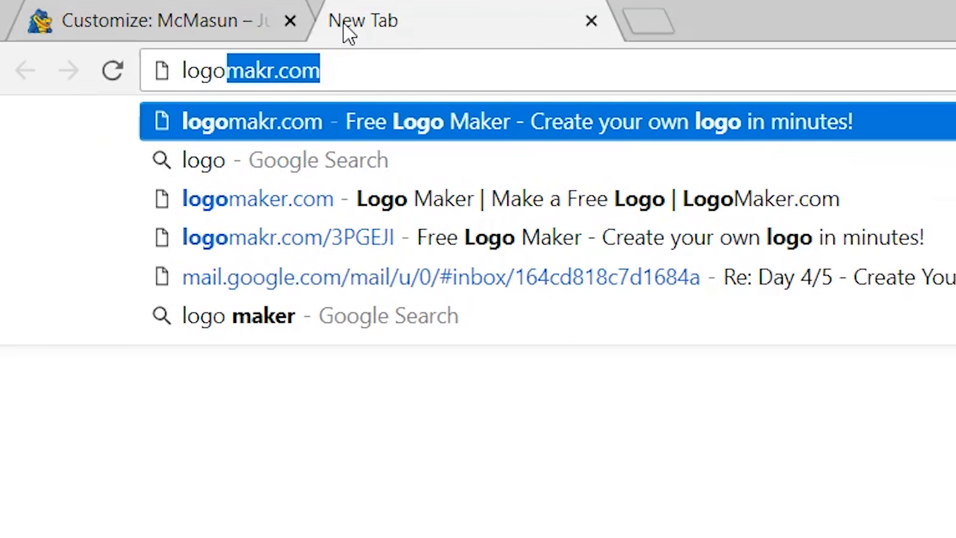
type("r.com")
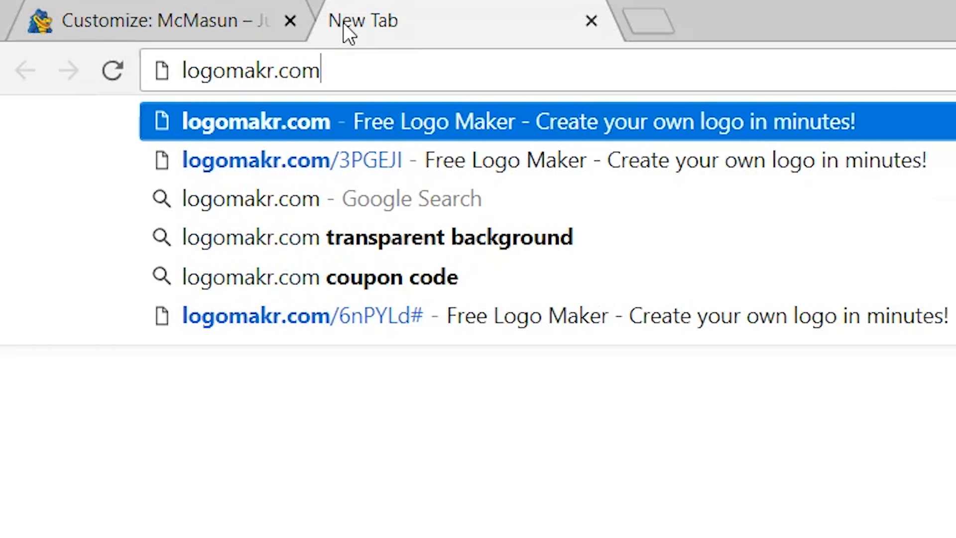
key("Return")
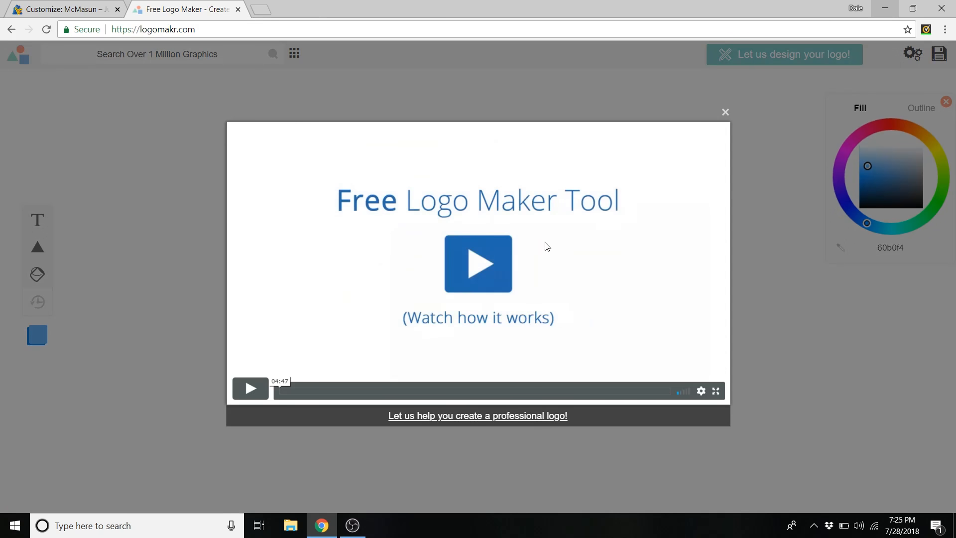
- Close the Logomakr intro video and scroll through the full graphics gallery
left_click(725, 113)
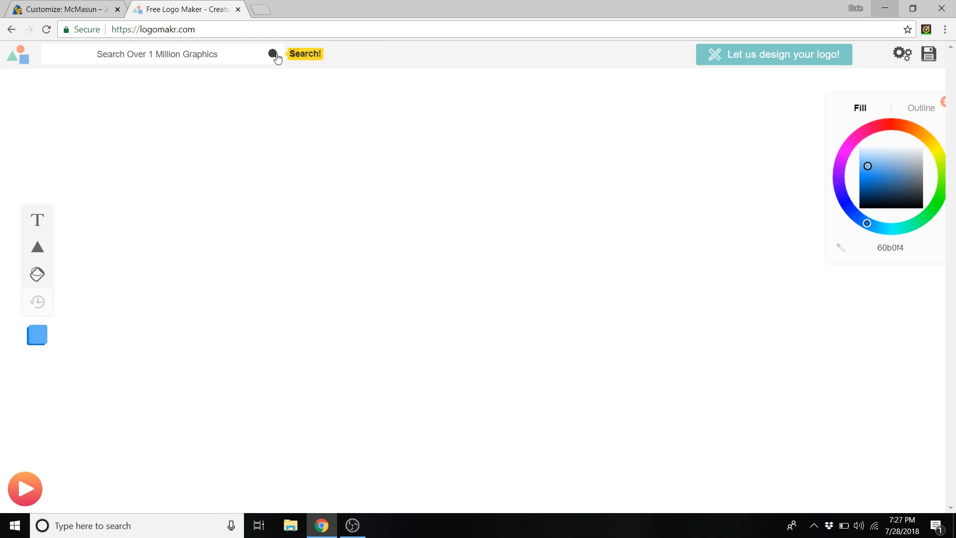
left_click(294, 54)
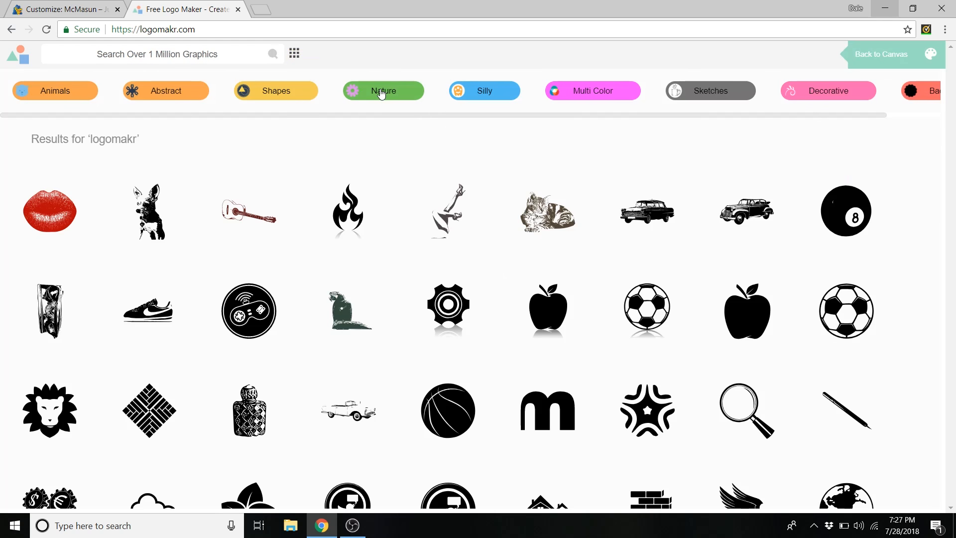
scroll(508, 189, "down", 12)
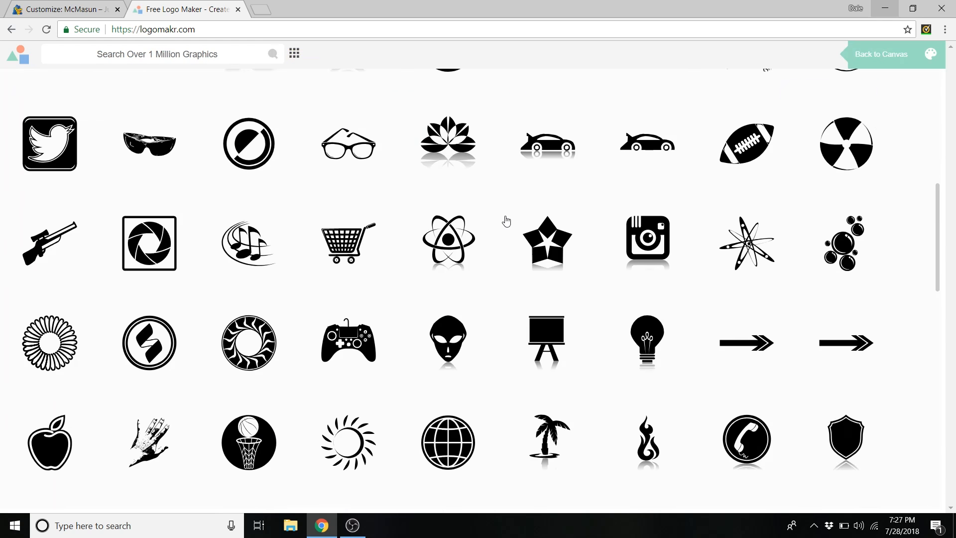
scroll(494, 226, "down", 5)
scroll(492, 228, "up", 10)
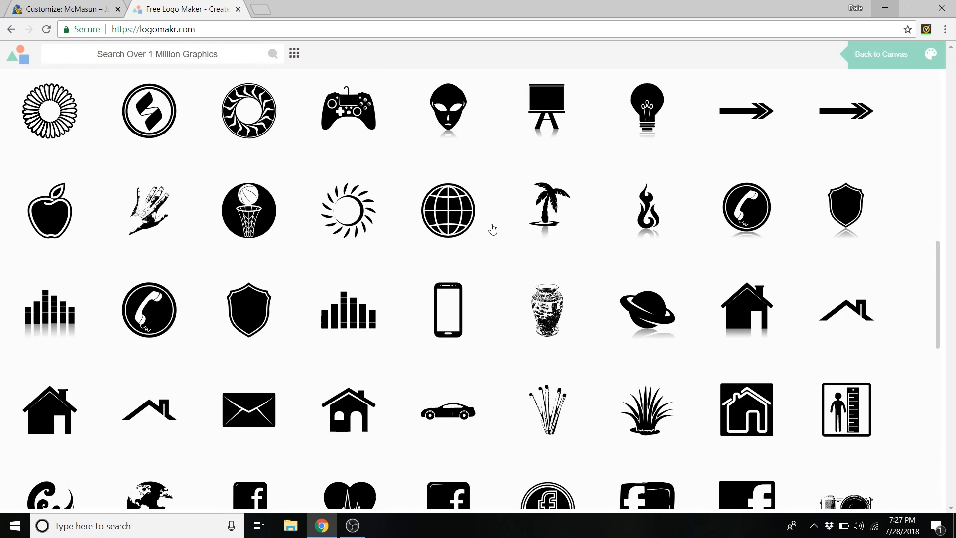
scroll(491, 234, "up", 8)
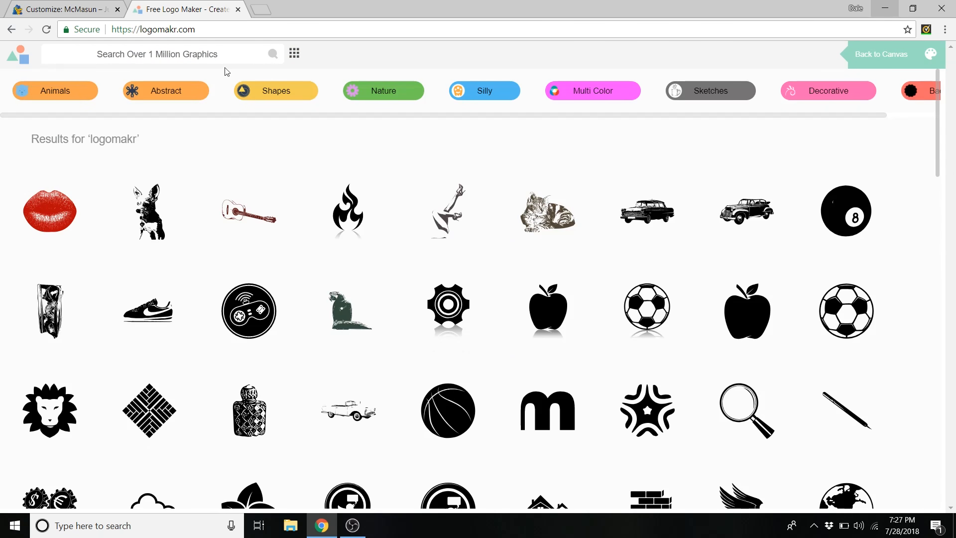
left_click(211, 53)
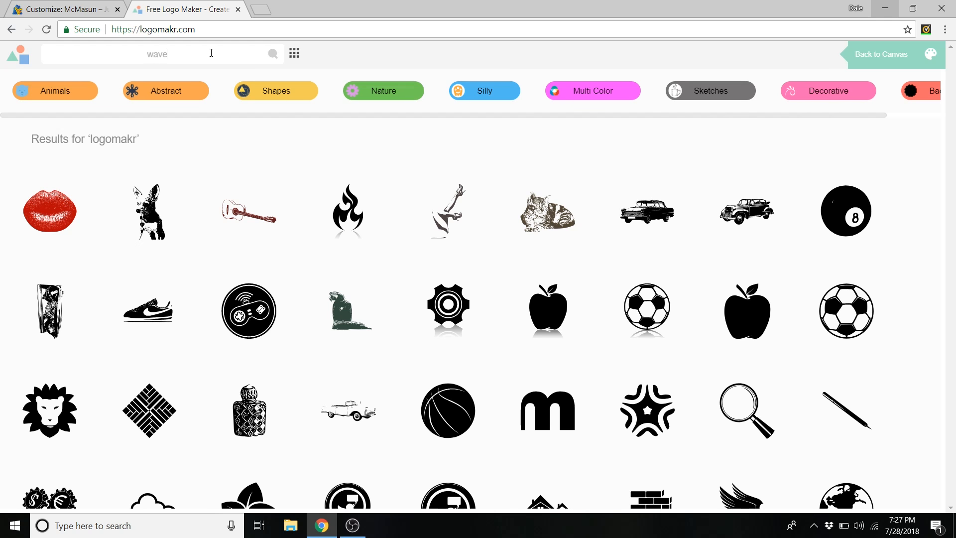
- Search Logomakr graphics for 'wave' and add the black square wave icon to the canvas
key("Return")
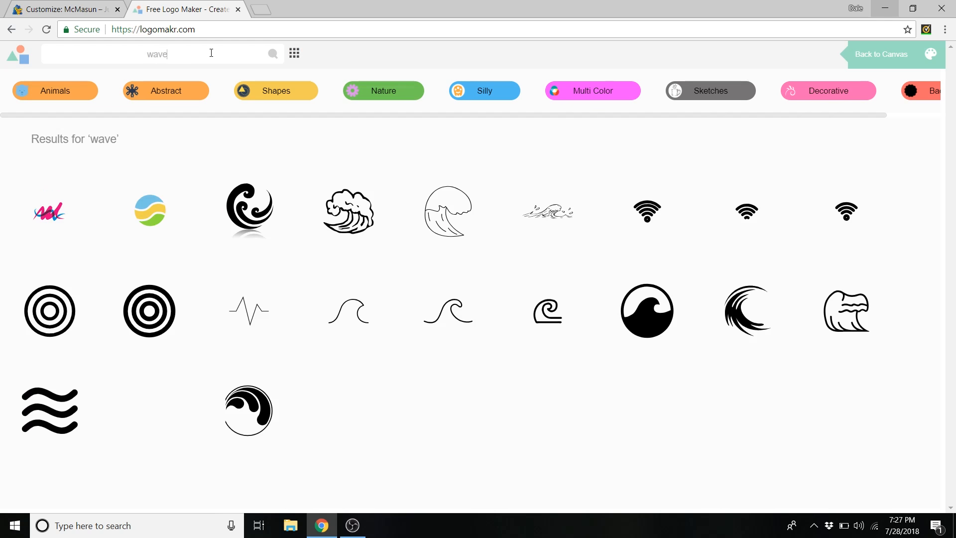
scroll(299, 102, "down", 5)
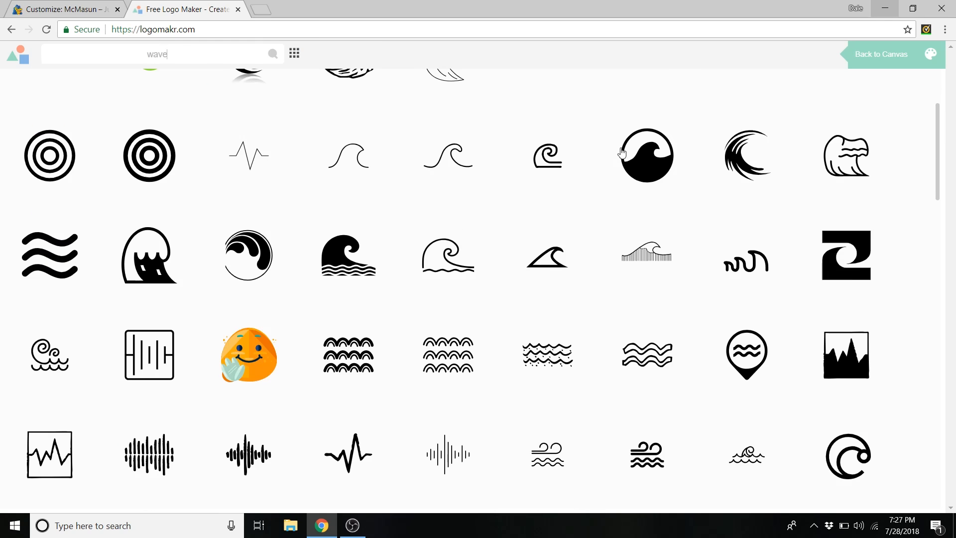
scroll(604, 252, "down", 10)
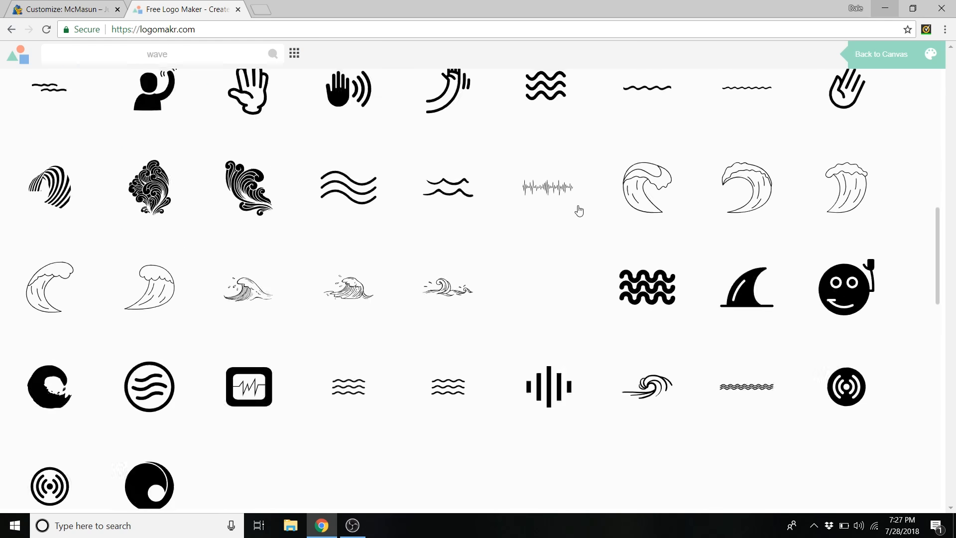
scroll(607, 346, "down", 3)
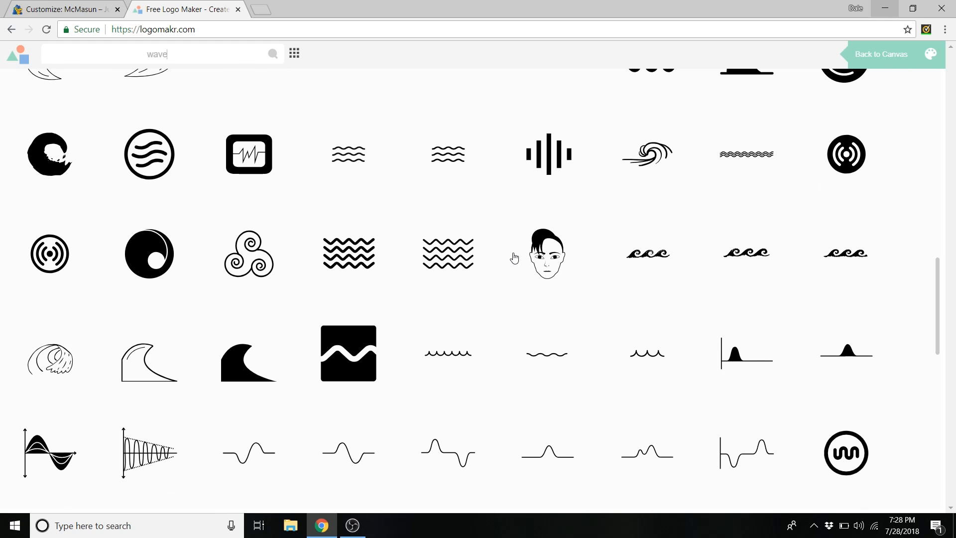
scroll(515, 258, "down", 2)
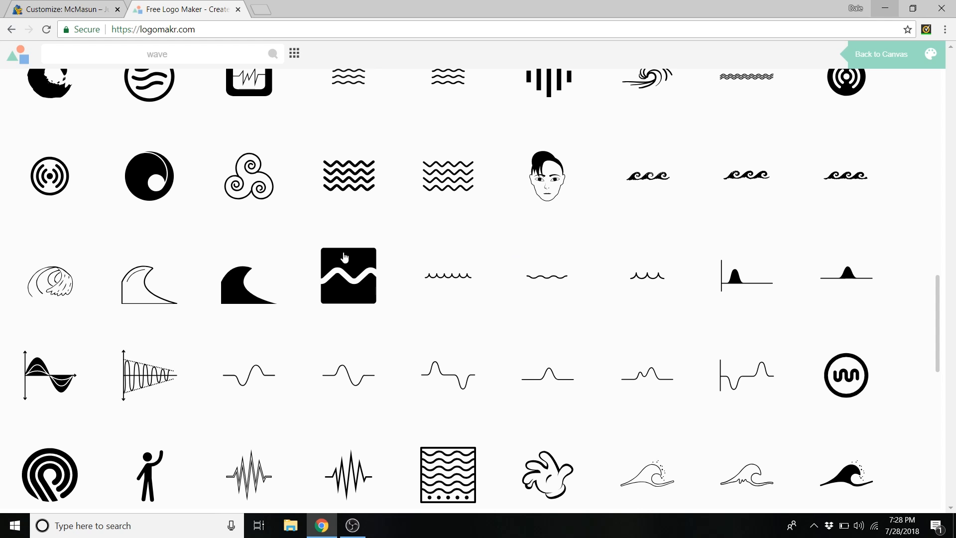
left_click(351, 280)
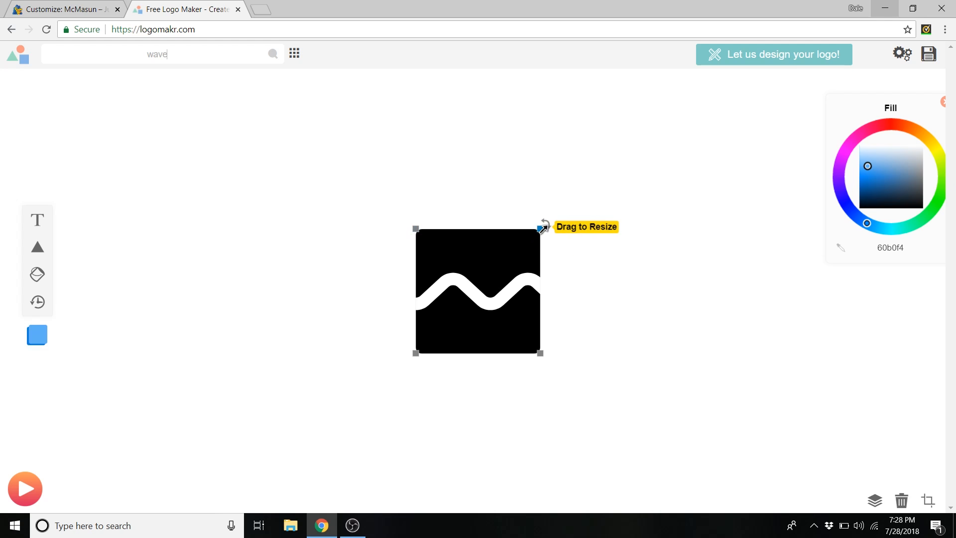
- Enlarge the wave icon and add a 'McMasun' text object
left_click_drag(541, 228, 214, 235)
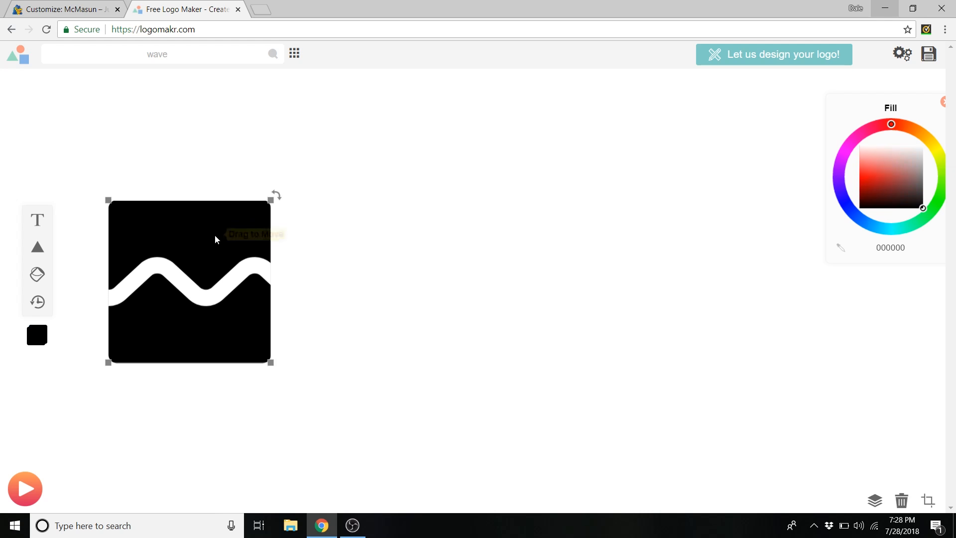
left_click(42, 224)
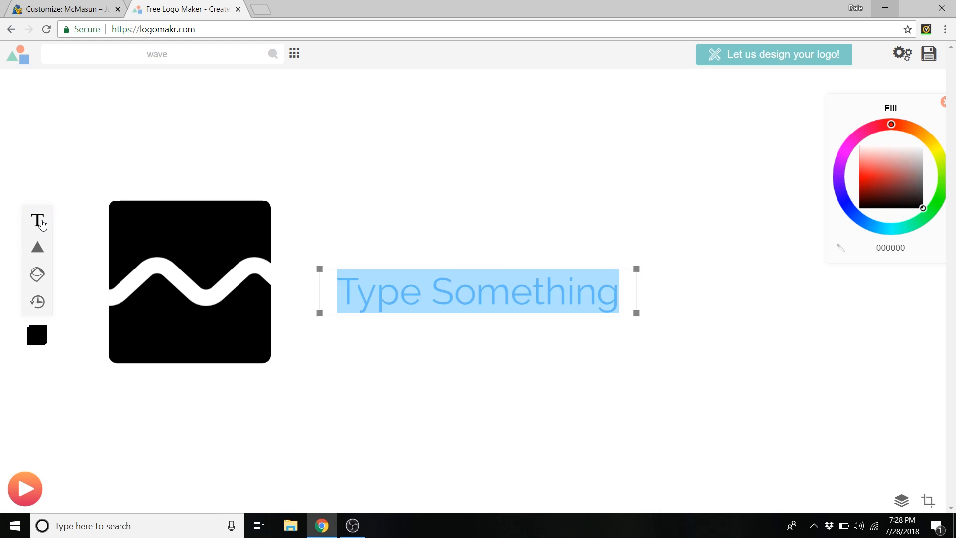
type("McMasun")
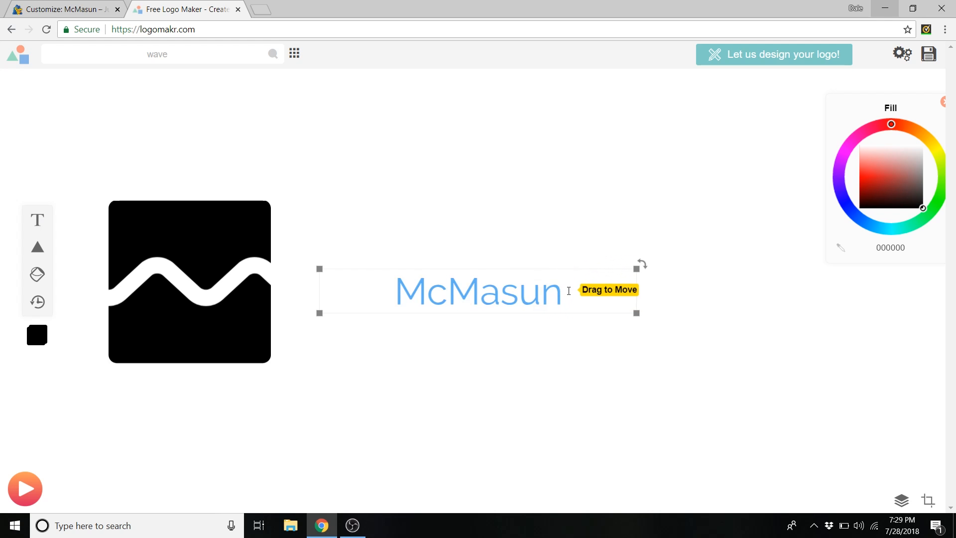
- Make the McMasun text black and large, and place it beside the icon
left_click_drag(895, 180, 939, 212)
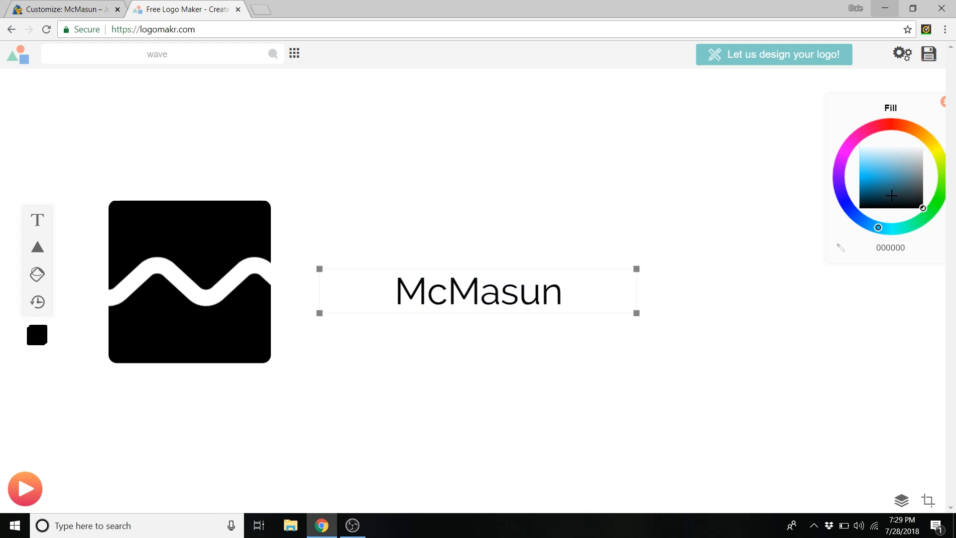
left_click_drag(636, 268, 819, 213)
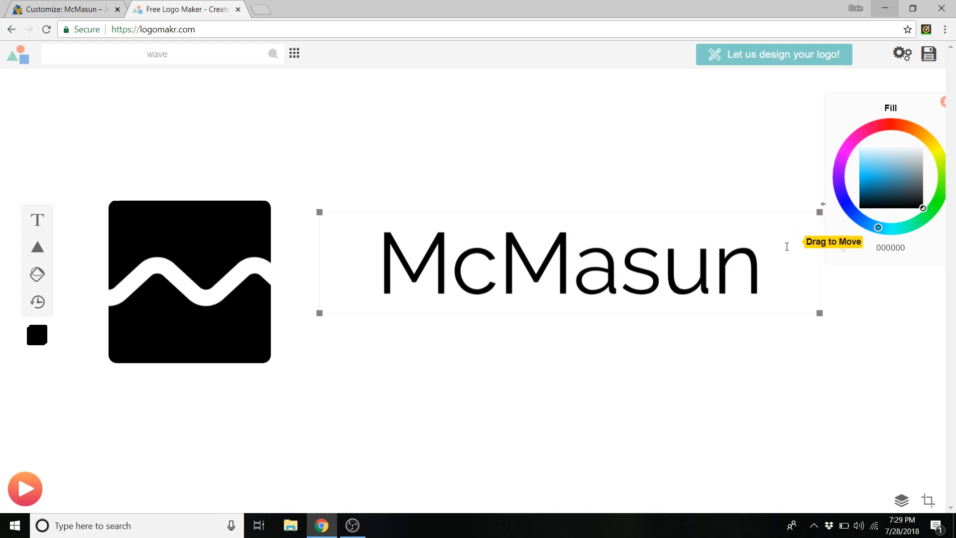
left_click(740, 118)
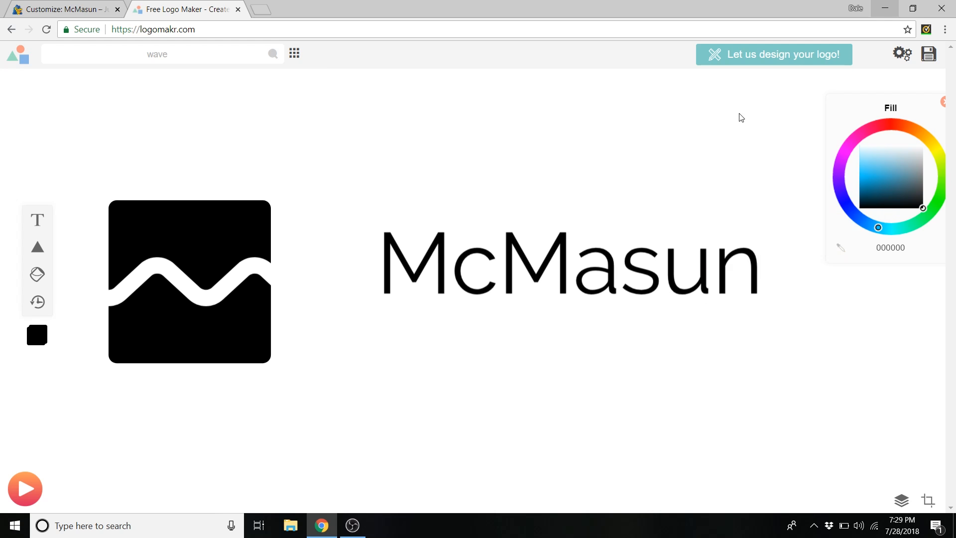
left_click_drag(790, 252, 713, 265)
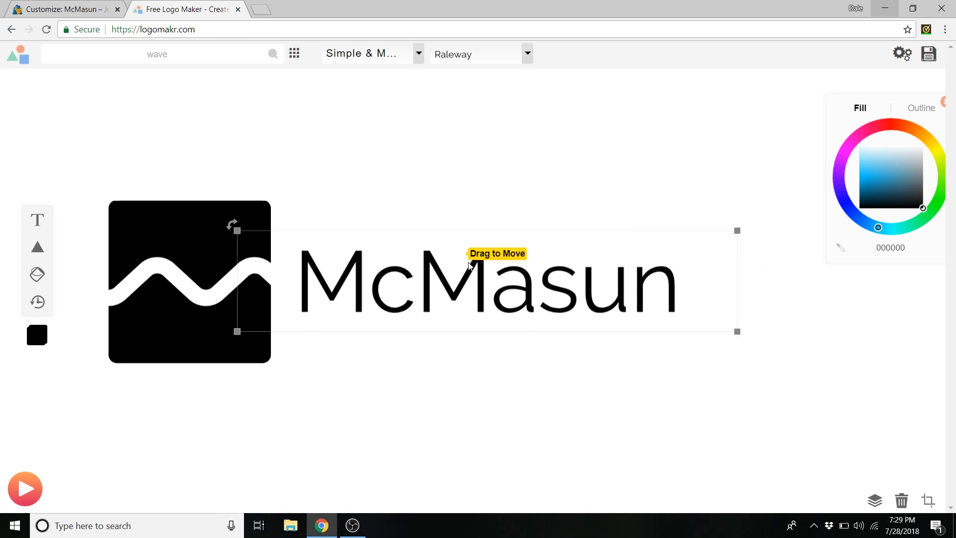
- Try the Bangers font from the Fun & Funky category on McMasun
left_click(419, 53)
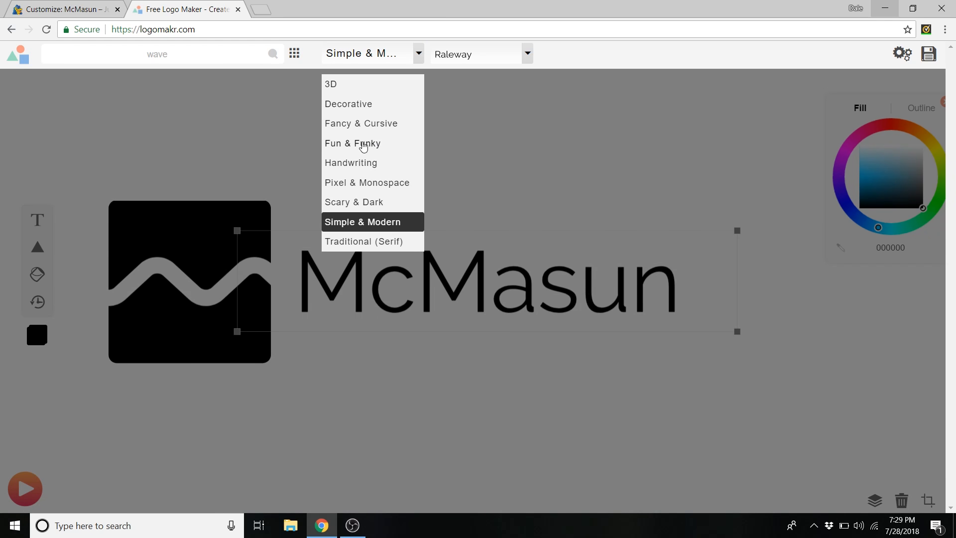
left_click(364, 146)
left_click(519, 54)
scroll(514, 102, "down", 2)
scroll(479, 124, "up", 3)
left_click(455, 124)
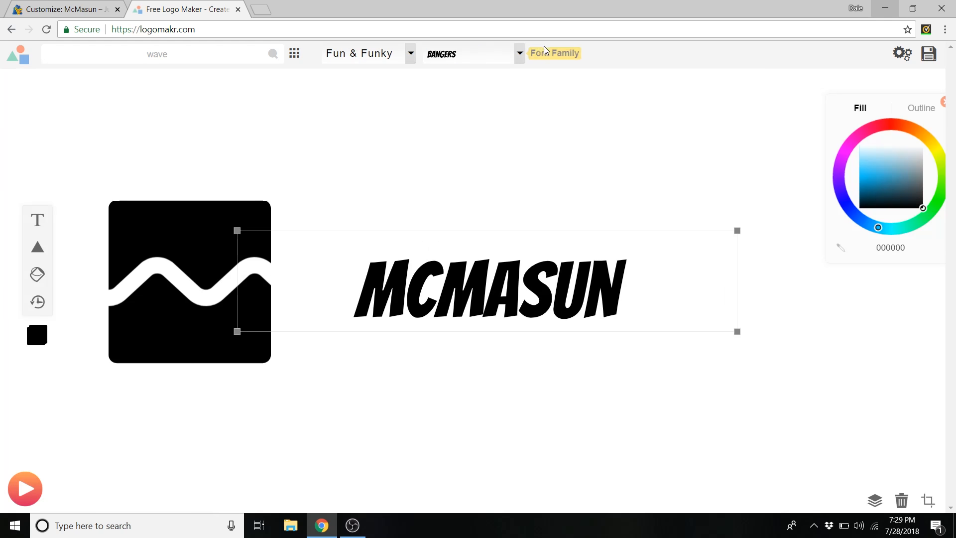
- Switch McMasun to Open Sans Extra Bold from the Simple & Modern category
left_click(411, 55)
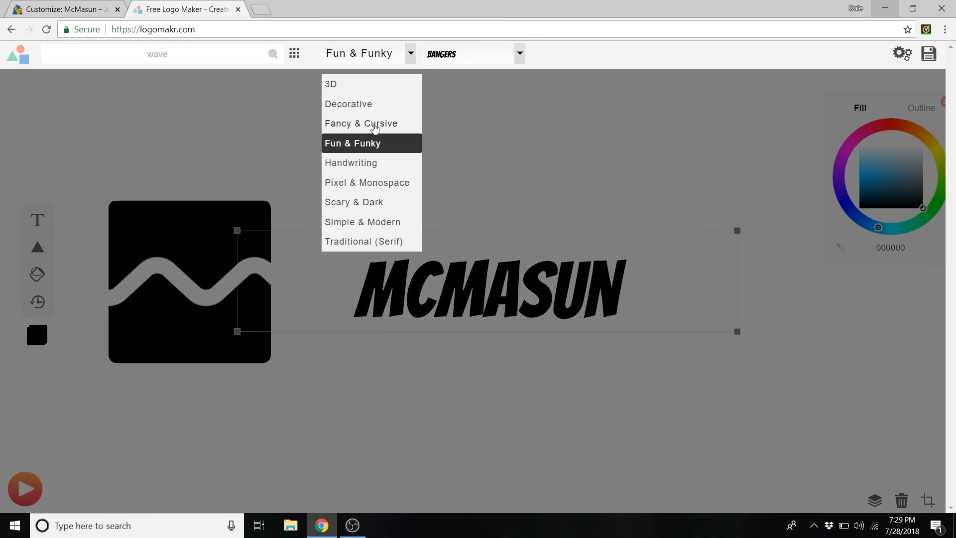
left_click(362, 224)
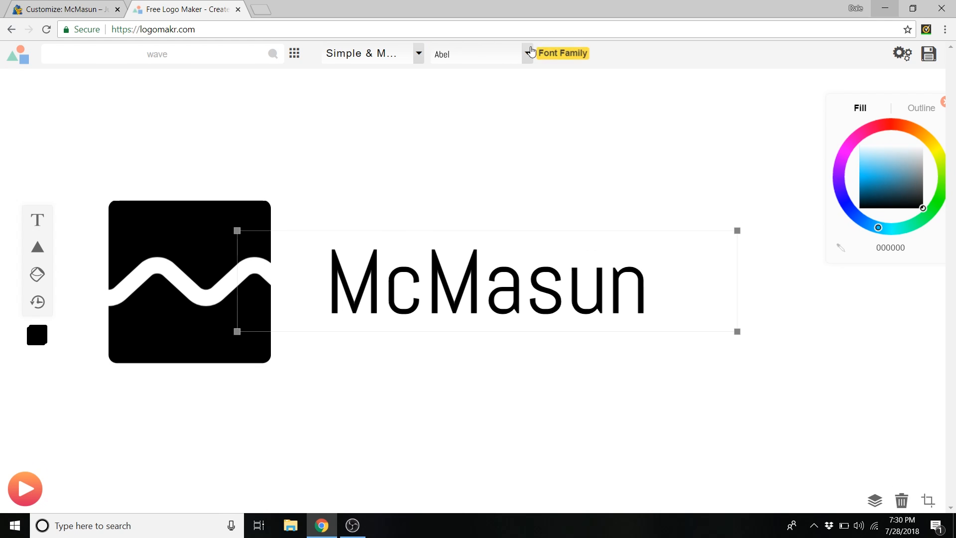
left_click(529, 53)
scroll(504, 99, "down", 3)
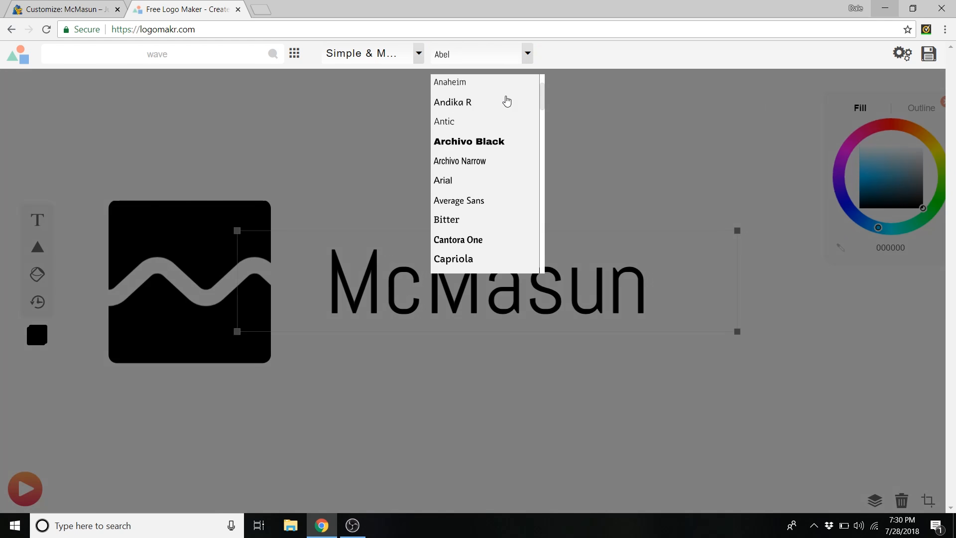
scroll(503, 102, "down", 5)
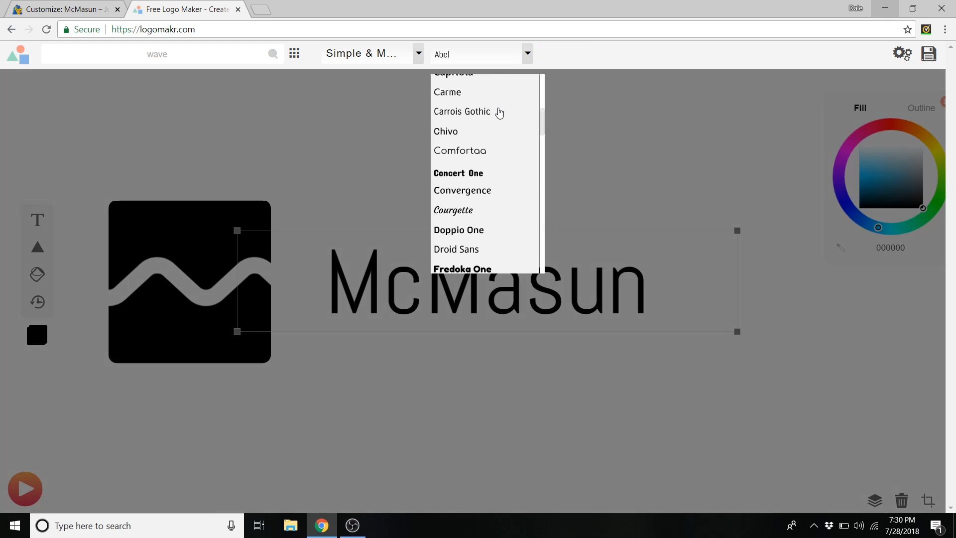
scroll(492, 201, "down", 6)
scroll(492, 205, "up", 3)
scroll(493, 204, "down", 3)
scroll(493, 205, "up", 1)
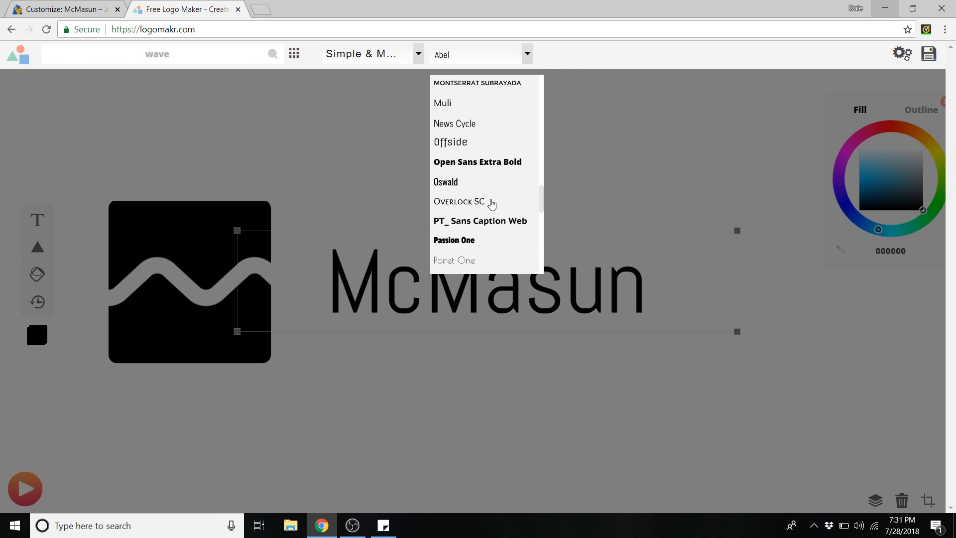
left_click(465, 165)
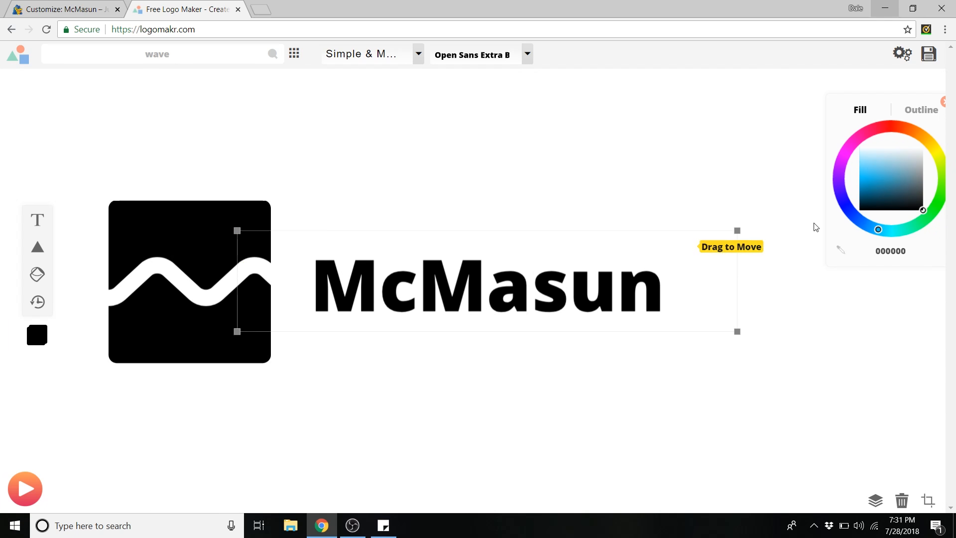
- Enlarge and nudge the McMasun text right, and shrink the wave icon to about 182 px
left_click_drag(739, 230, 815, 185)
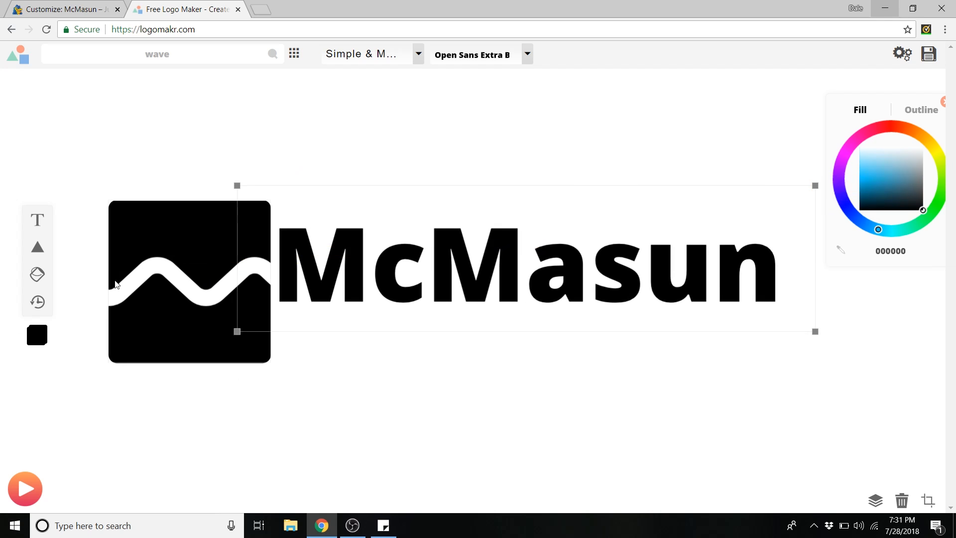
left_click_drag(581, 210, 602, 222)
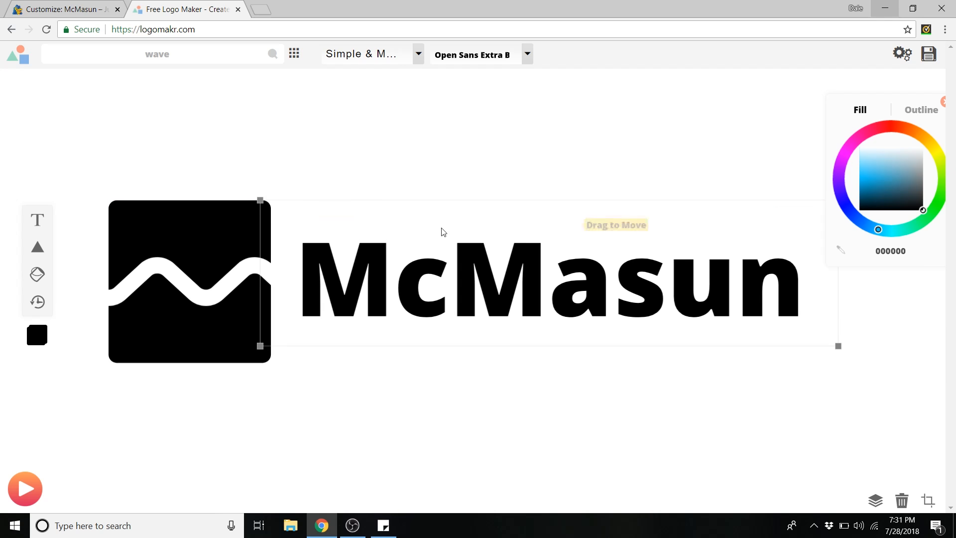
left_click(204, 226)
left_click_drag(271, 200, 240, 238)
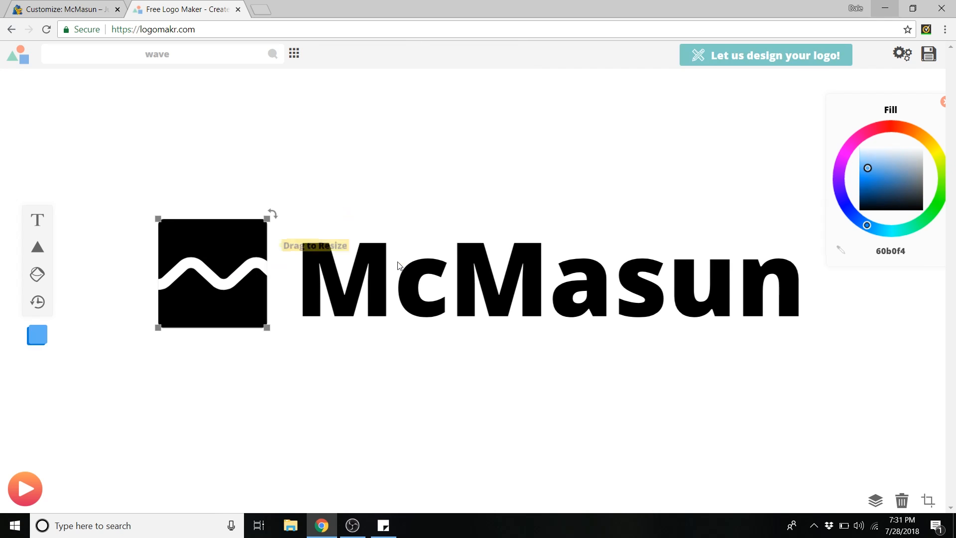
- Enlarge the McMasun text further and move it slightly right
left_click(279, 251)
left_click_drag(260, 200, 216, 183)
left_click_drag(293, 232, 351, 236)
- Shift the icon and text left together and resize the icon to fit the text
left_click_drag(156, 148, 375, 261)
left_click_drag(490, 266, 424, 267)
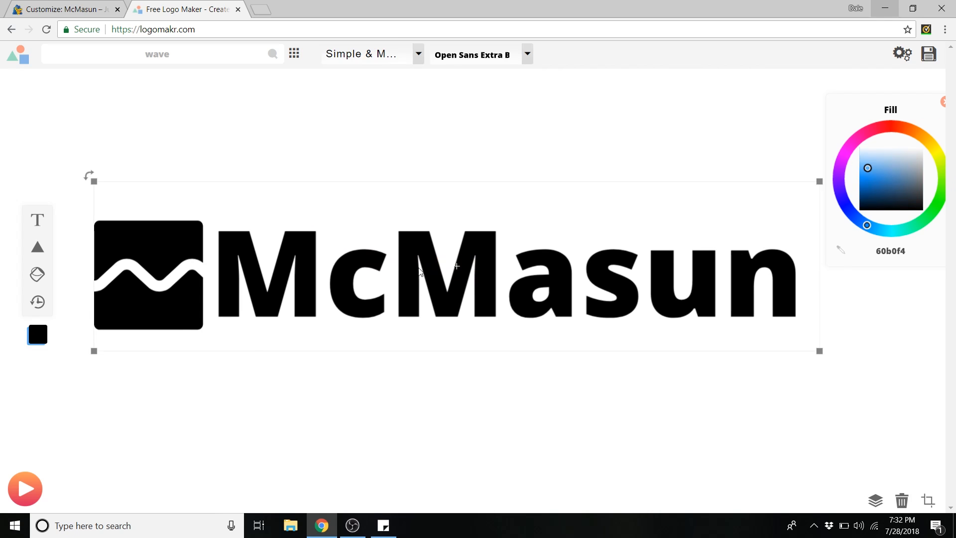
left_click(110, 234)
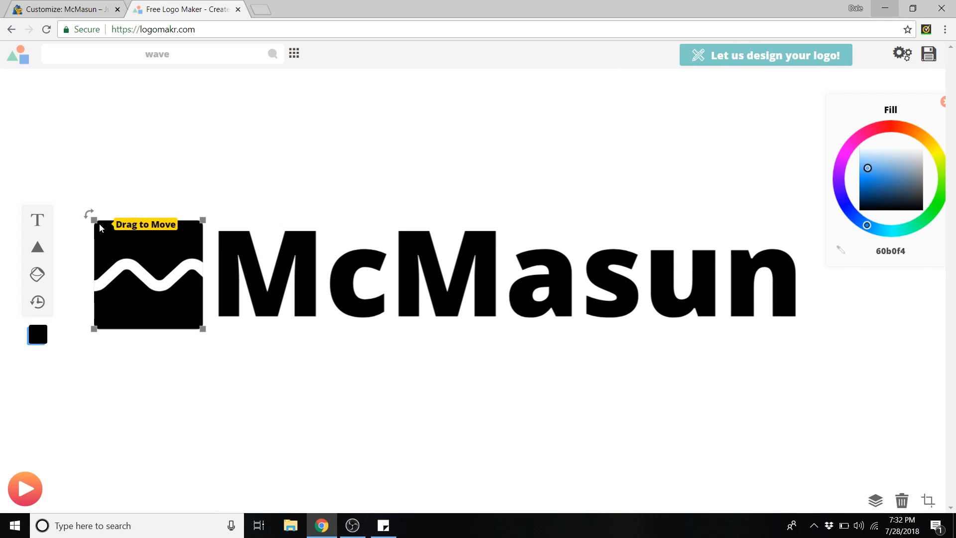
left_click_drag(94, 221, 102, 227)
left_click(294, 196)
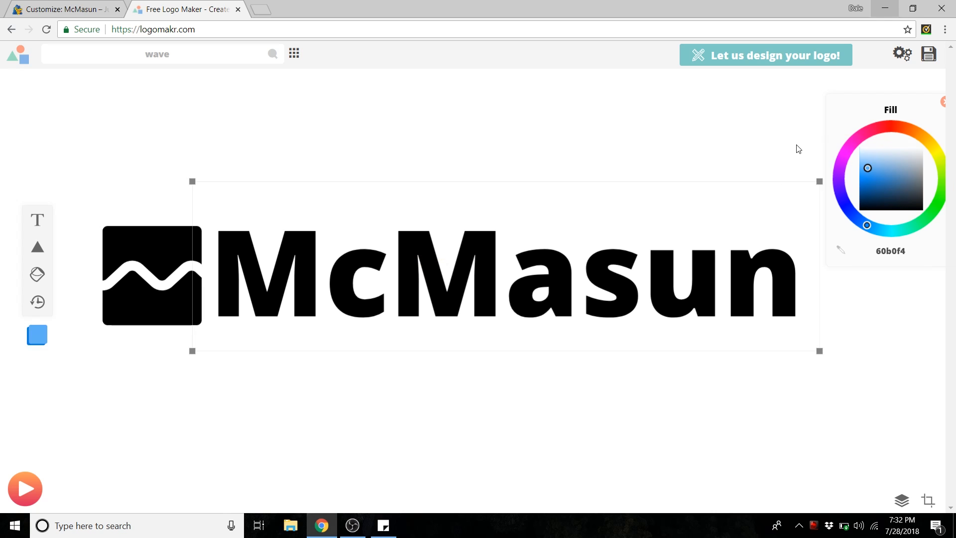
- Download the free low-quality version of the black logo
left_click(929, 55)
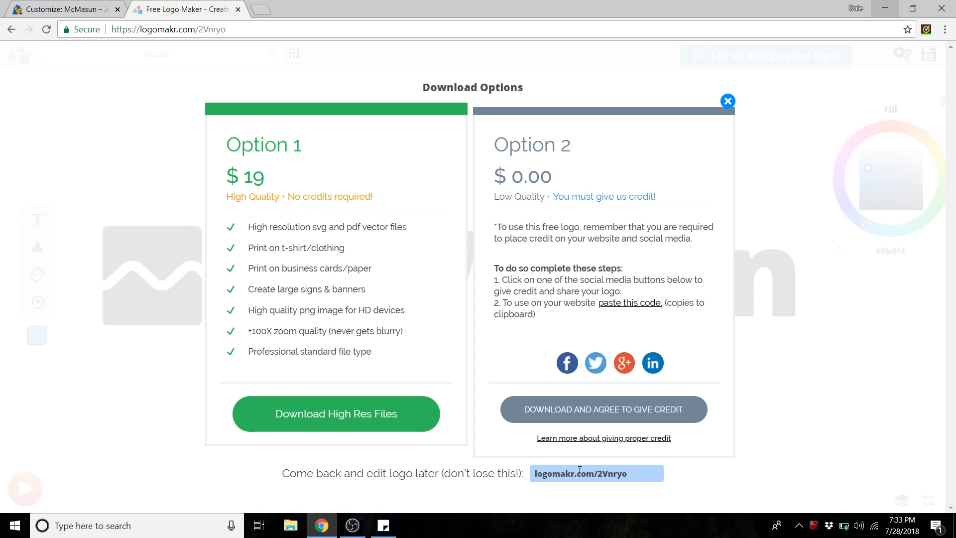
left_click(611, 414)
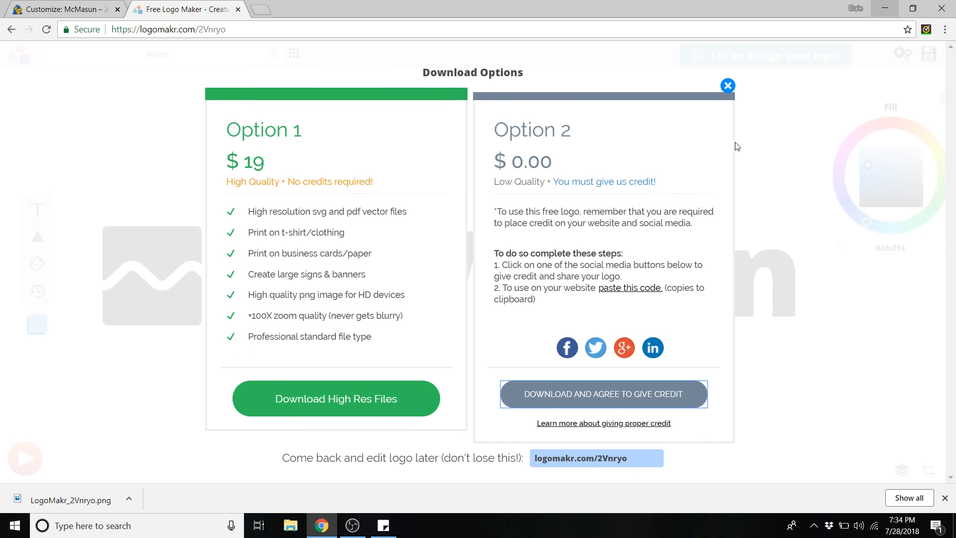
left_click(727, 87)
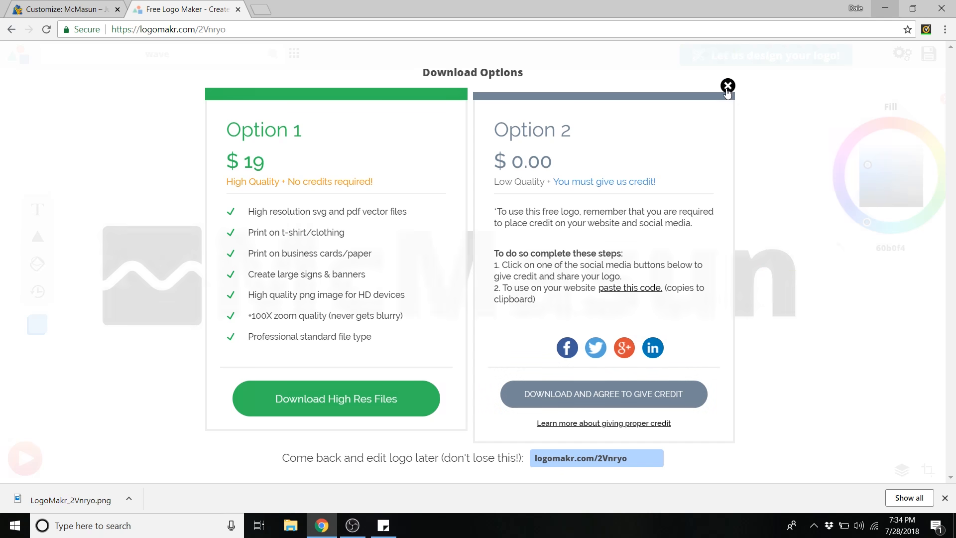
- Recolour the whole logo white (ffffff) and download the free version, agreeing to give credit
left_click_drag(111, 144, 471, 299)
left_click_drag(876, 175, 929, 135)
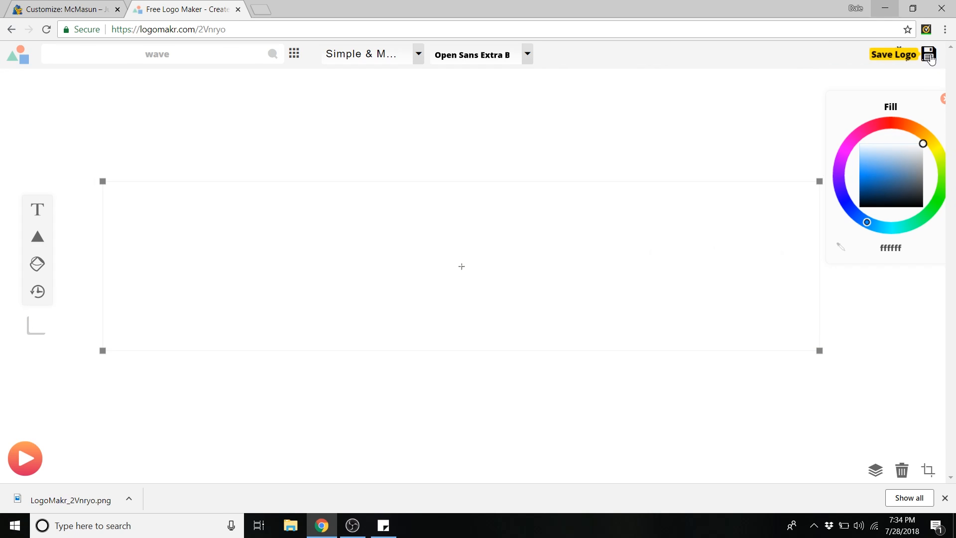
left_click(929, 54)
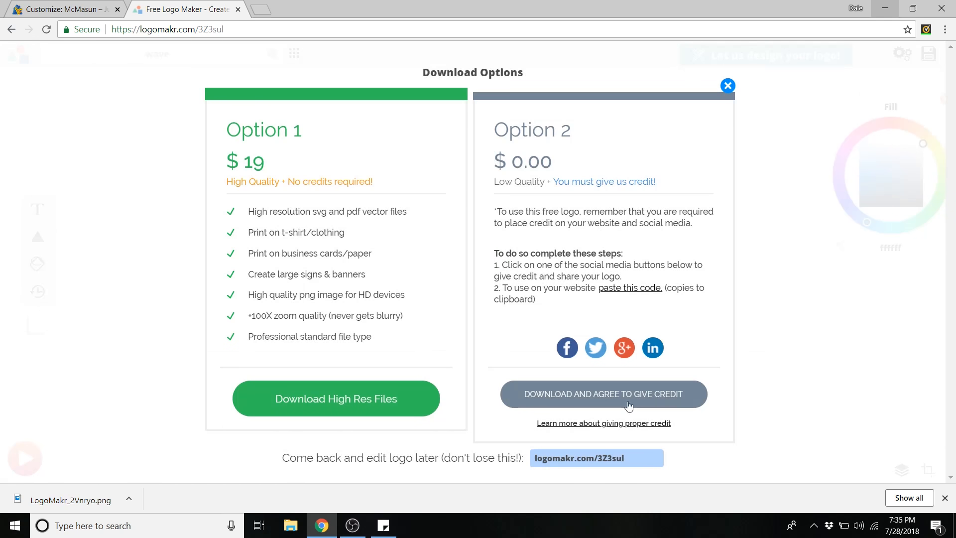
left_click(592, 396)
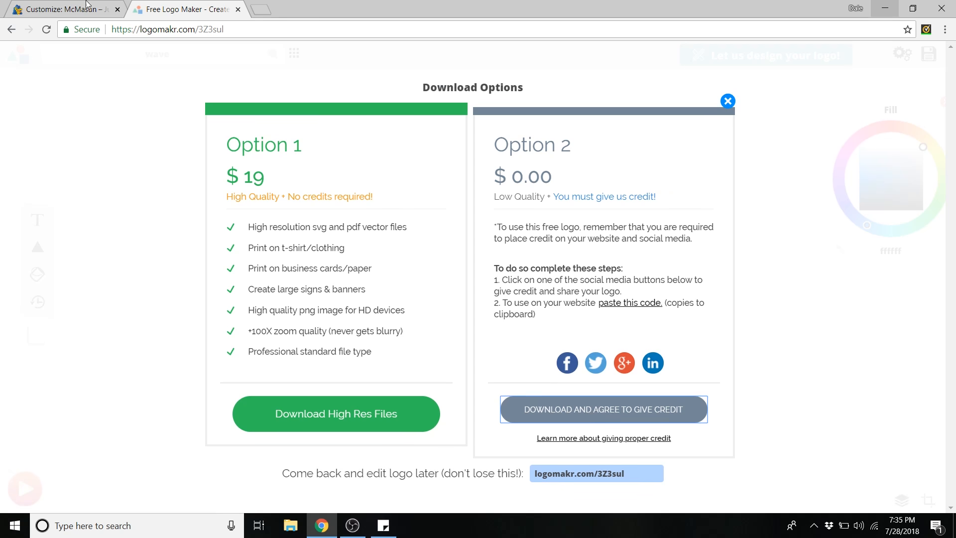
left_click(50, 7)
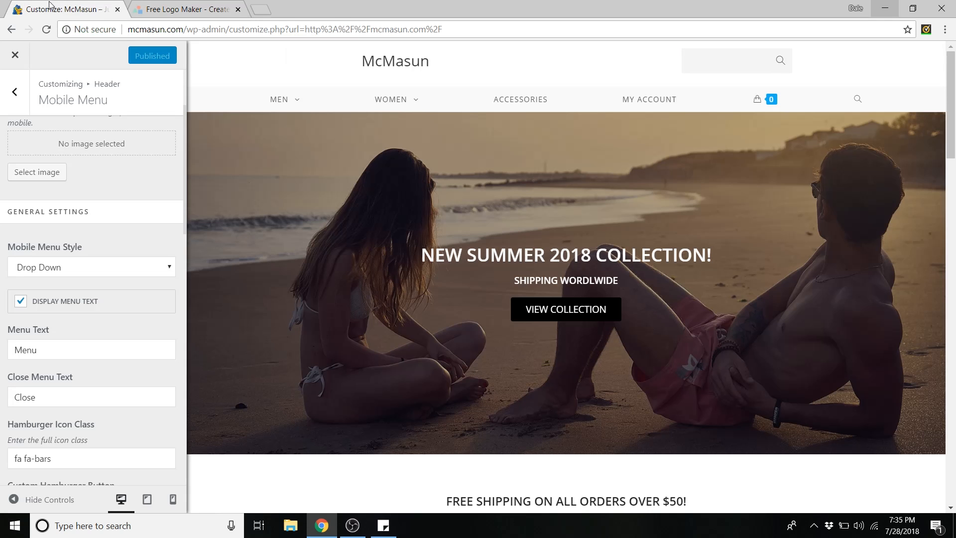
- Upload 'Long BLACK Logo' from the Logos folder via the header's Select logo dialog
left_click(15, 92)
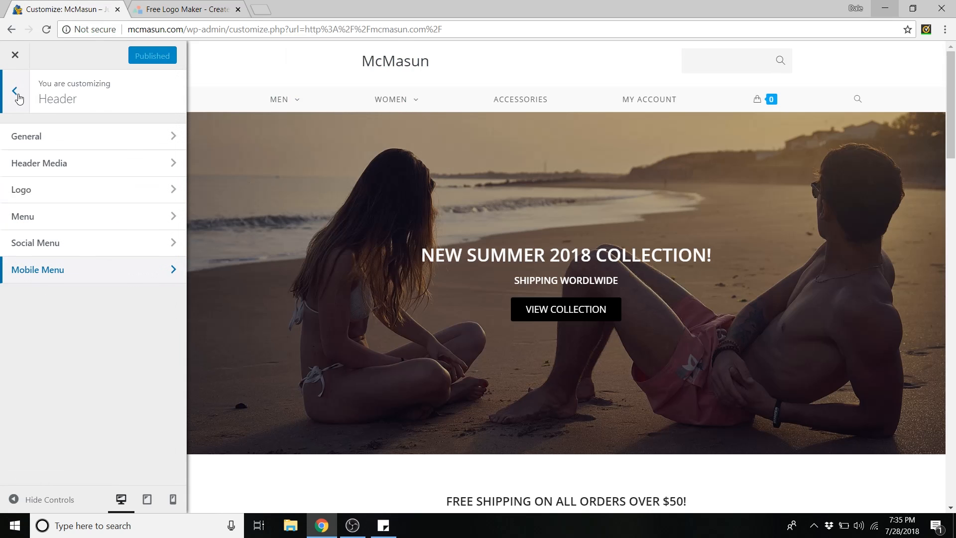
left_click(51, 196)
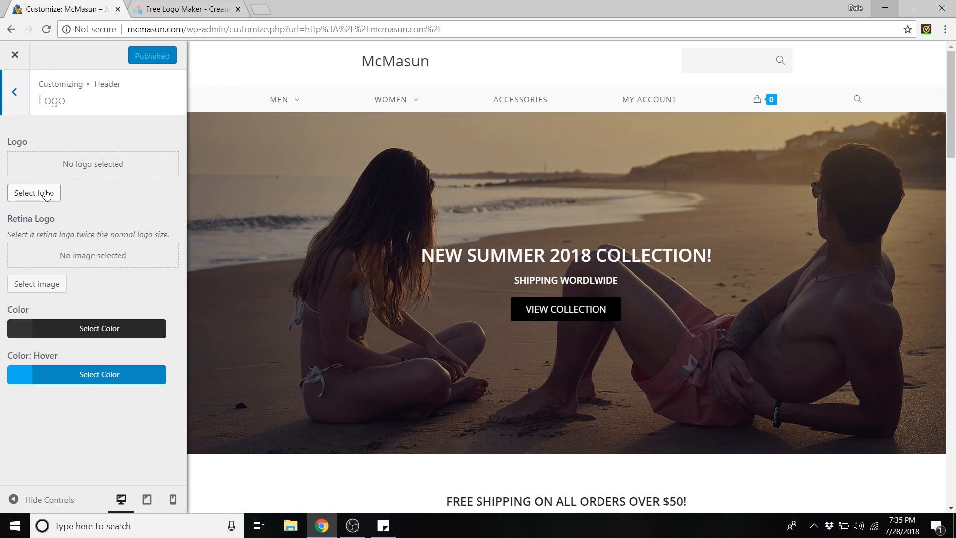
left_click(35, 193)
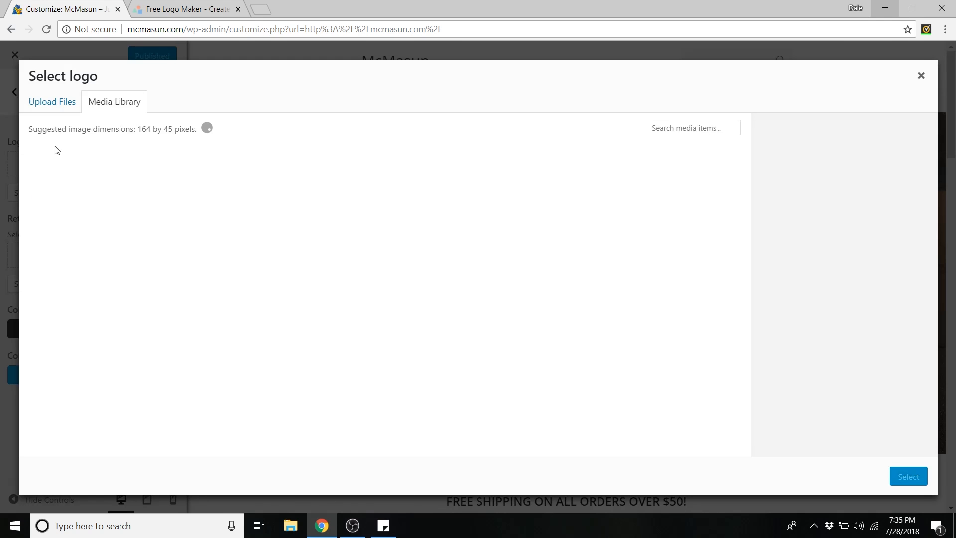
left_click(61, 102)
left_click(486, 282)
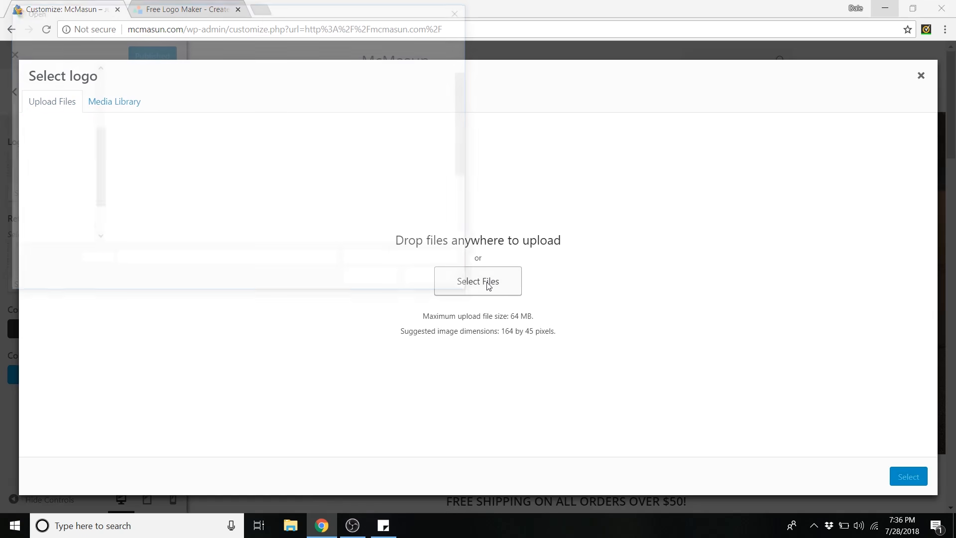
left_click(177, 29)
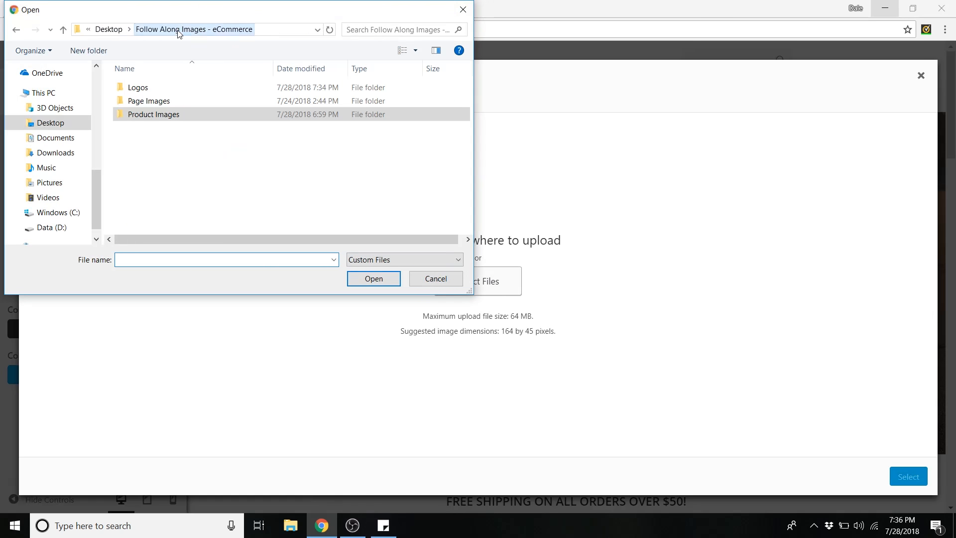
double_click(162, 91)
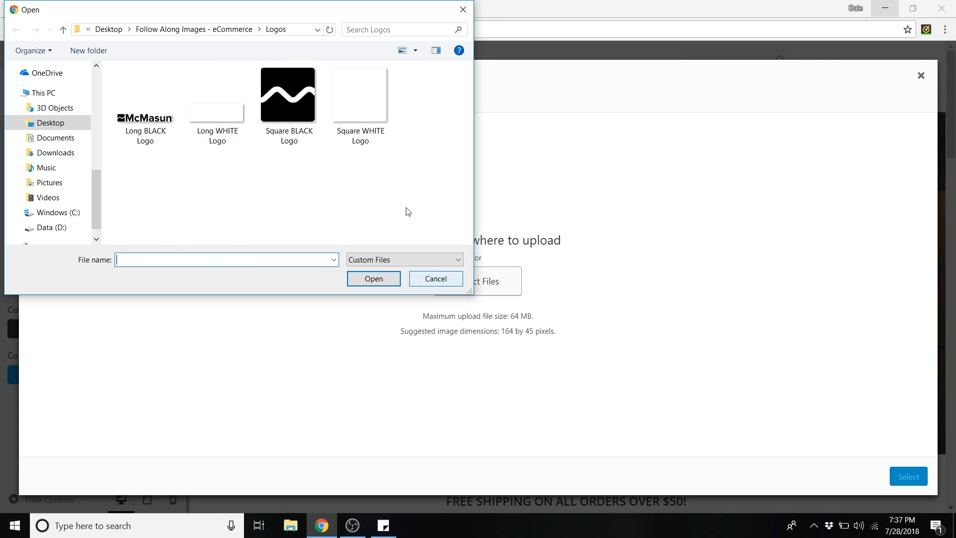
left_click(147, 116)
left_click(377, 280)
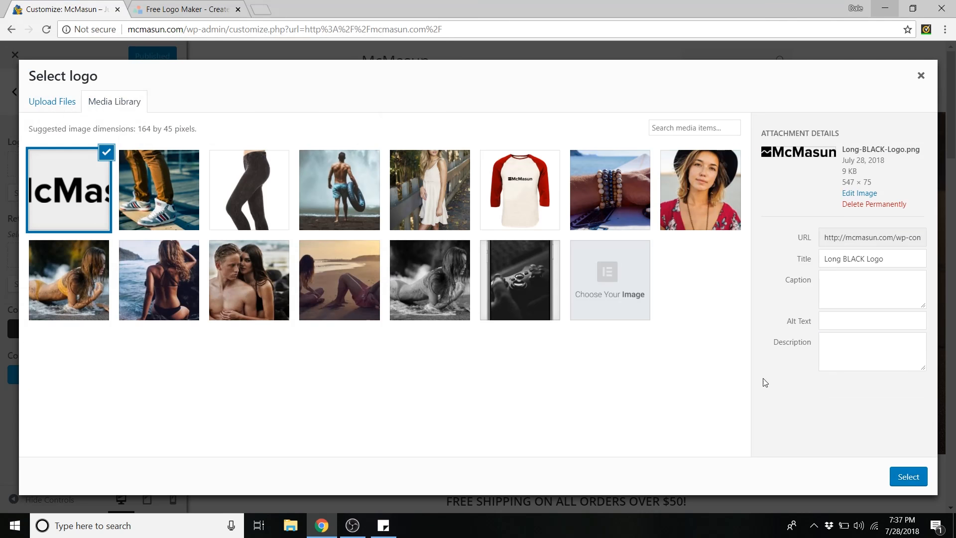
- Apply the uploaded image as the logo without cropping and set its max width to 200 px
left_click(919, 477)
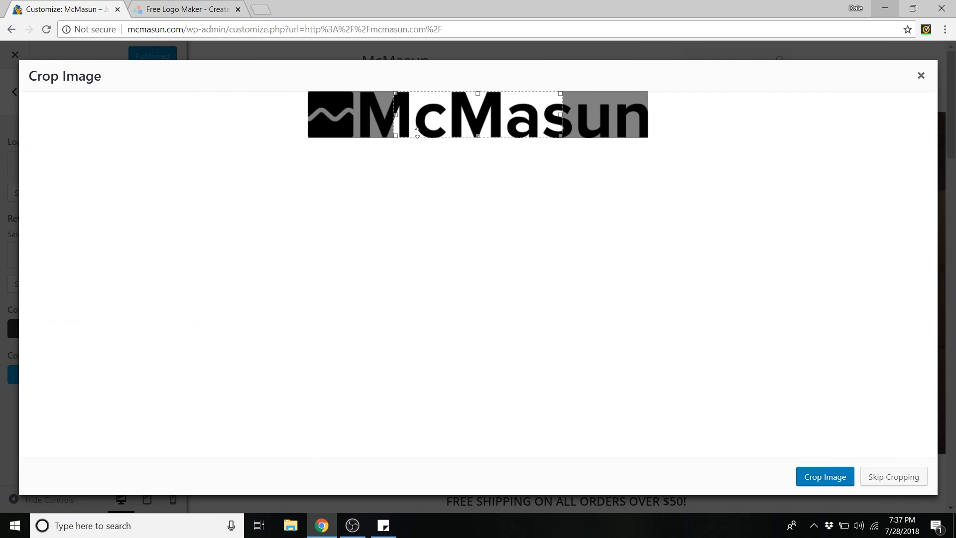
left_click(912, 478)
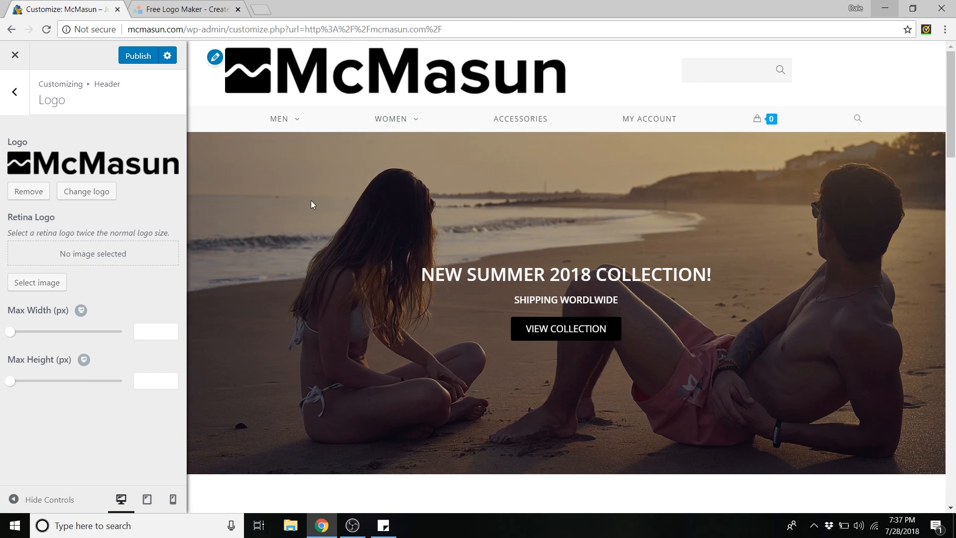
left_click_drag(12, 338, 52, 342)
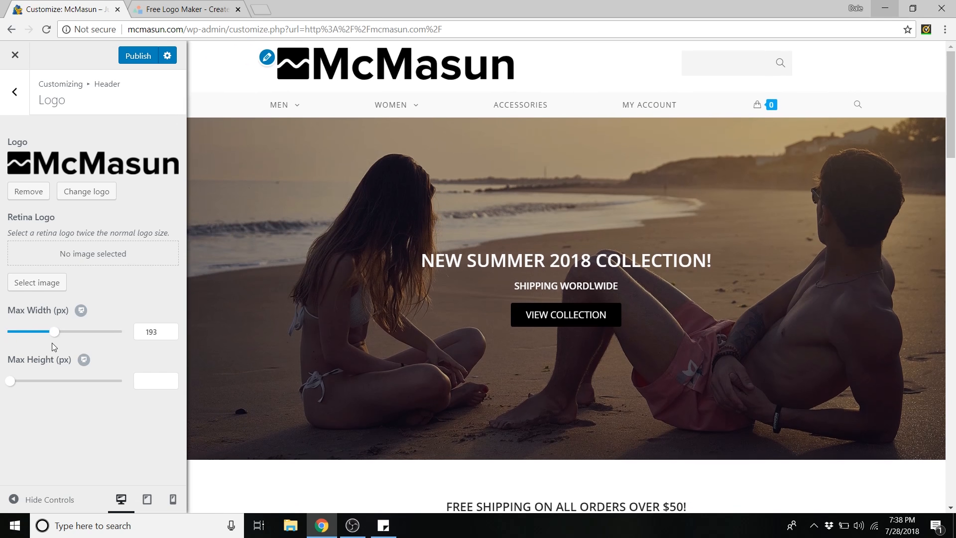
double_click(146, 331)
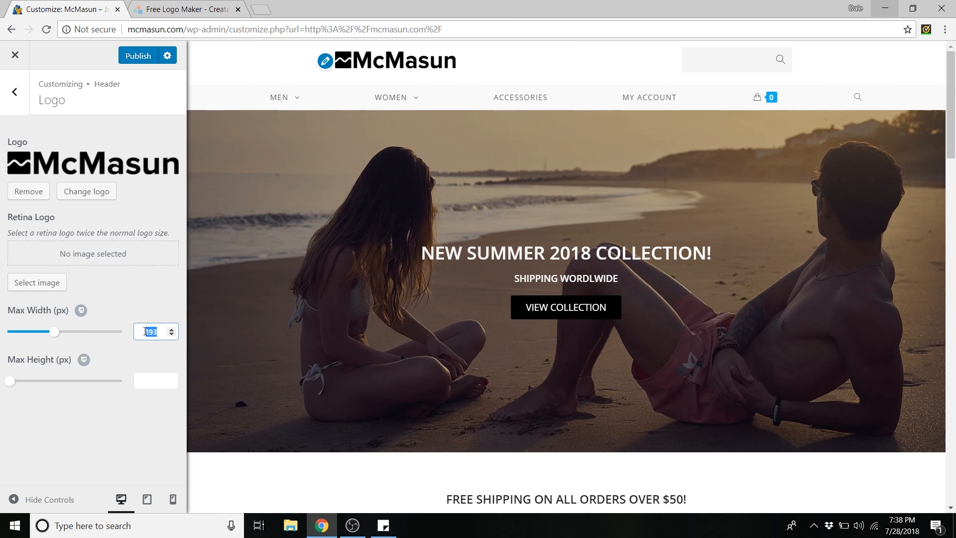
type("200")
left_click(134, 308)
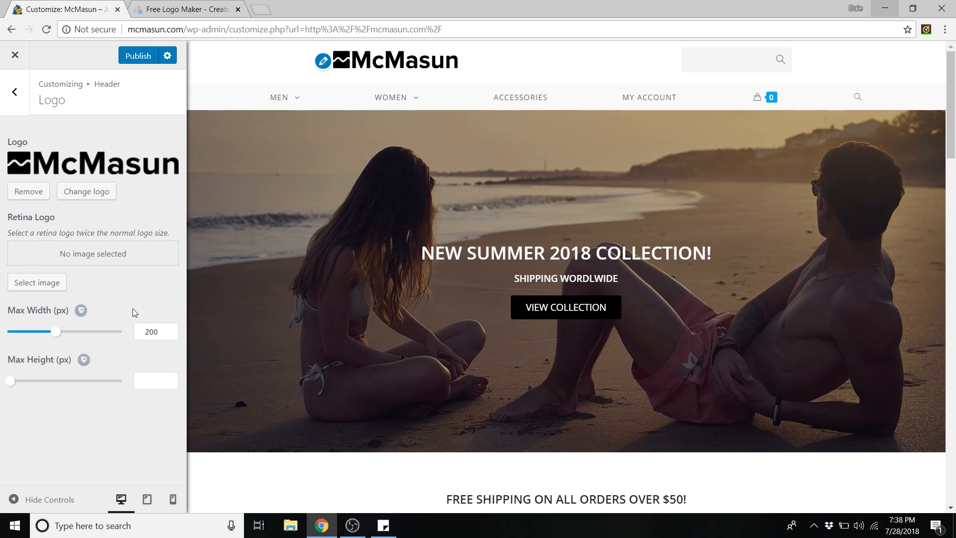
- Set the logo's max height to 30 px and return to the main Customizer sections
mouse_move(10, 381)
left_mouse_down()
mouse_move(99, 381)
mouse_move(11, 382)
left_mouse_up()
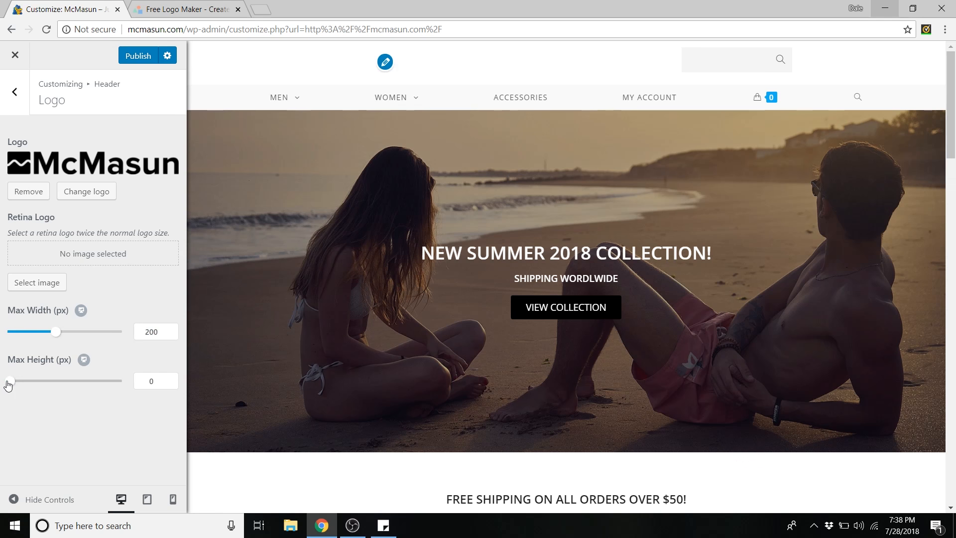
left_click(155, 386)
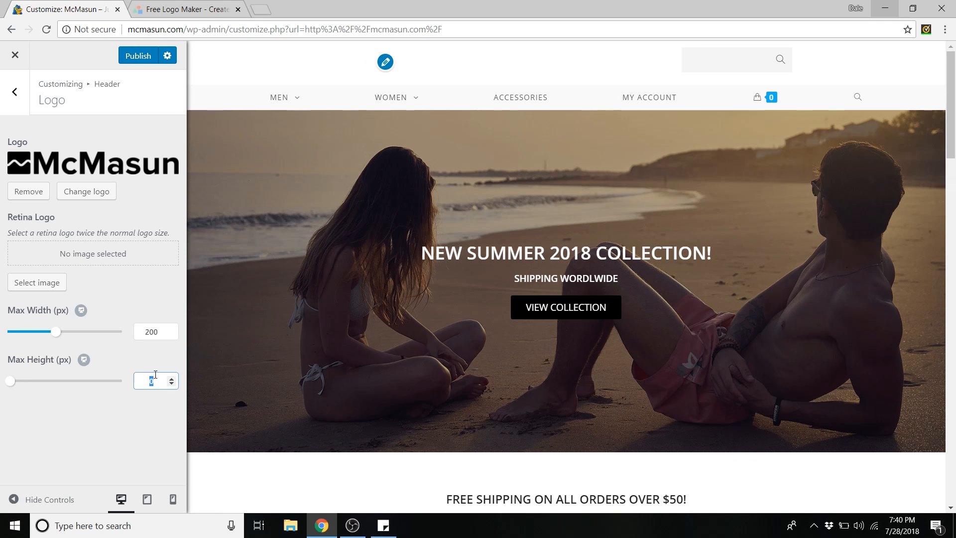
type("30")
left_click(156, 368)
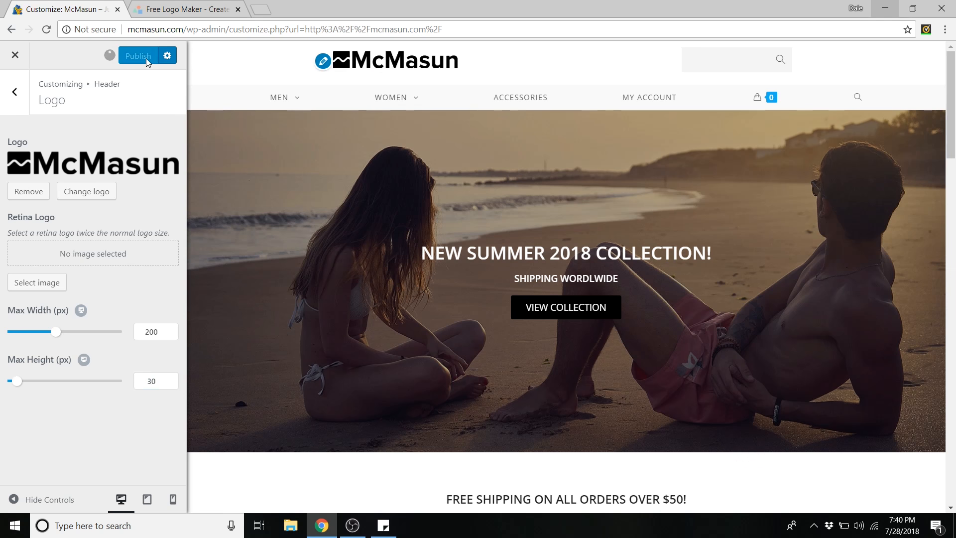
left_click(15, 92)
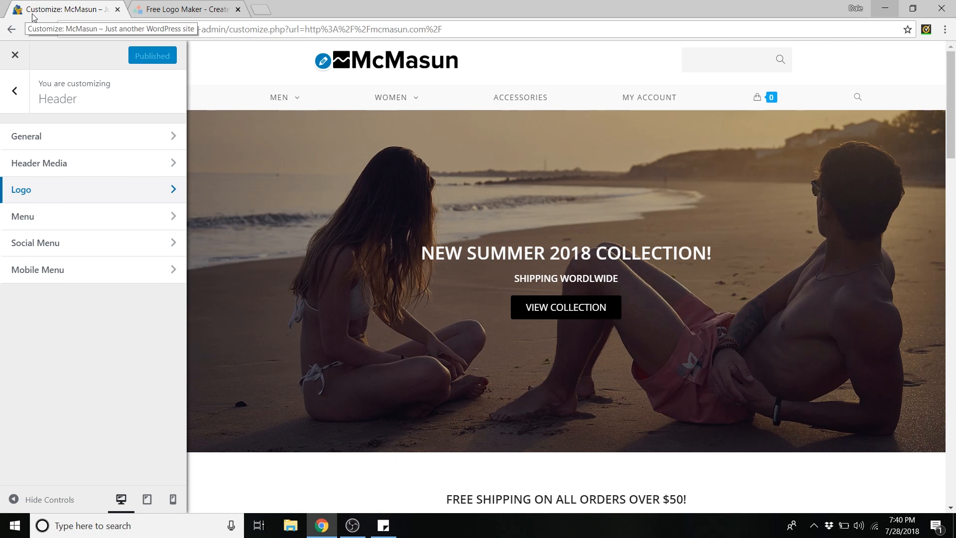
left_click(22, 95)
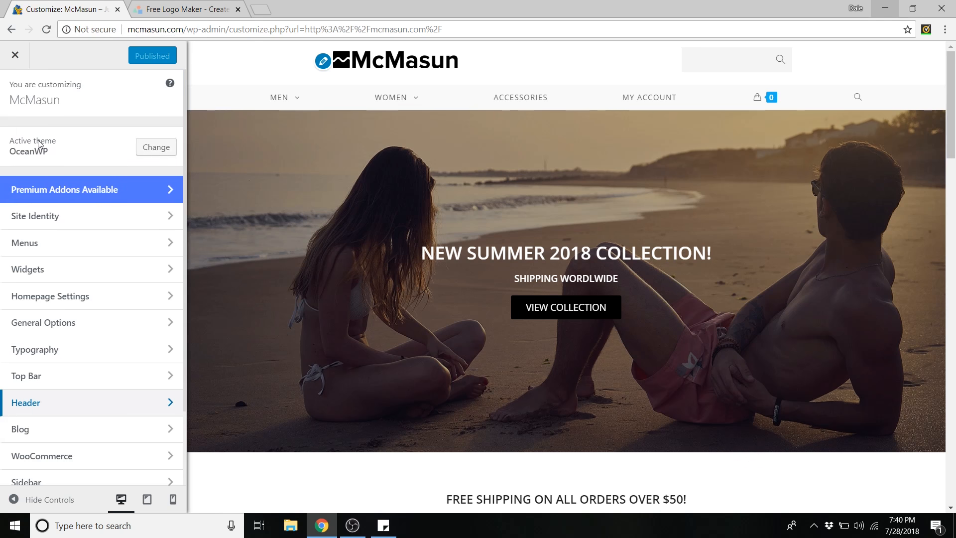
- Upload 'Square BLACK Logo' in Site Identity and set it as the uncropped site icon
left_click(48, 217)
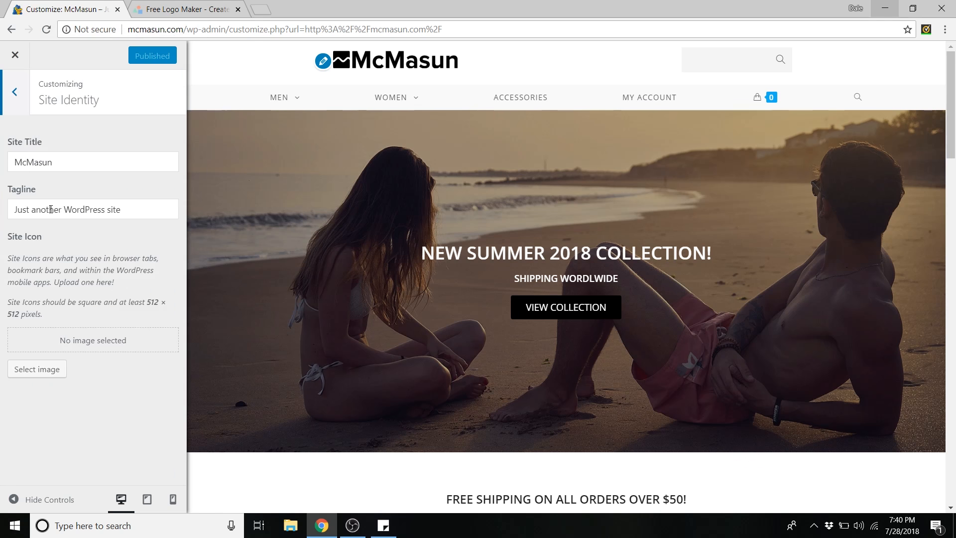
left_click(37, 369)
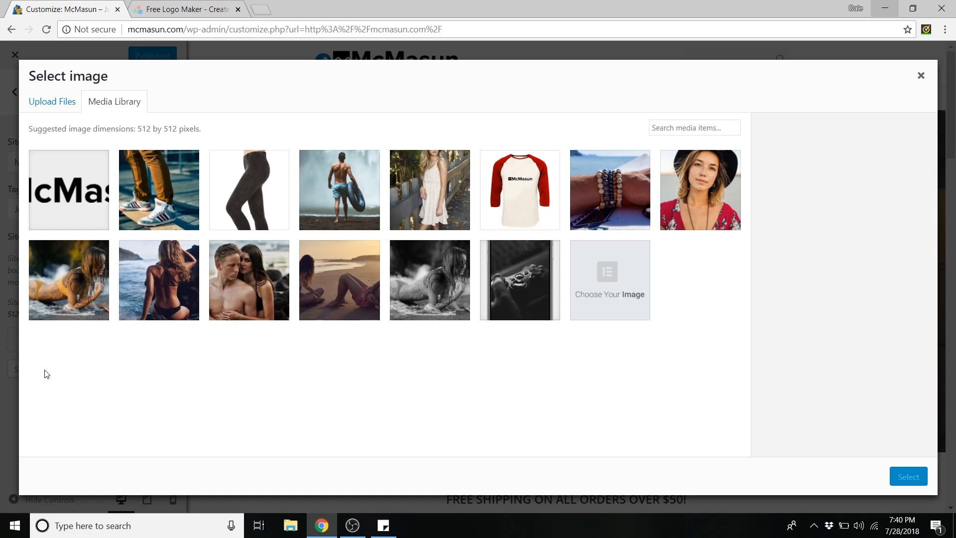
left_click(52, 101)
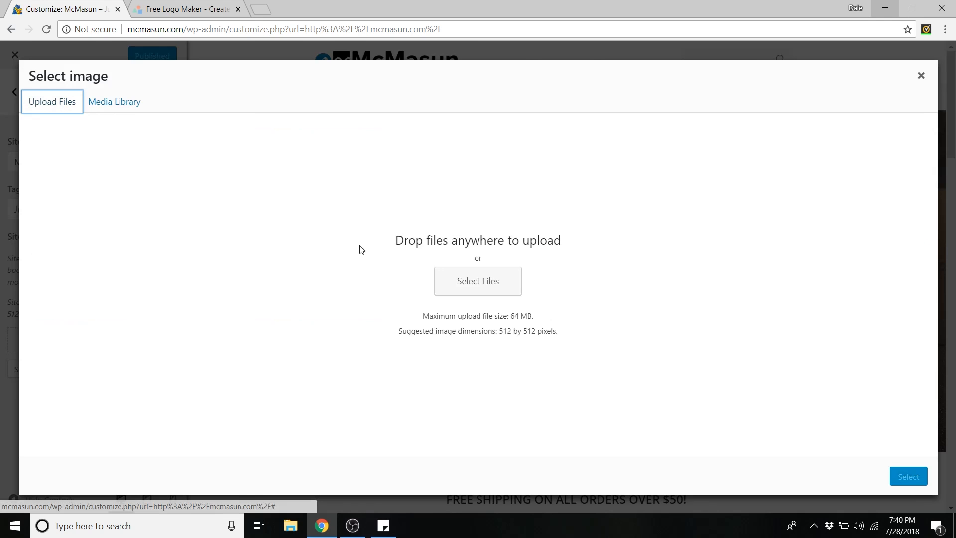
left_click(455, 282)
left_click(290, 145)
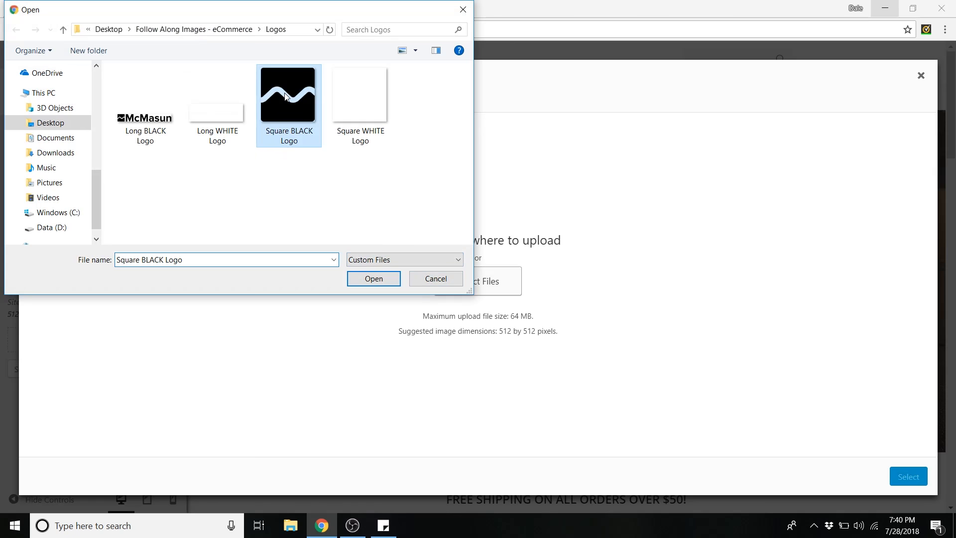
left_click(381, 288)
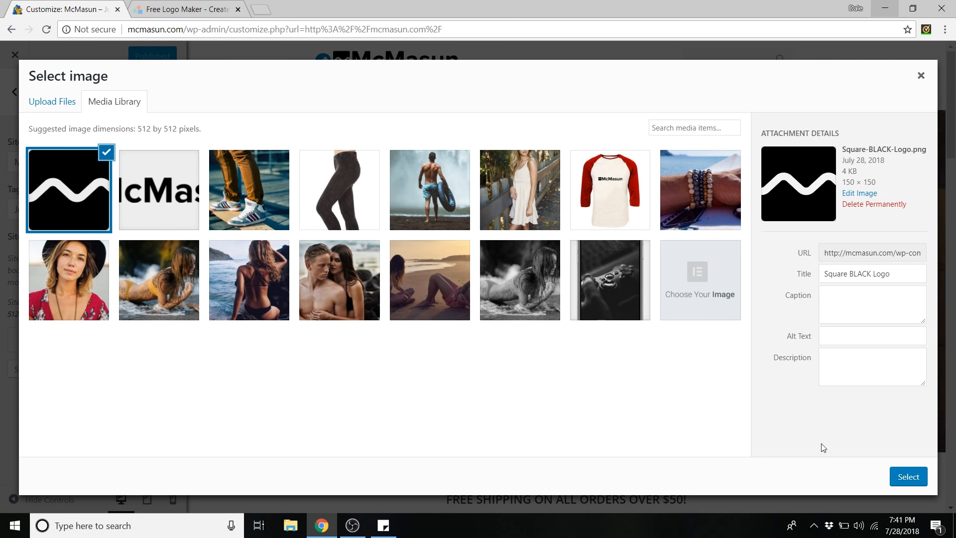
left_click(896, 477)
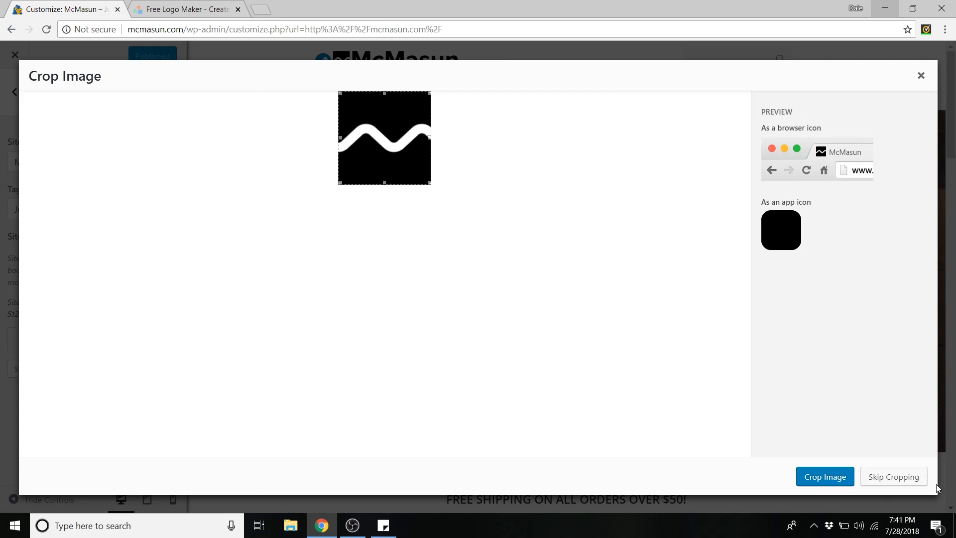
left_click(902, 476)
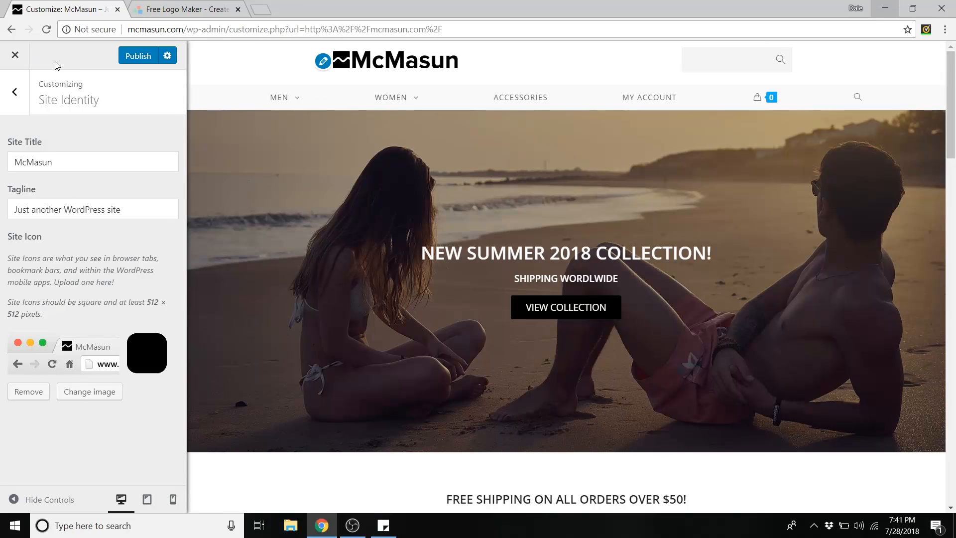
left_click(136, 58)
- Replace the tagline with 'Summer Clothing' and publish it
left_click(57, 163)
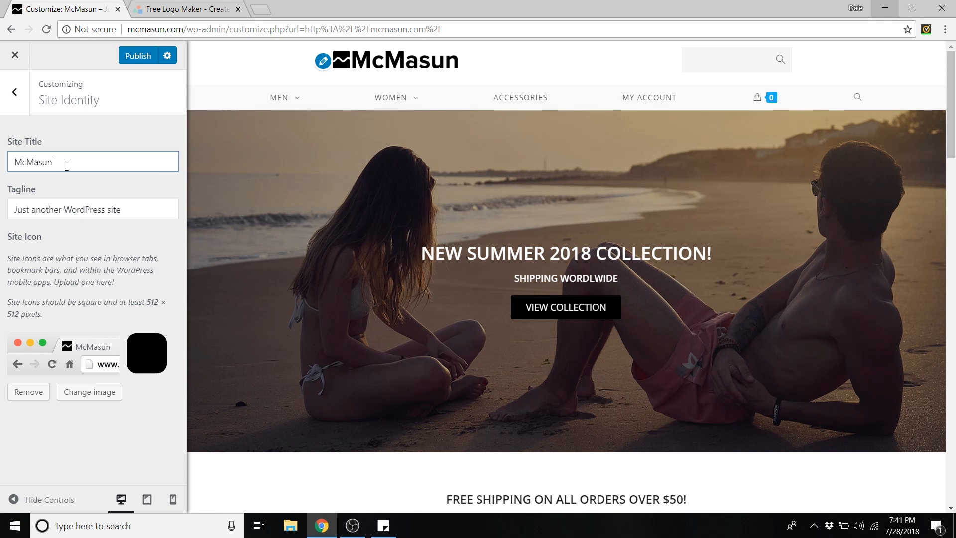
double_click(65, 211)
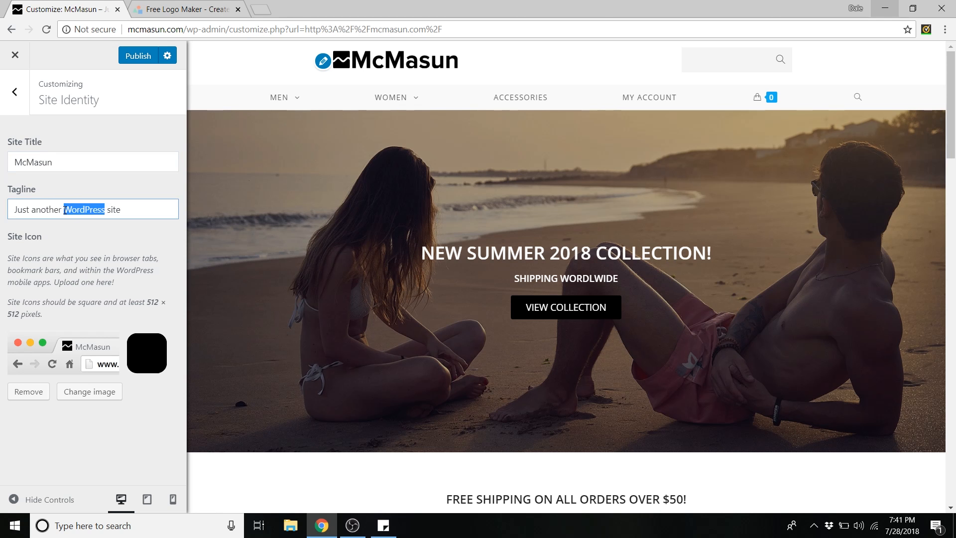
triple_click(62, 210)
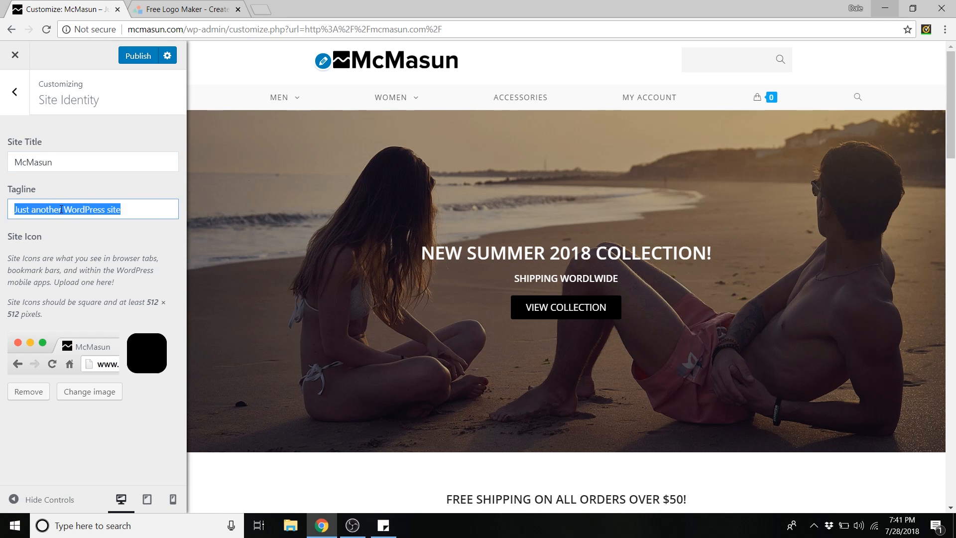
type("Sum")
type("mer Clothing")
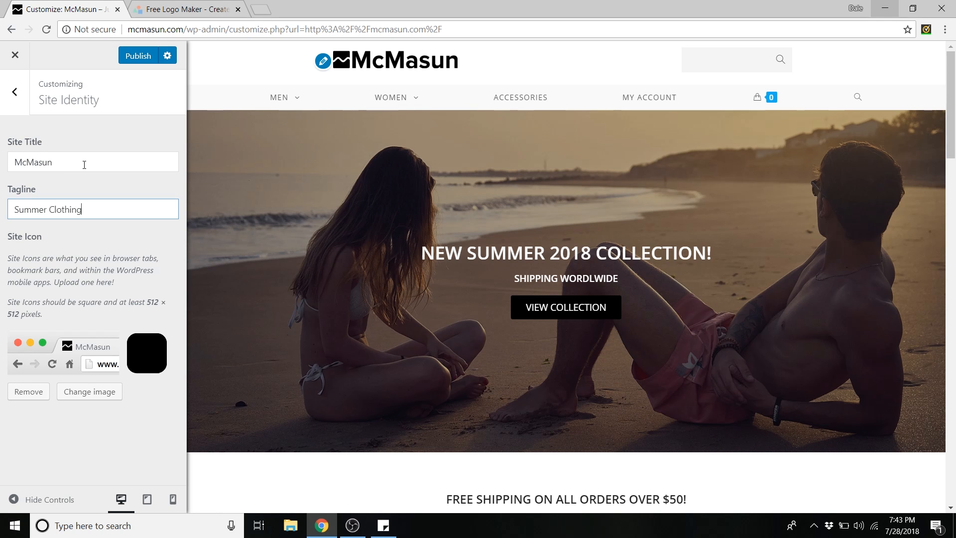
left_click_drag(54, 210, 95, 211)
left_click(82, 209)
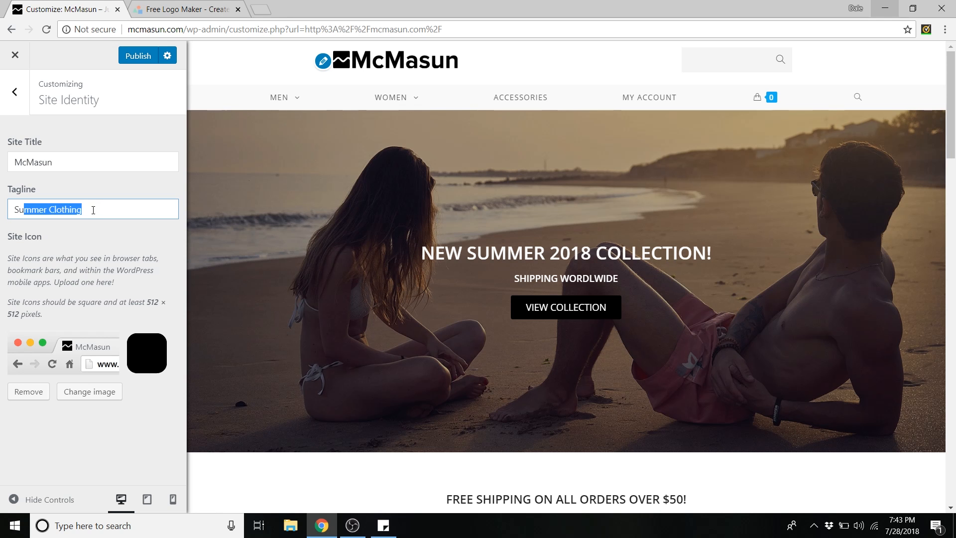
left_click(90, 212)
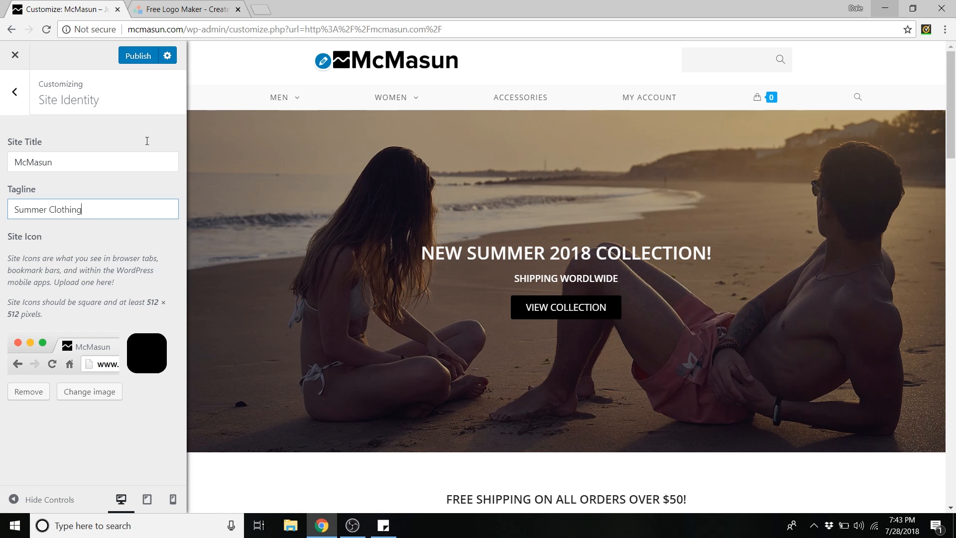
left_click(142, 58)
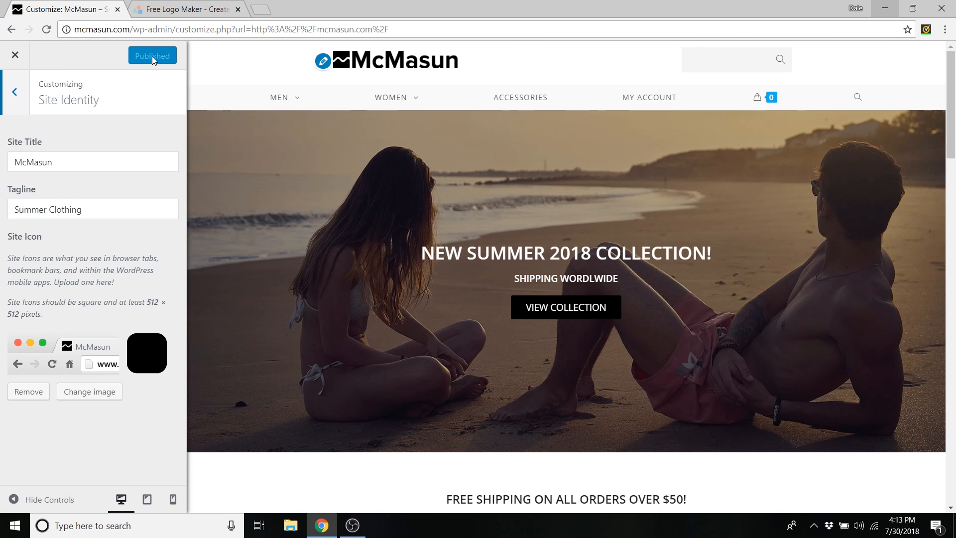
- Exit the Customizer and go through the Dashboard to Elementor's My Templates page
left_click(151, 56)
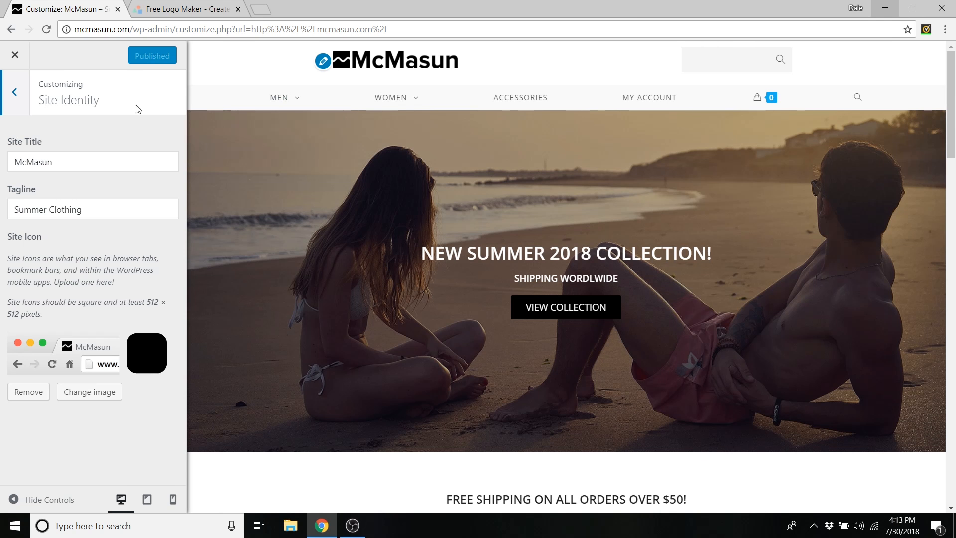
left_click(23, 57)
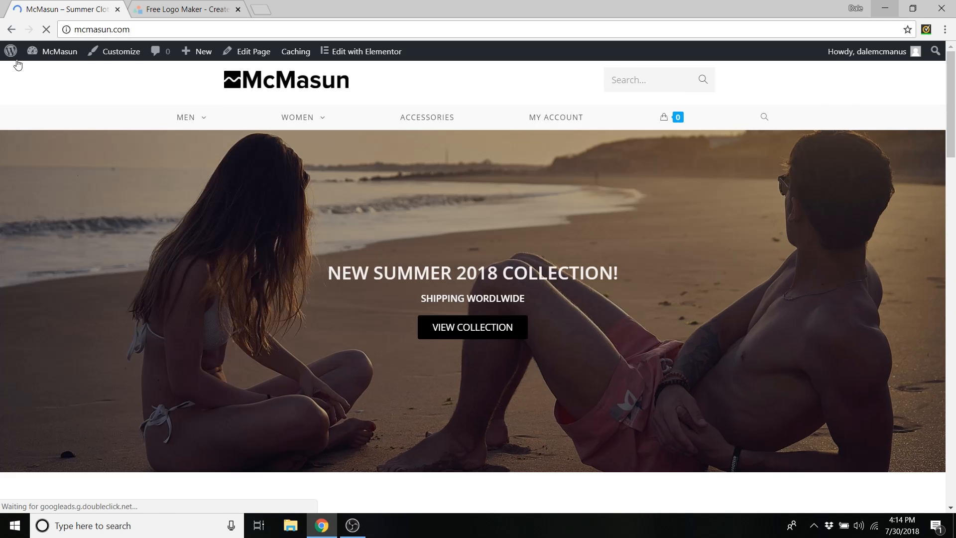
mouse_move(56, 51)
left_click(40, 74)
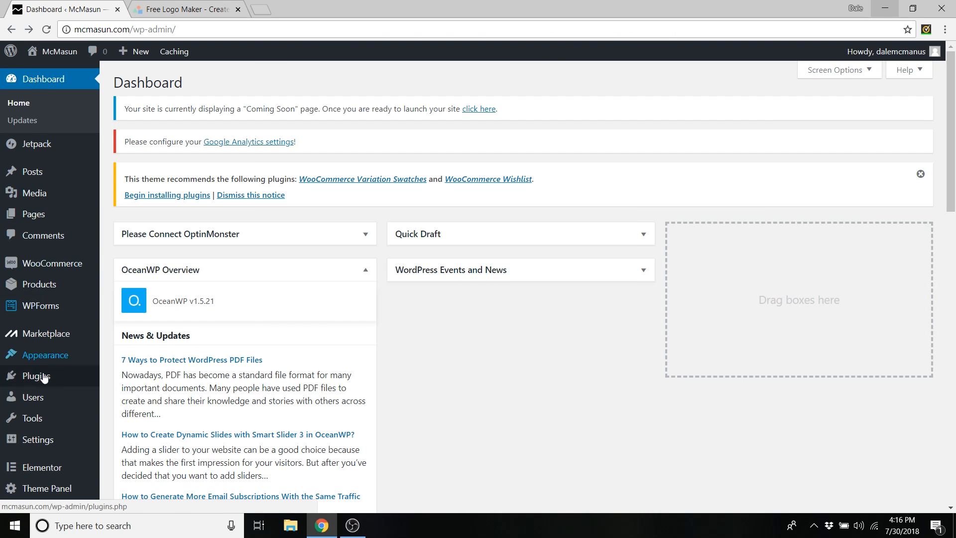
mouse_move(41, 472)
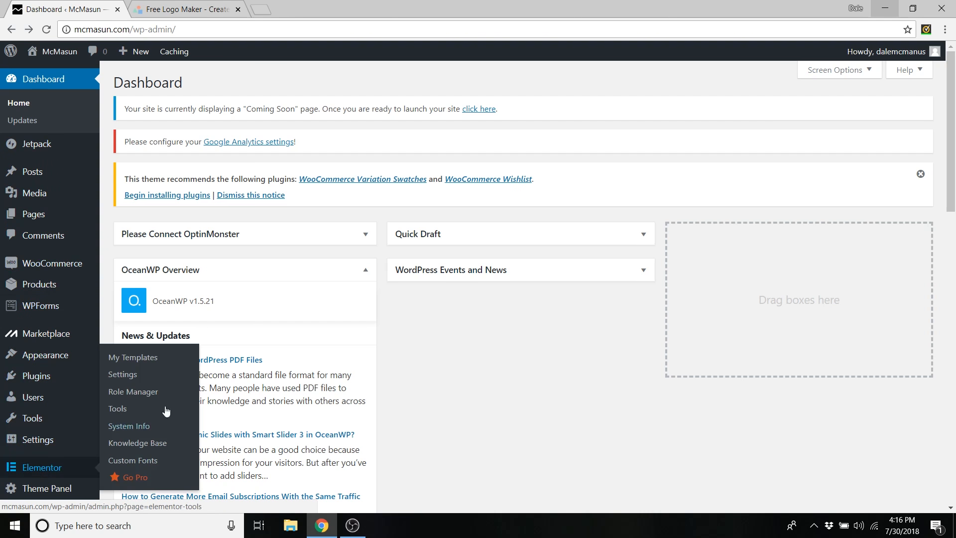
left_click(149, 358)
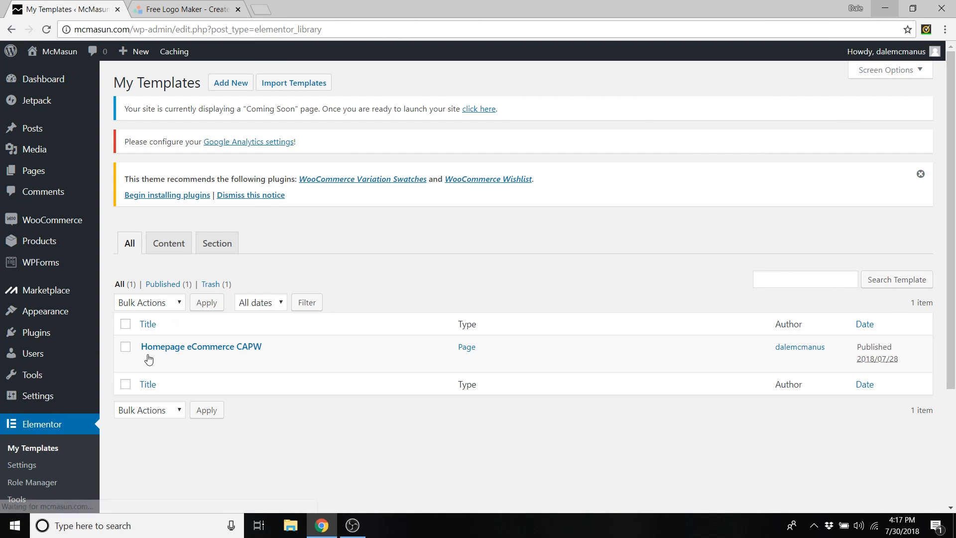
- Import 'Footer eCommerce CAPW' from the Elementor Templates - eCommerce folder into the template library
left_click(288, 88)
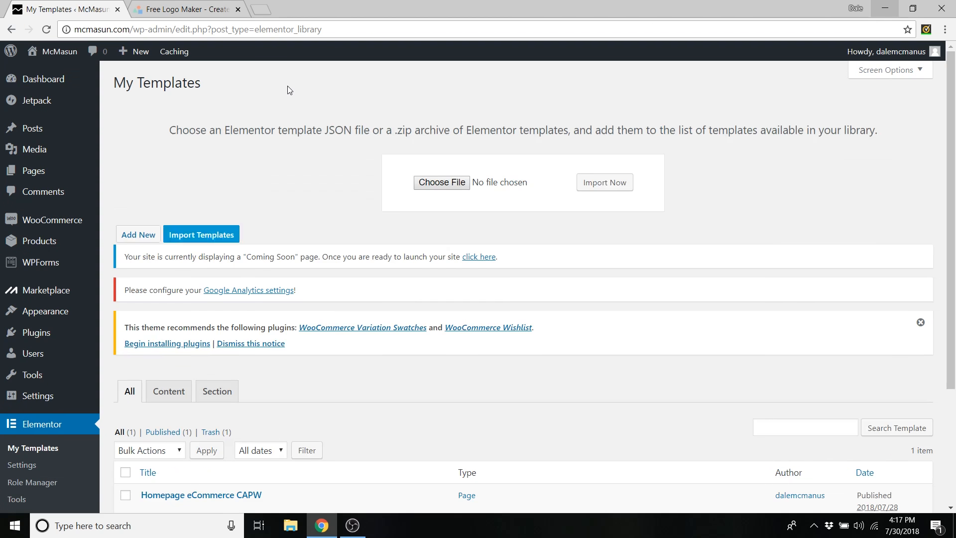
left_click(459, 186)
double_click(219, 100)
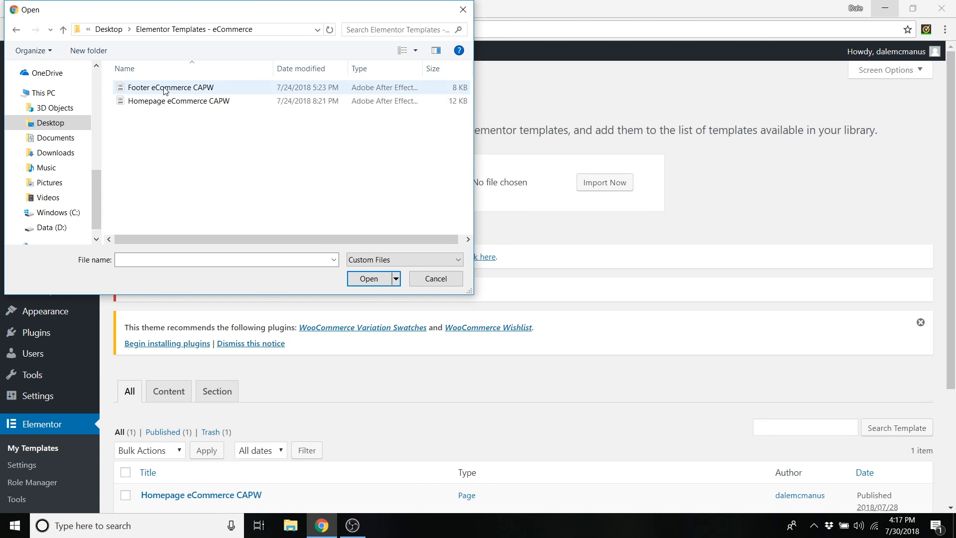
left_click(165, 89)
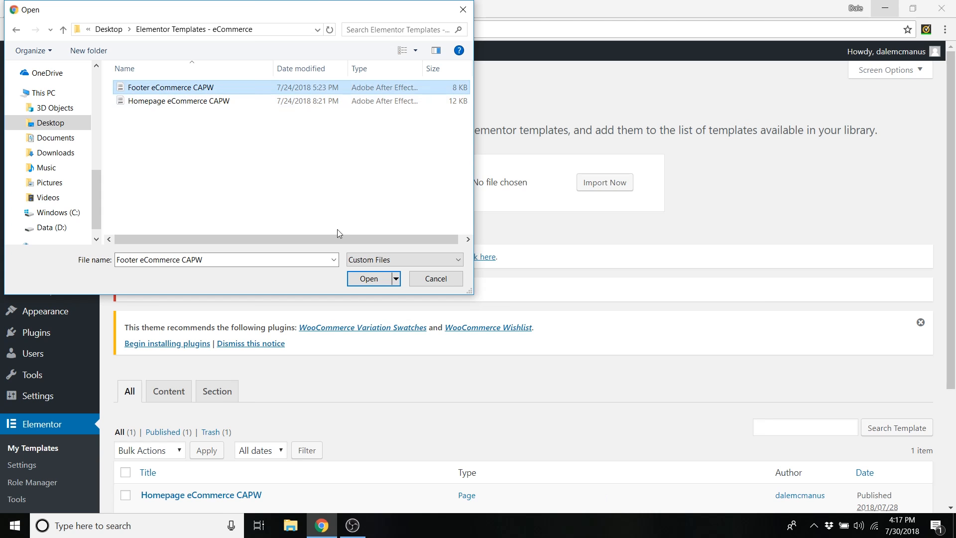
left_click(368, 280)
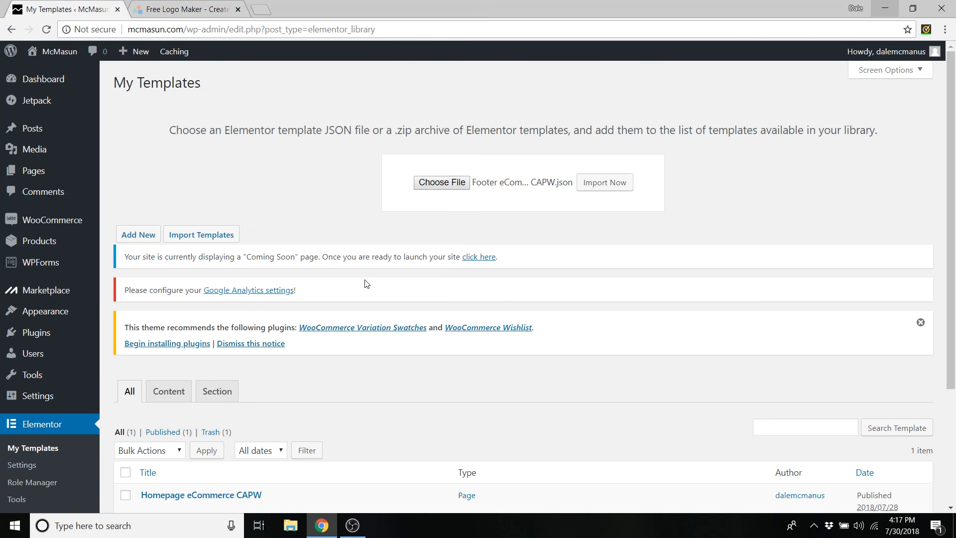
left_click(607, 183)
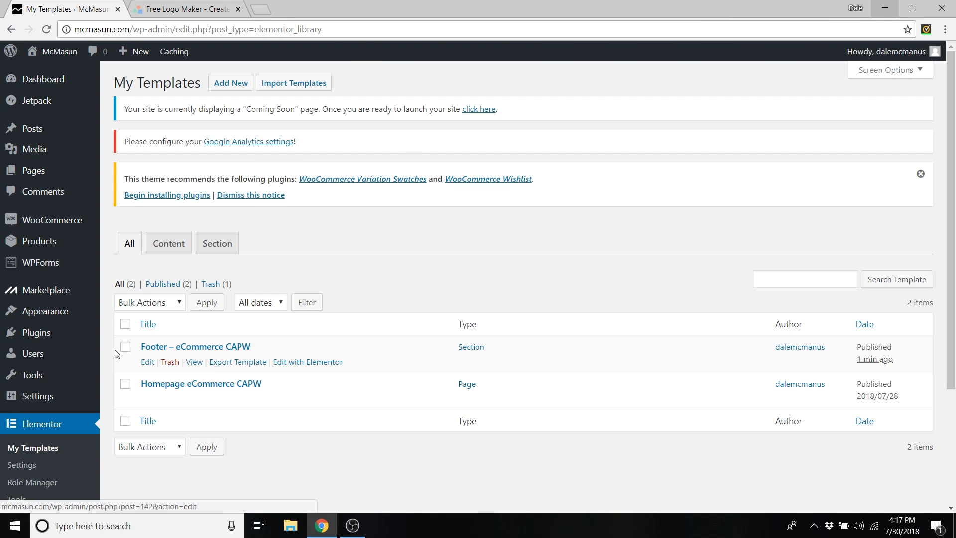
- Start a new Theme Panel library template titled 'CAPW Footer'
scroll(48, 388, "down", 3)
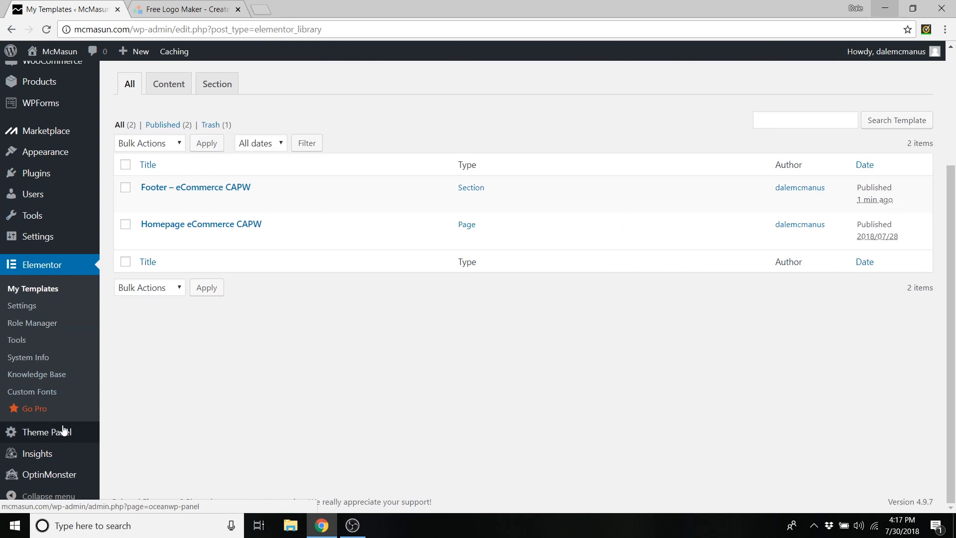
mouse_move(59, 435)
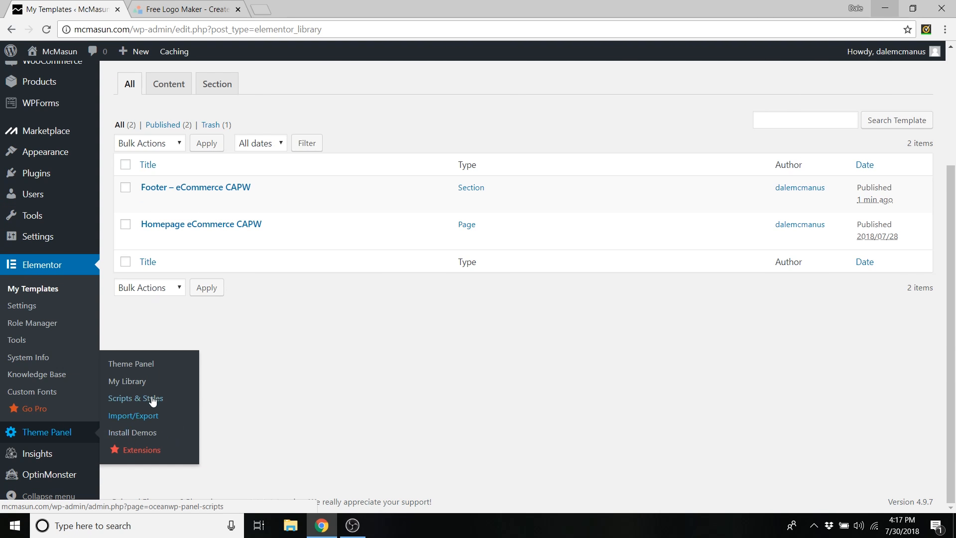
left_click(136, 382)
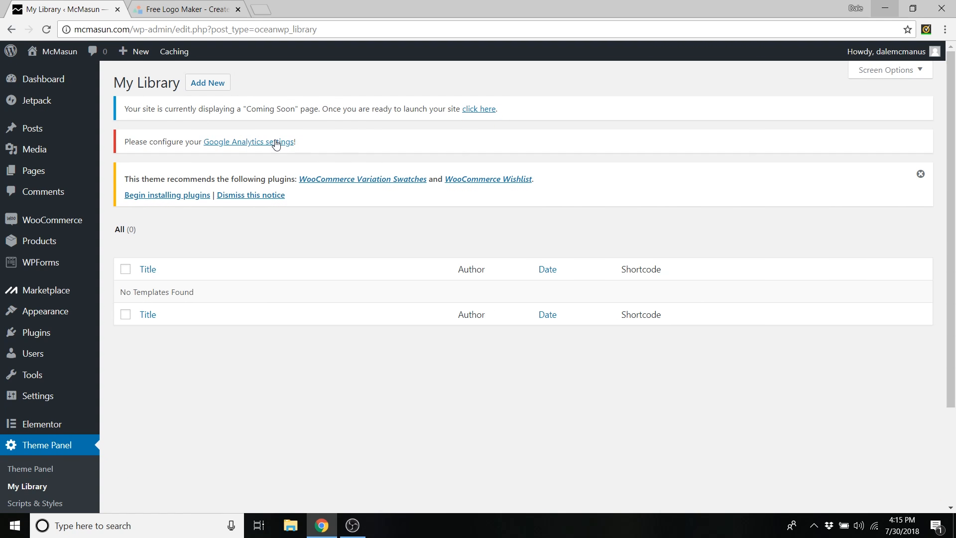
left_click(207, 91)
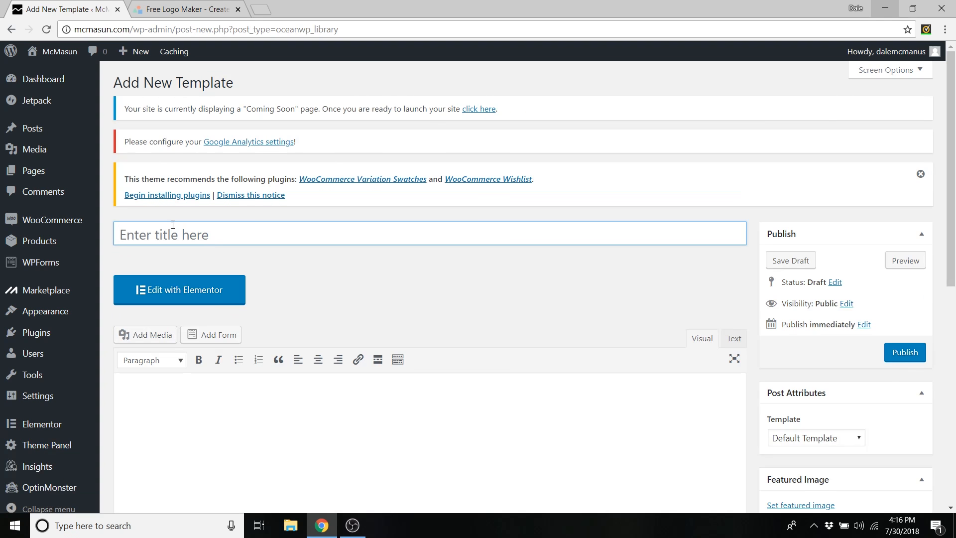
key("shift")
type("CAPW Footer")
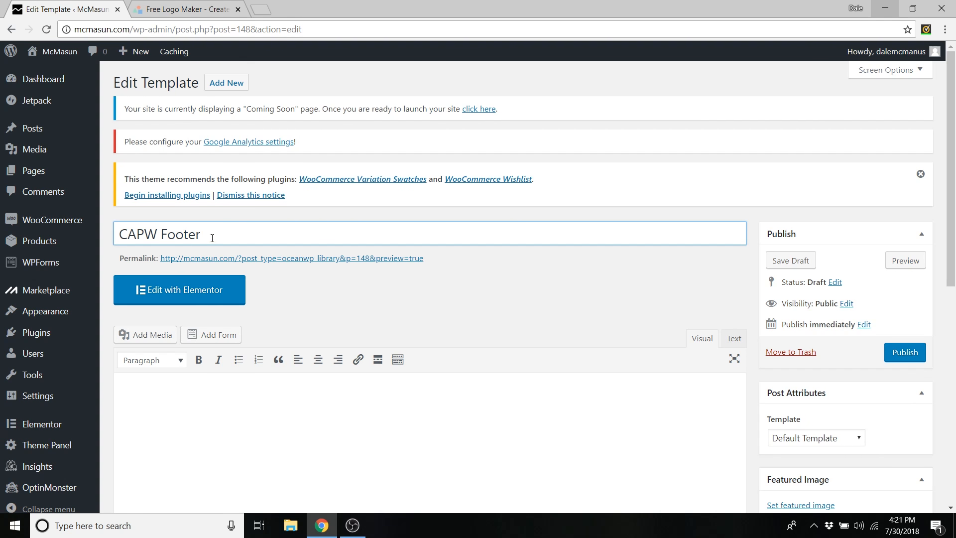
- Set the template's content layout to 100% Full Width and save it as a draft
scroll(358, 284, "down", 6)
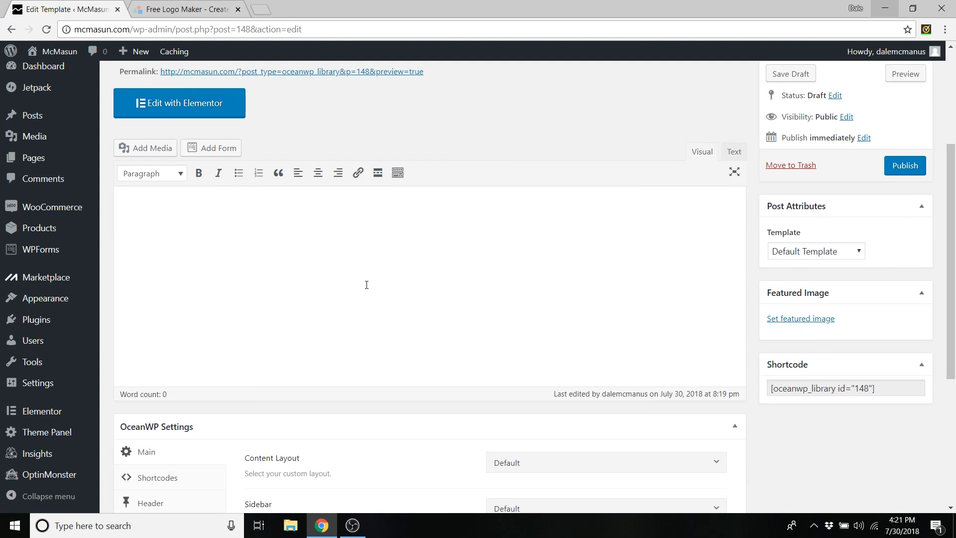
left_click(561, 342)
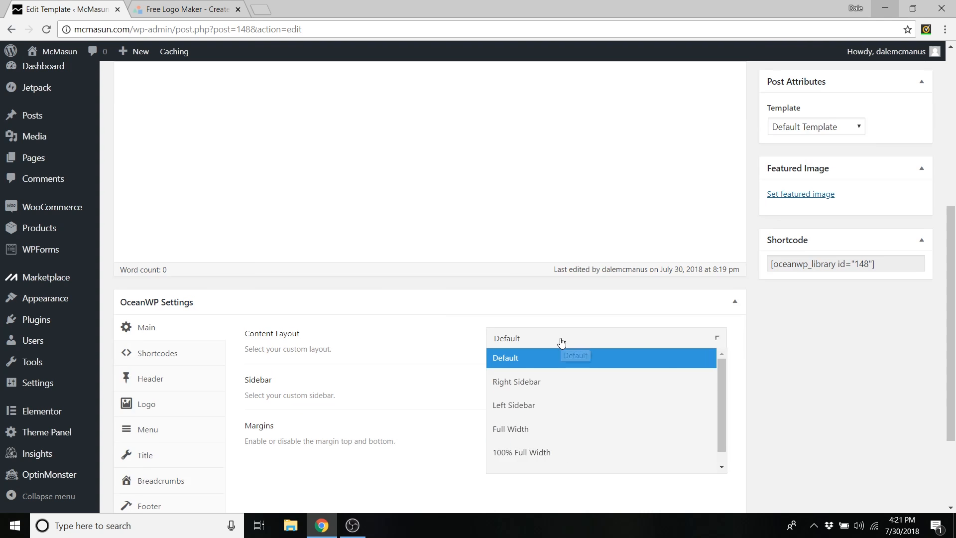
left_click(522, 453)
scroll(523, 457, "up", 6)
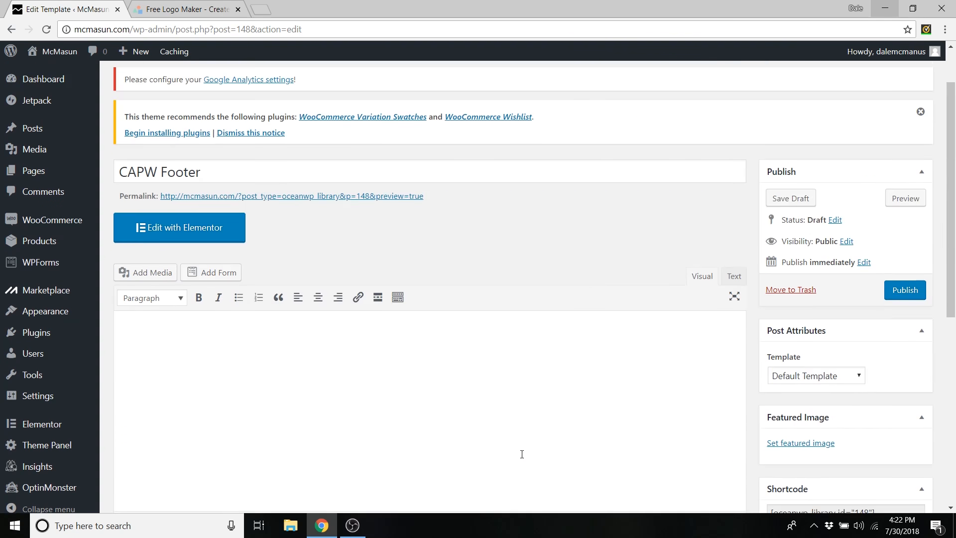
left_click(791, 261)
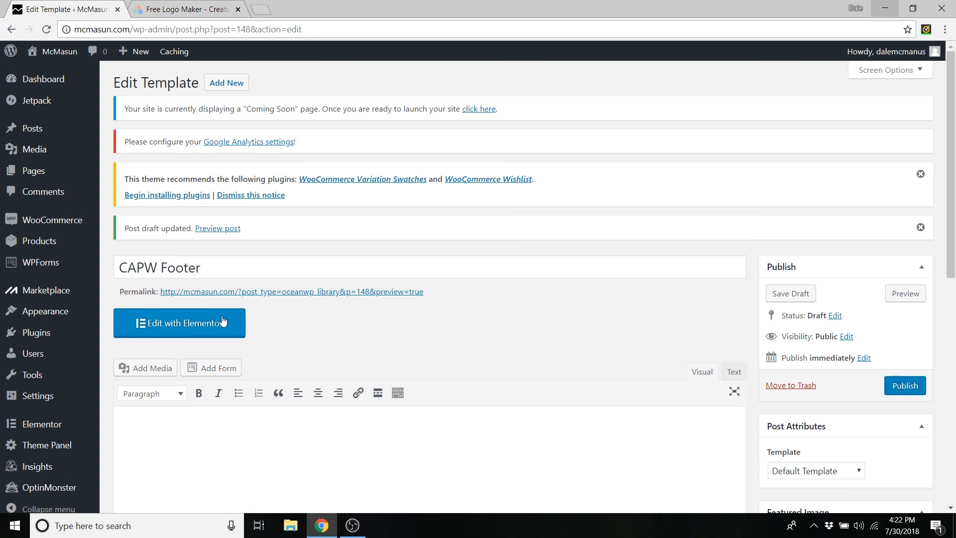
- Insert the saved 'Footer – eCommerce CAPW' template with its settings into CAPW Footer and publish it
left_click(213, 324)
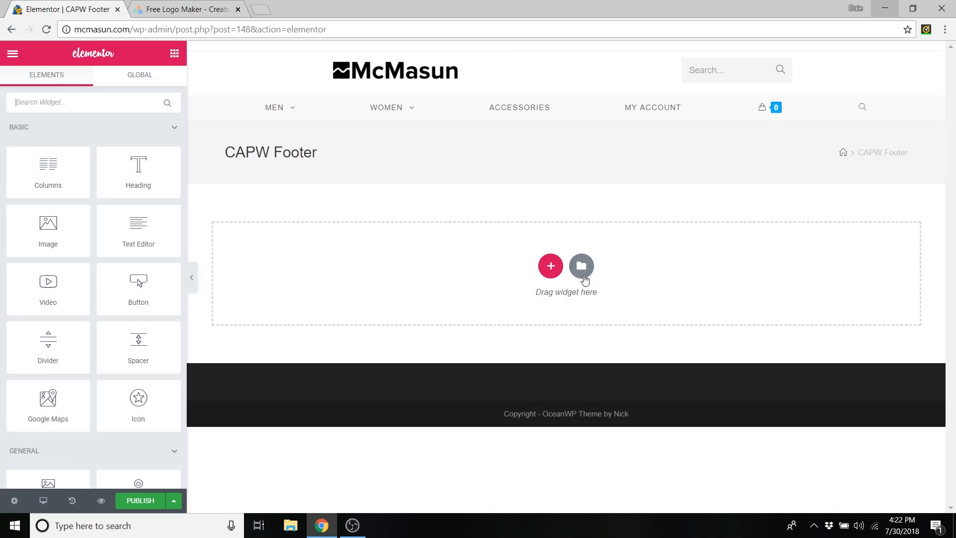
left_click(582, 269)
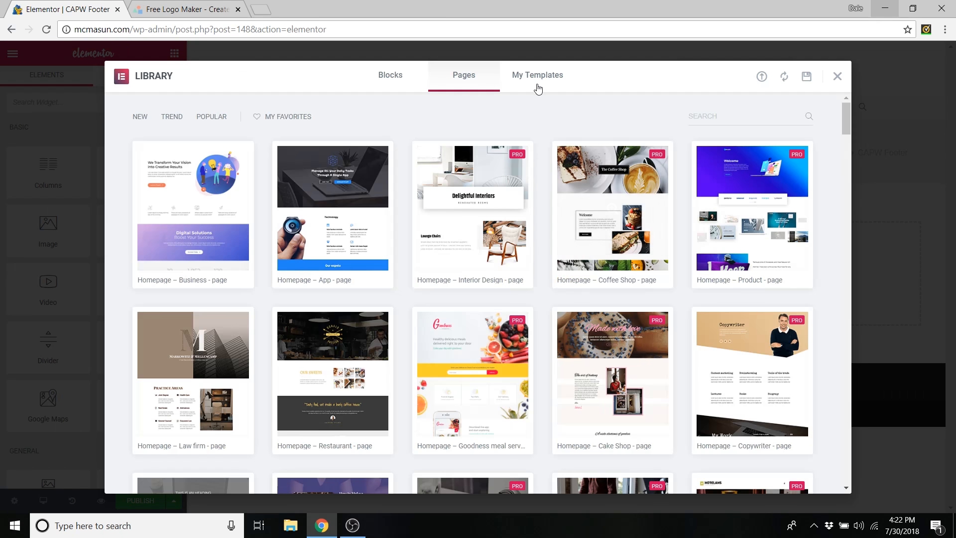
left_click(537, 81)
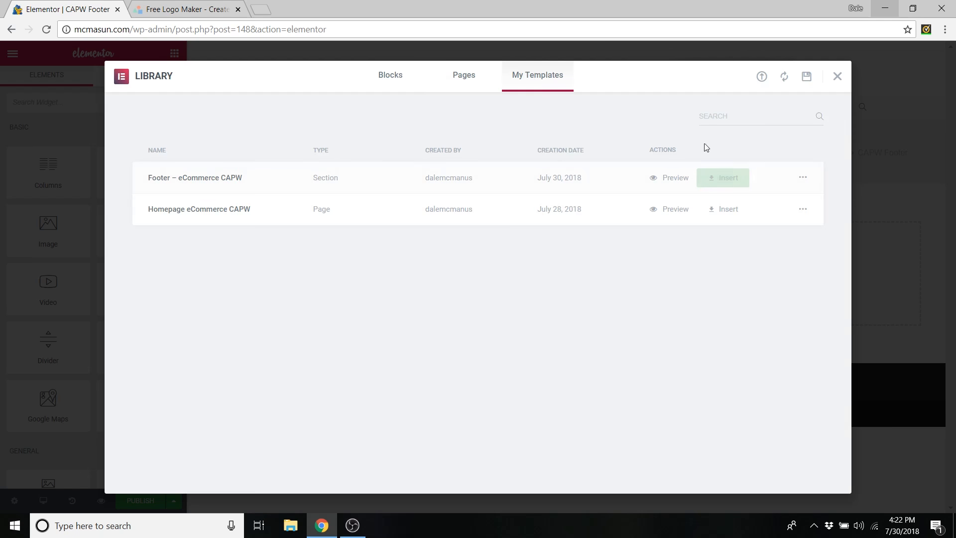
left_click(728, 178)
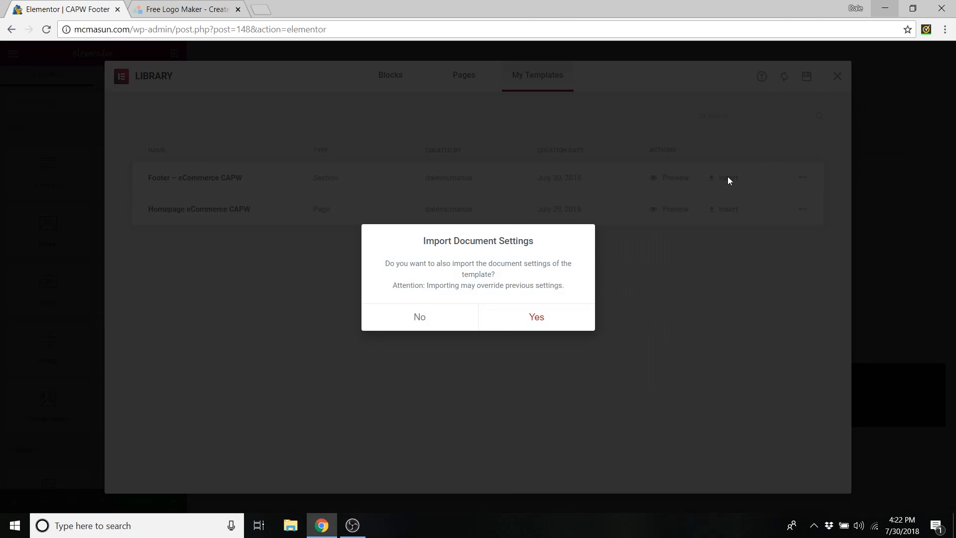
left_click(540, 323)
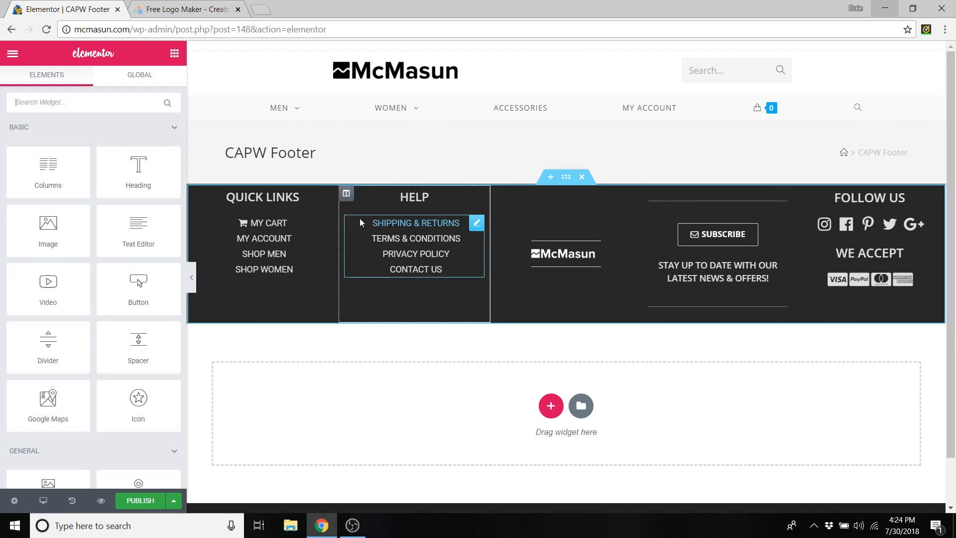
left_click(191, 286)
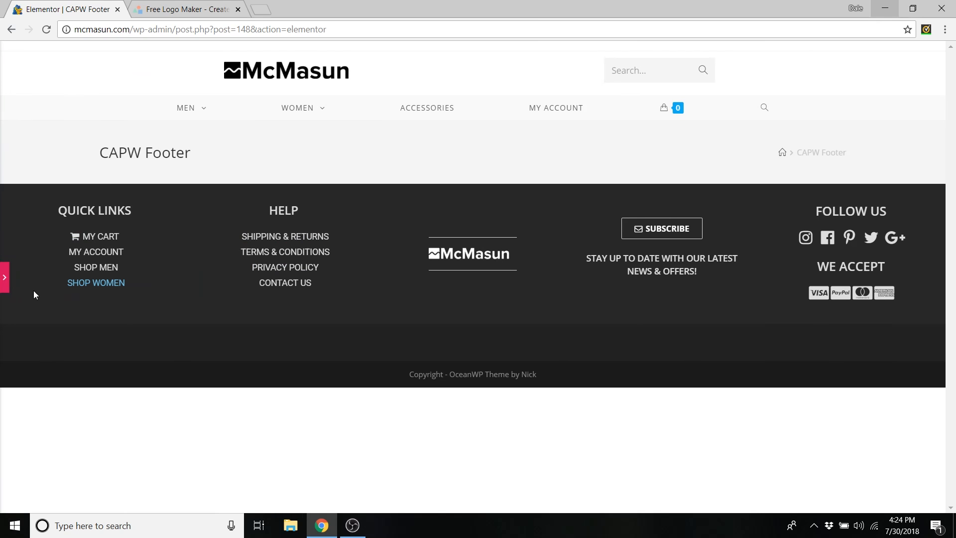
left_click(5, 277)
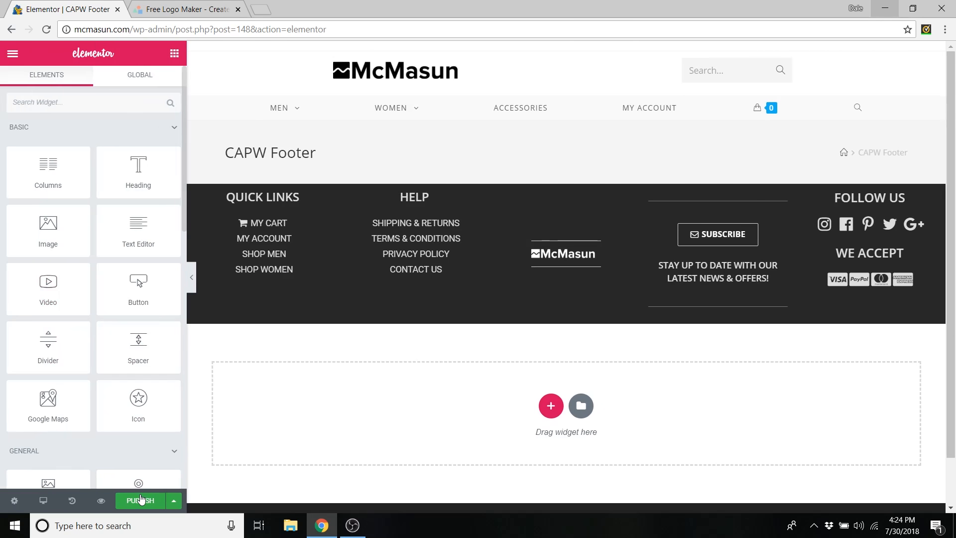
left_click(141, 501)
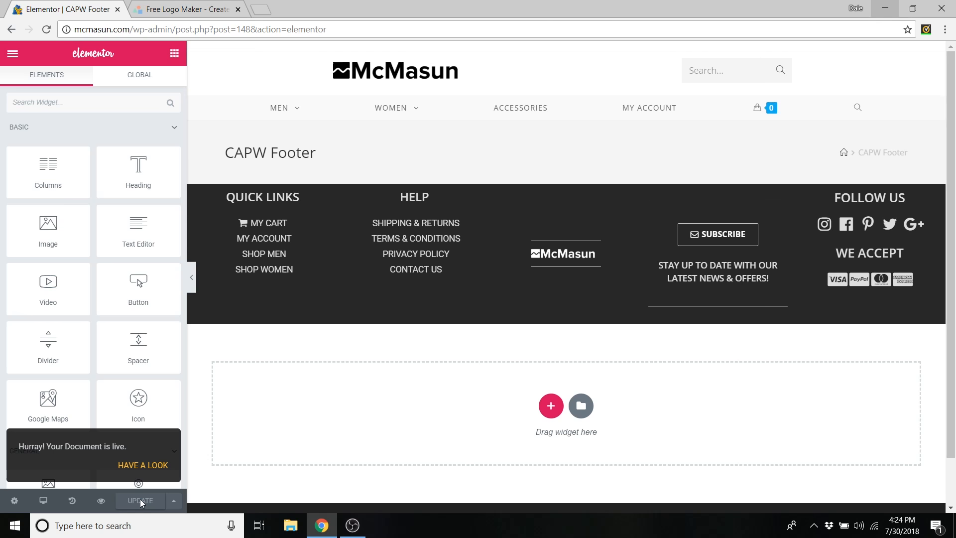
- Exit the Elementor editor to the dashboard and view the live McMasun site
left_click(13, 55)
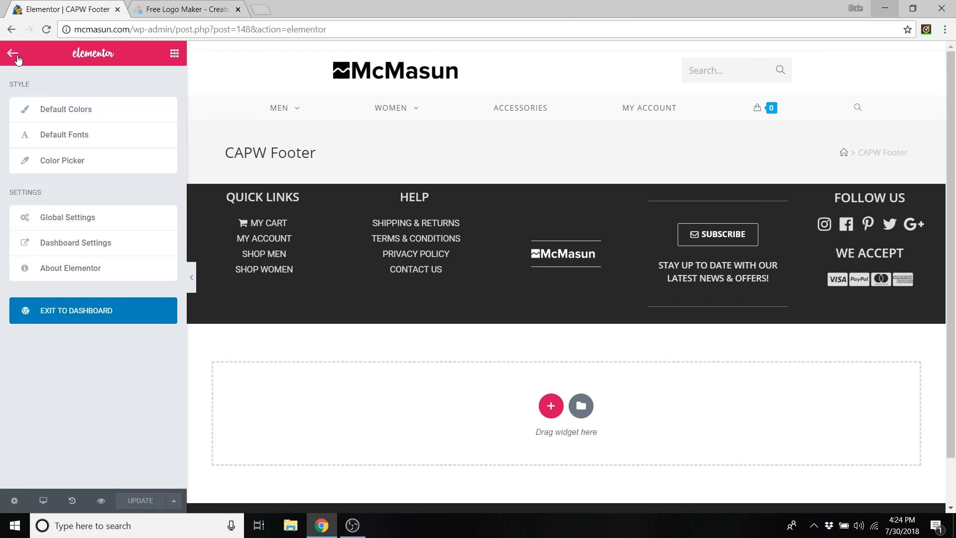
left_click(80, 318)
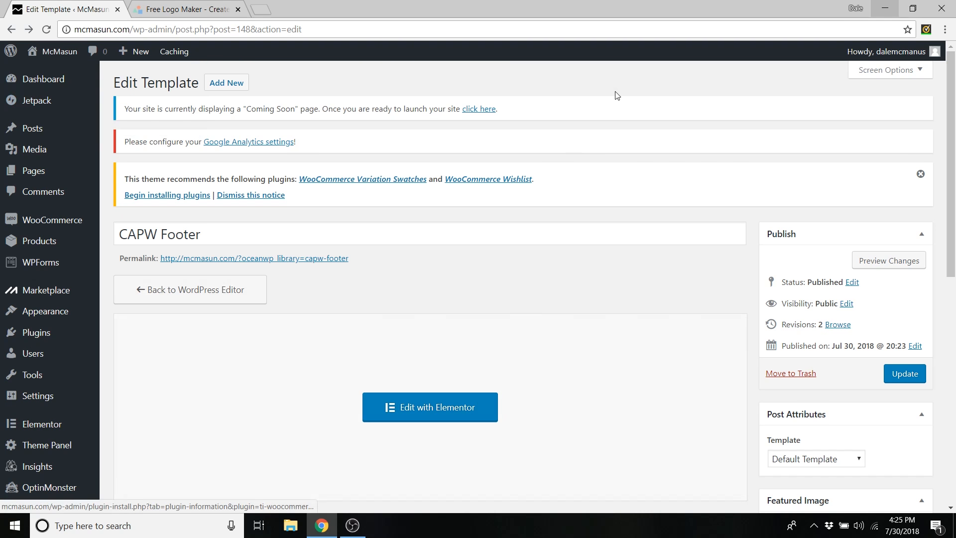
mouse_move(72, 56)
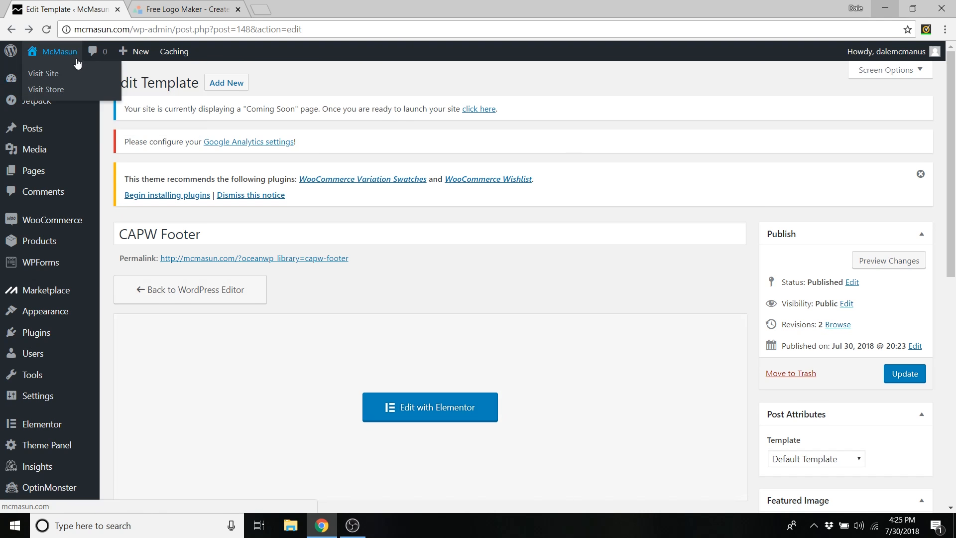
left_click(44, 77)
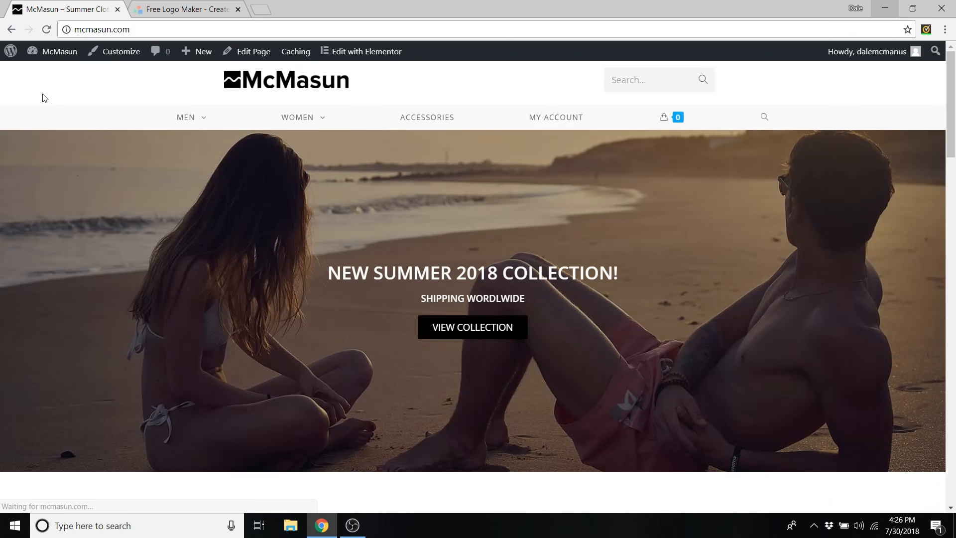
- In the Customizer's Footer Widgets, select CAPW Footer as the footer template
left_click(131, 57)
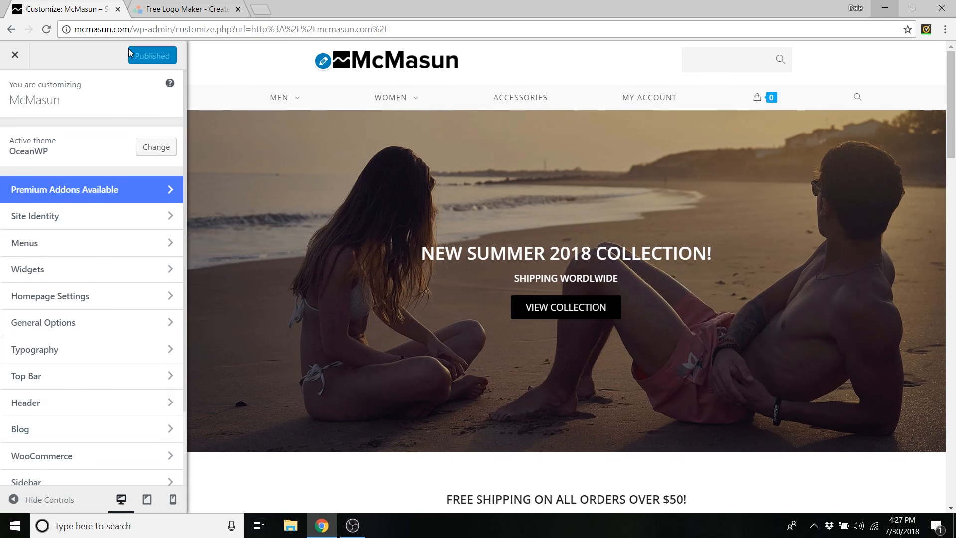
scroll(121, 151, "down", 2)
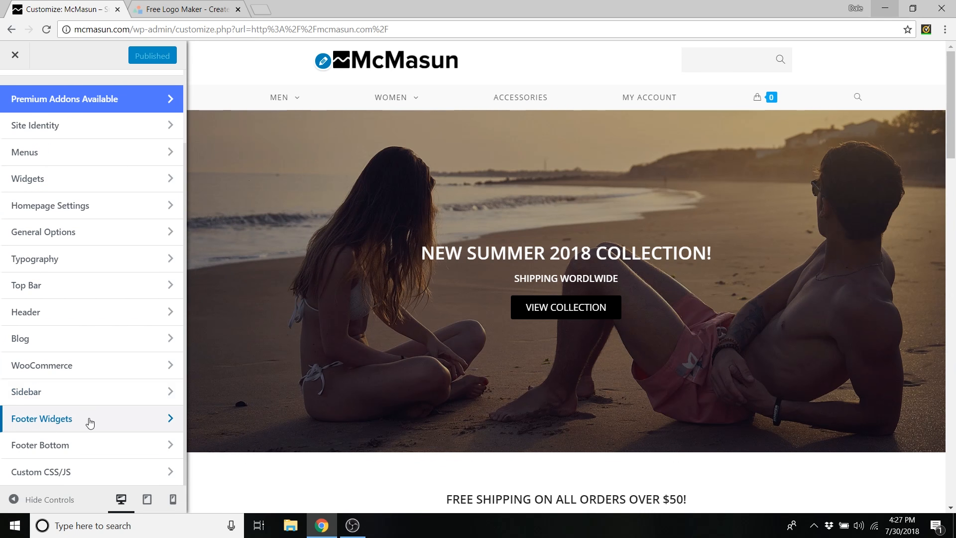
left_click(90, 423)
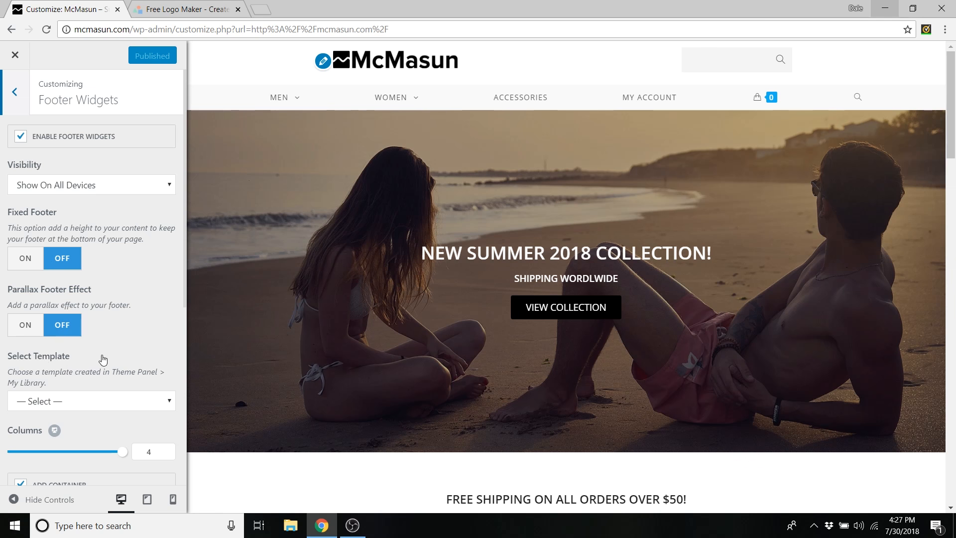
scroll(111, 360, "down", 1)
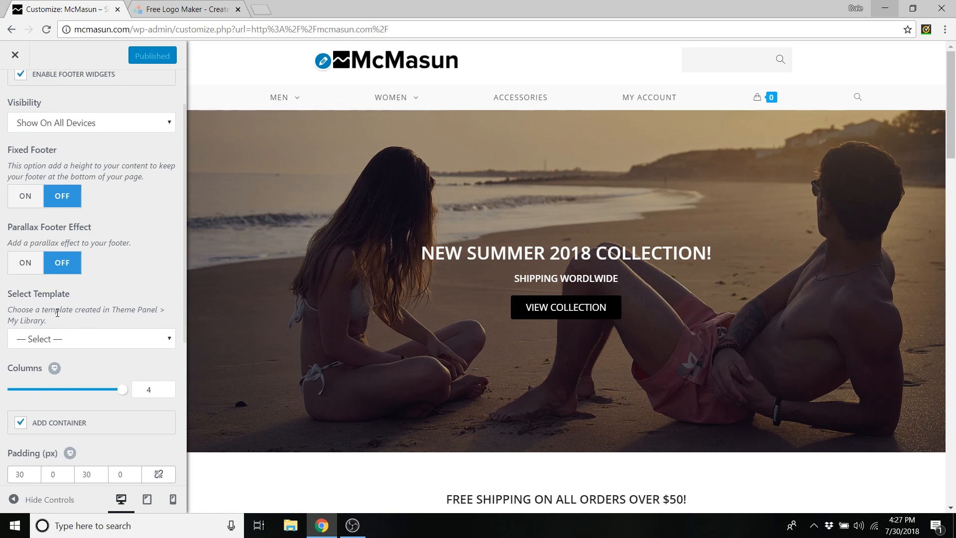
left_click(118, 341)
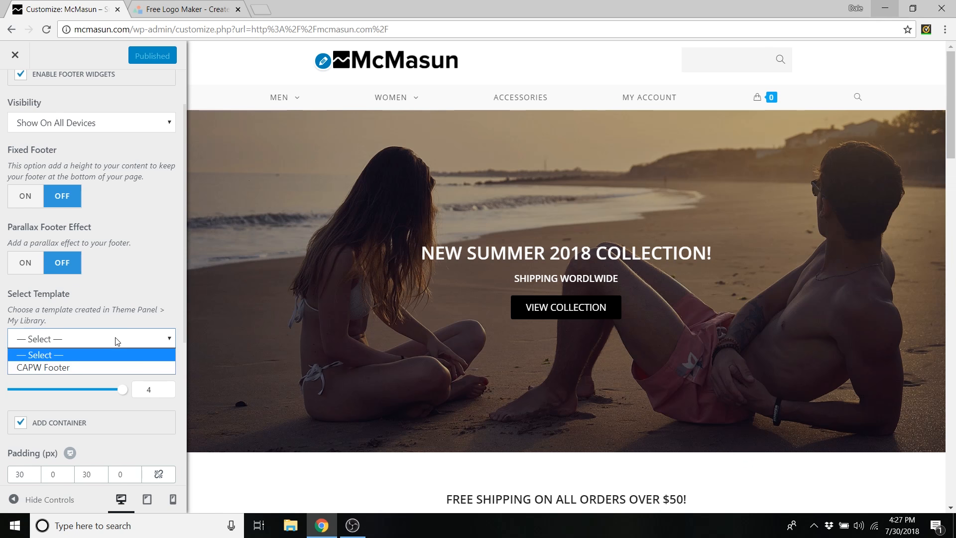
left_click(58, 369)
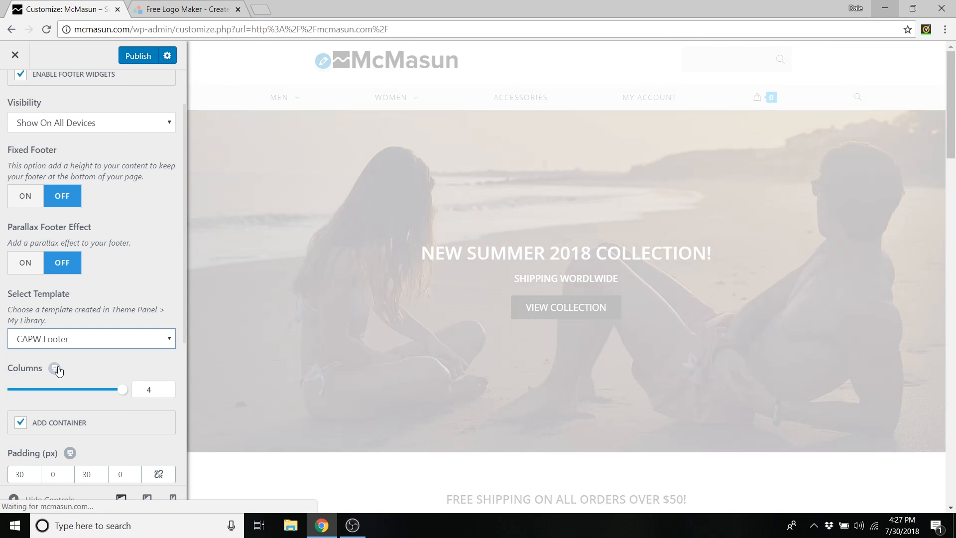
- Turn off the footer container and set the linked footer padding to 0
scroll(420, 304, "down", 20)
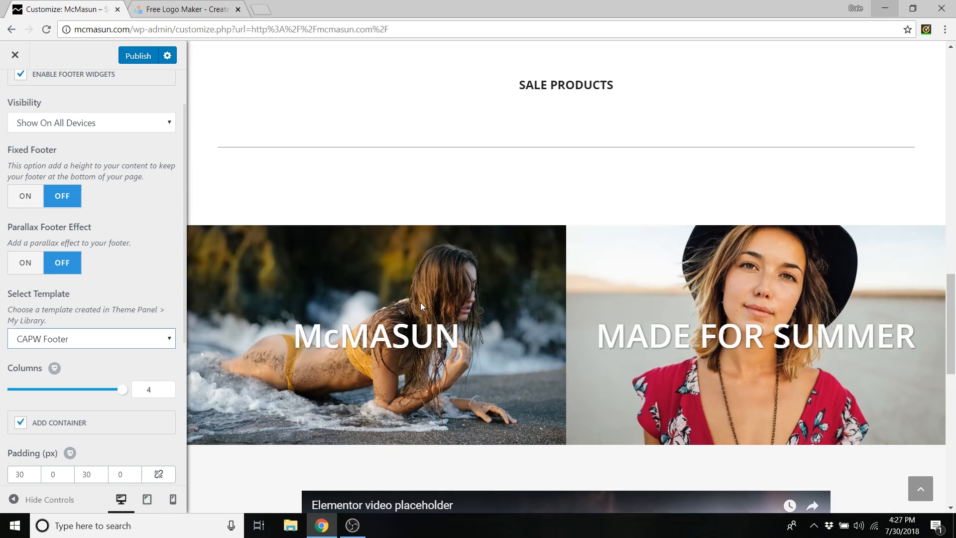
scroll(419, 311, "down", 4)
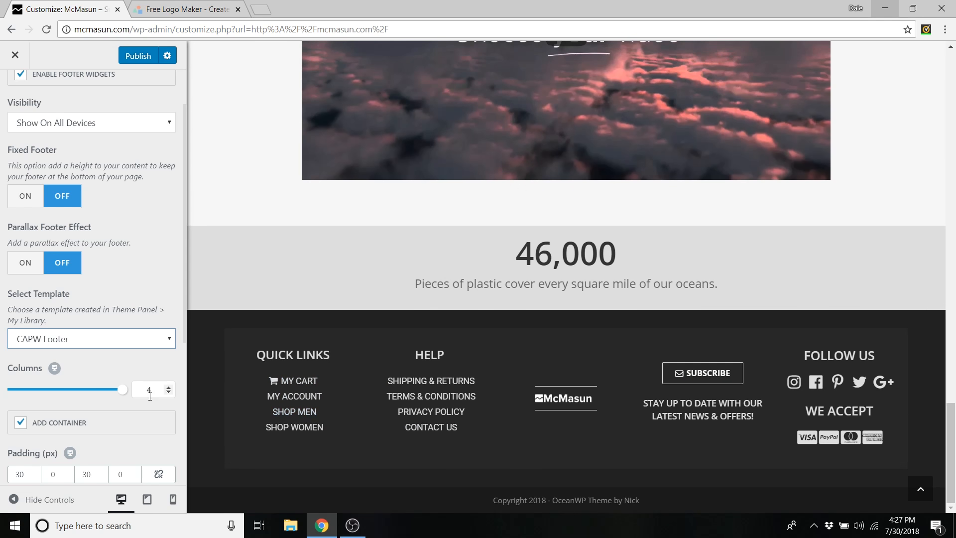
left_click(21, 424)
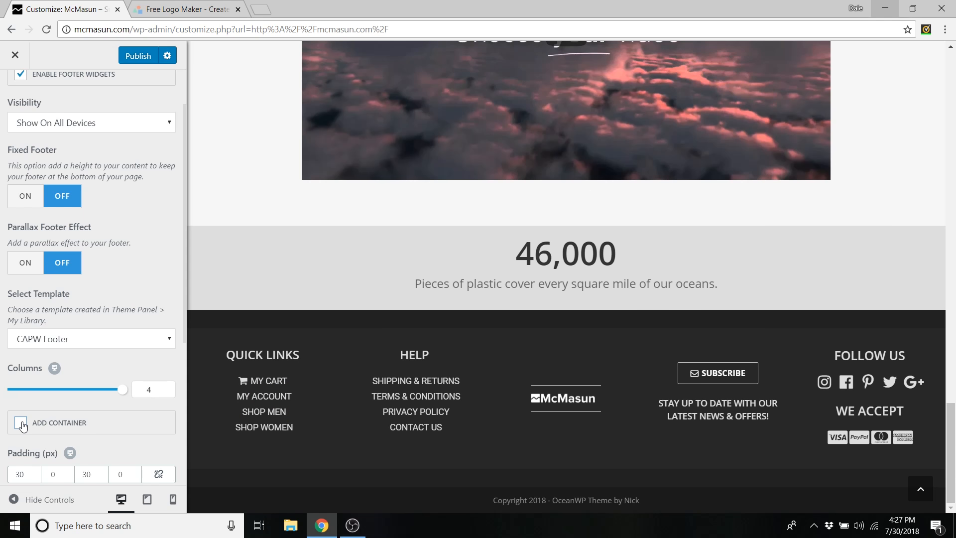
left_click(163, 477)
scroll(166, 459, "down", 1)
scroll(166, 459, "down", 1)
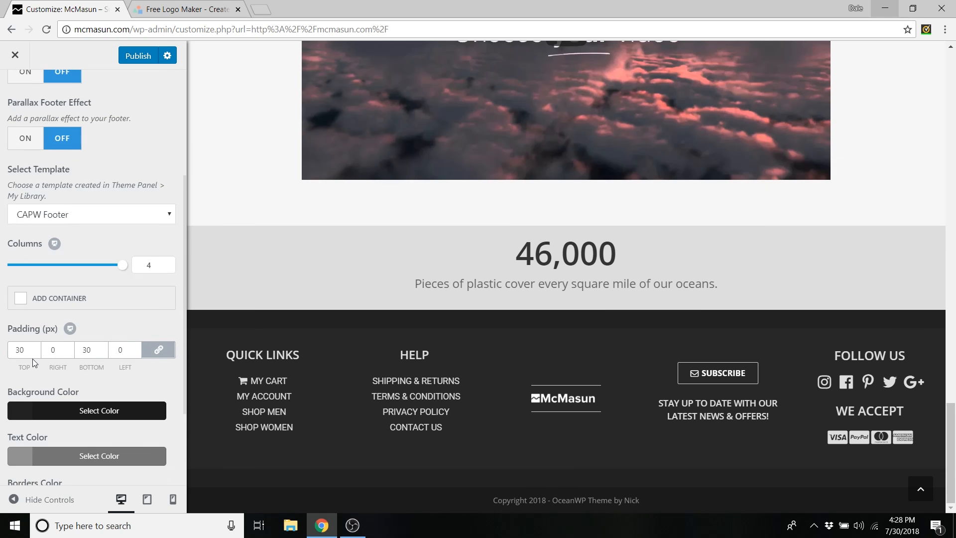
type("0")
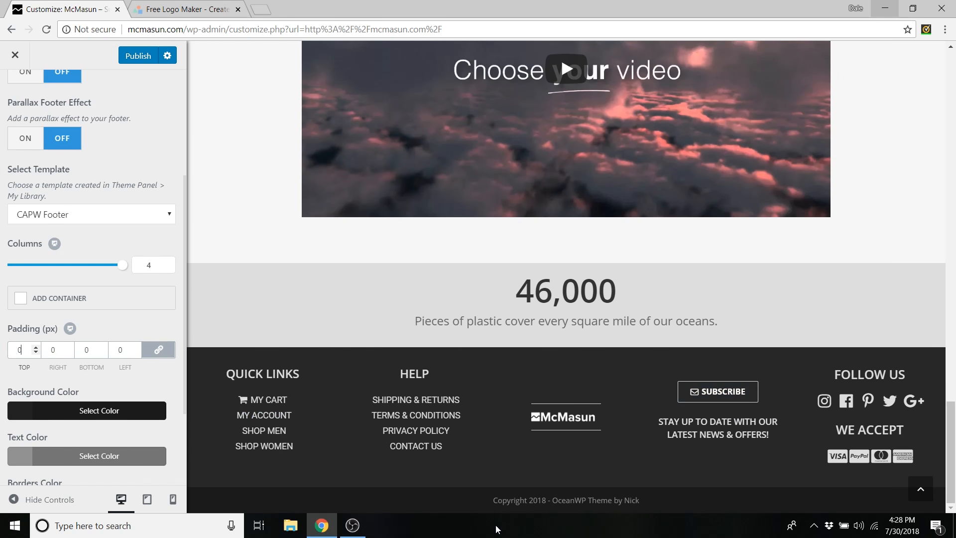
left_click_drag(497, 500, 542, 500)
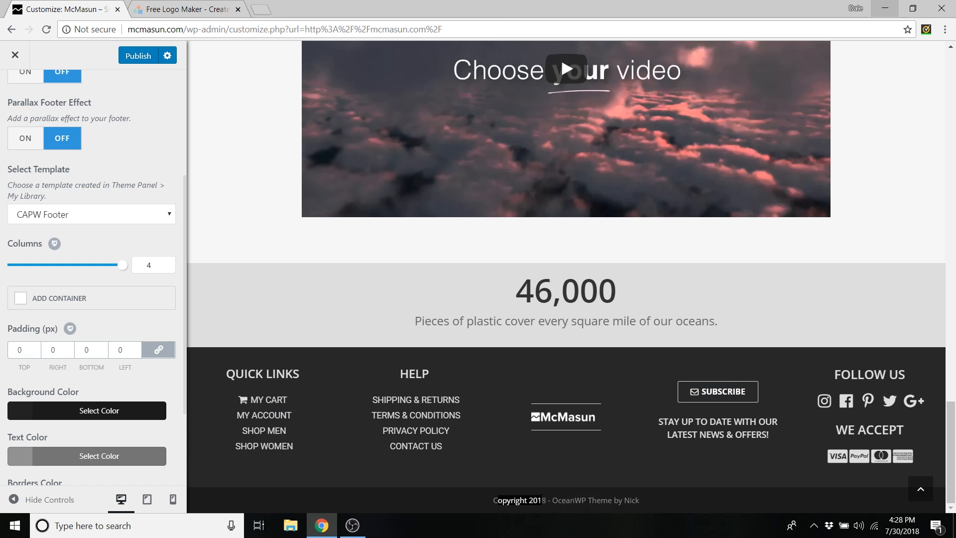
left_click(542, 500)
scroll(139, 155, "up", 4)
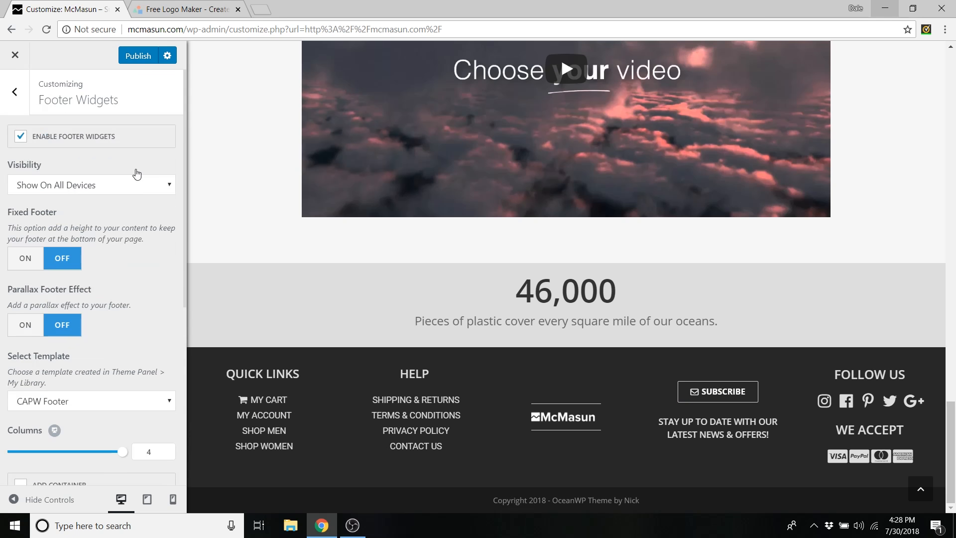
- Change the Footer Bottom copyright text to 'McMasun Copyright 2018' and publish
left_click(15, 92)
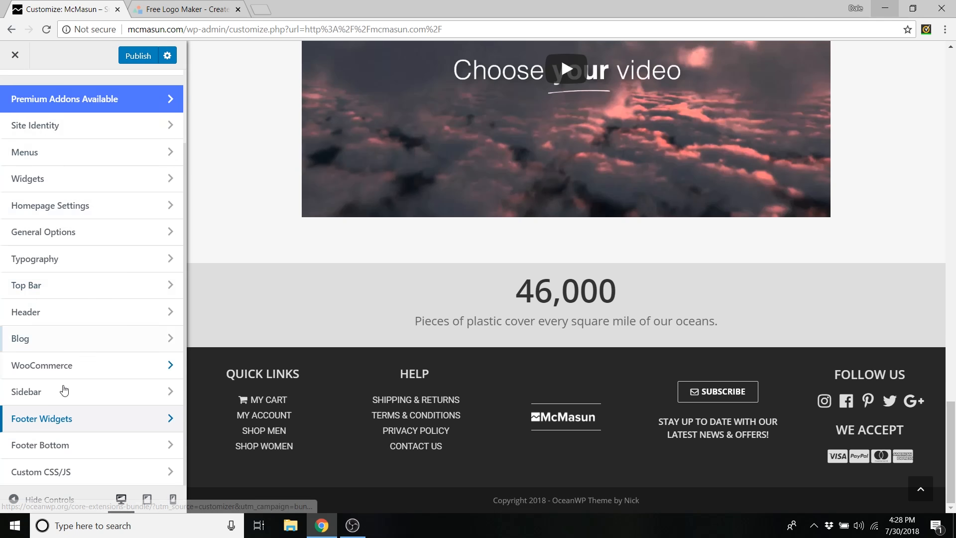
left_click(63, 448)
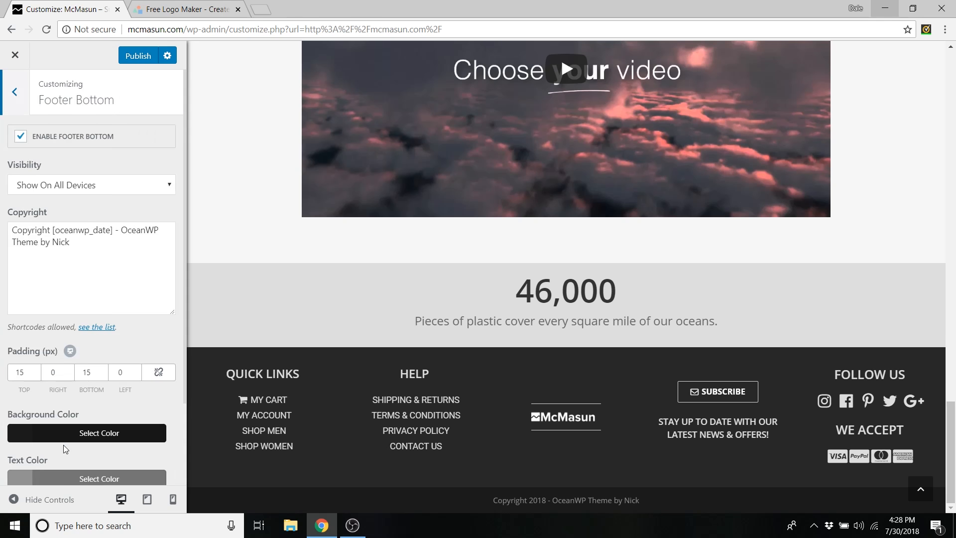
left_click(99, 270)
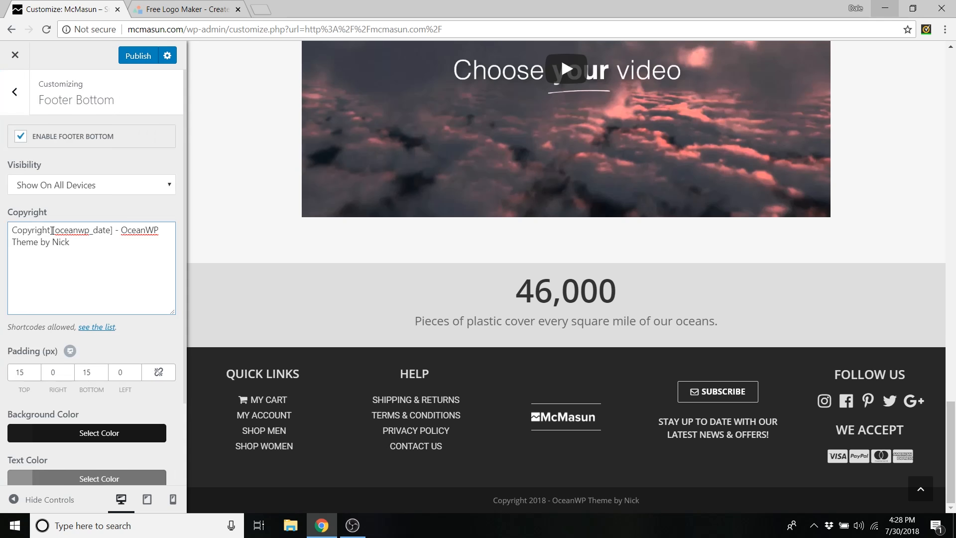
left_click(13, 229)
type("McMasun")
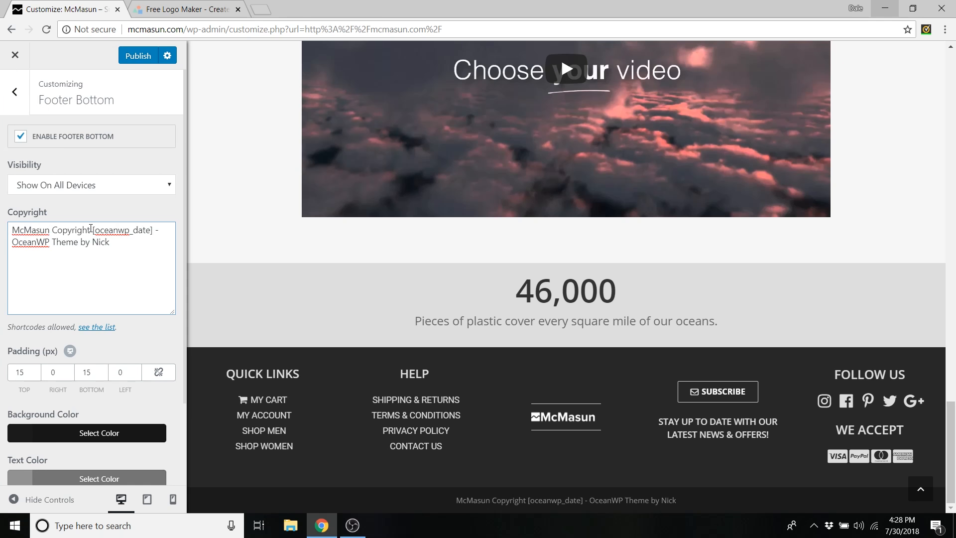
left_click_drag(93, 230, 117, 239)
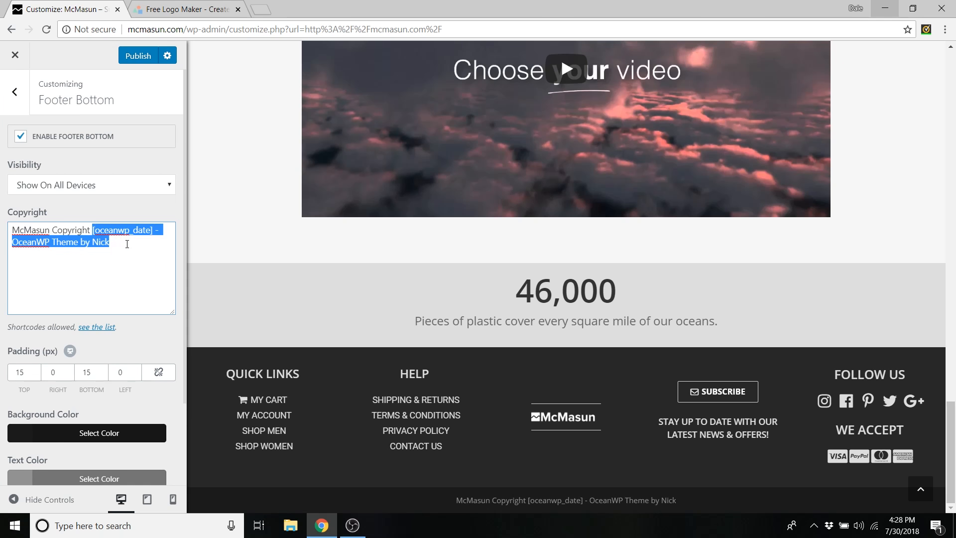
type("2018")
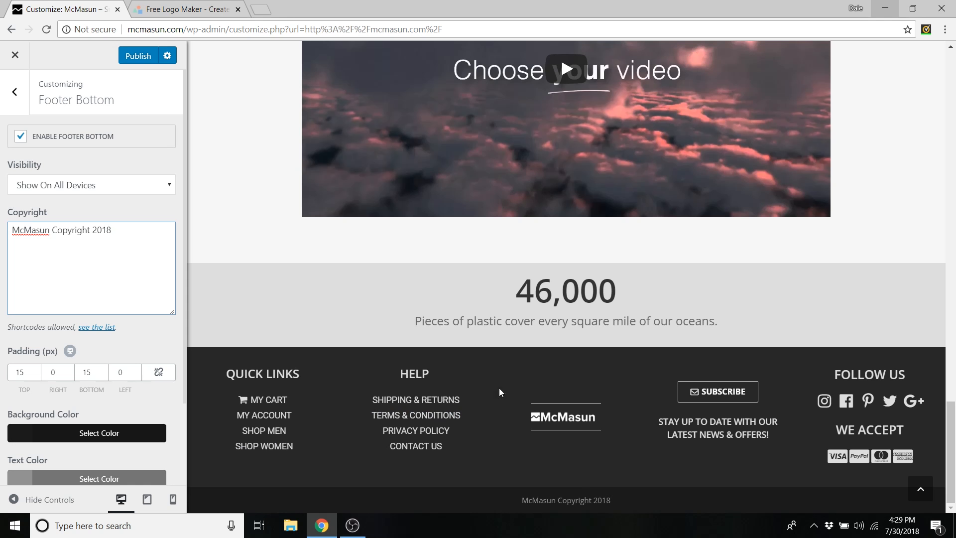
left_click(136, 55)
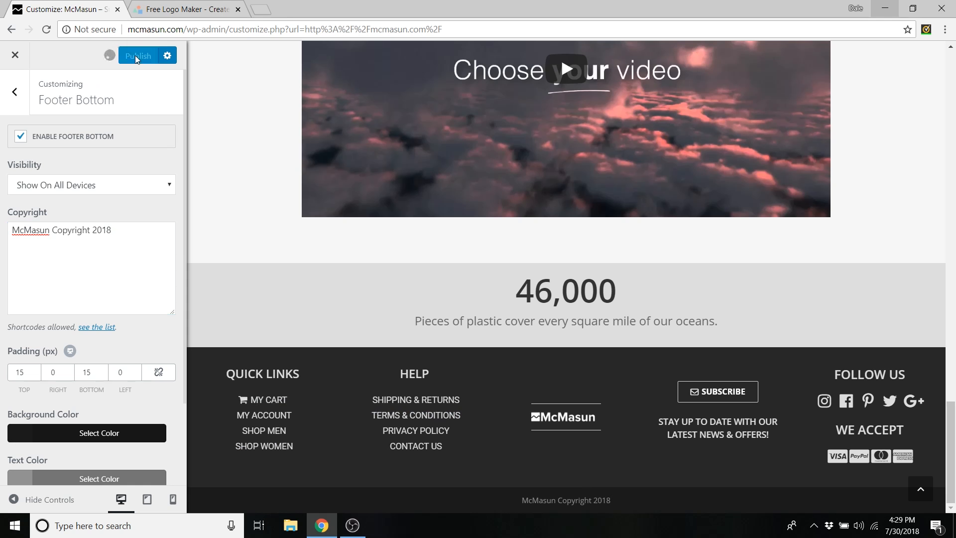
- Close the Customizer and open CAPW Footer from Theme Panel > My Library in the dashboard
left_click(15, 55)
mouse_move(65, 55)
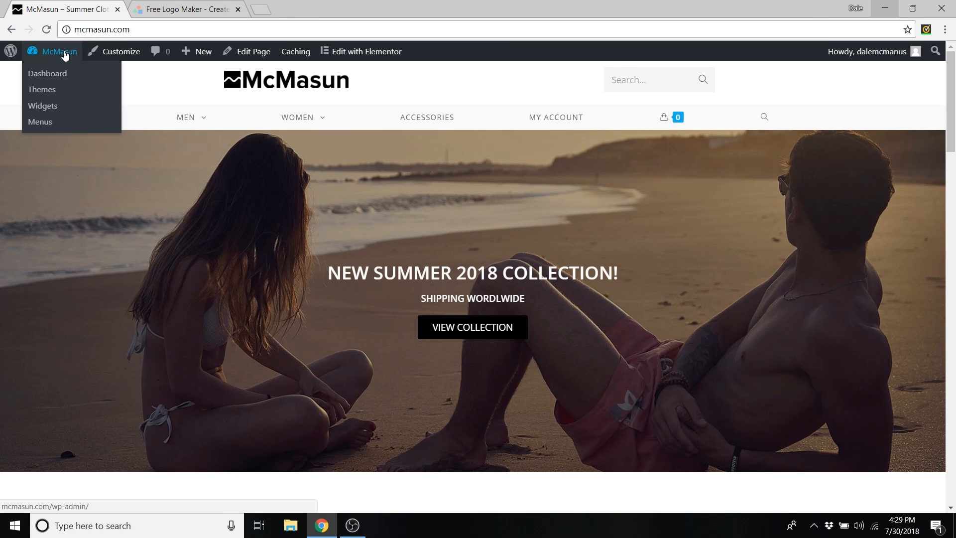
left_click(52, 75)
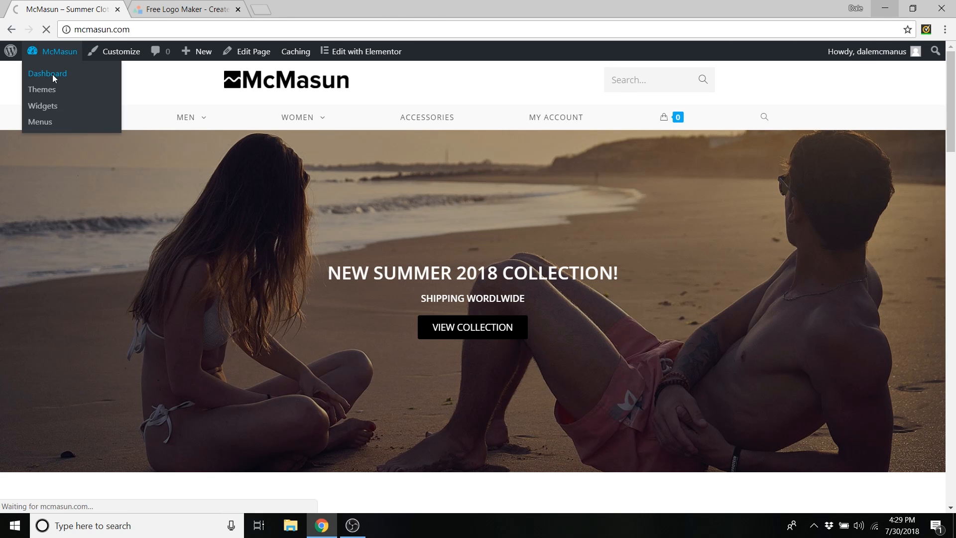
scroll(30, 214, "down", 9)
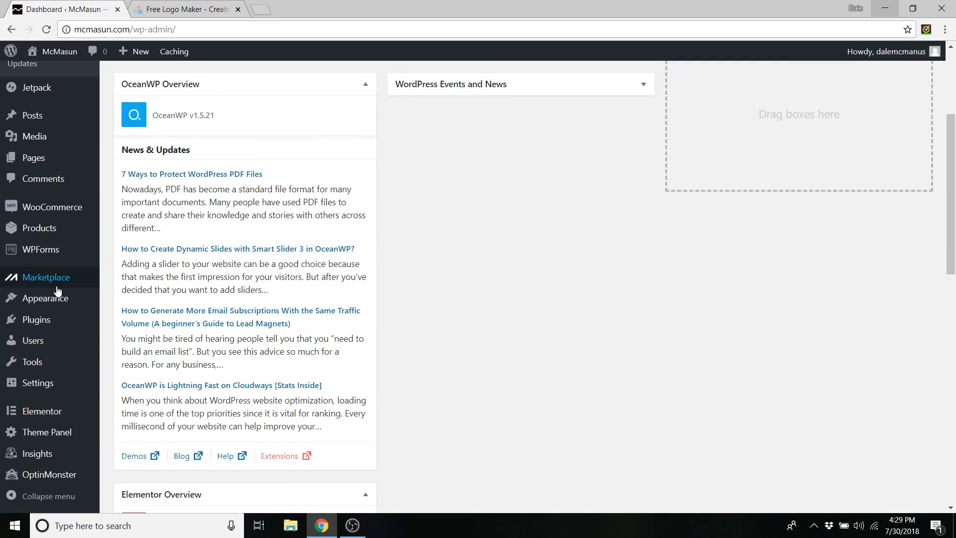
mouse_move(21, 432)
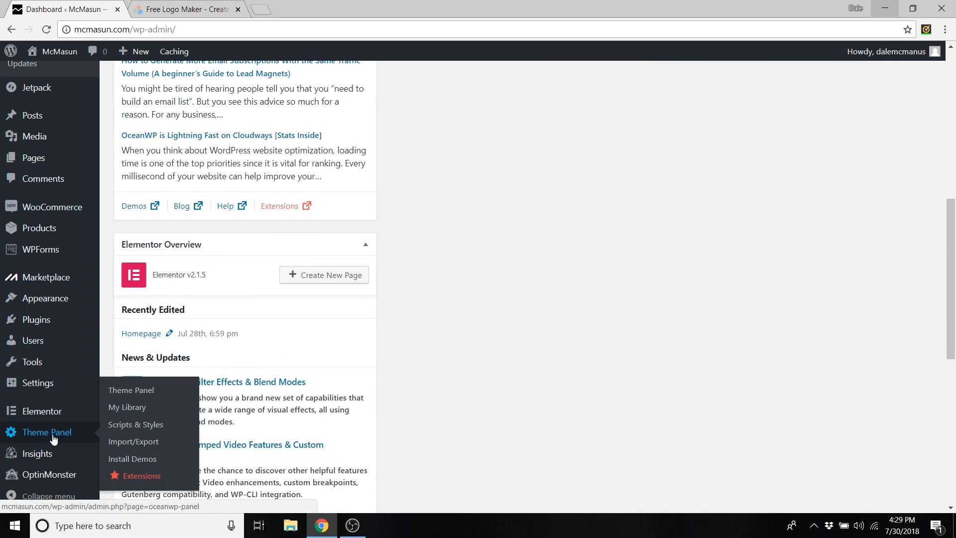
left_click(141, 409)
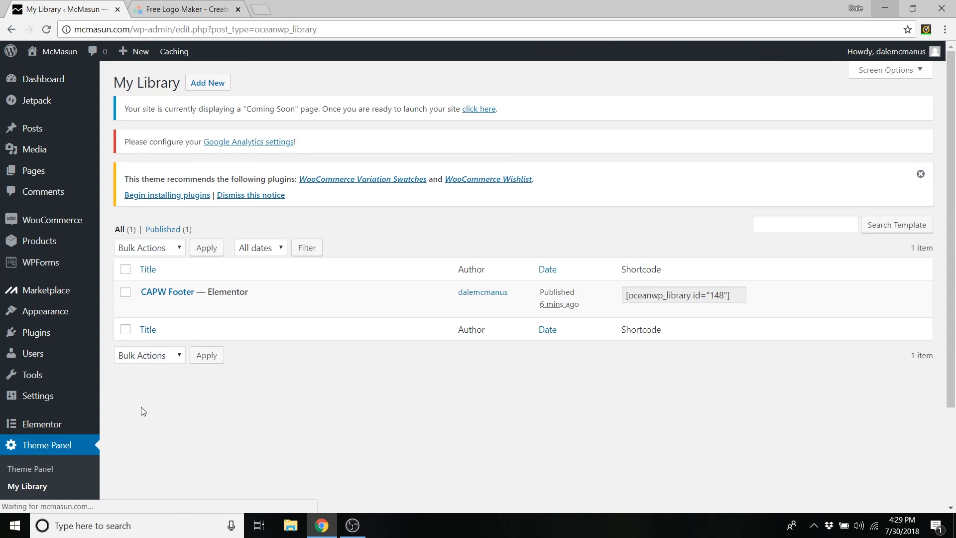
left_click(170, 295)
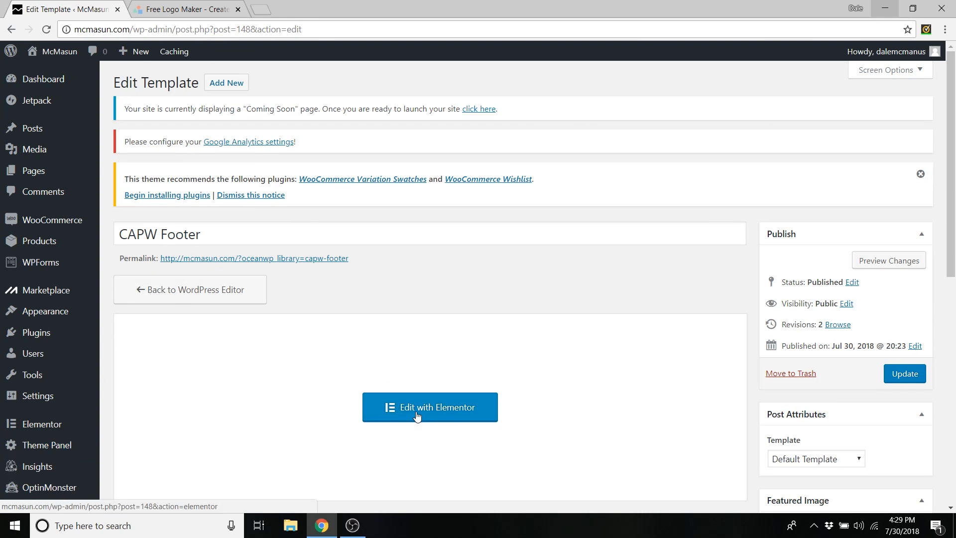
- Open CAPW Footer in Elementor and view the QUICK LINKS heading's settings
left_click(418, 415)
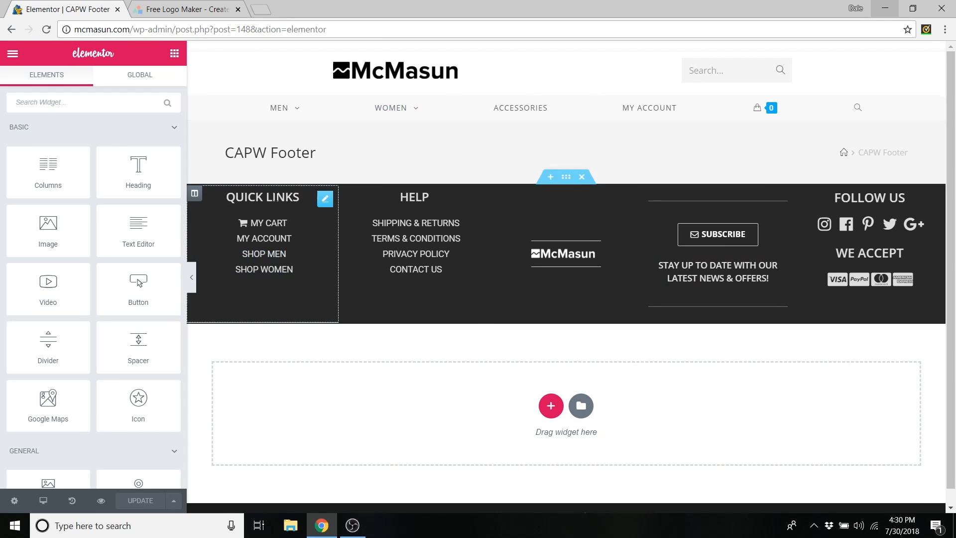
right_click(325, 199)
left_click(351, 209)
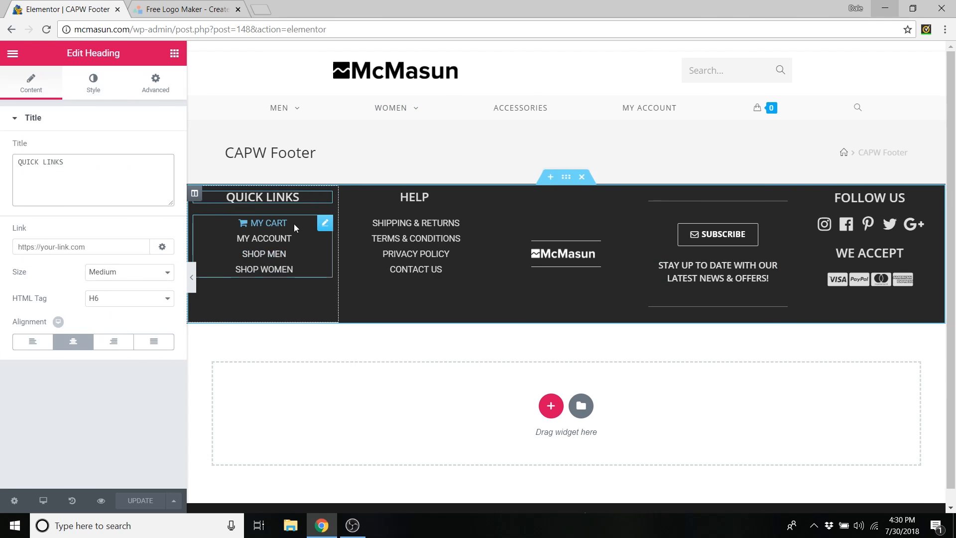
- Review the Quick Links list's MY CART item, keeping its shopping-cart icon
right_click(326, 228)
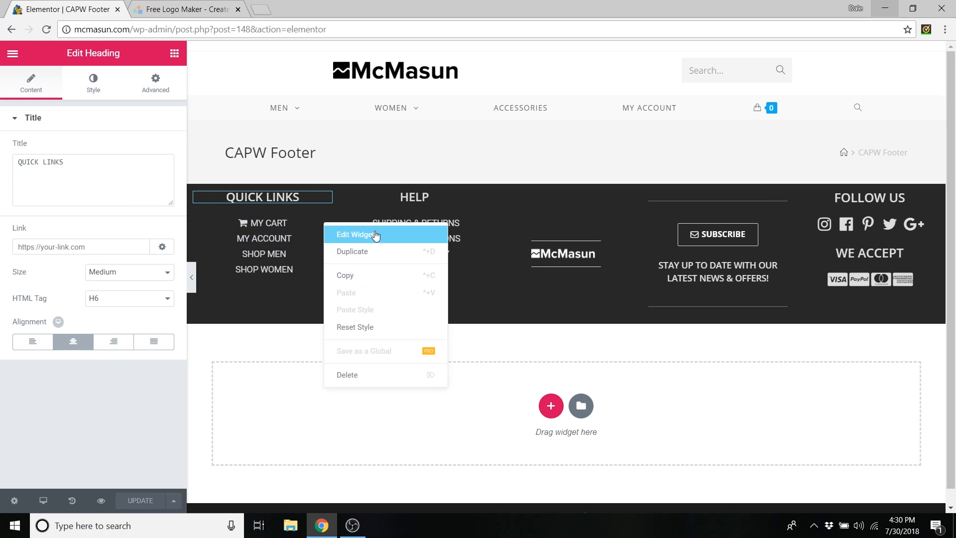
left_click(375, 234)
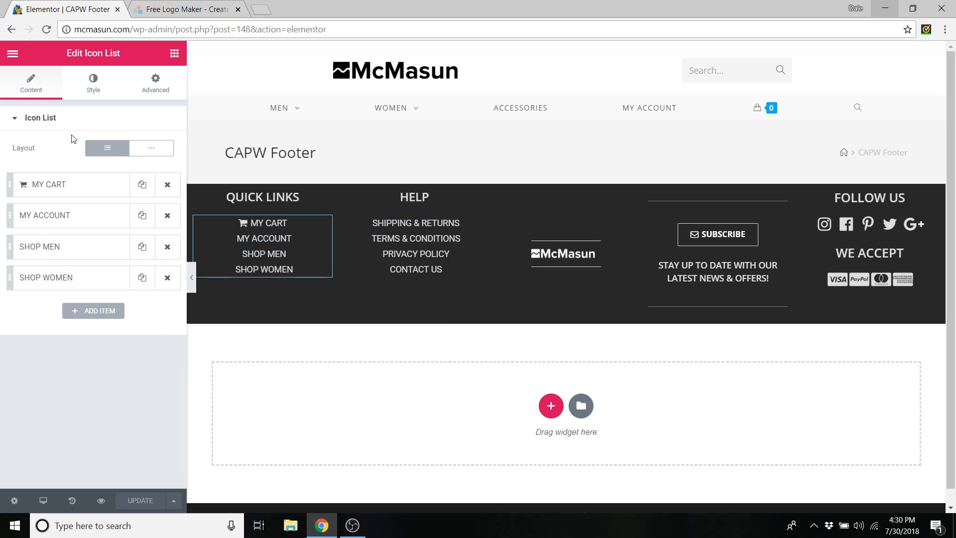
left_click(74, 186)
triple_click(66, 228)
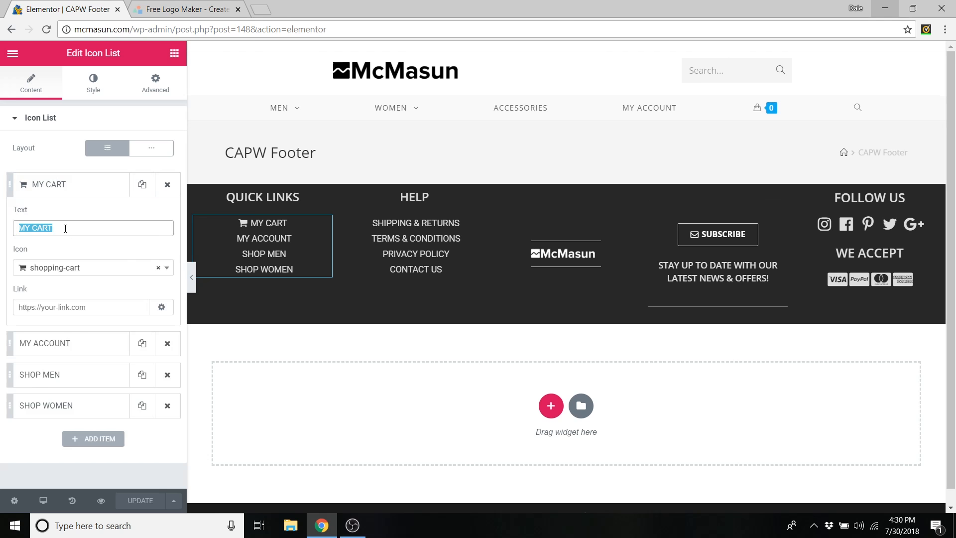
left_click(65, 229)
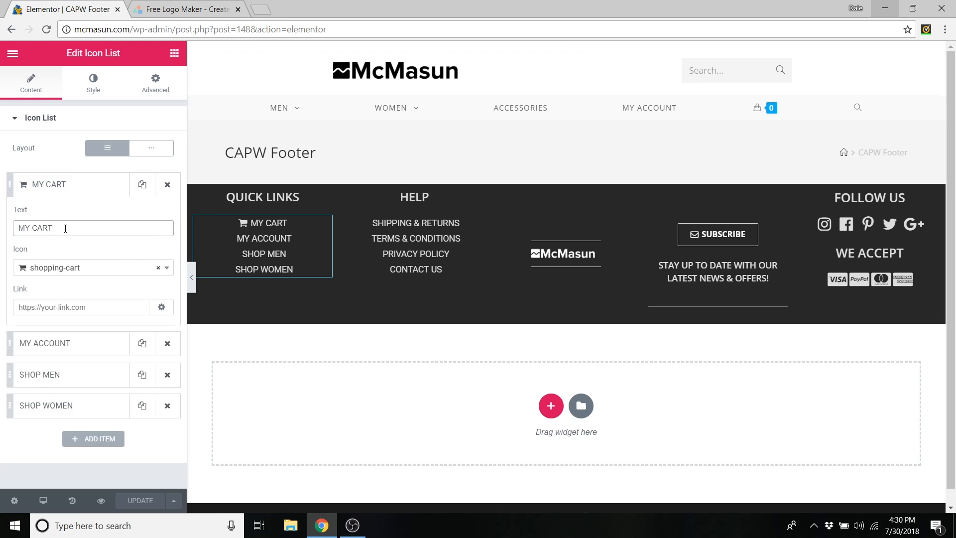
left_click(169, 269)
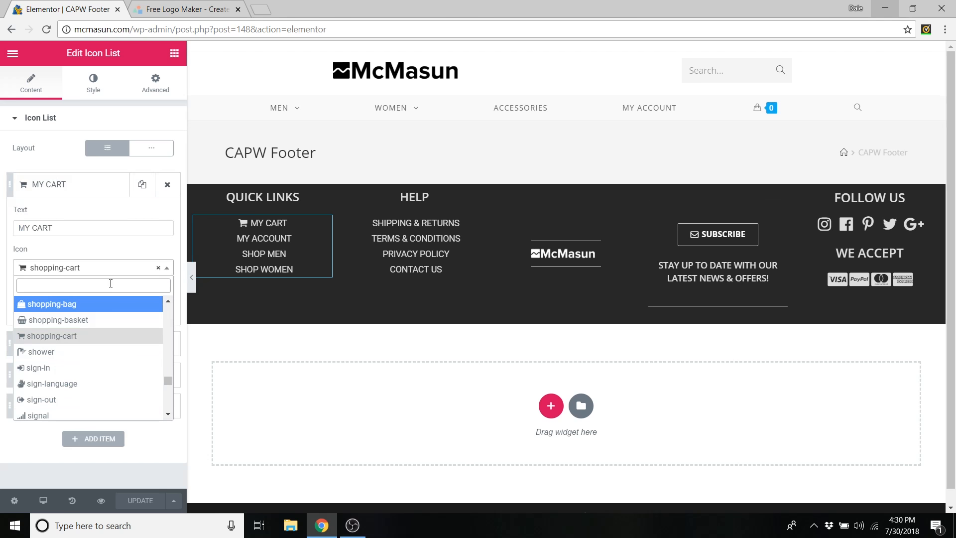
left_click(166, 270)
left_click(81, 309)
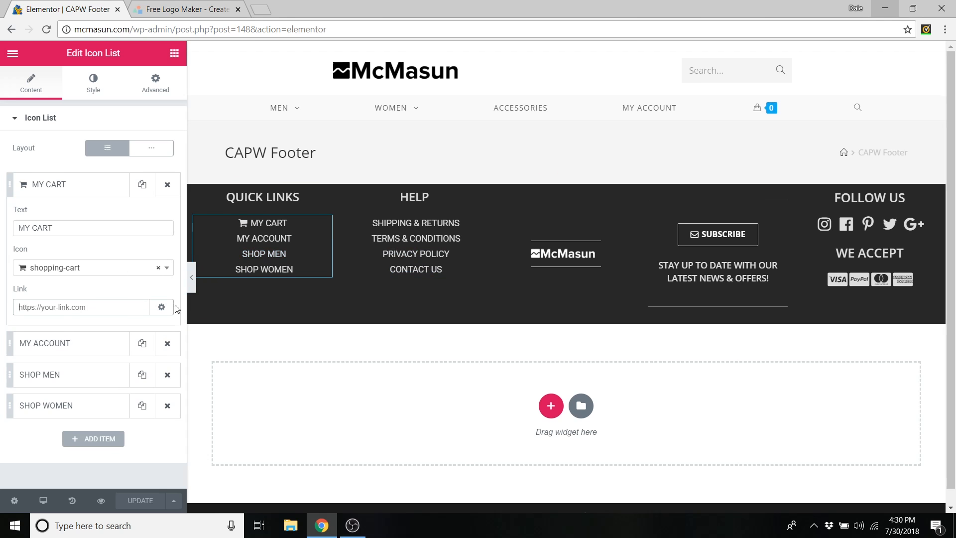
- Inspect the Quick Links list's text colour, hover colour and typography styling
left_click(92, 87)
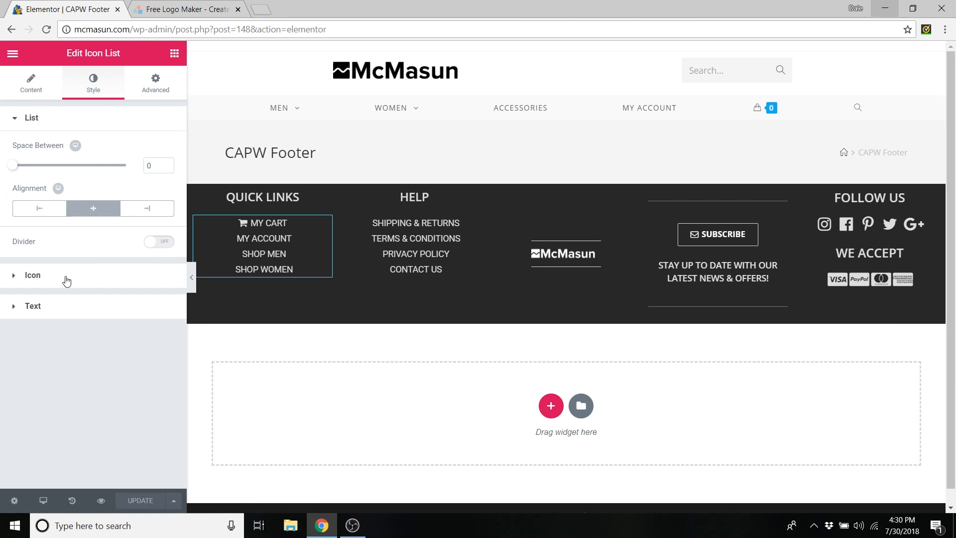
left_click(70, 309)
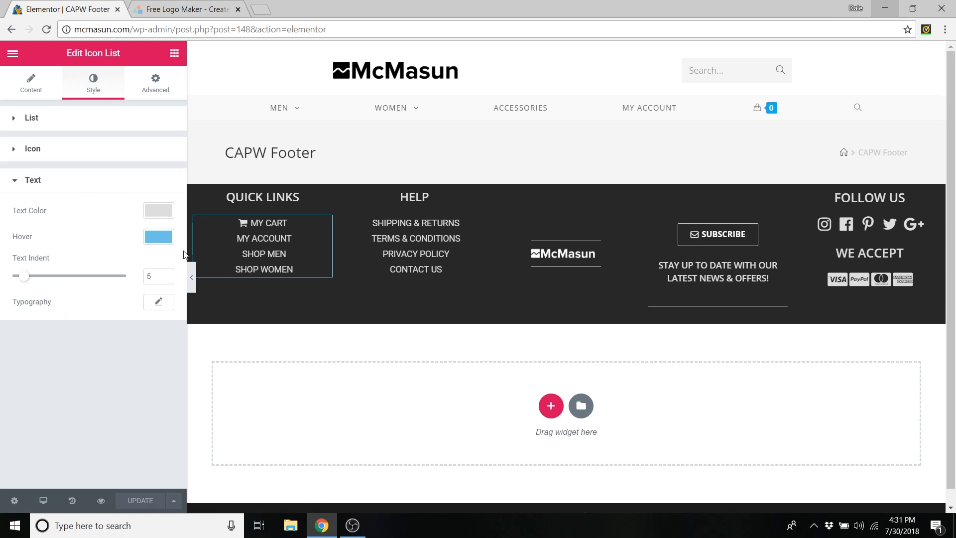
left_click(157, 213)
left_click(157, 213)
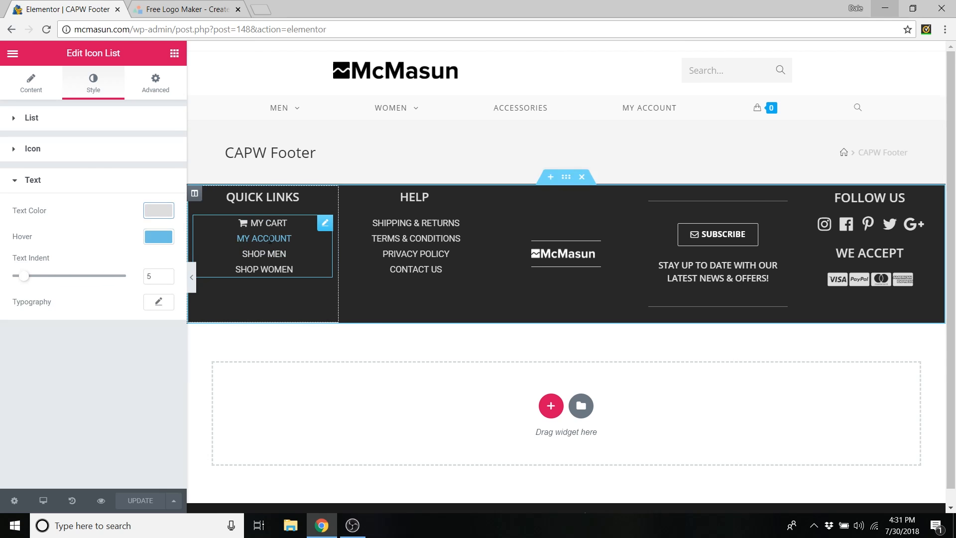
left_click(159, 237)
left_click(152, 237)
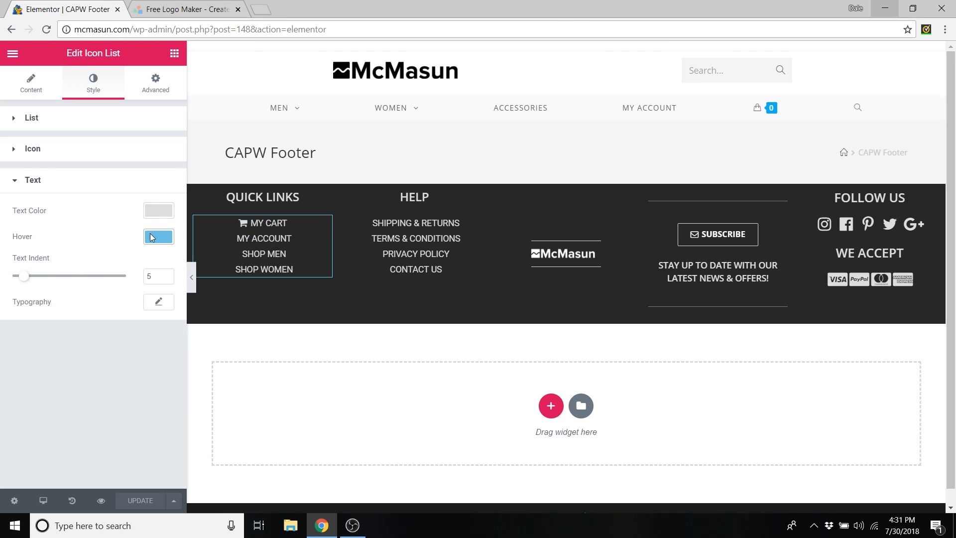
left_click(159, 302)
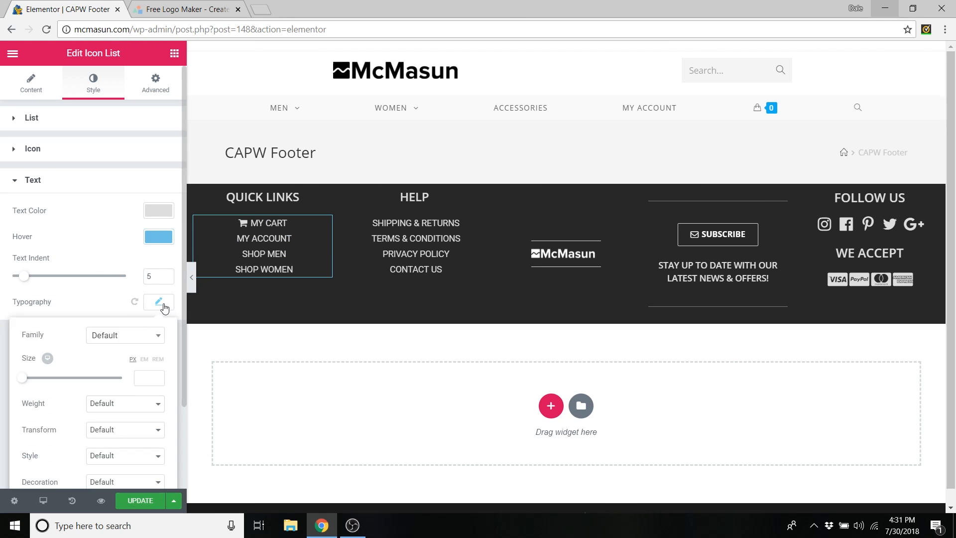
left_click(134, 302)
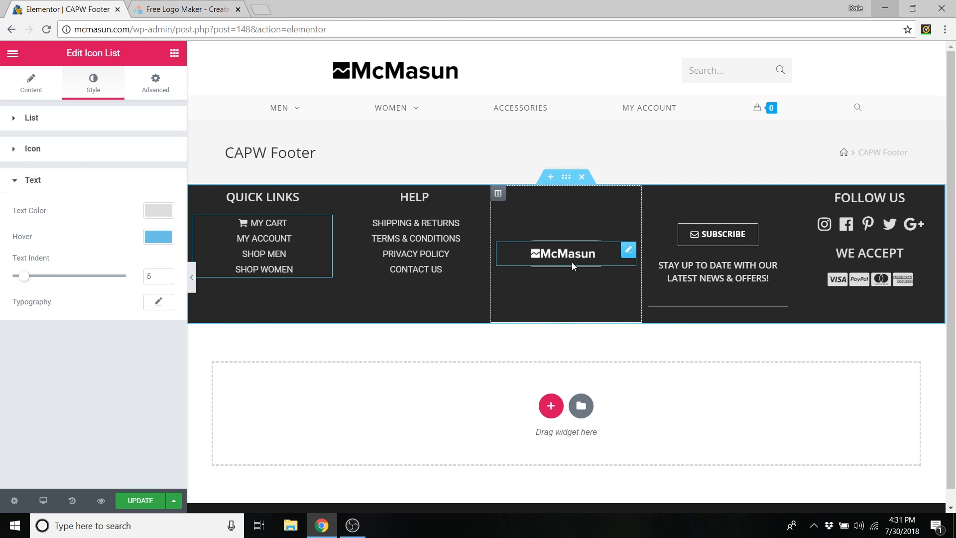
- Toggle the footer logo's image size to Custom and back to Full, then edit SUBSCRIBE
right_click(628, 250)
left_click(646, 262)
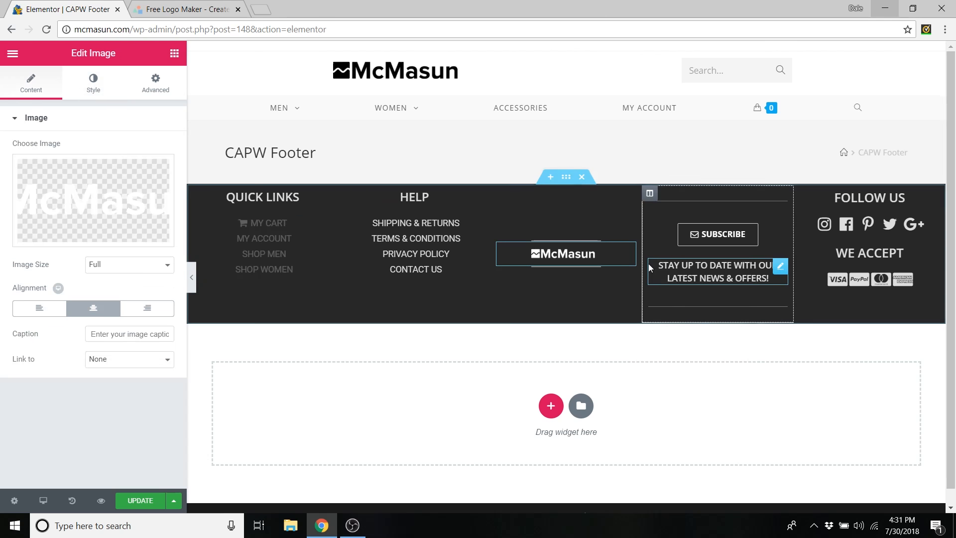
mouse_move(81, 193)
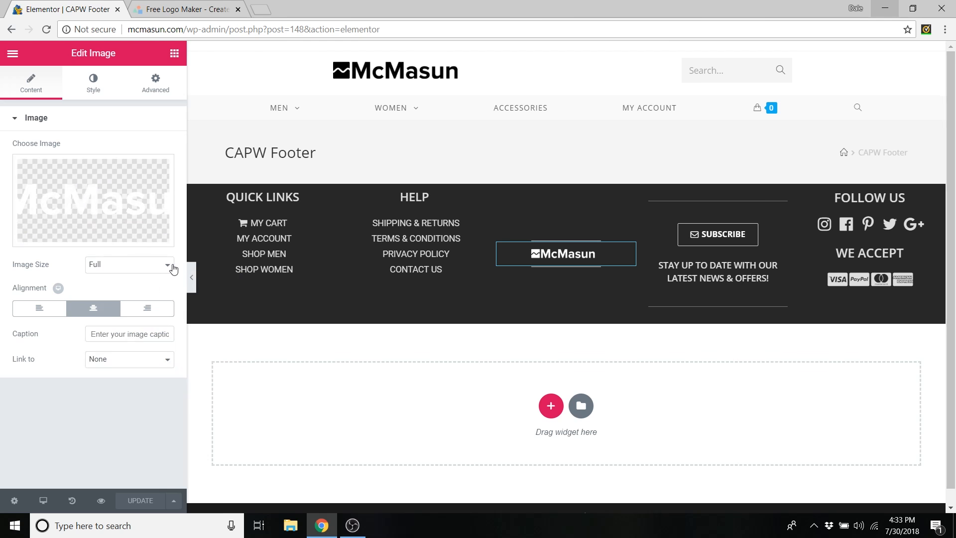
left_click(172, 268)
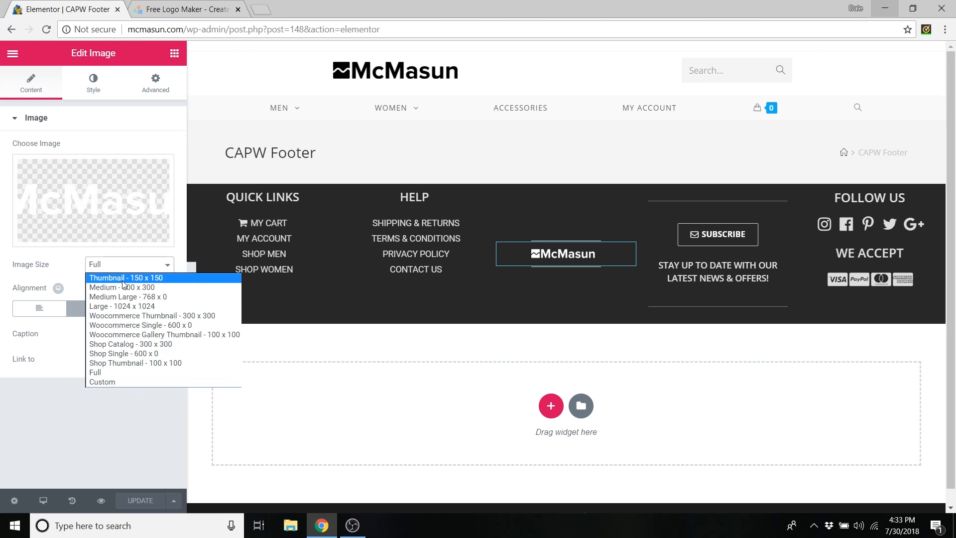
left_click(115, 381)
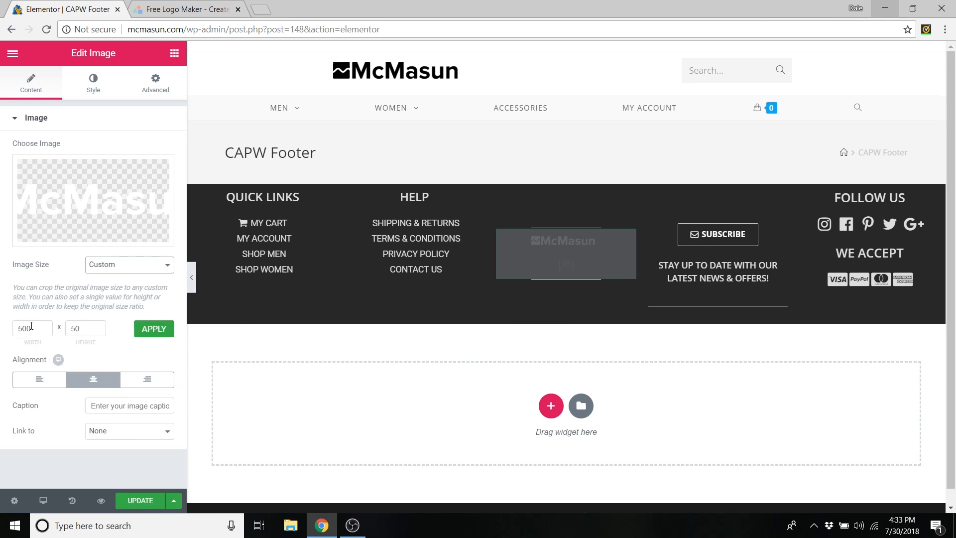
left_click(142, 268)
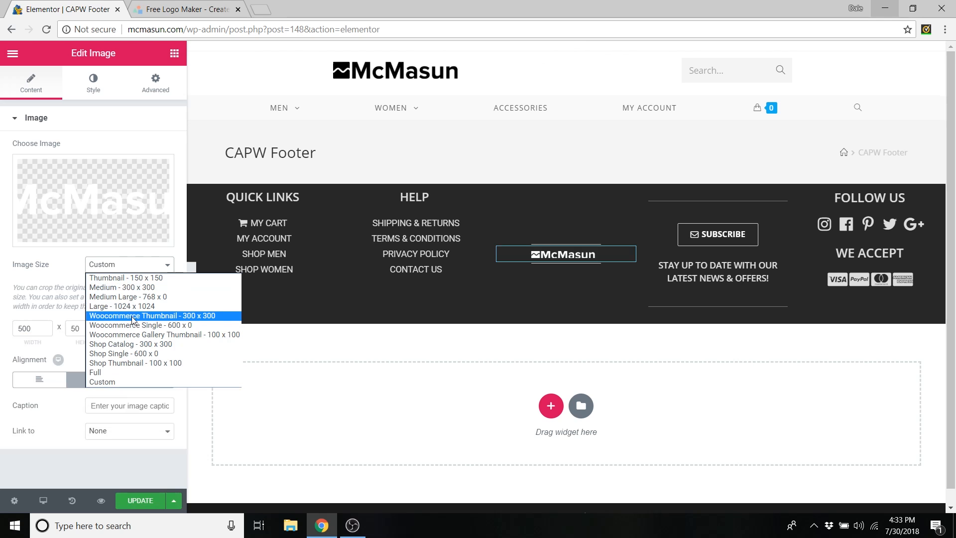
left_click(115, 373)
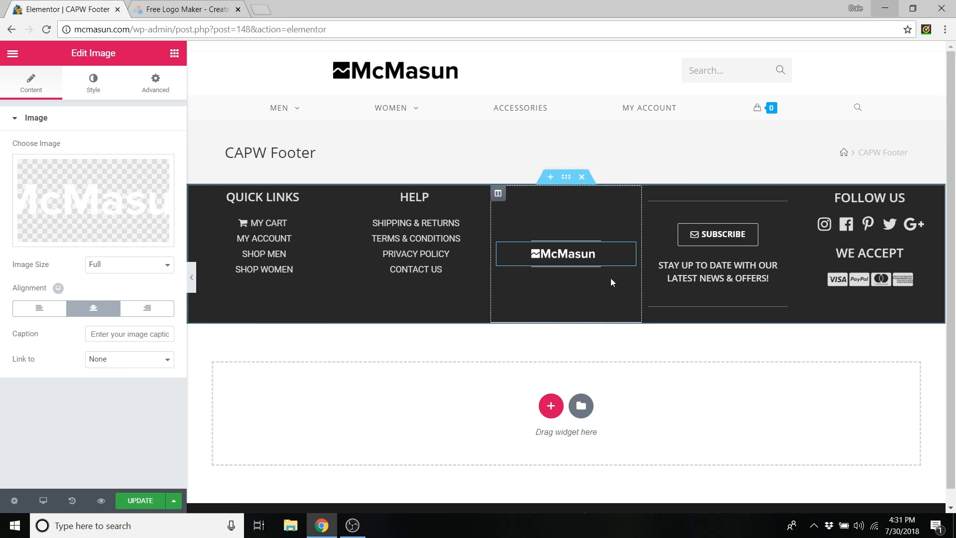
right_click(780, 231)
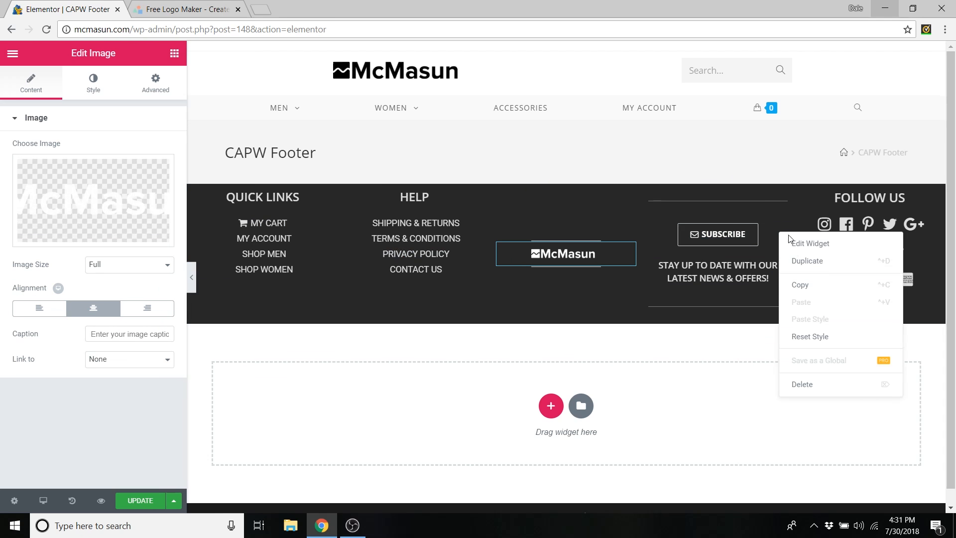
left_click(815, 246)
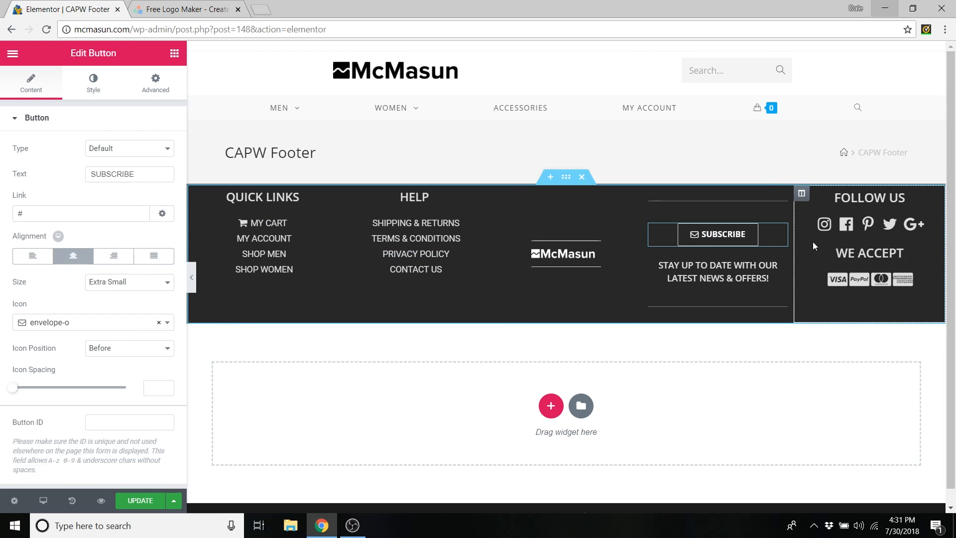
- Delete the # link from the SUBSCRIBE button, keeping its envelope-o icon
left_click(87, 212)
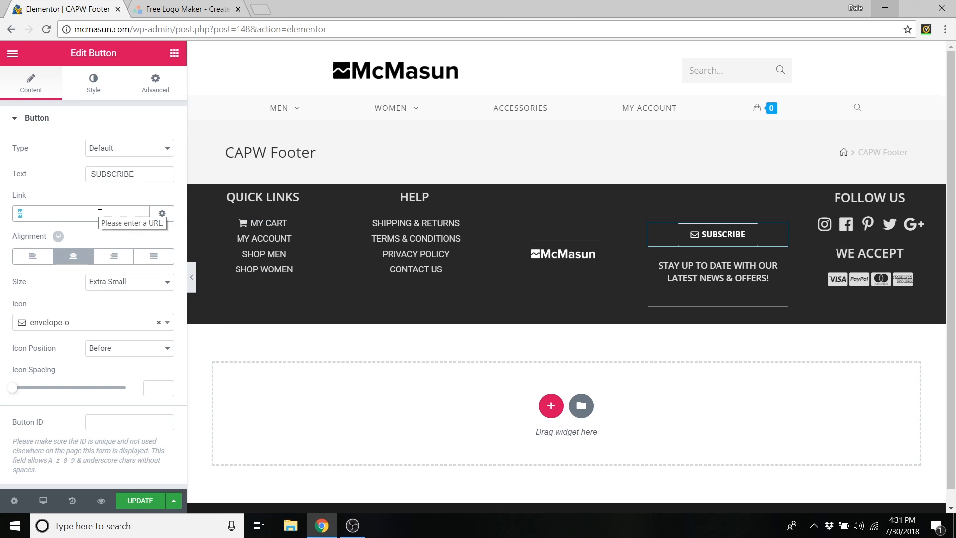
key("BackSpace")
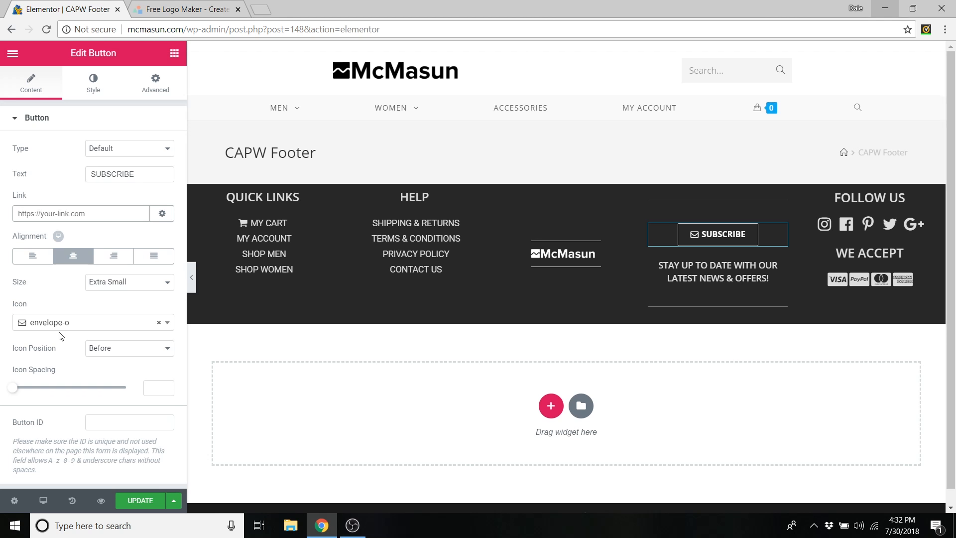
left_click(167, 323)
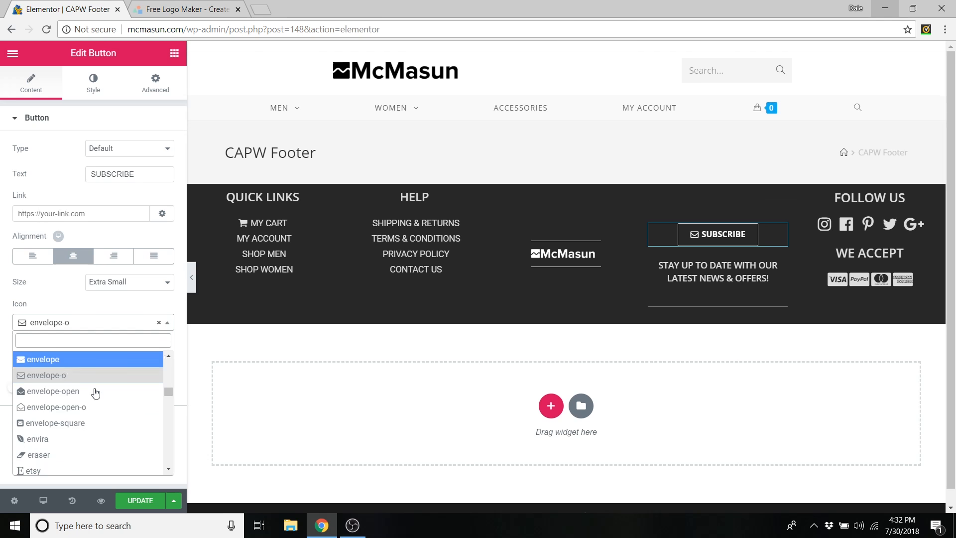
left_click(172, 325)
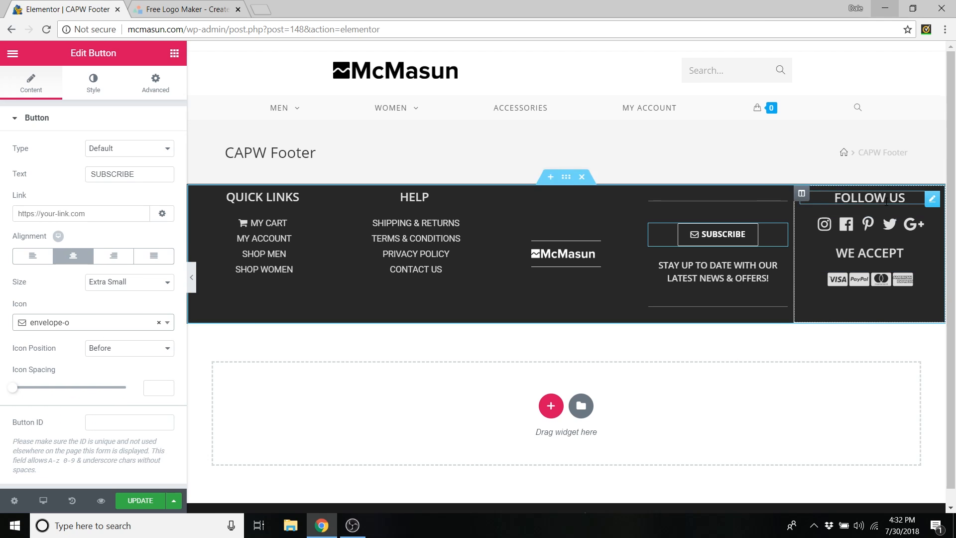
- Review the Follow Us social icon list and save the CAPW Footer template with UPDATE
right_click(936, 226)
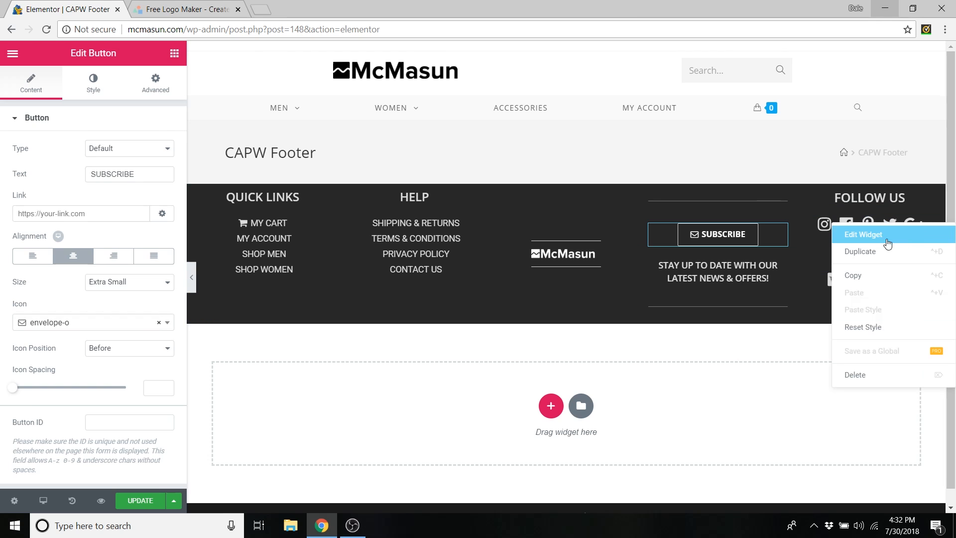
left_click(871, 240)
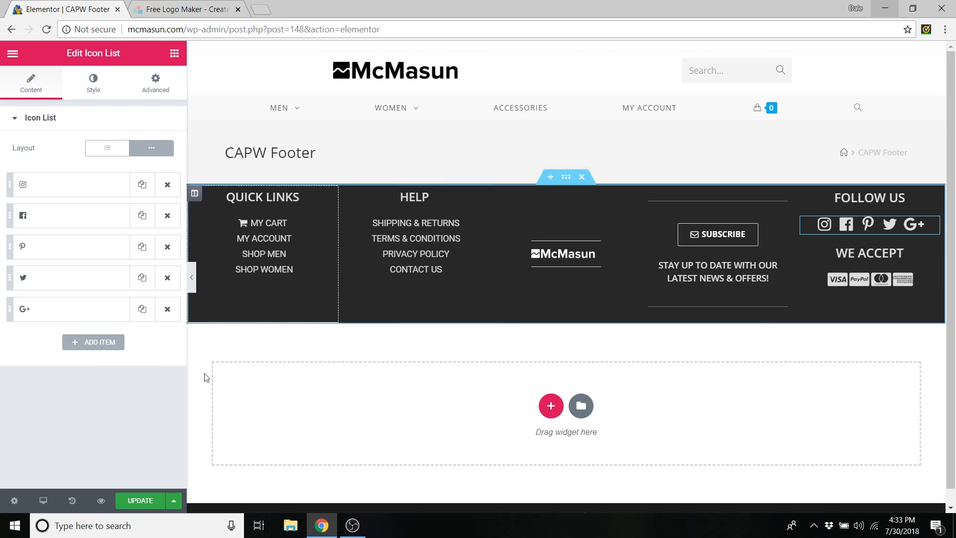
left_click(144, 504)
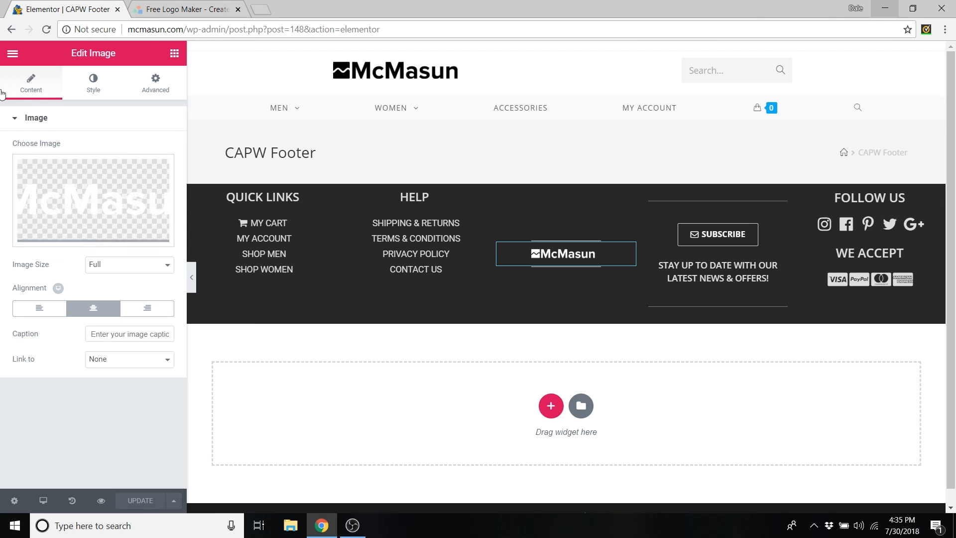
- Exit Elementor to the dashboard and start a new product under Products > Add New
left_click(13, 55)
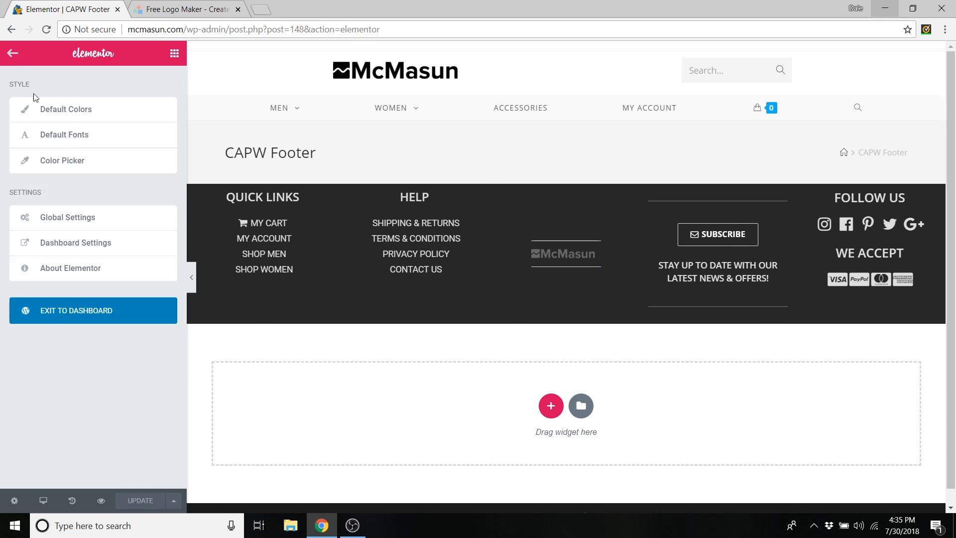
left_click(92, 319)
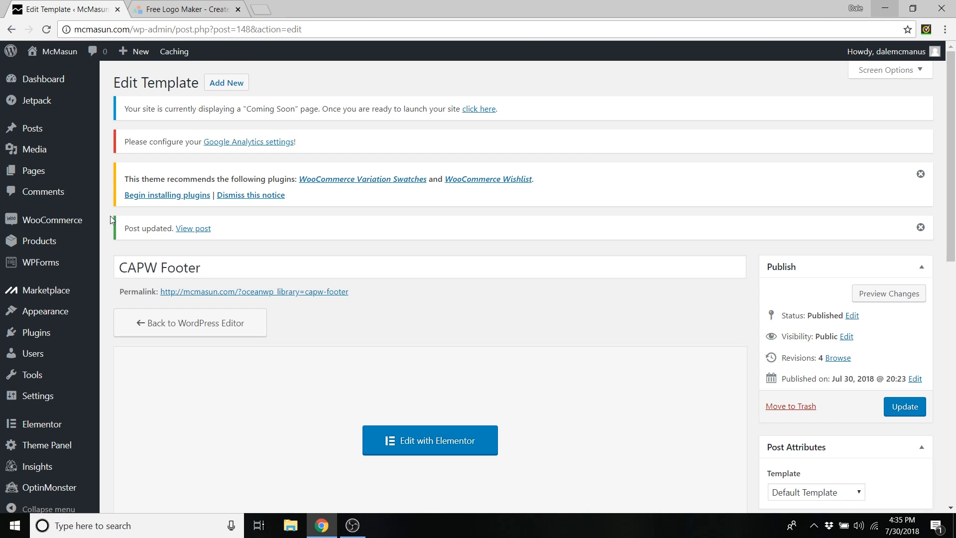
mouse_move(43, 241)
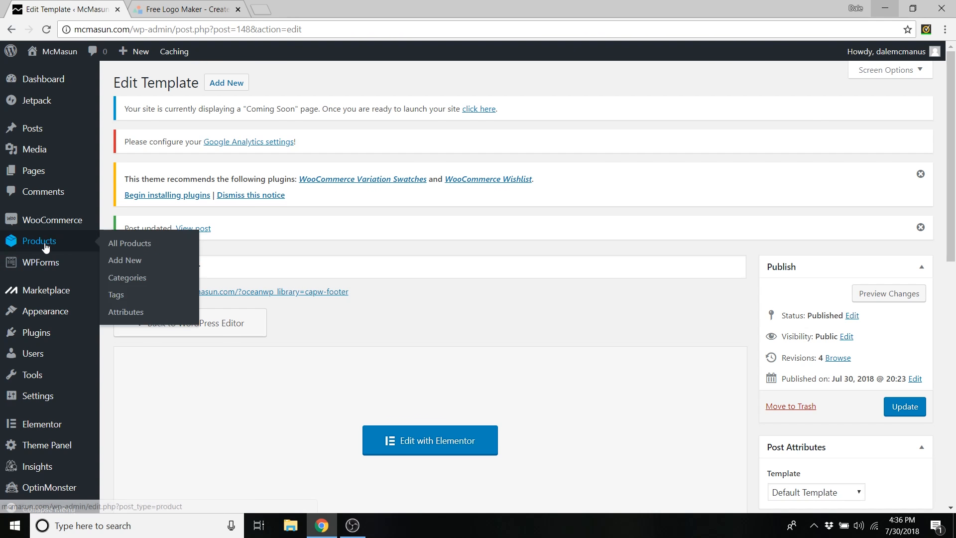
left_click(126, 263)
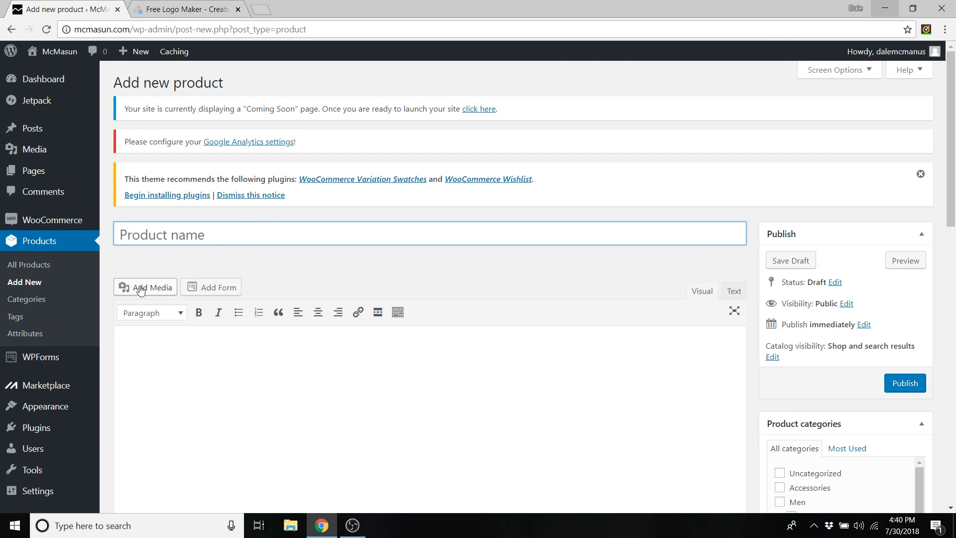
- Title the new product 'Black & White Bracelet'
left_click(142, 237)
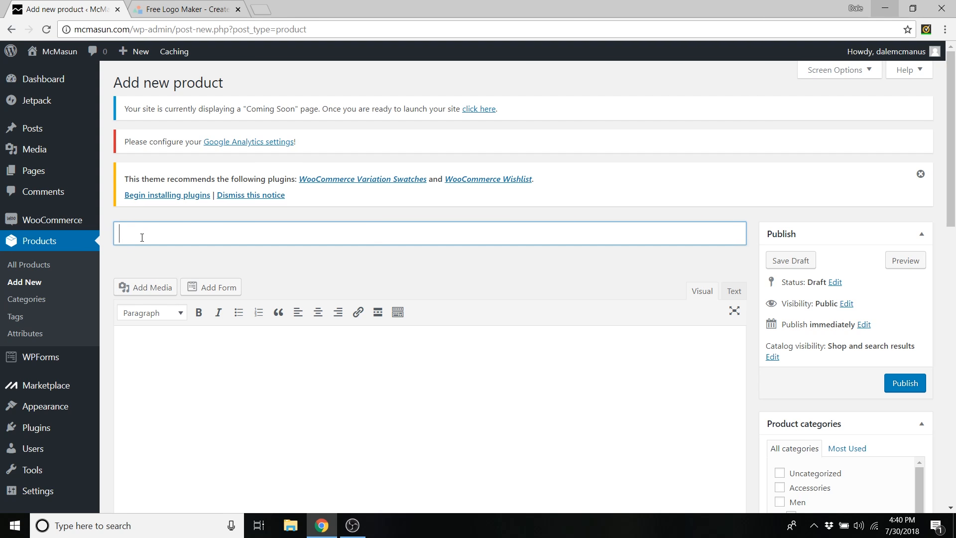
type("Black ")
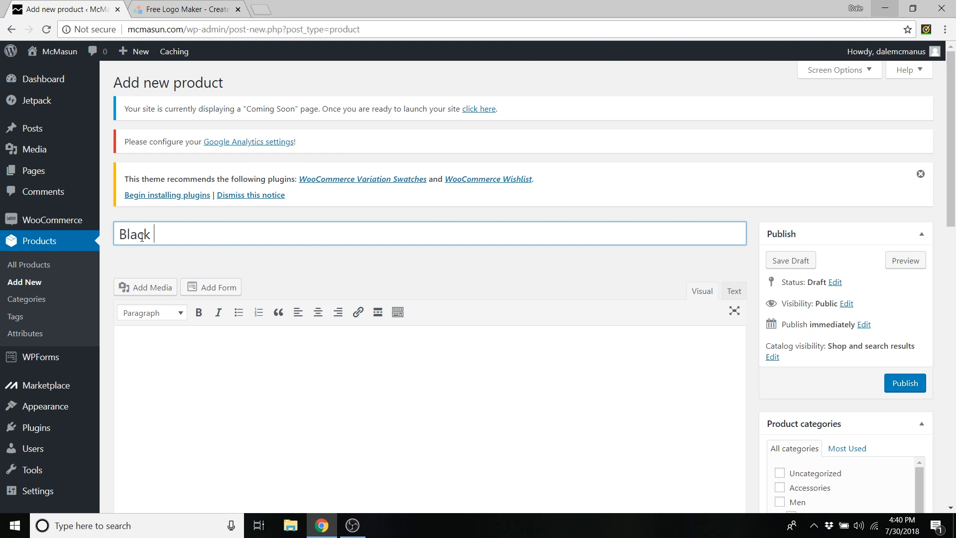
type("& White Bracelet")
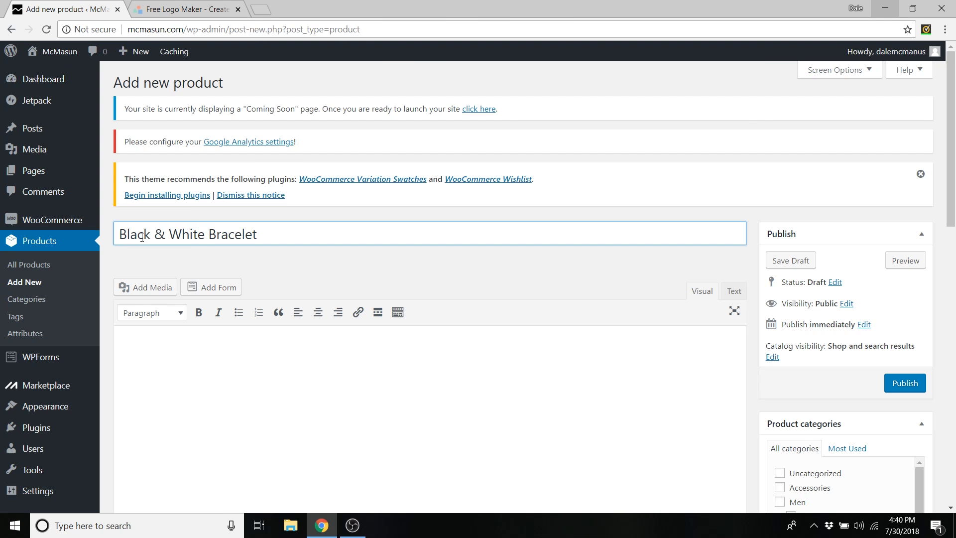
left_click(222, 257)
- Paste the Lorem ipsum paragraph into the product description as plain text
scroll(222, 257, "down", 3)
left_click(217, 255)
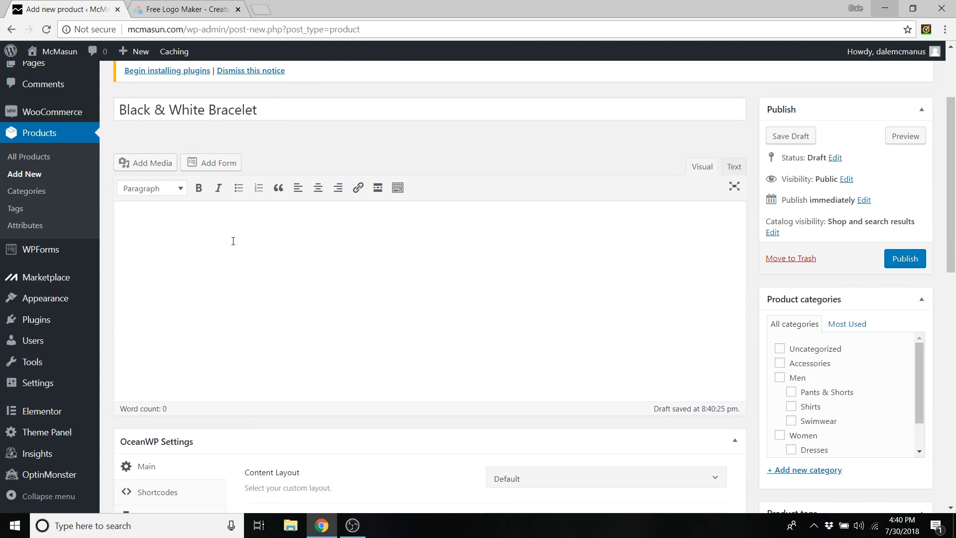
right_click(210, 228)
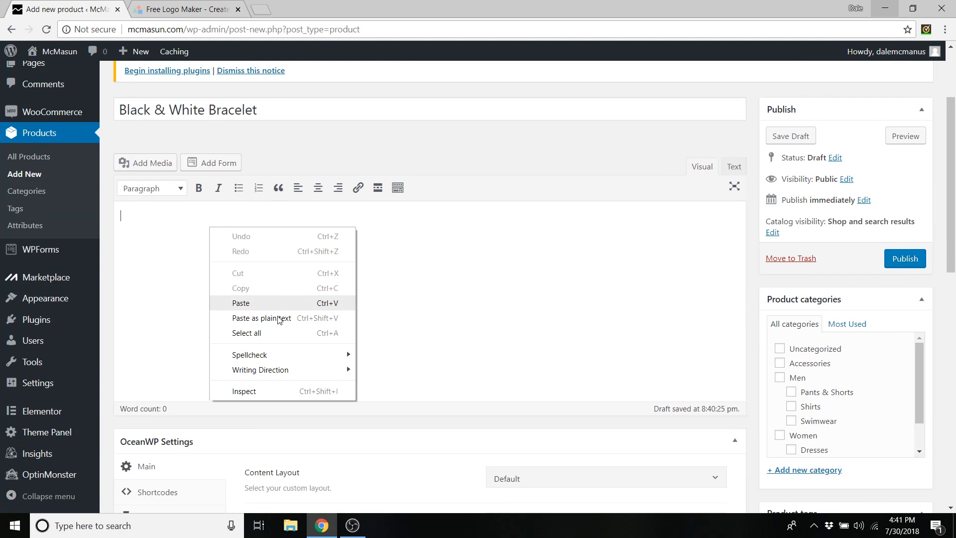
left_click(261, 318)
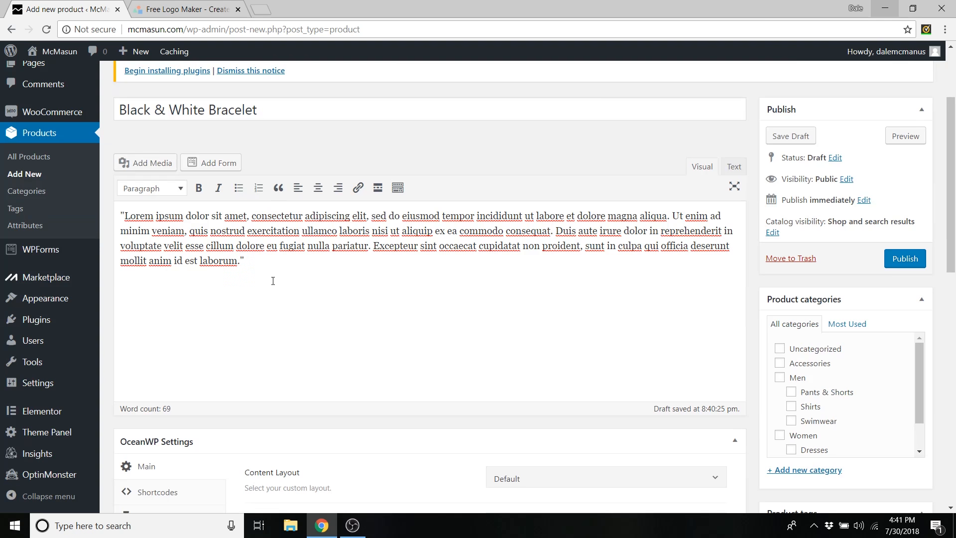
scroll(284, 255, "up", 1)
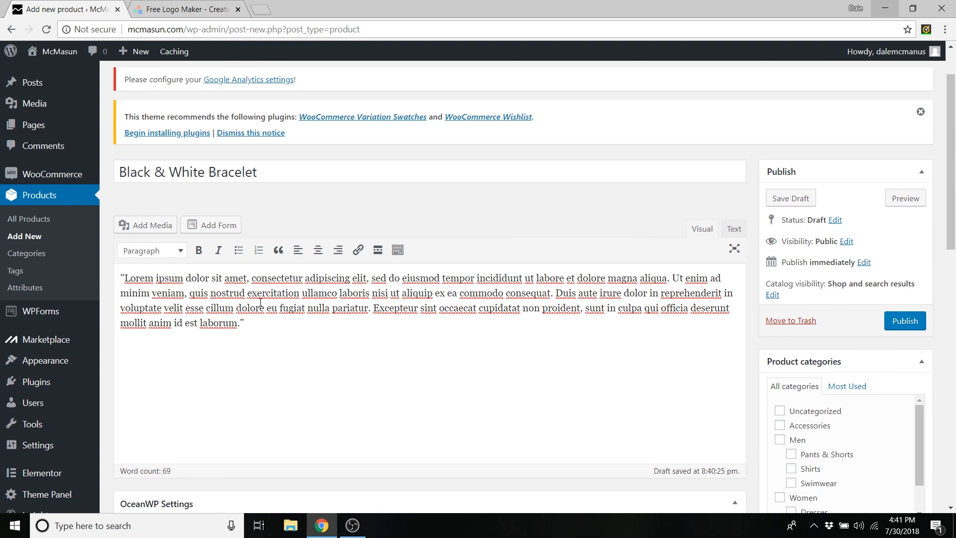
scroll(255, 298, "down", 10)
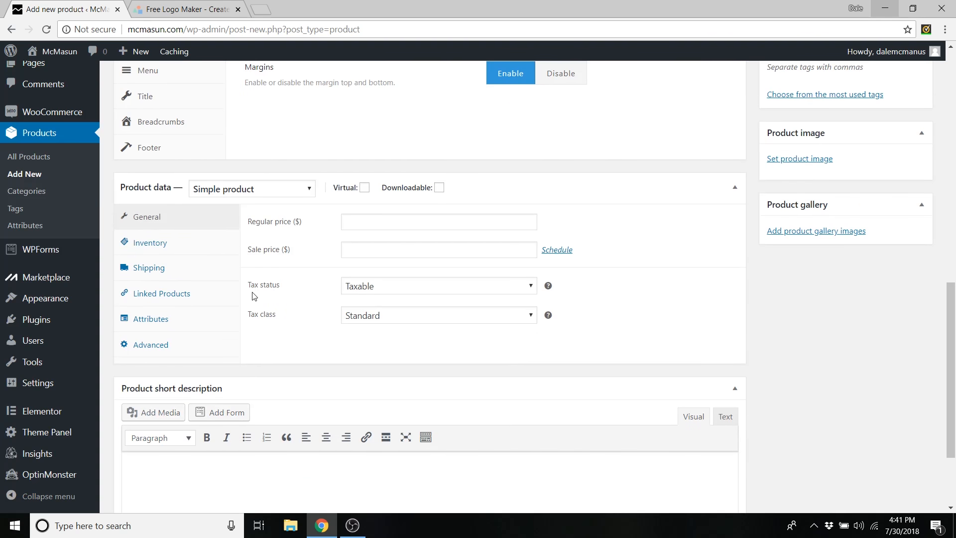
scroll(227, 295, "down", 1)
scroll(191, 388, "down", 1)
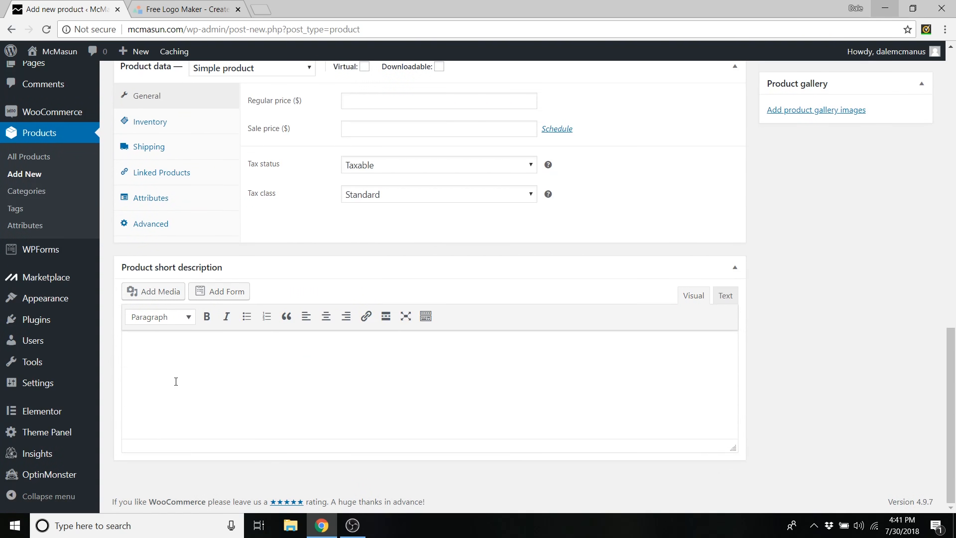
- Enter the short description 'This is a super awesome bracelet!' and collapse OceanWP Settings
type("This is a super awesome bracelet!")
scroll(176, 382, "up", 4)
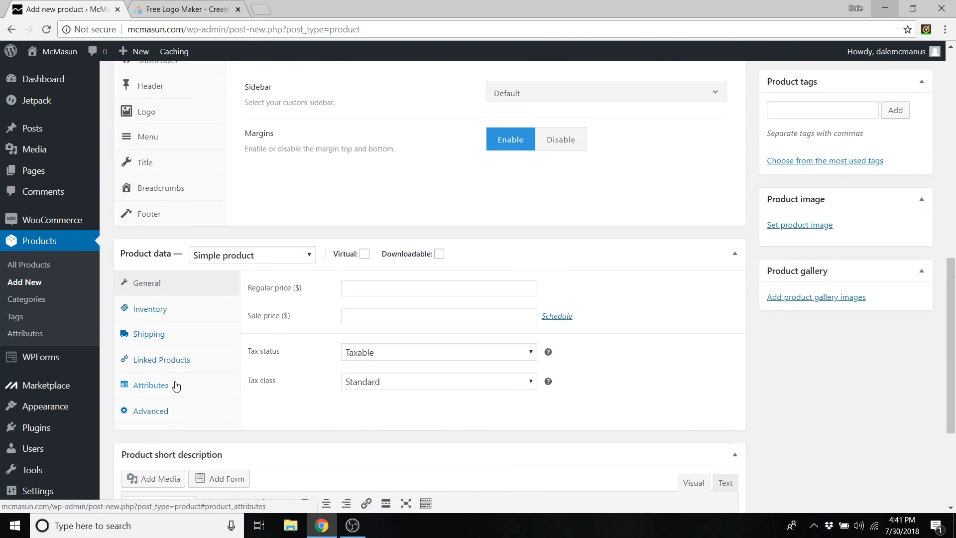
scroll(176, 385, "up", 3)
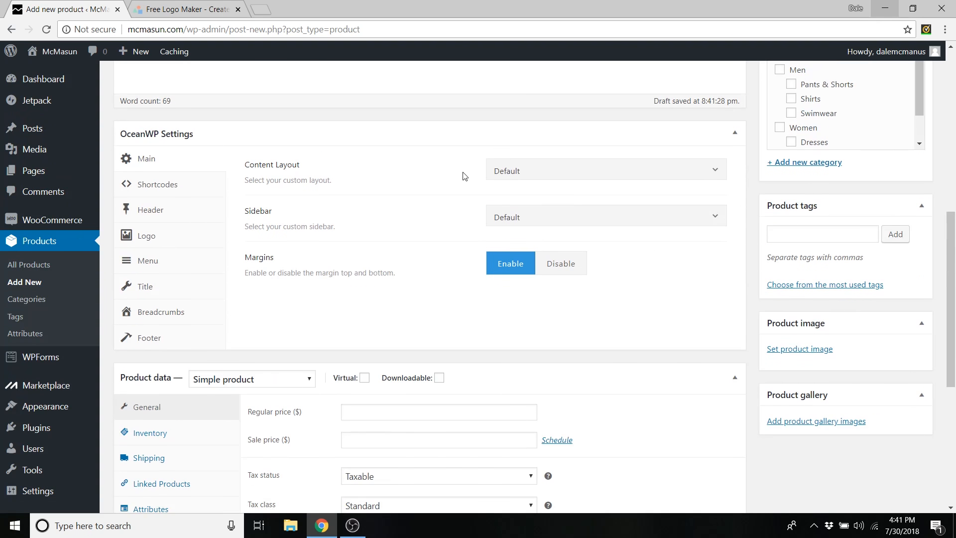
left_click(736, 135)
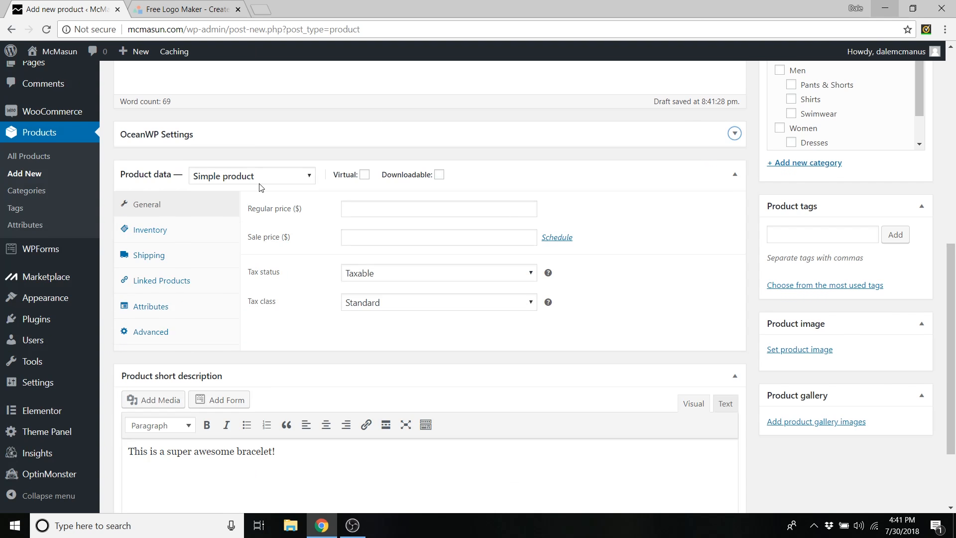
- Keep the product type set to Simple product
left_click(291, 180)
left_click(261, 208)
left_click(285, 180)
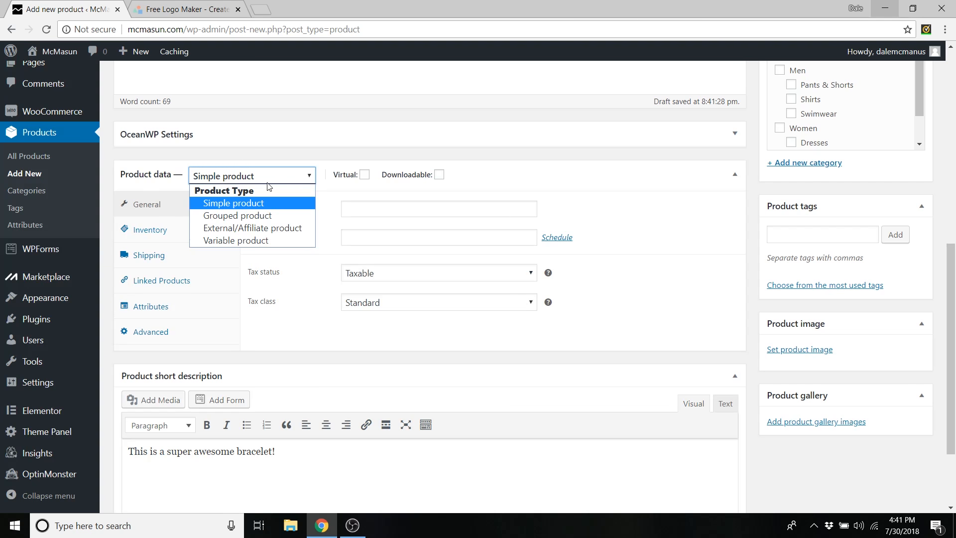
left_click(234, 207)
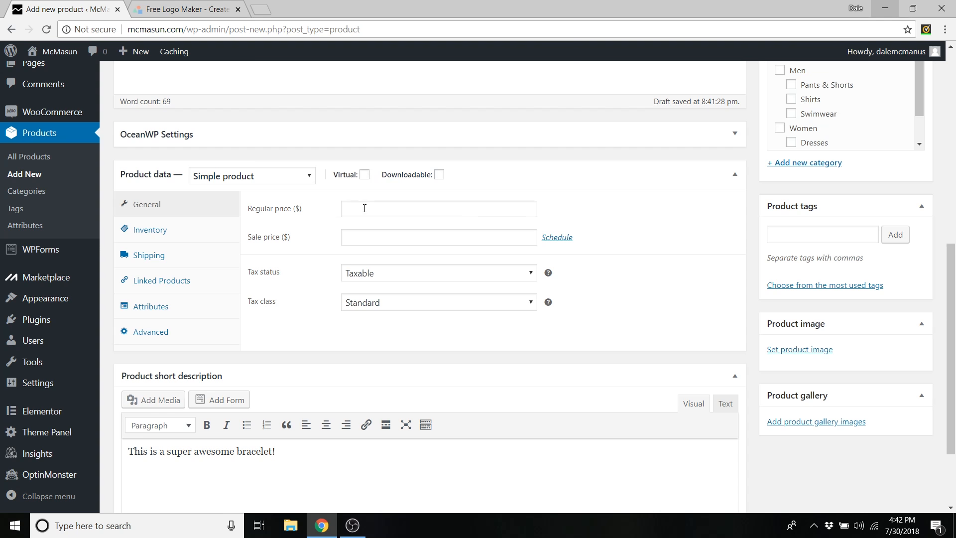
- Set the regular price to 24 and the sale price to 19
left_click(365, 209)
type("24")
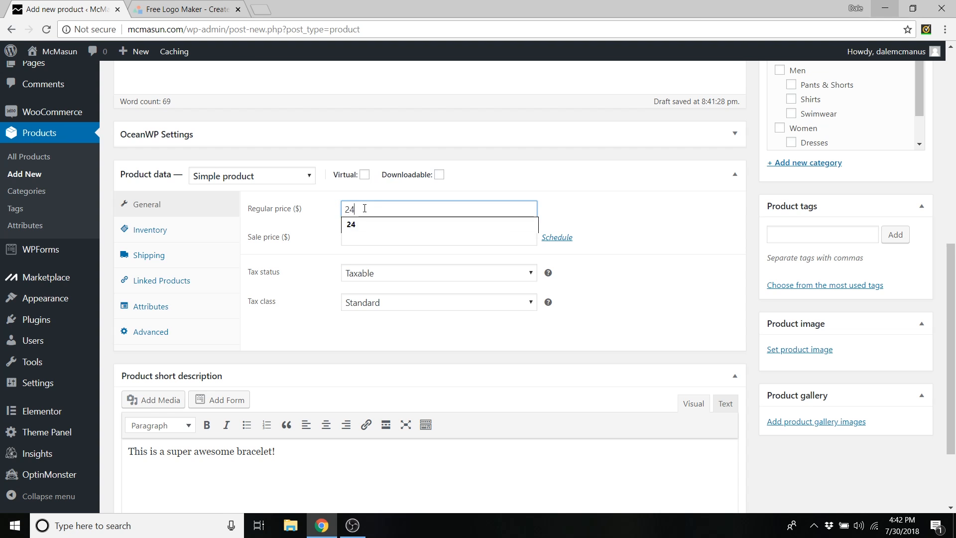
left_click(367, 201)
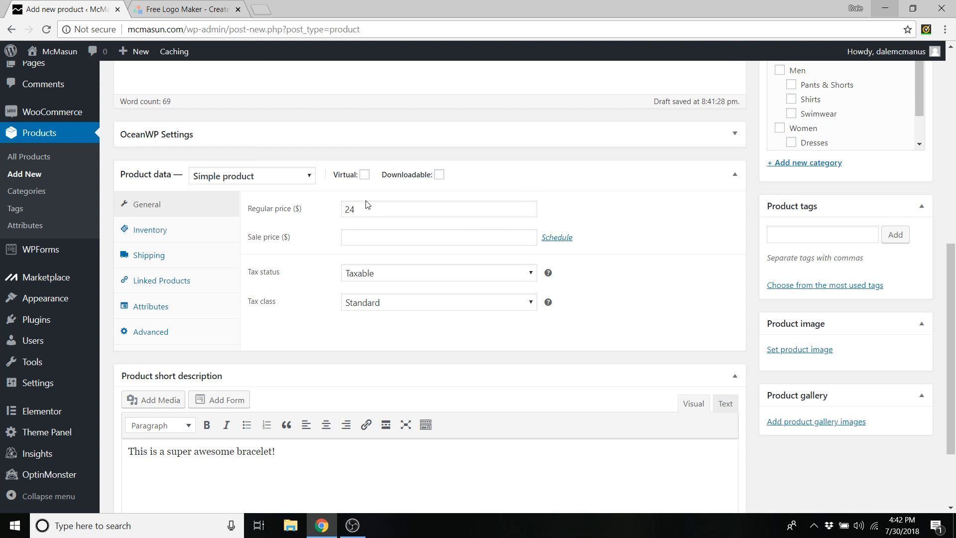
left_click(358, 235)
type("19")
left_click(379, 224)
- Enable Manage stock with quantity 20 and Allow backorders left at Do not allow
left_click(172, 231)
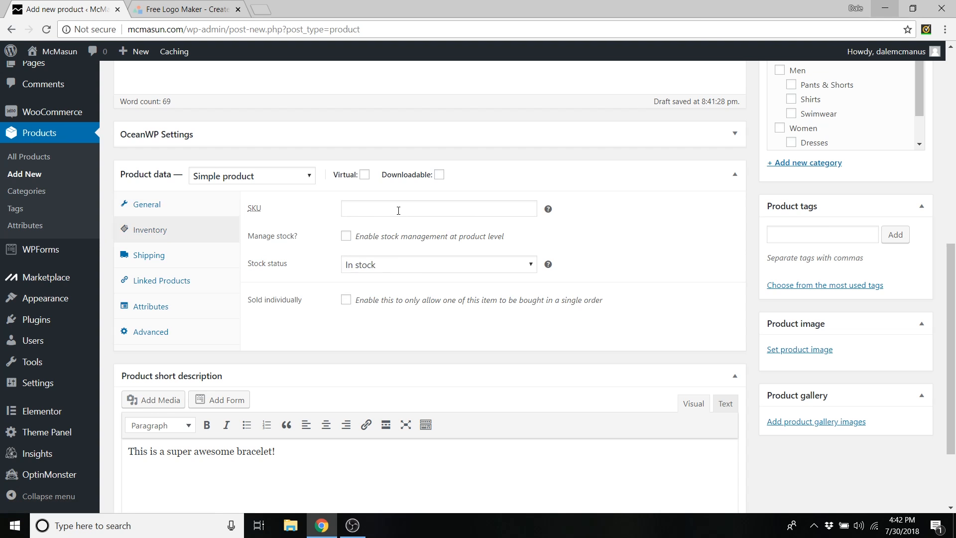
left_click(346, 237)
key("Tab")
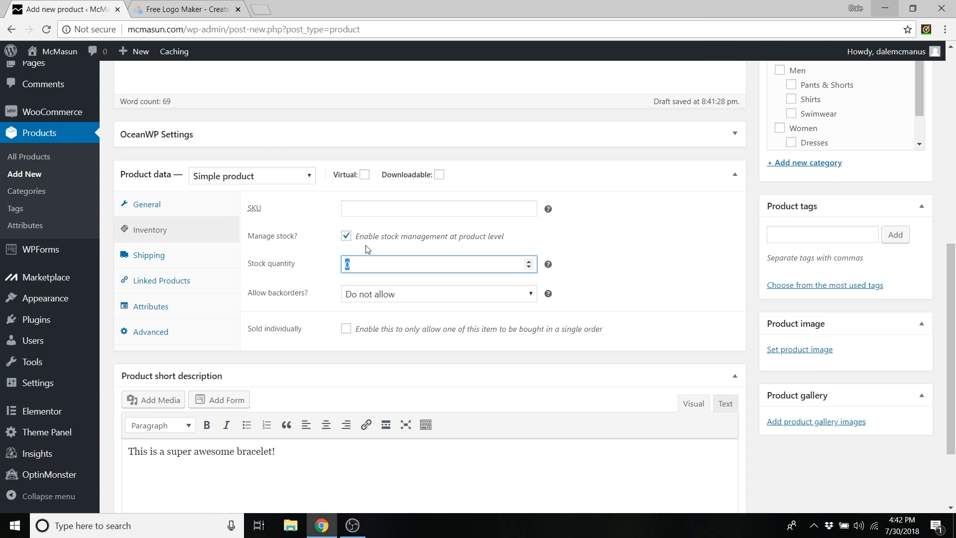
type("20")
left_click(401, 294)
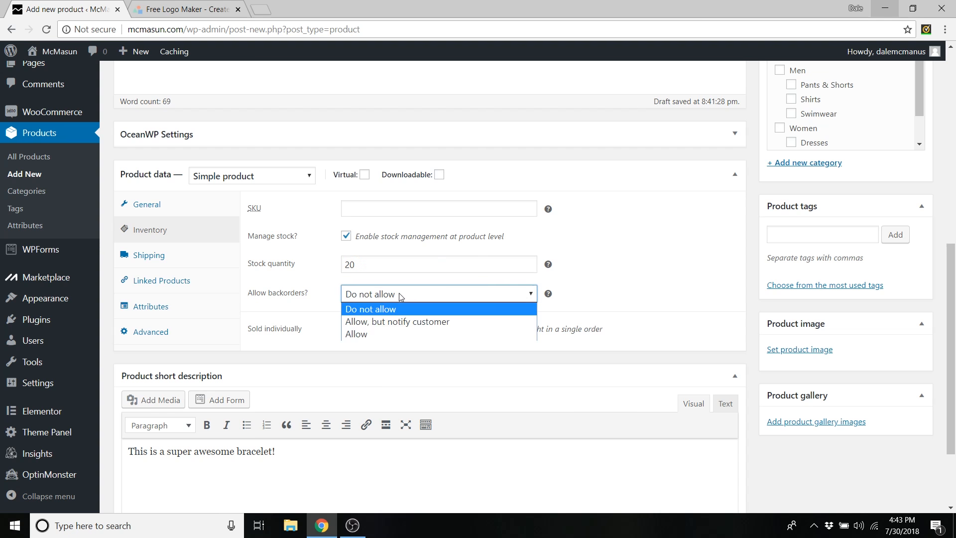
left_click(415, 300)
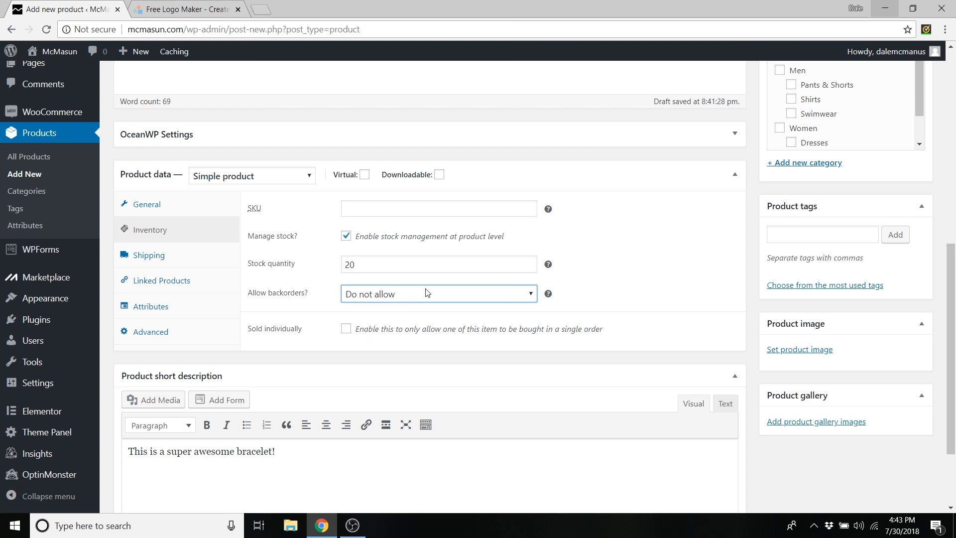
- Set the product's shipping weight to 0.5 lbs
left_click(155, 262)
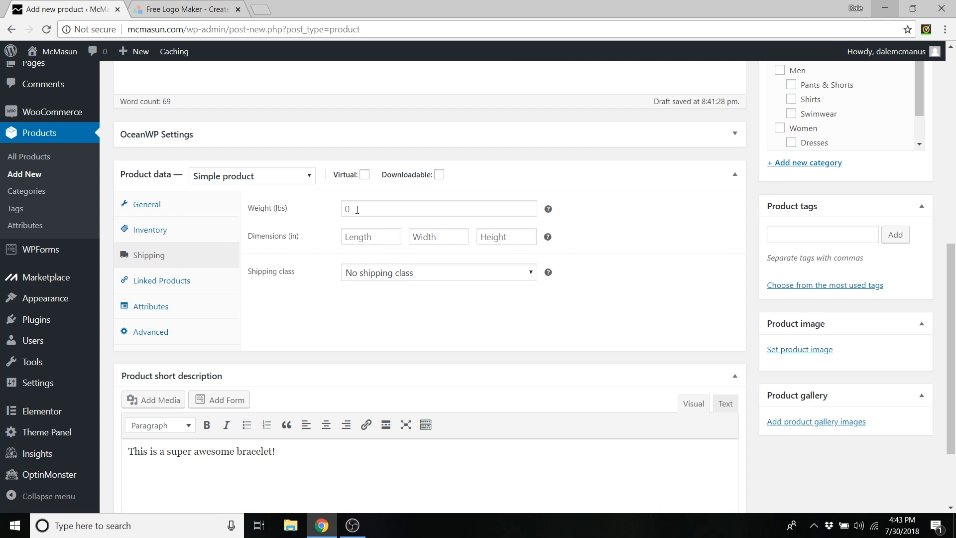
left_click(357, 209)
type("0.5")
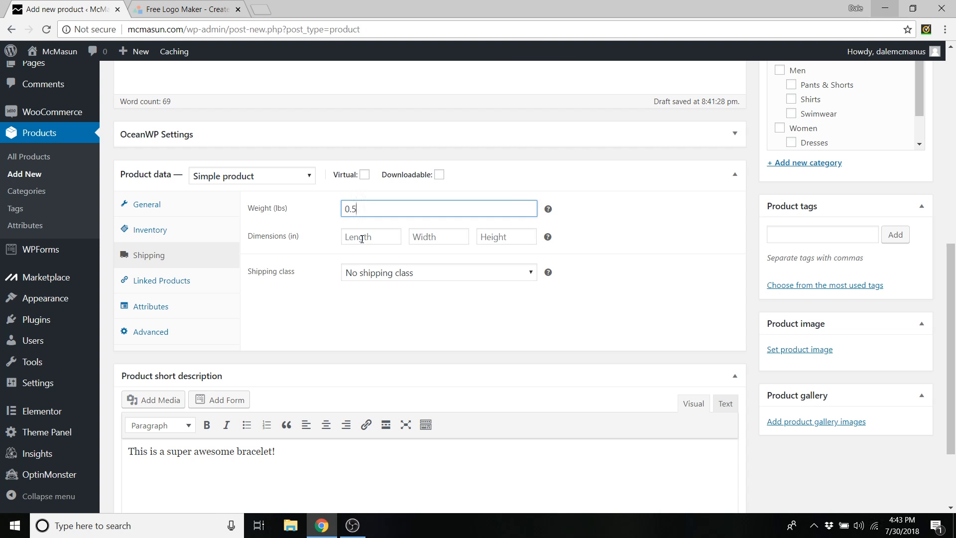
- Enter package dimensions of 4 × 4 × 4 in for length, width and height
left_click(359, 235)
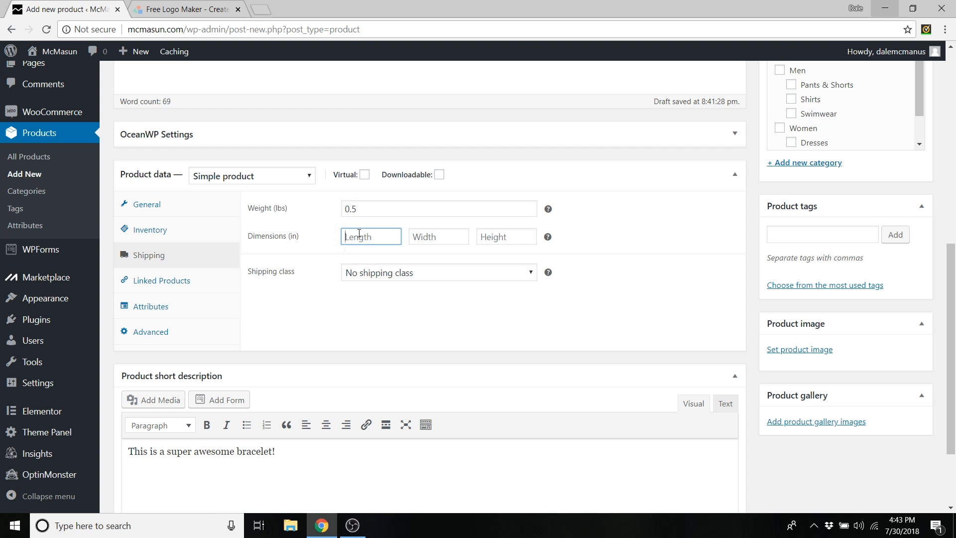
type("4")
left_click(428, 237)
type("4")
left_click(495, 238)
type("4")
key("Tab")
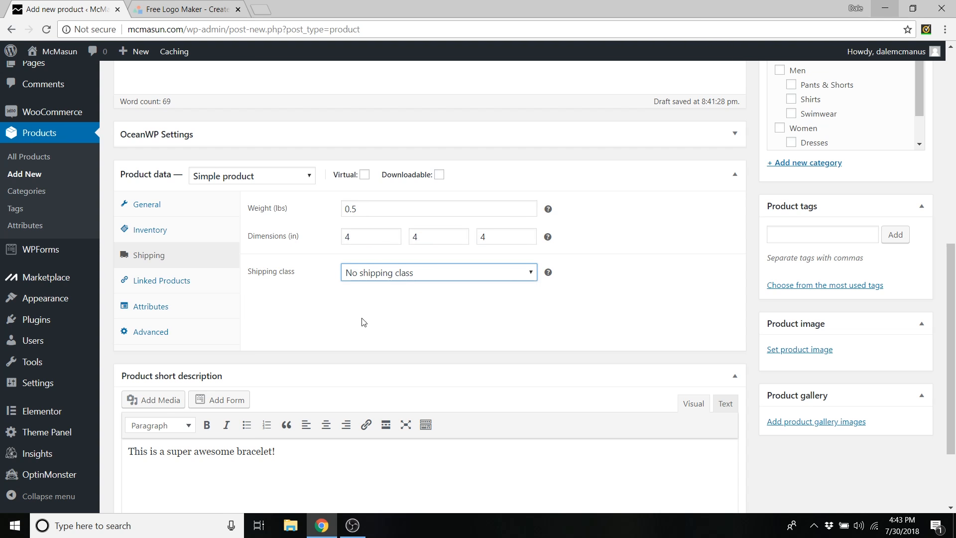
left_click(179, 287)
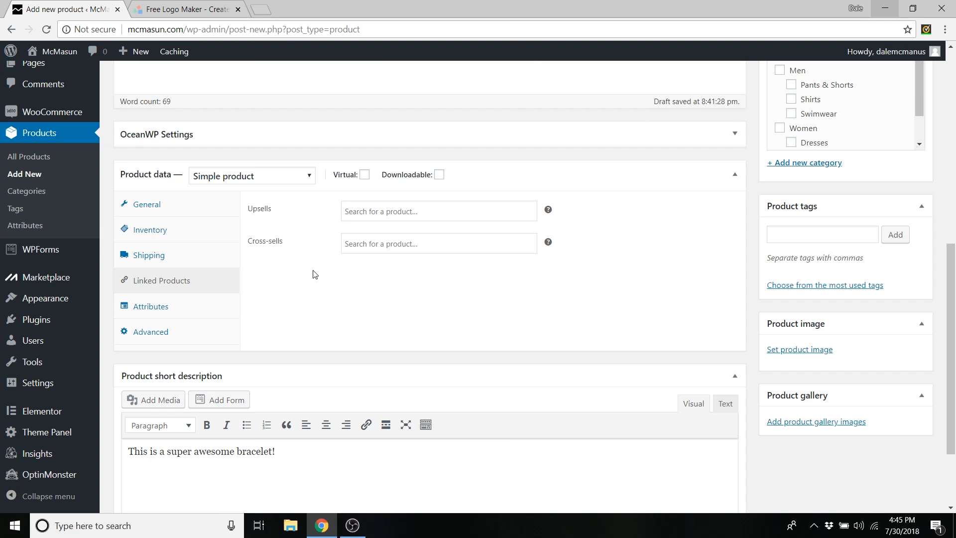
- Leave Upsells empty and bring up the Advanced settings at the Purchase note field
left_click(372, 211)
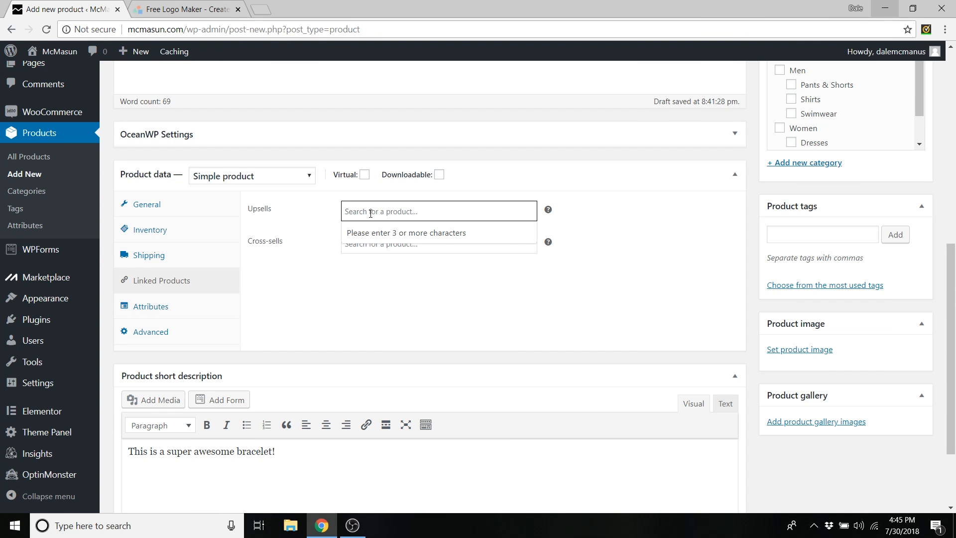
left_click(374, 212)
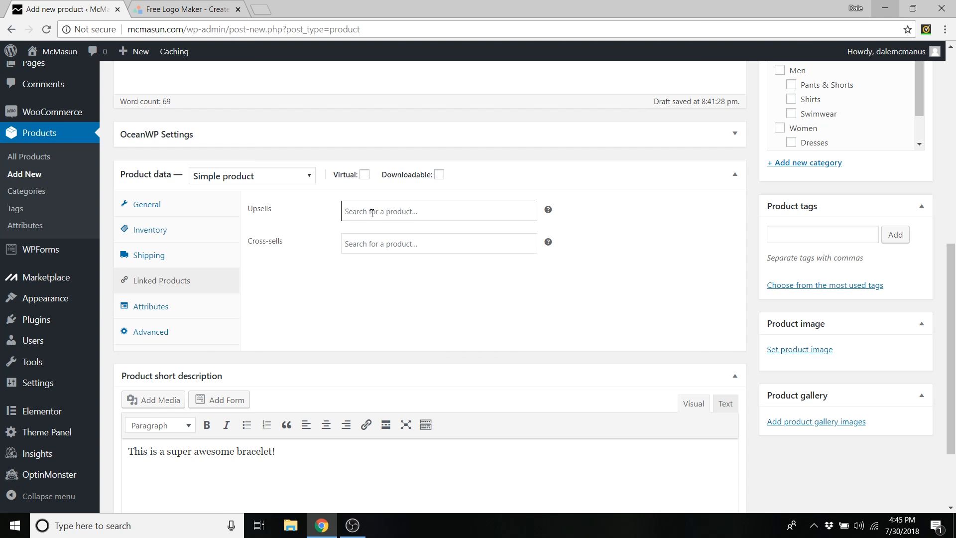
left_click(328, 230)
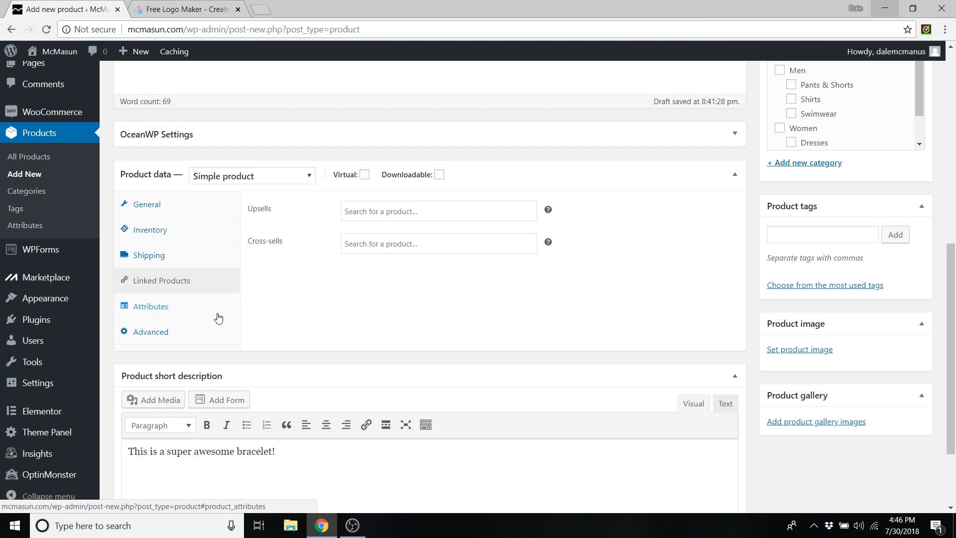
left_click(202, 338)
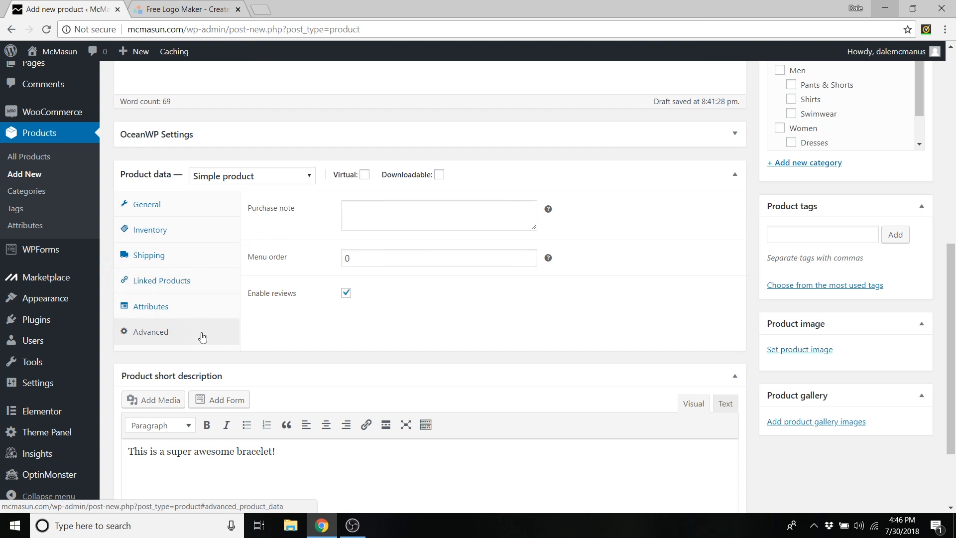
left_click(363, 219)
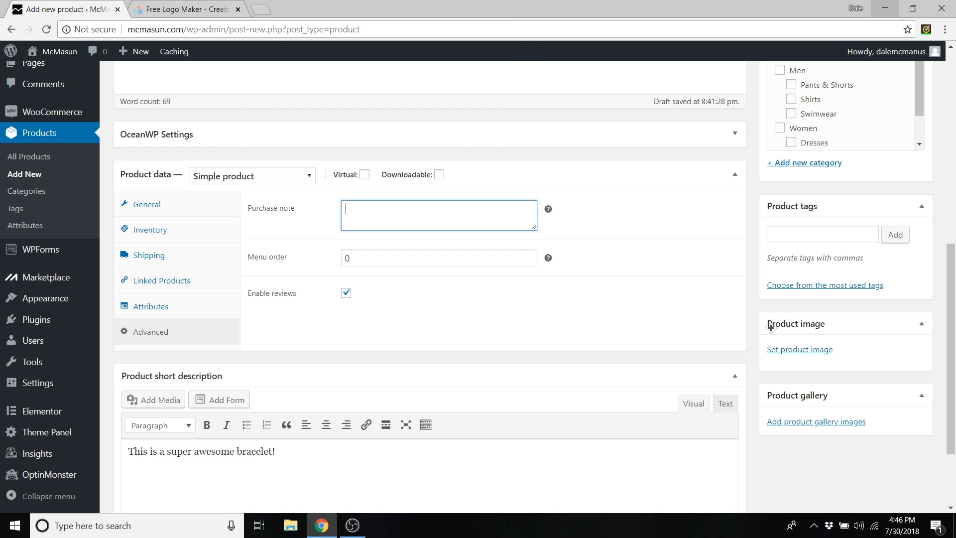
- Upload B&W Bracelet from Desktop > Follow Along Images > Product Images as the product image
left_click(799, 354)
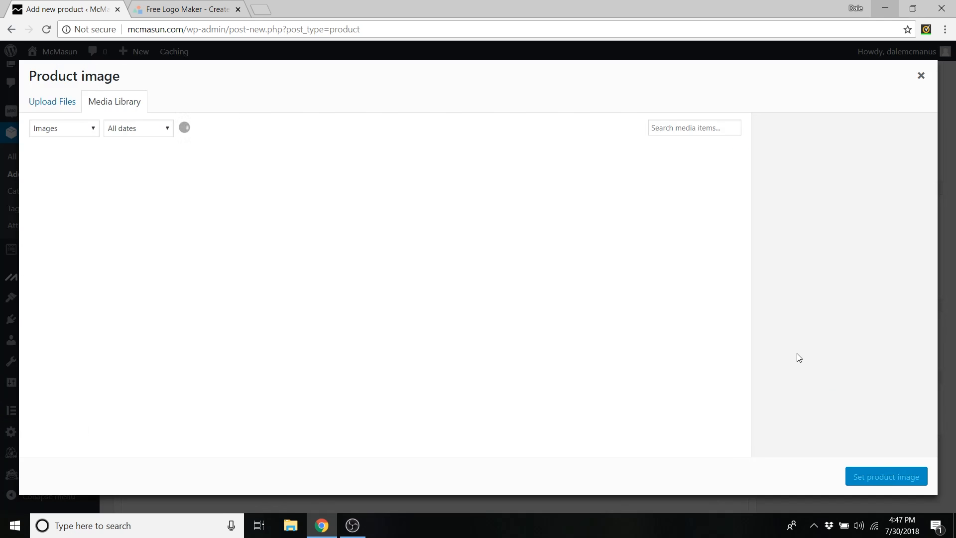
left_click(52, 101)
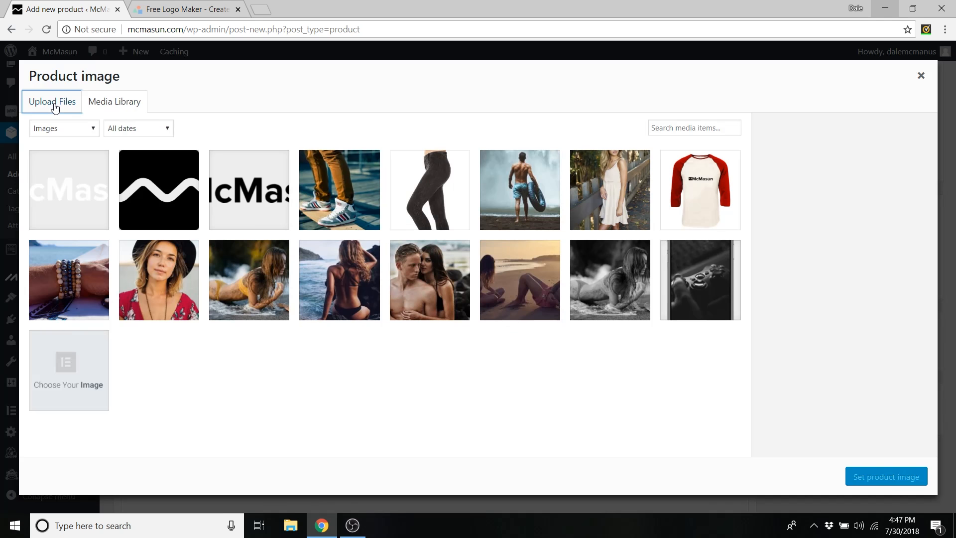
left_click(463, 281)
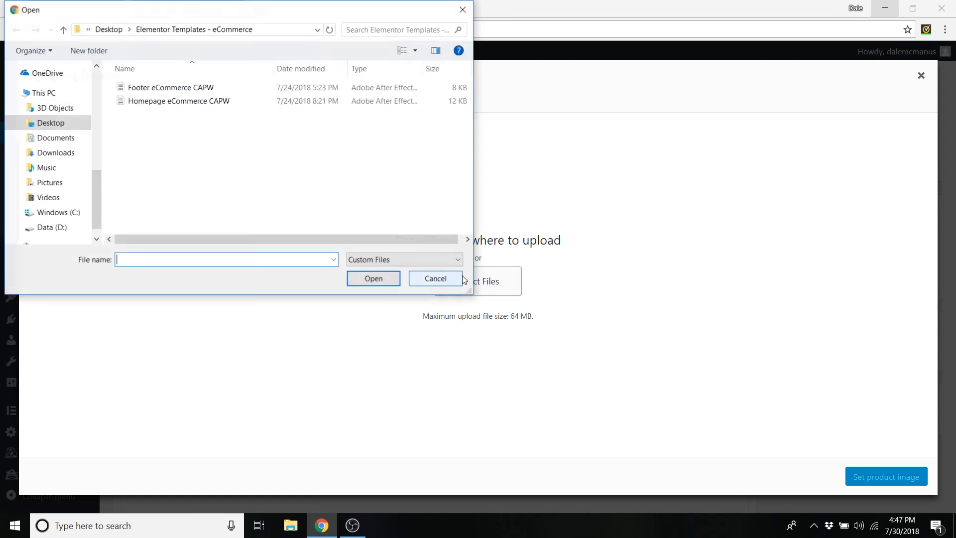
left_click(108, 29)
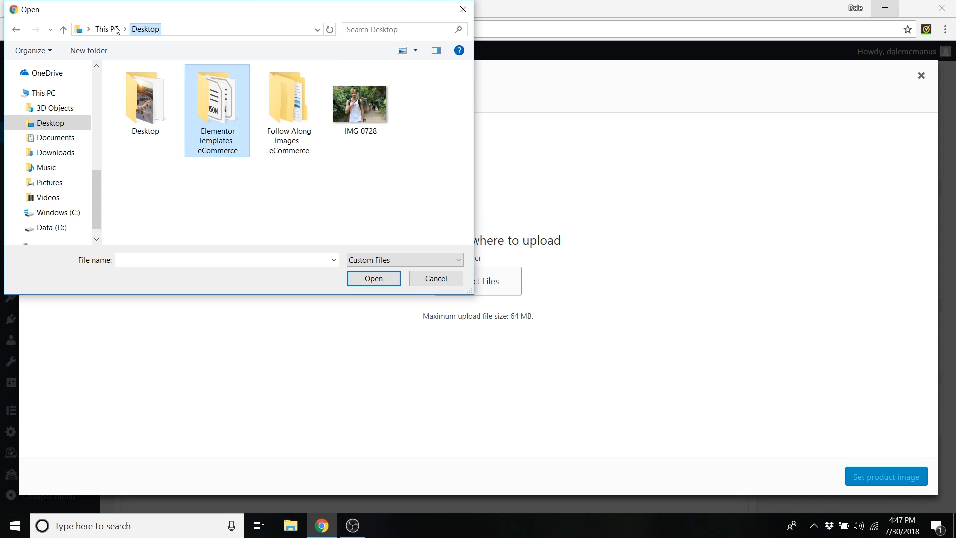
double_click(291, 88)
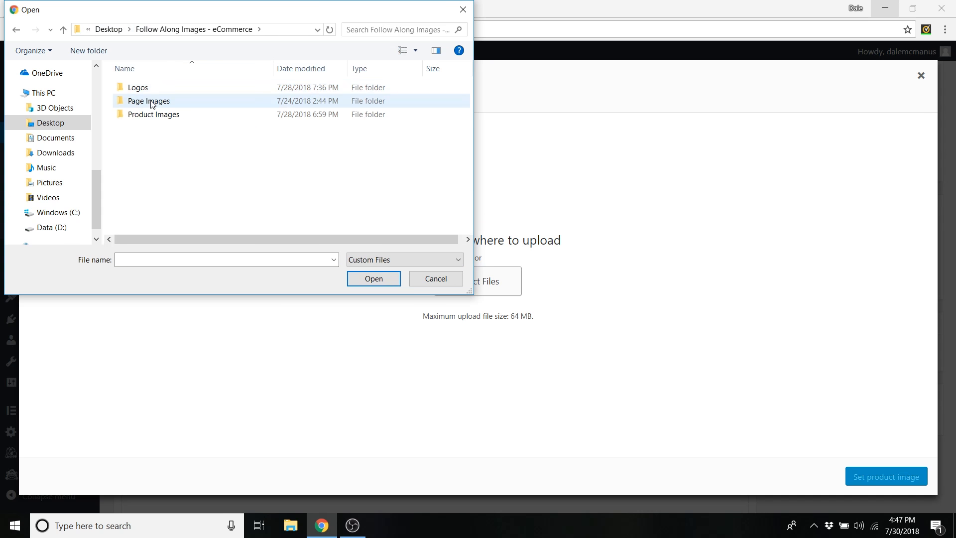
double_click(160, 114)
left_click(148, 102)
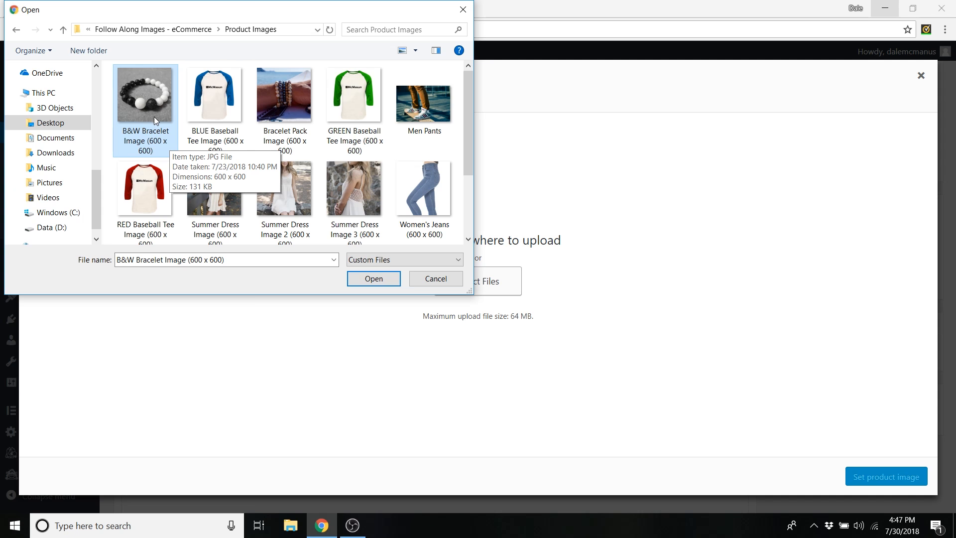
left_click(380, 279)
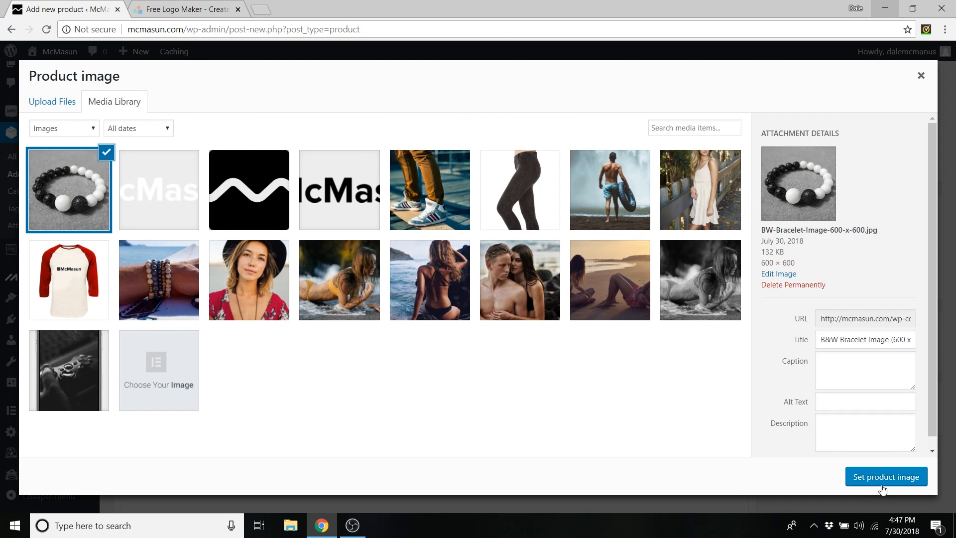
left_click(883, 488)
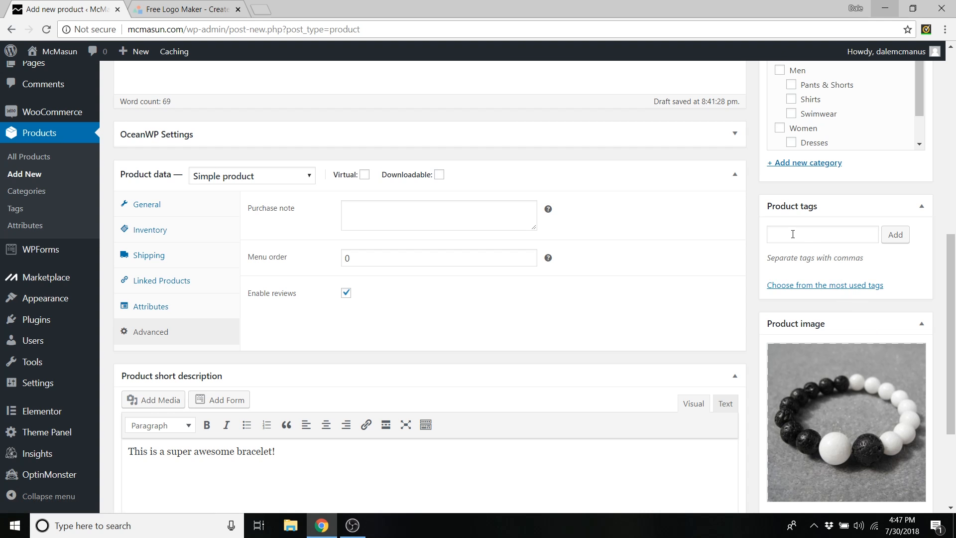
- Add the product tags 'bracelet' and 'accessories'
left_click(793, 234)
type("bracelet")
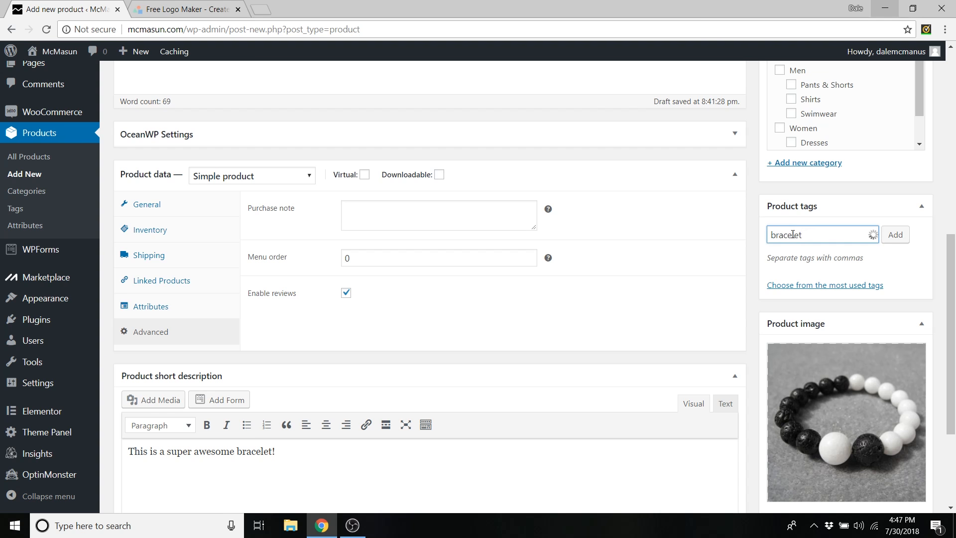
left_click(892, 236)
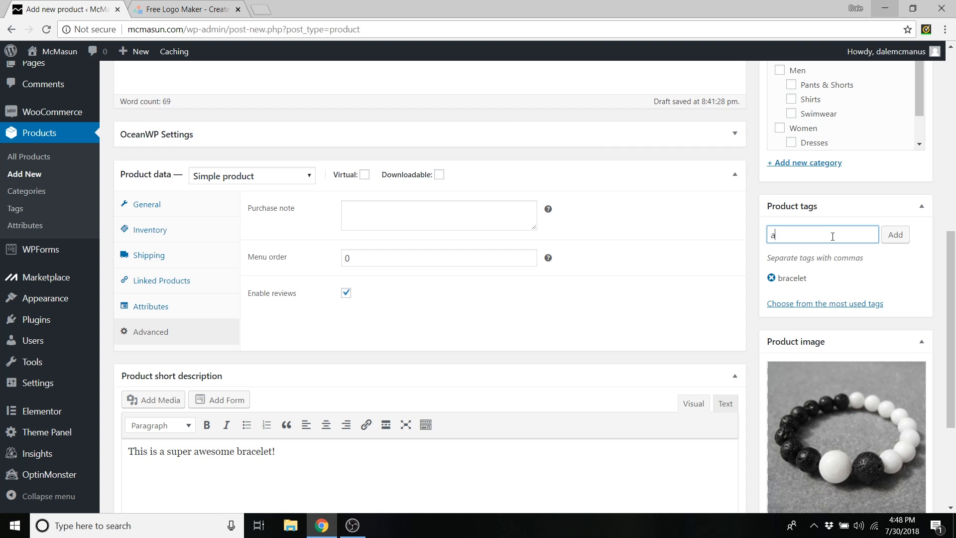
type("accessories")
left_click(895, 234)
- File the bracelet under Accessories, Men and Women categories, then publish it
scroll(879, 286, "up", 4)
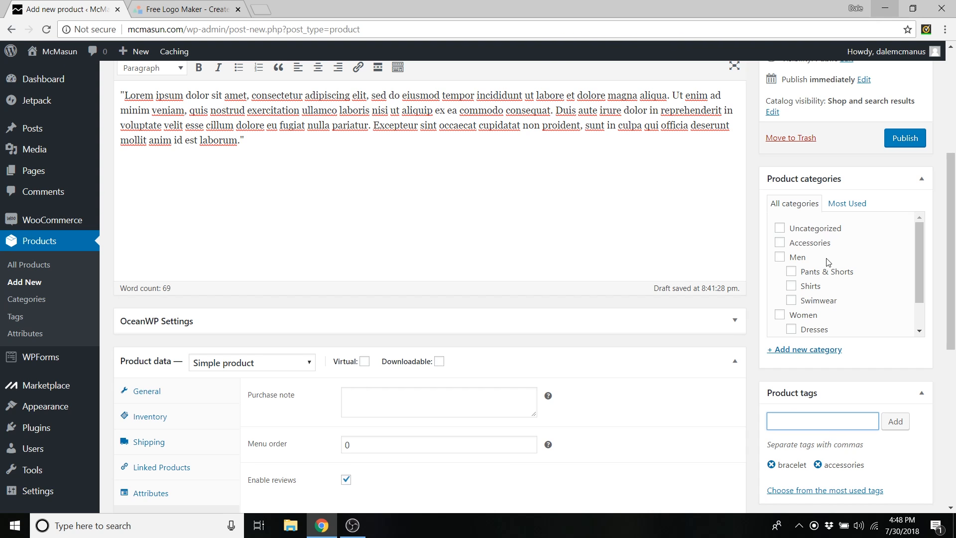
scroll(828, 262, "down", 4)
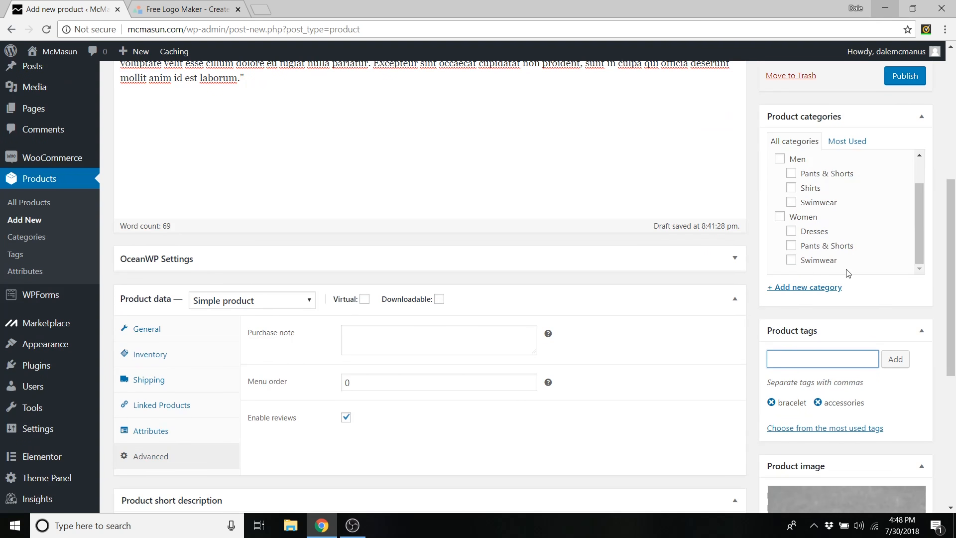
scroll(848, 273, "up", 2)
left_click(781, 181)
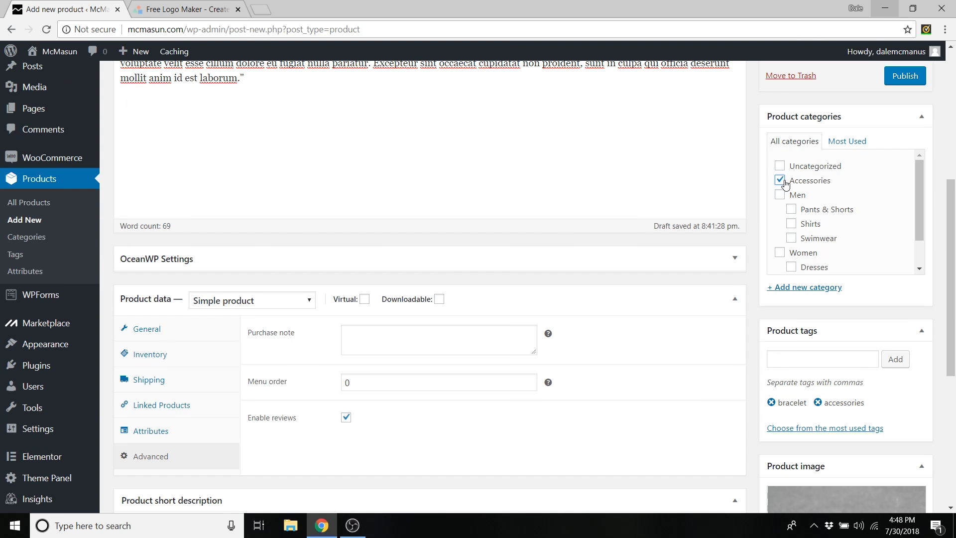
left_click(780, 195)
left_click(780, 253)
scroll(862, 233, "up", 4)
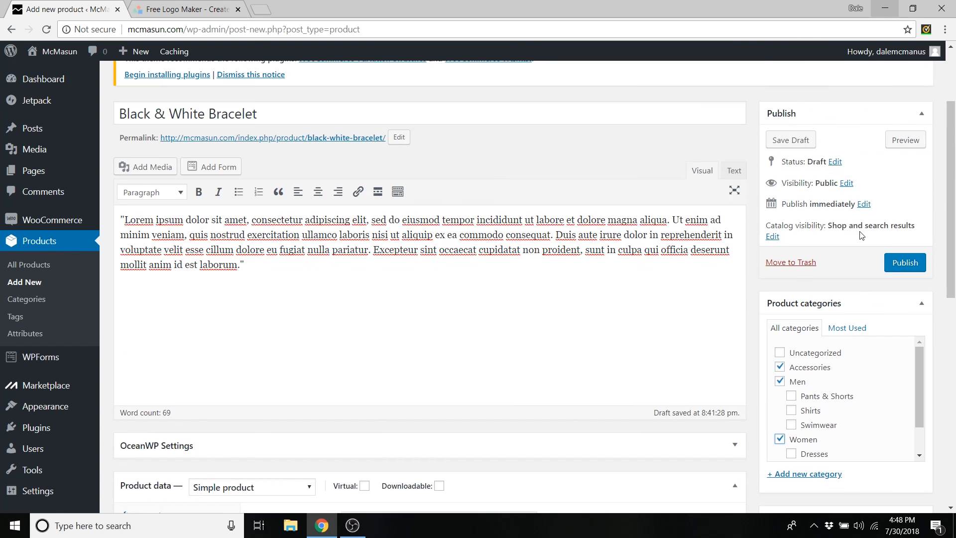
left_click(903, 269)
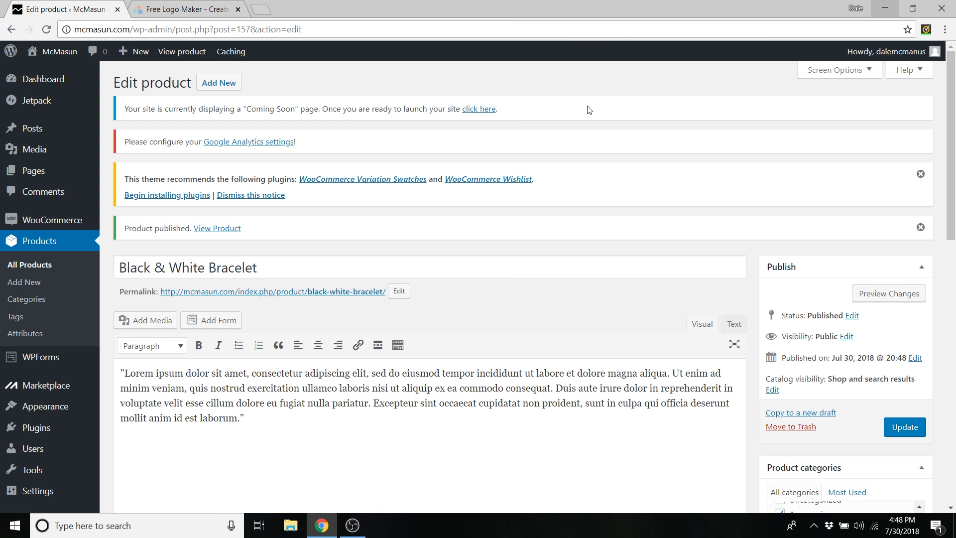
- Open the live McMasun site in a new tab and scroll to Latest Products
mouse_move(53, 53)
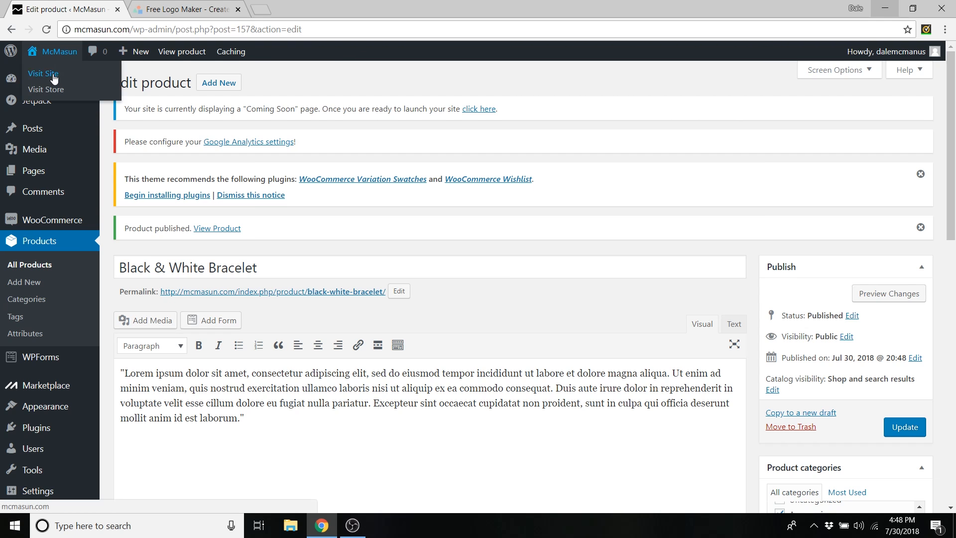
middle_click(49, 76)
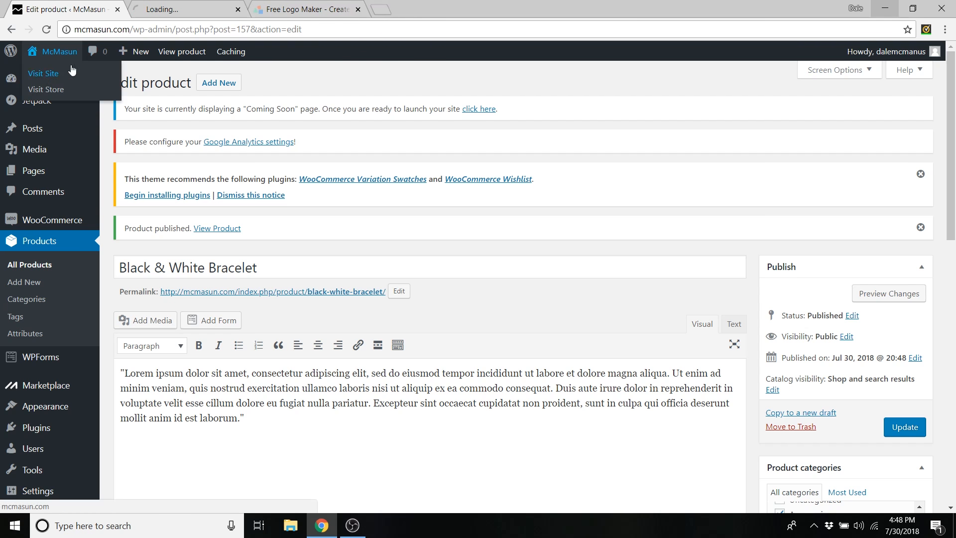
left_click(187, 10)
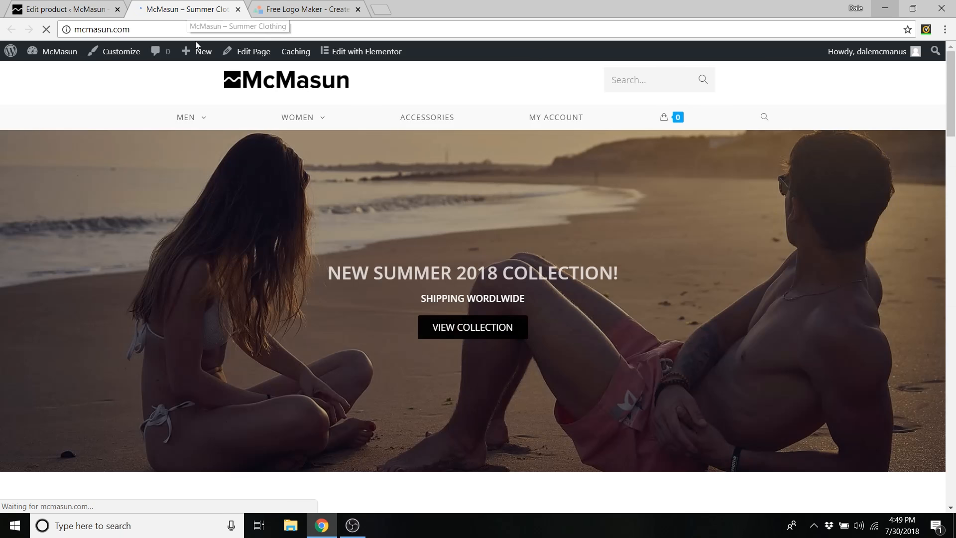
scroll(357, 235, "down", 15)
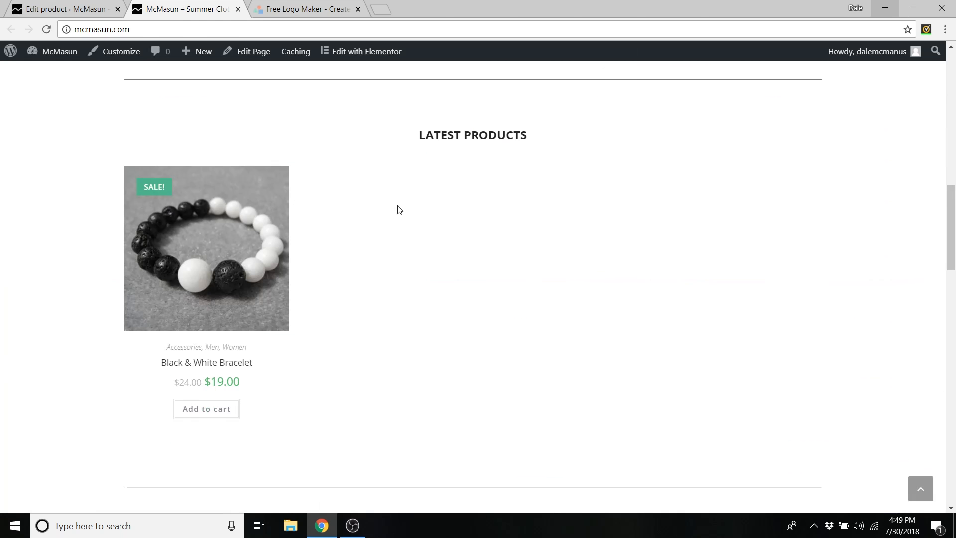
- Quick-view the bracelet's $19.00 sale price and 20 in stock, then close the storefront tab
mouse_move(242, 305)
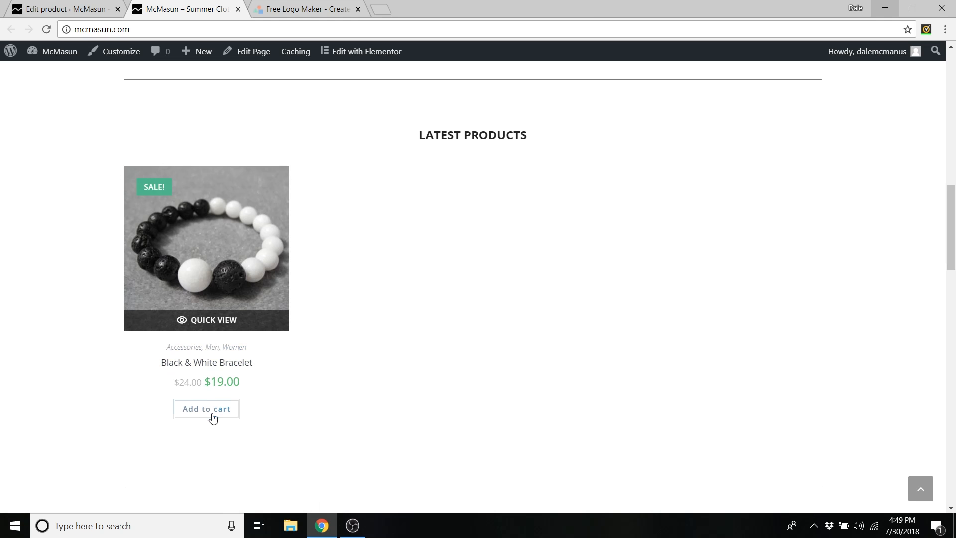
left_click(212, 323)
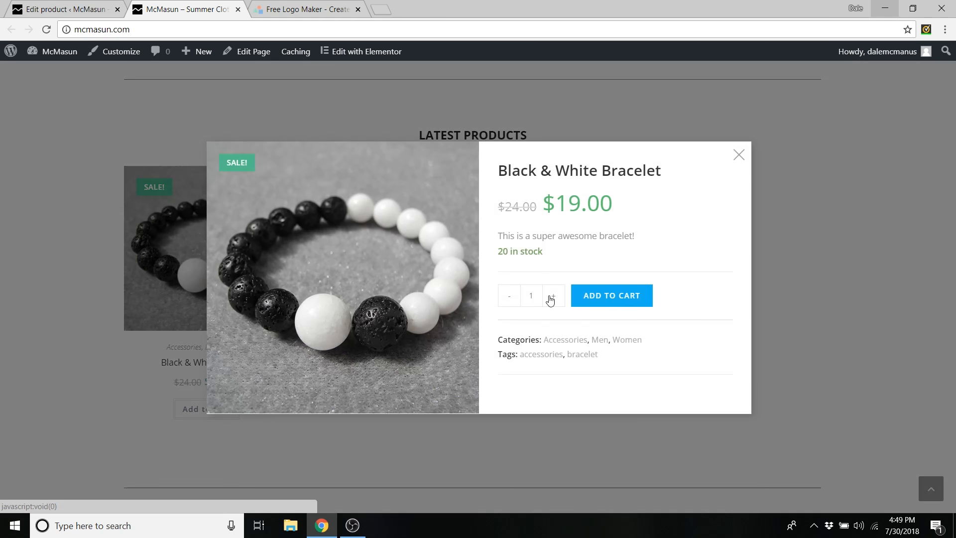
left_click(507, 301)
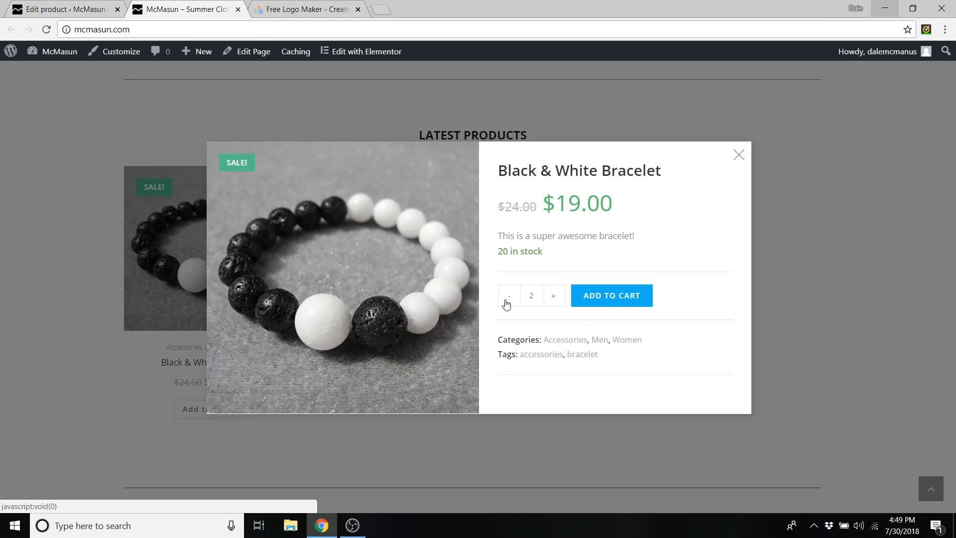
left_click_drag(551, 255, 496, 260)
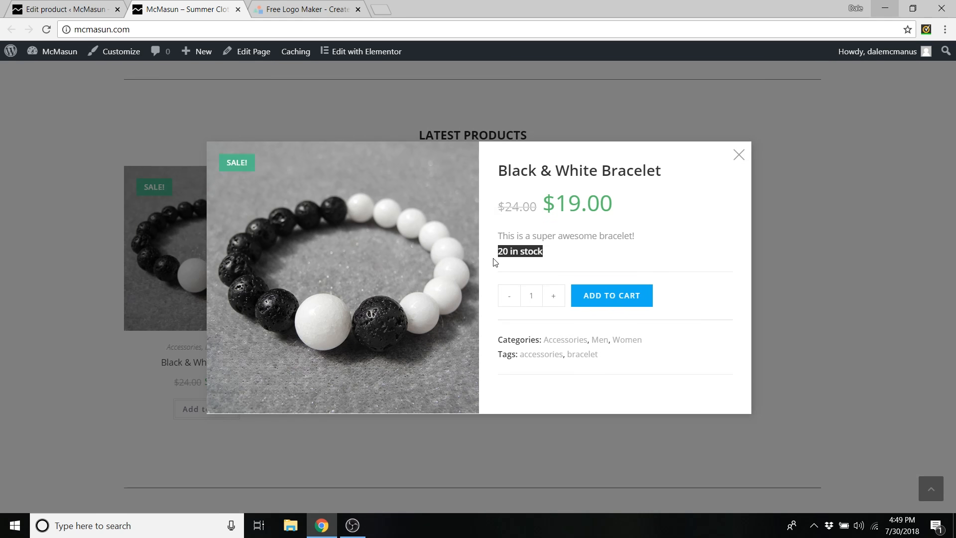
left_click(739, 155)
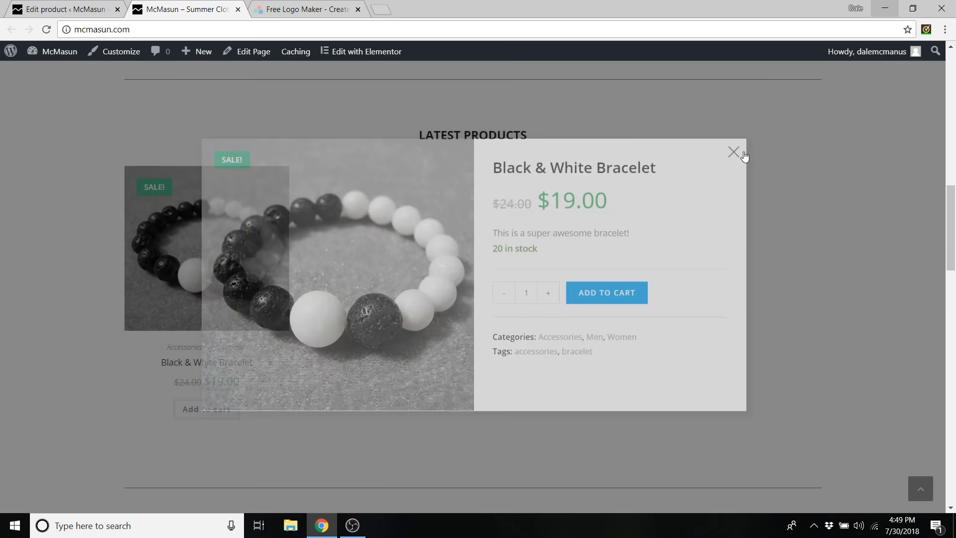
left_click(238, 9)
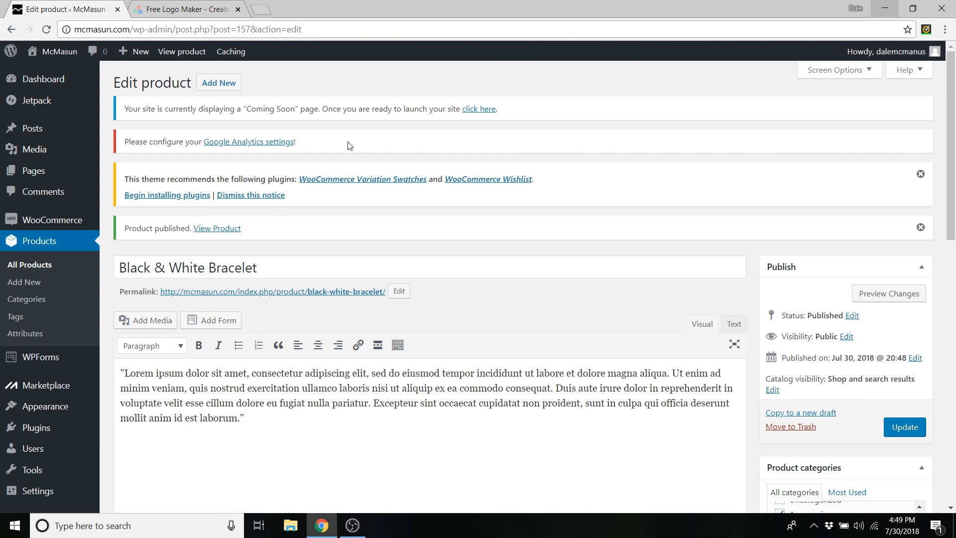
- Start a new product named 'Baseball Tee' with a Lorem ipsum description pasted as plain text
left_click(216, 90)
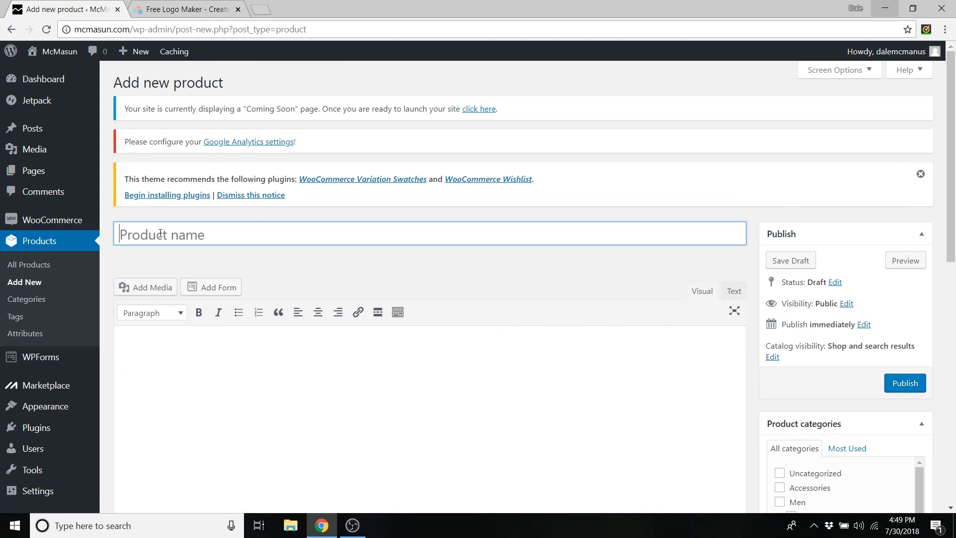
type("Ba")
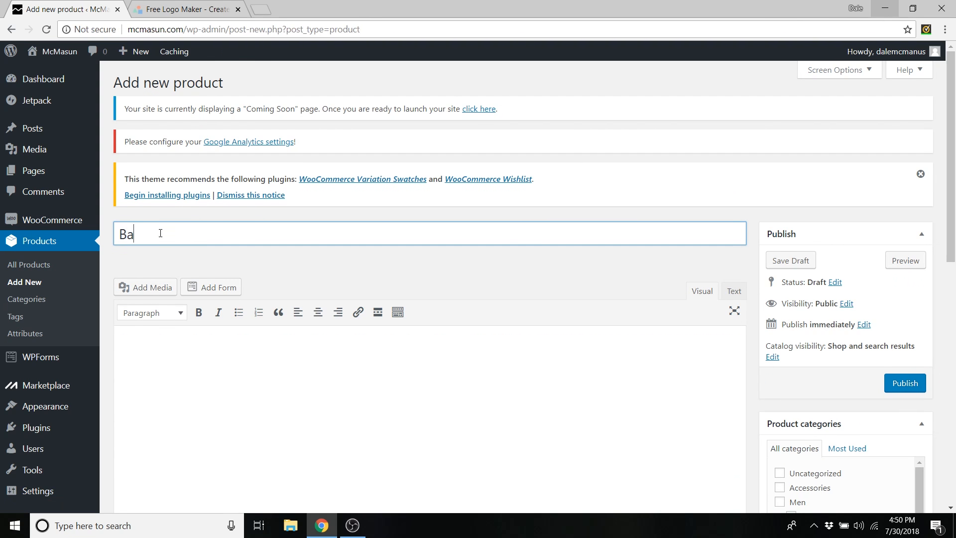
type("seball Tee")
left_click(184, 348)
scroll(181, 319, "down", 1)
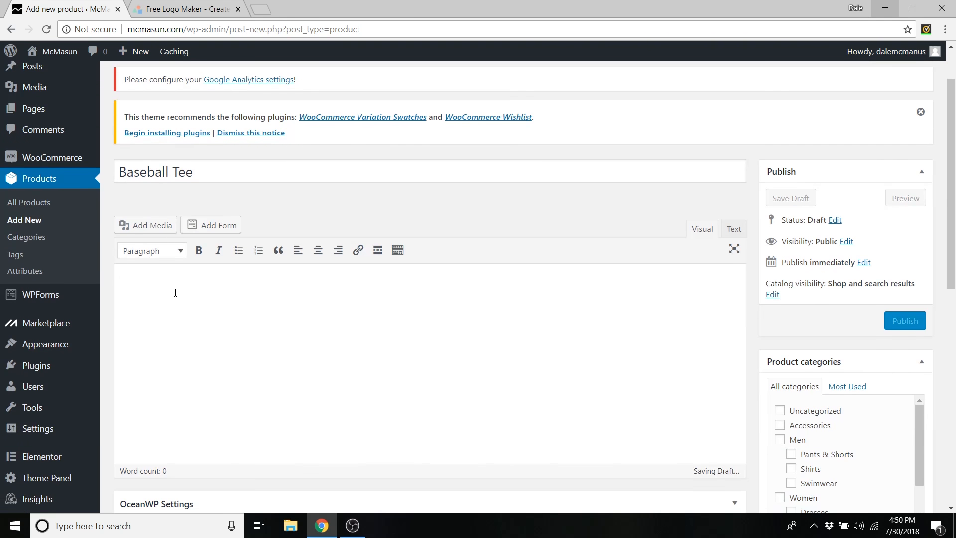
right_click(176, 292)
left_click(227, 383)
- Enter the short description 'This is a 100% cotton baseball tee'
scroll(292, 342, "down", 6)
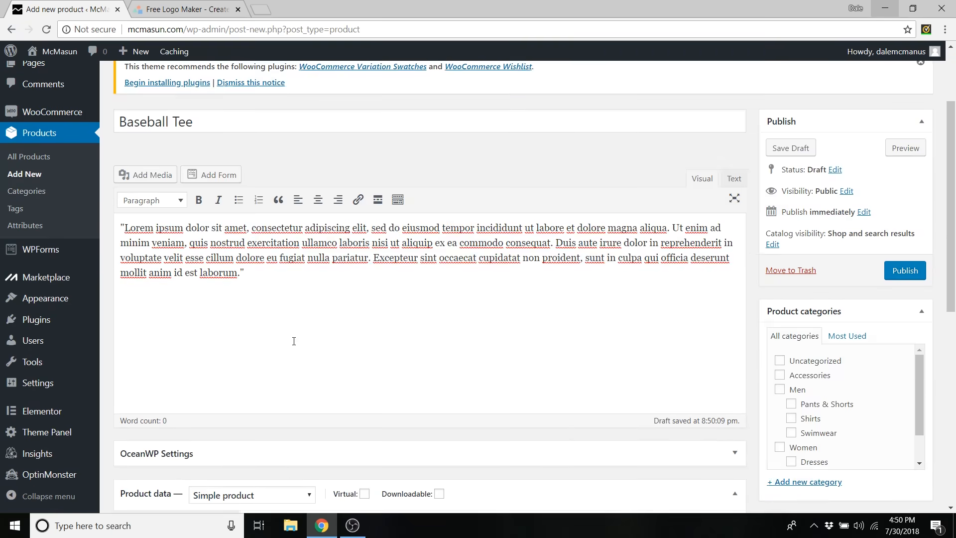
scroll(278, 307, "down", 2)
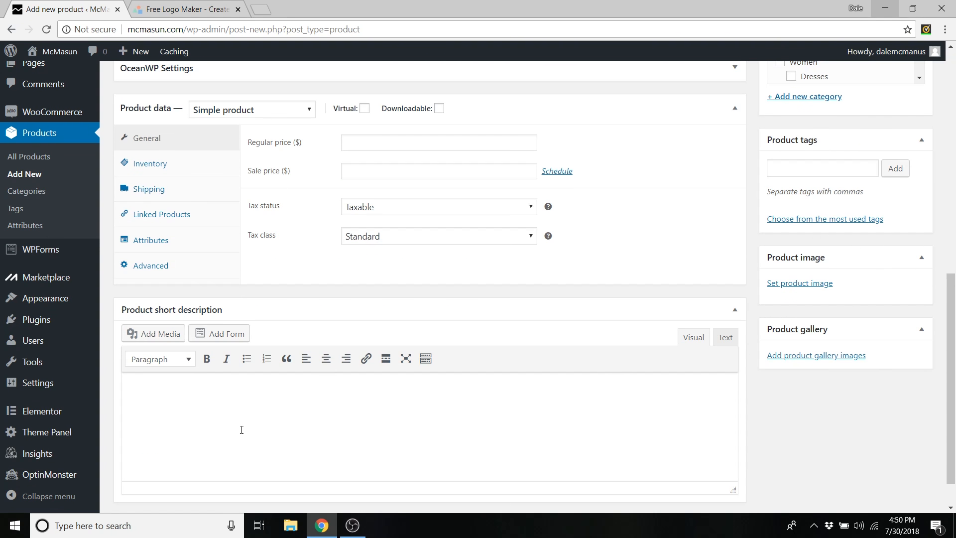
left_click(200, 411)
type("This is a 100% cotton baseb")
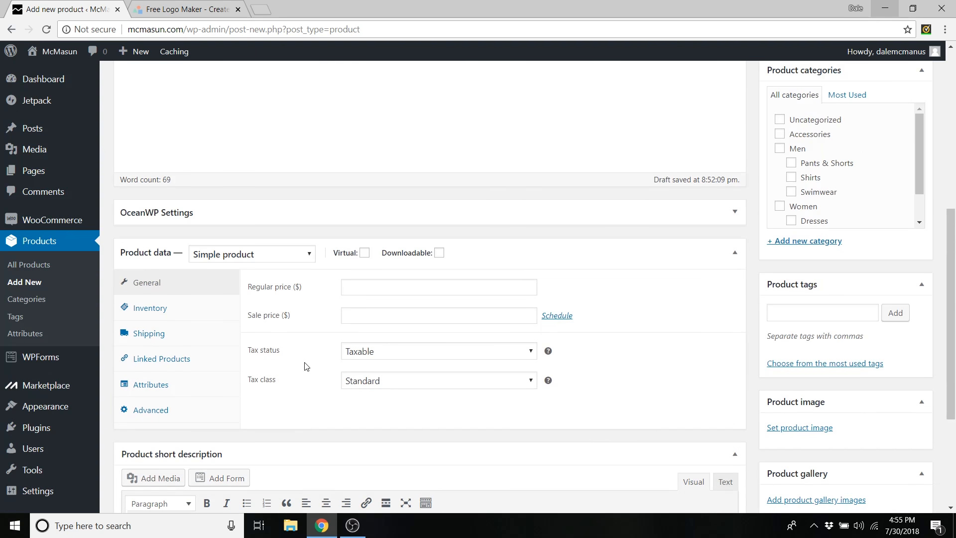
- Set the Product data type to Variable product
scroll(306, 349, "up", 1)
left_click(309, 319)
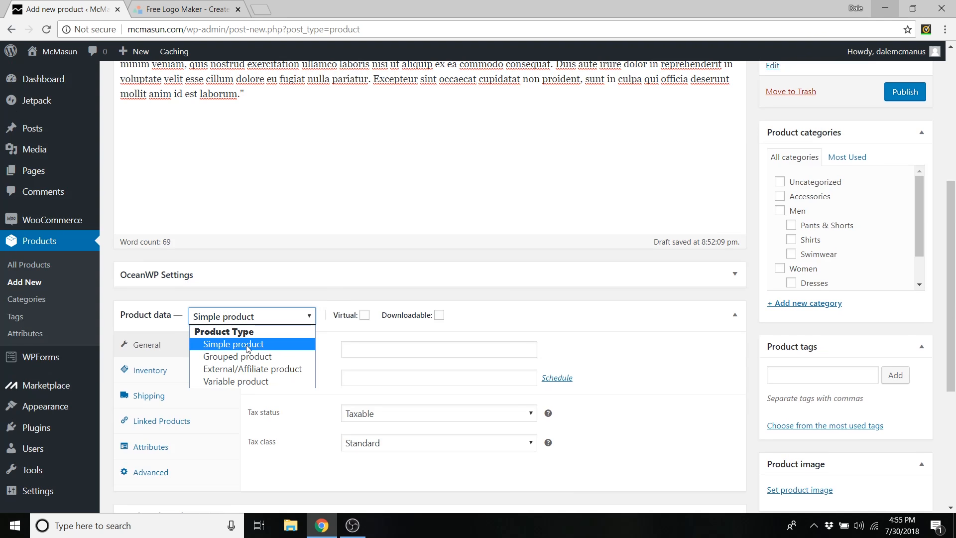
left_click(236, 381)
- Search 'black' in Cross-sells and add the Black & White Bracelet
scroll(348, 284, "down", 3)
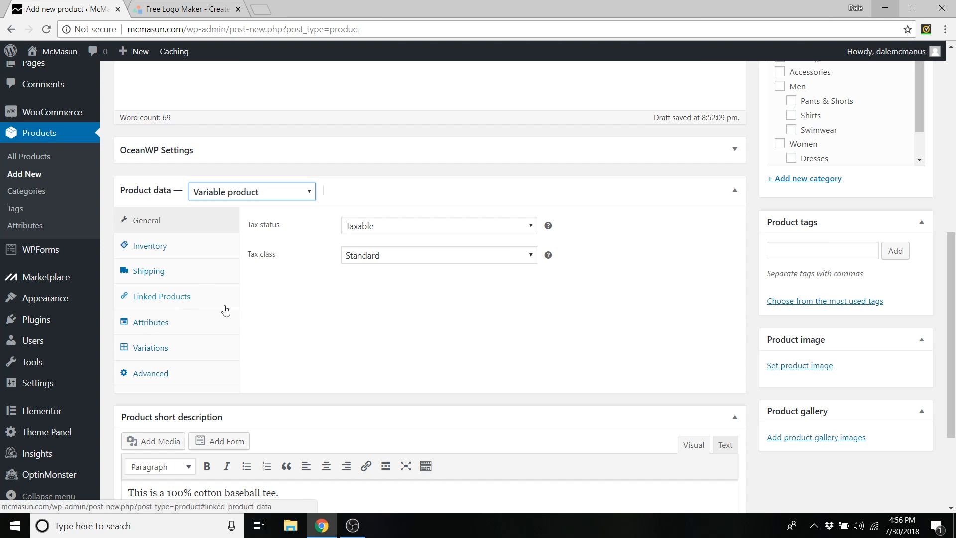
left_click(186, 302)
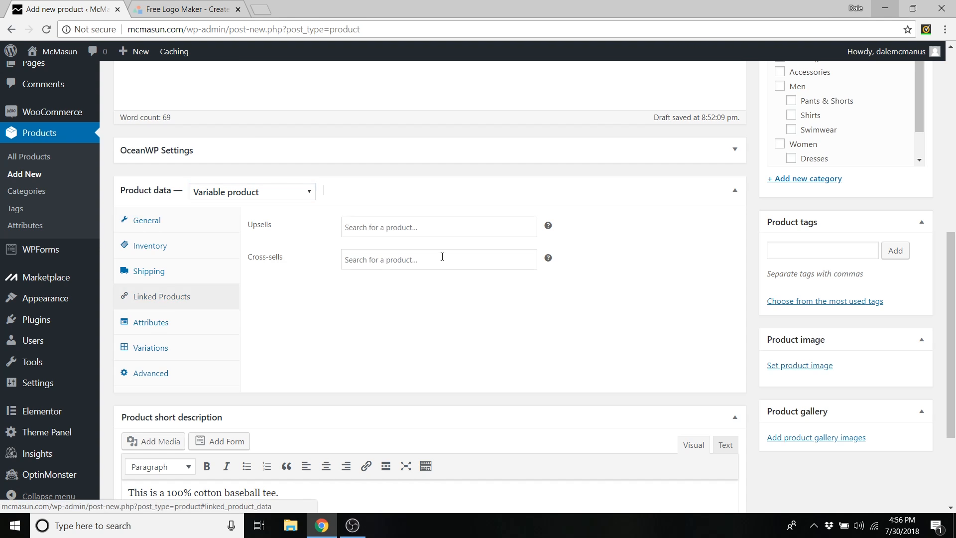
left_click(381, 261)
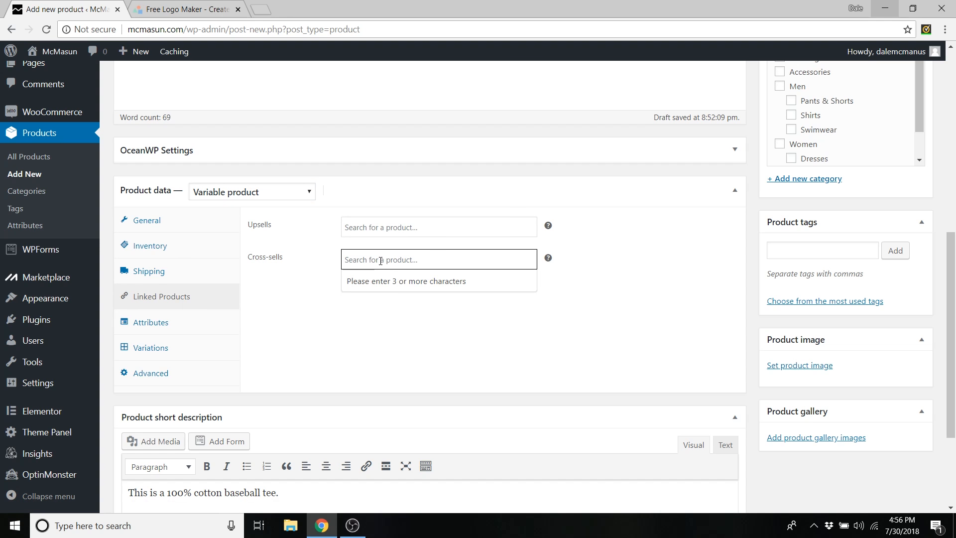
type("black")
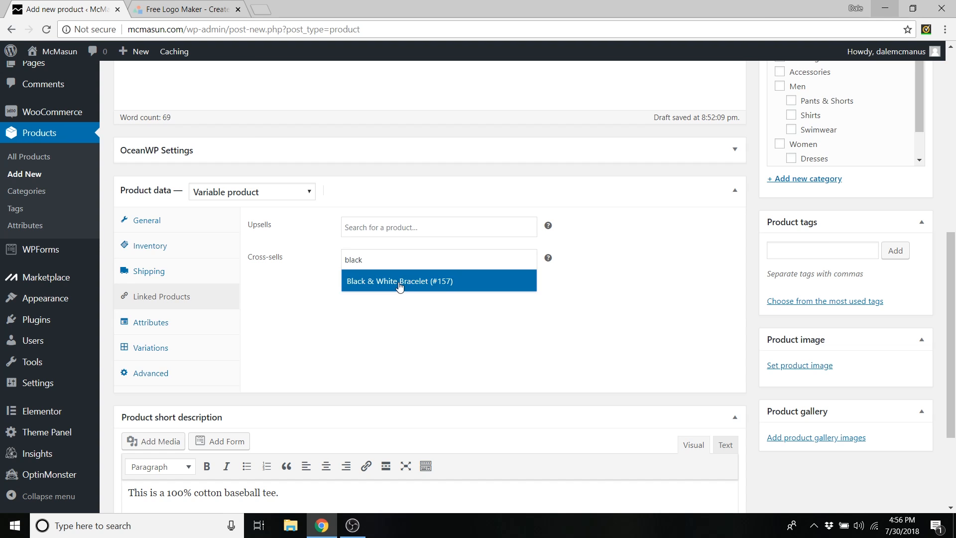
left_click(387, 282)
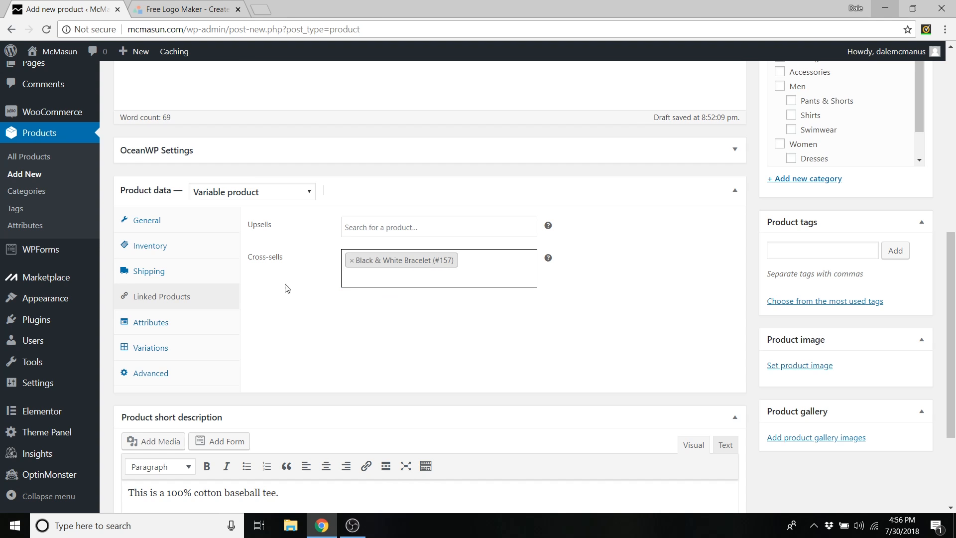
left_click(174, 329)
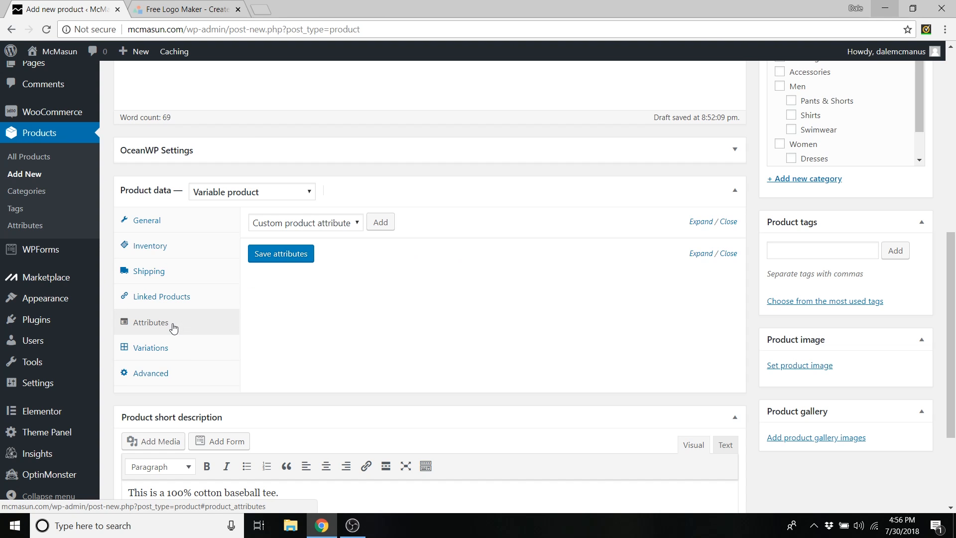
- Add a custom Size attribute with values Small|Medium|Large, used for variations
left_click(386, 228)
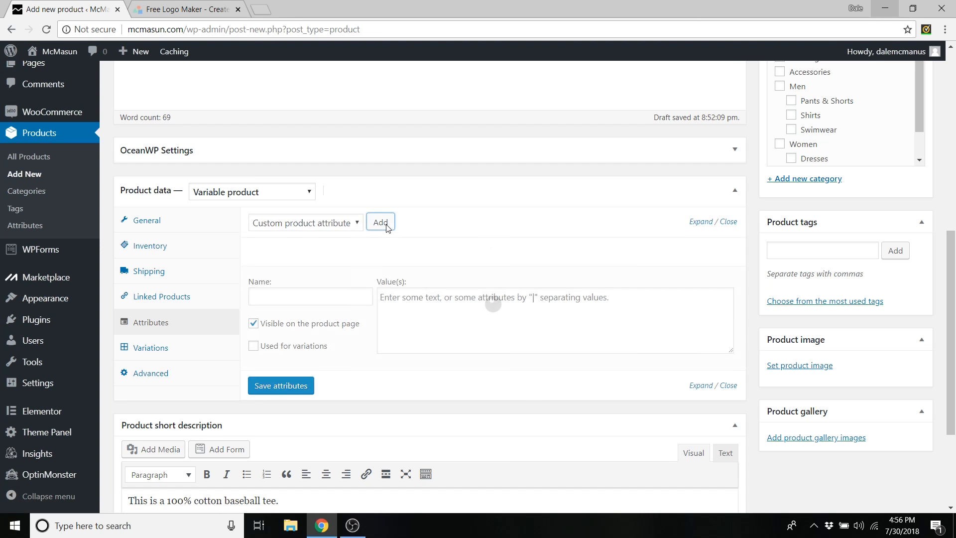
left_click(281, 301)
type("Size")
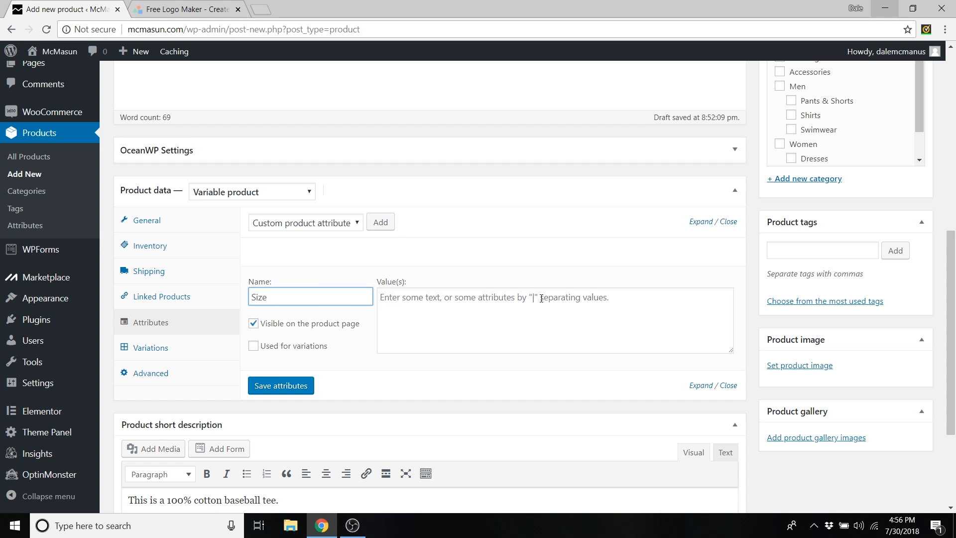
left_click(509, 301)
type("Smayll")
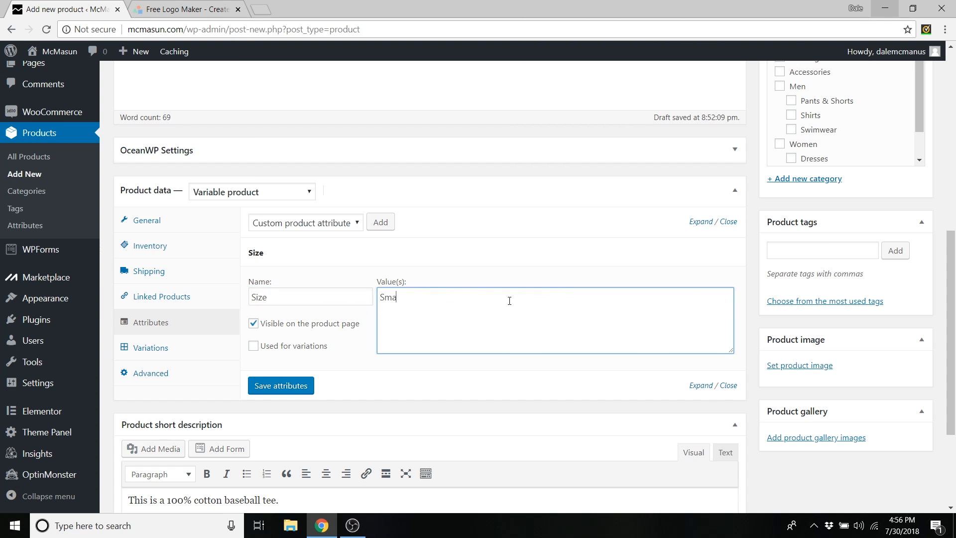
key("BackSpace")
key("BackSpace")
key("BackSpace")
type("ll|Medium|Large")
left_click(254, 350)
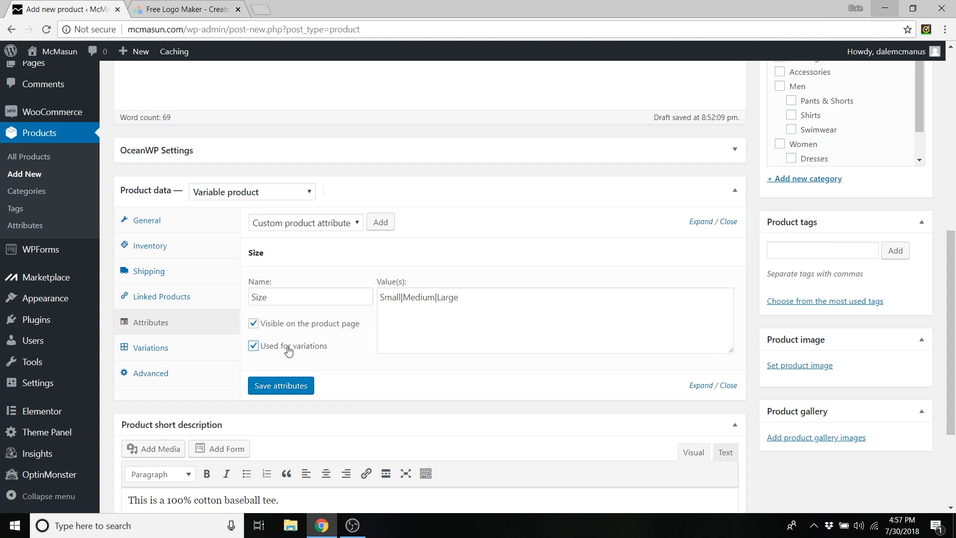
- Add a Color attribute with Red|Green|Blue, used for variations, and save the attributes
left_click(383, 222)
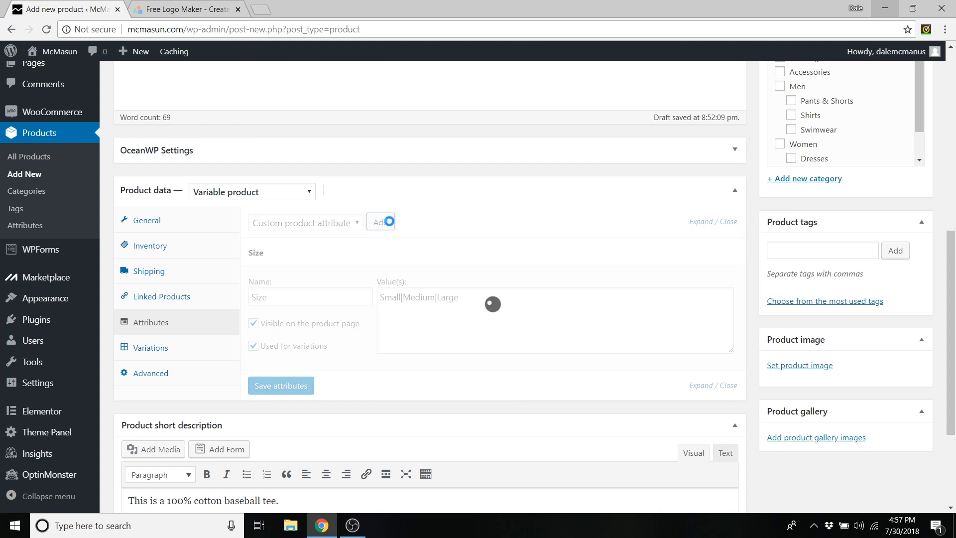
left_click(307, 430)
type("Color")
scroll(348, 493, "down", 3)
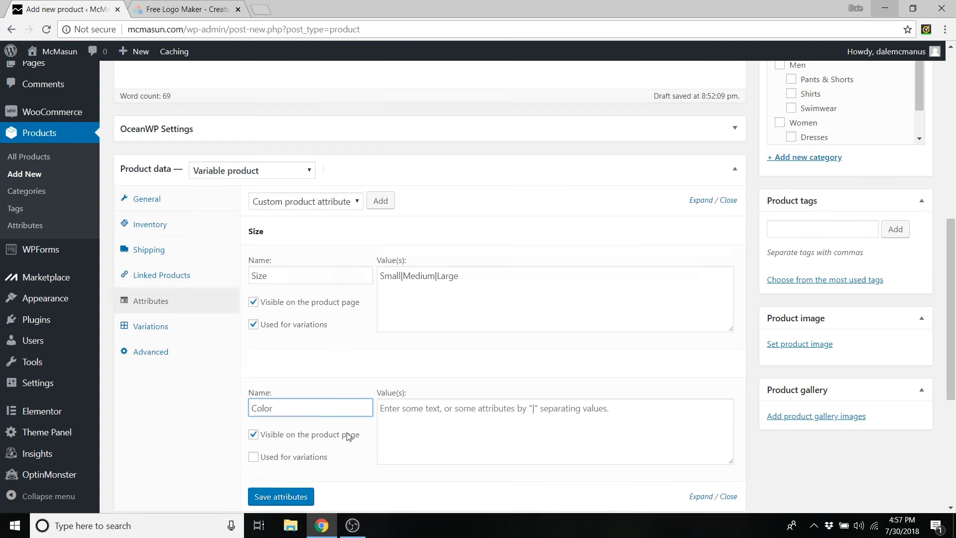
left_click(431, 314)
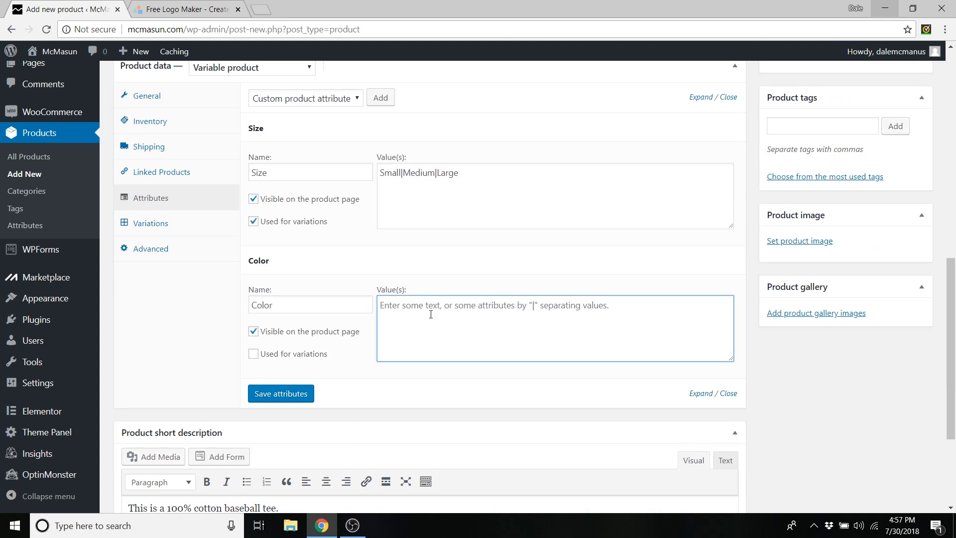
type("Red")
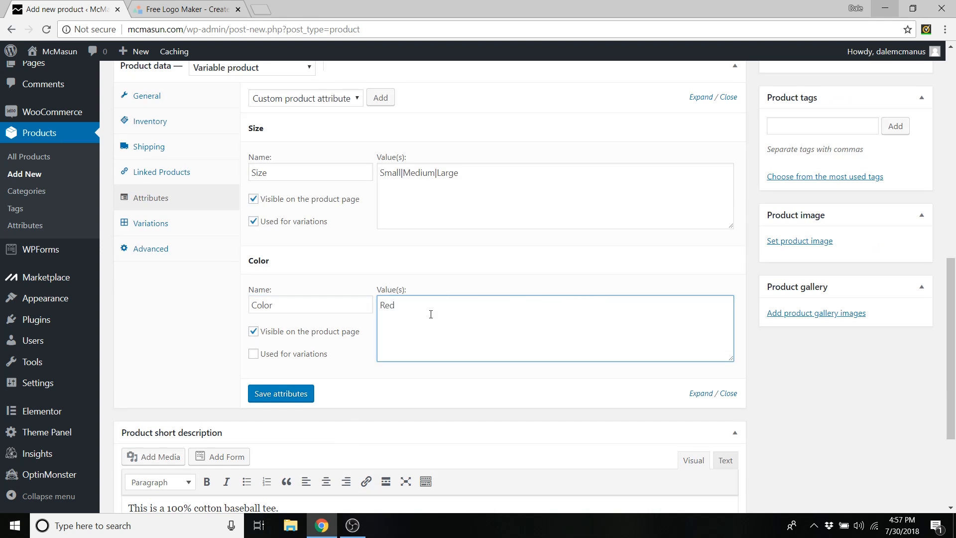
type("|Green|Blue")
left_click(280, 355)
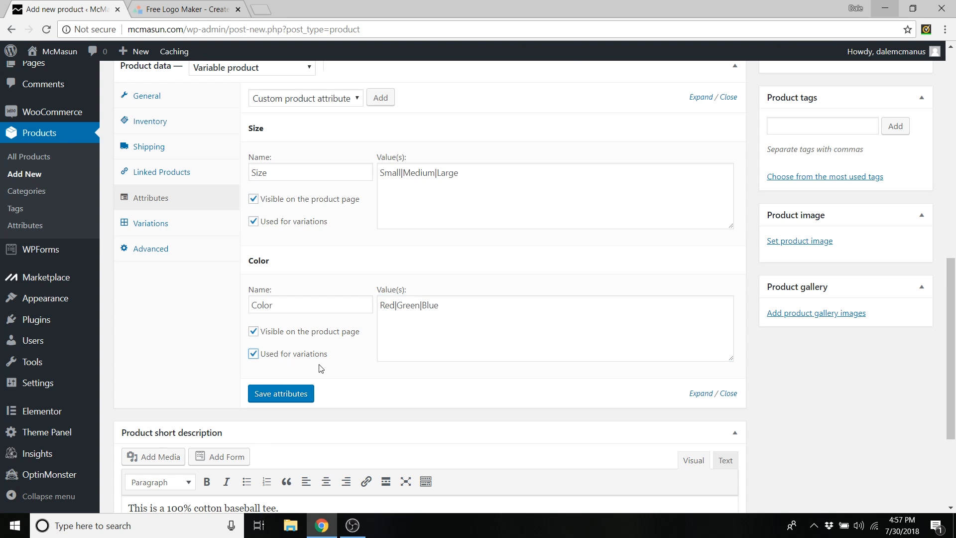
left_click(272, 395)
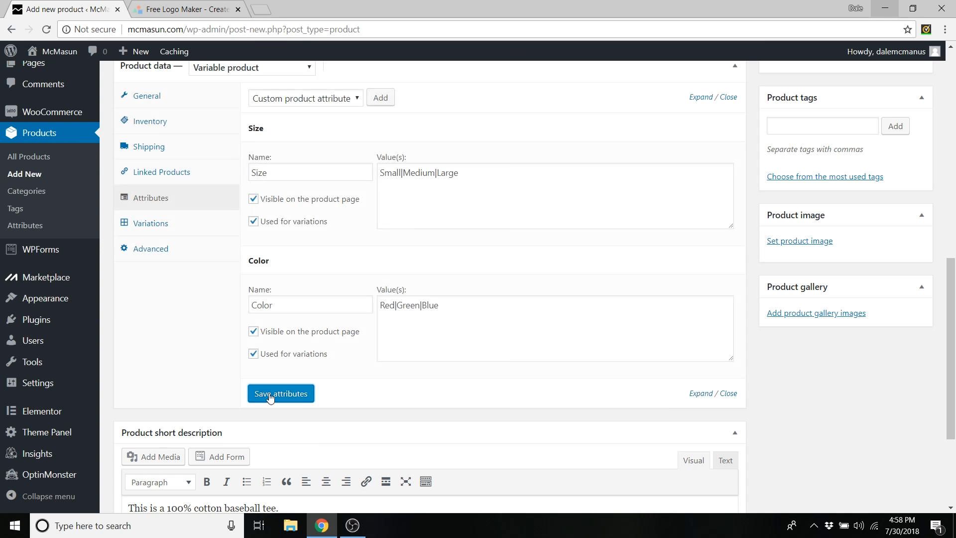
- Create variations from all attributes, confirming and dismissing the '9 variations added' notice
left_click(193, 223)
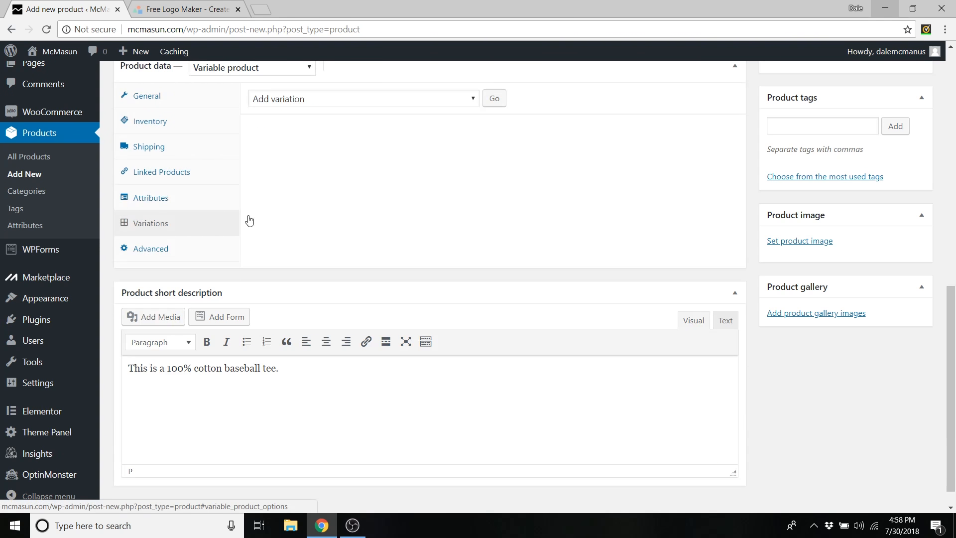
scroll(410, 230, "up", 1)
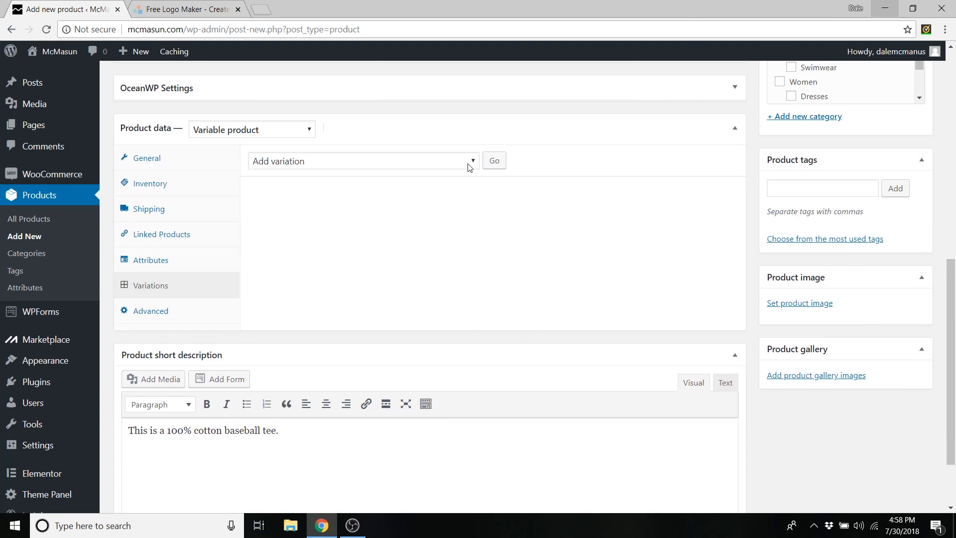
left_click(469, 164)
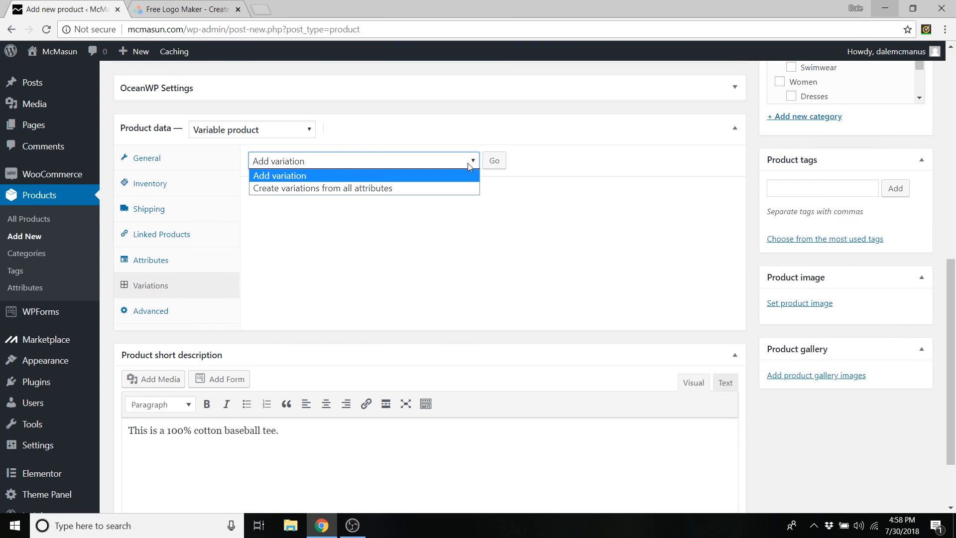
left_click(392, 188)
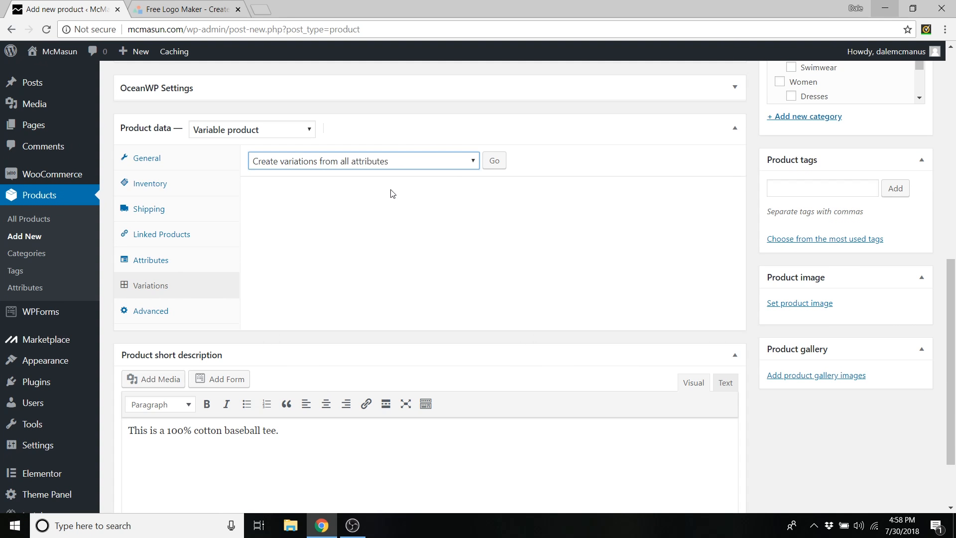
left_click(495, 162)
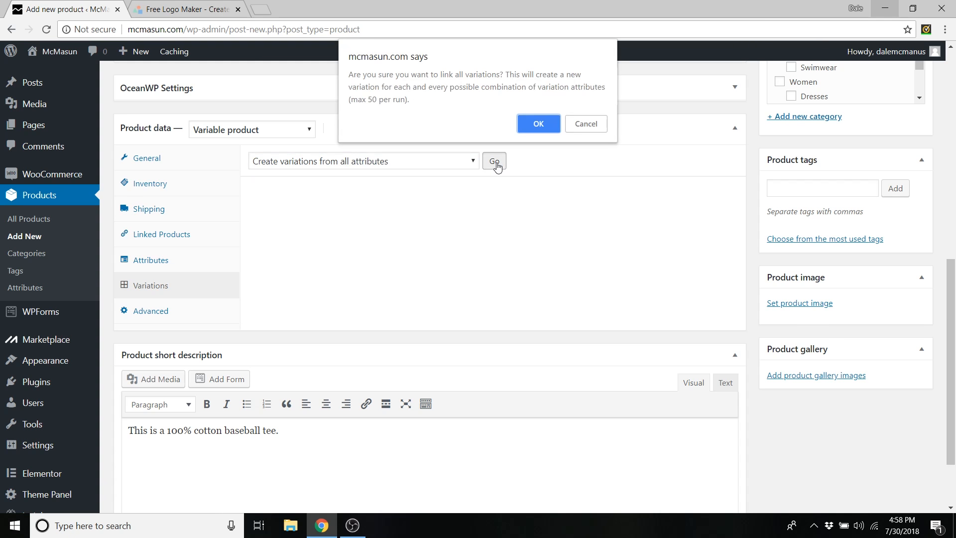
left_click(538, 124)
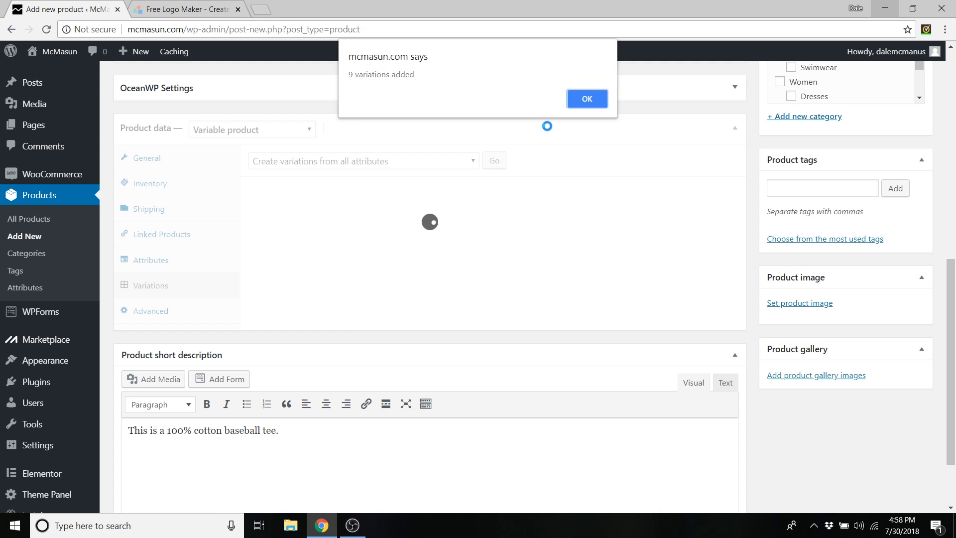
left_click(587, 101)
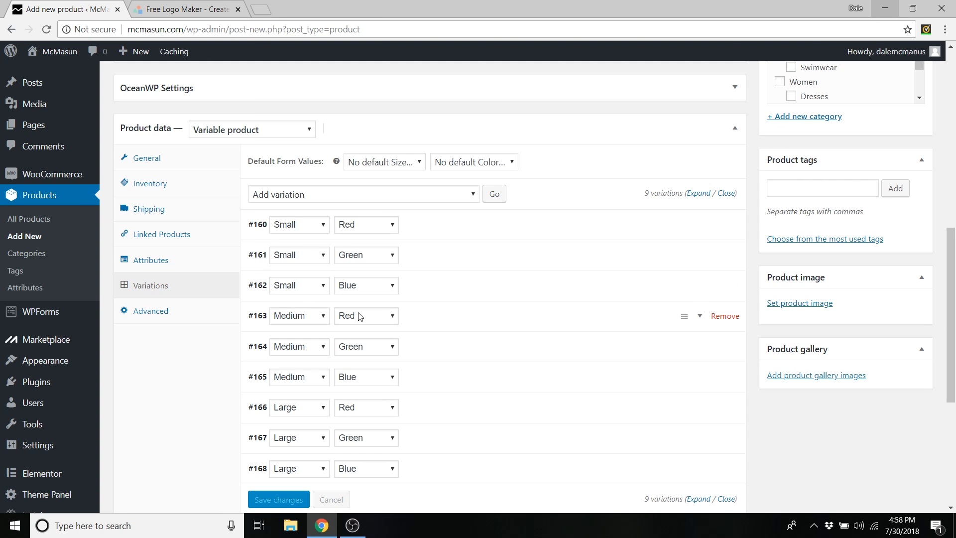
scroll(454, 273, "down", 2)
scroll(471, 287, "up", 1)
scroll(475, 289, "up", 1)
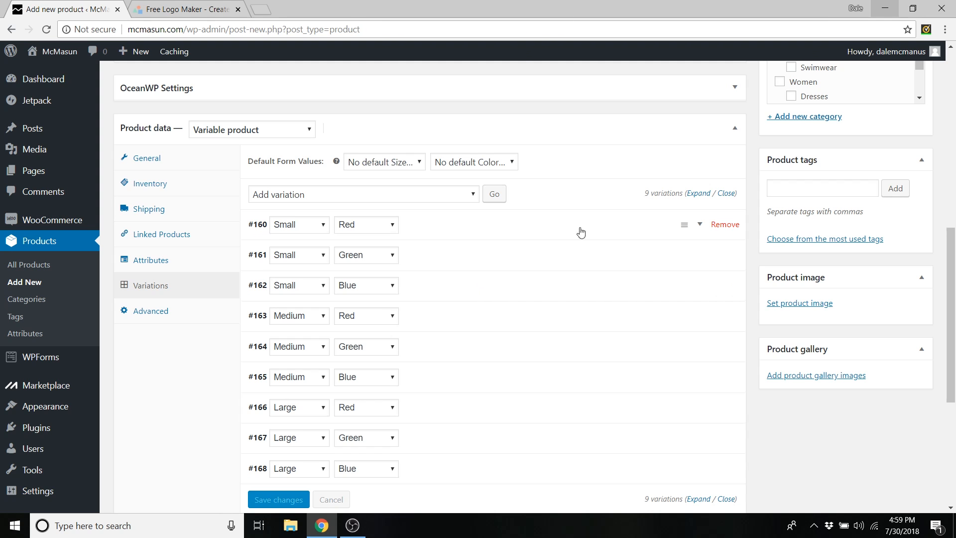
- Give variation #160 (Small, Red) a $30 regular price and $24 sale price
left_click(701, 225)
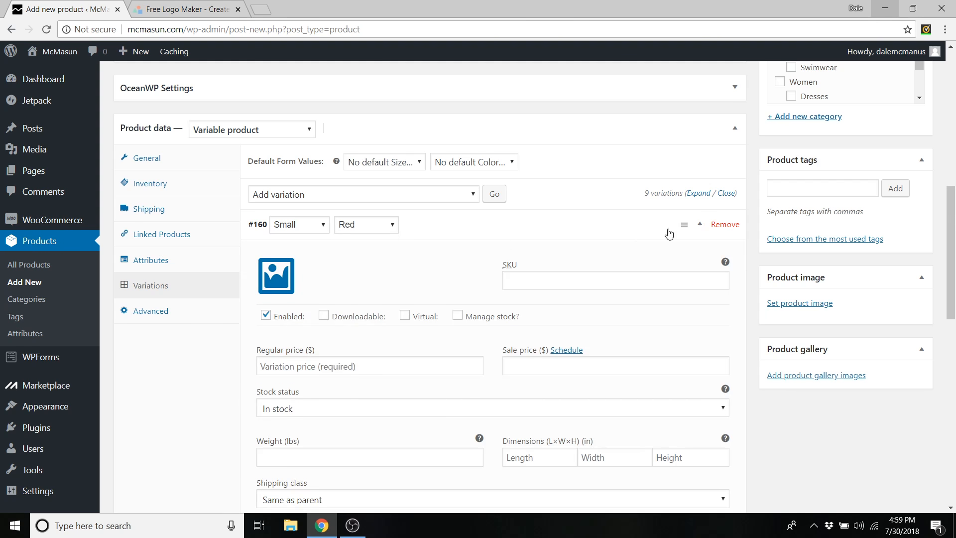
scroll(472, 269, "down", 1)
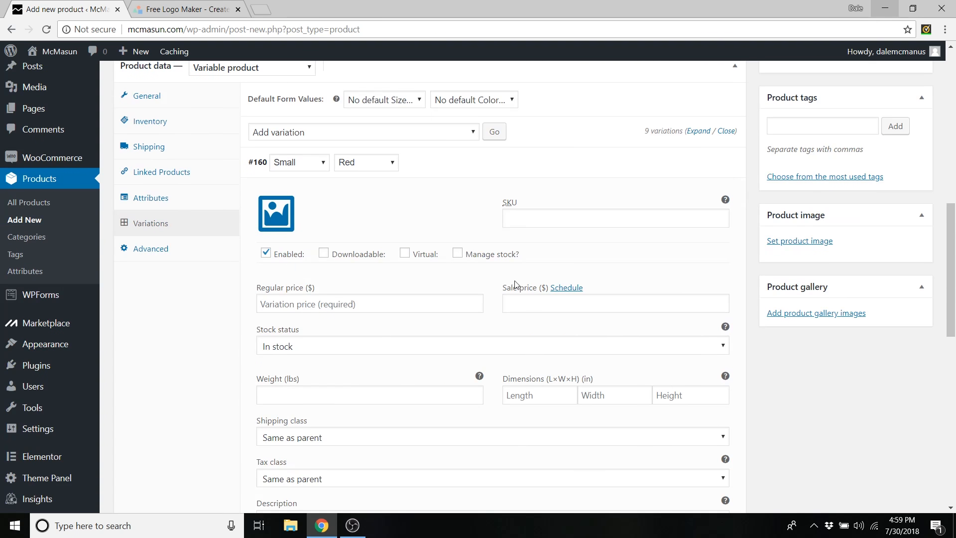
scroll(349, 319, "down", 1)
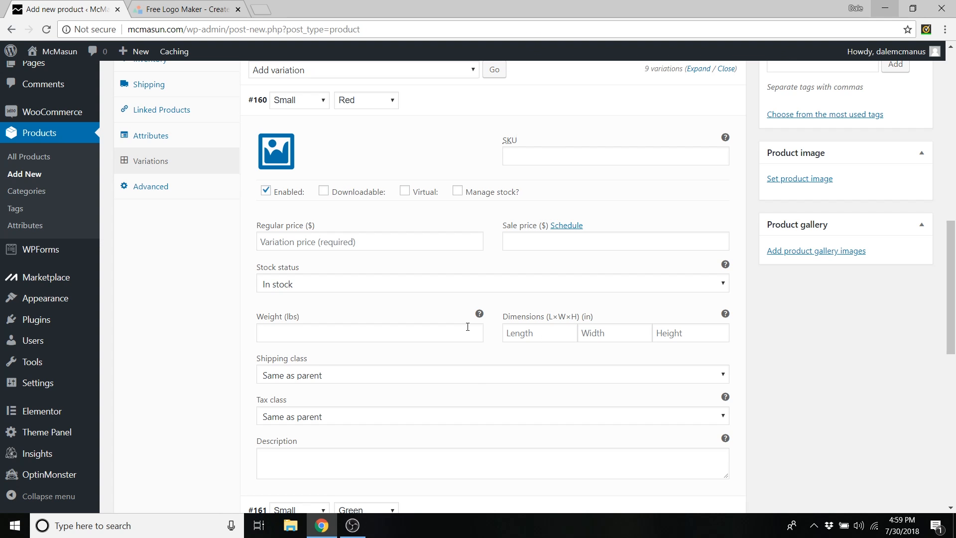
left_click(329, 246)
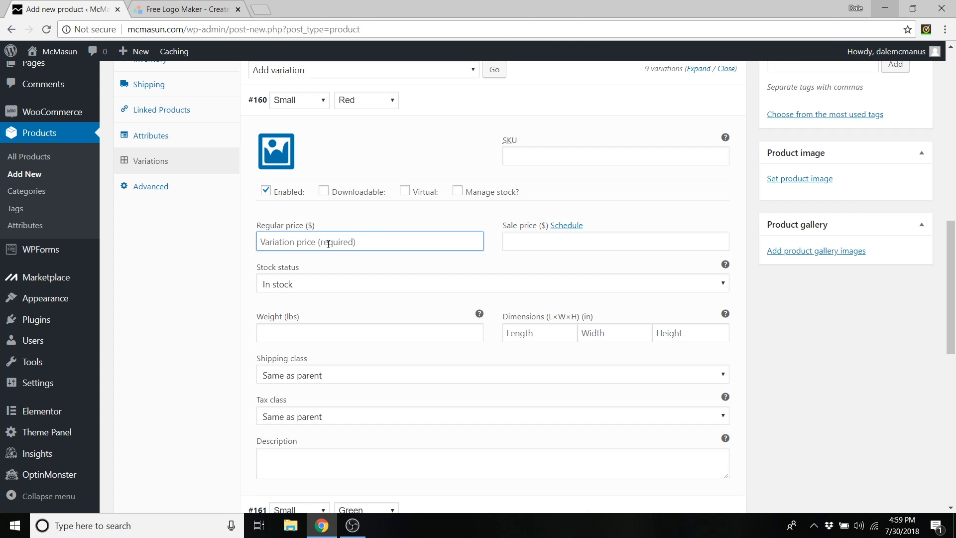
type("30")
left_click(522, 242)
type("24")
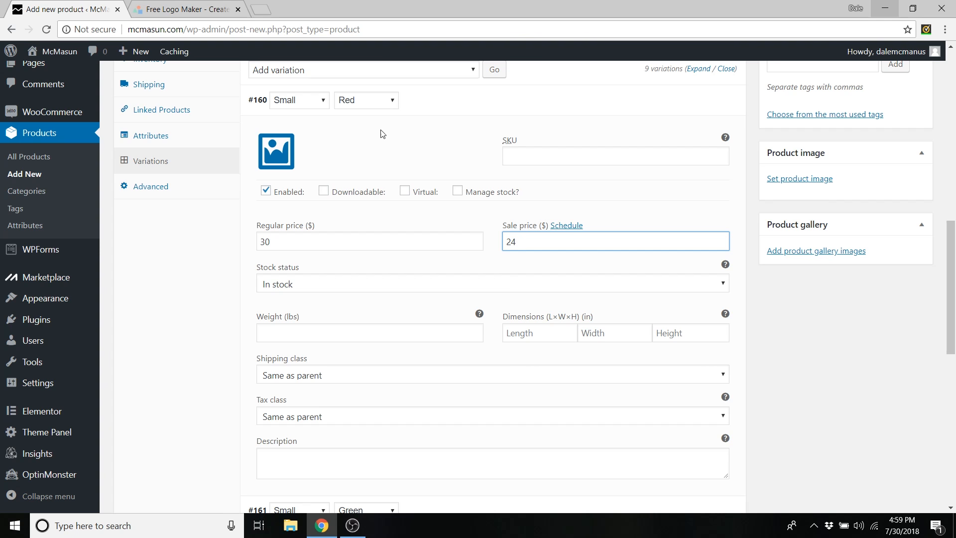
- Set the red baseball tee from the media library as #160's variation image
left_click(275, 159)
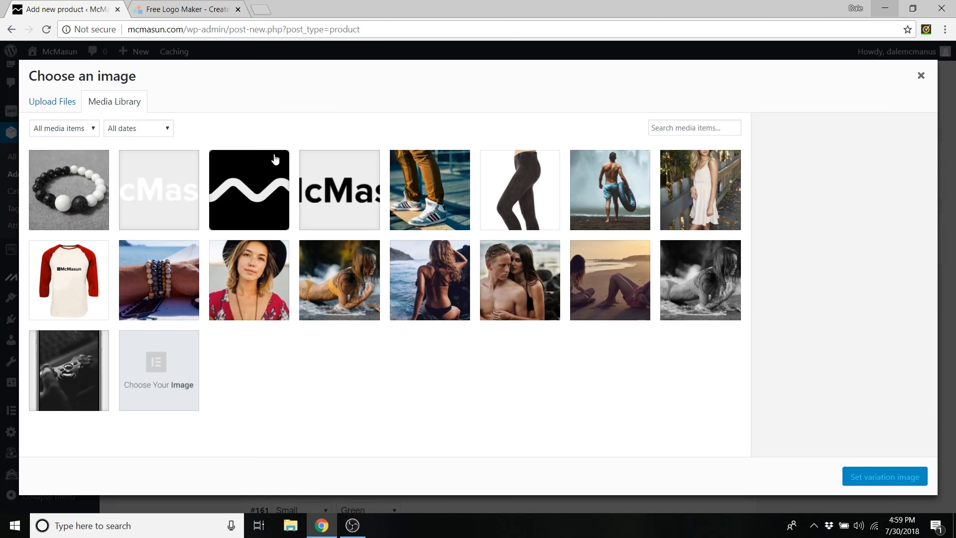
left_click(50, 103)
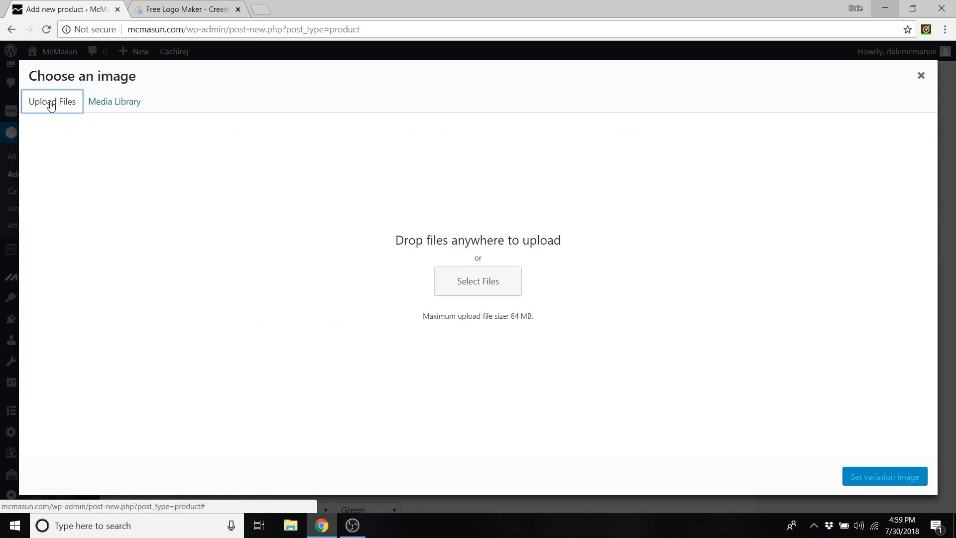
left_click(107, 104)
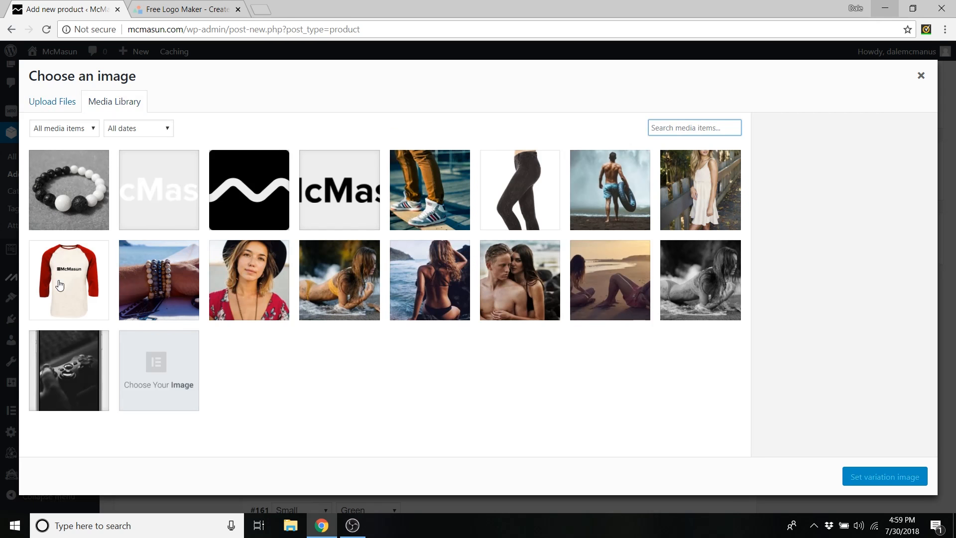
left_click(77, 266)
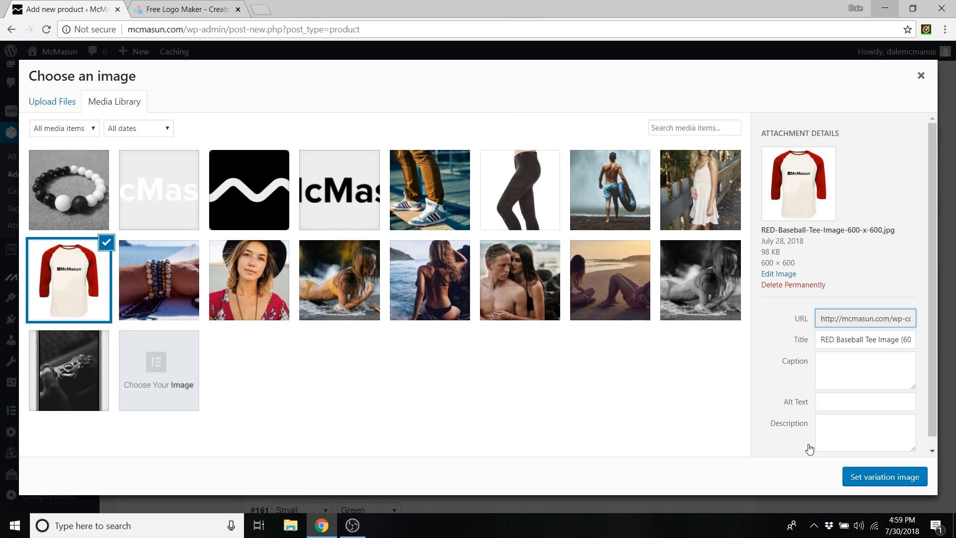
left_click(864, 483)
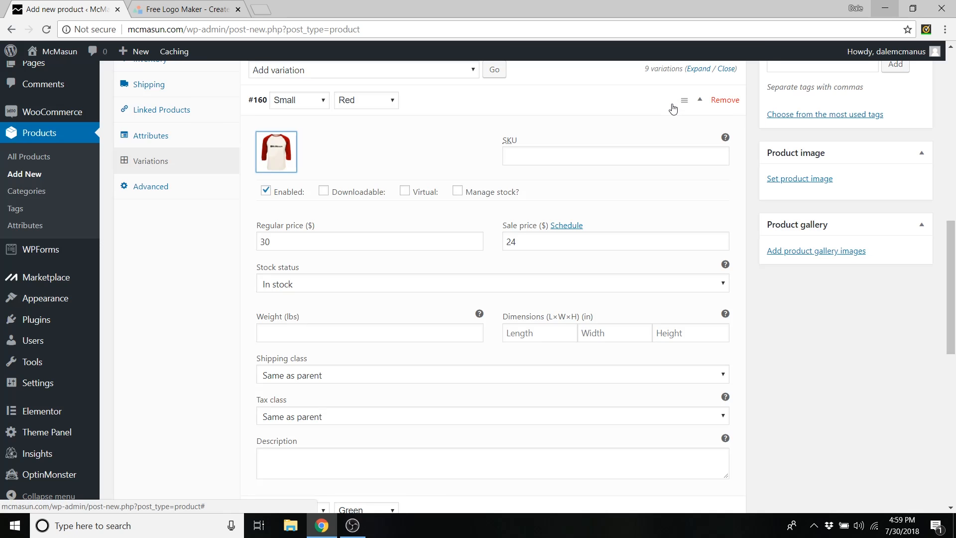
scroll(617, 116, "up", 1)
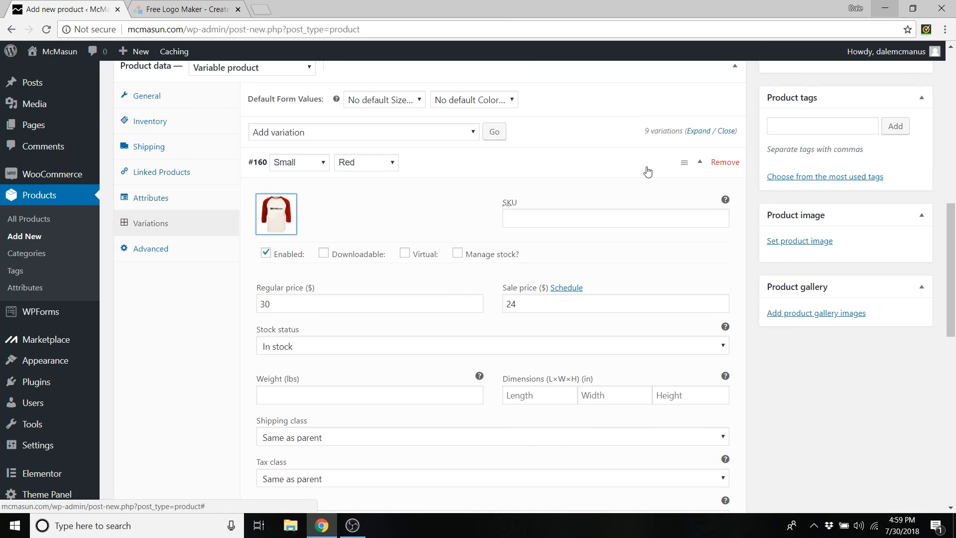
left_click(701, 164)
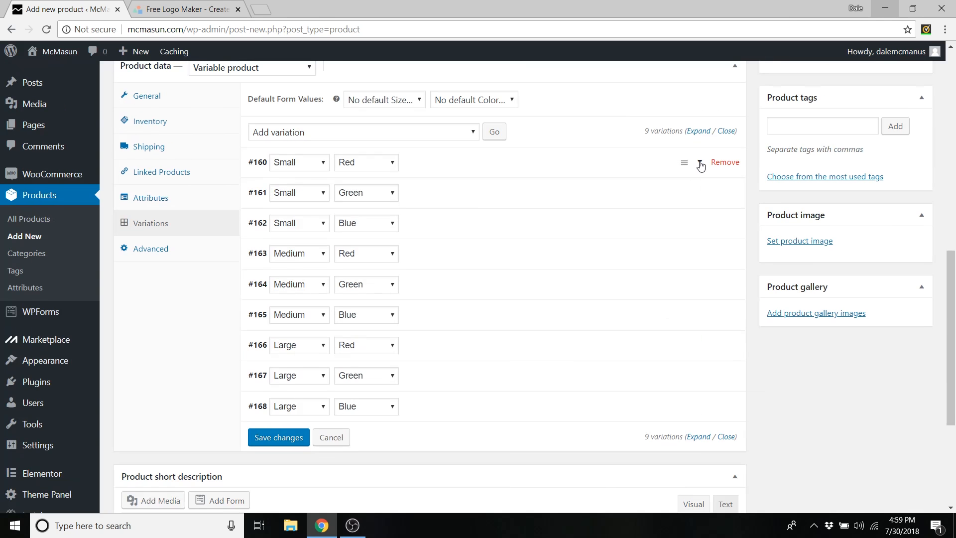
- Give variation #161 (Small, Green) a $30 regular price and $24 sale price
left_click(701, 194)
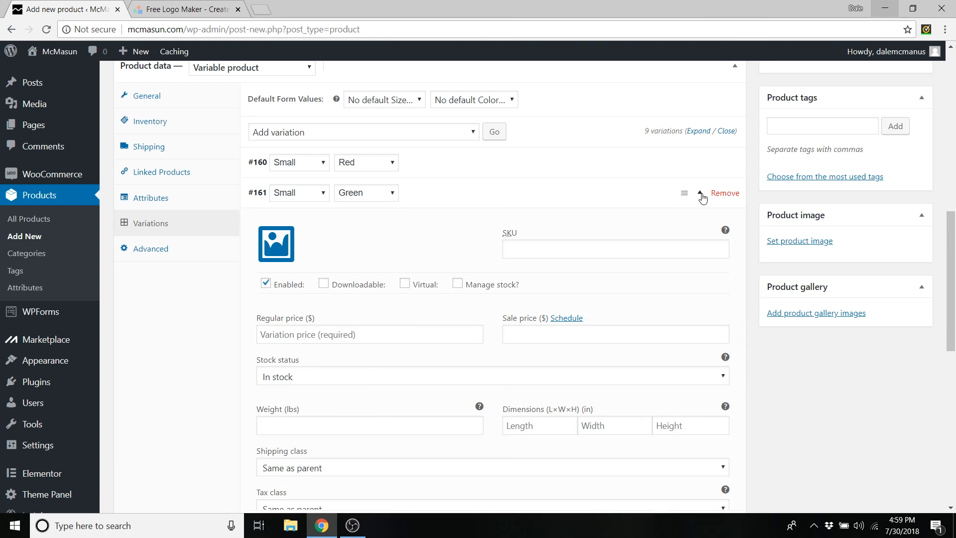
left_click(341, 335)
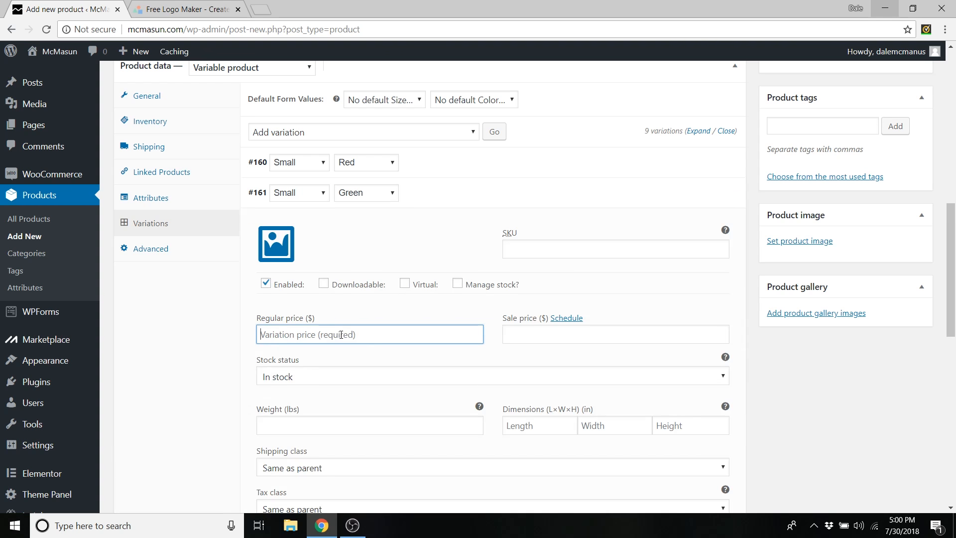
type("30")
left_click(523, 335)
type("24")
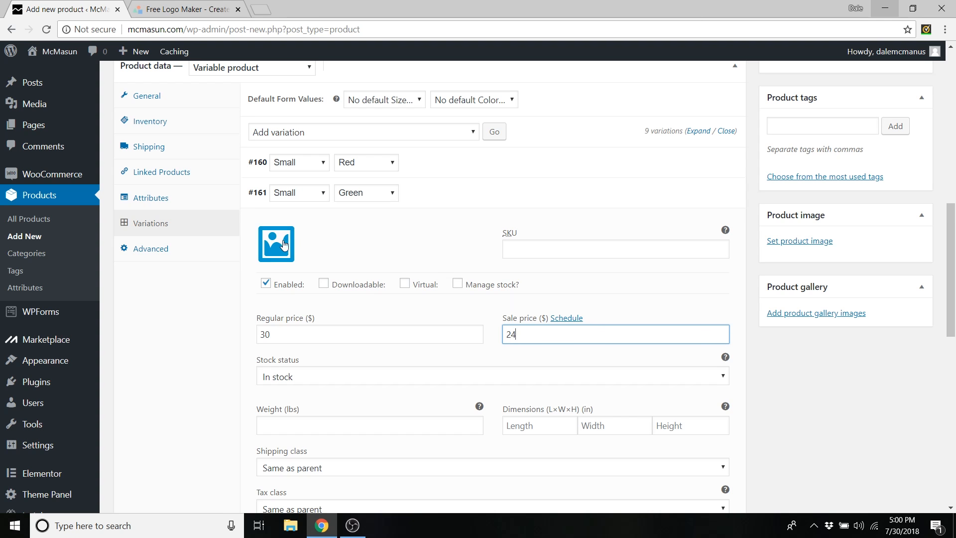
- Upload the GREEN Baseball Tee file and set it as #161's variation image
left_click(279, 247)
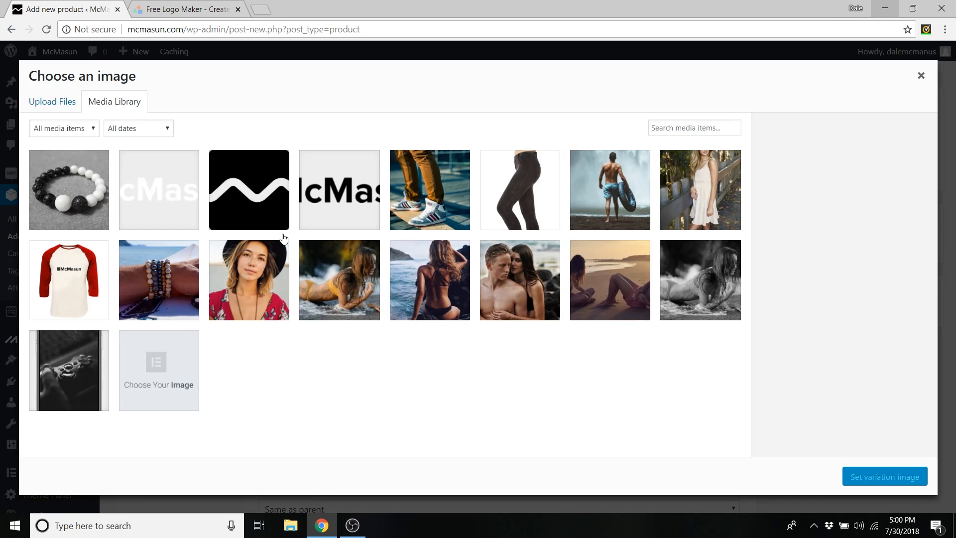
left_click(53, 101)
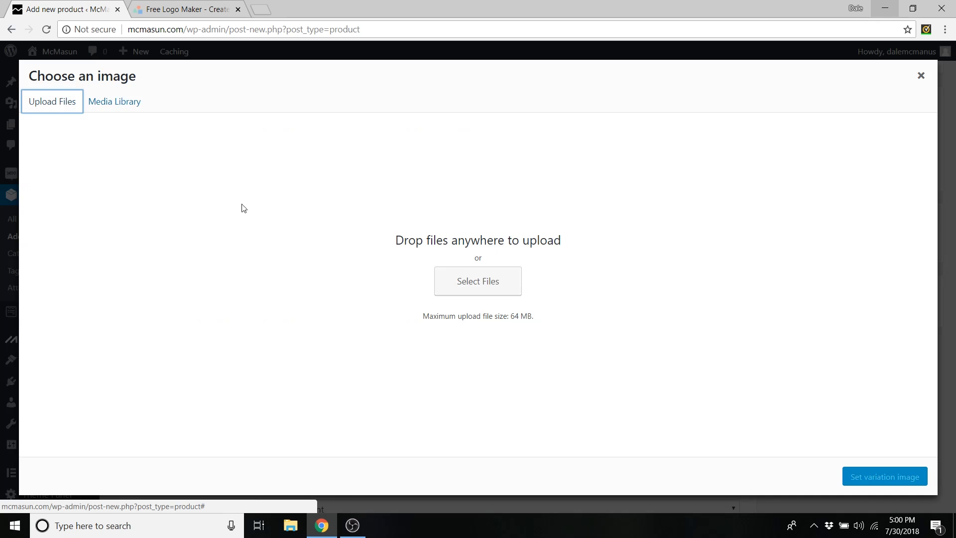
left_click(446, 280)
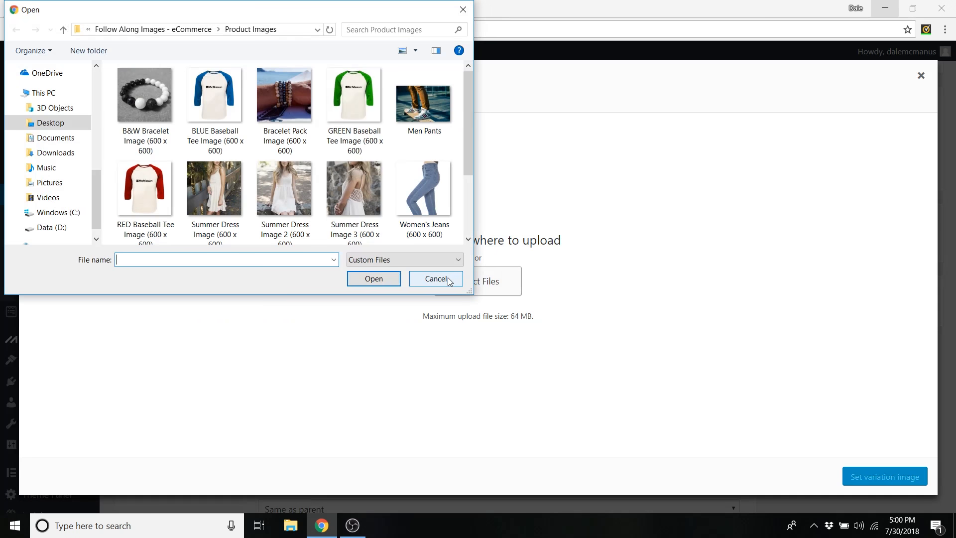
left_click(356, 89)
left_click(374, 279)
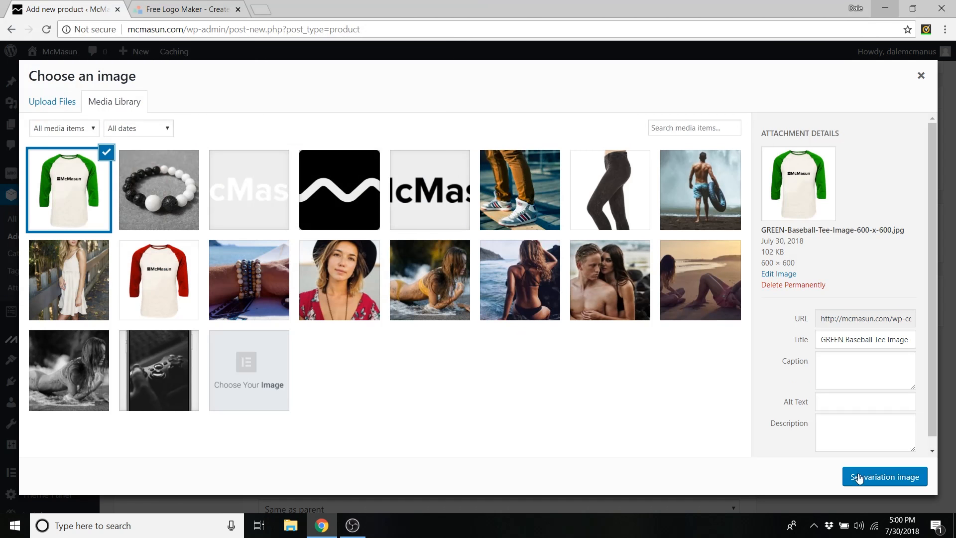
left_click(854, 471)
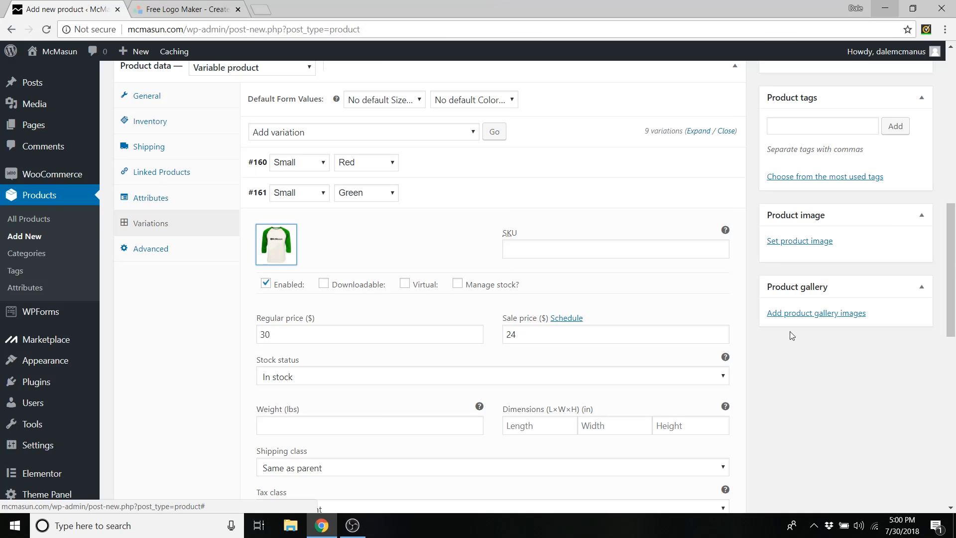
left_click(699, 194)
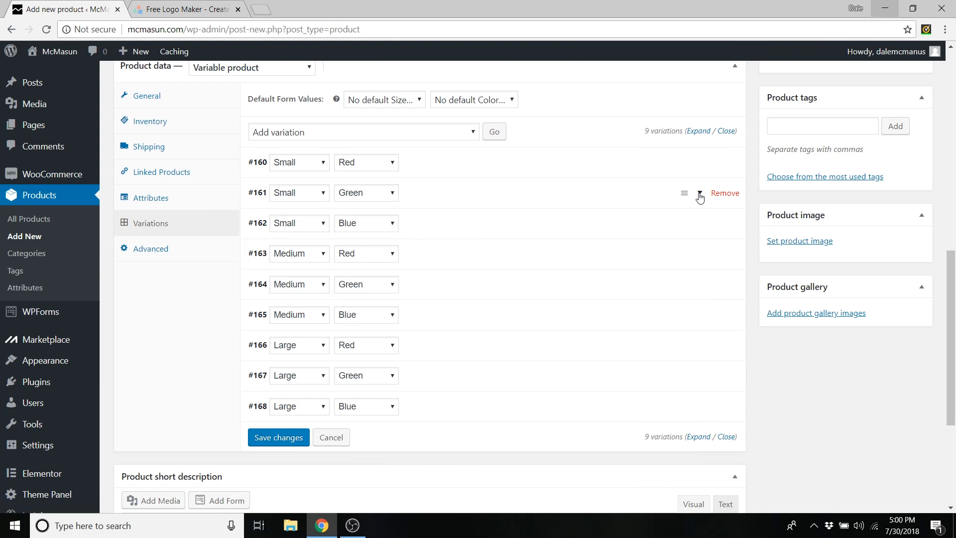
- Price variation #162 (Small, Blue) at $30 regular with a $24 sale
left_click(700, 225)
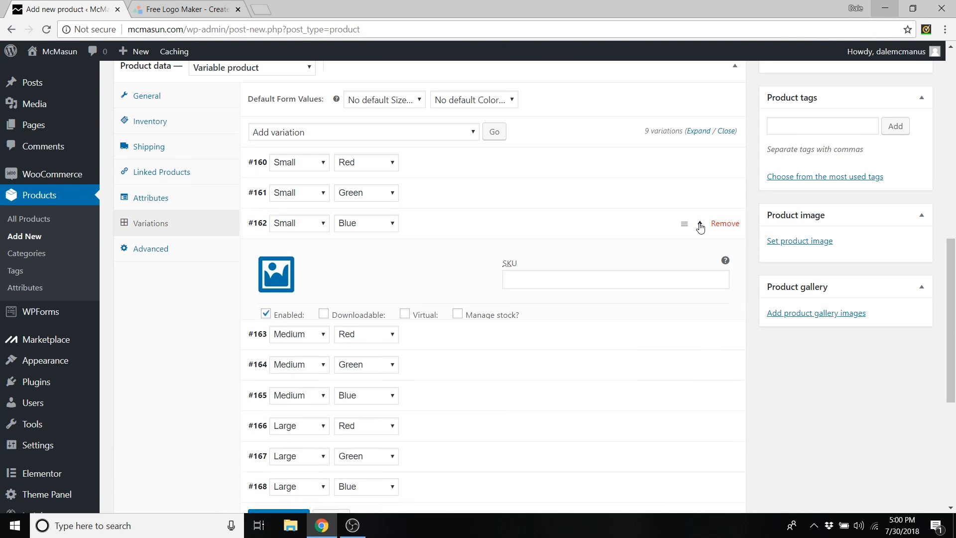
left_click(307, 366)
type("3")
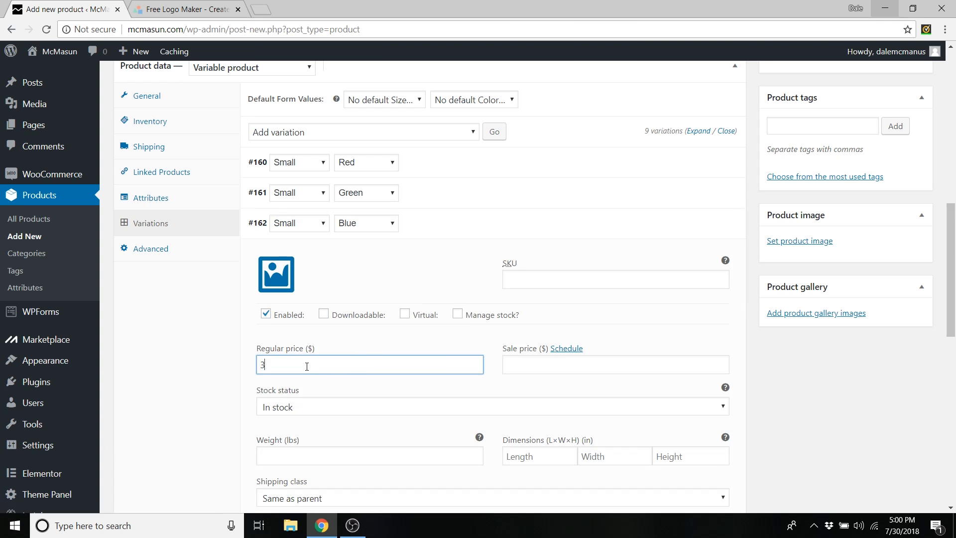
type("0")
left_click(527, 362)
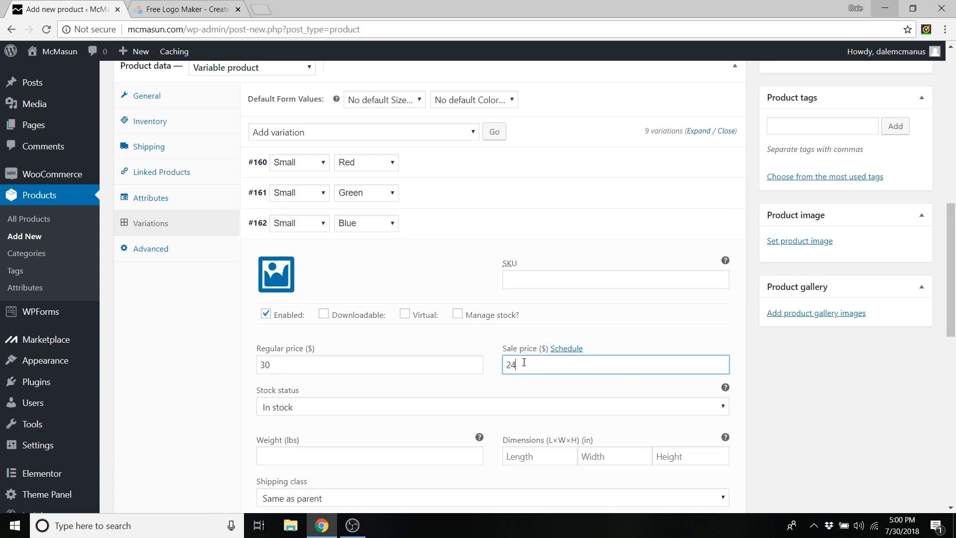
left_click(276, 274)
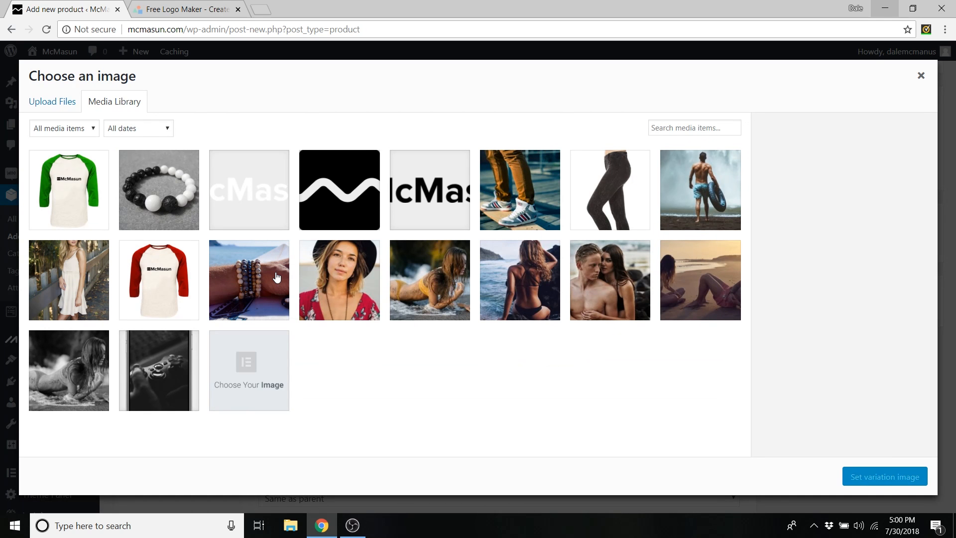
- Upload the blue Baseball Tee image file and apply it to the Small/Blue variation
left_click(64, 101)
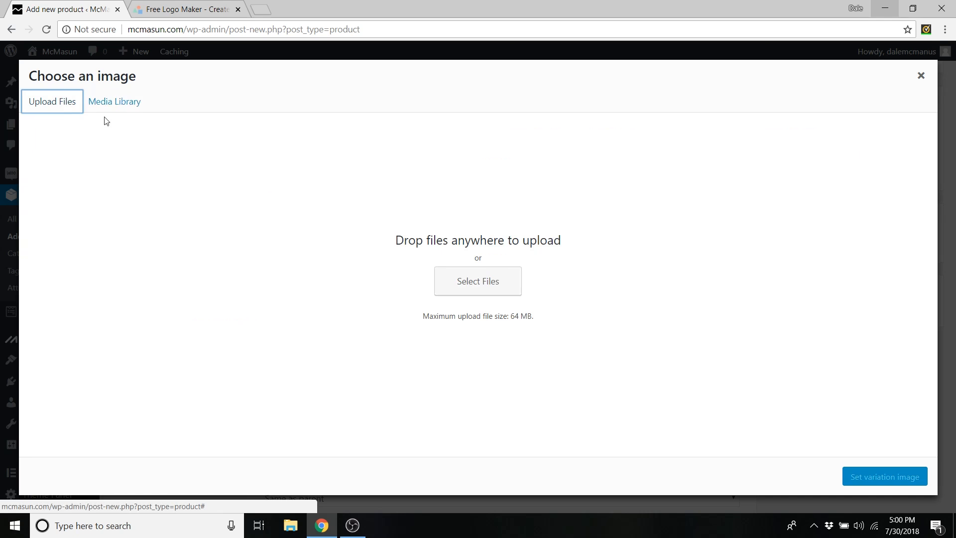
left_click(491, 282)
left_click(226, 103)
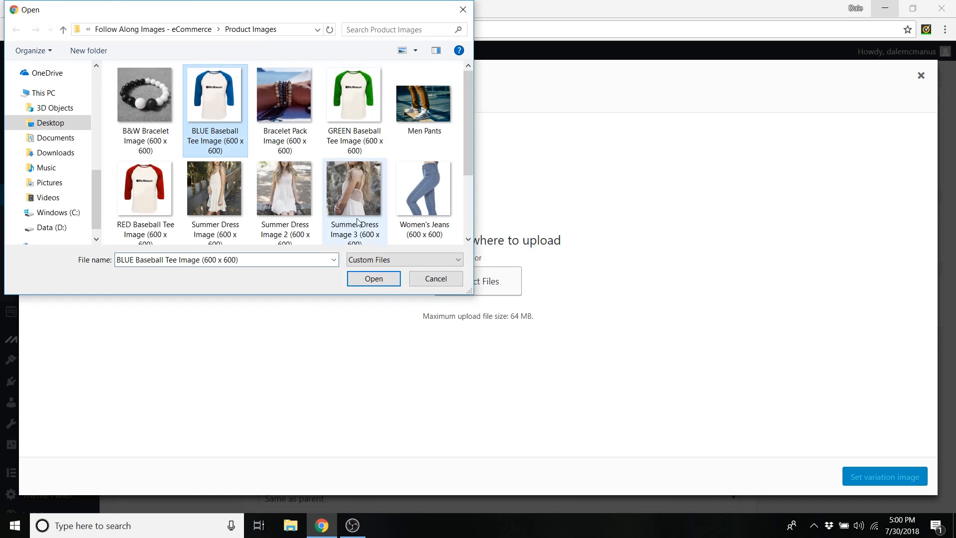
left_click(374, 278)
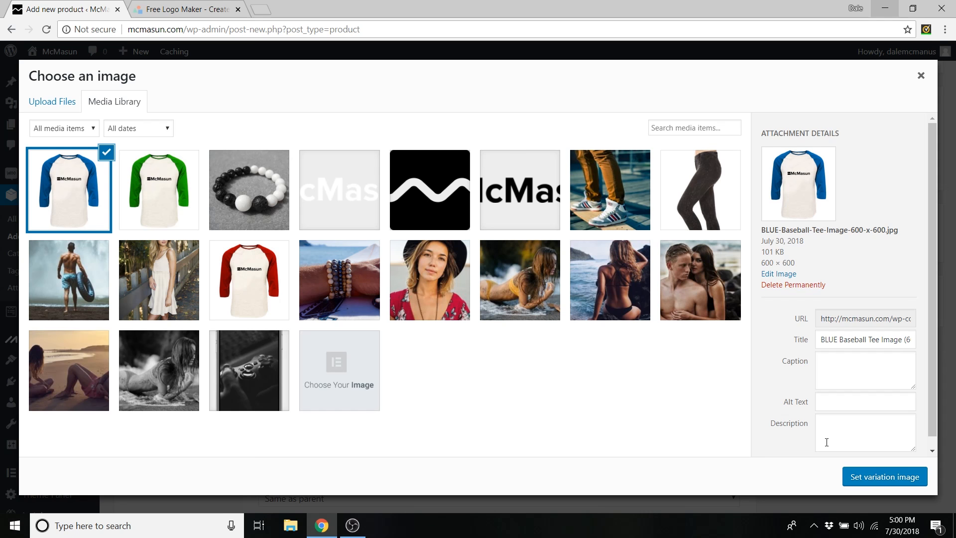
left_click(857, 481)
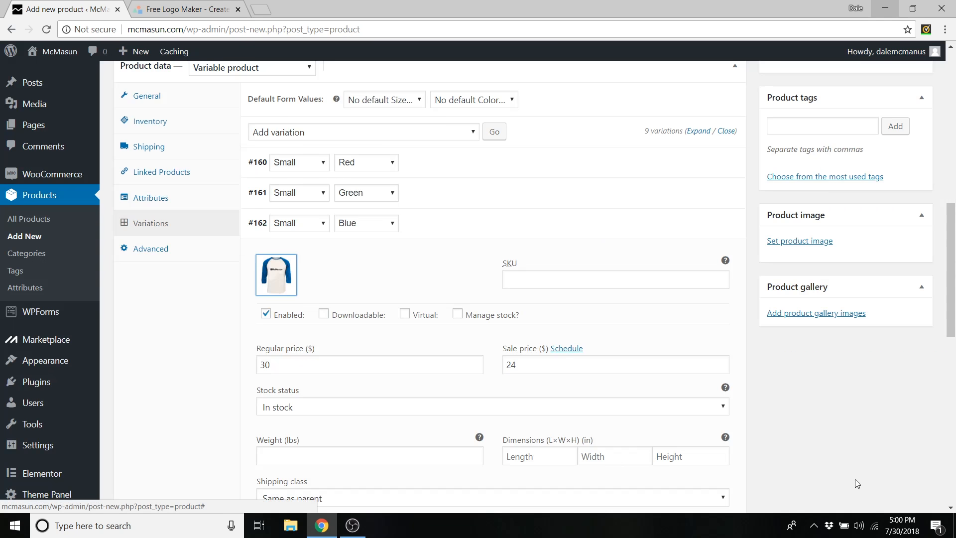
- Give variation #168 (Large, Blue) the blue tee image and save all nine variations
left_click(702, 226)
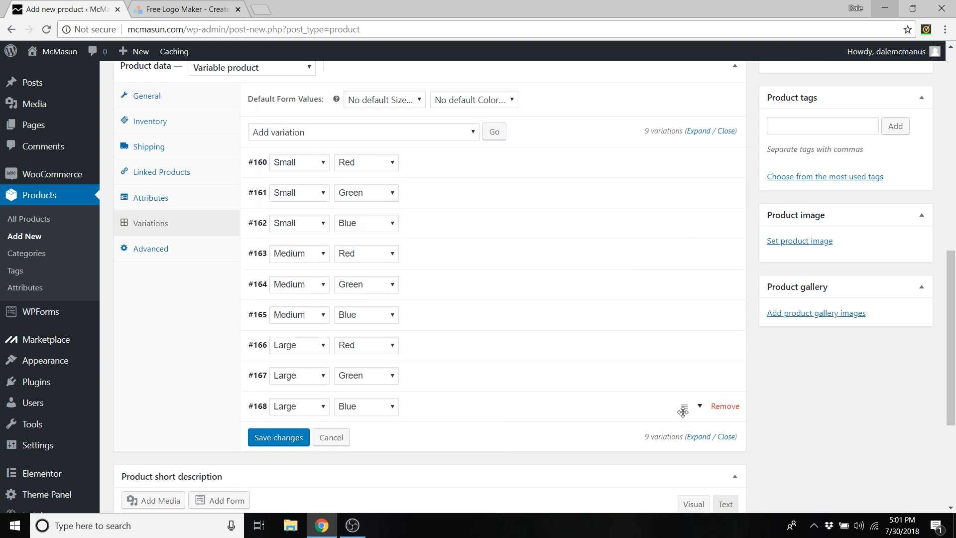
left_click(701, 256)
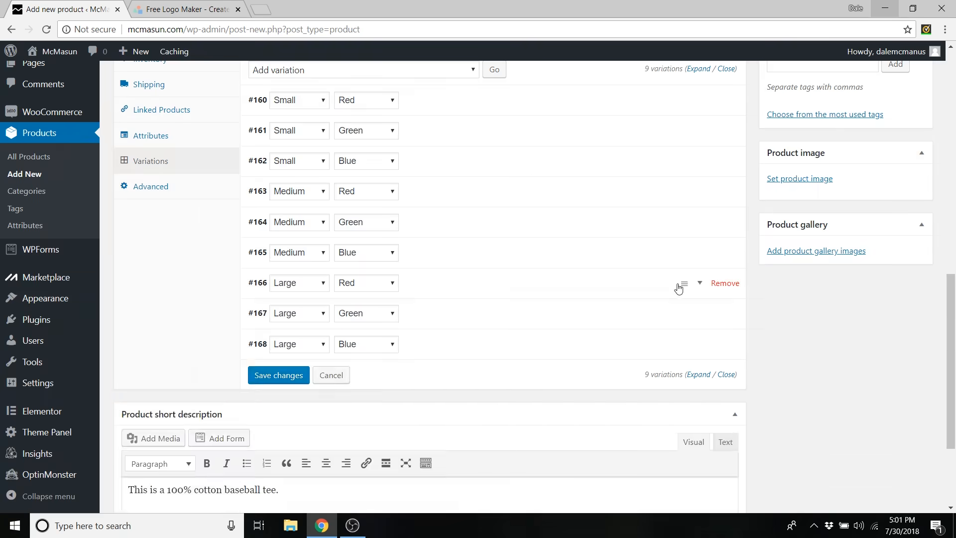
left_click(326, 348)
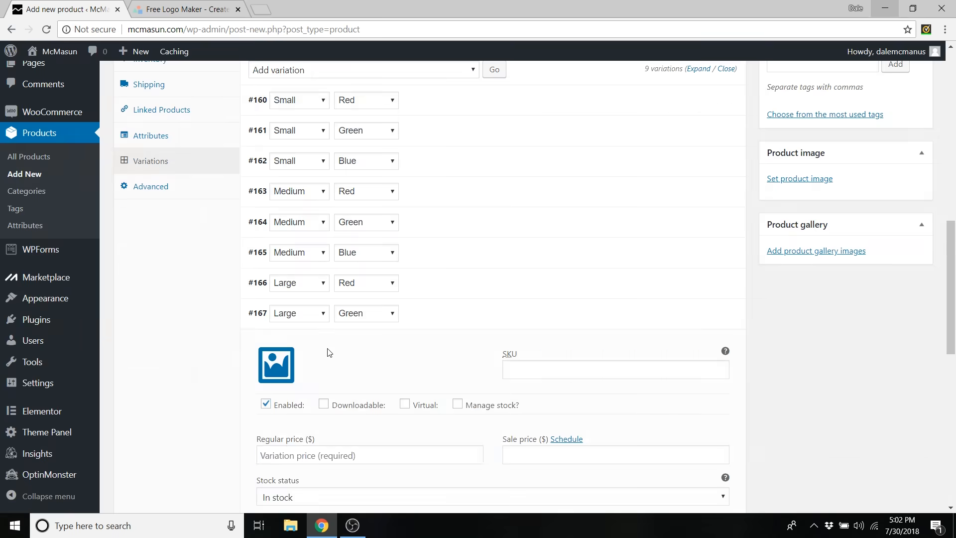
left_click(276, 396)
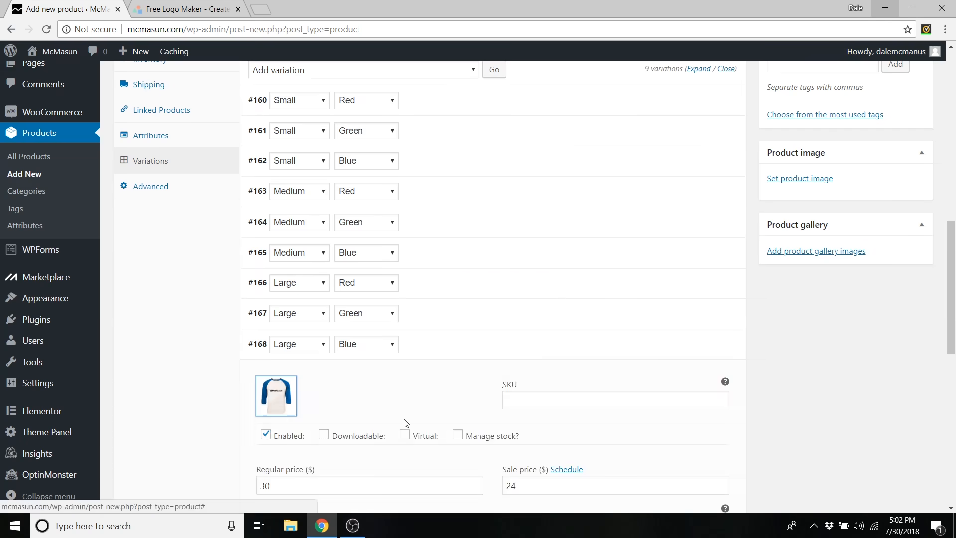
left_click(700, 339)
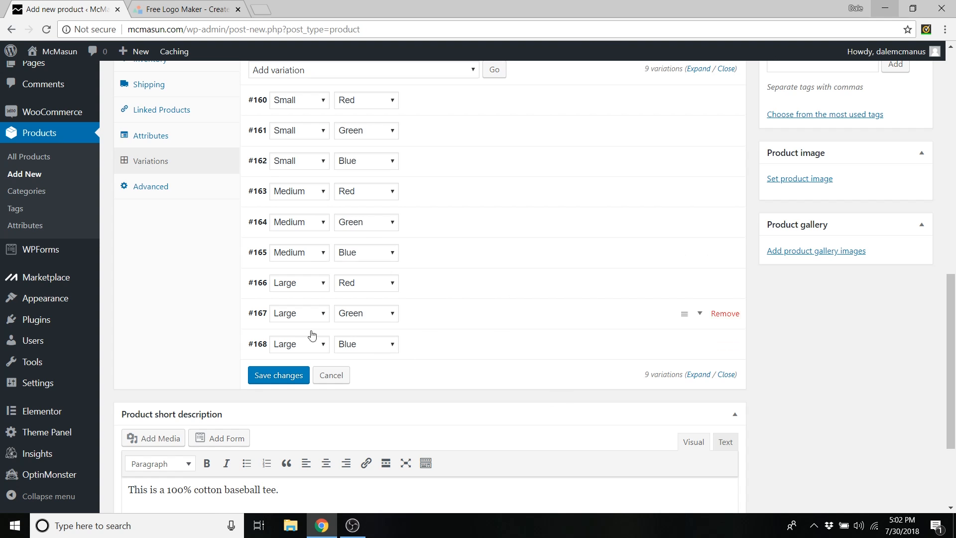
left_click(278, 378)
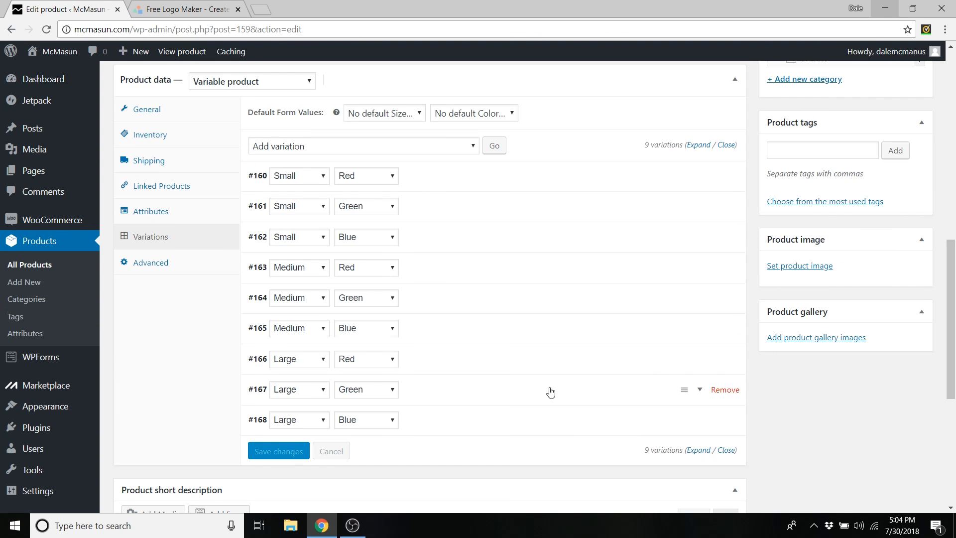
- Set the red baseball tee picture as the main product image
scroll(598, 387, "up", 1)
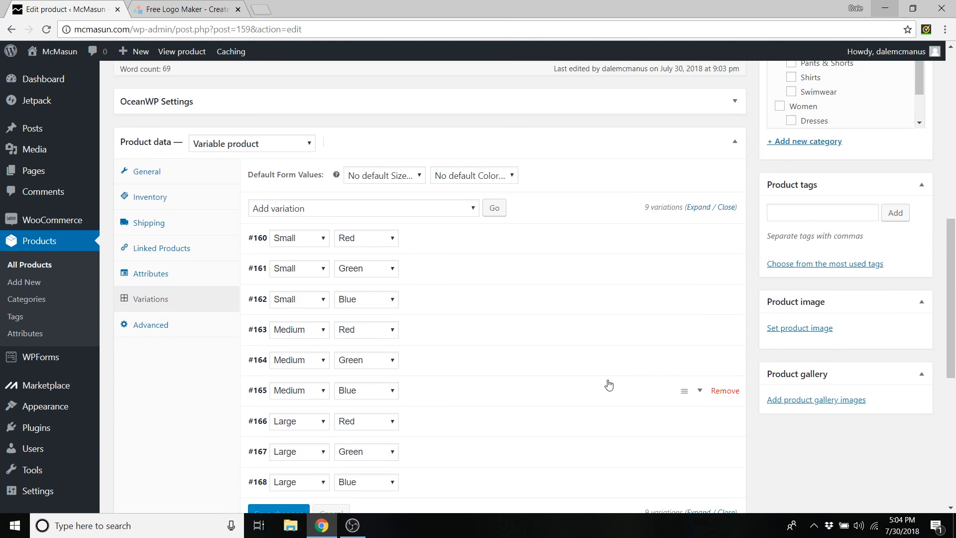
scroll(837, 330, "down", 1)
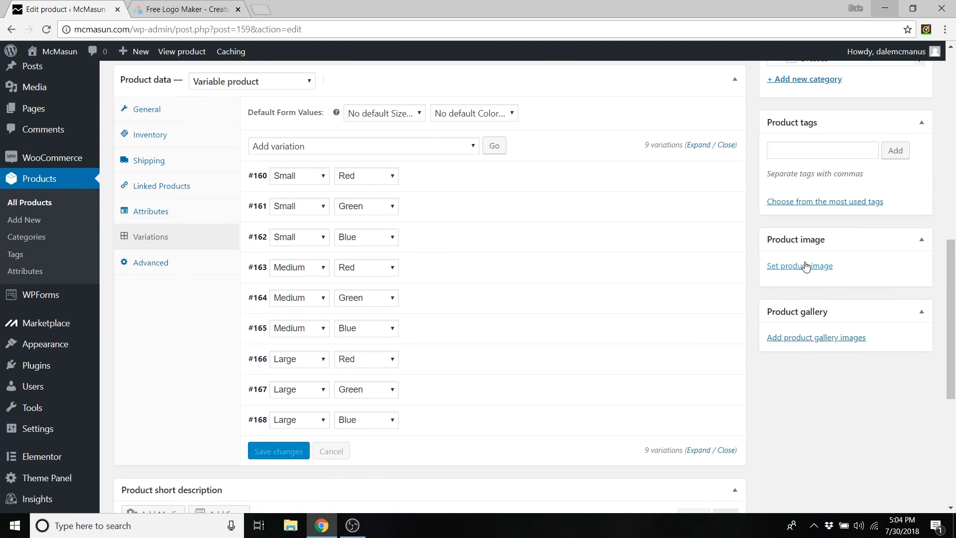
left_click(798, 269)
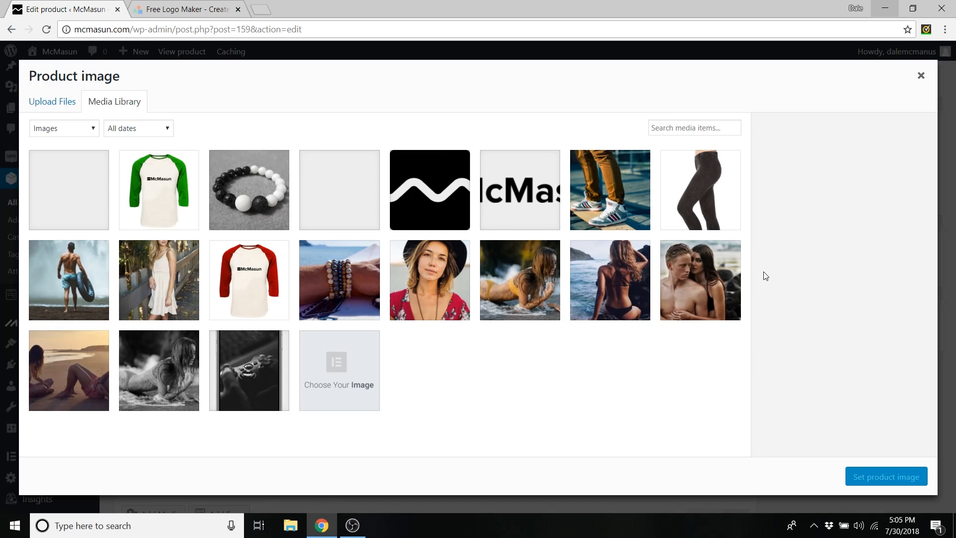
left_click(253, 269)
left_click(882, 475)
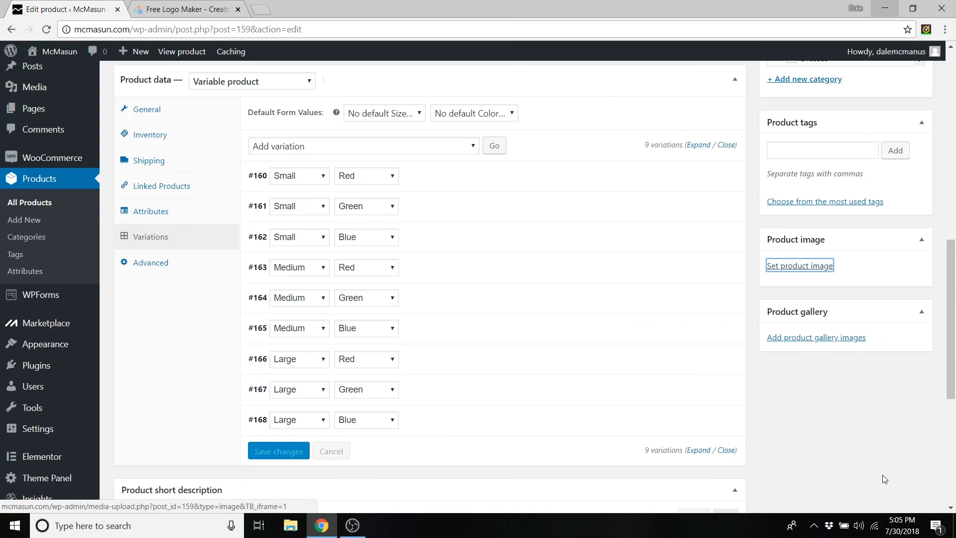
- Add the product tags 'shirt' and 'baseball tee'
scroll(883, 474, "up", 2)
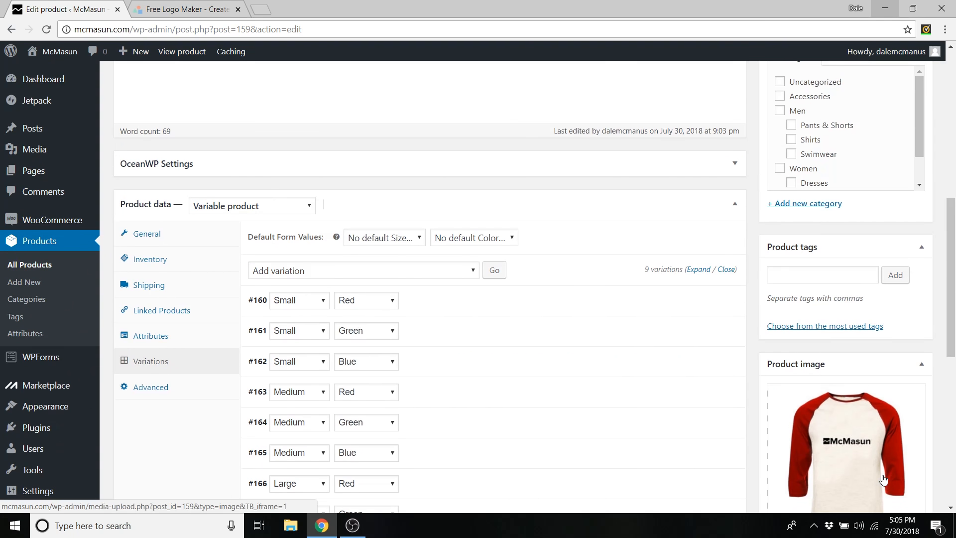
left_click(783, 275)
type("shirt")
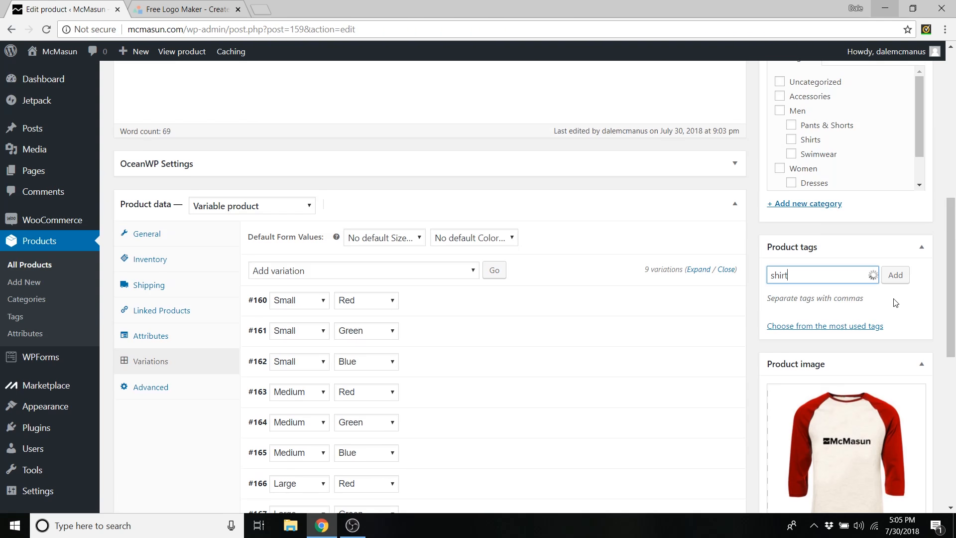
left_click(896, 275)
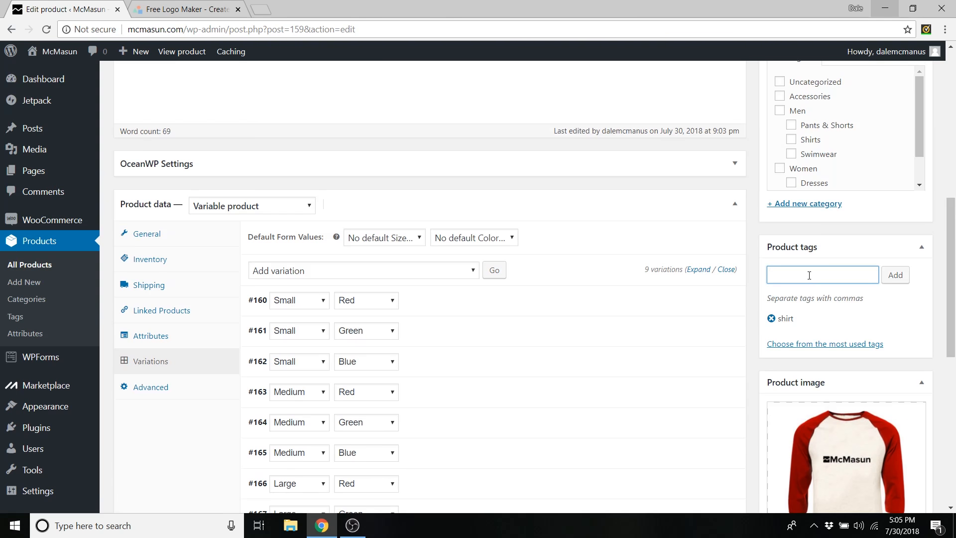
type("baseball tee")
left_click(897, 275)
- File the product under the Shirts category and update it
scroll(870, 276, "up", 2)
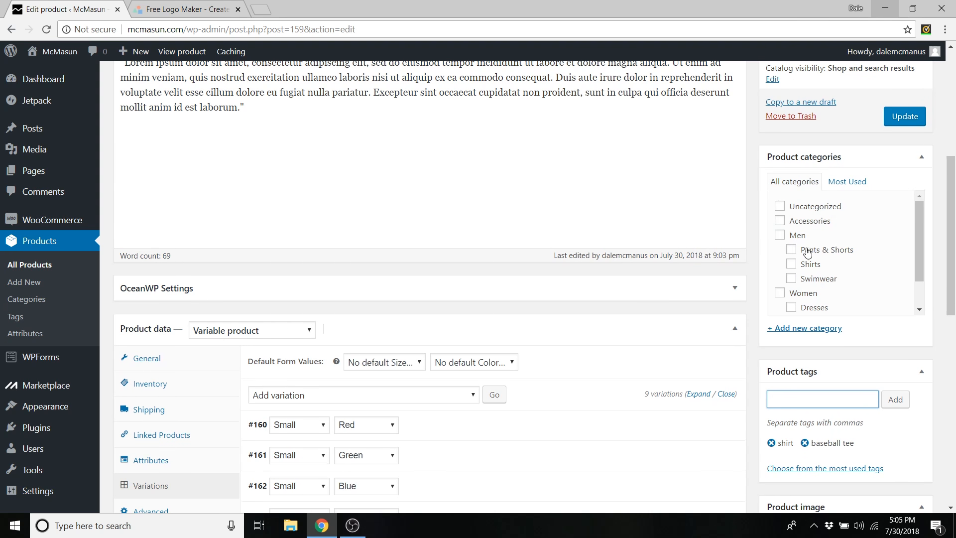
left_click(791, 264)
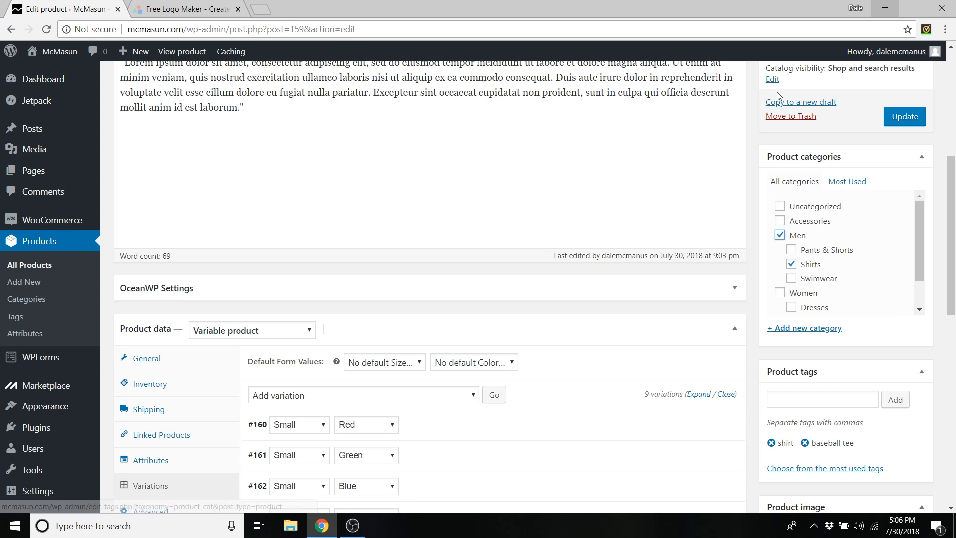
left_click(901, 120)
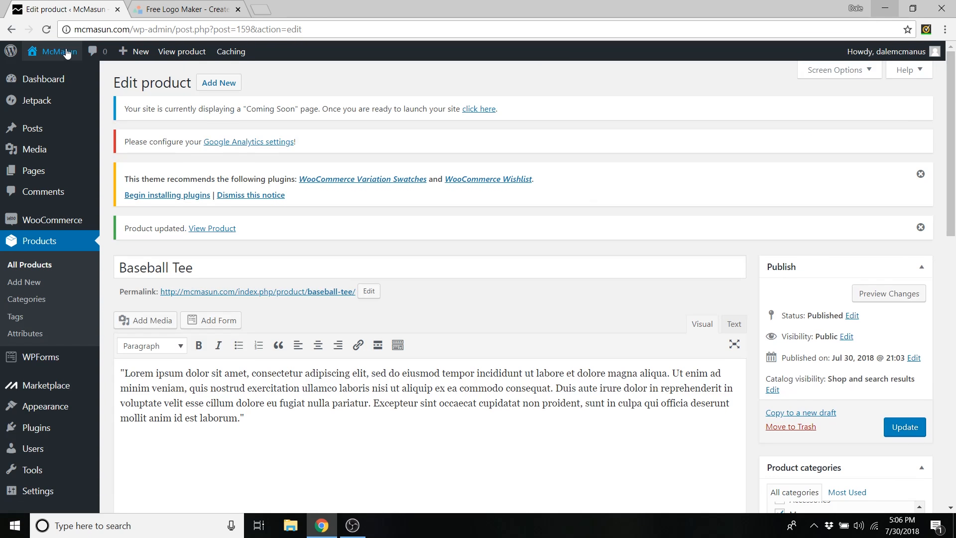
- Open the live store in a new tab and go to the Baseball Tee product page
mouse_move(67, 52)
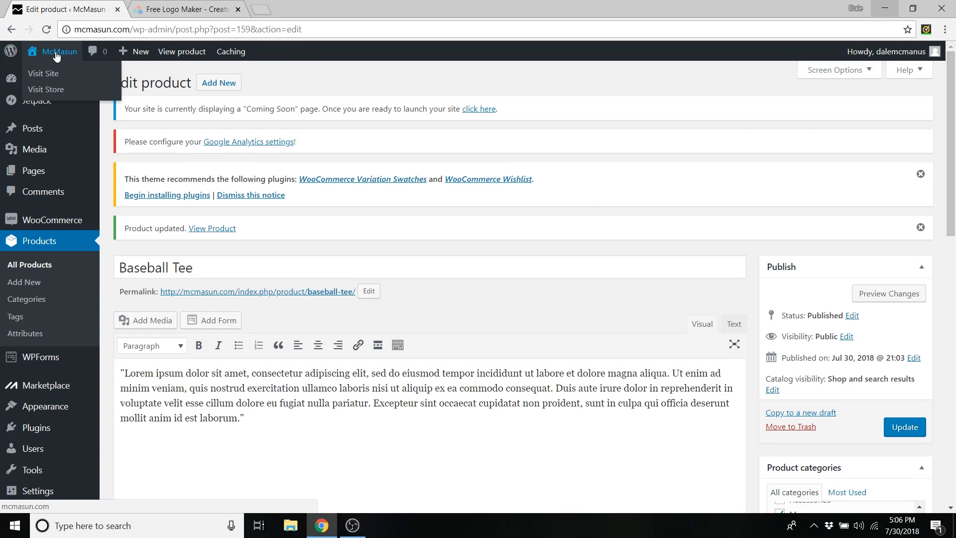
middle_click(48, 77)
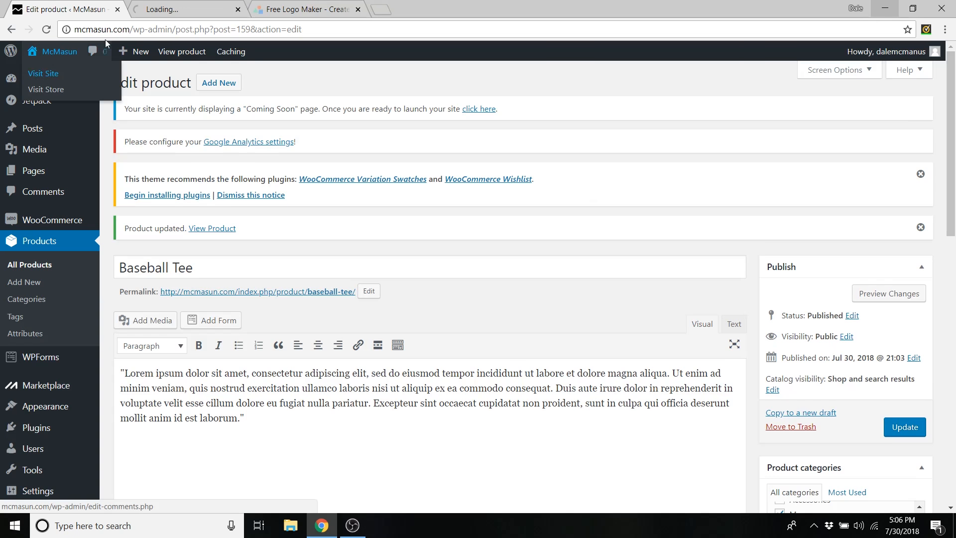
left_click(188, 6)
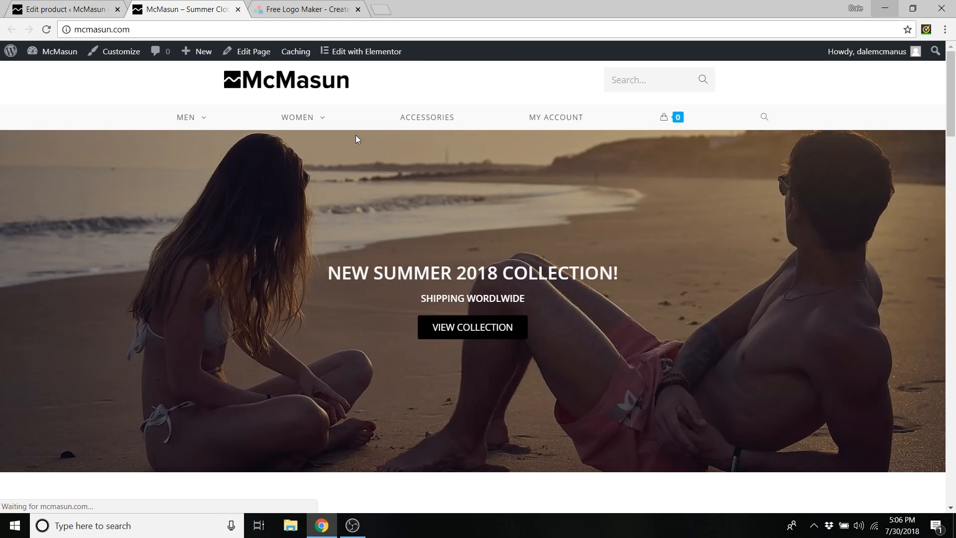
scroll(356, 135, "down", 6)
scroll(356, 139, "down", 11)
scroll(356, 200, "up", 3)
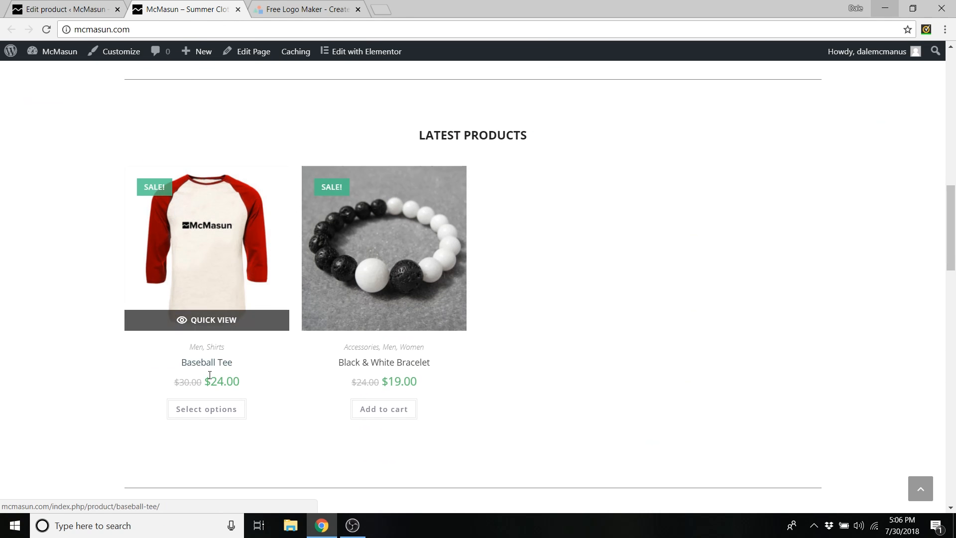
left_click(205, 417)
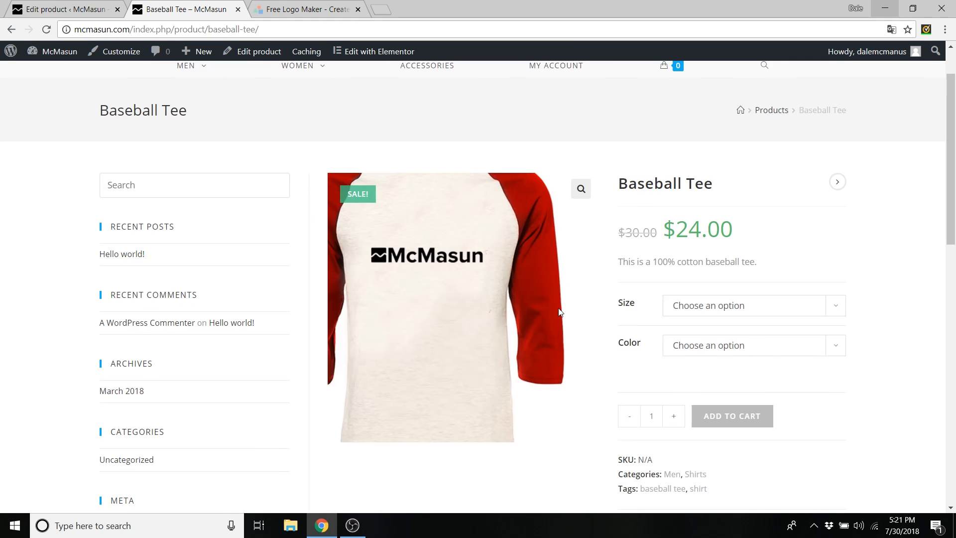
- Check the tee's size list and colour options, choosing Green, then return to the editor
left_click(744, 314)
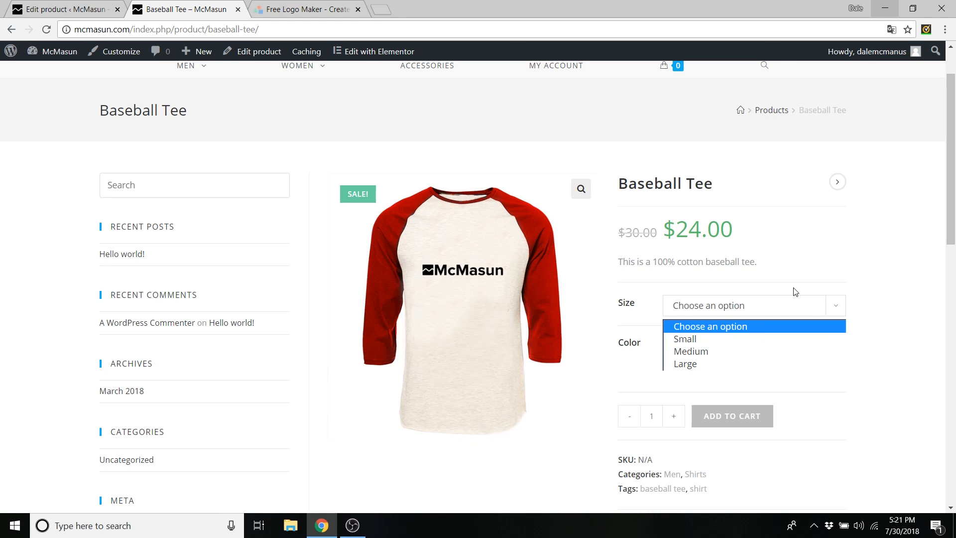
left_click(810, 301)
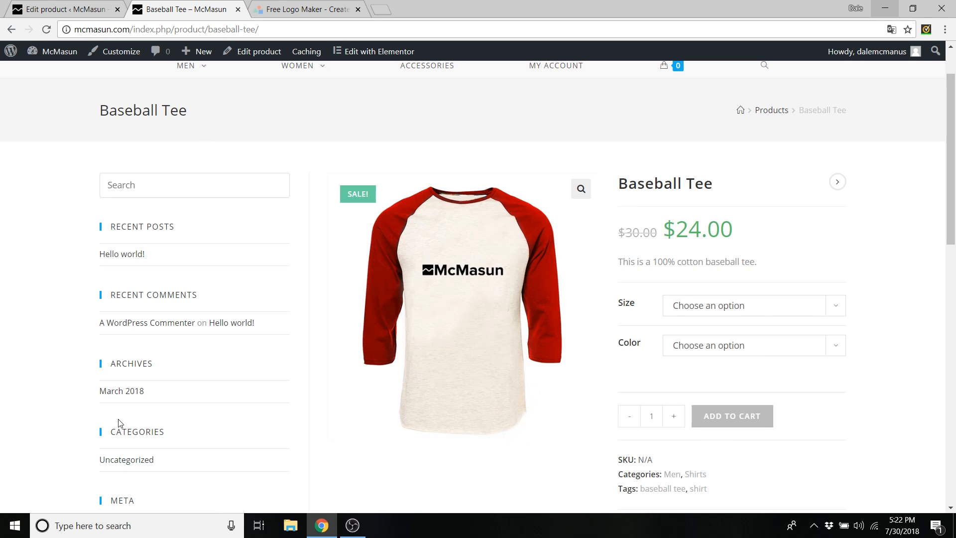
scroll(217, 323, "up", 2)
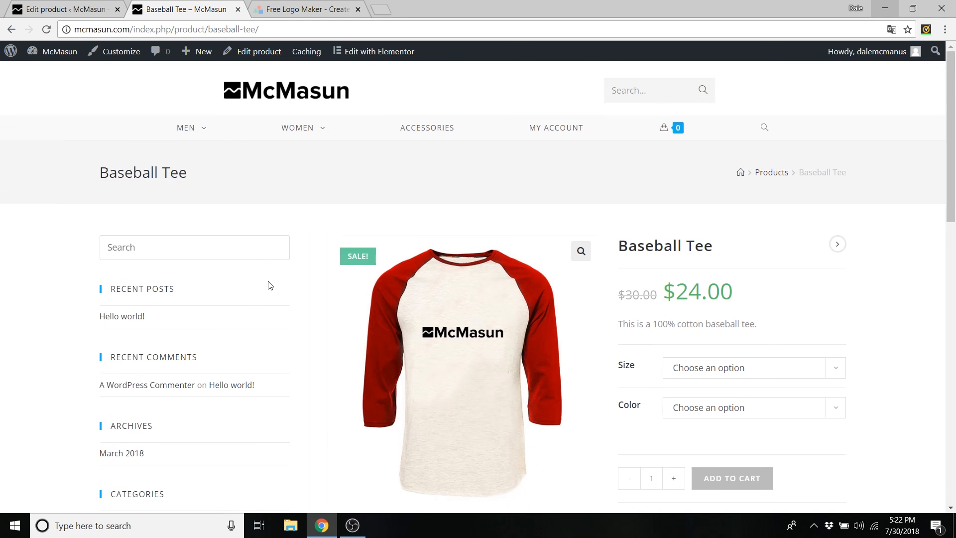
scroll(513, 267, "down", 3)
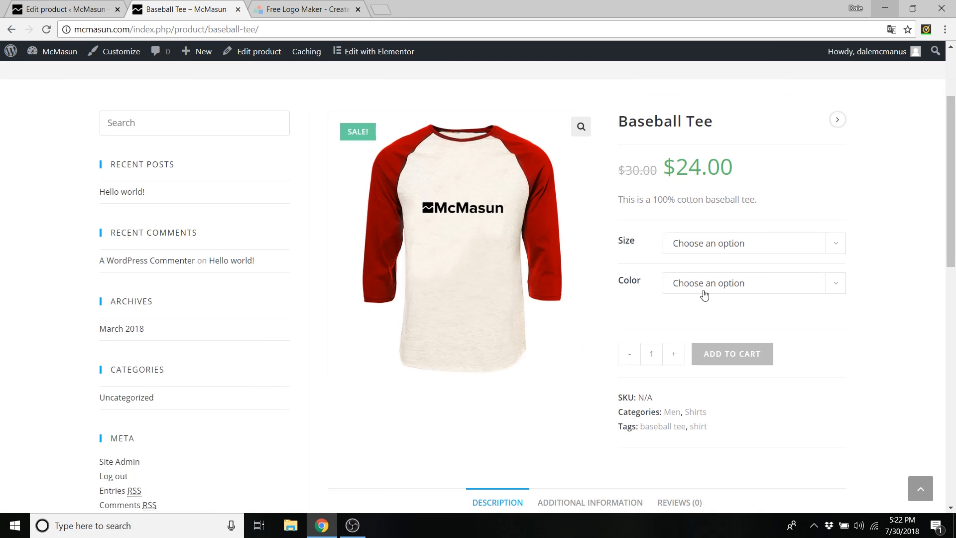
left_click(704, 293)
left_click(686, 328)
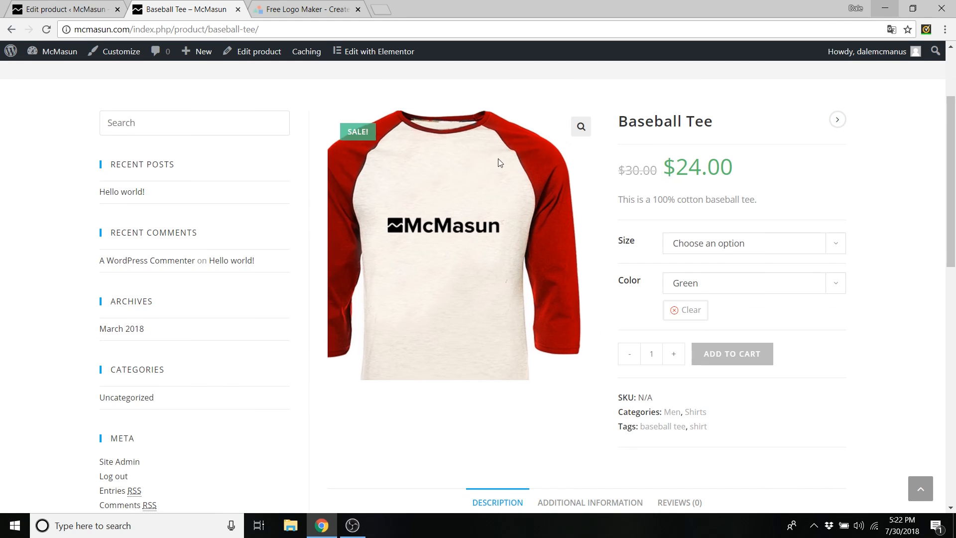
scroll(607, 189, "up", 2)
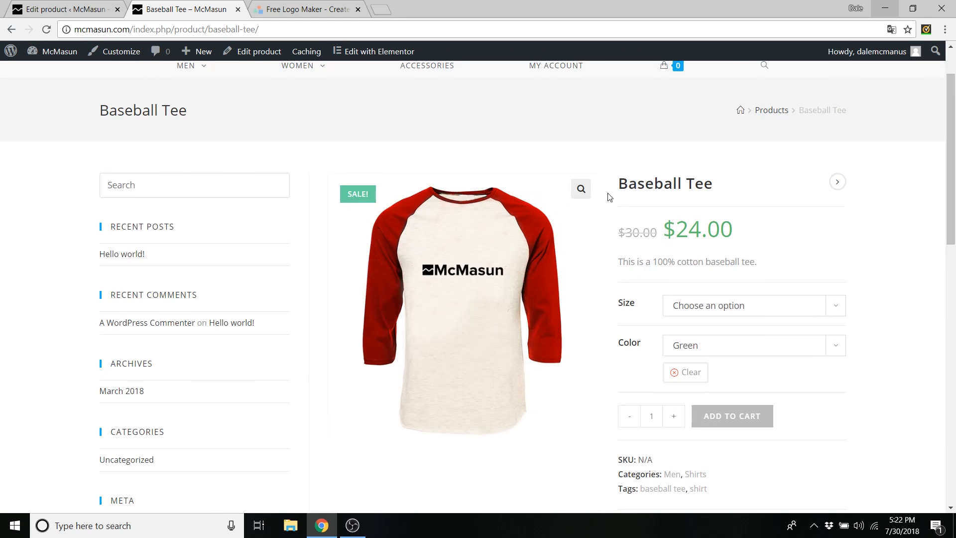
left_click(67, 9)
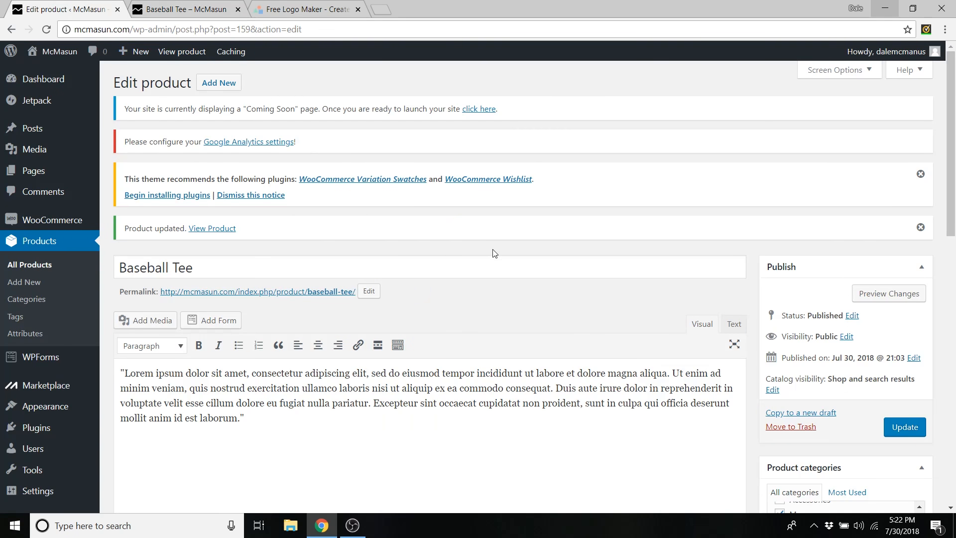
- Set the Baseball Tee's OceanWP Content Layout to Full Width, leaving the sidebar at Default
scroll(494, 253, "down", 10)
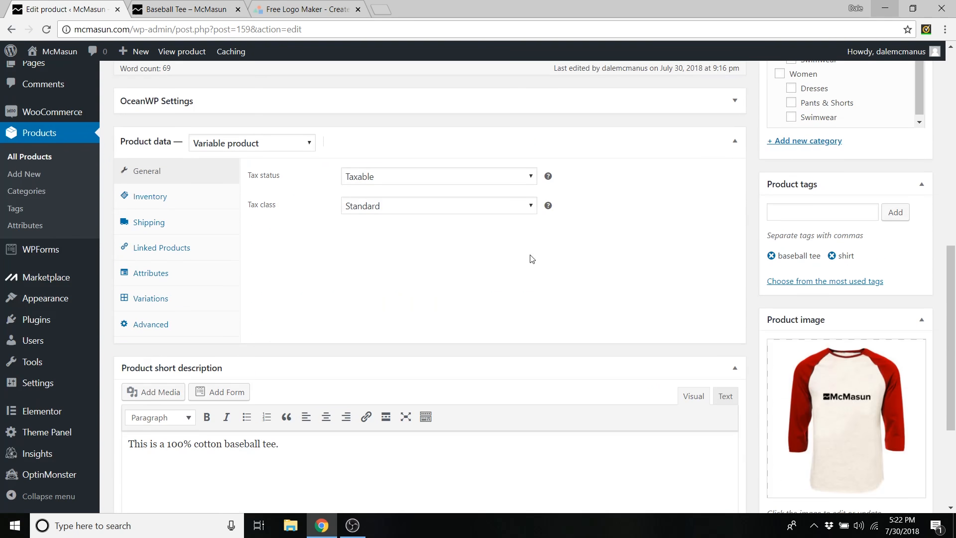
scroll(532, 259, "down", 1)
scroll(532, 259, "up", 3)
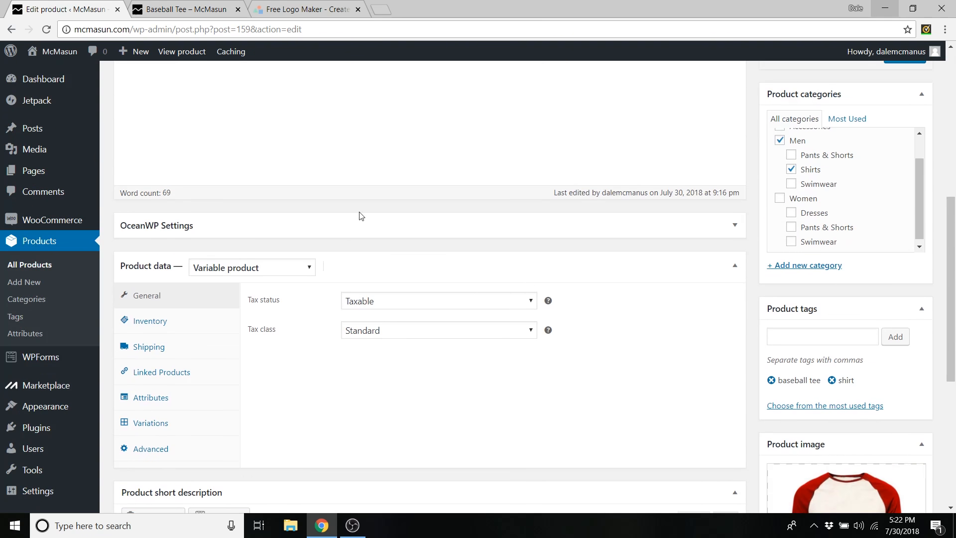
left_click(734, 226)
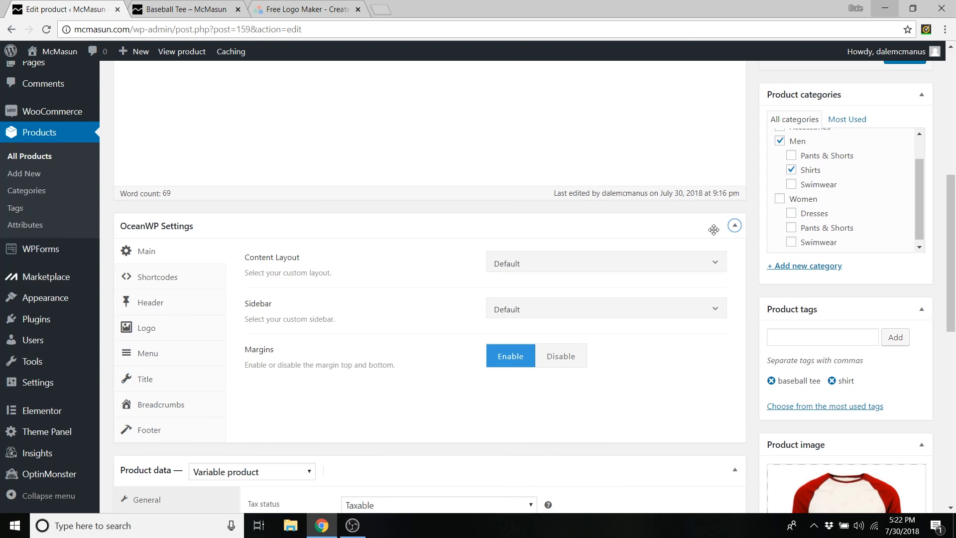
left_click_drag(244, 257, 325, 262)
left_click(325, 262)
left_click(532, 271)
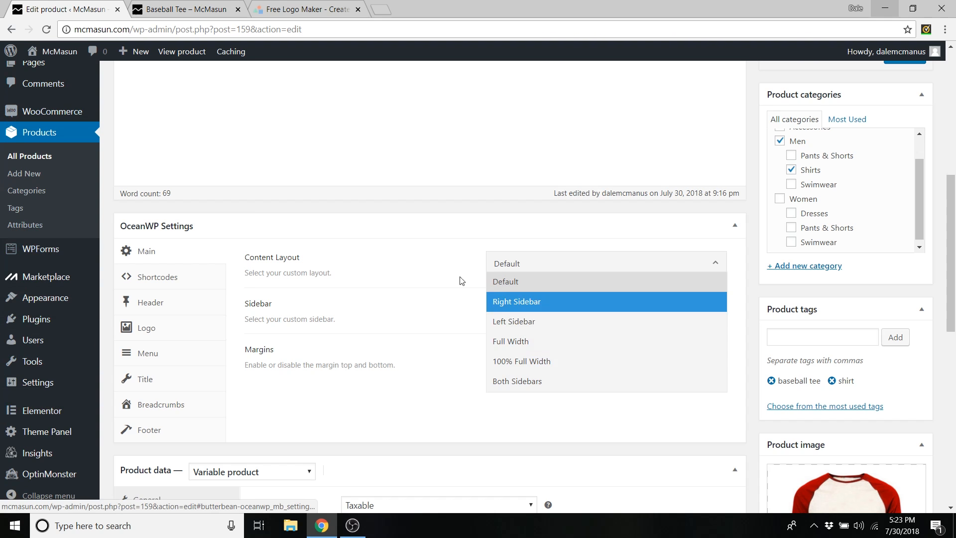
left_click(520, 343)
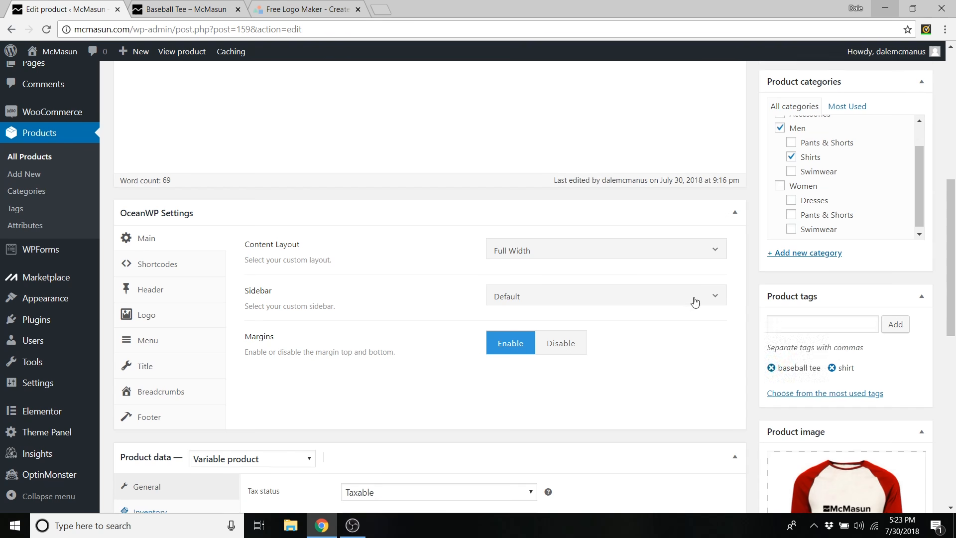
scroll(697, 301, "down", 5)
scroll(699, 300, "down", 2)
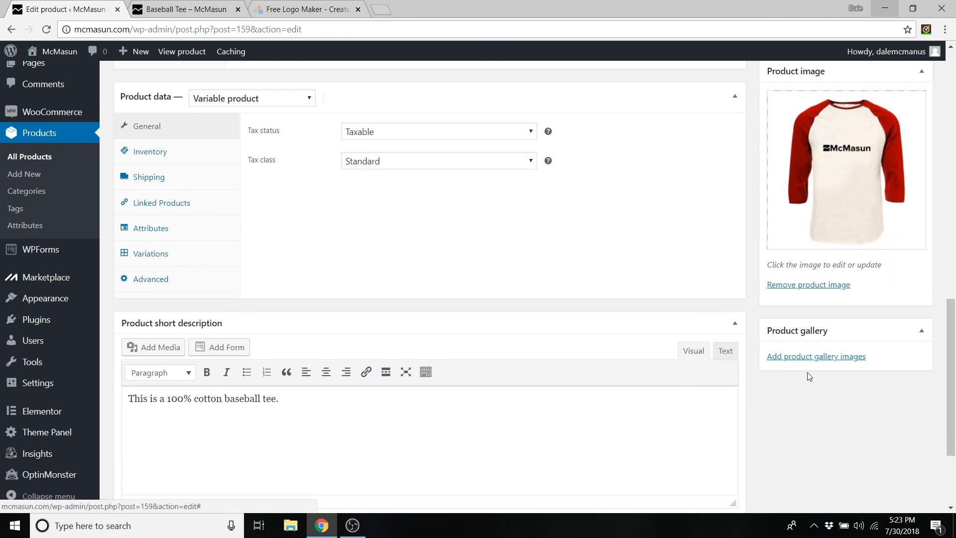
- Add the green and blue tee images to the product gallery
left_click(806, 362)
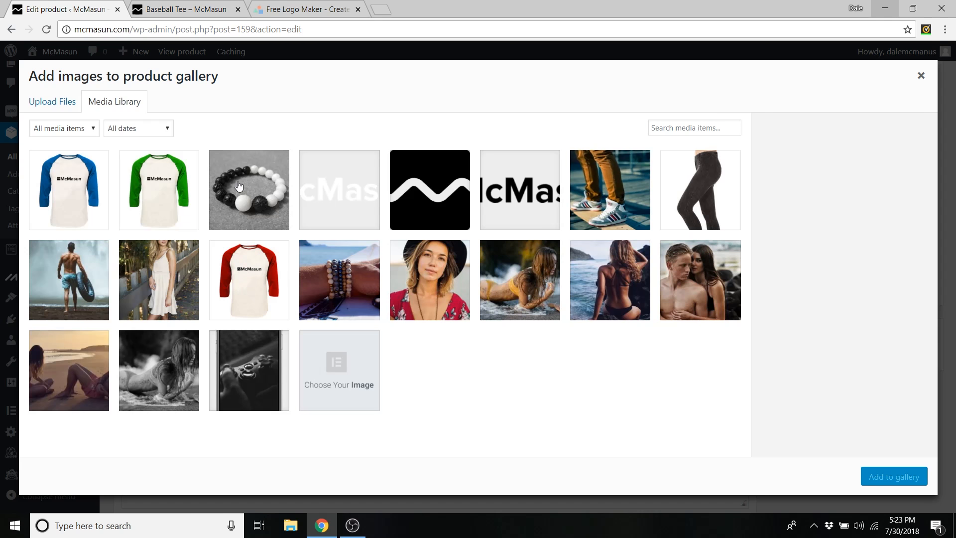
left_click(148, 176)
left_click(77, 180)
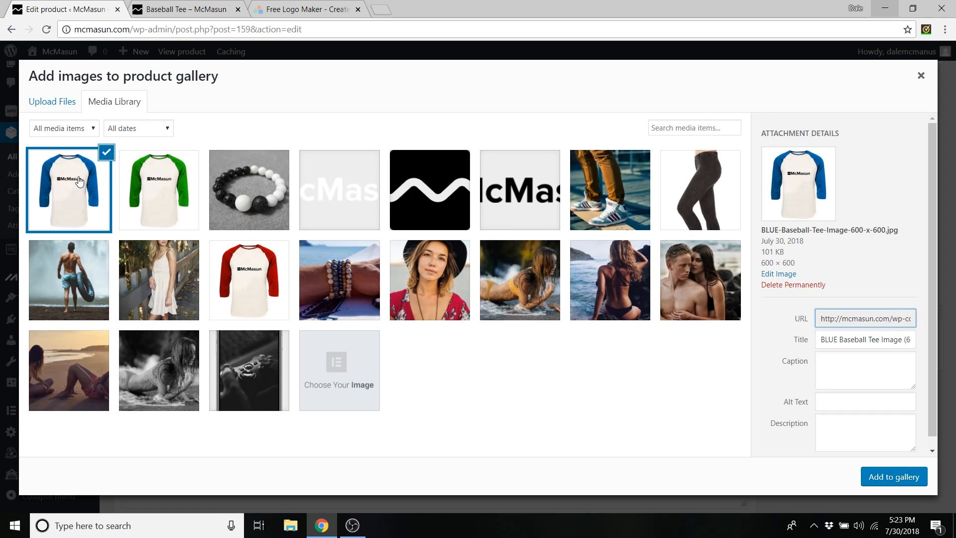
left_click(160, 182)
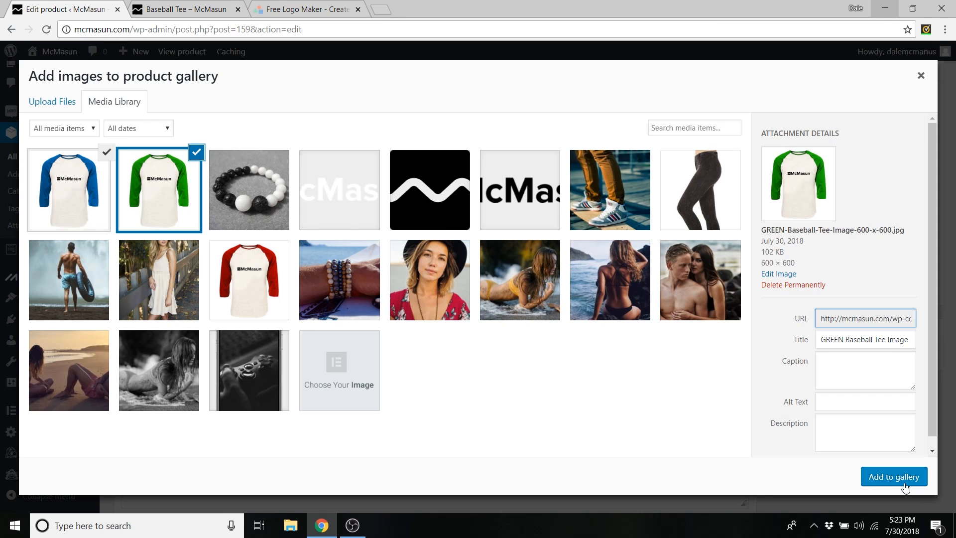
left_click(891, 479)
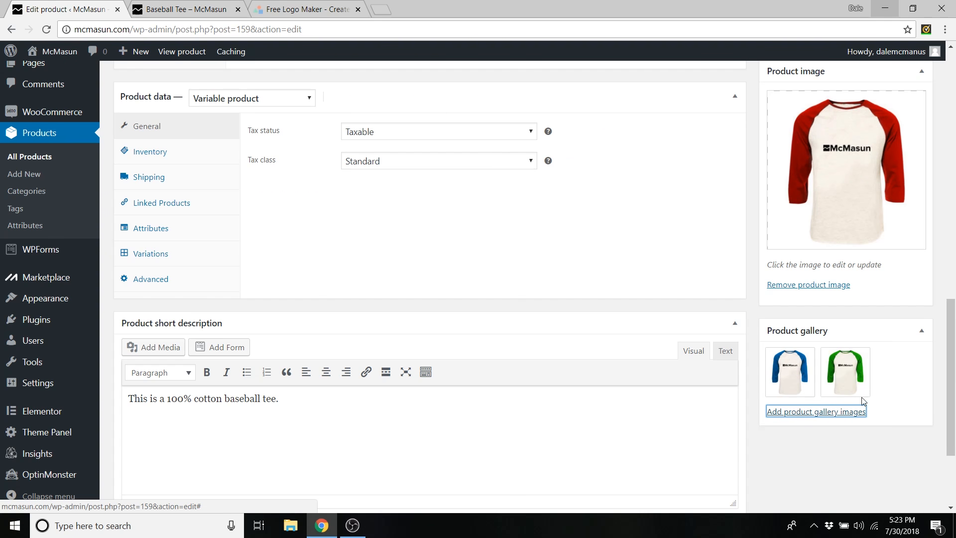
- Move the green tee image to the front of the gallery and update the product
left_click_drag(849, 373, 869, 368)
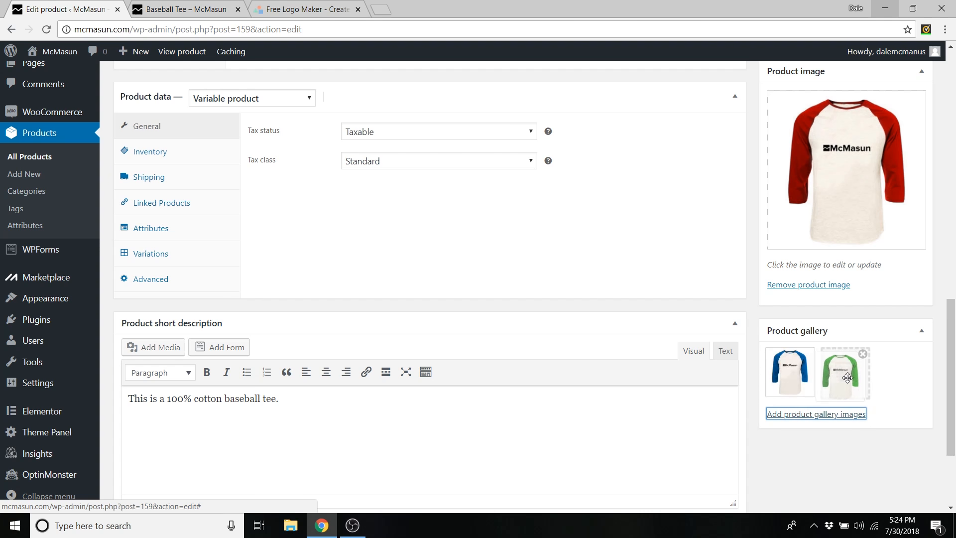
left_click_drag(857, 350, 777, 371)
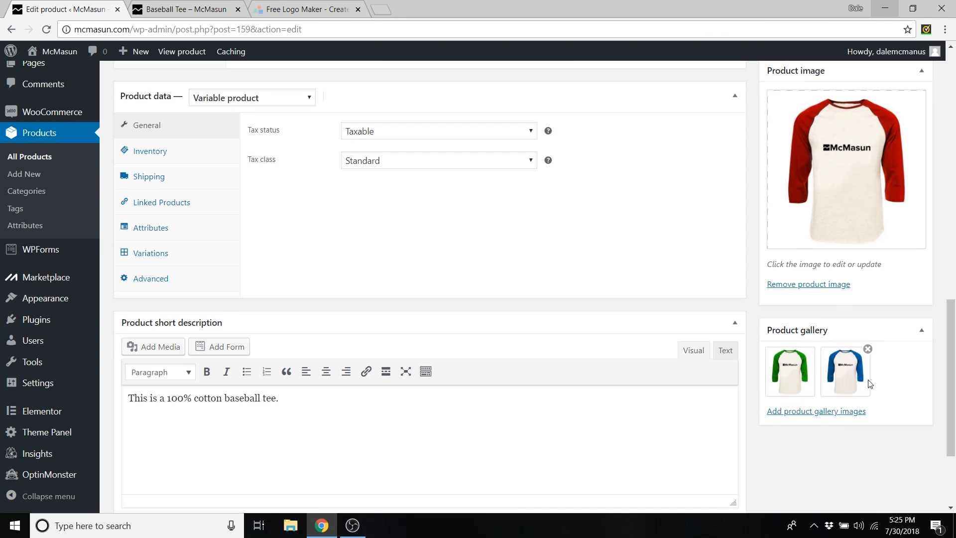
scroll(921, 371, "up", 8)
scroll(915, 377, "up", 4)
left_click(905, 240)
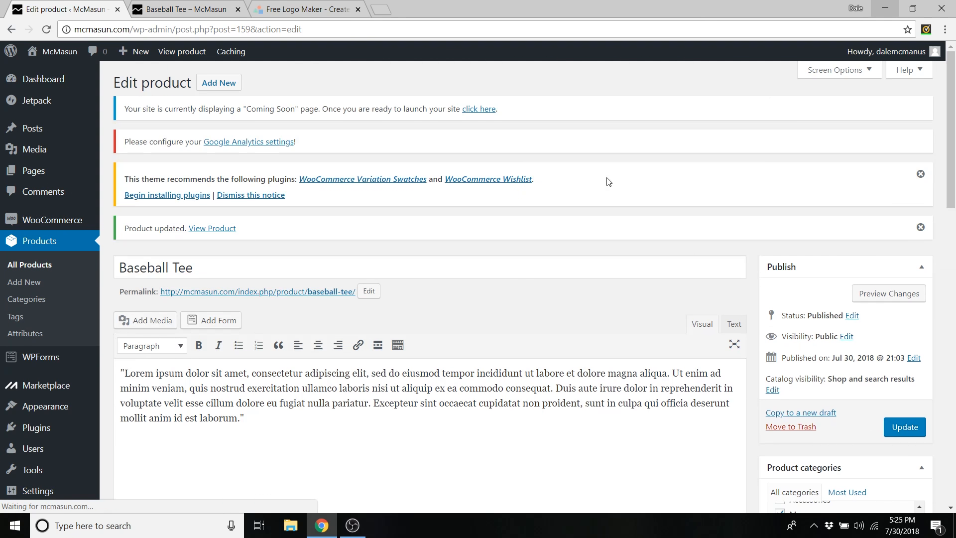
left_click(166, 7)
- Reload the live Baseball Tee page and preview size Small in Green, then Blue
left_click(47, 30)
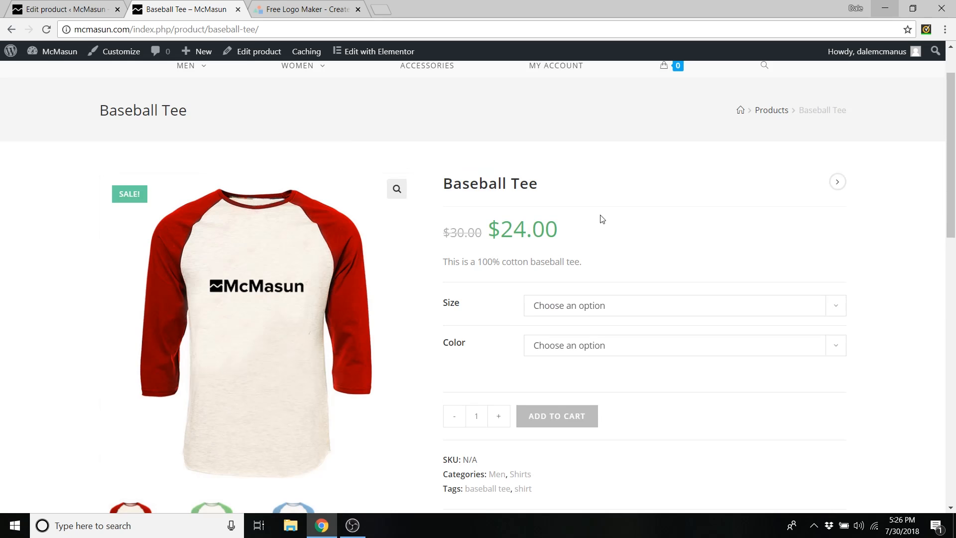
scroll(643, 214, "down", 1)
left_click(559, 248)
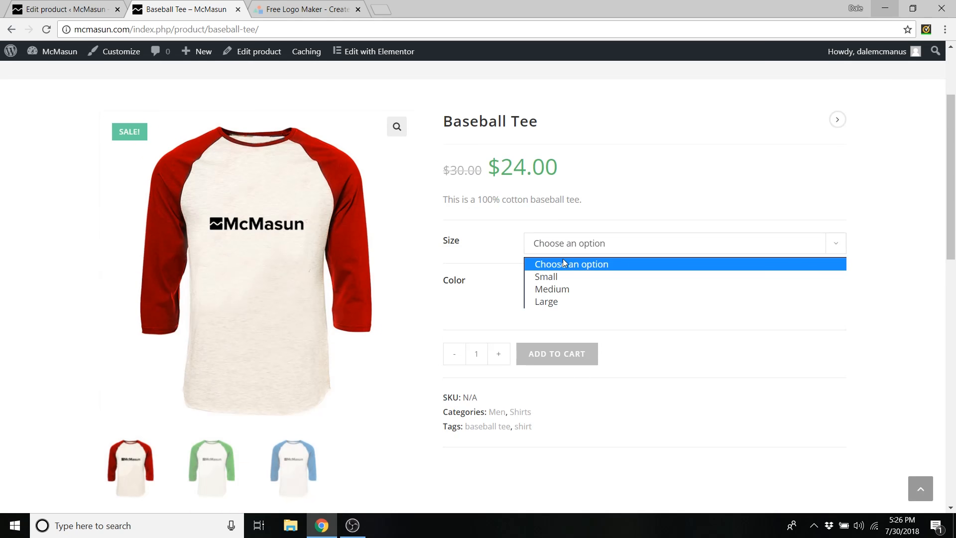
left_click(561, 277)
left_click(563, 290)
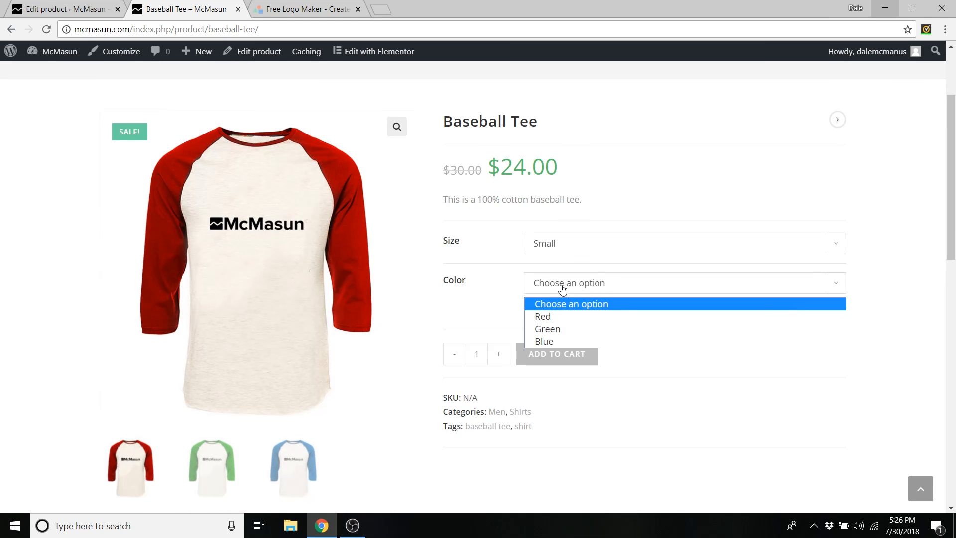
left_click(557, 331)
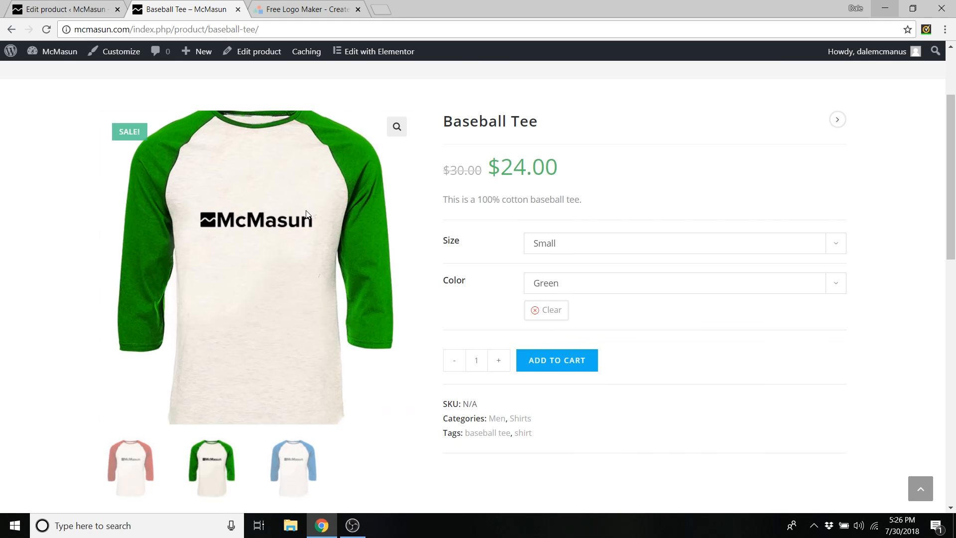
left_click(563, 291)
left_click(563, 341)
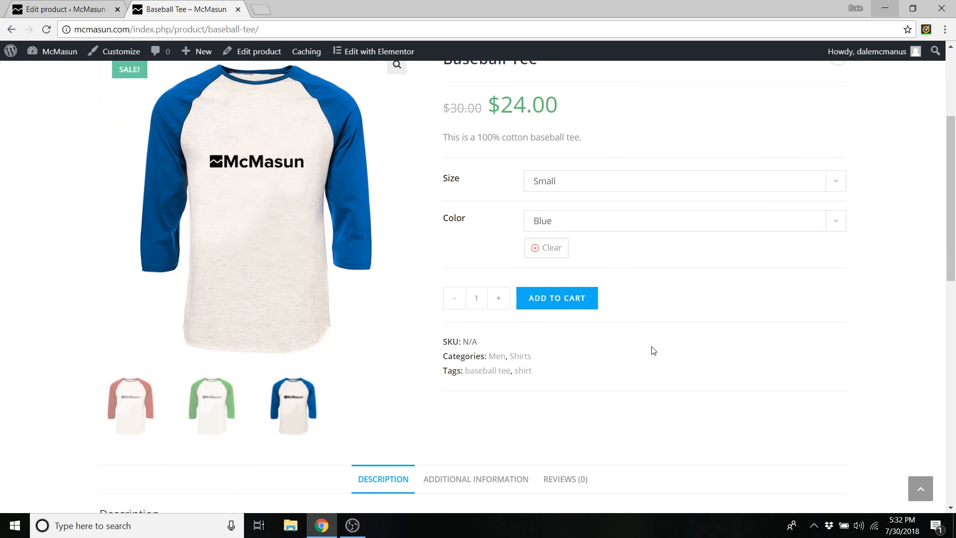
- Preview size Medium, then clear both the colour and size selections
scroll(654, 353, "up", 3)
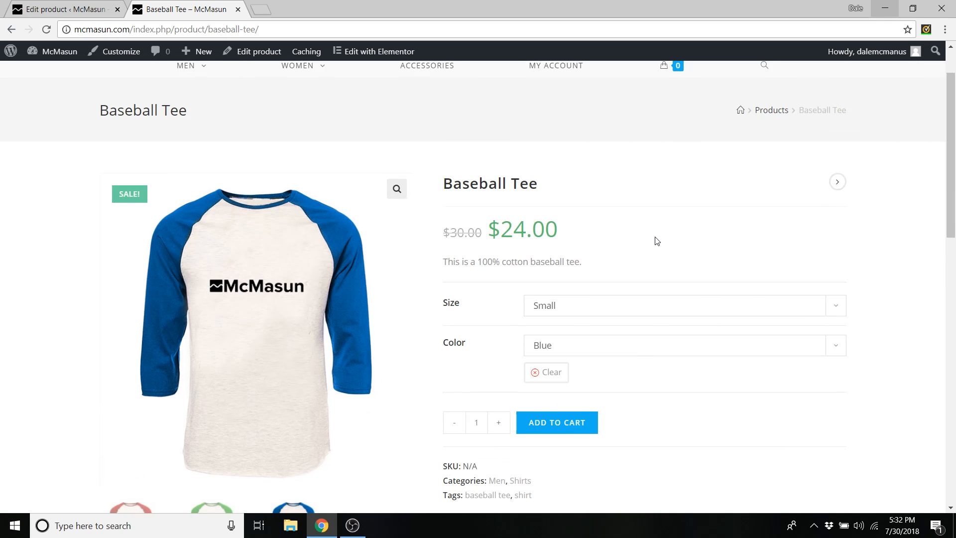
scroll(655, 269, "down", 1)
left_click(592, 246)
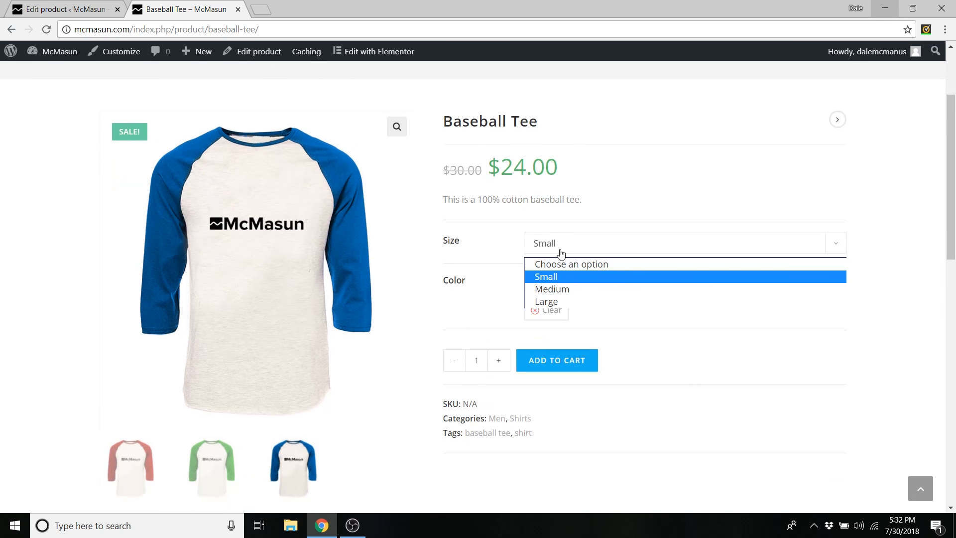
left_click(560, 289)
left_click(566, 283)
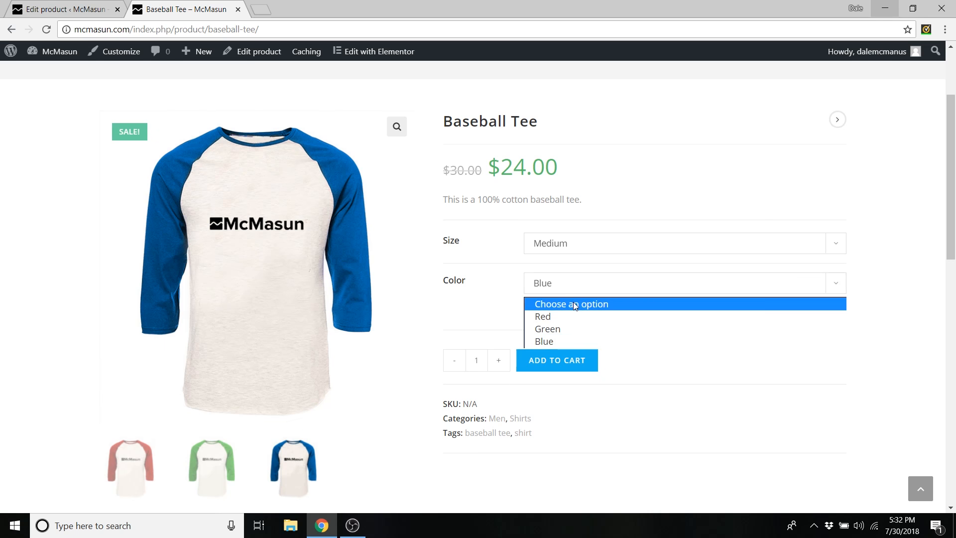
left_click(573, 304)
left_click(558, 243)
left_click(580, 263)
- Preview the Green colour with size Medium to confirm the shirt image swaps
left_click(565, 287)
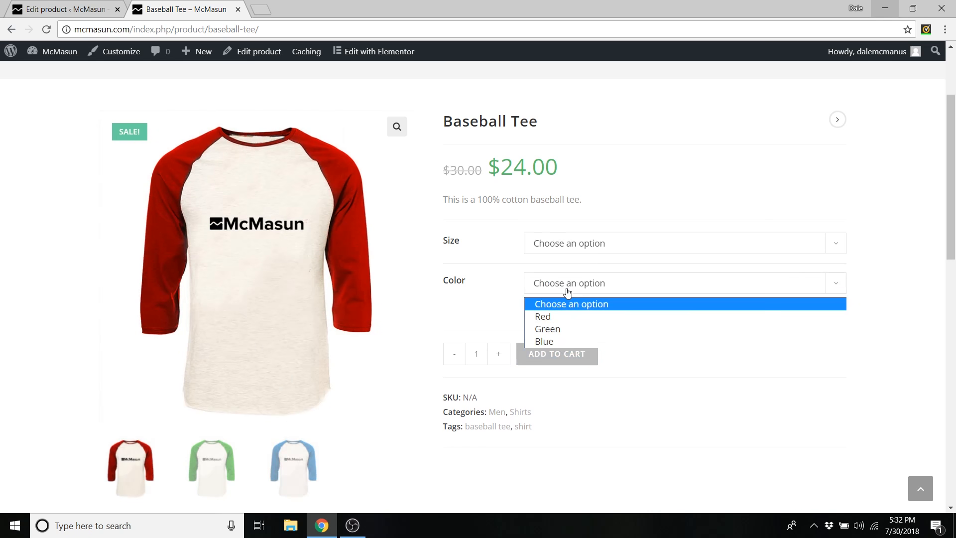
left_click(557, 330)
left_click(562, 253)
left_click(563, 289)
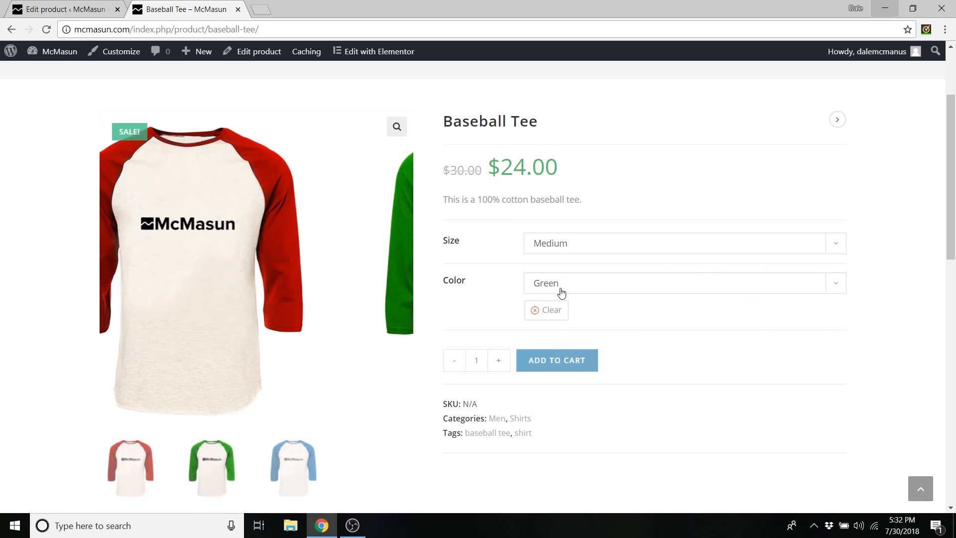
left_click(576, 247)
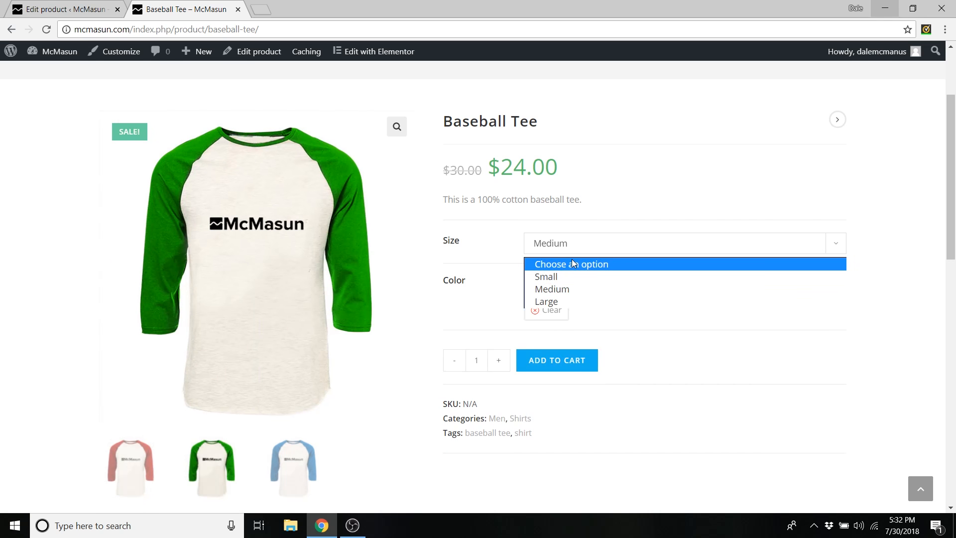
left_click(572, 259)
left_click(571, 255)
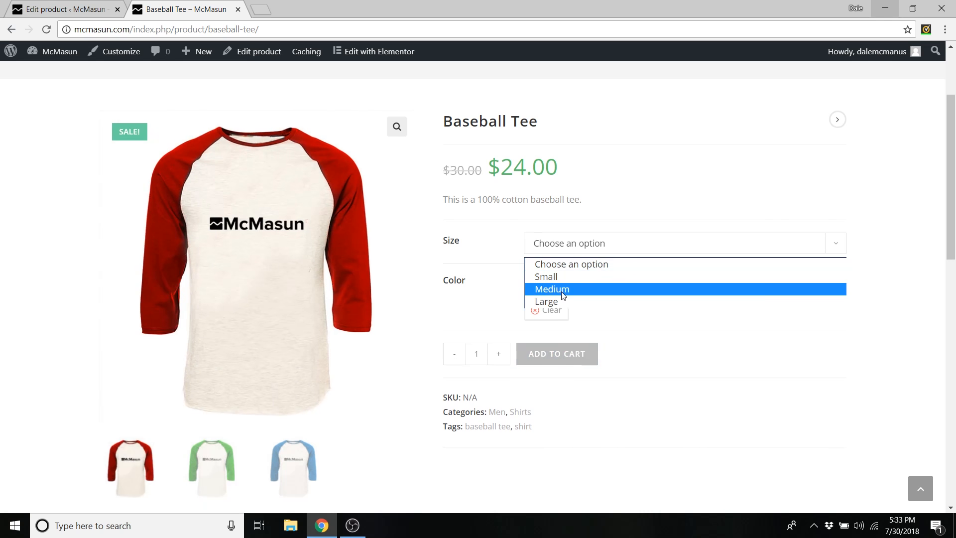
left_click(558, 294)
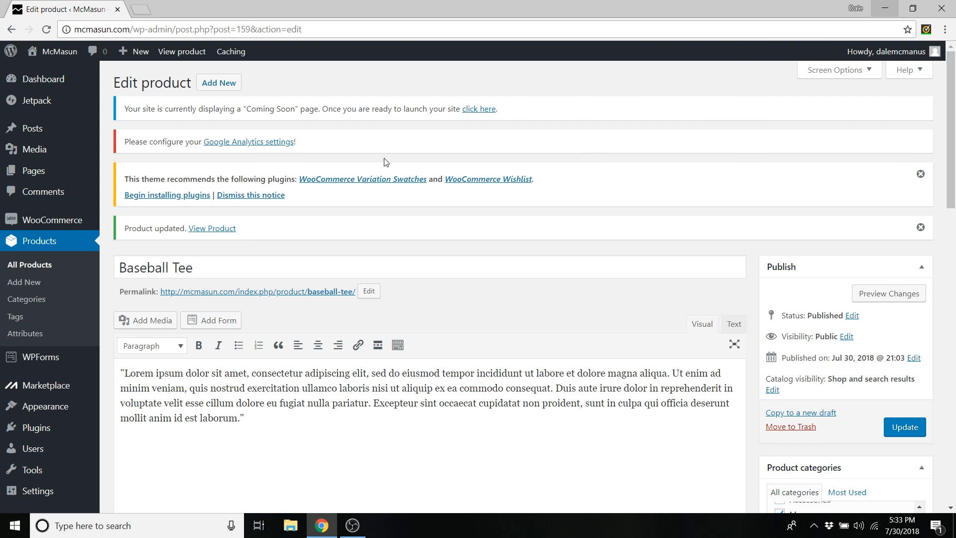
- Create a new product titled 'Summer Collection' with its OceanWP content layout set to Full Width
left_click(234, 79)
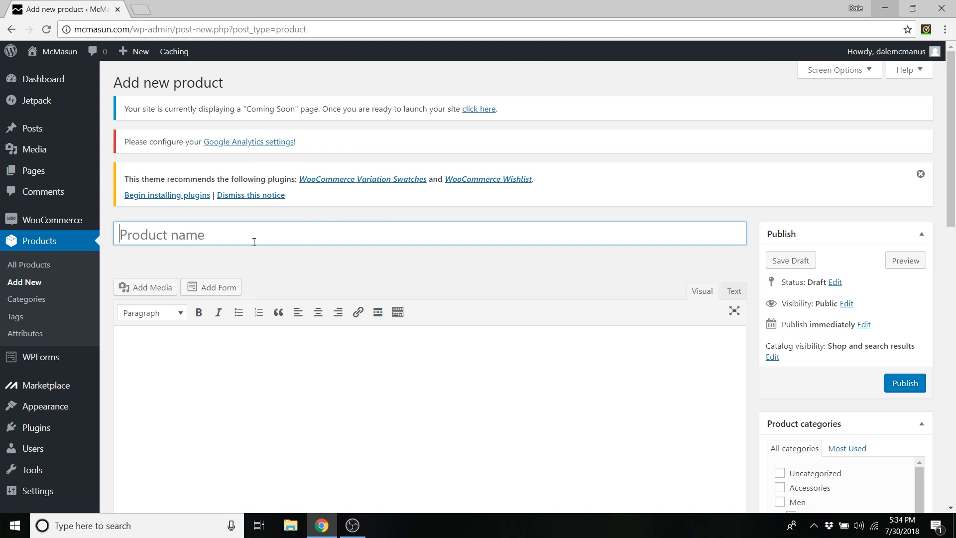
type("Summer Collection")
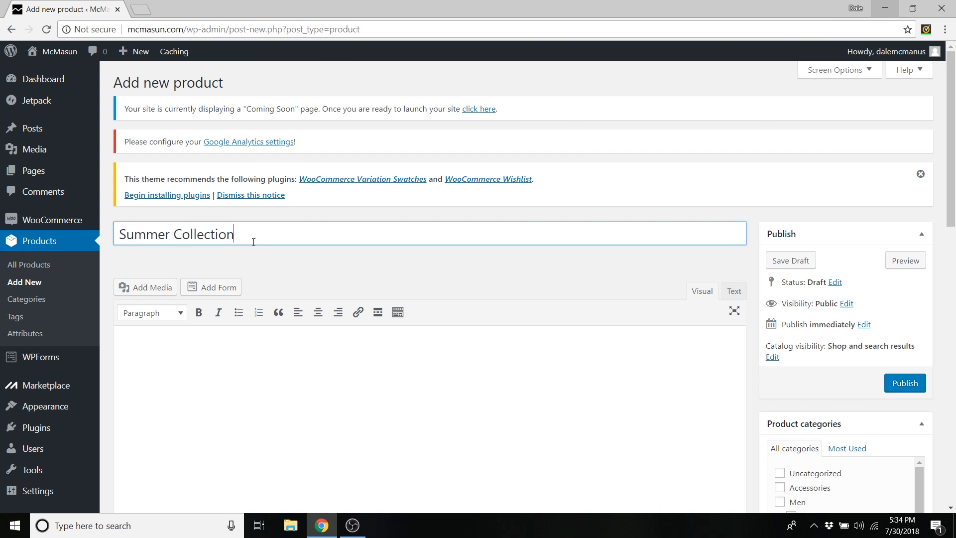
scroll(289, 260, "down", 3)
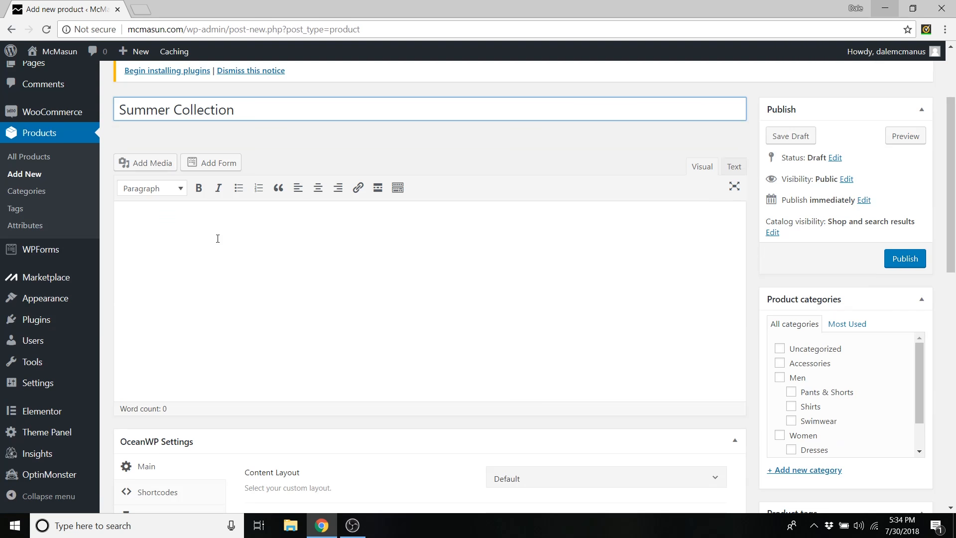
scroll(218, 239, "down", 6)
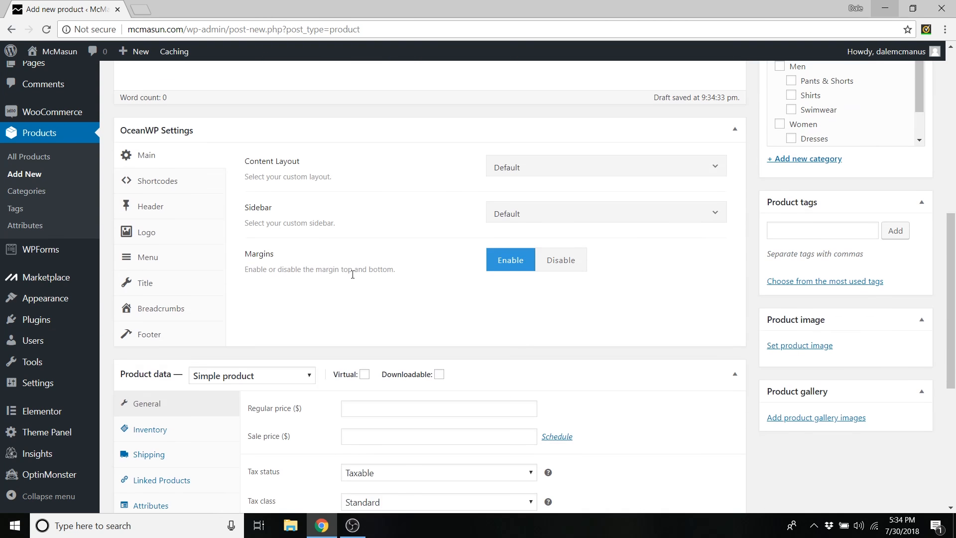
left_click(560, 231)
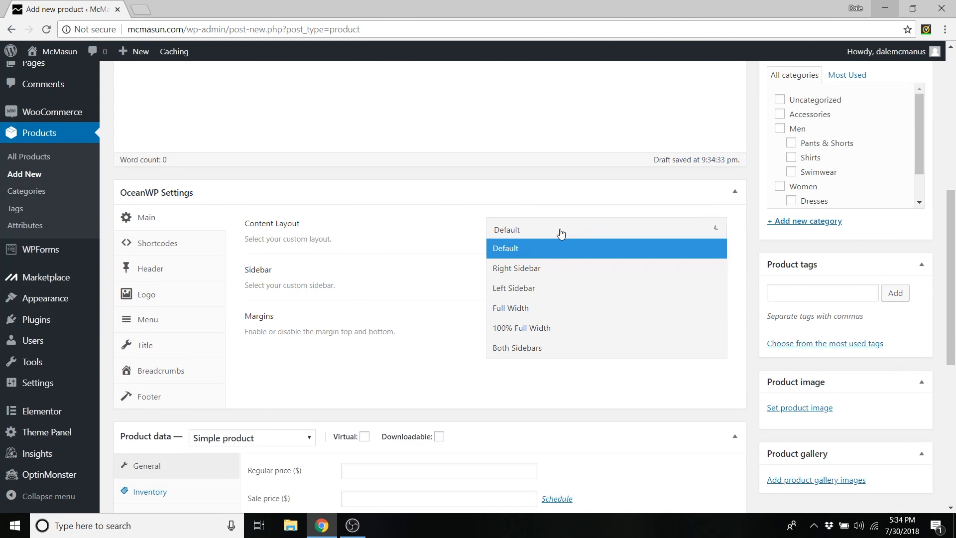
left_click(521, 309)
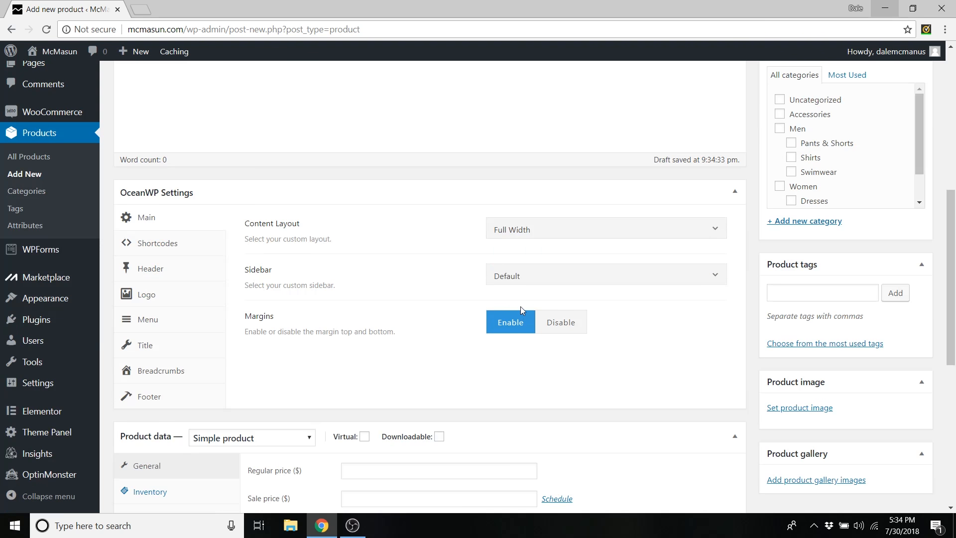
scroll(438, 264, "down", 6)
left_click(292, 189)
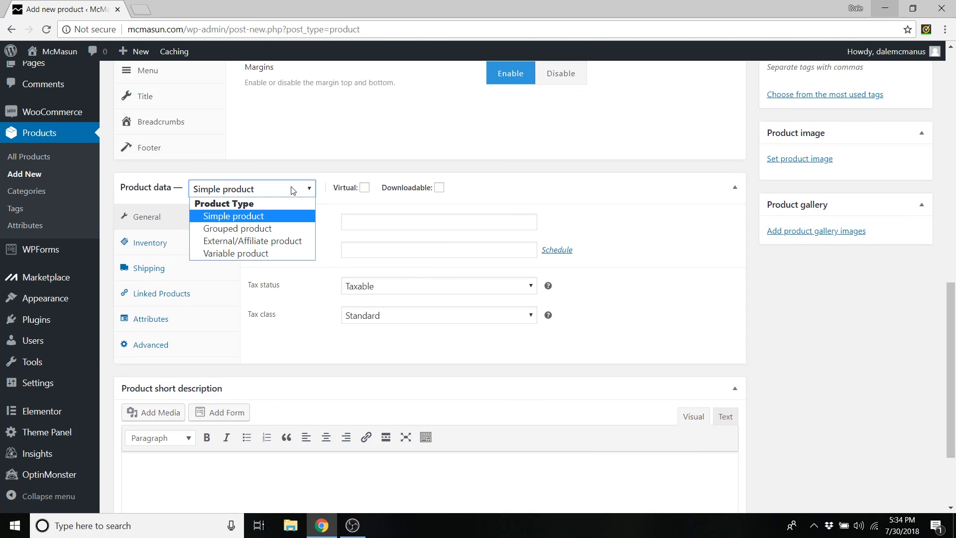
left_click(234, 230)
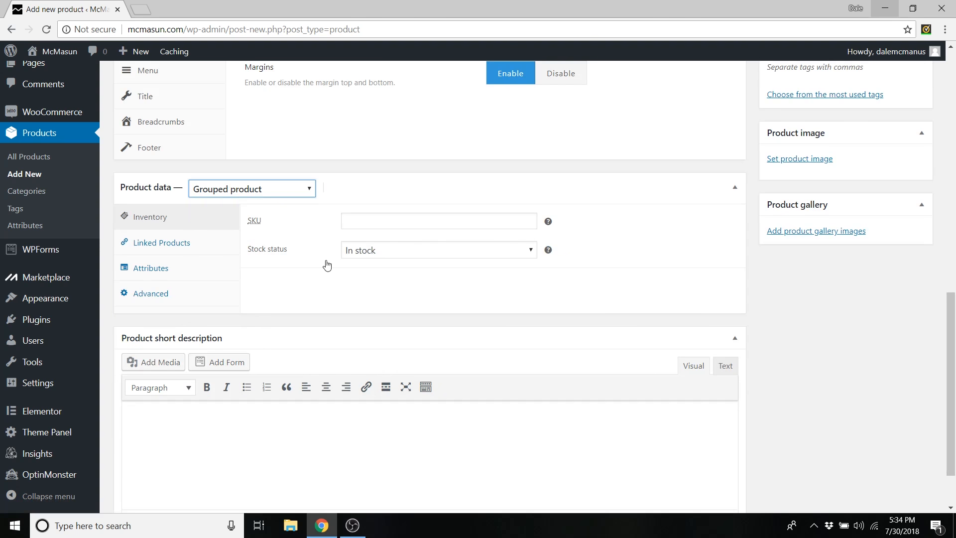
left_click(175, 248)
left_click(374, 225)
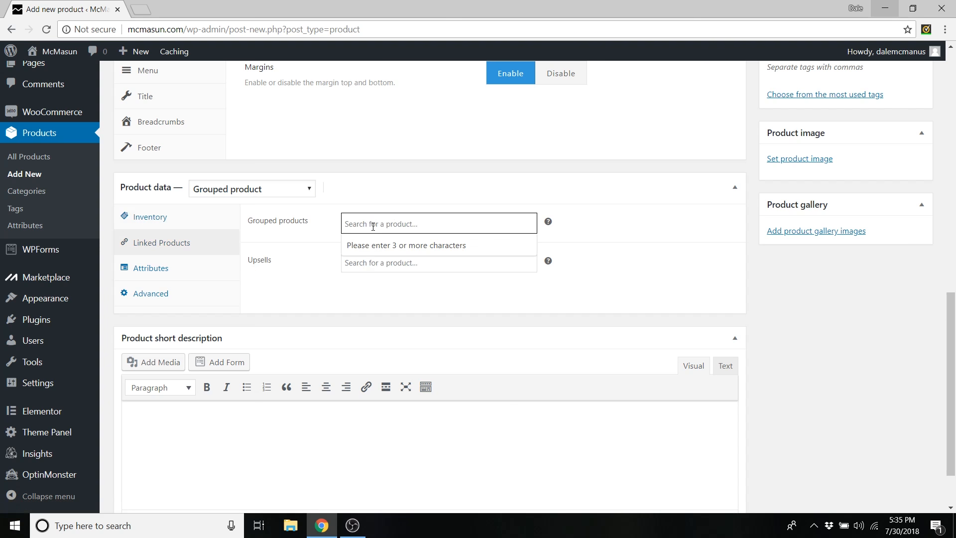
type("shirt")
key("ctrl+a")
type("base")
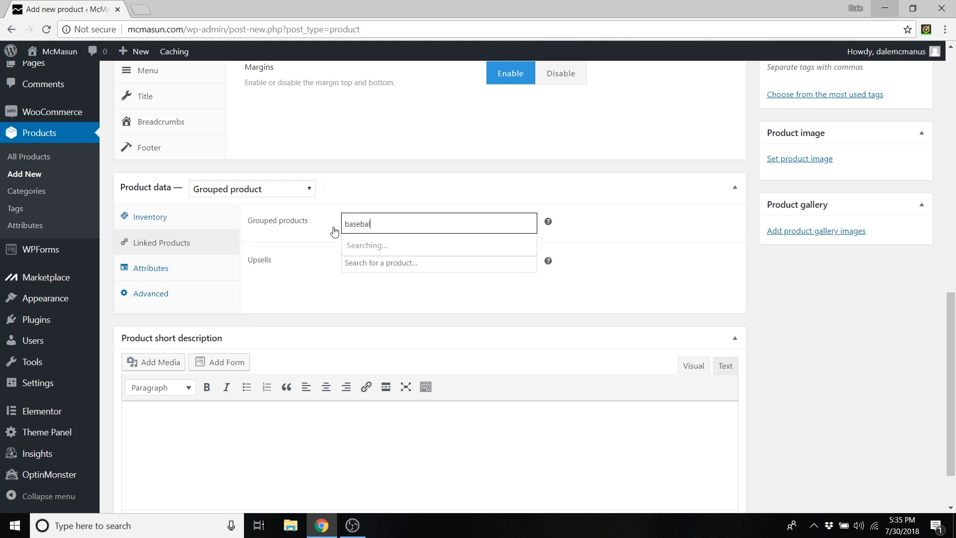
left_click(372, 245)
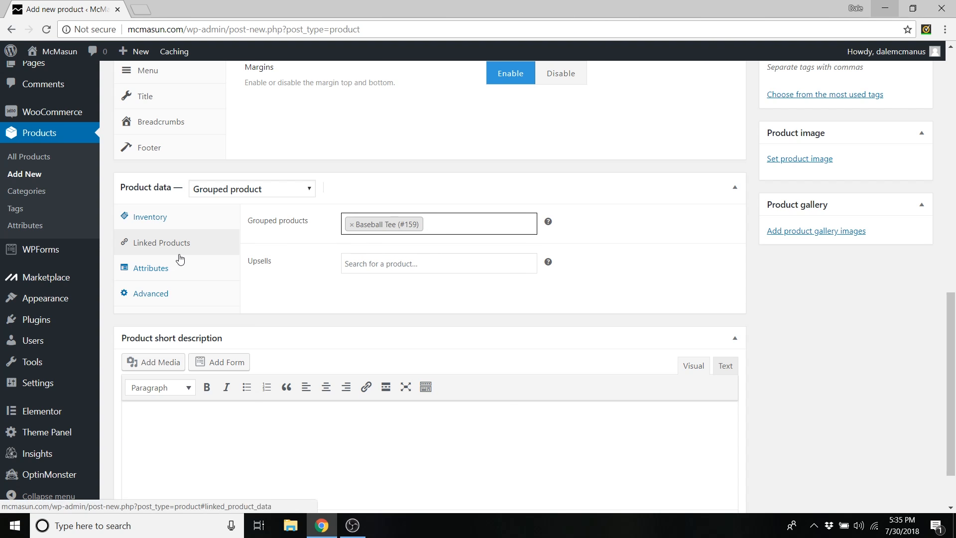
left_click(180, 275)
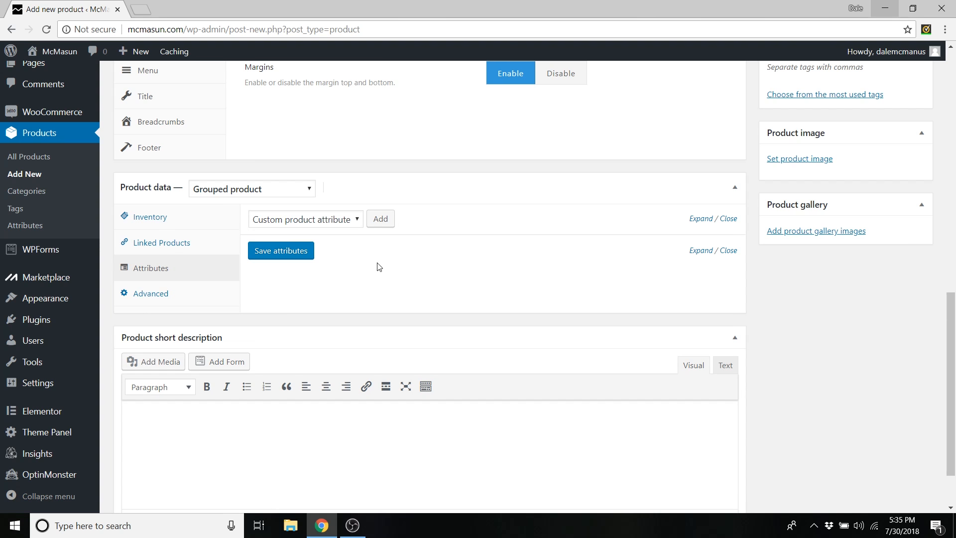
scroll(379, 269, "down", 2)
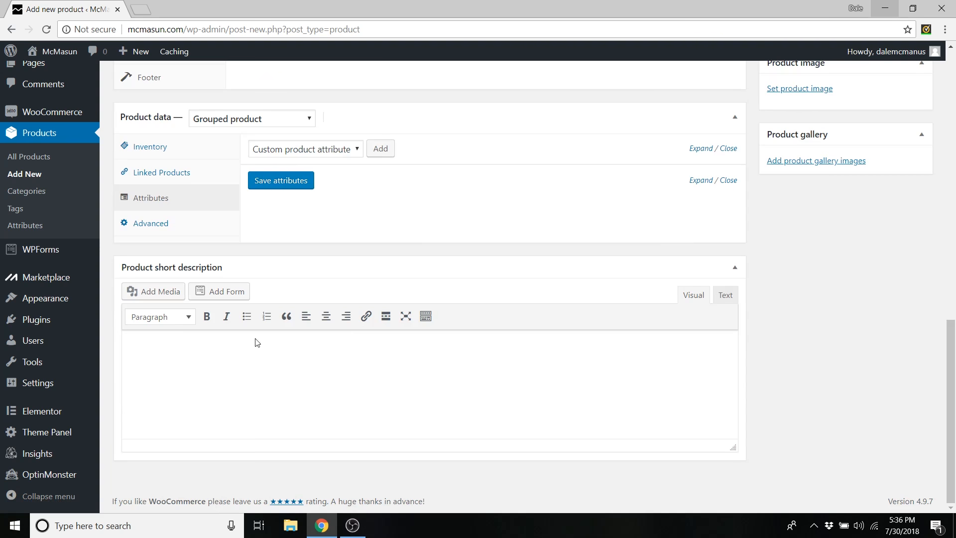
scroll(583, 341, "up", 5)
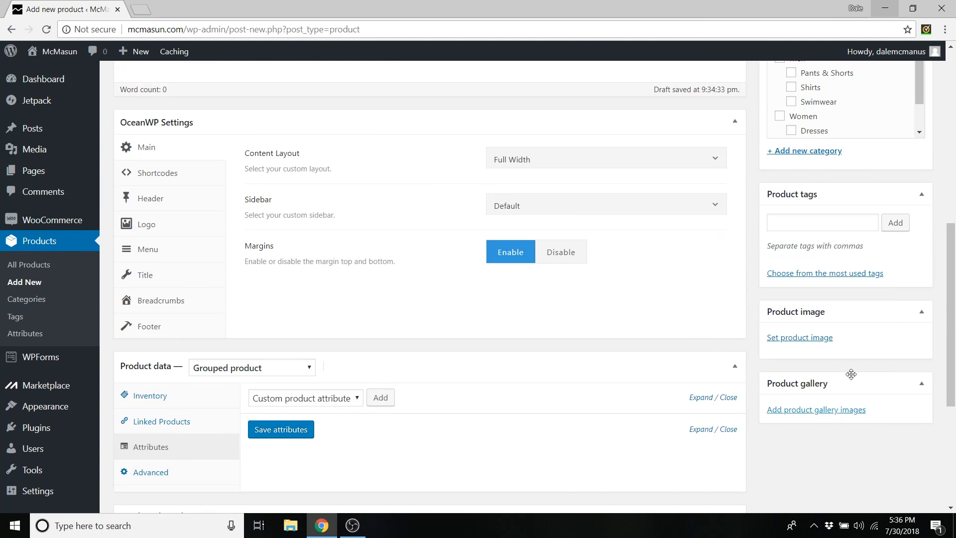
scroll(797, 378, "up", 4)
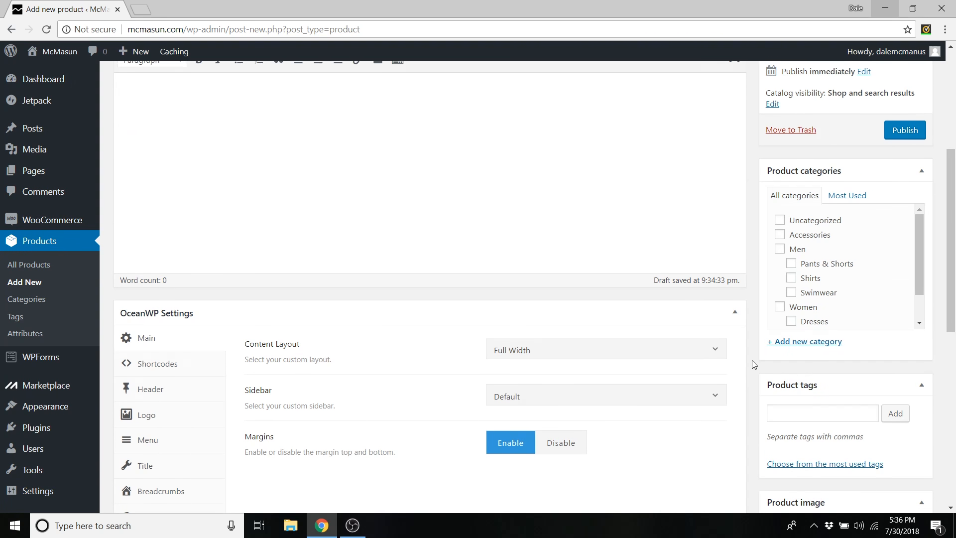
scroll(753, 370, "up", 4)
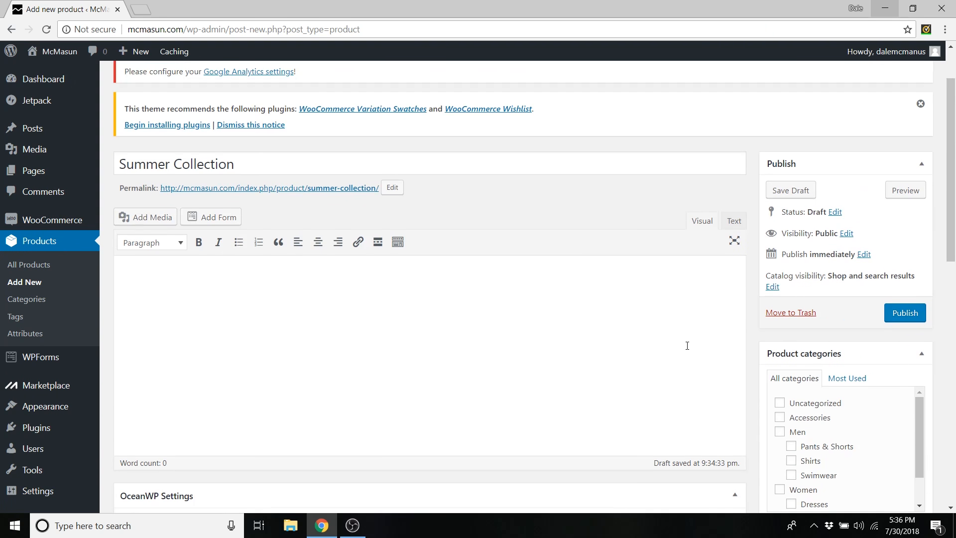
scroll(591, 316, "up", 1)
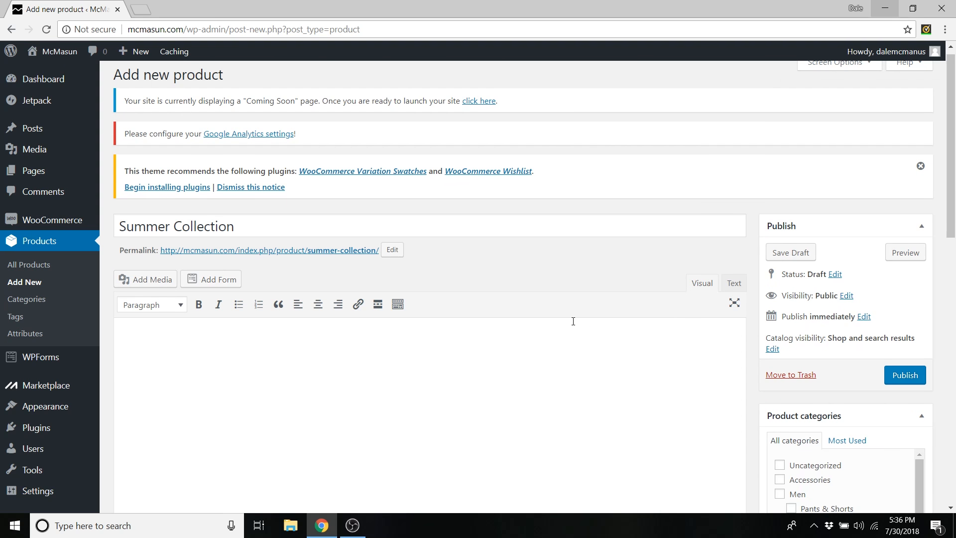
scroll(573, 322, "up", 1)
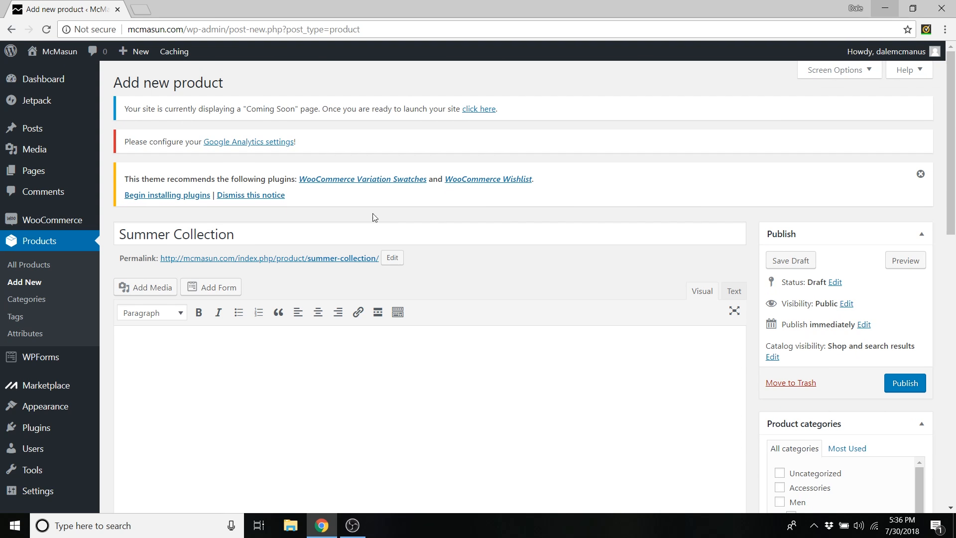
- Discard the old draft by reloading and name the new product 'HostGator Web Hosting'
left_click(46, 30)
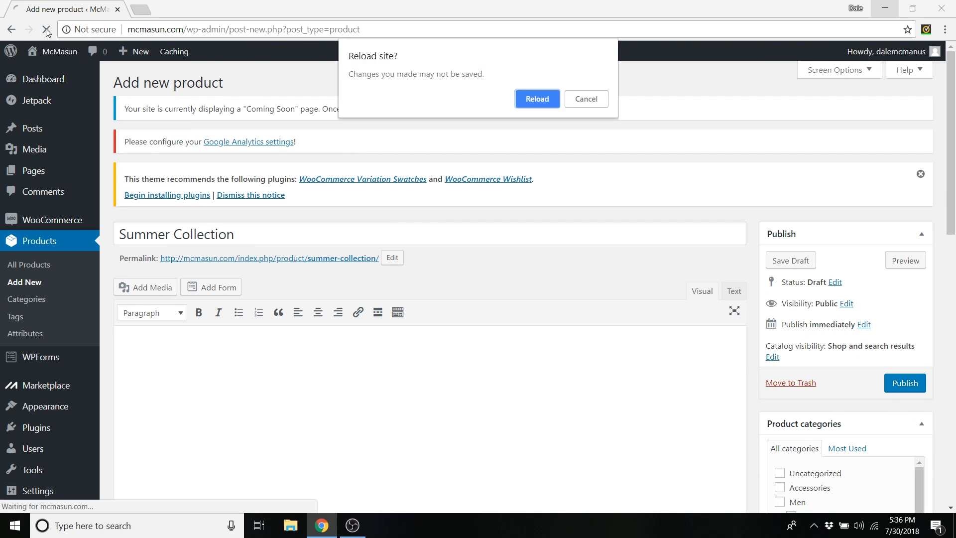
left_click(545, 100)
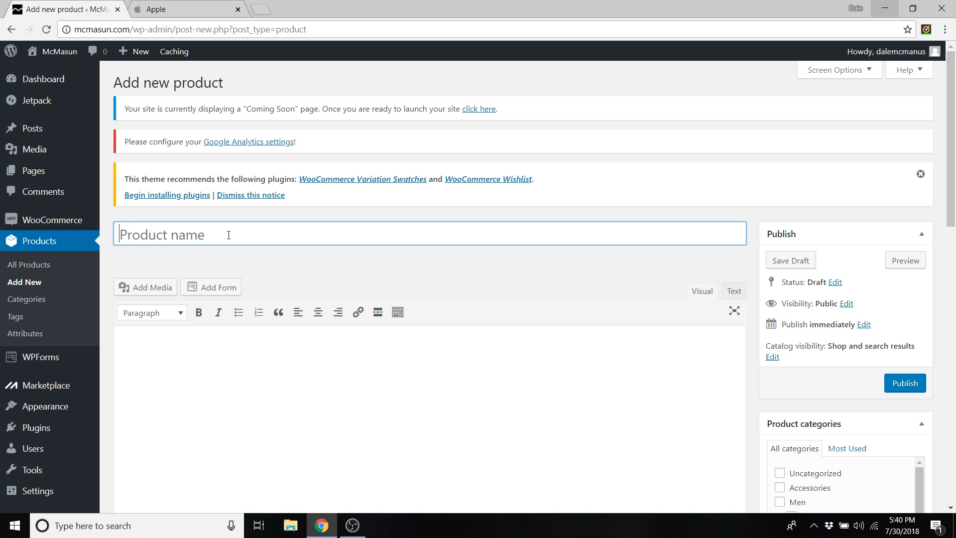
type("HostGator Web Hosting")
- Set the product's OceanWP Content Layout to Full Width
scroll(319, 239, "down", 4)
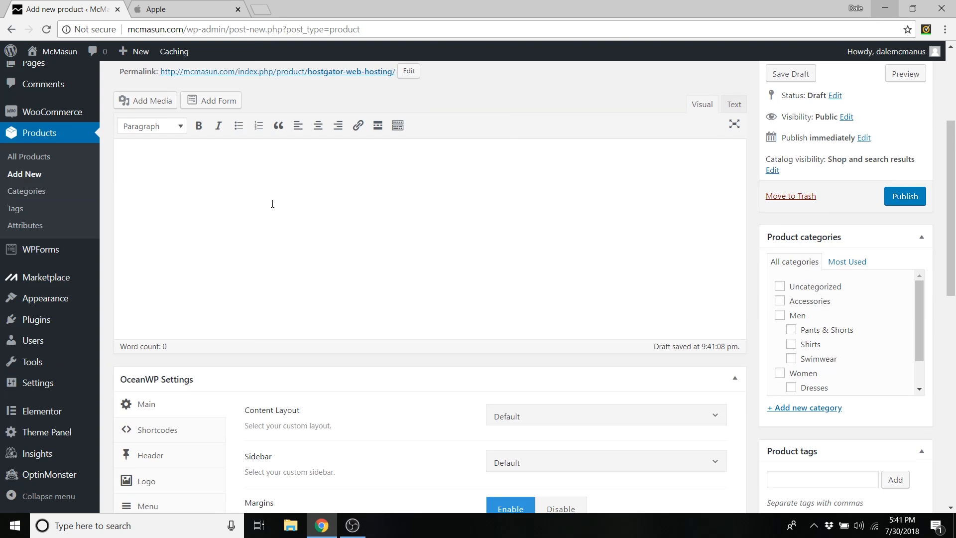
scroll(272, 204, "down", 4)
left_click(513, 229)
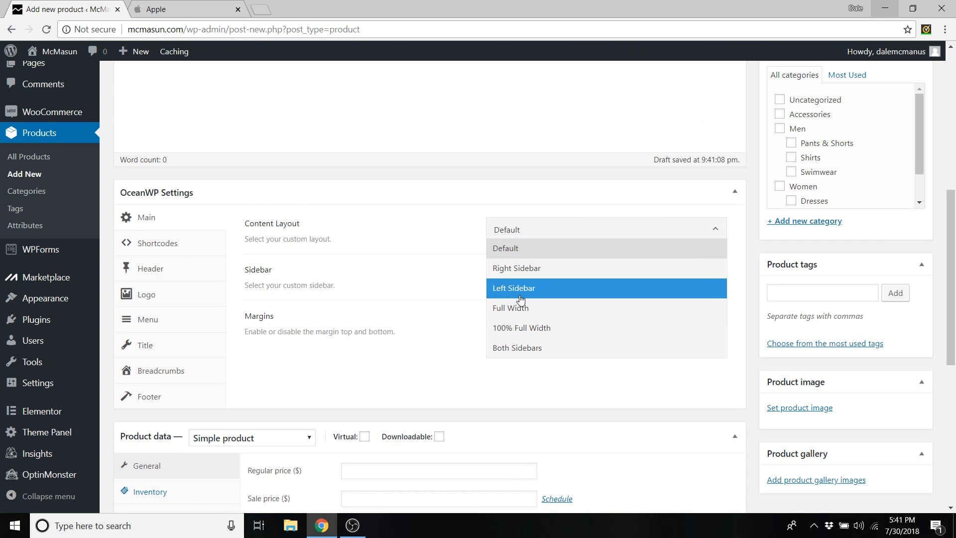
left_click(520, 308)
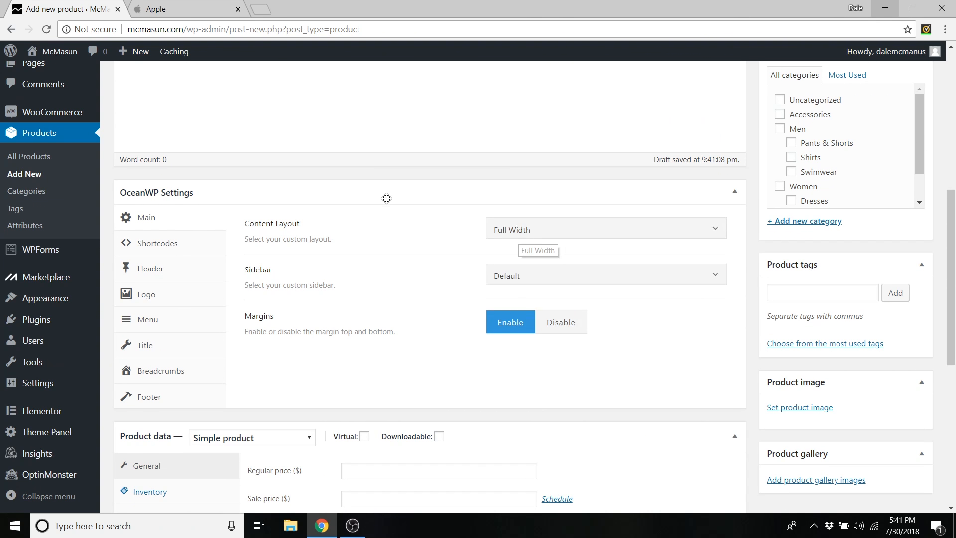
scroll(402, 197, "down", 5)
left_click(272, 193)
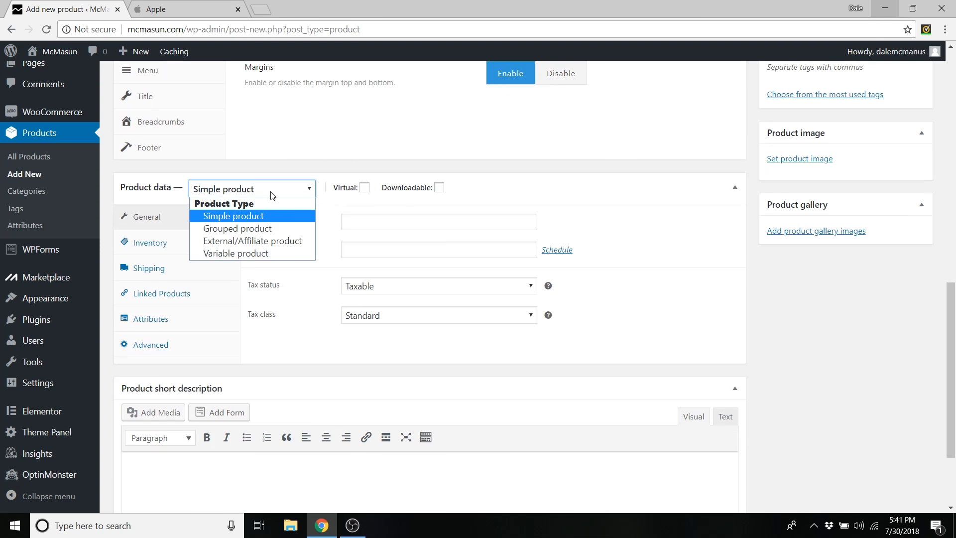
- Make it an External/Affiliate product with the pasted HostGator affiliate URL and button text 'Get Hosting!'
left_click(248, 242)
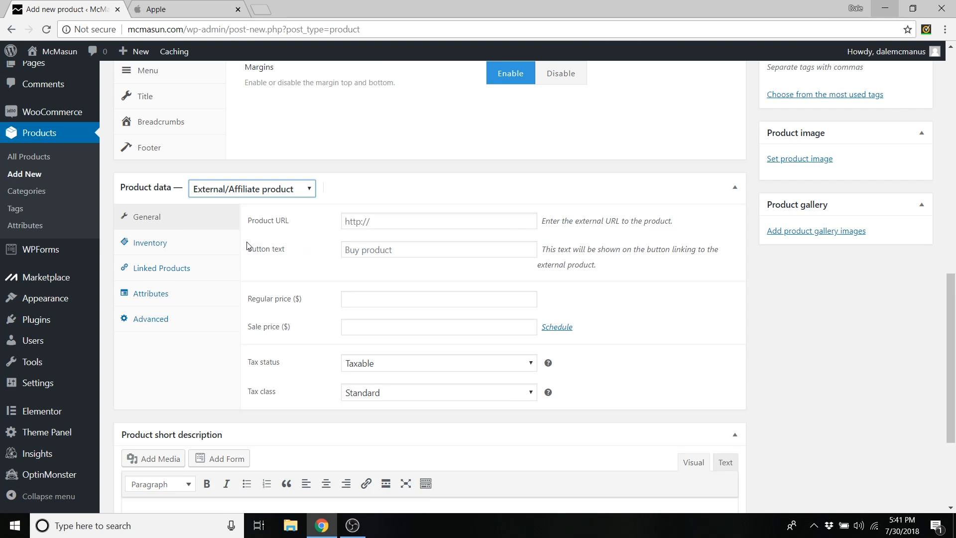
left_click(377, 222)
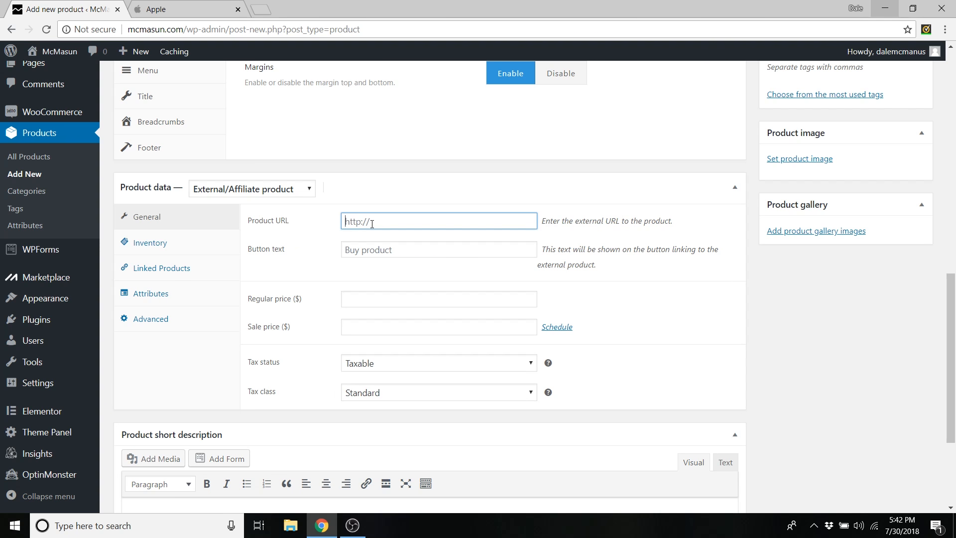
right_click(372, 223)
left_click(417, 299)
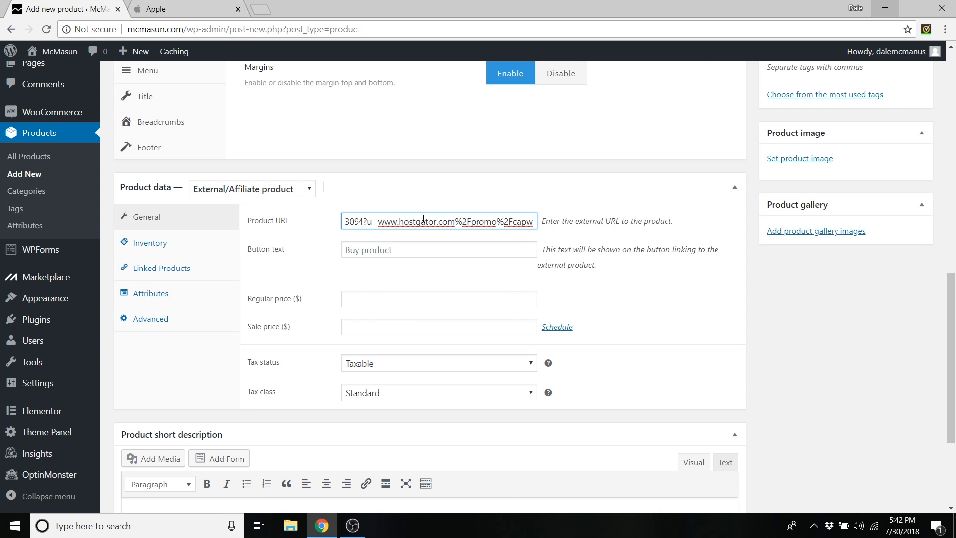
left_click(385, 250)
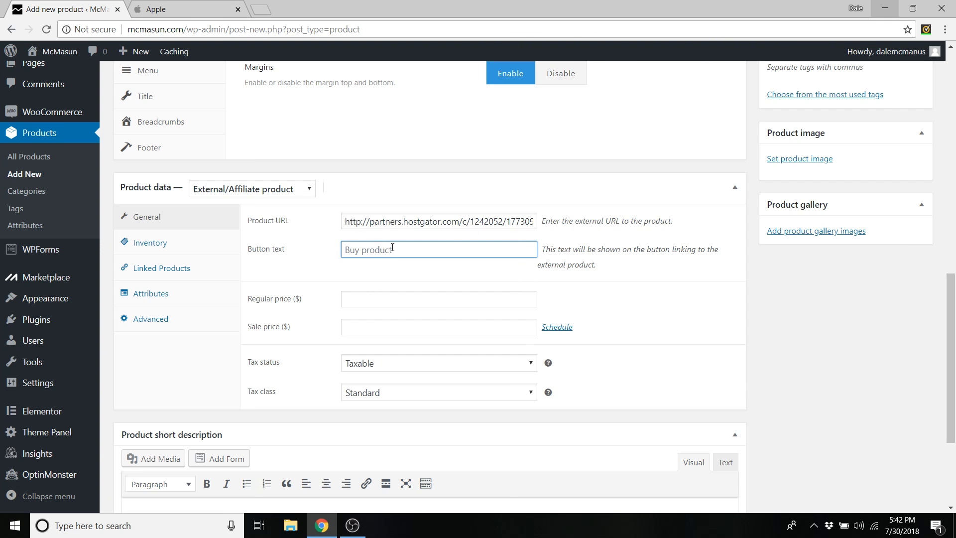
type("Get Hosting!")
- Set the regular price to 1 and the short description '60% OFF Web Hosting! Don't miss out!'
left_click(358, 299)
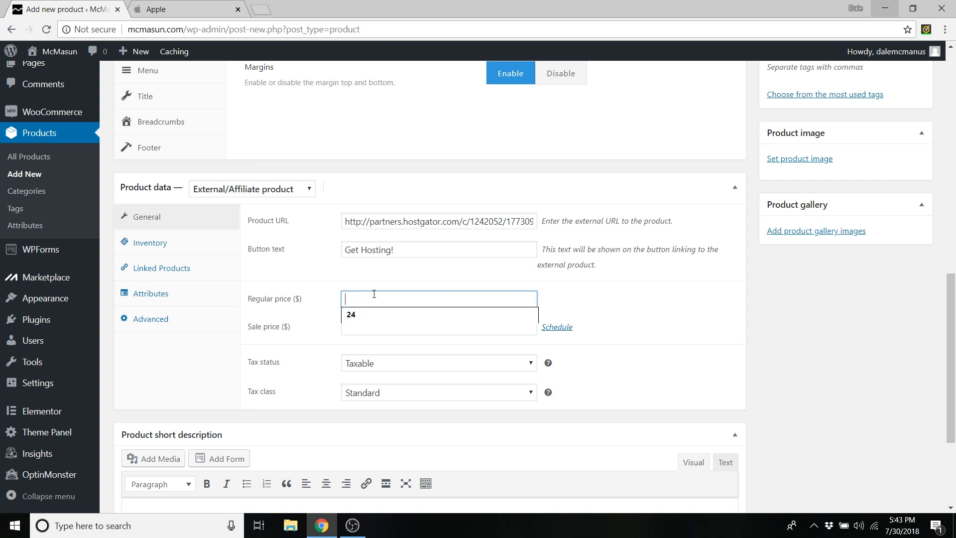
type("1")
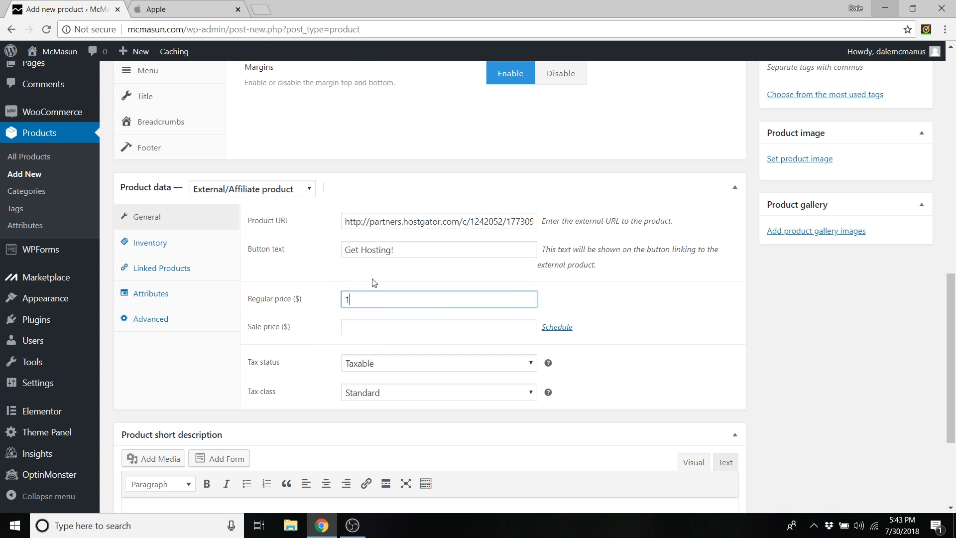
scroll(371, 285, "down", 3)
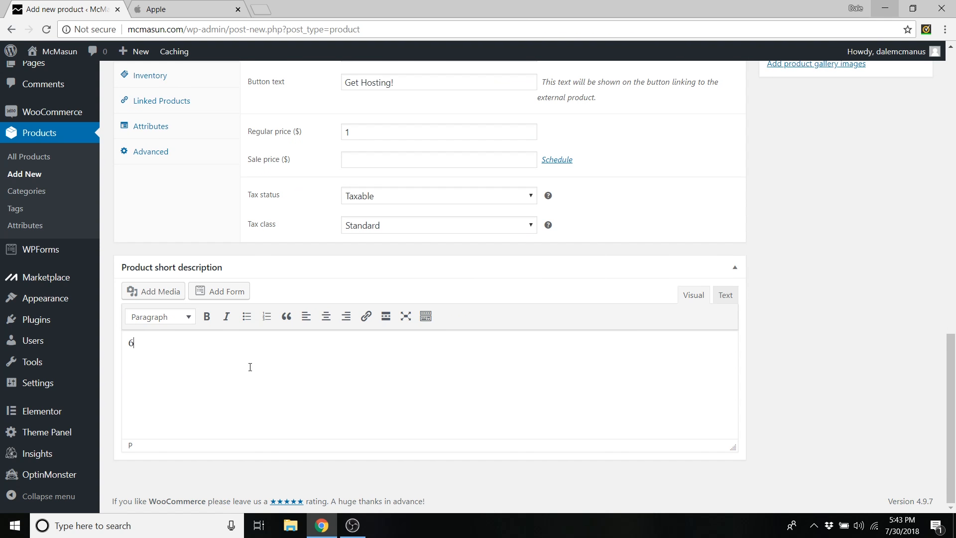
type("% OFF Web Hosting! Don't miss out!")
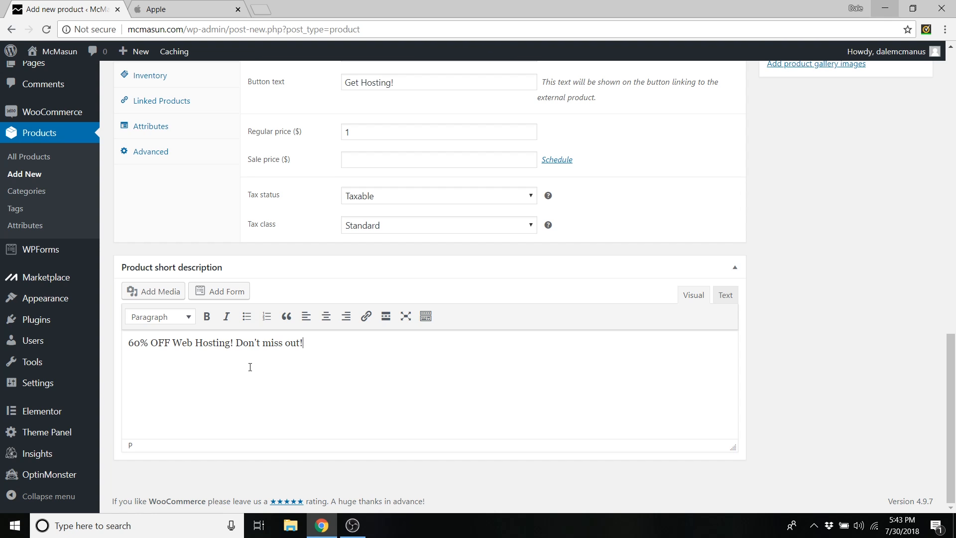
scroll(612, 378, "up", 3)
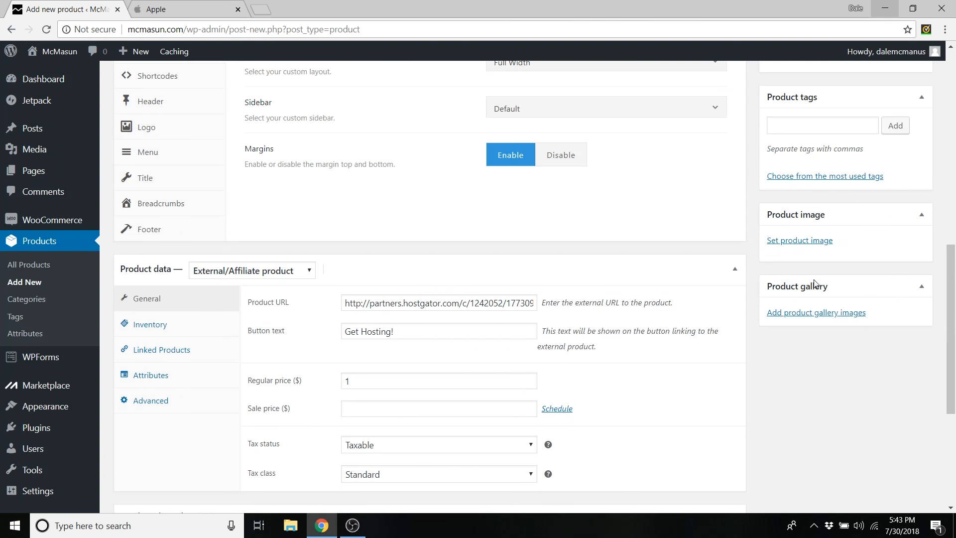
scroll(885, 268, "up", 5)
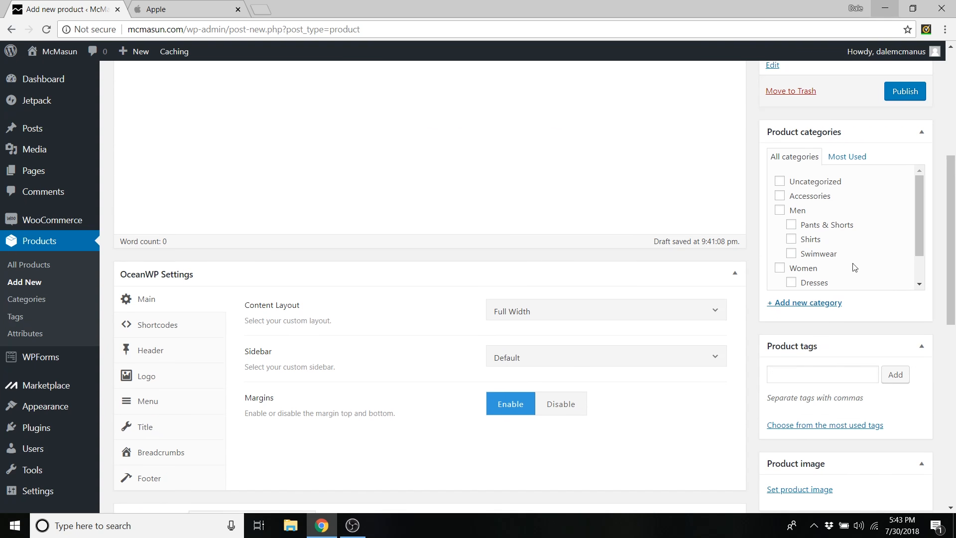
scroll(832, 361, "down", 3)
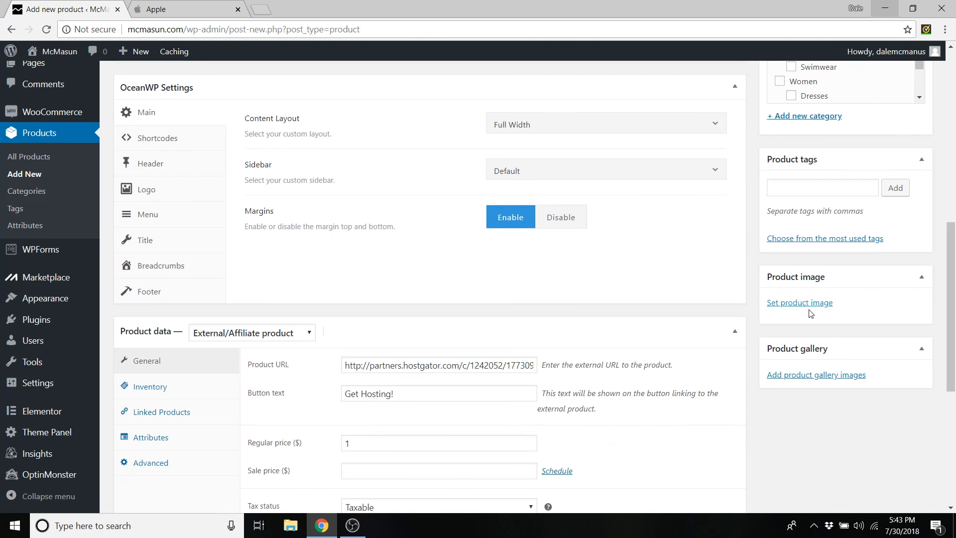
- Upload hostgator.png from the Desktop and set it as the product image
left_click(801, 306)
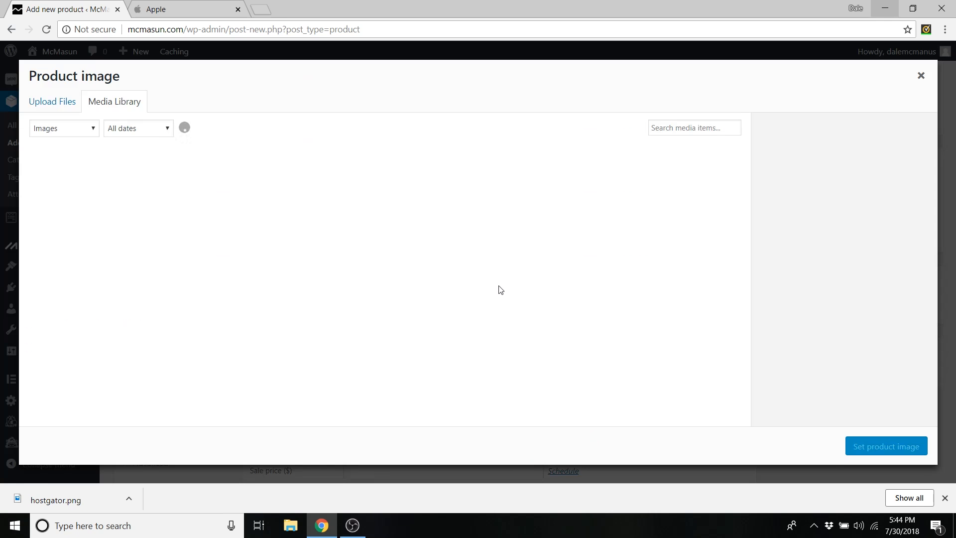
left_click(50, 102)
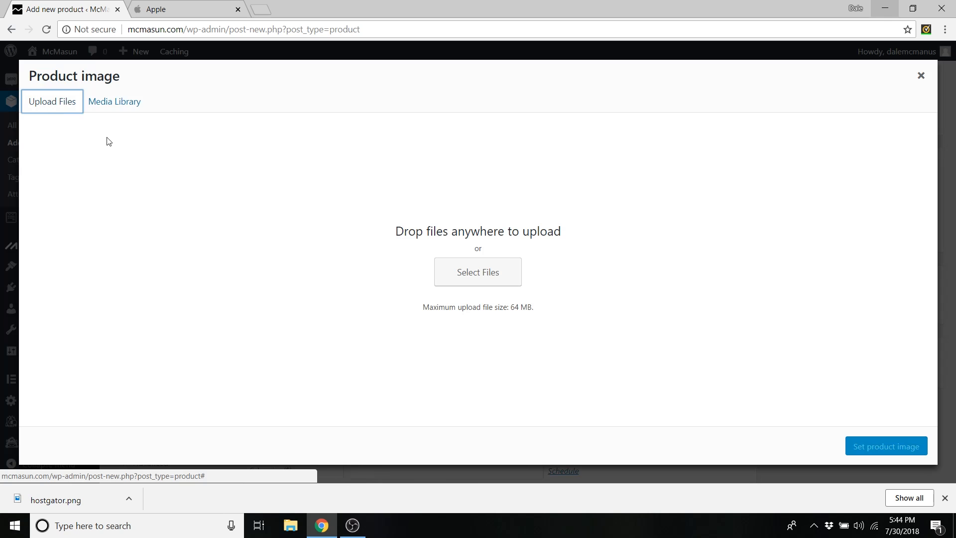
left_click(465, 275)
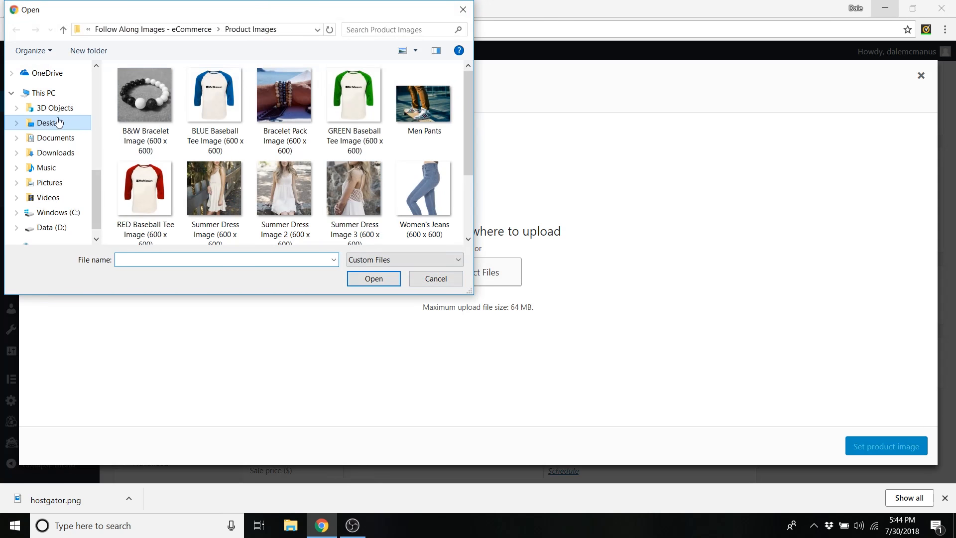
left_click(55, 123)
left_click(360, 102)
left_click(373, 278)
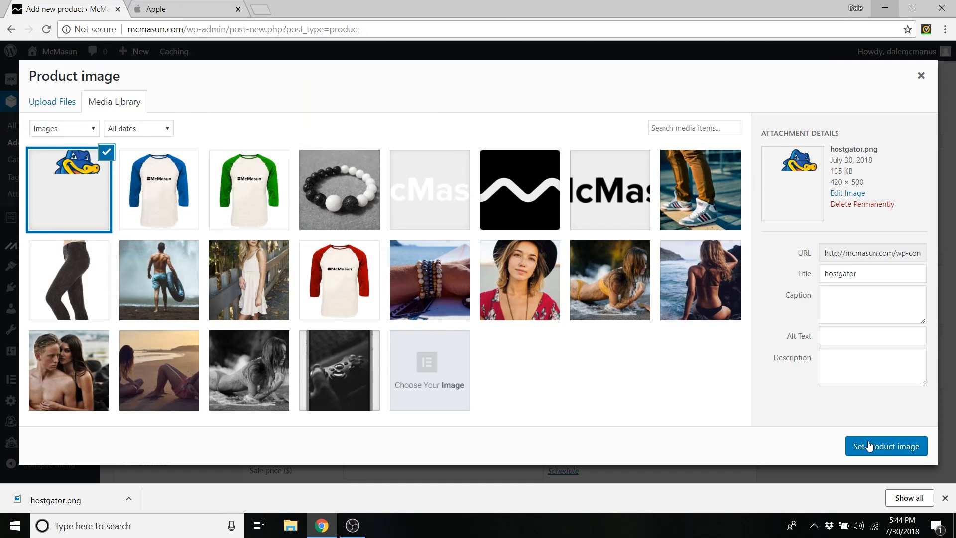
left_click(861, 443)
- Open the live McMasun storefront at mcmasun.com in a new tab
scroll(904, 350, "up", 4)
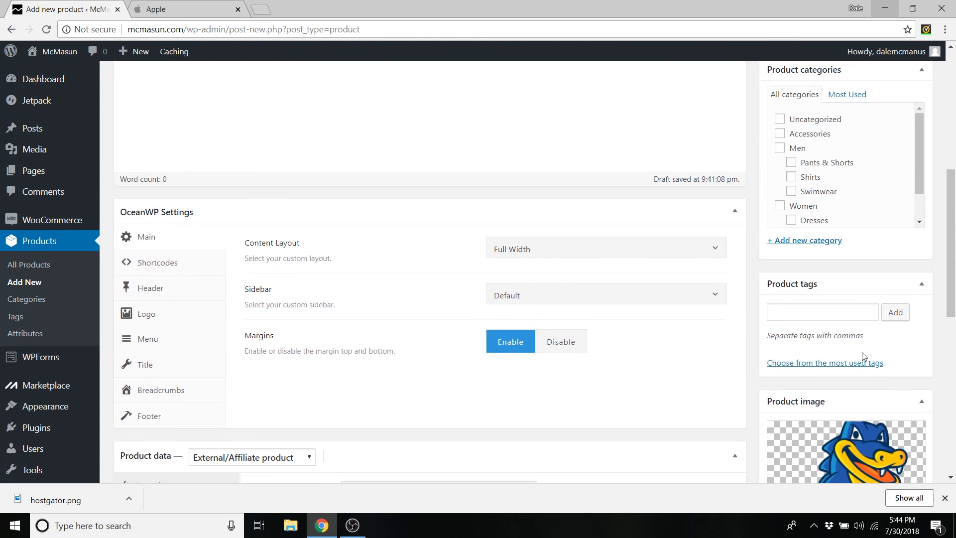
scroll(835, 333, "up", 3)
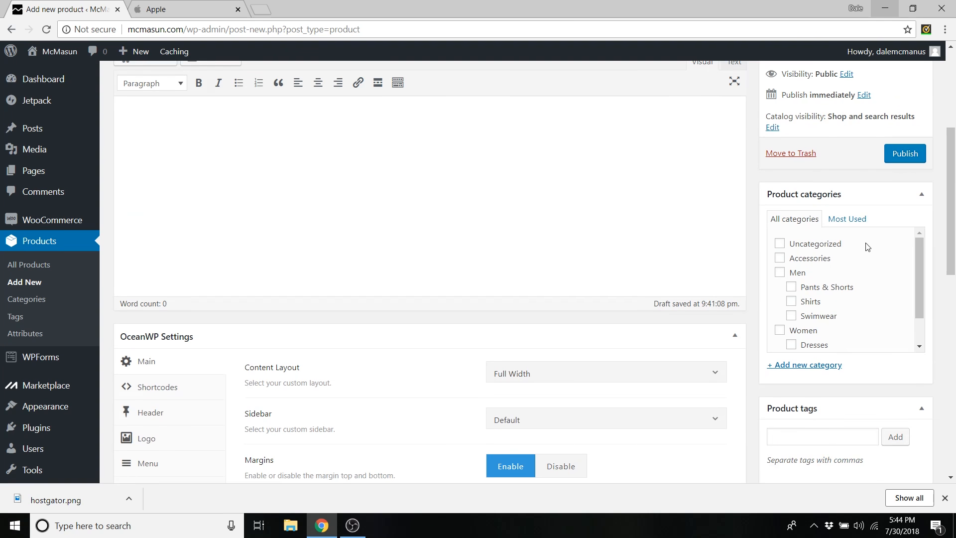
scroll(867, 247, "up", 3)
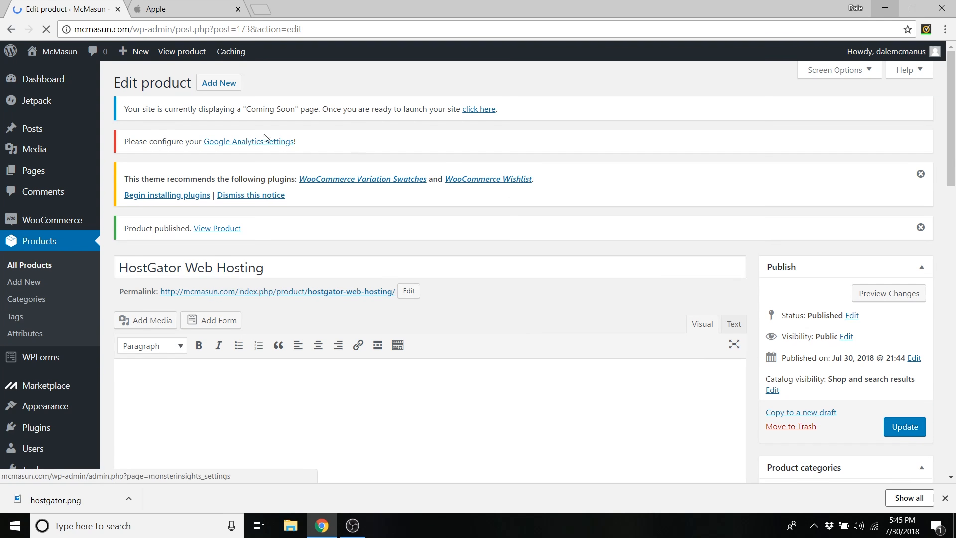
mouse_move(60, 54)
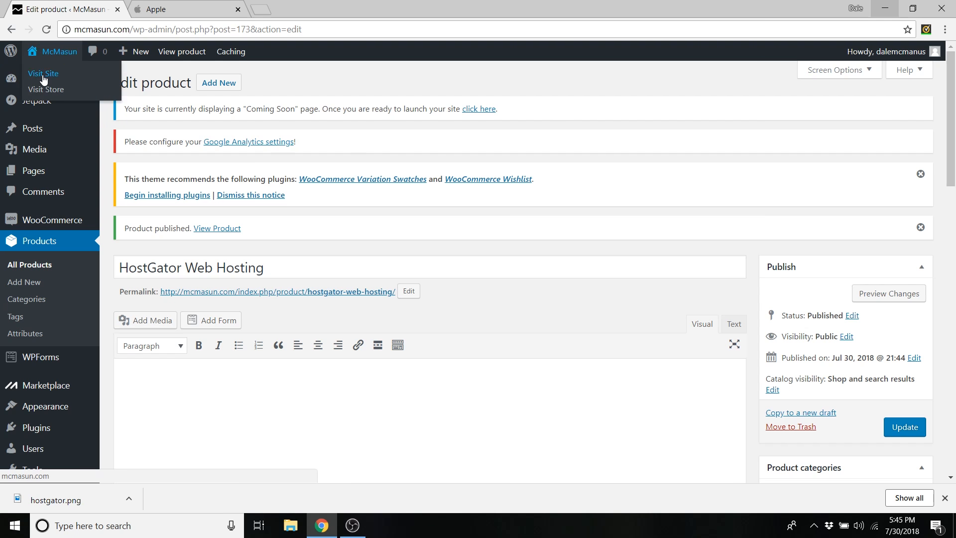
left_click(176, 4)
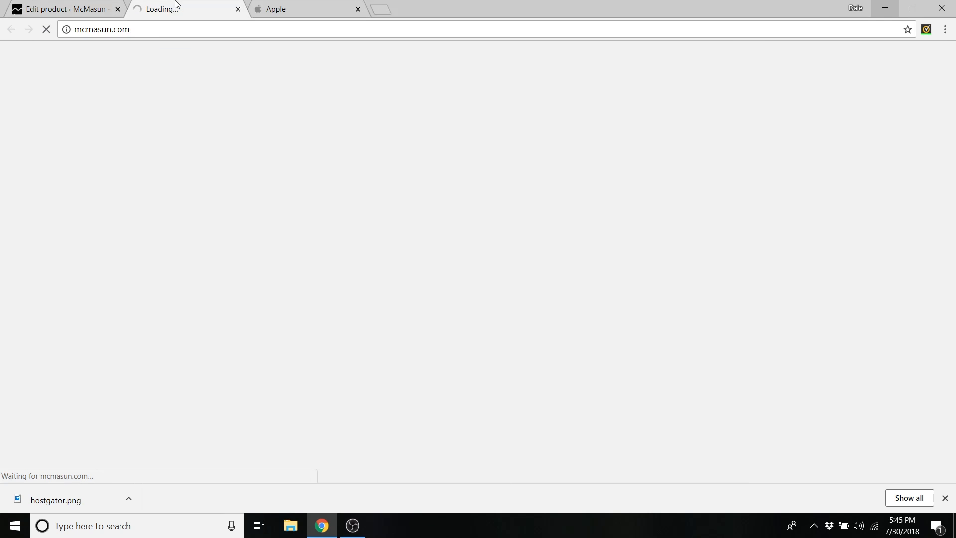
- Find HostGator Web Hosting under Latest Products, follow its affiliate link, then return to the shop
scroll(231, 136, "down", 10)
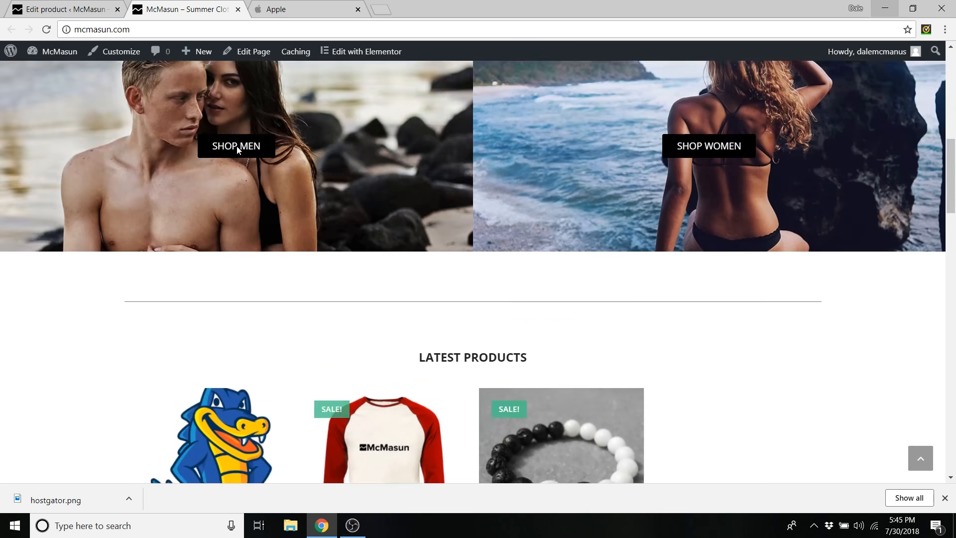
scroll(237, 145, "down", 4)
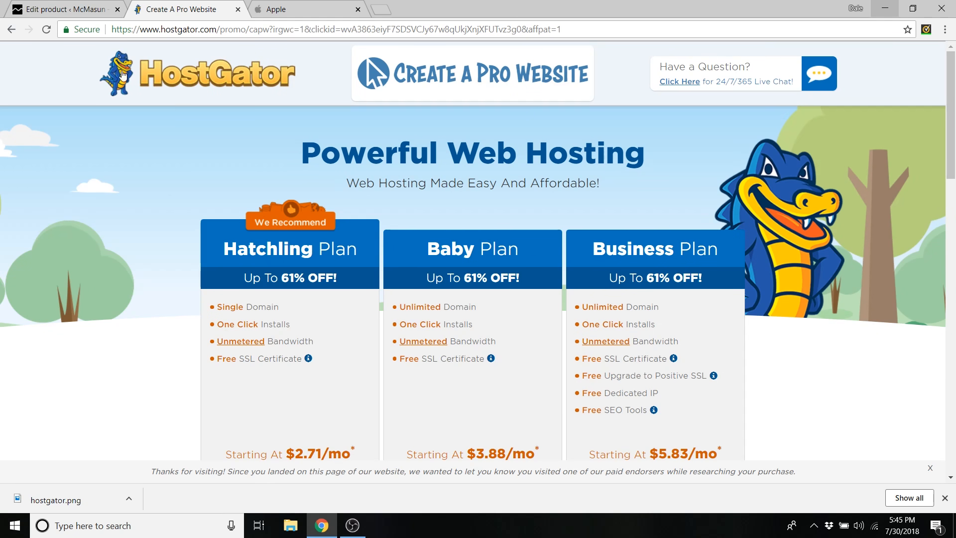
left_click(13, 33)
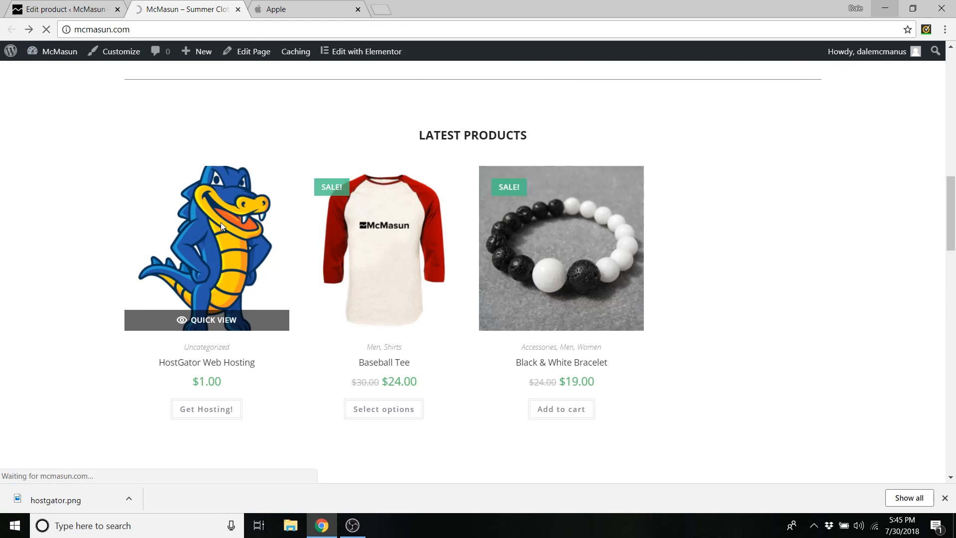
- Launch the site from the Coming Soon notice so the Coming Soon page is removed
scroll(591, 335, "down", 3)
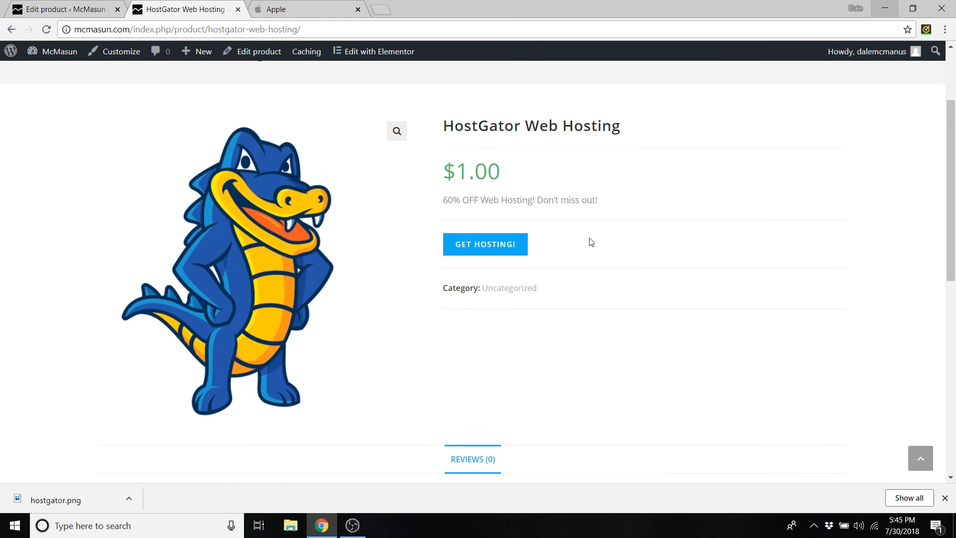
scroll(488, 256, "up", 3)
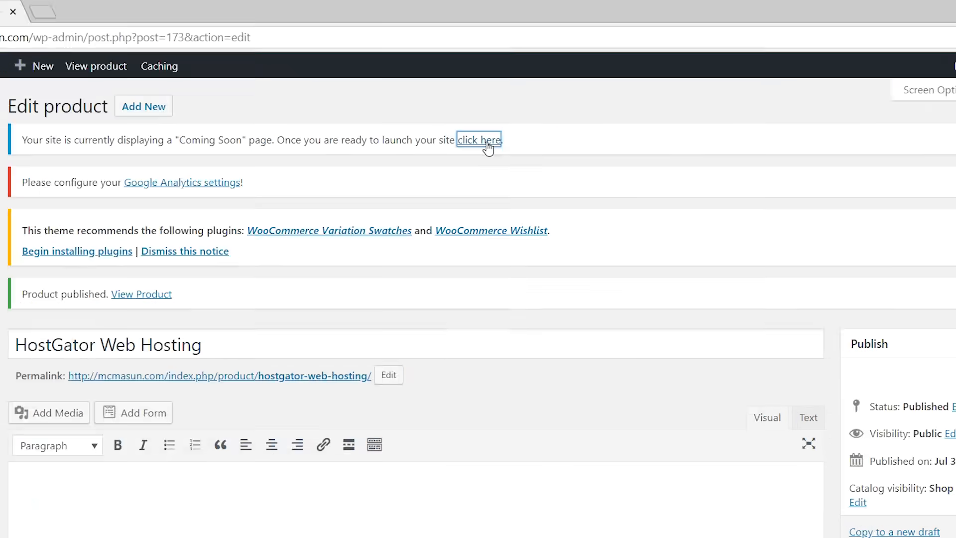
left_click(498, 301)
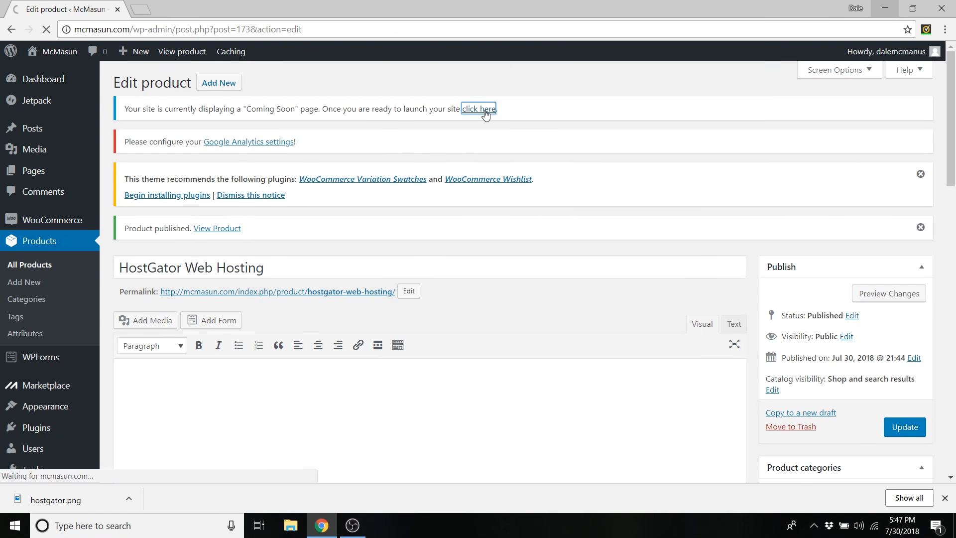
mouse_move(60, 67)
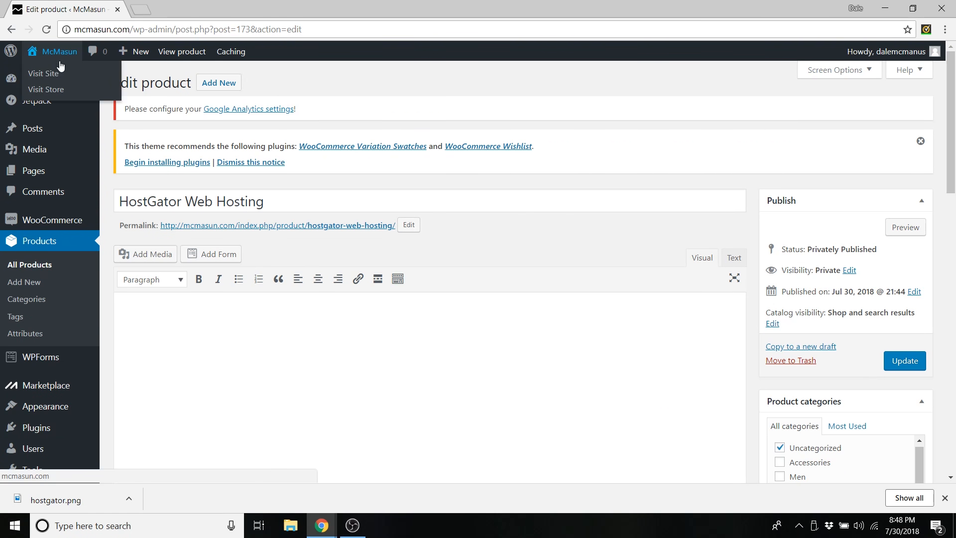
- Review the live homepage's Latest and Sale Products, then restore Chrome from maximized
left_click(196, 6)
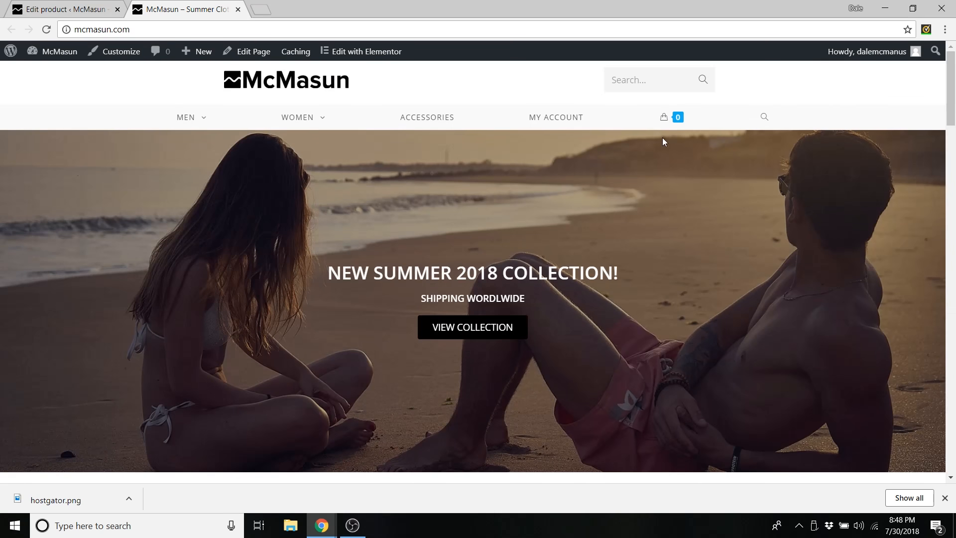
scroll(607, 125, "down", 4)
scroll(606, 126, "down", 18)
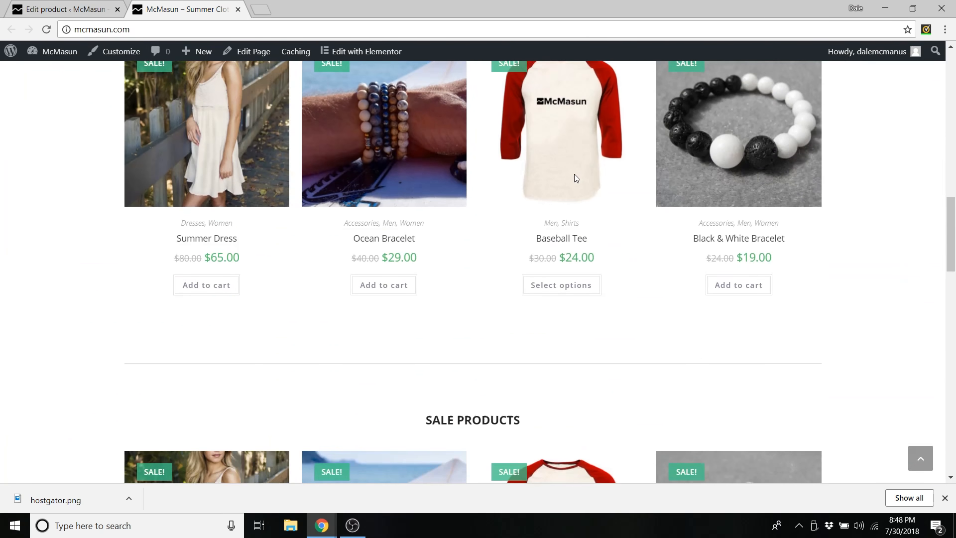
scroll(575, 180, "down", 5)
scroll(572, 204, "up", 10)
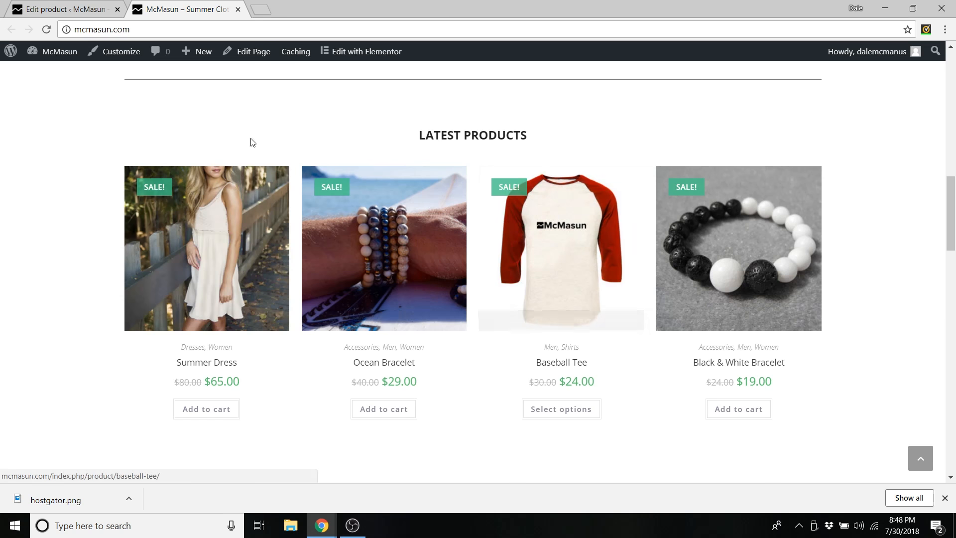
scroll(399, 179, "down", 9)
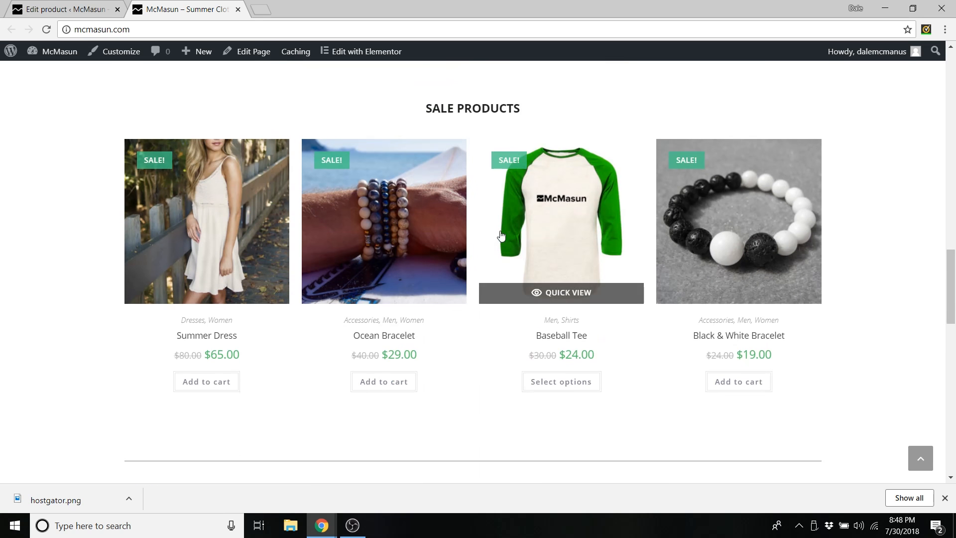
scroll(548, 246, "up", 9)
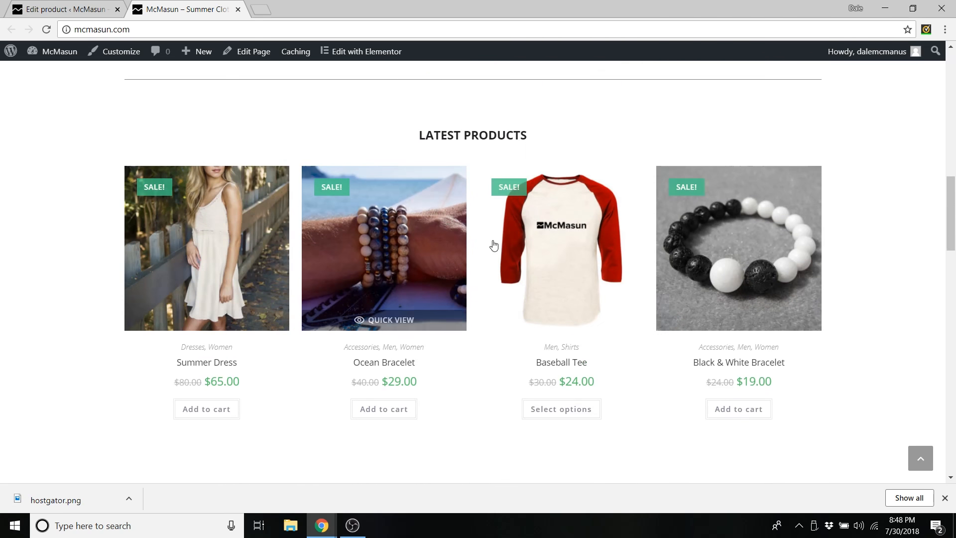
scroll(493, 246, "down", 2)
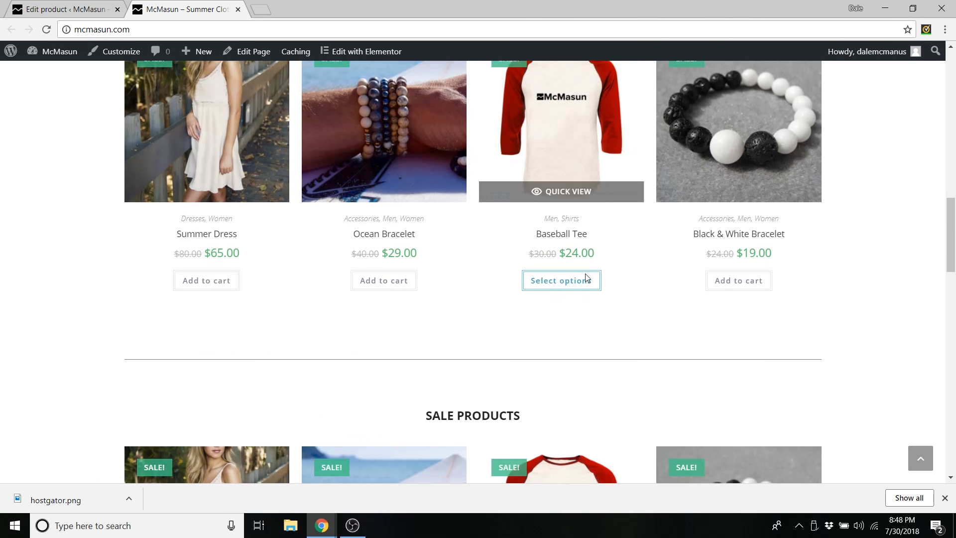
scroll(582, 274, "down", 2)
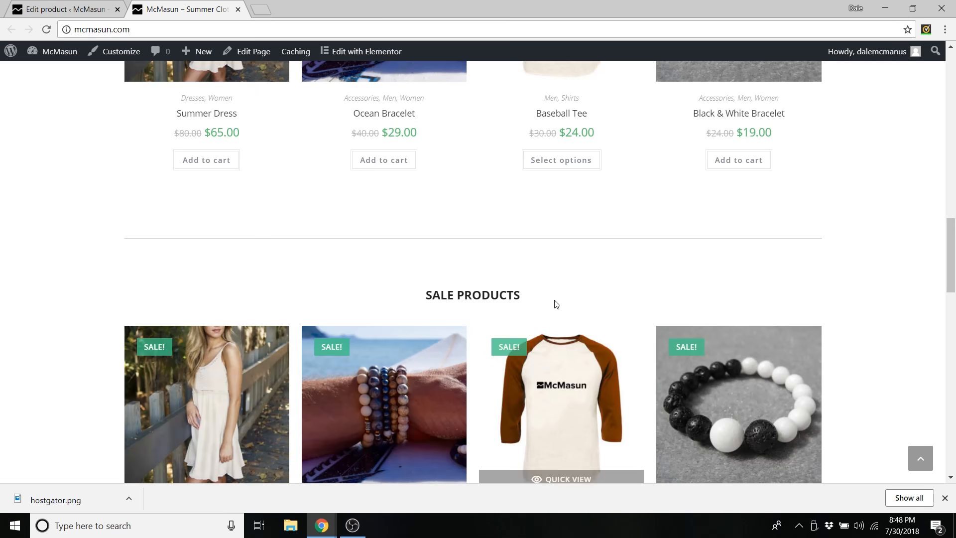
scroll(555, 302, "up", 5)
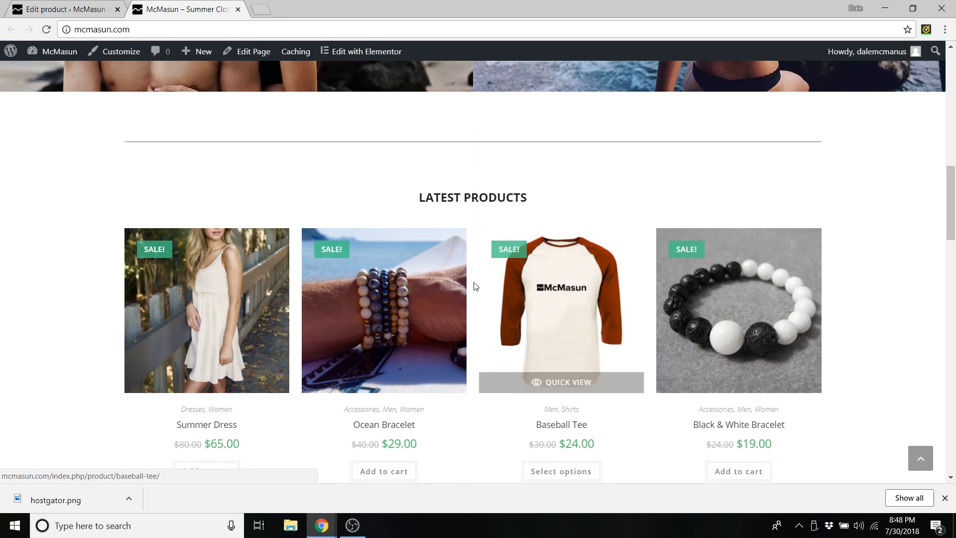
scroll(477, 287, "up", 10)
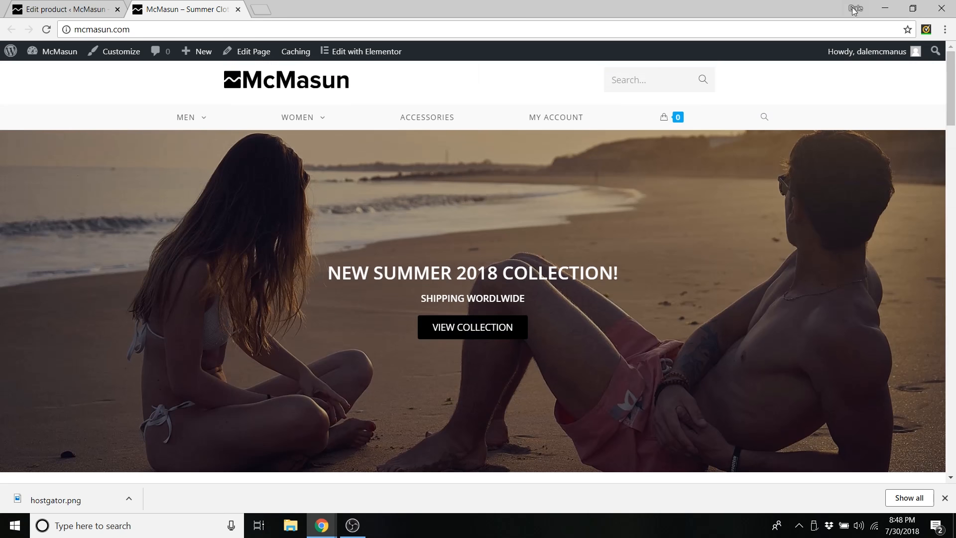
left_click(913, 7)
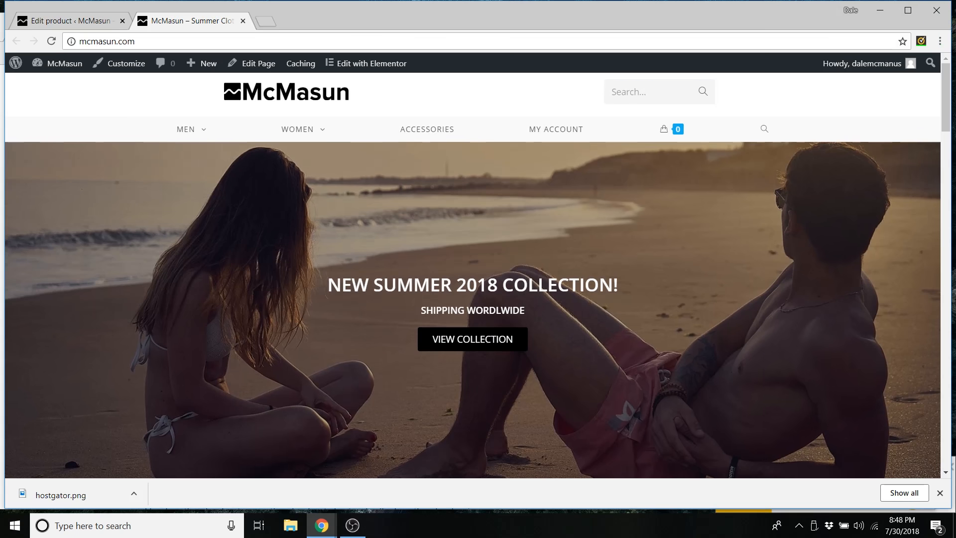
- Narrow Chrome to the single-column mobile layout and scroll through products, video placeholder and footer
left_click_drag(950, 102, 273, 228)
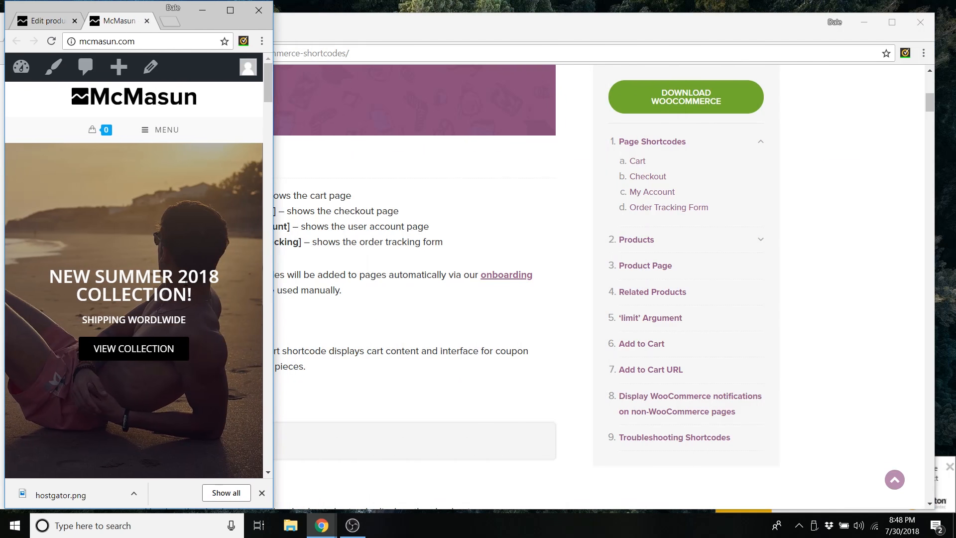
scroll(189, 284, "down", 15)
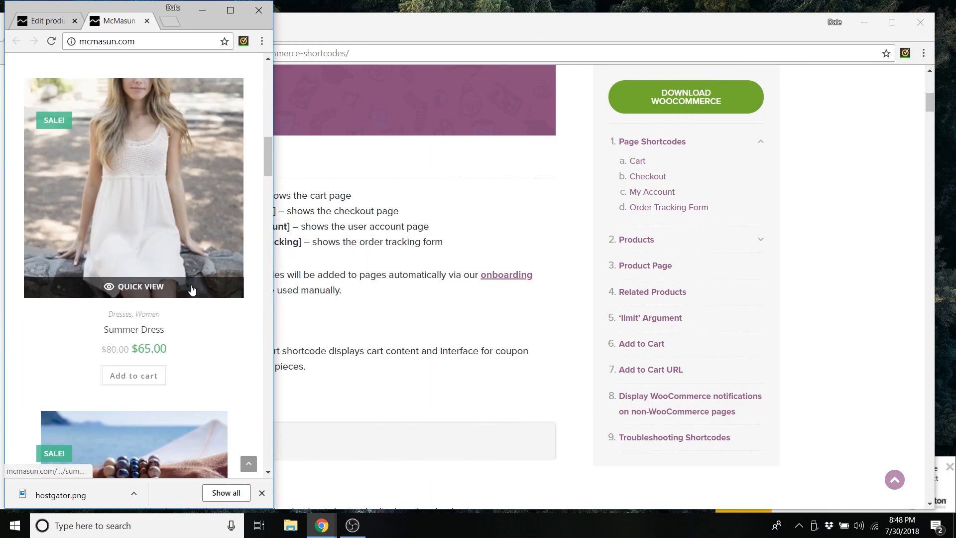
scroll(192, 290, "down", 20)
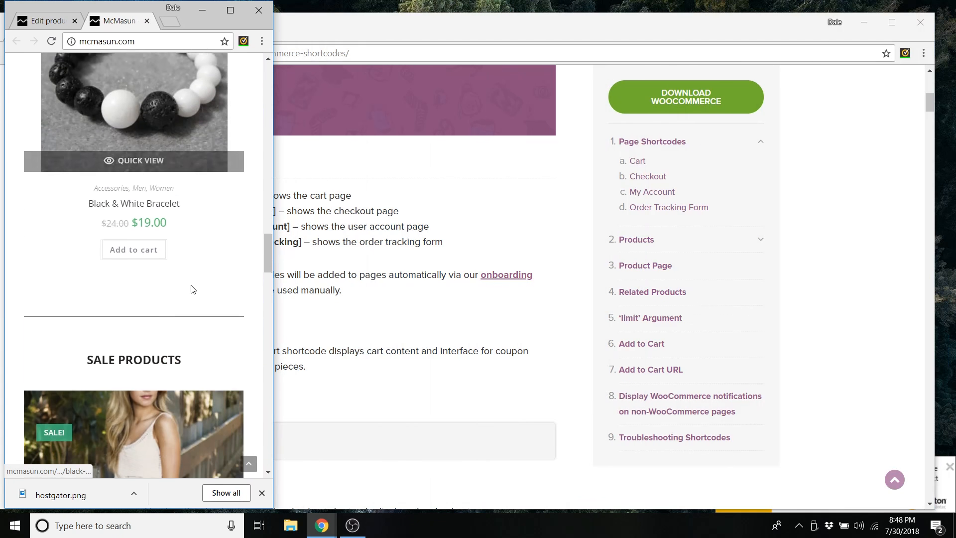
scroll(192, 291, "down", 20)
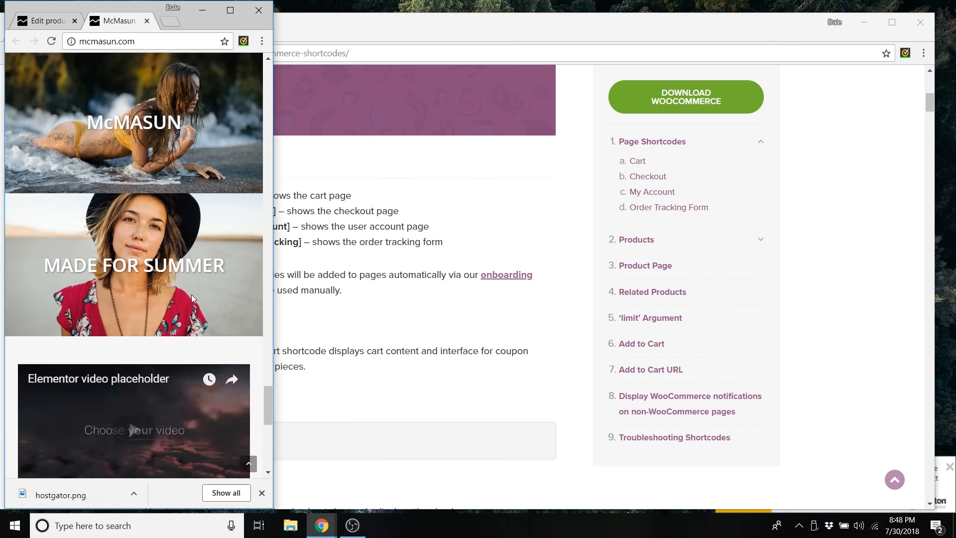
scroll(192, 295, "down", 4)
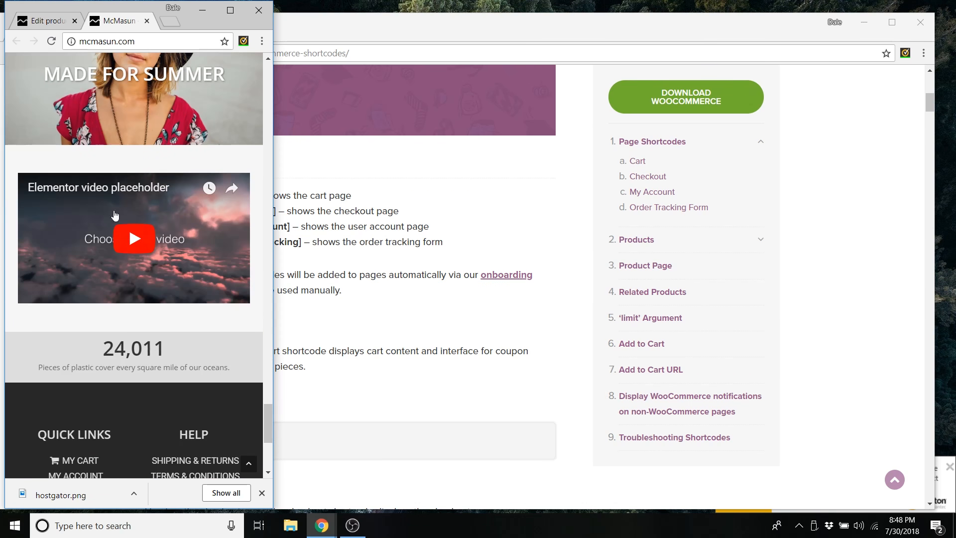
scroll(189, 204, "down", 4)
scroll(159, 182, "down", 2)
scroll(184, 277, "up", 6)
scroll(184, 276, "down", 6)
scroll(184, 276, "up", 15)
scroll(180, 235, "up", 8)
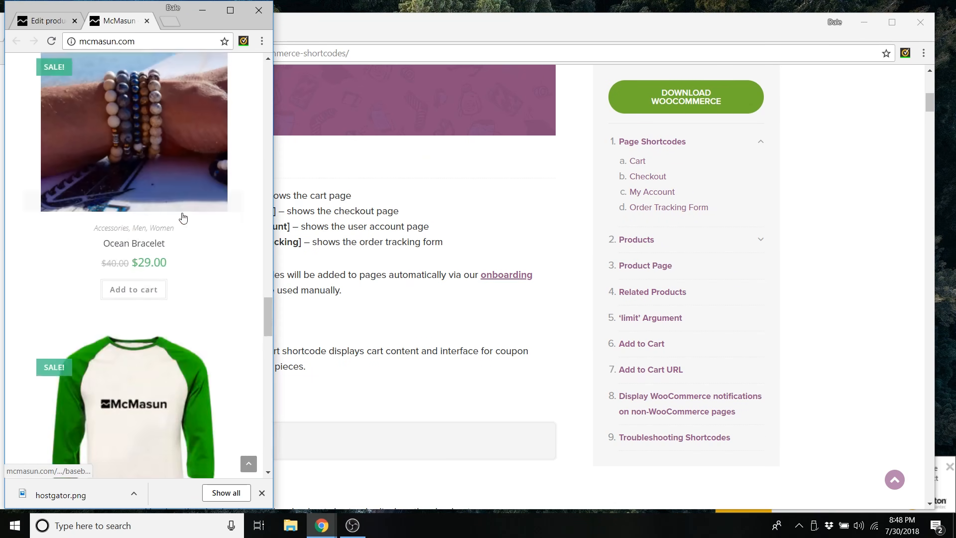